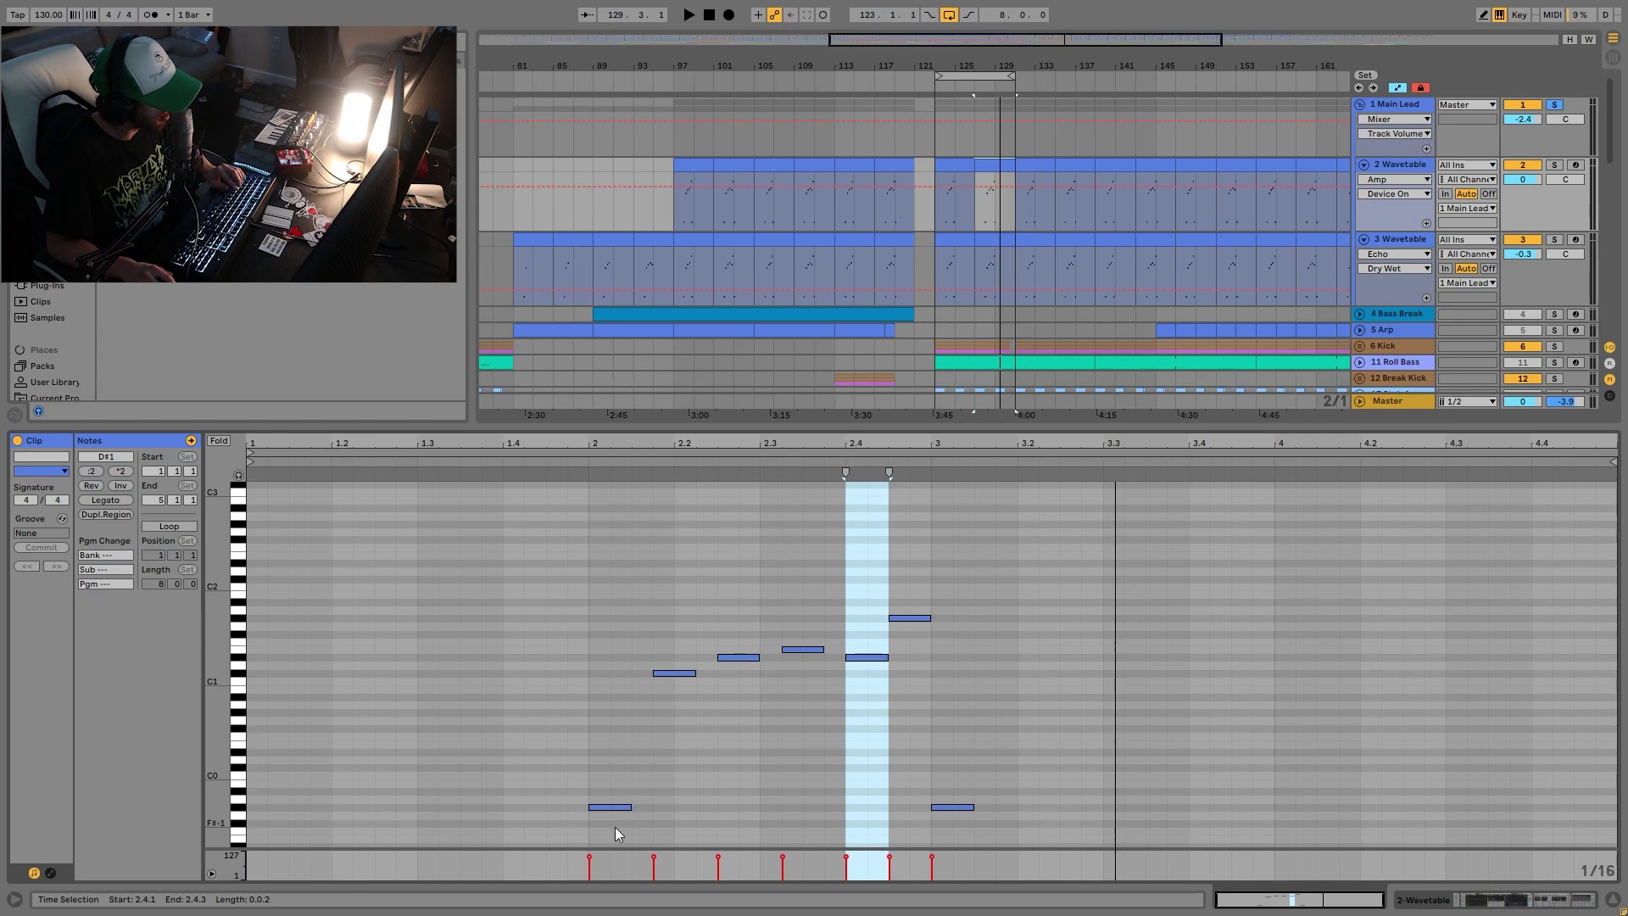
Inspect the lead clip's first four notes one by one, from the low G#-1 note to the E1 note.
click(608, 806)
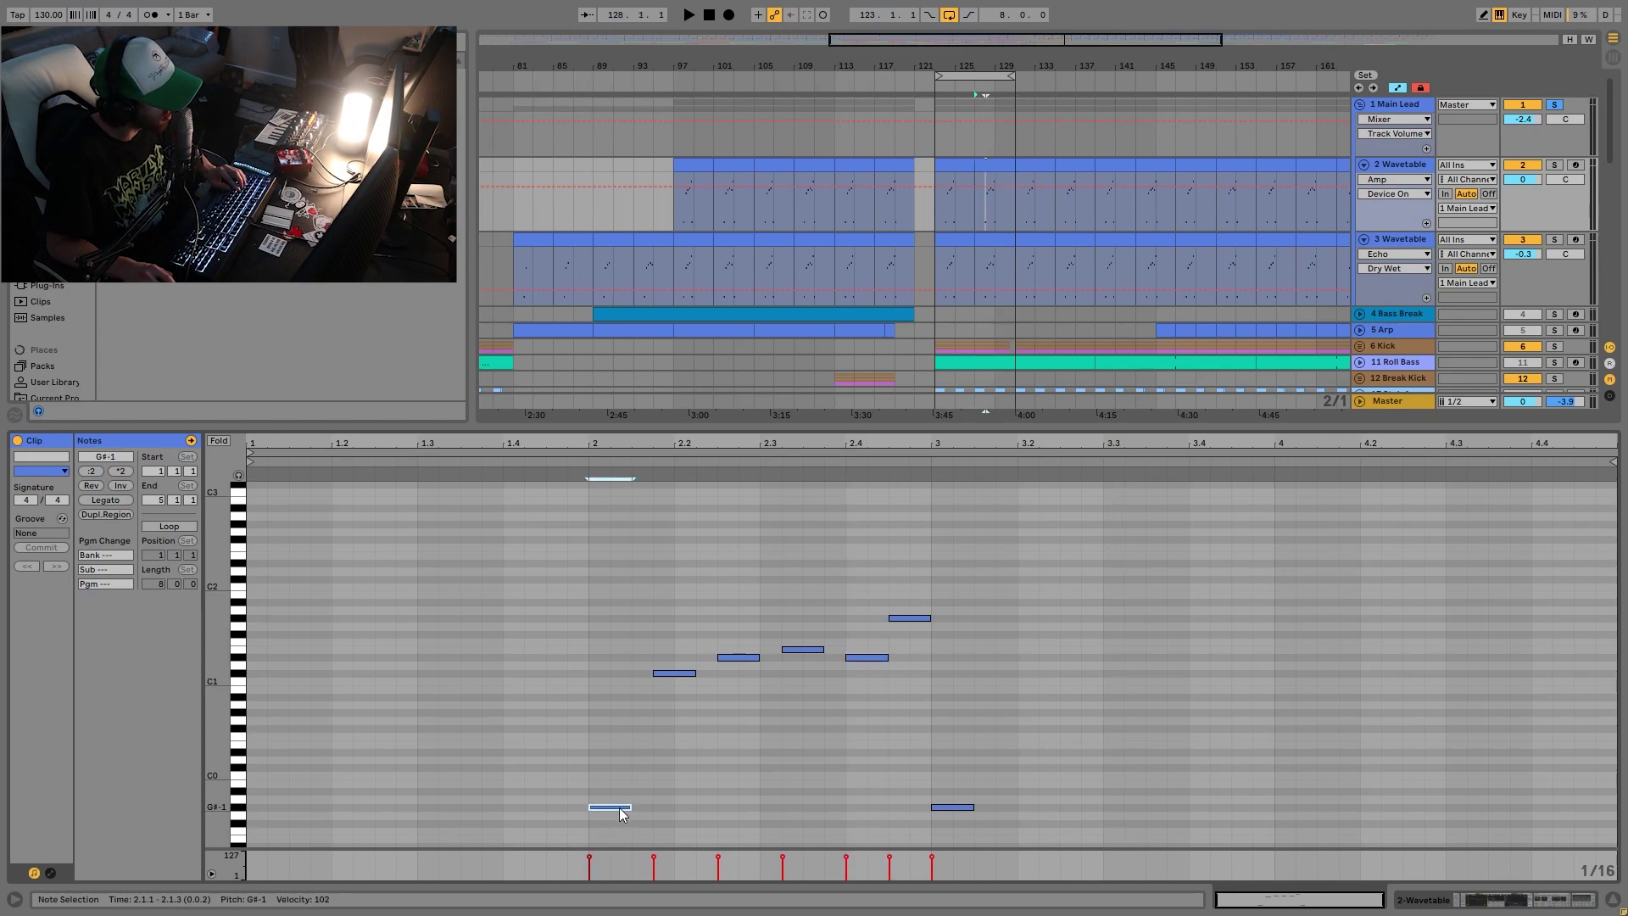
click(686, 632)
click(674, 673)
drag(753, 606, 745, 743)
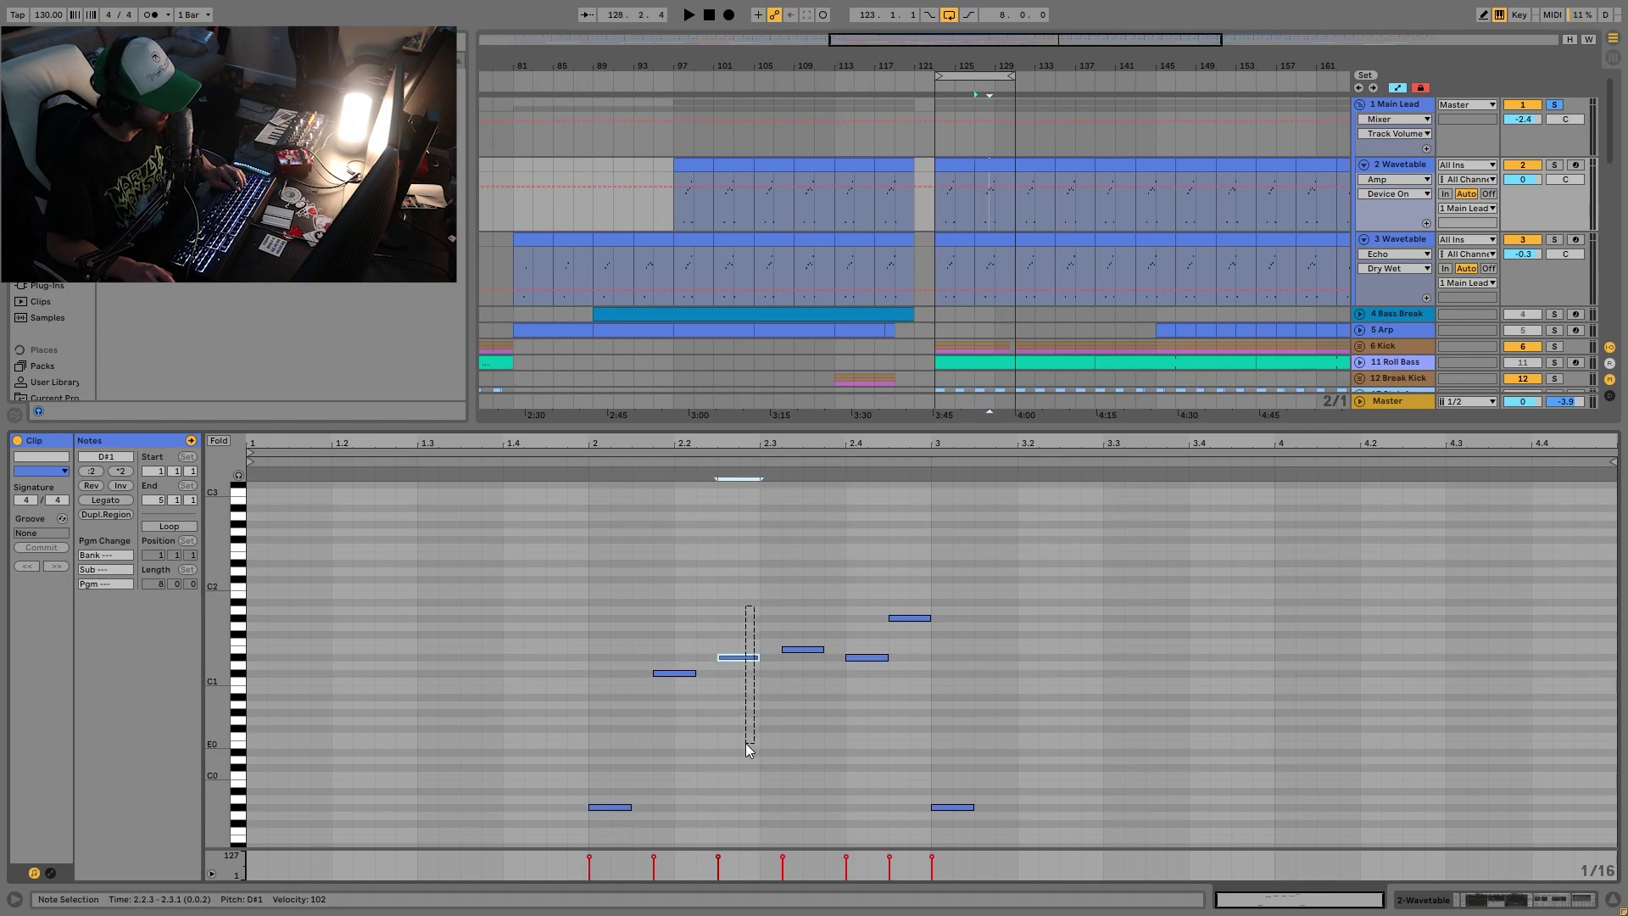
drag(812, 571, 810, 753)
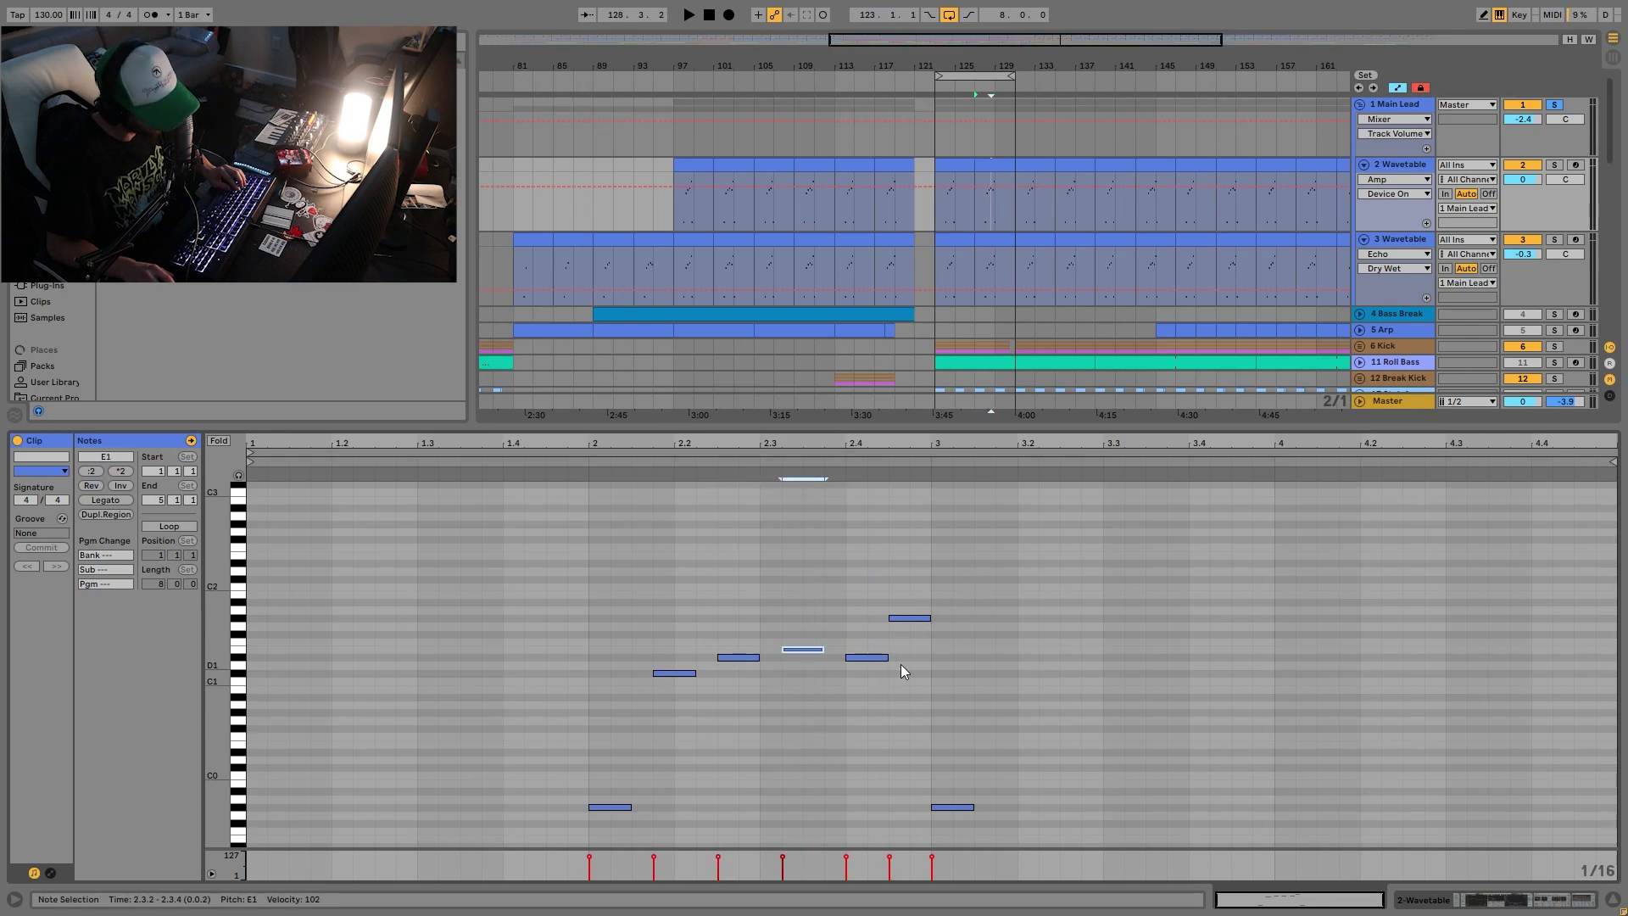
Audition the end of the lead phrase, and inspect the two low notes and the high G#1 note.
key(space)
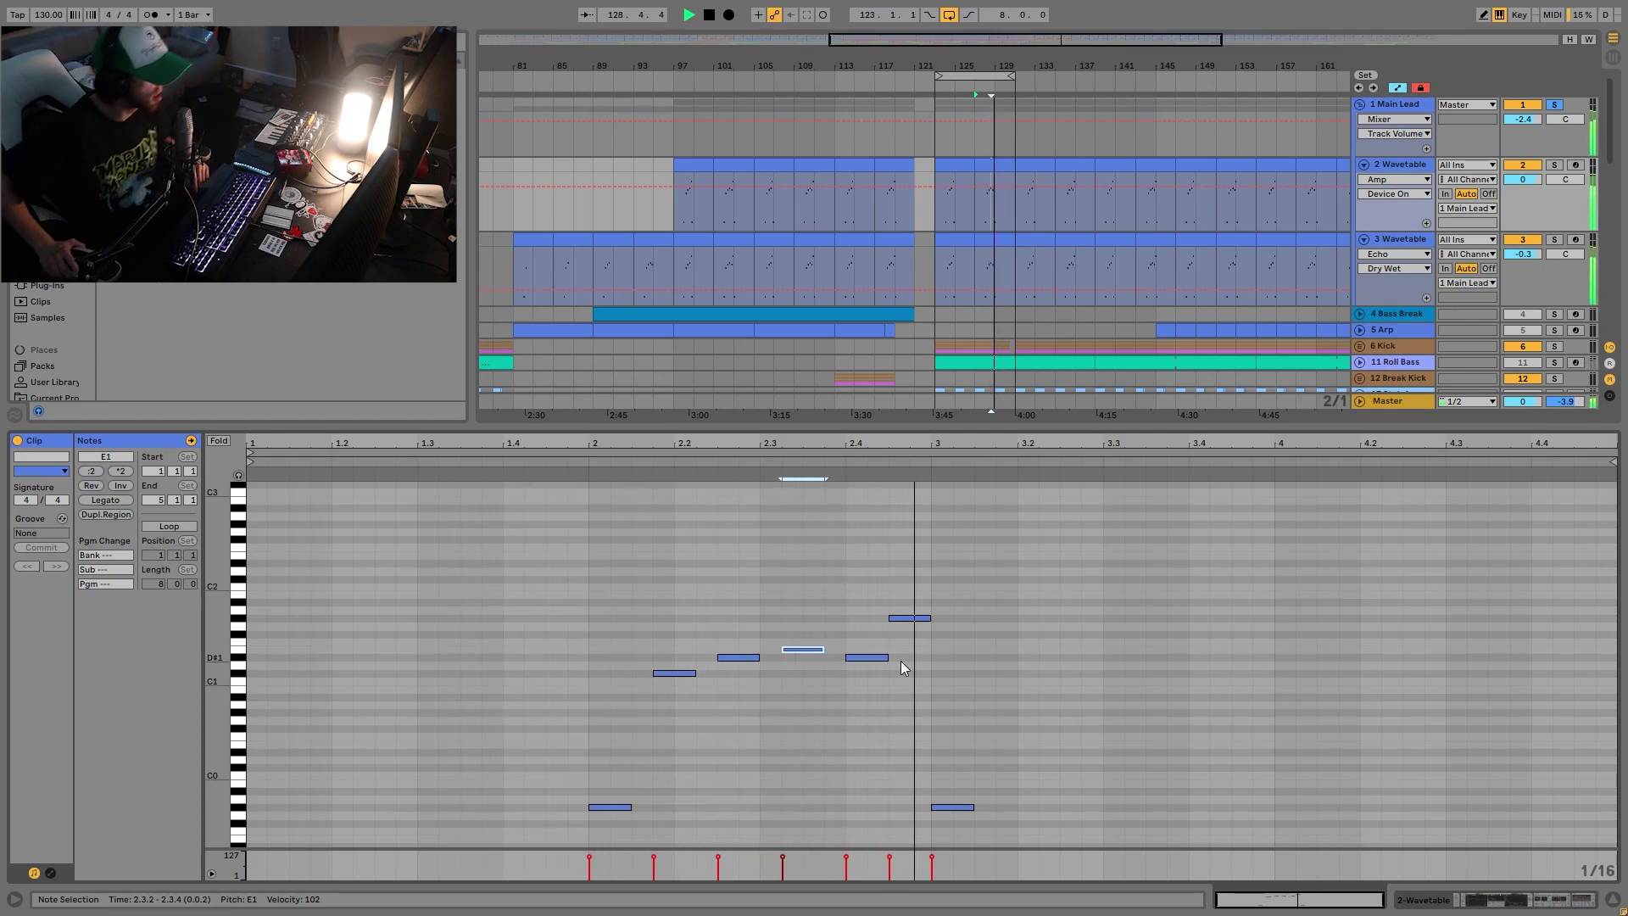
key(space)
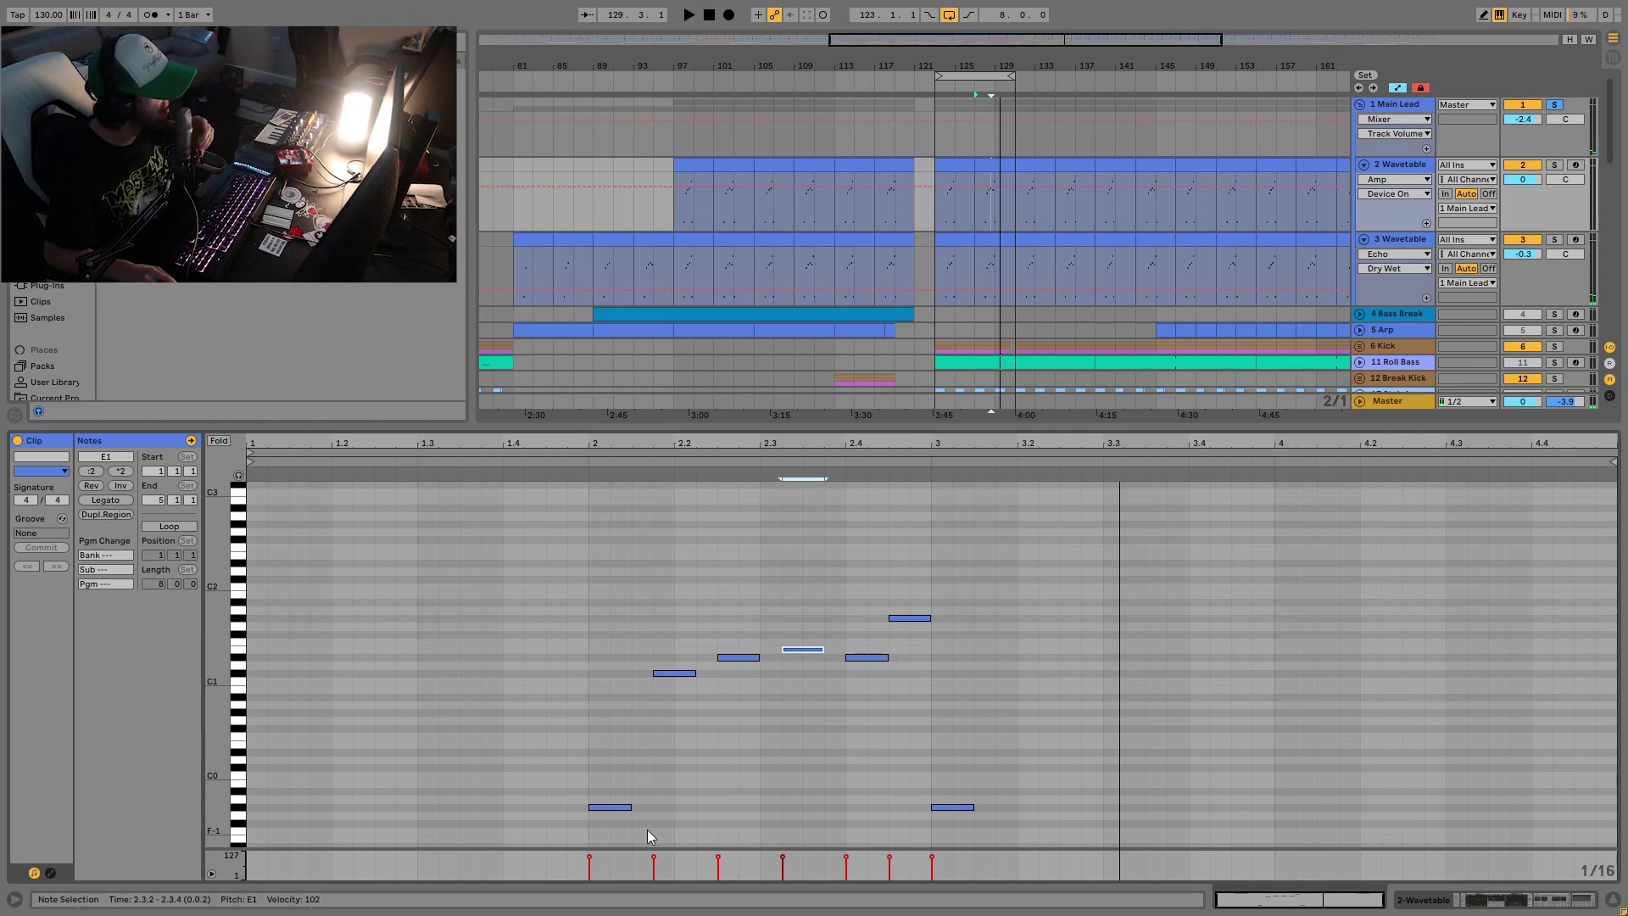
drag(592, 781, 966, 862)
click(920, 617)
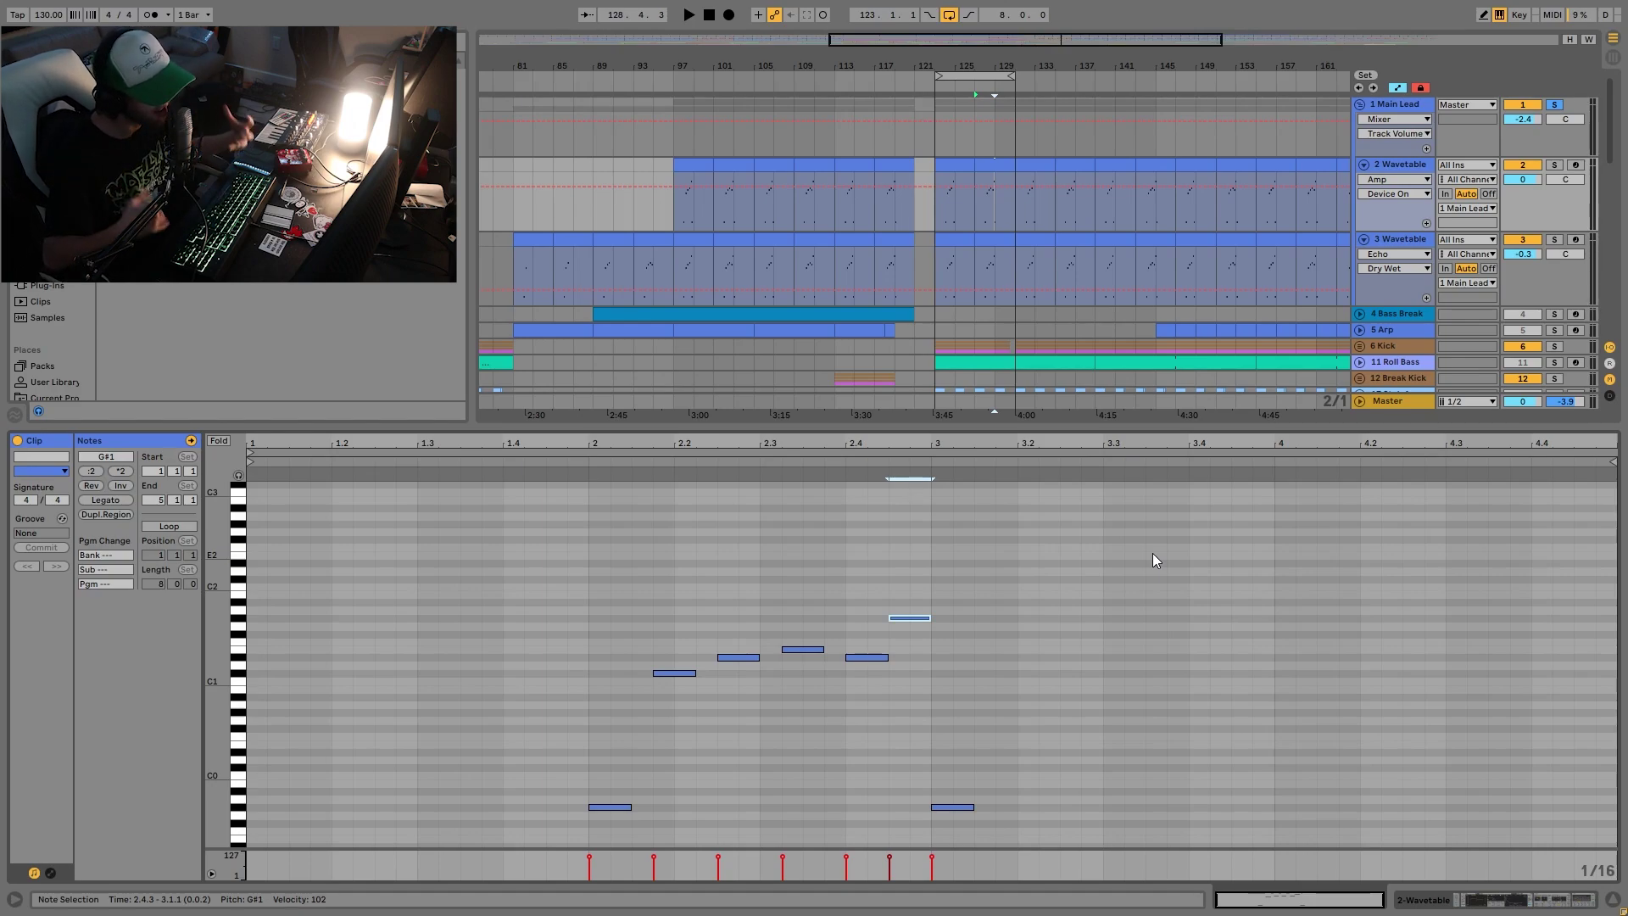
Show the devices of track 2 Wavetable, and compare tracks 2 and 3 by soloing each during playback.
click(1413, 167)
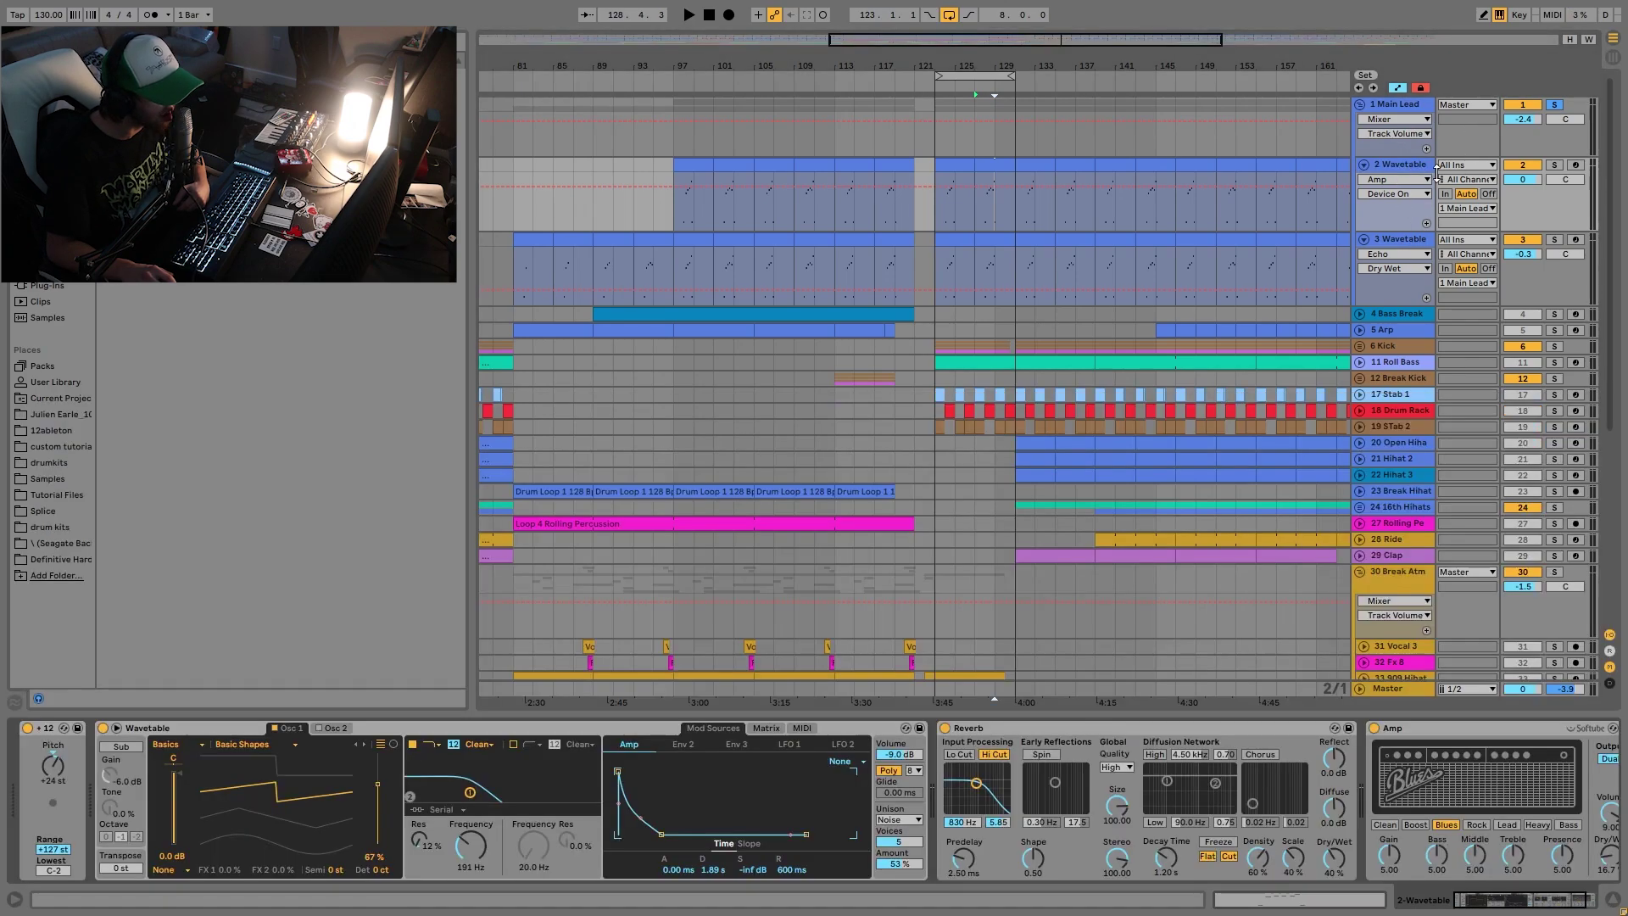
click(1555, 165)
key(space)
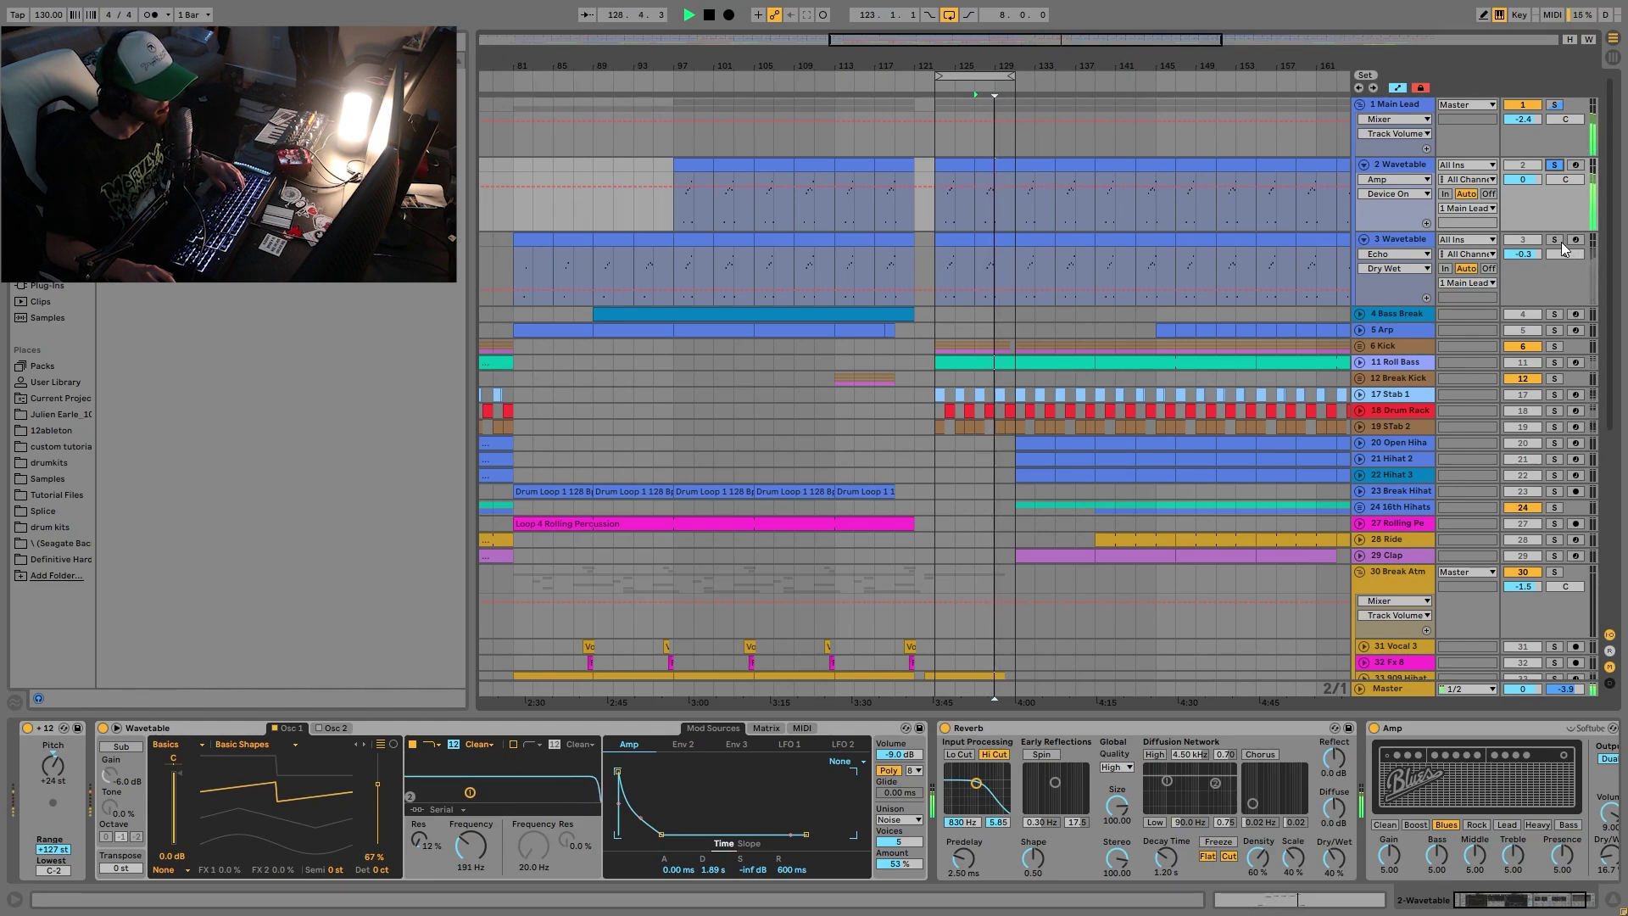
click(1561, 242)
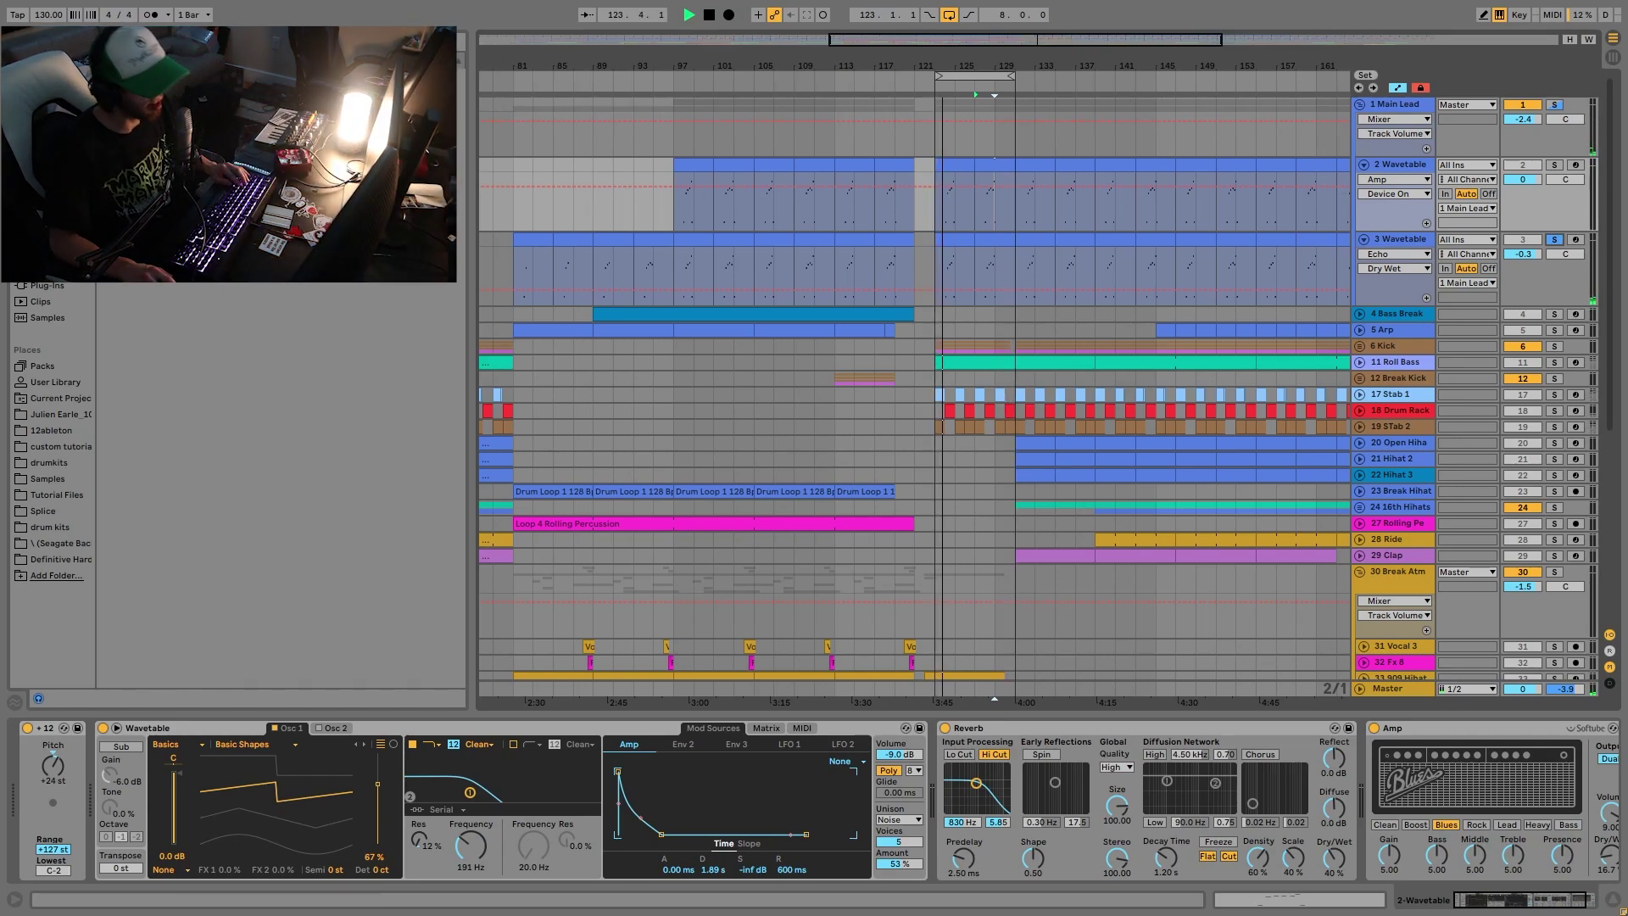
key(space)
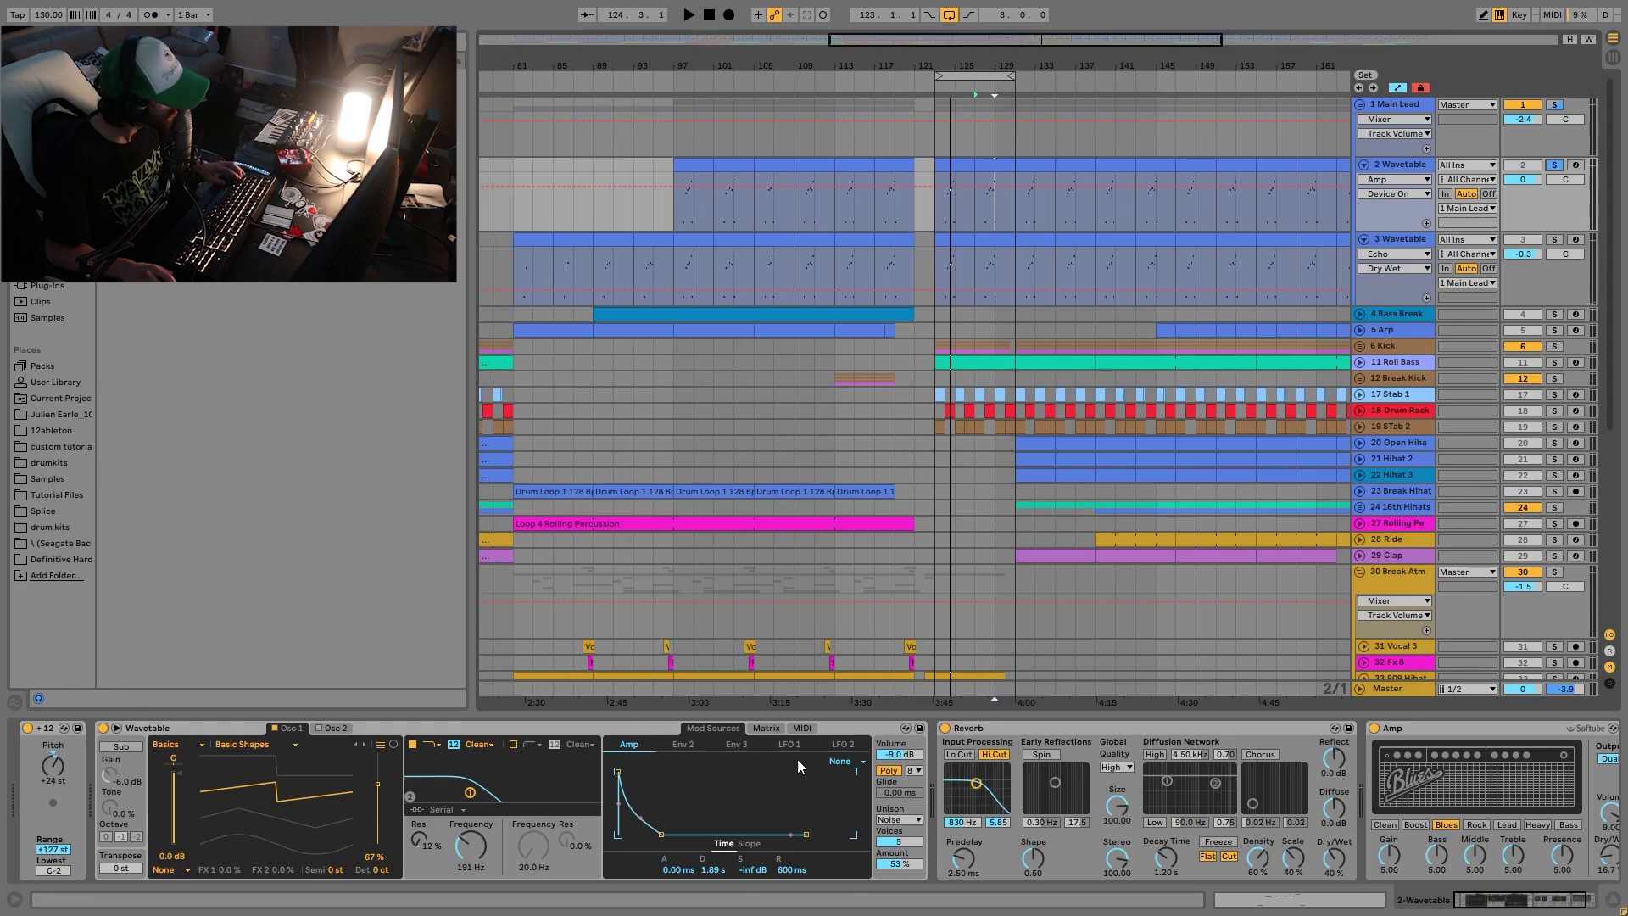
Examine track 2 Wavetable's modulation matrix during playback and return to its modulation sources.
click(775, 729)
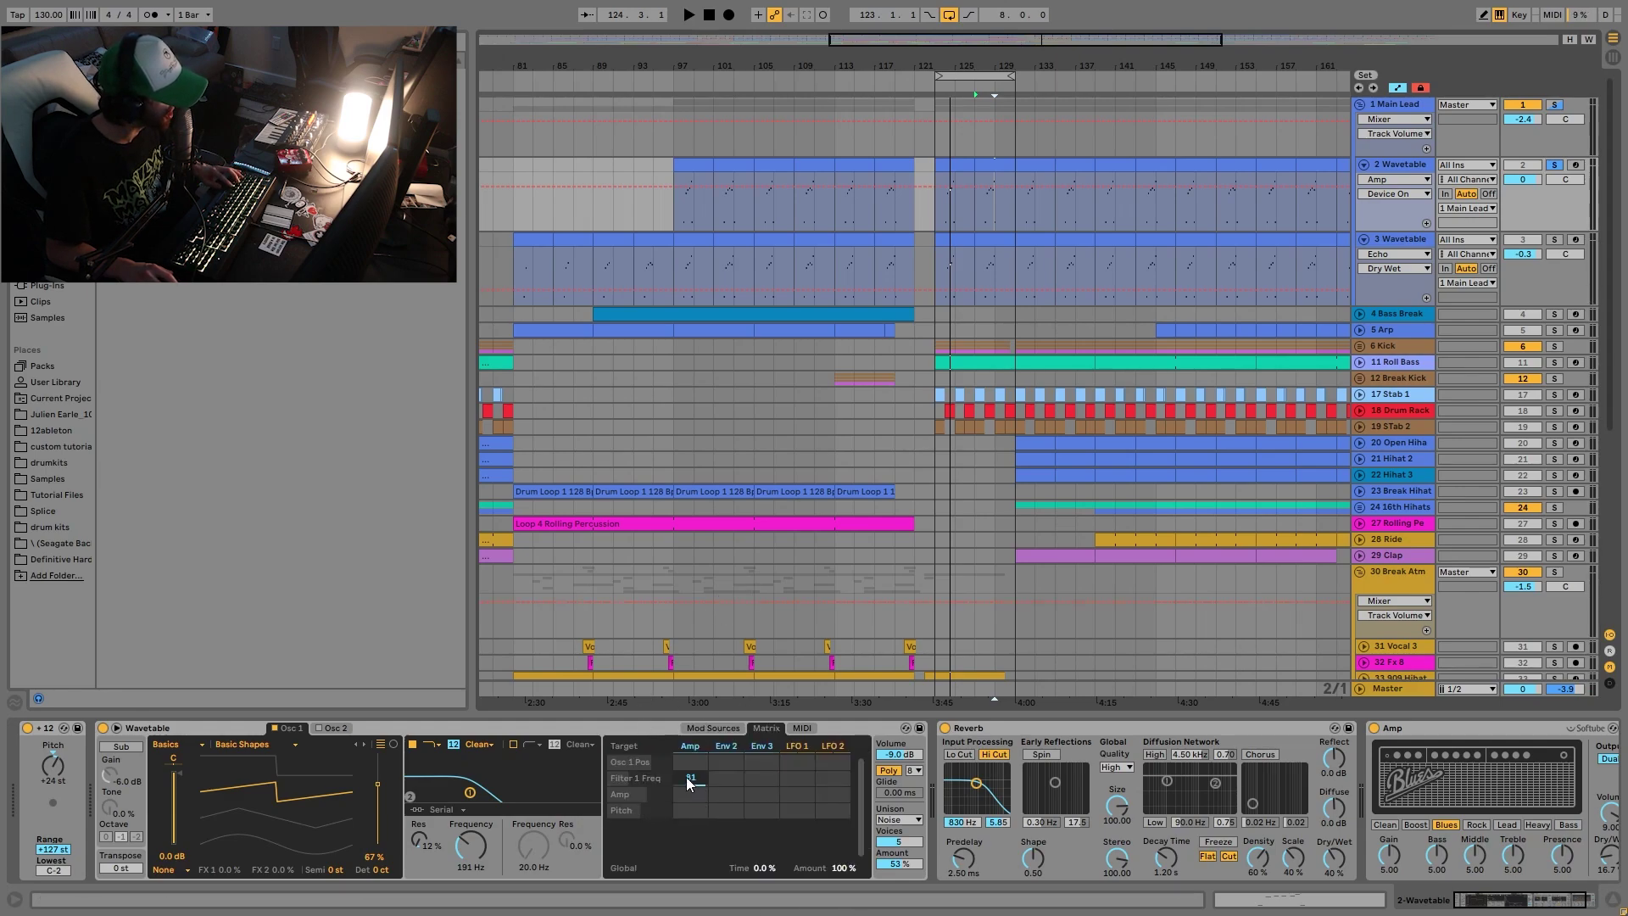
key(space)
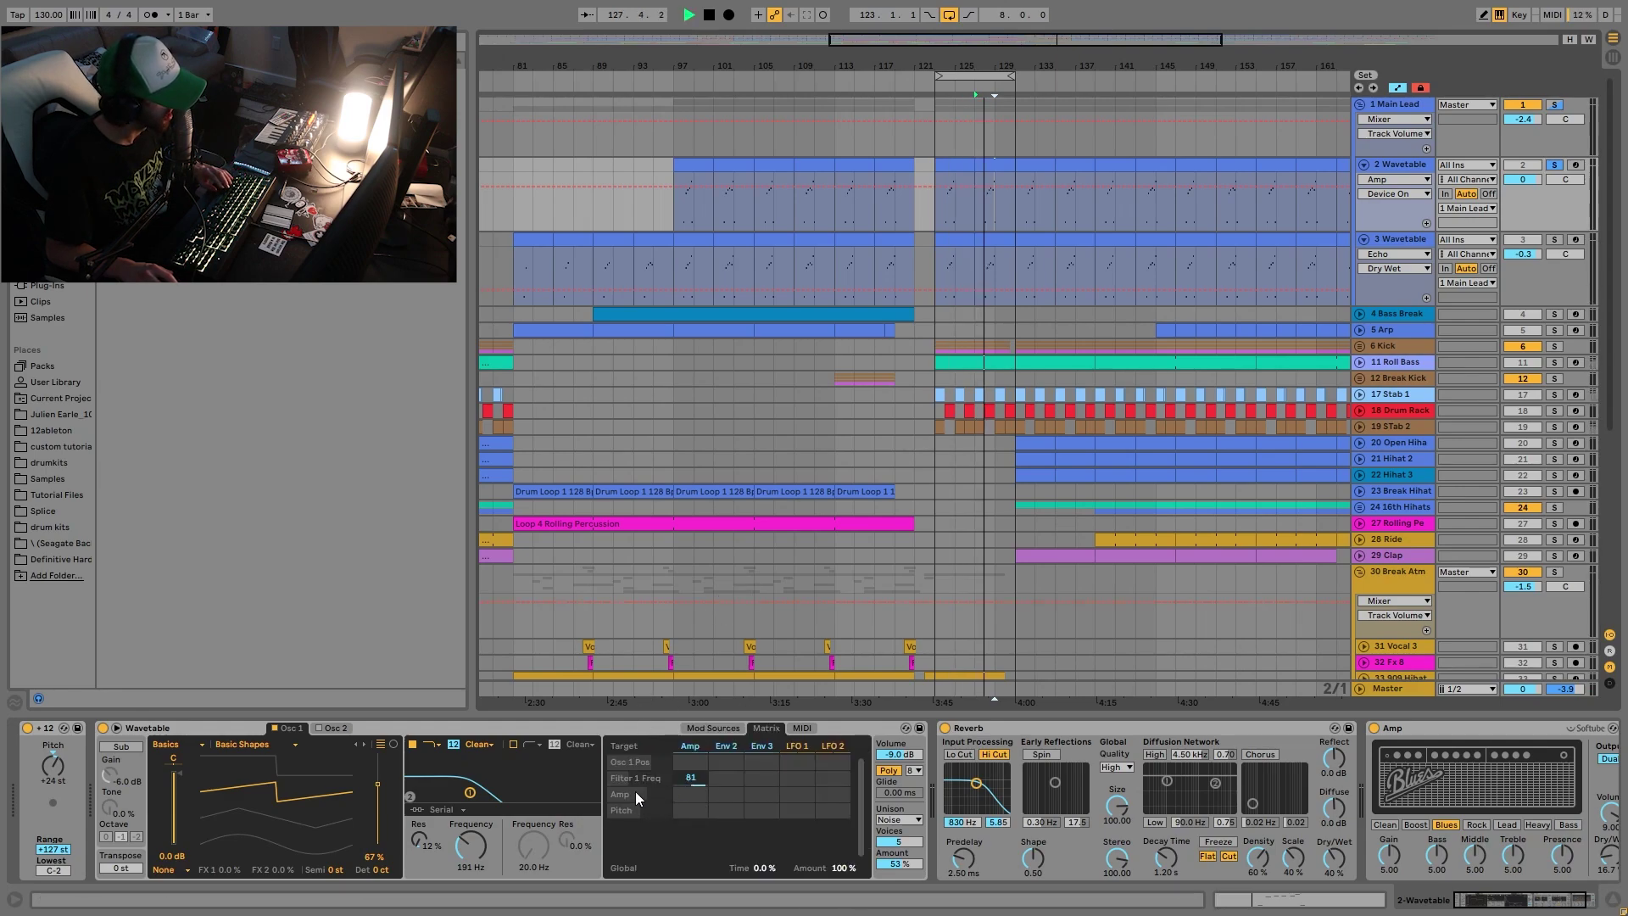
click(690, 729)
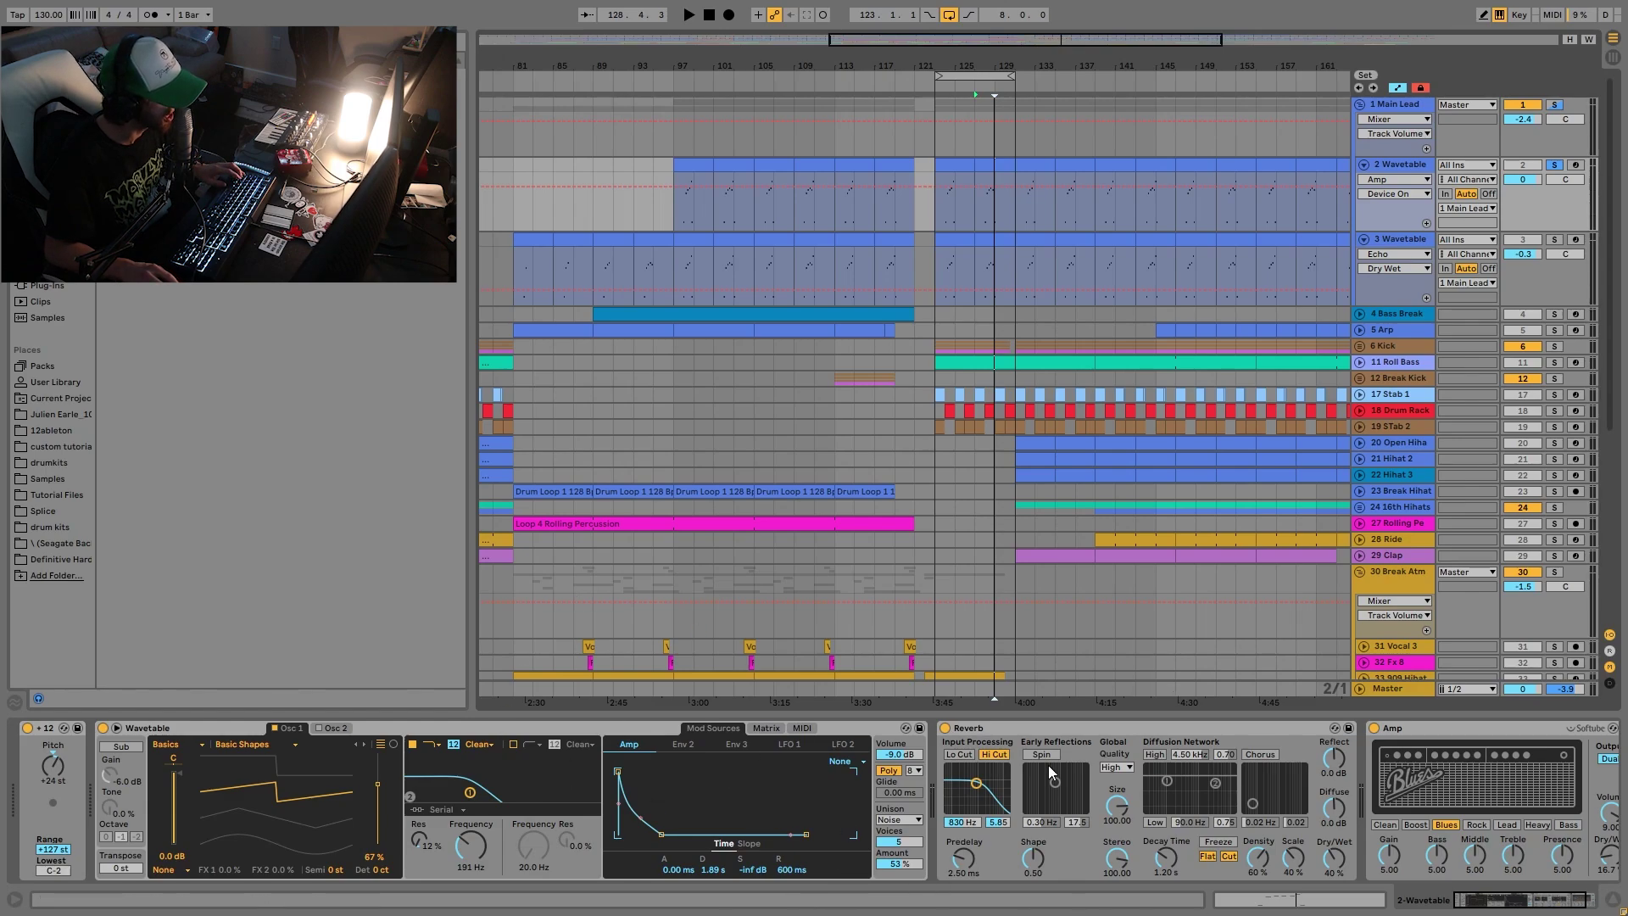
Compare track 2's sound with the Amp effect bypassed and re-enabled during playback.
scroll(949, 838, right, 3)
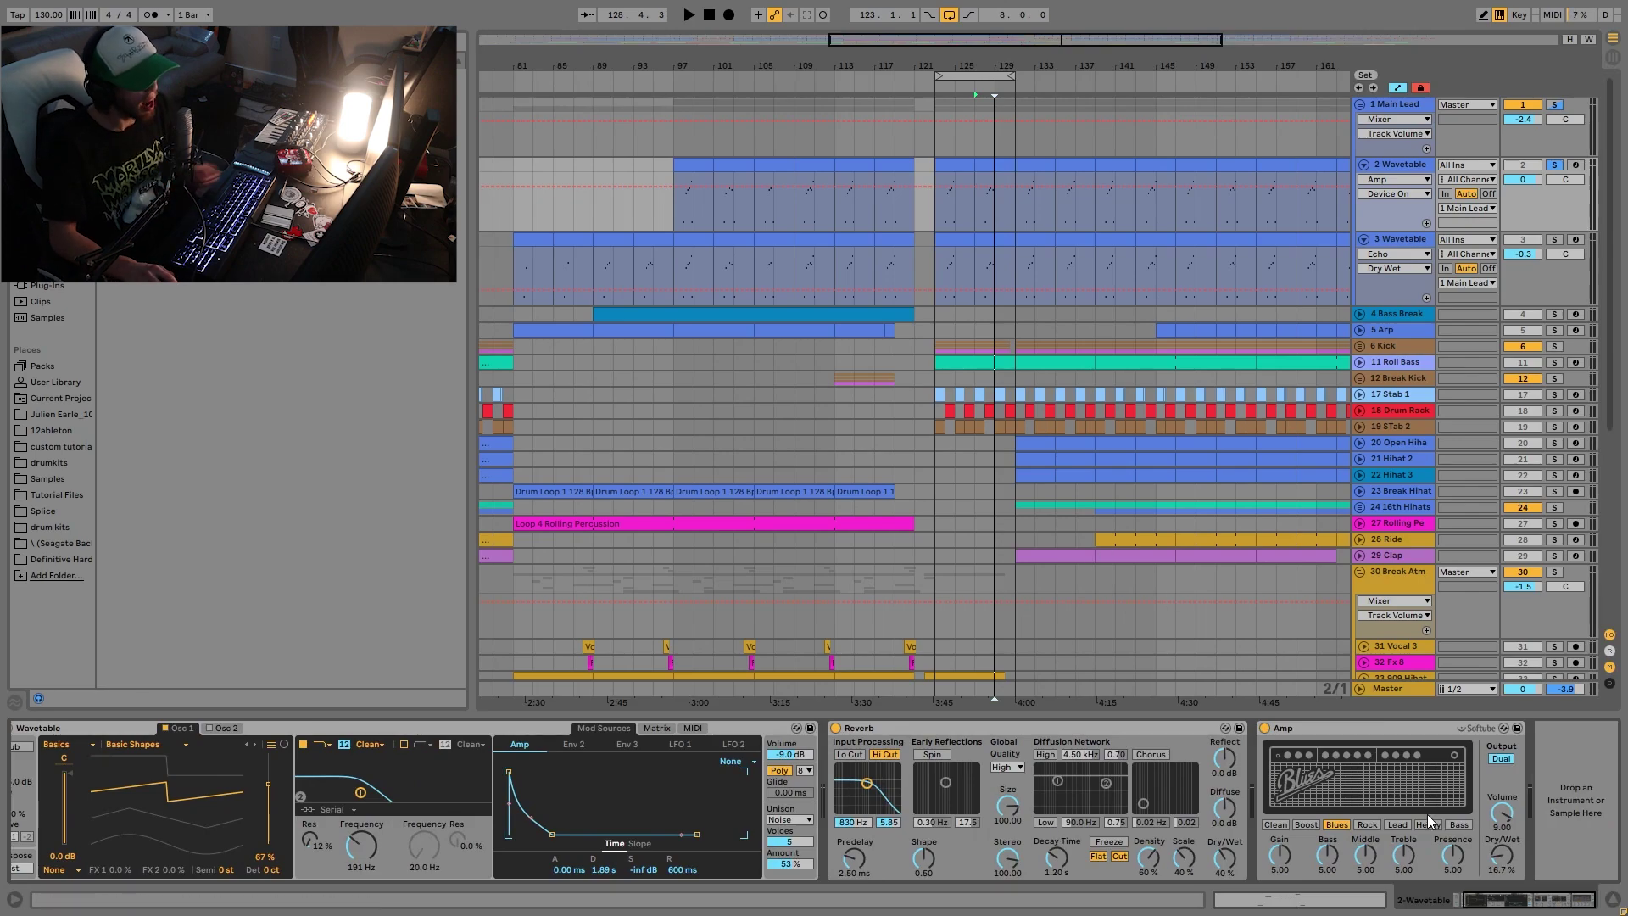
click(1265, 727)
key(space)
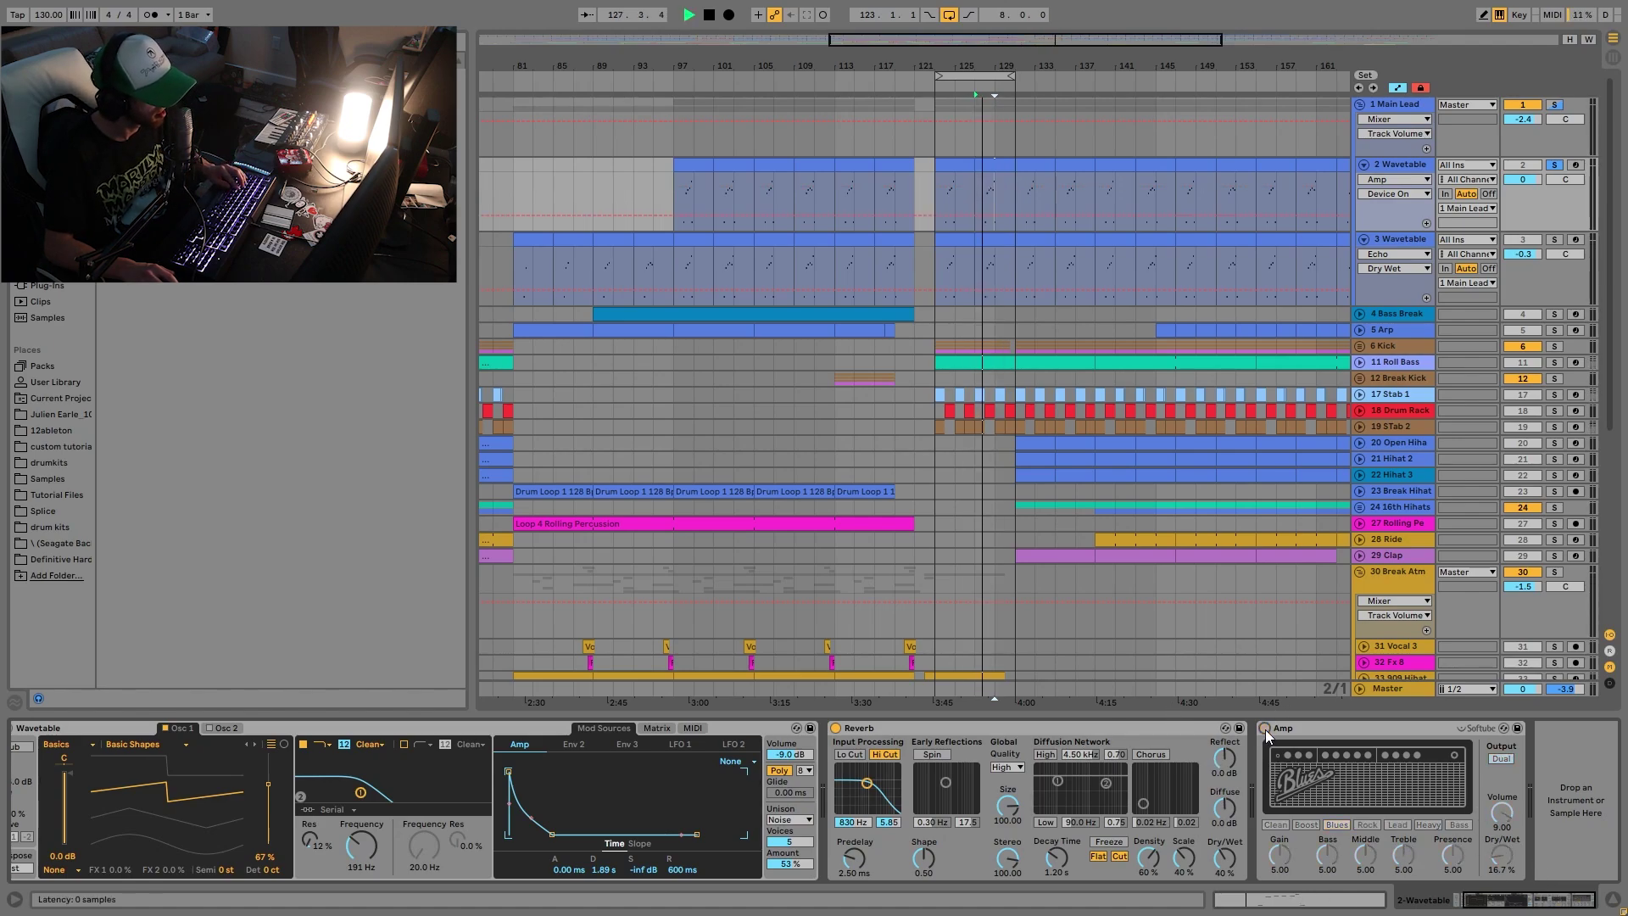
click(1265, 728)
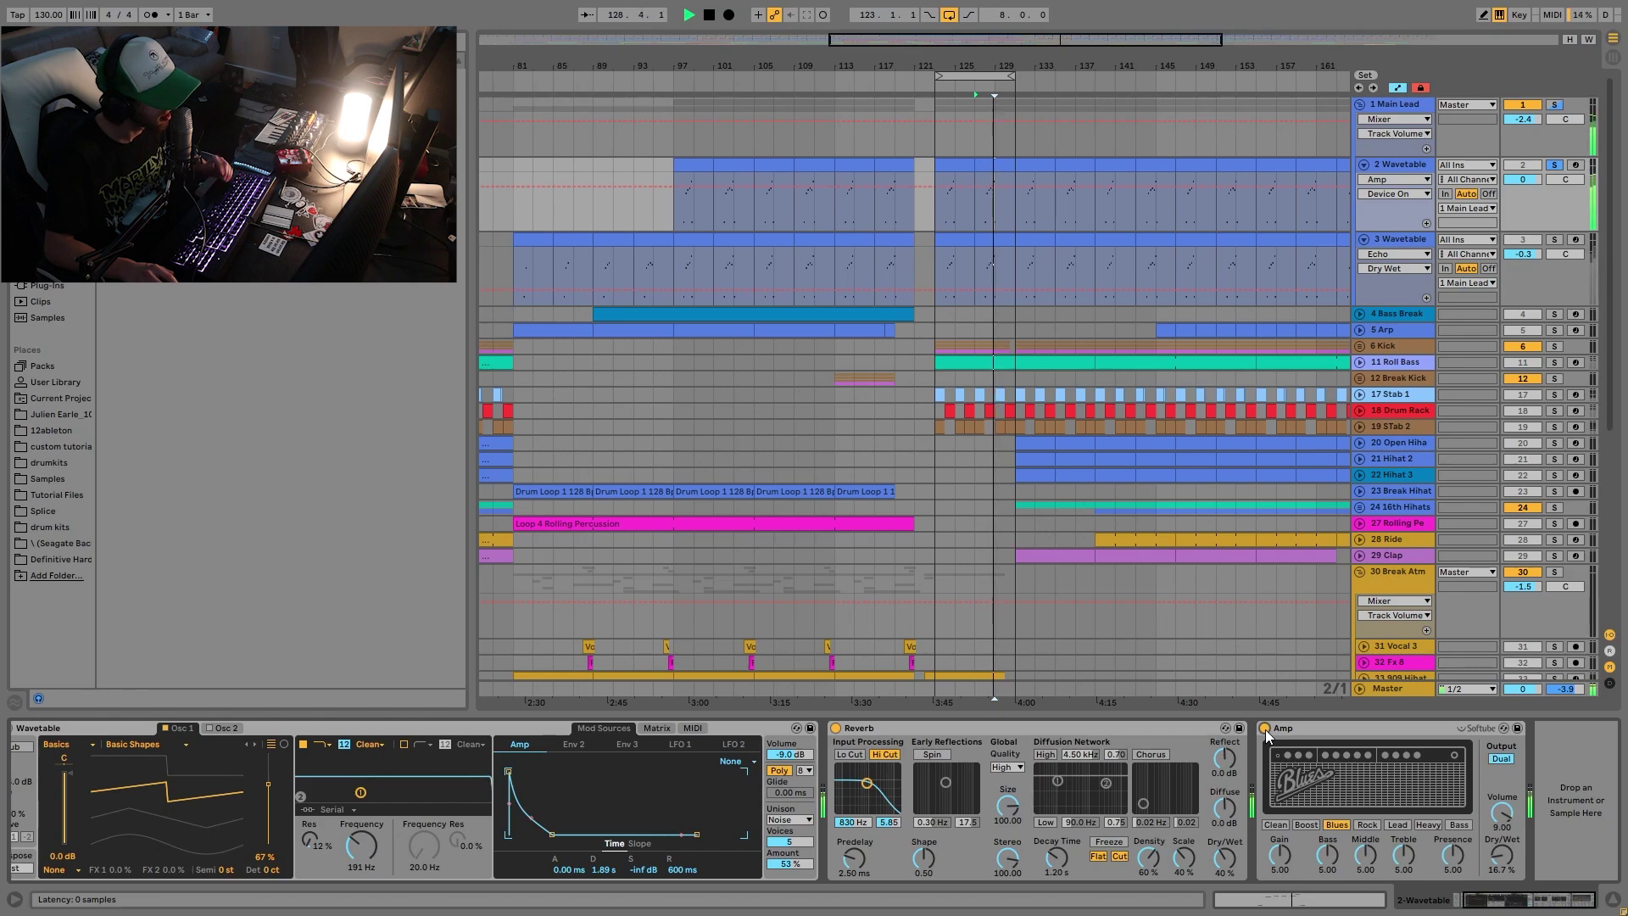
key(space)
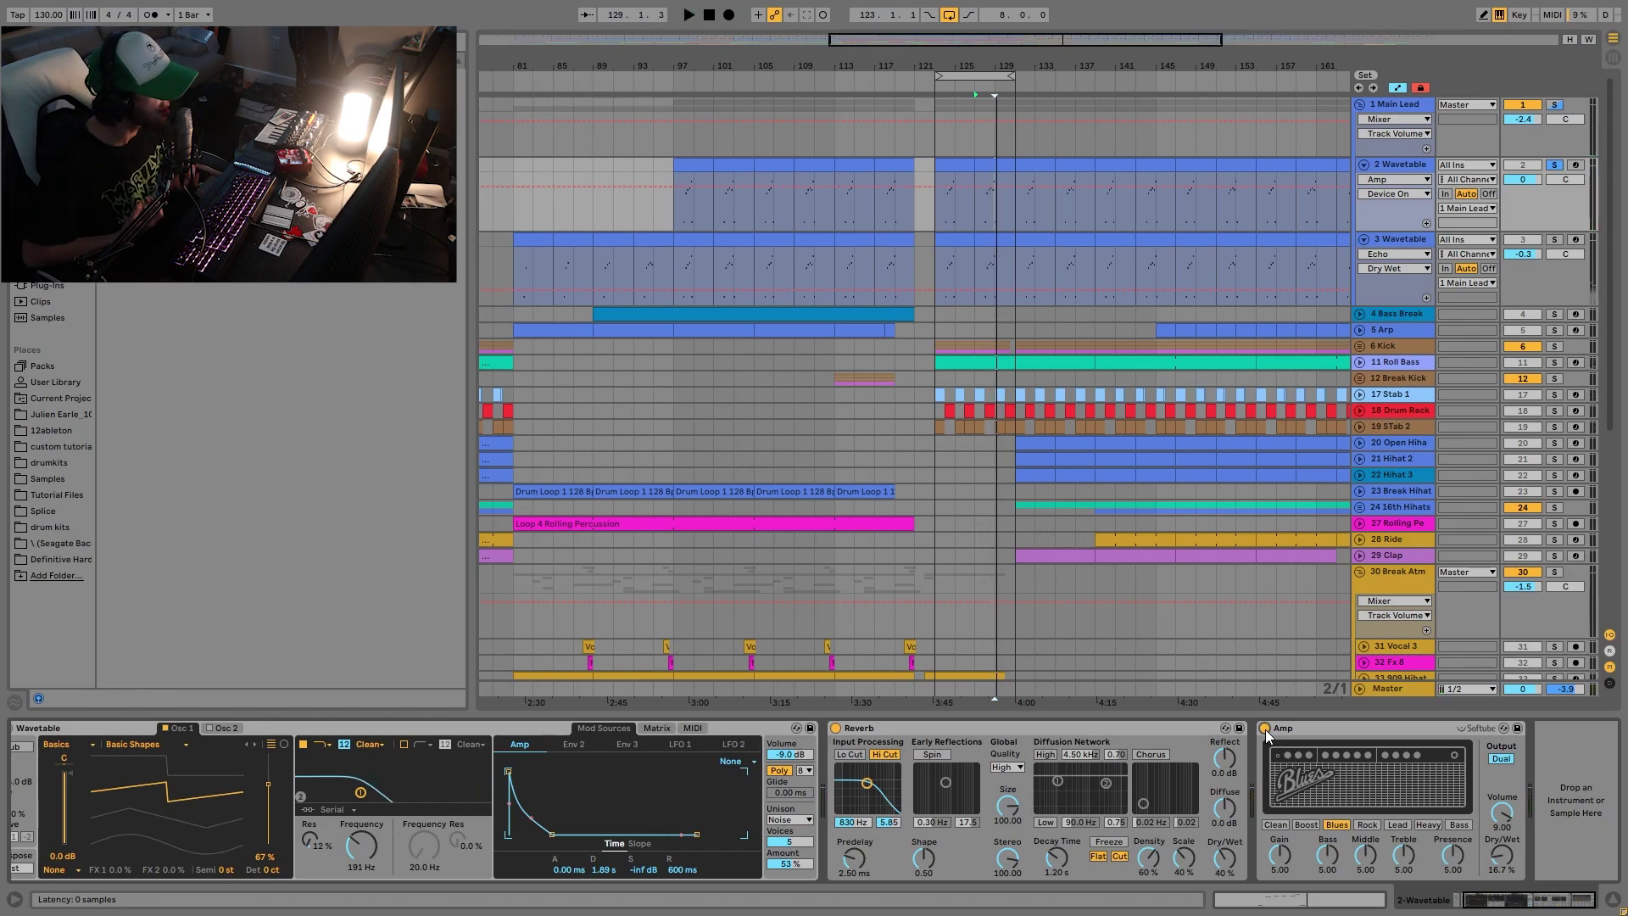
Solo track 3 Wavetable and show its device chain.
click(1011, 171)
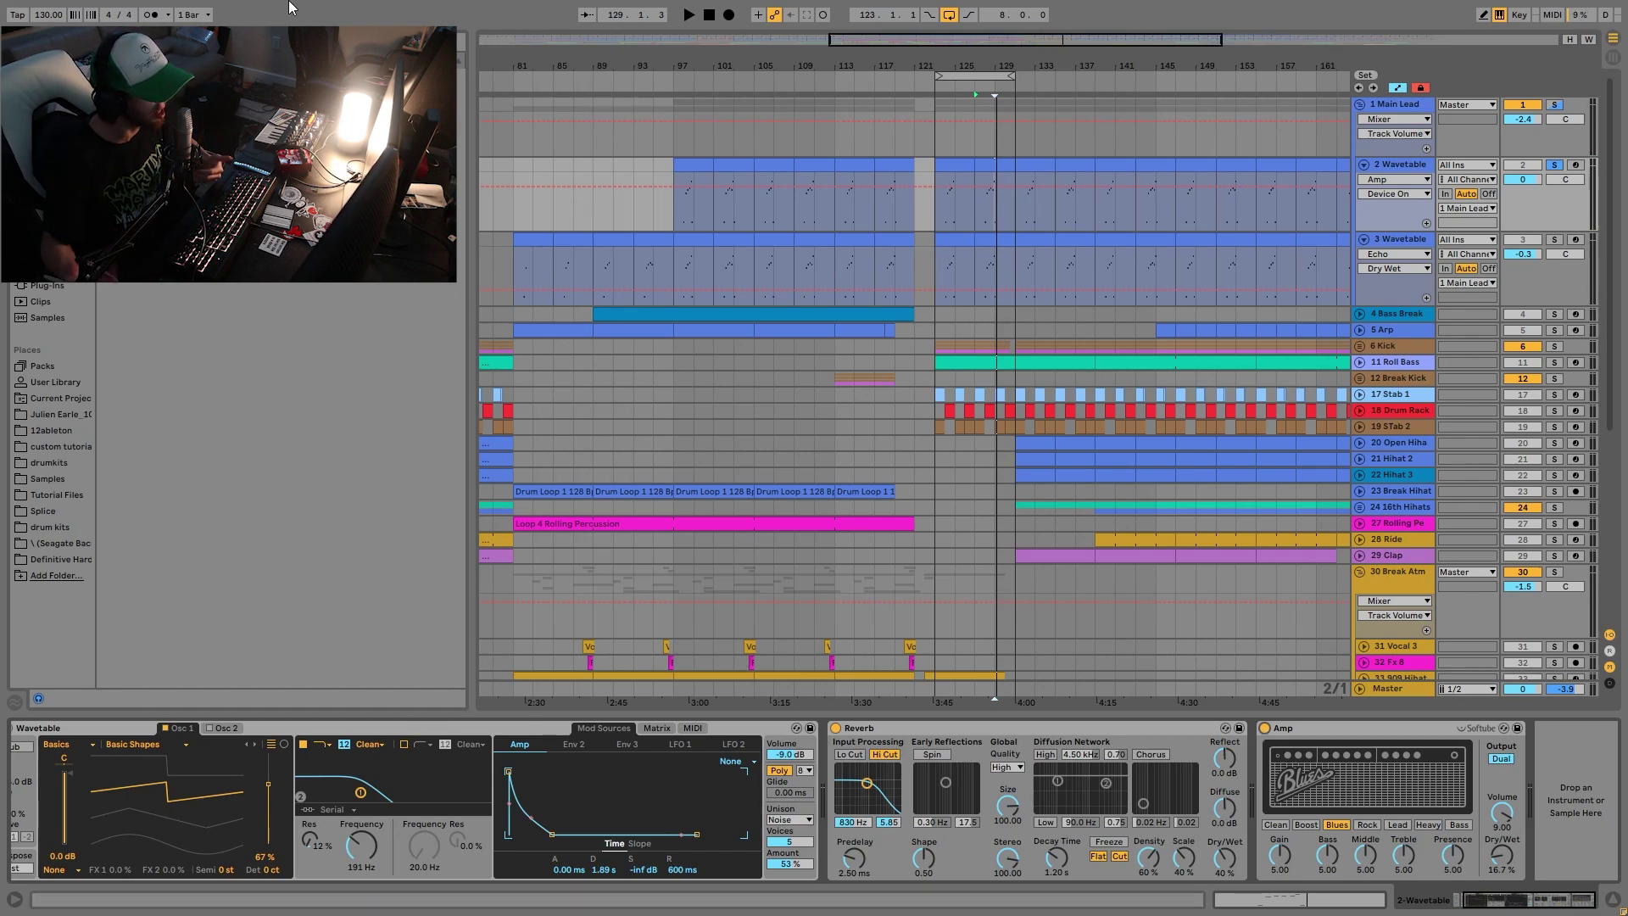
click(1554, 240)
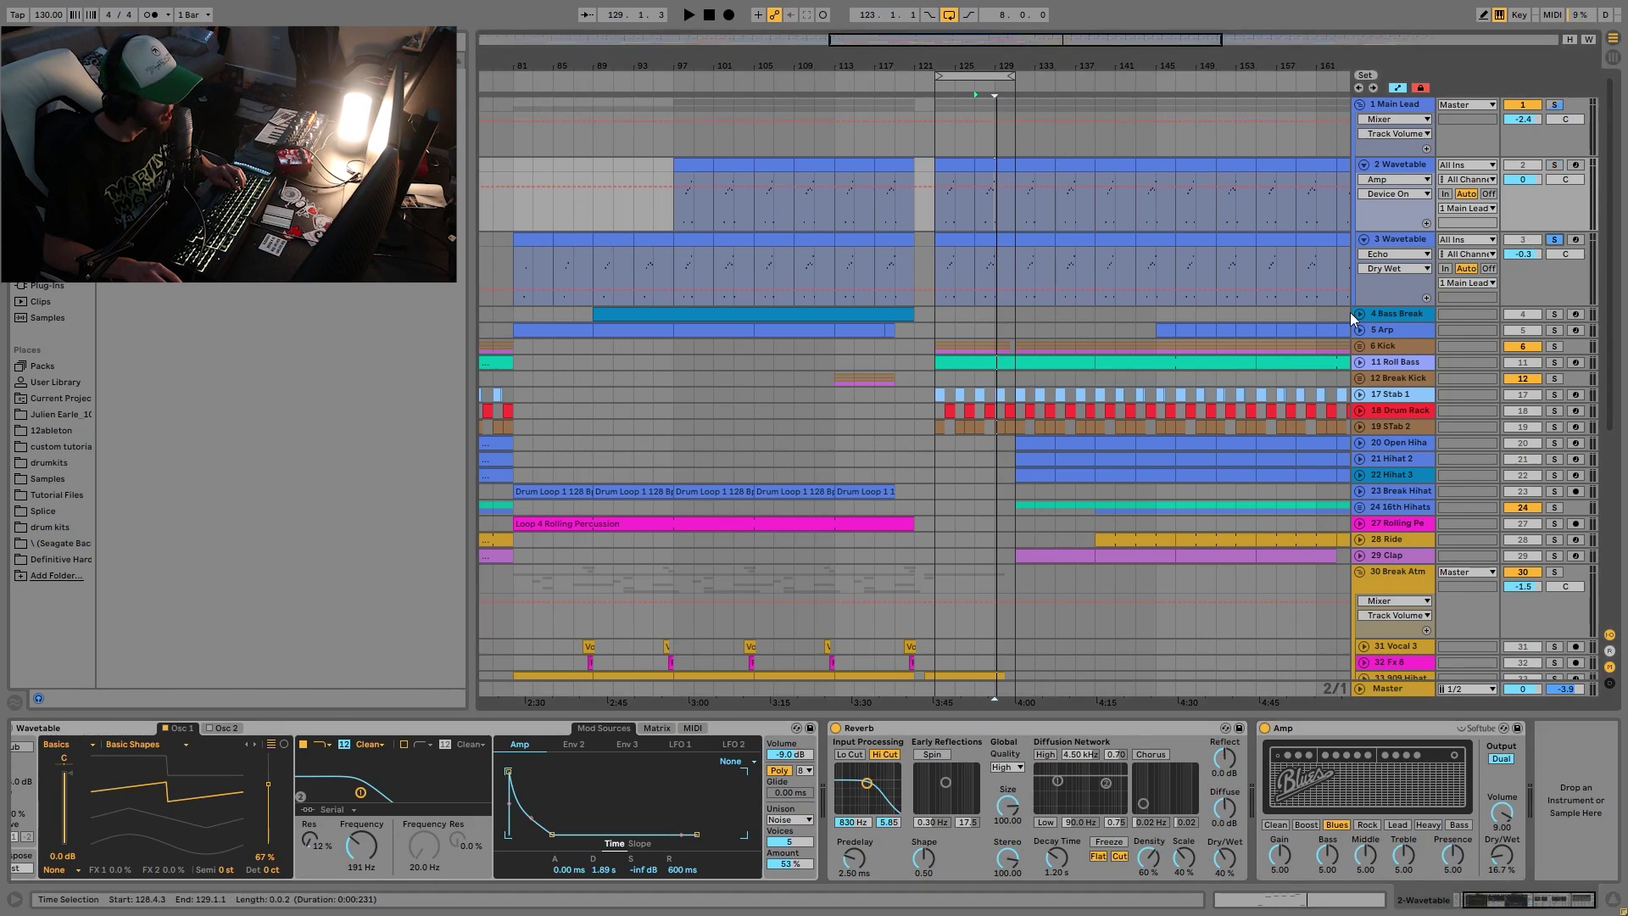
click(1375, 246)
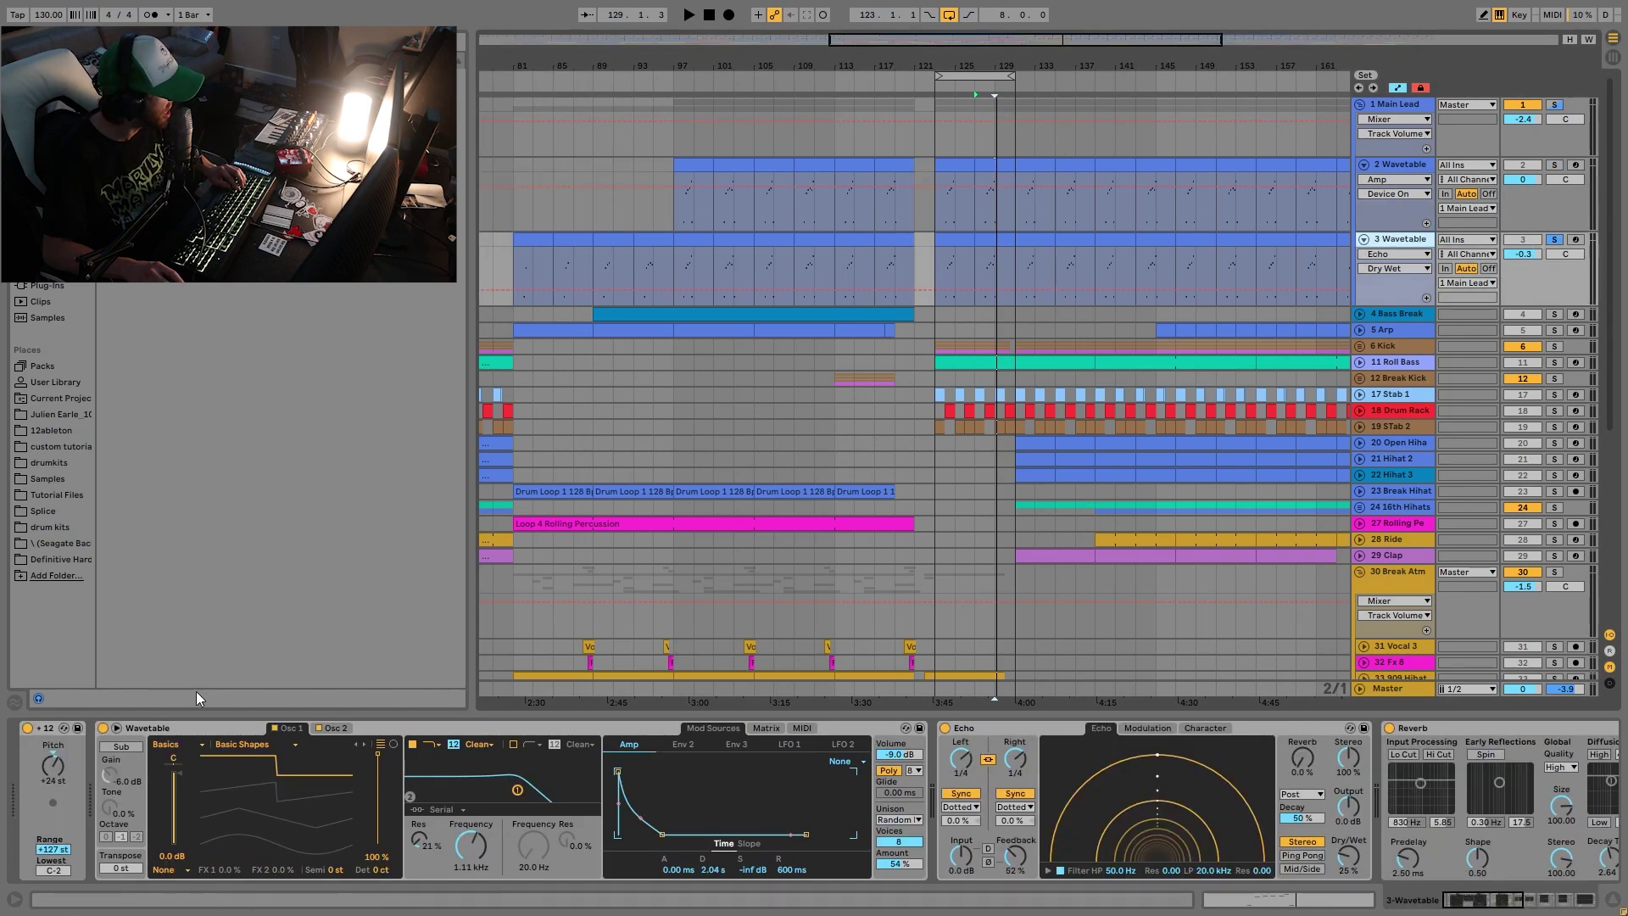
Examine track 3 Wavetable's second and first oscillators, its modulation matrix and its unison voices setting.
click(335, 728)
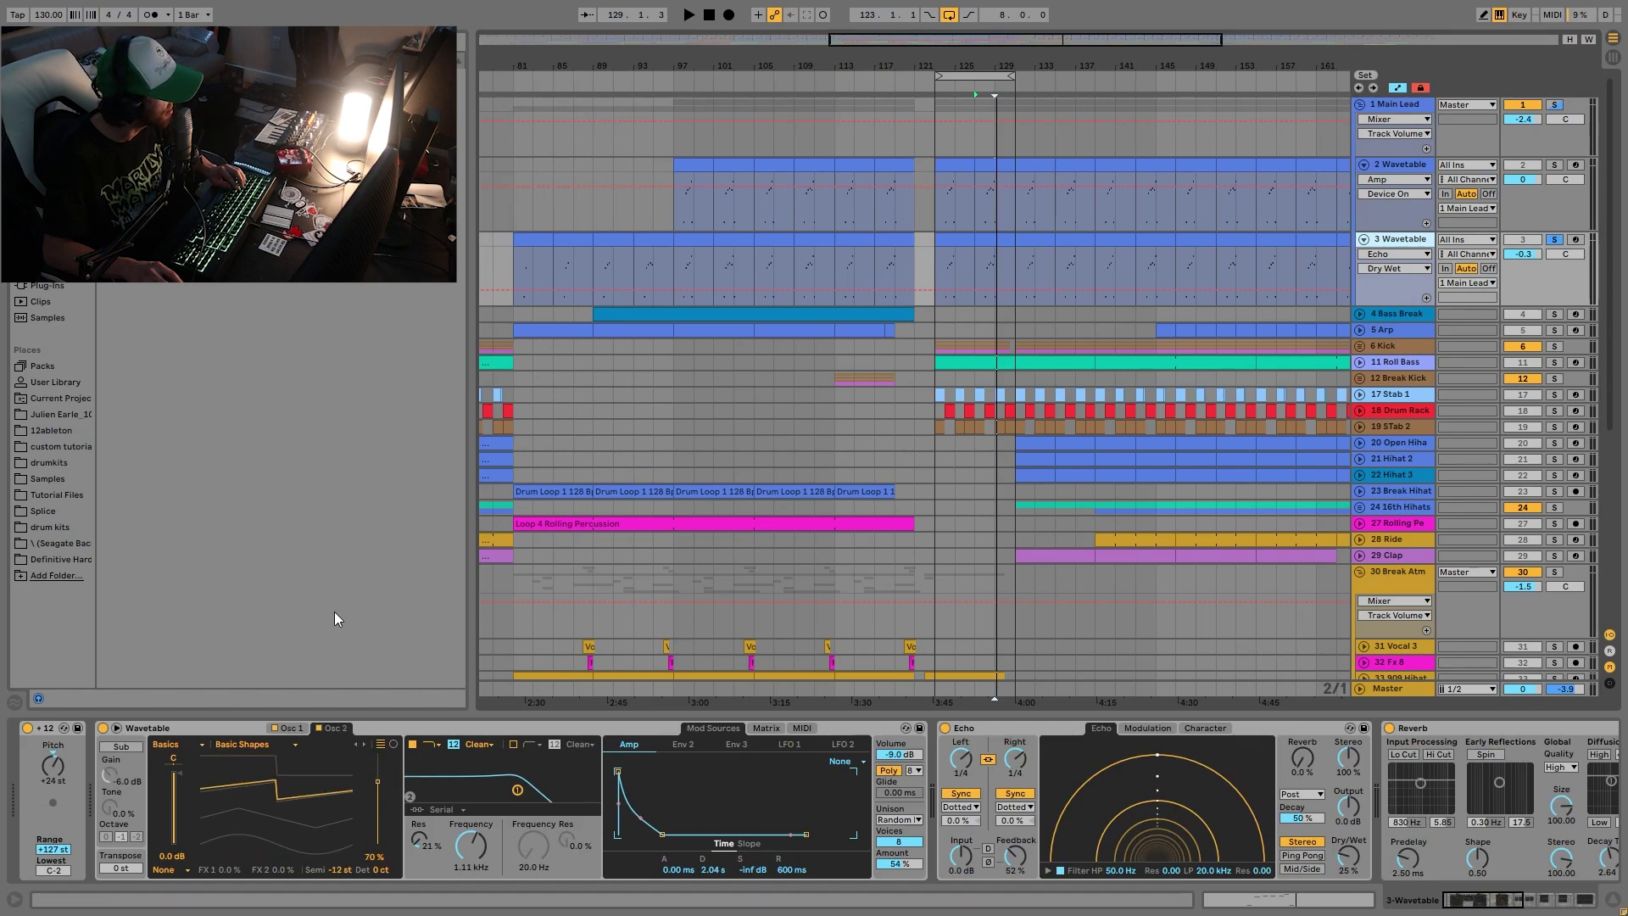
click(300, 727)
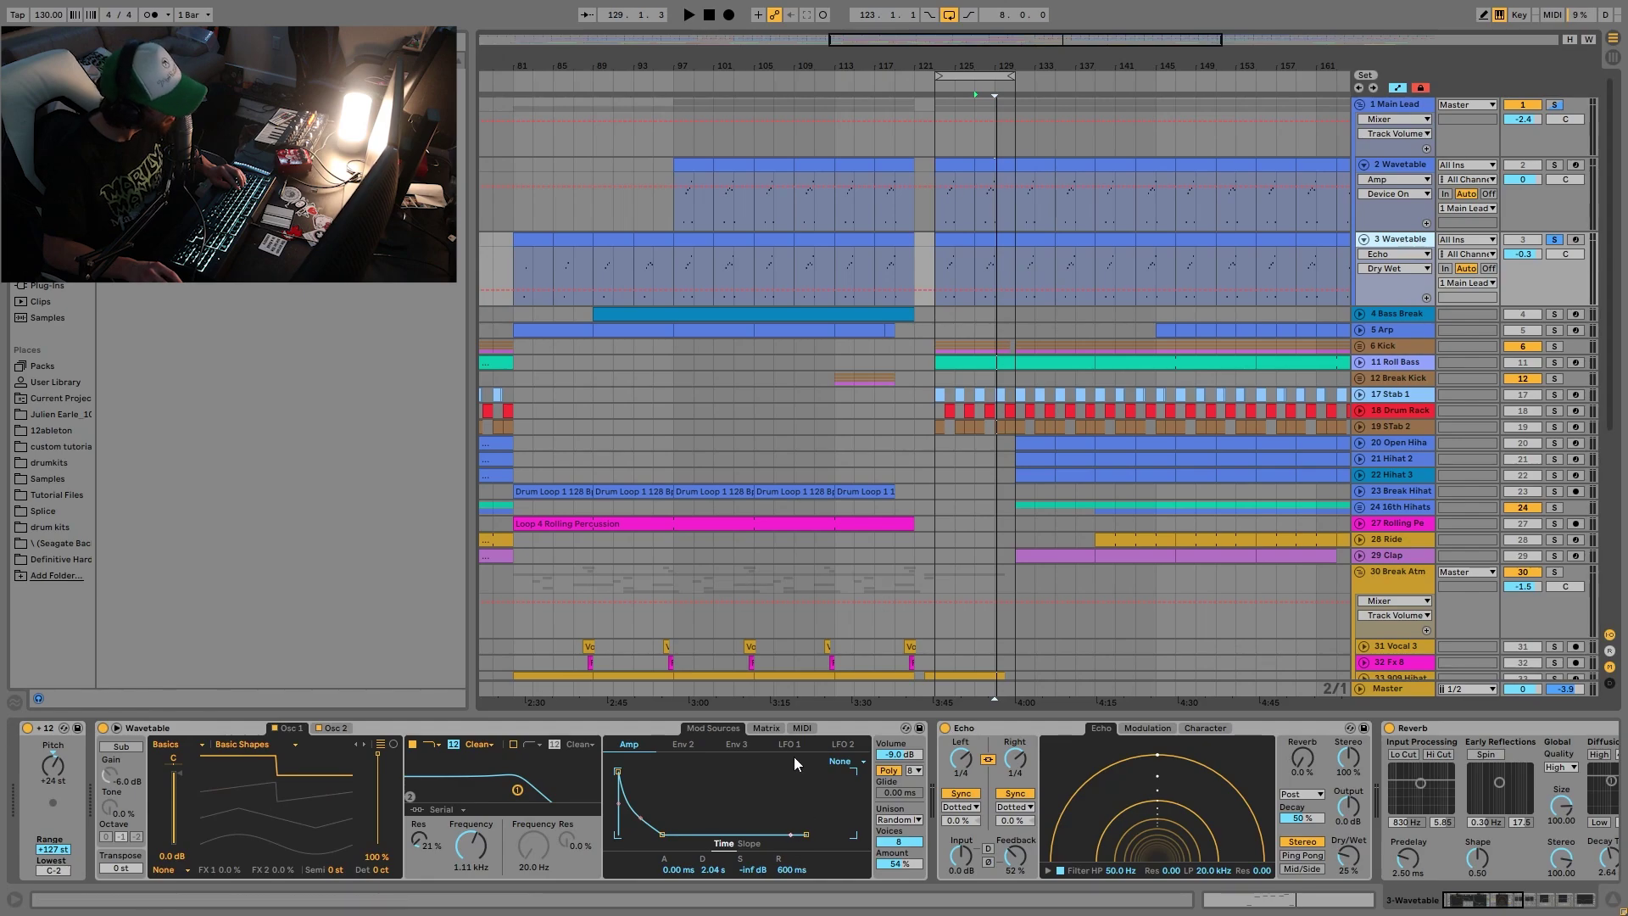
click(767, 728)
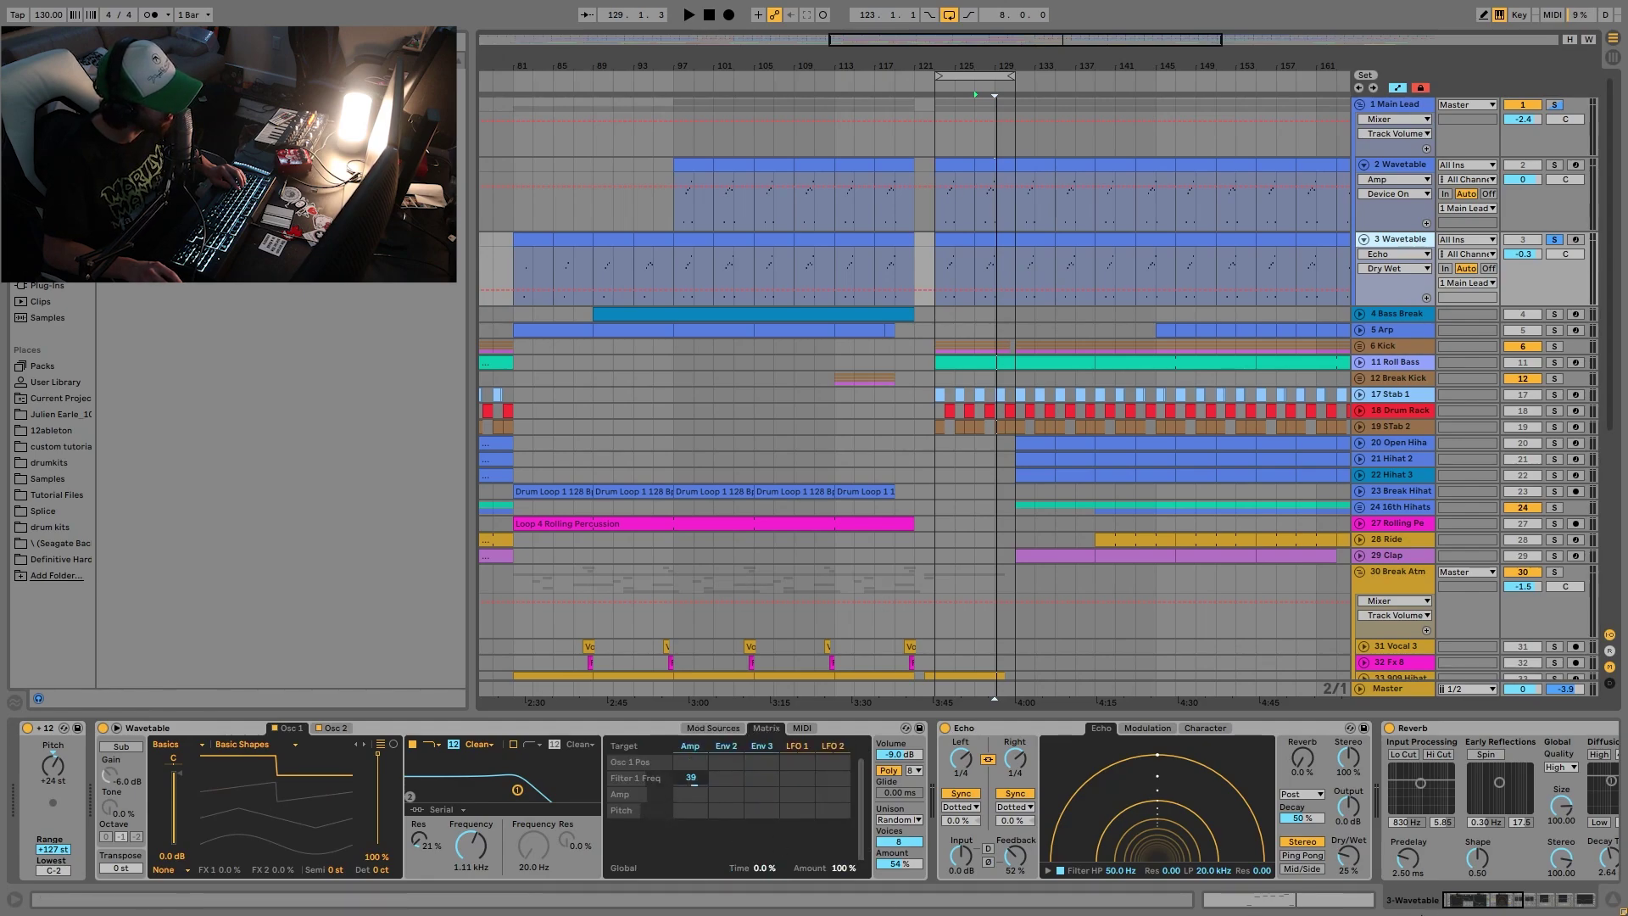
click(904, 825)
click(904, 824)
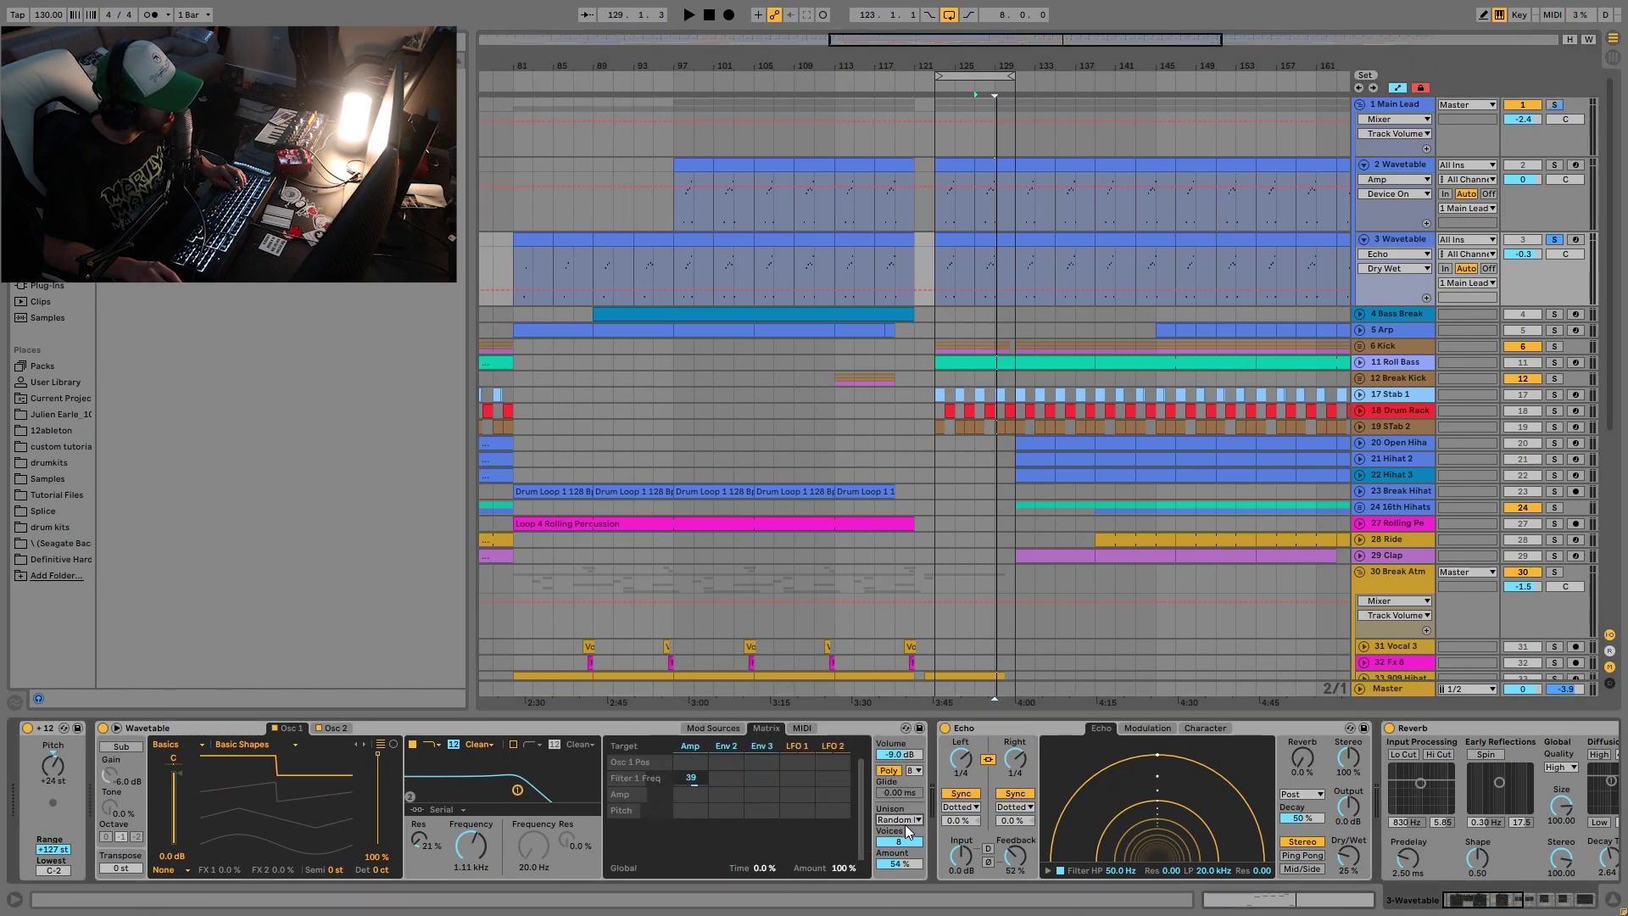
Audition the soloed track 3 lead in the arrangement from bar 128.
drag(992, 67, 980, 316)
click(983, 266)
key(space)
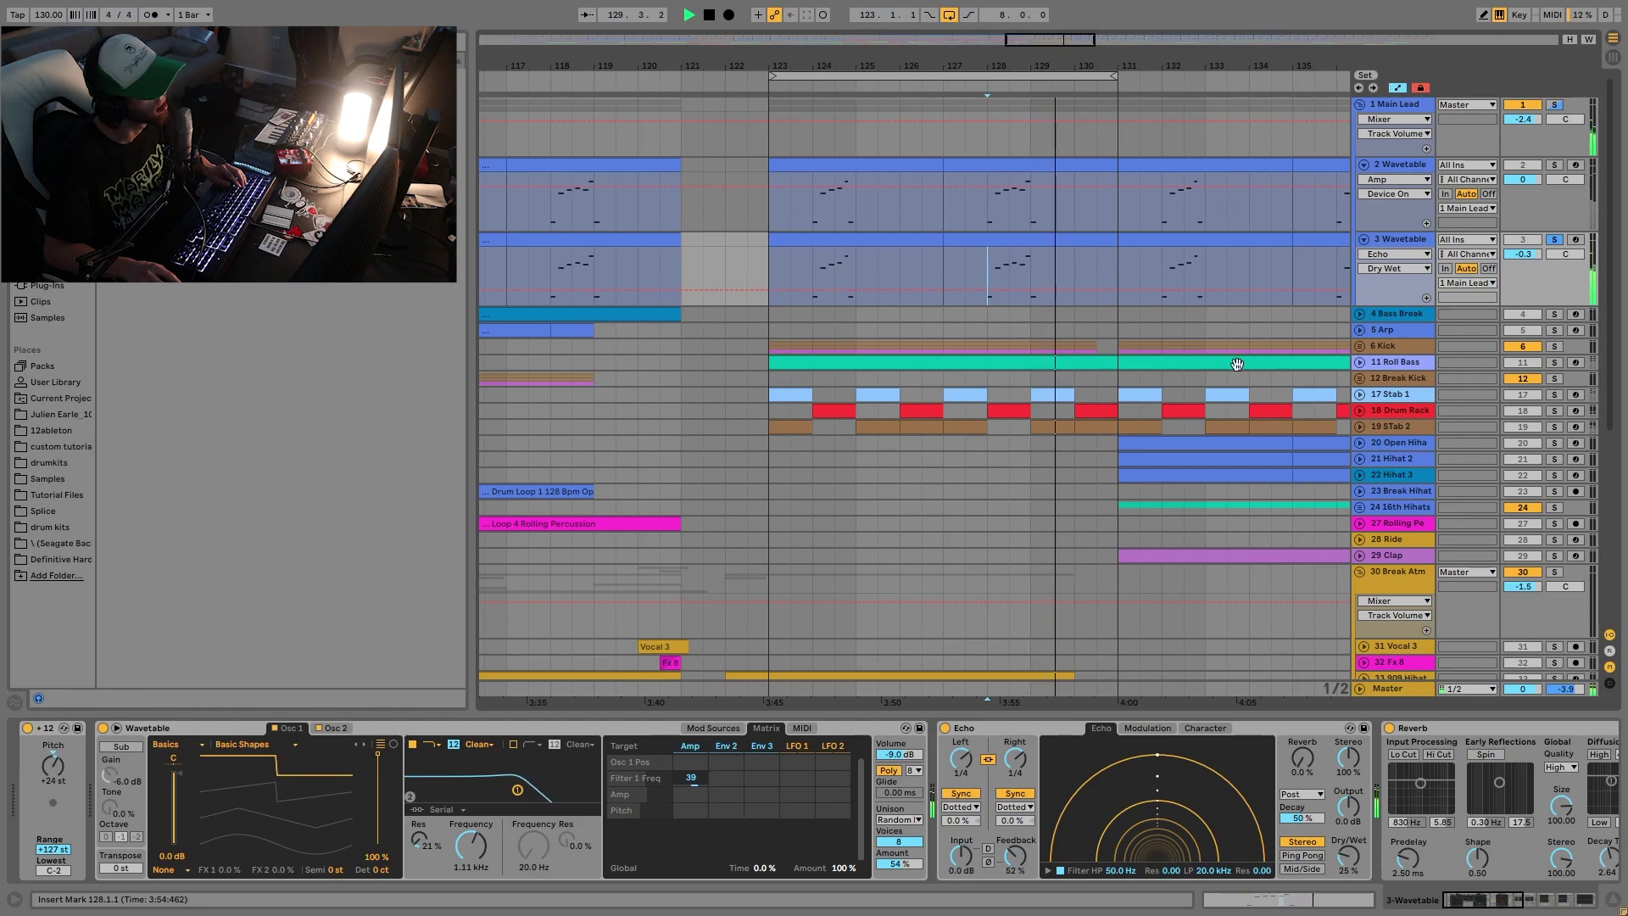
key(space)
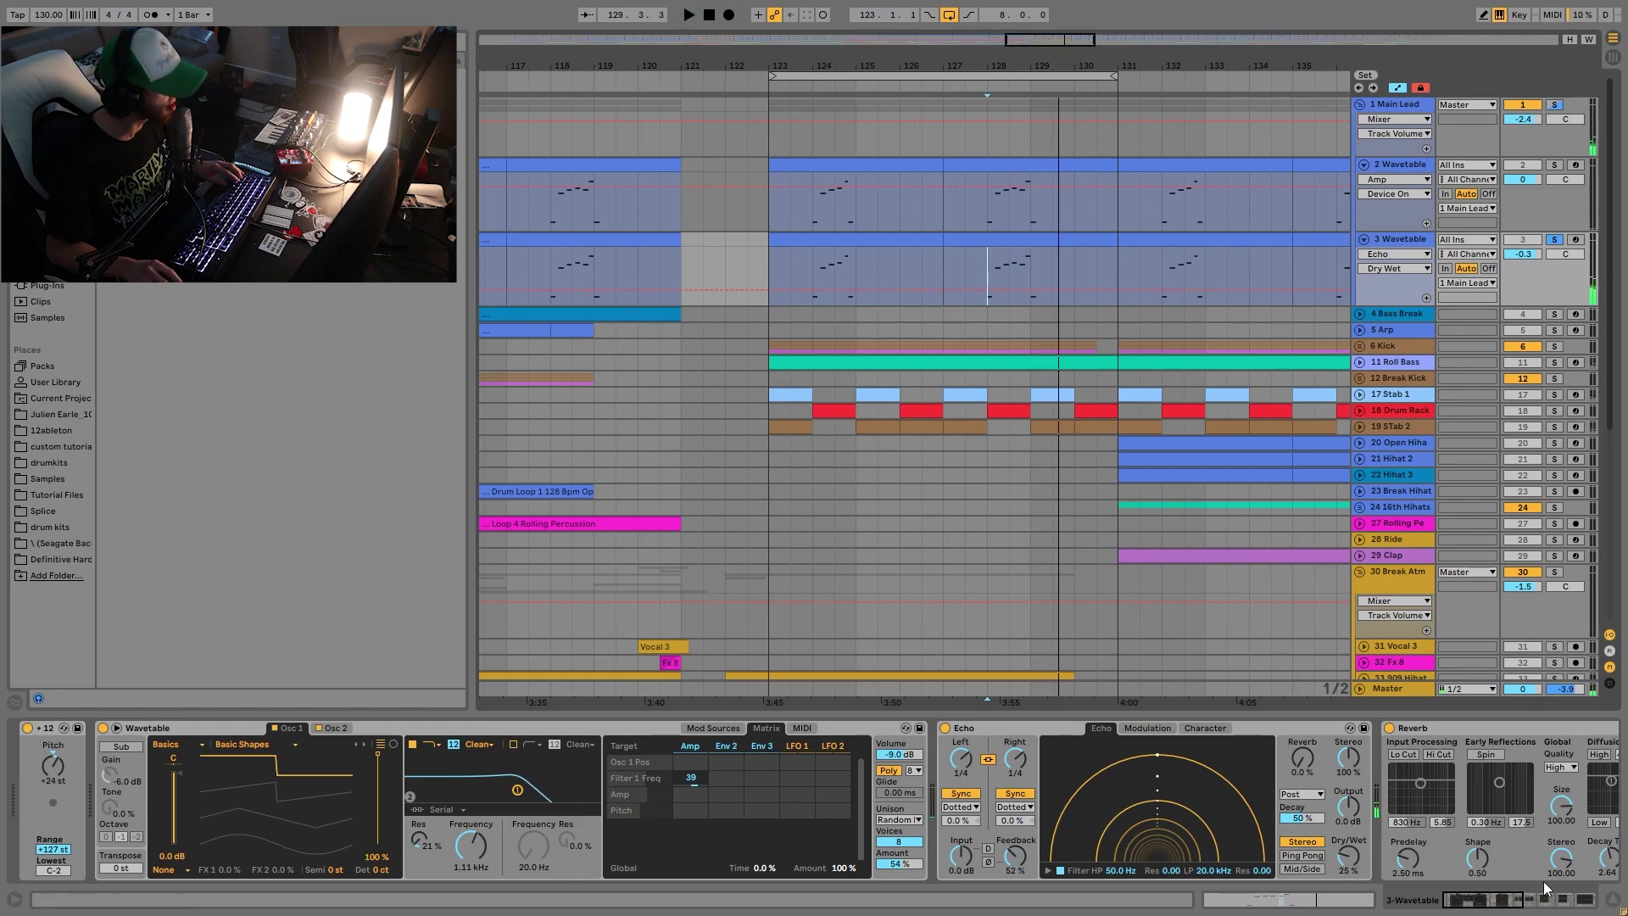
Show the Device On automation of the EQ Eight at the end of track 3's effect chain, across the whole arrangement.
scroll(1071, 804, right, 5)
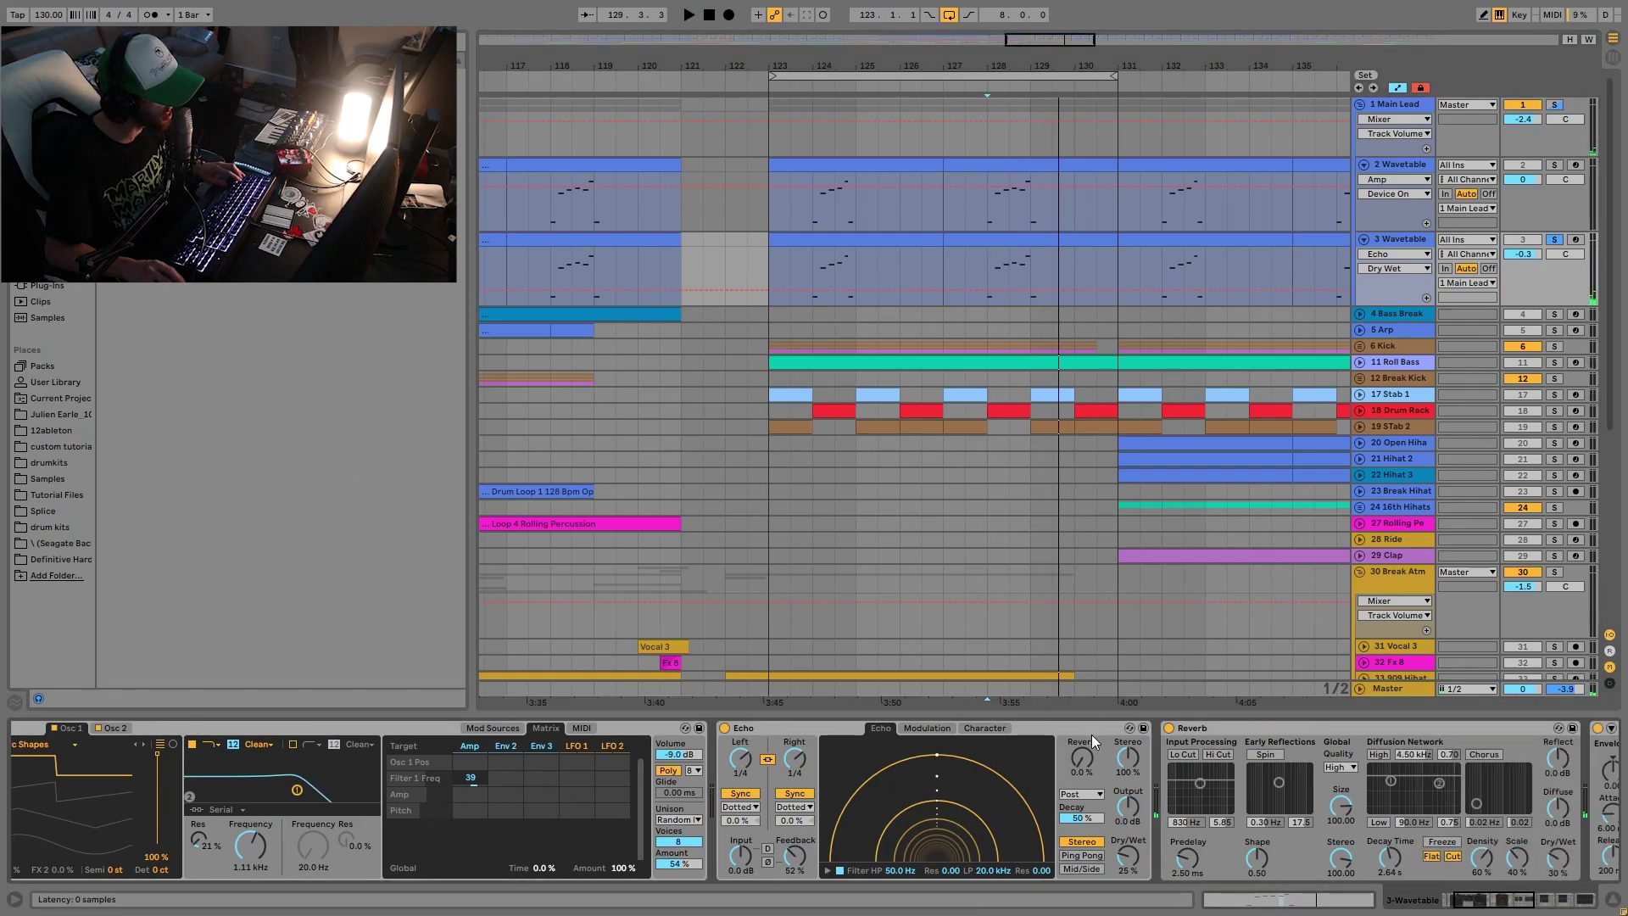
scroll(1462, 801, right, 5)
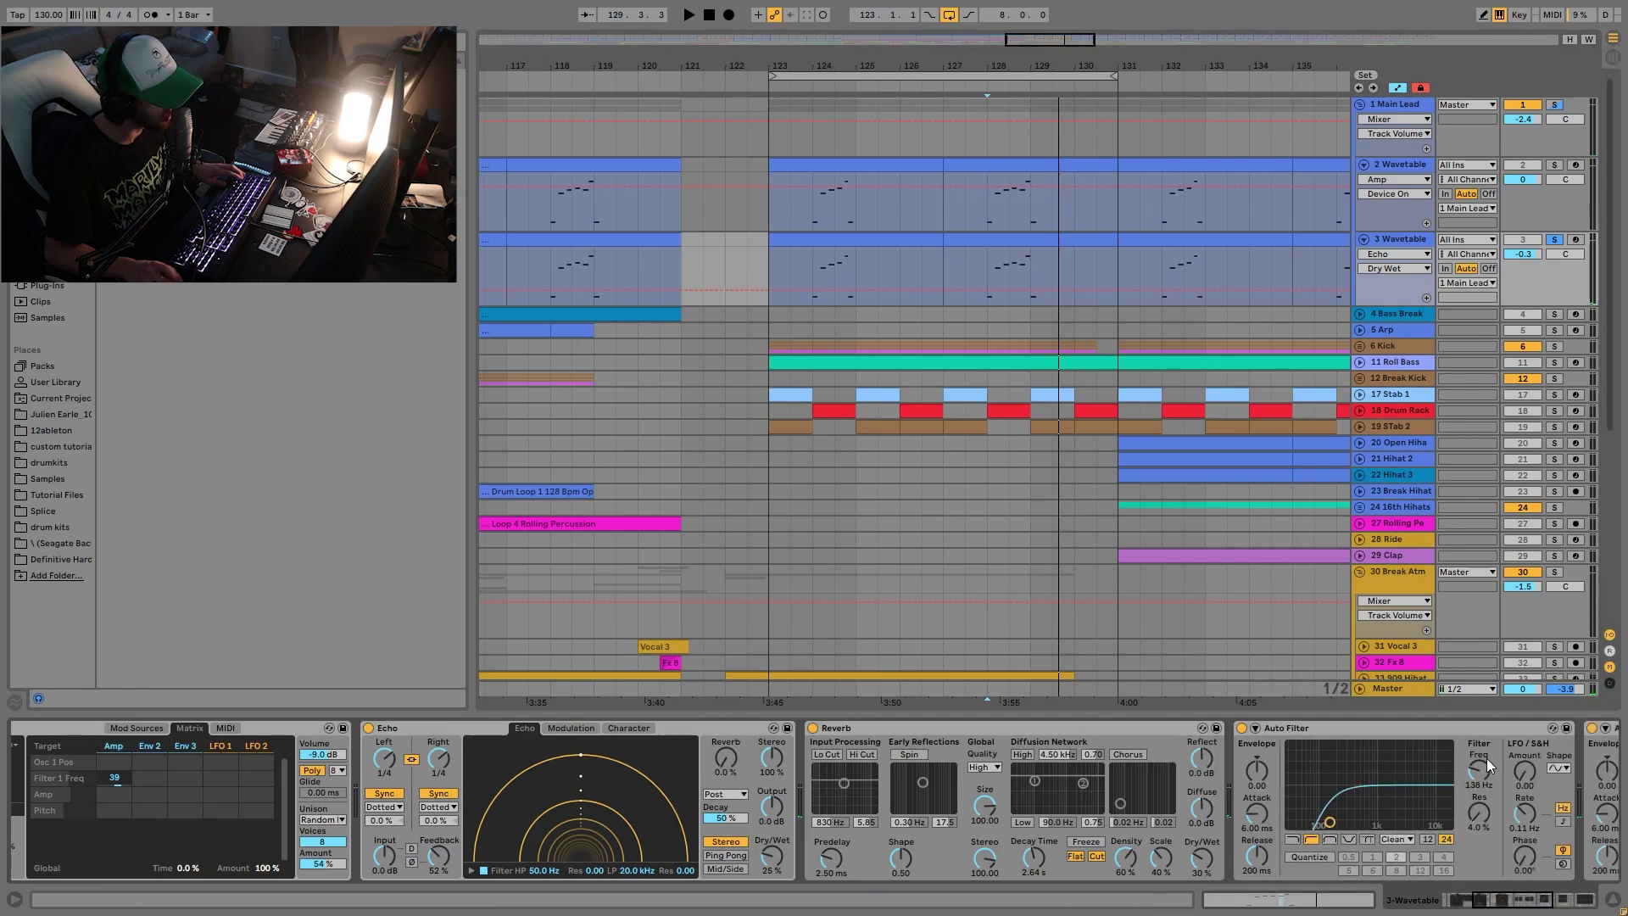
scroll(1331, 782, right, 5)
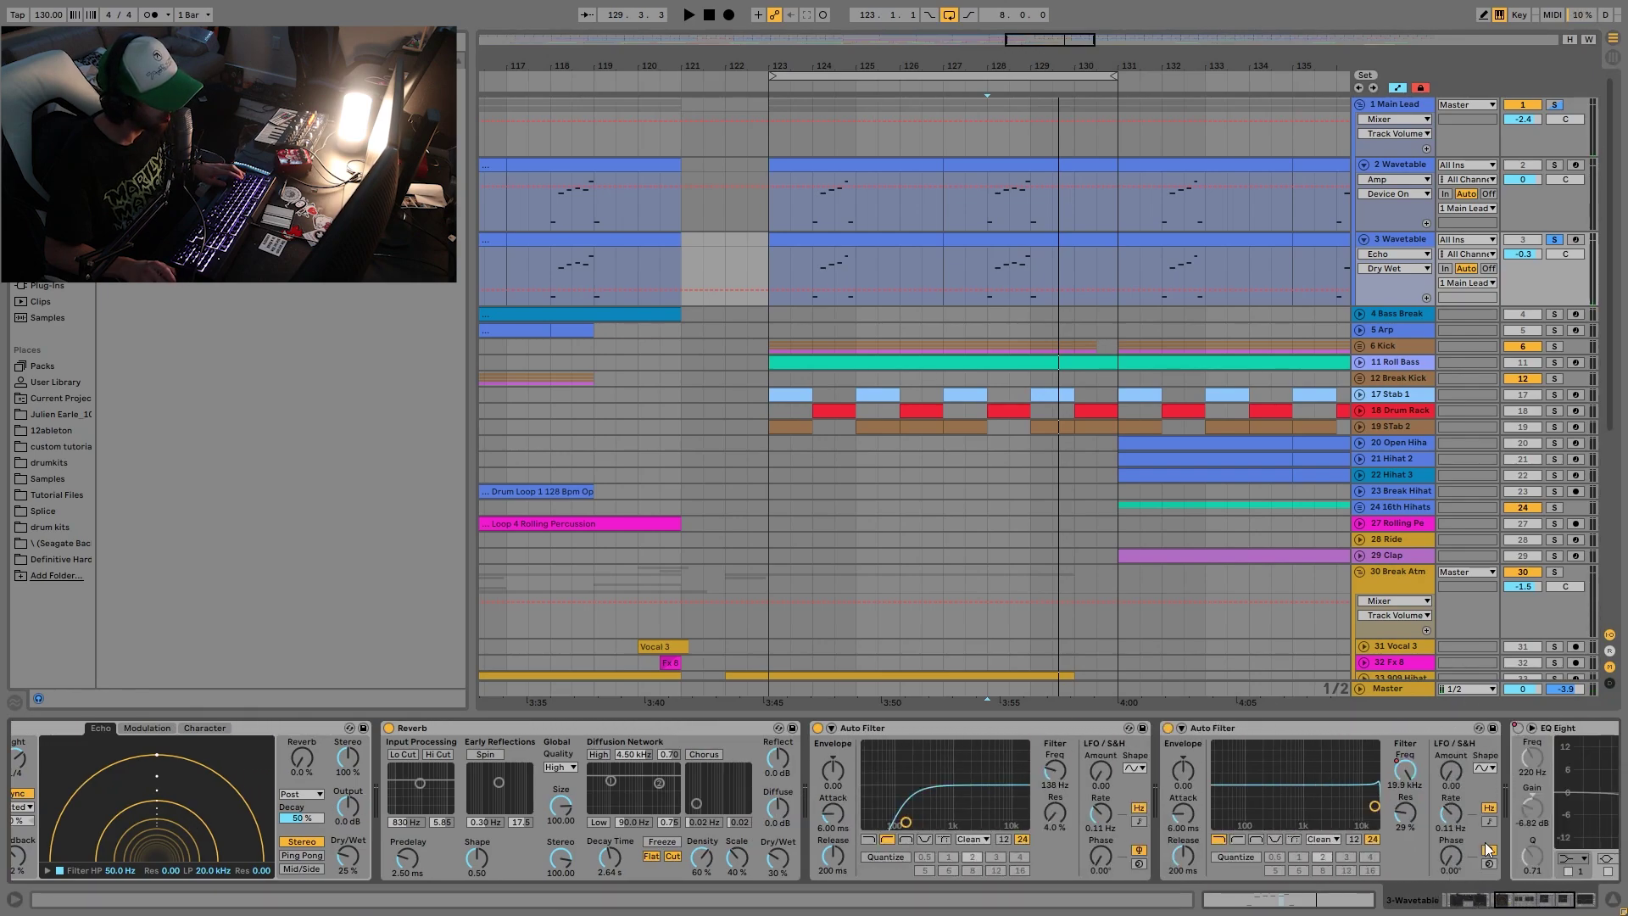
scroll(1384, 781, right, 5)
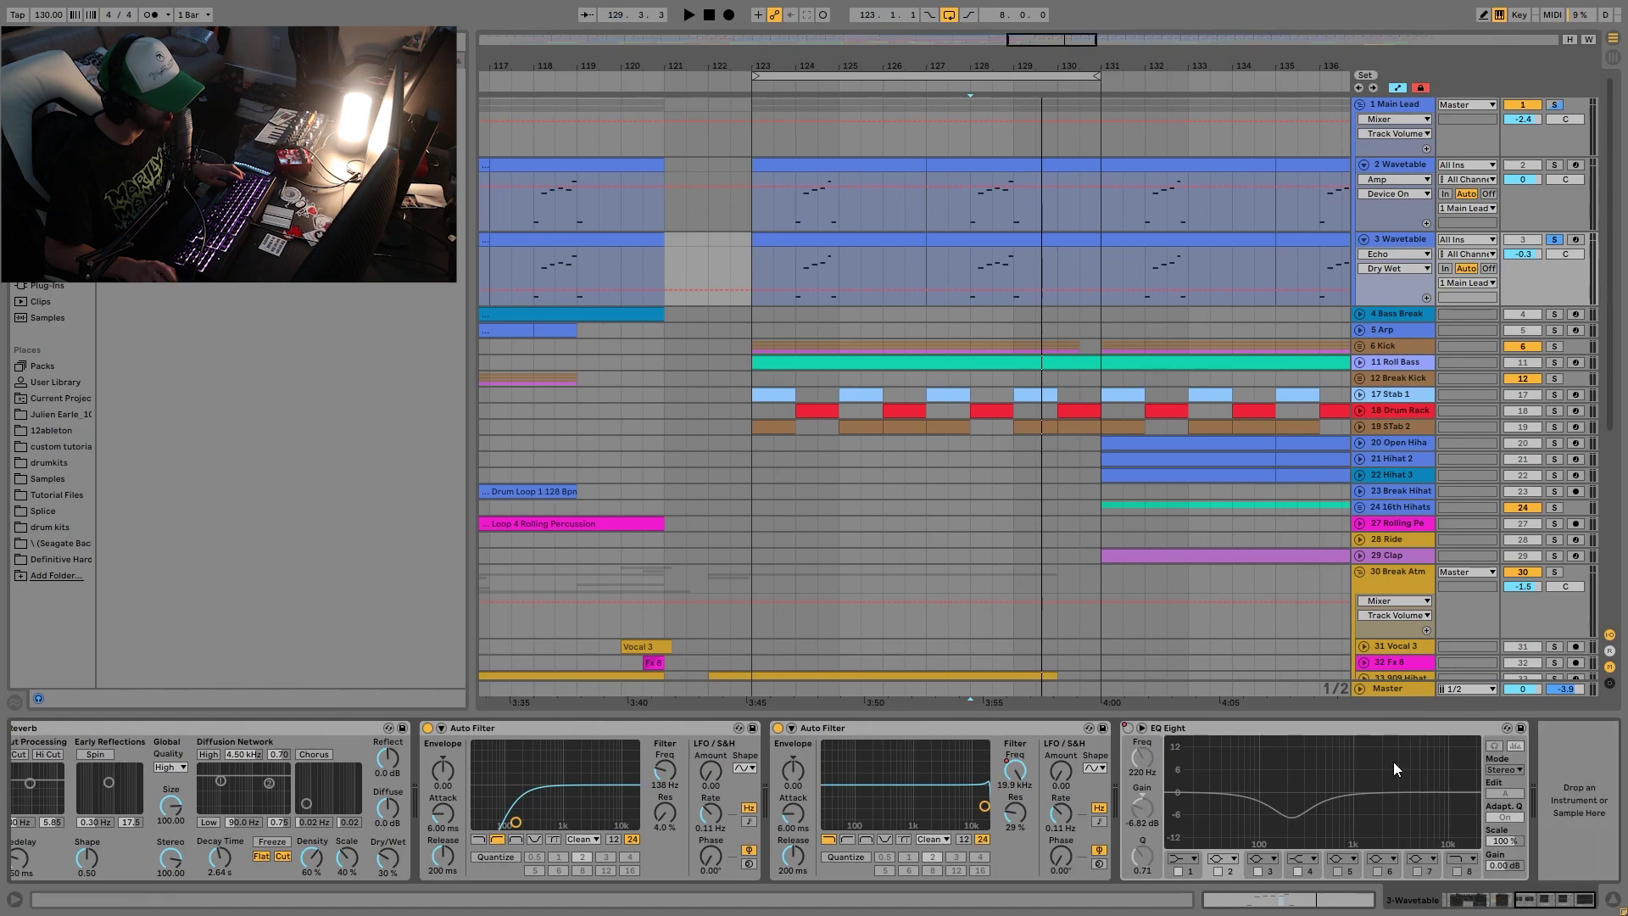
right_click(1119, 729)
click(1150, 743)
key(w)
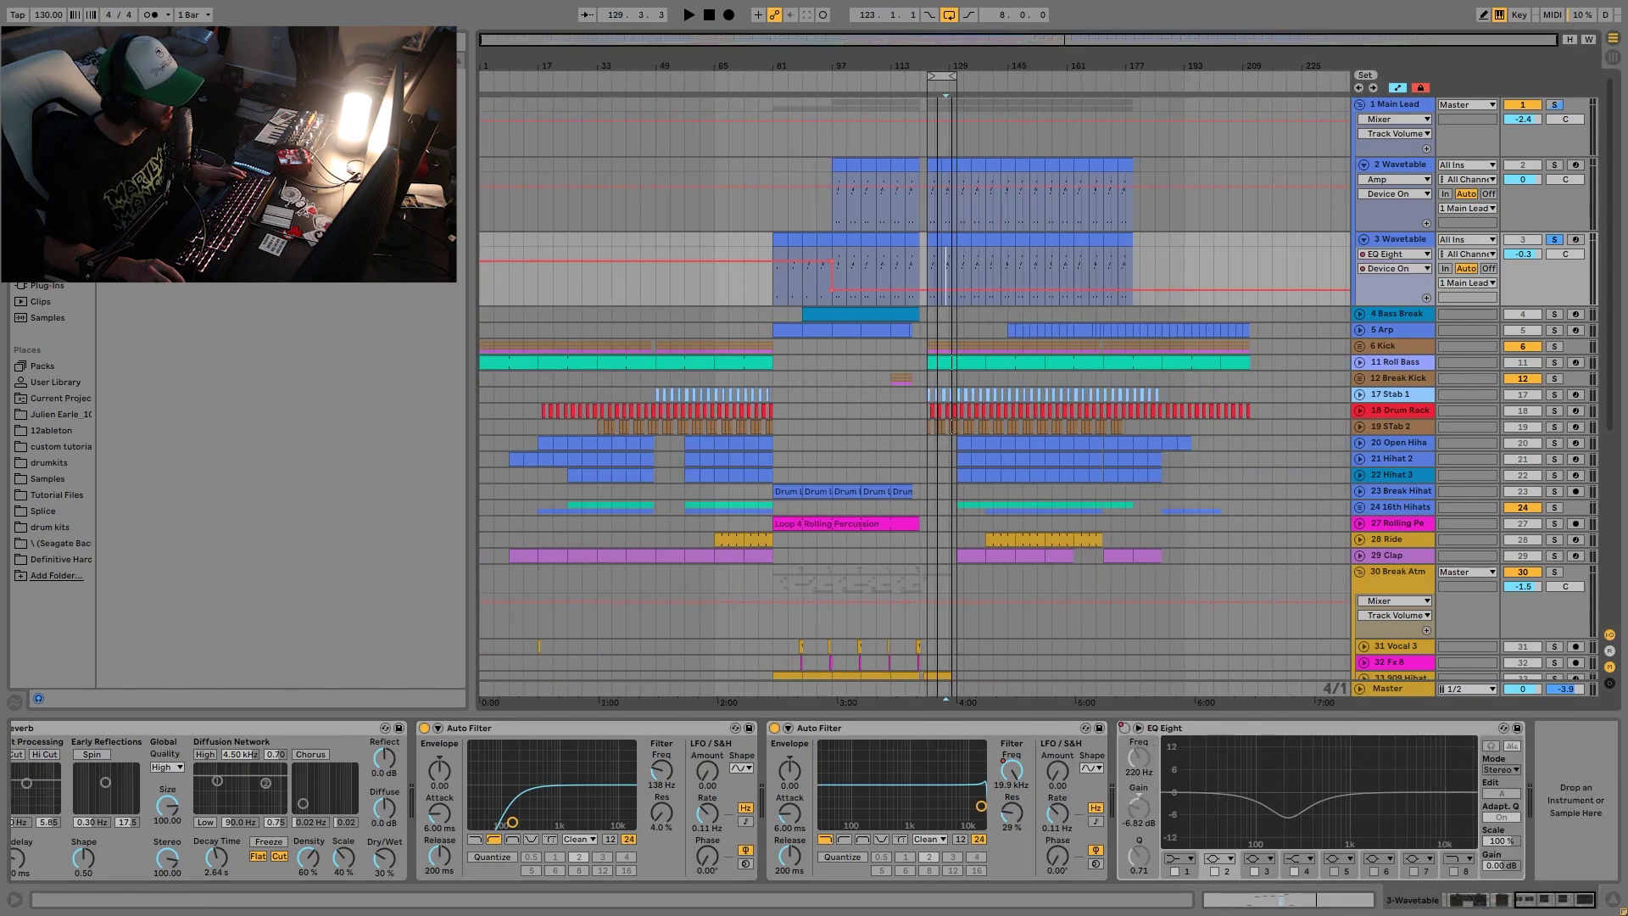
Play the arrangement from bar 81 and turn off track 3 Wavetable's solo to hear it in the full mix.
click(798, 241)
key(space)
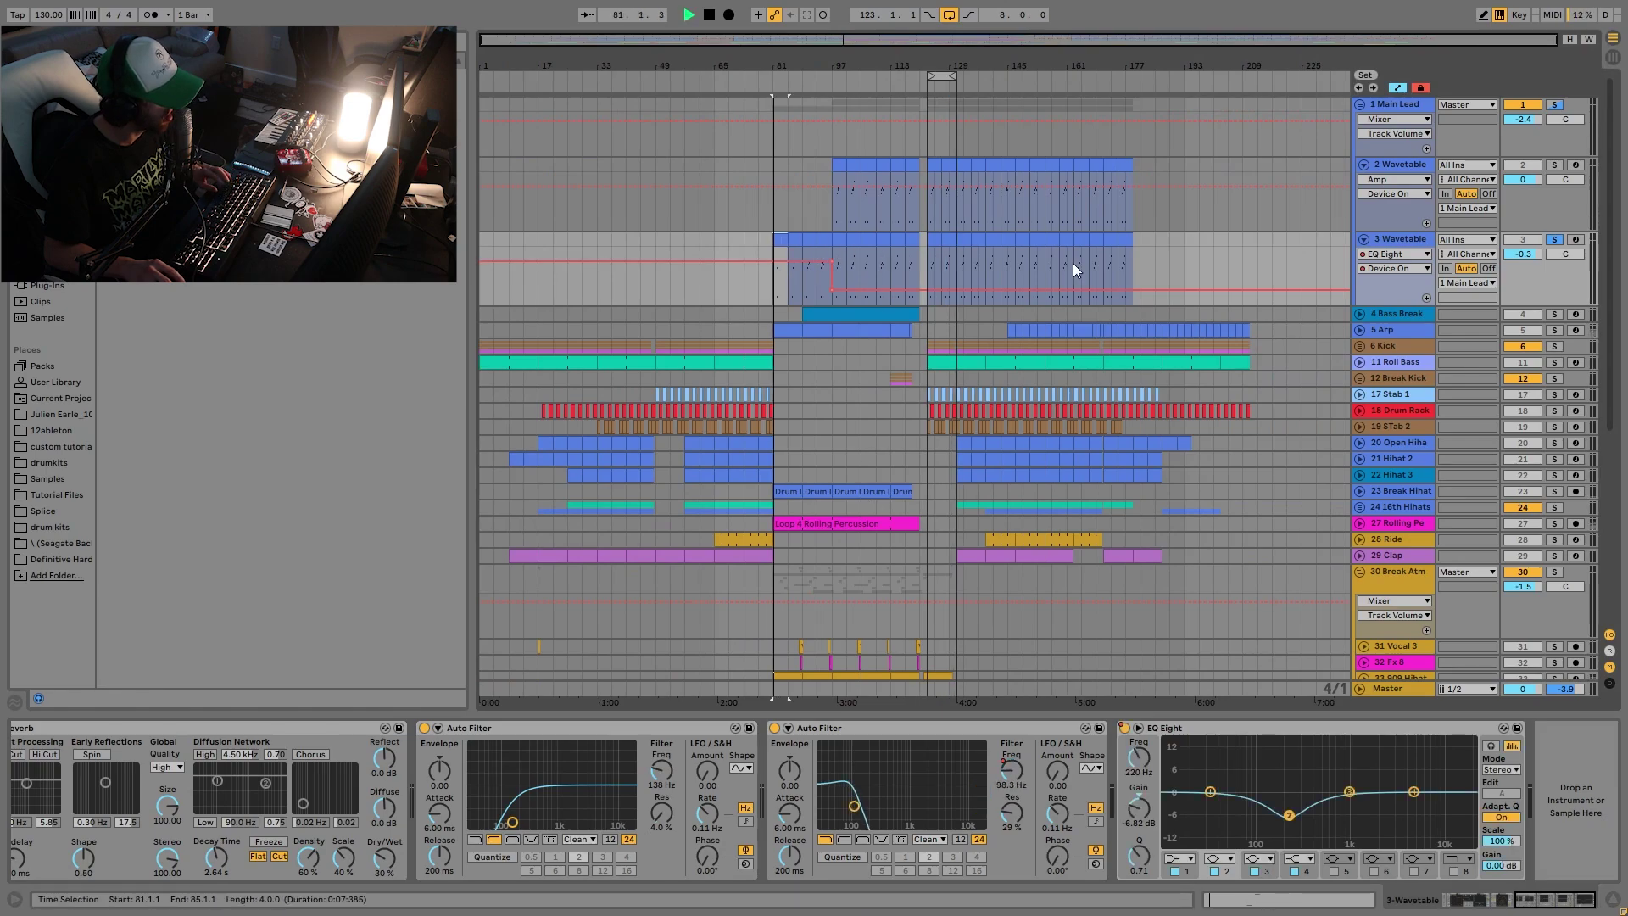
click(1554, 239)
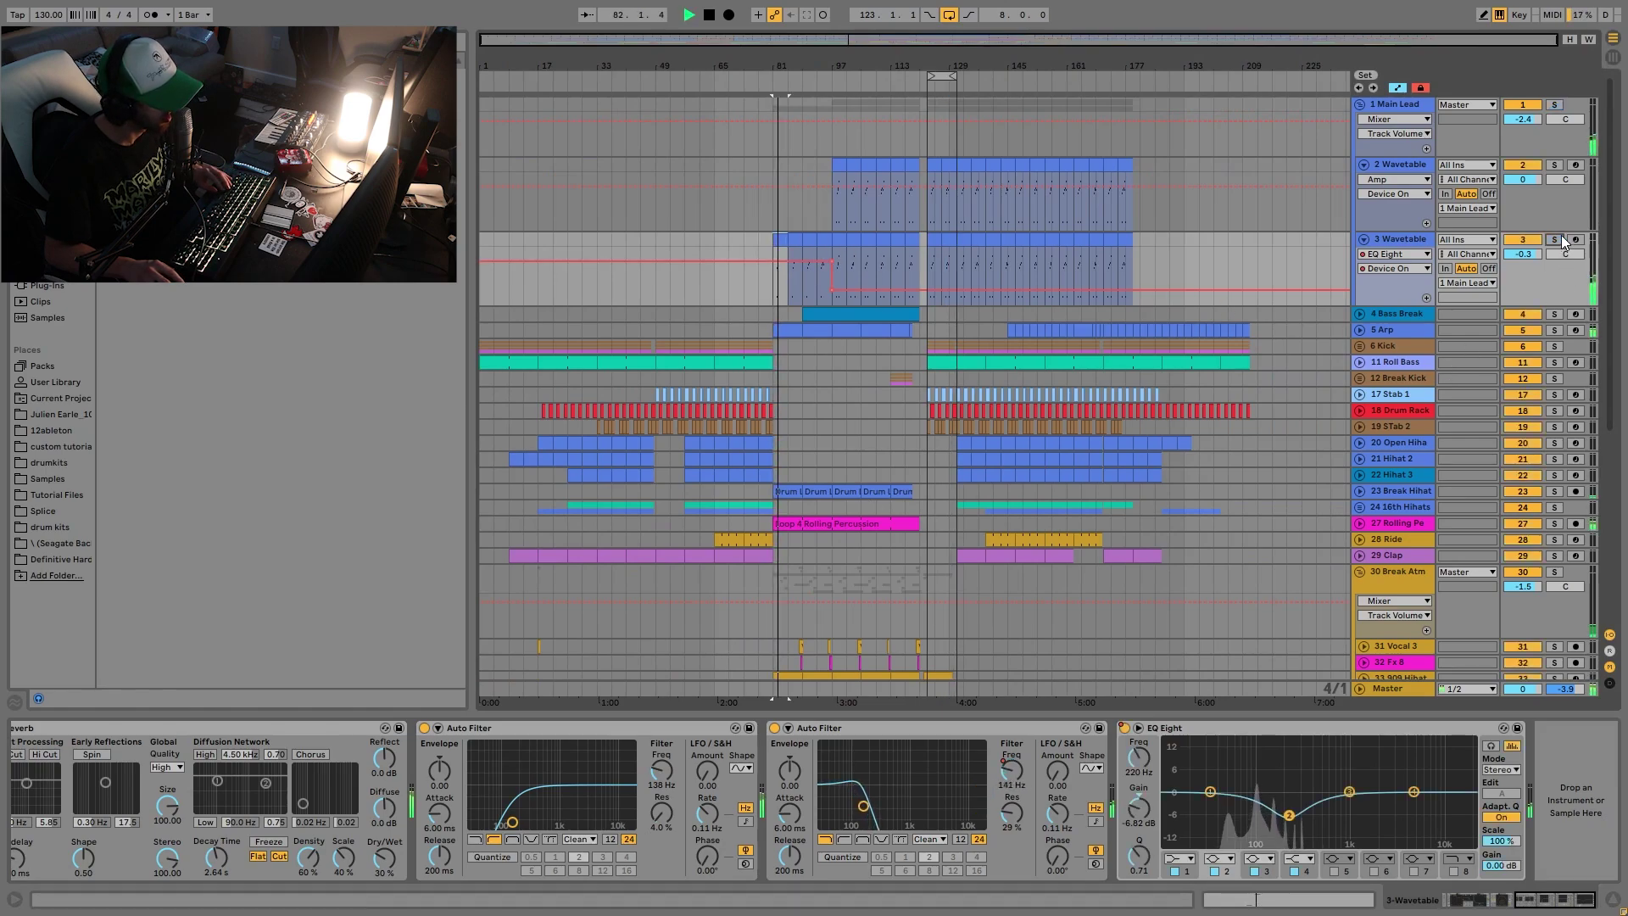
key(space)
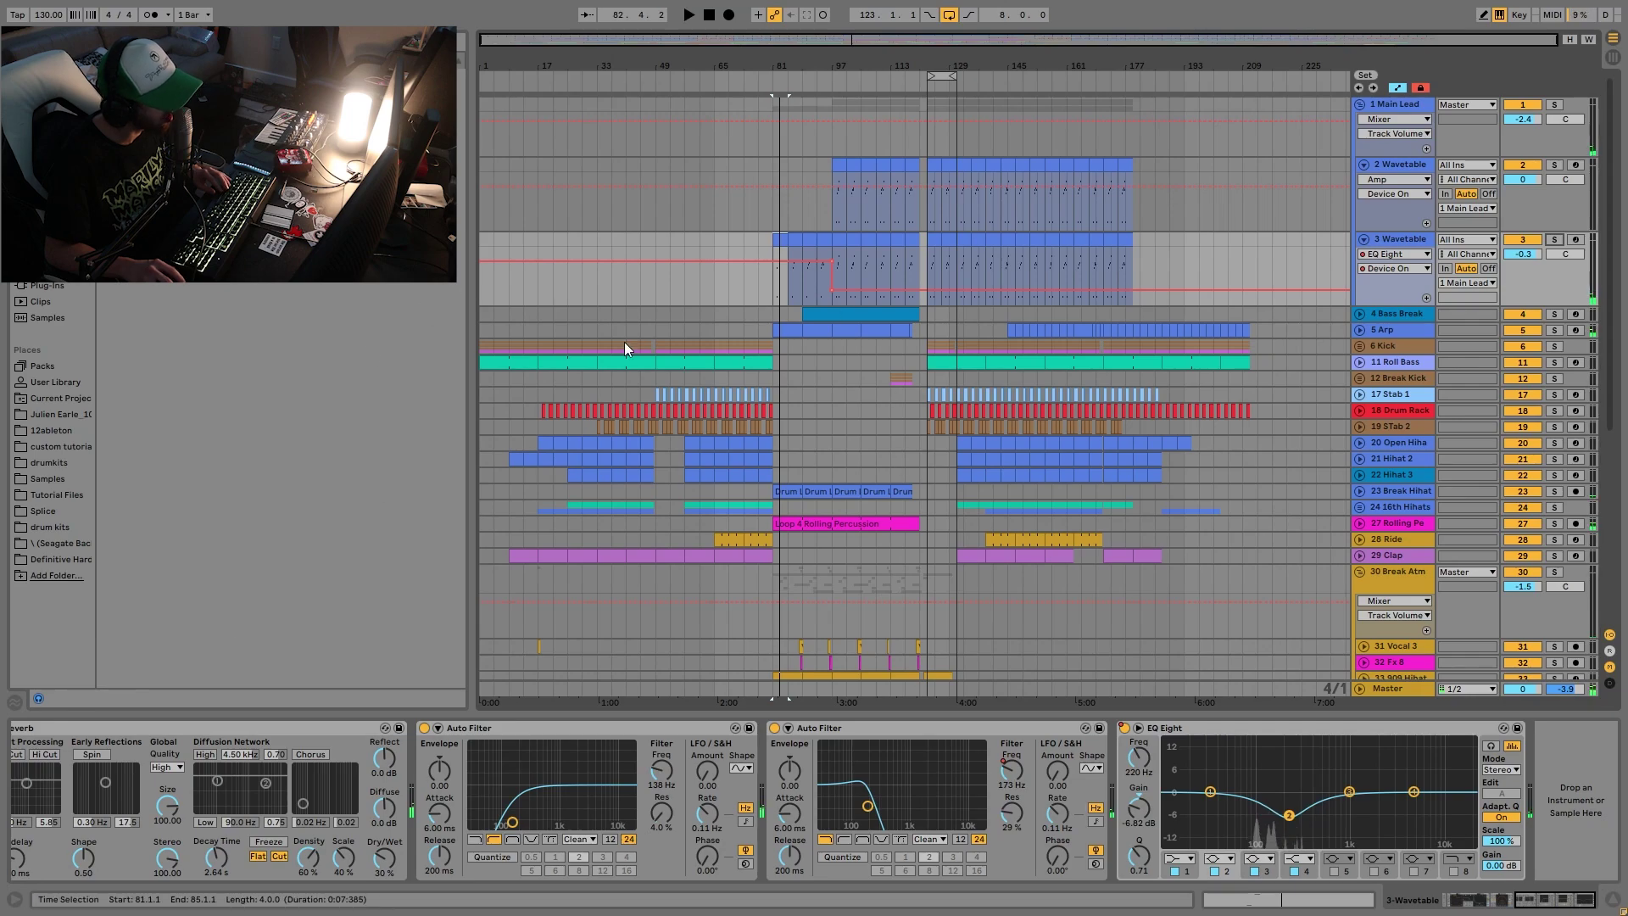
Audition the full mix from bar 93 to hear track 3's Auto Filter and EQ Eight before the drop in.
click(819, 254)
key(space)
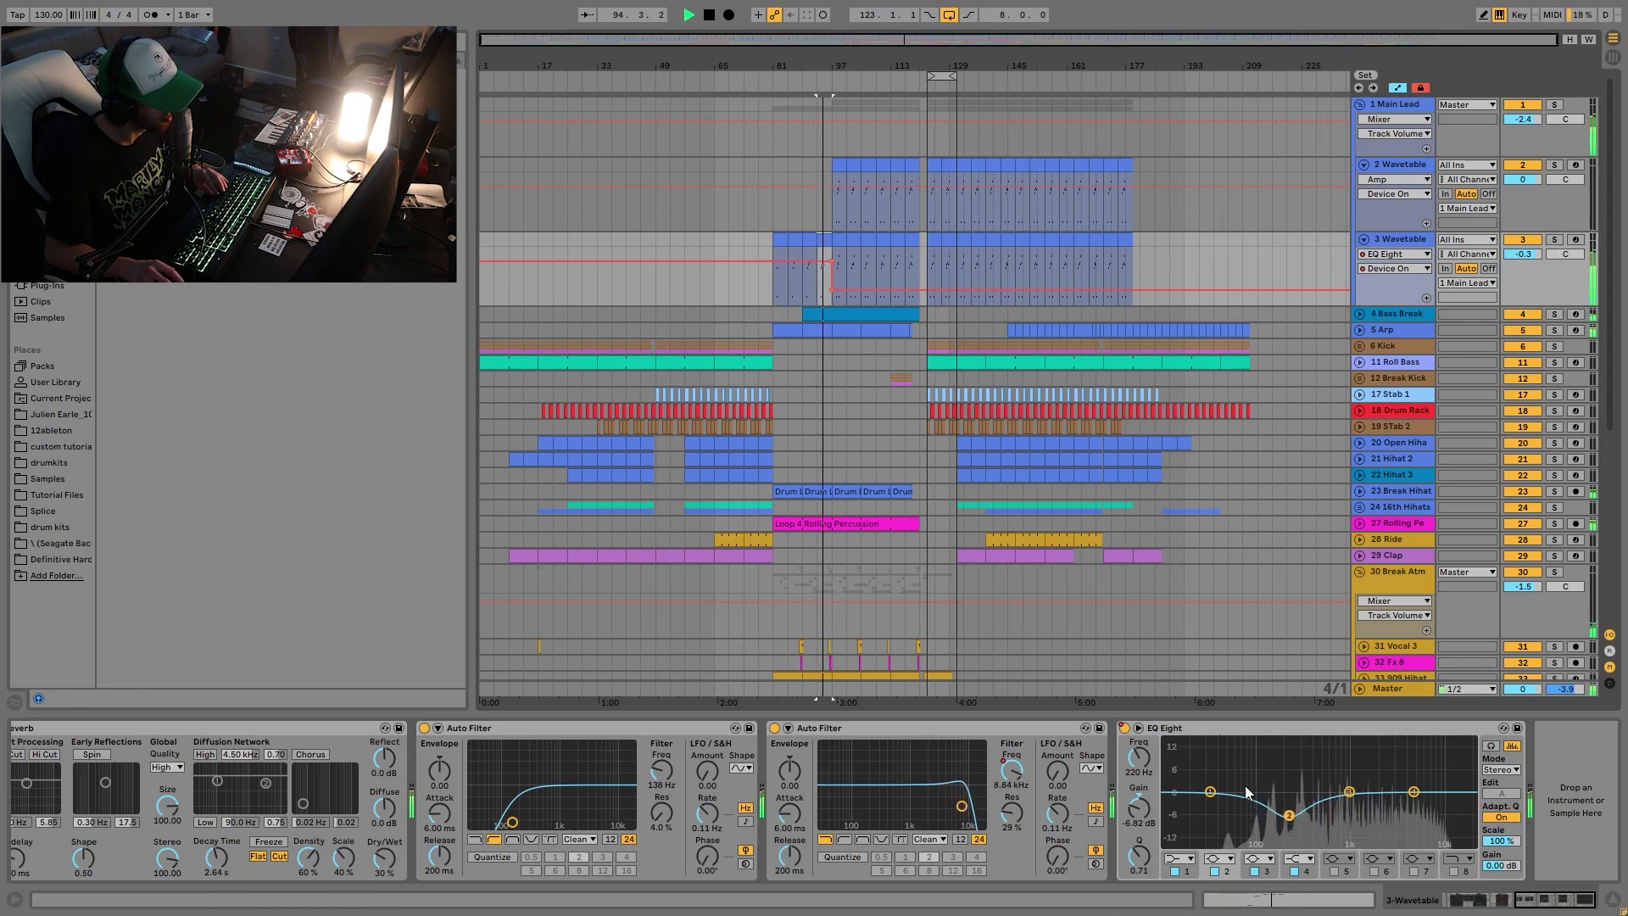
key(space)
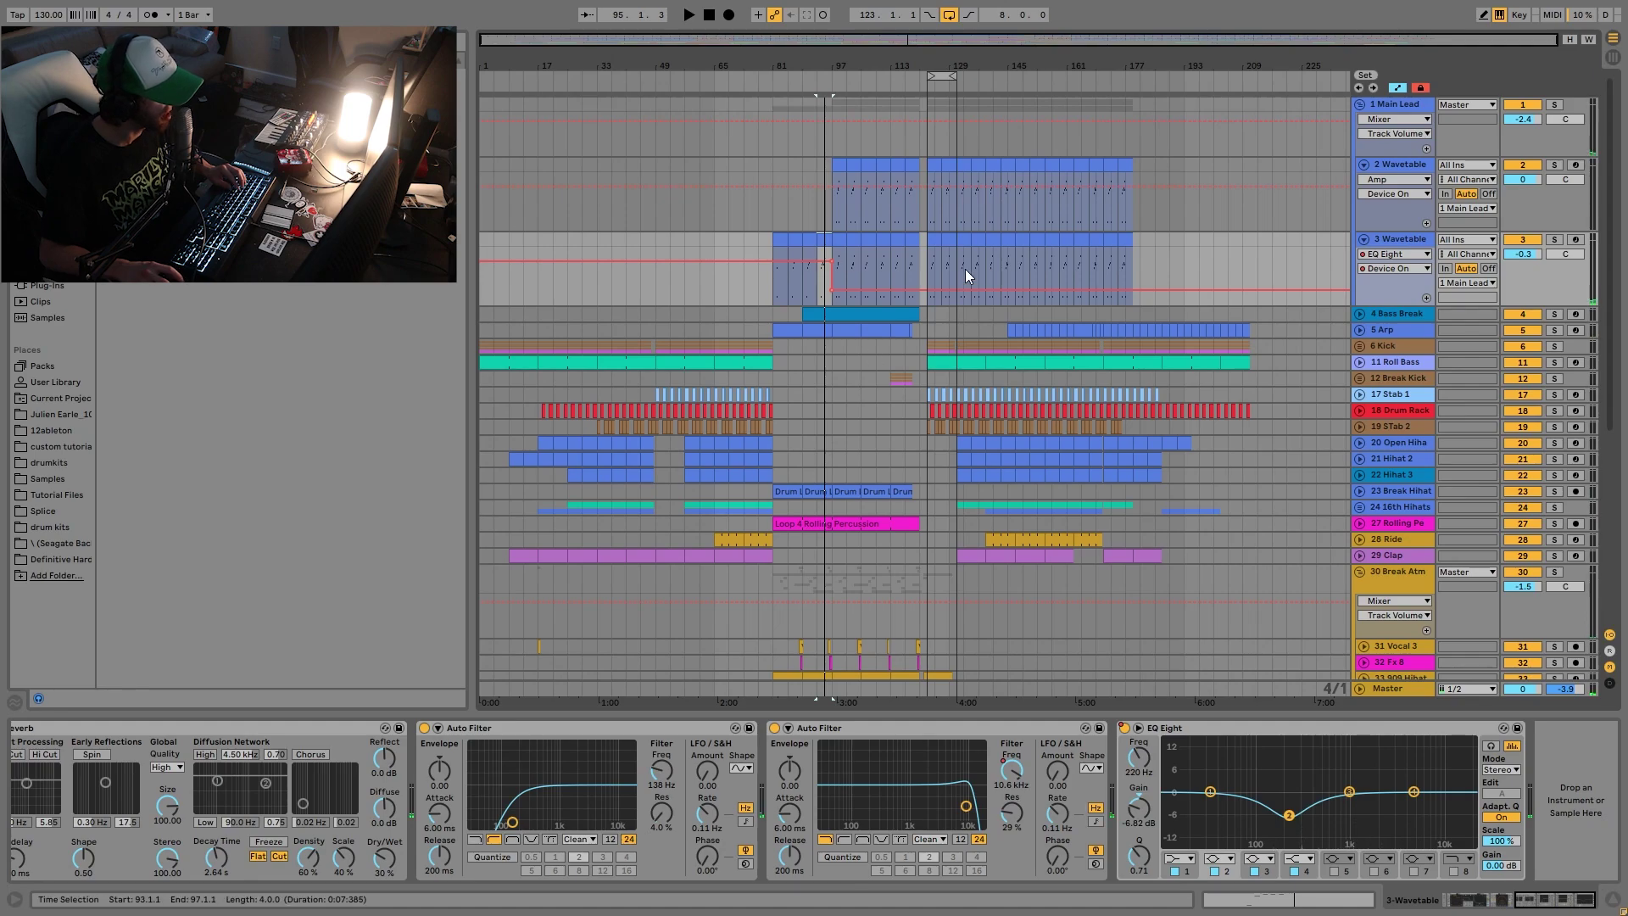
Solo the 1 Main Lead group and audition it from bar 97, with its Echo, Auto Pan and EQ Eight shown.
click(839, 265)
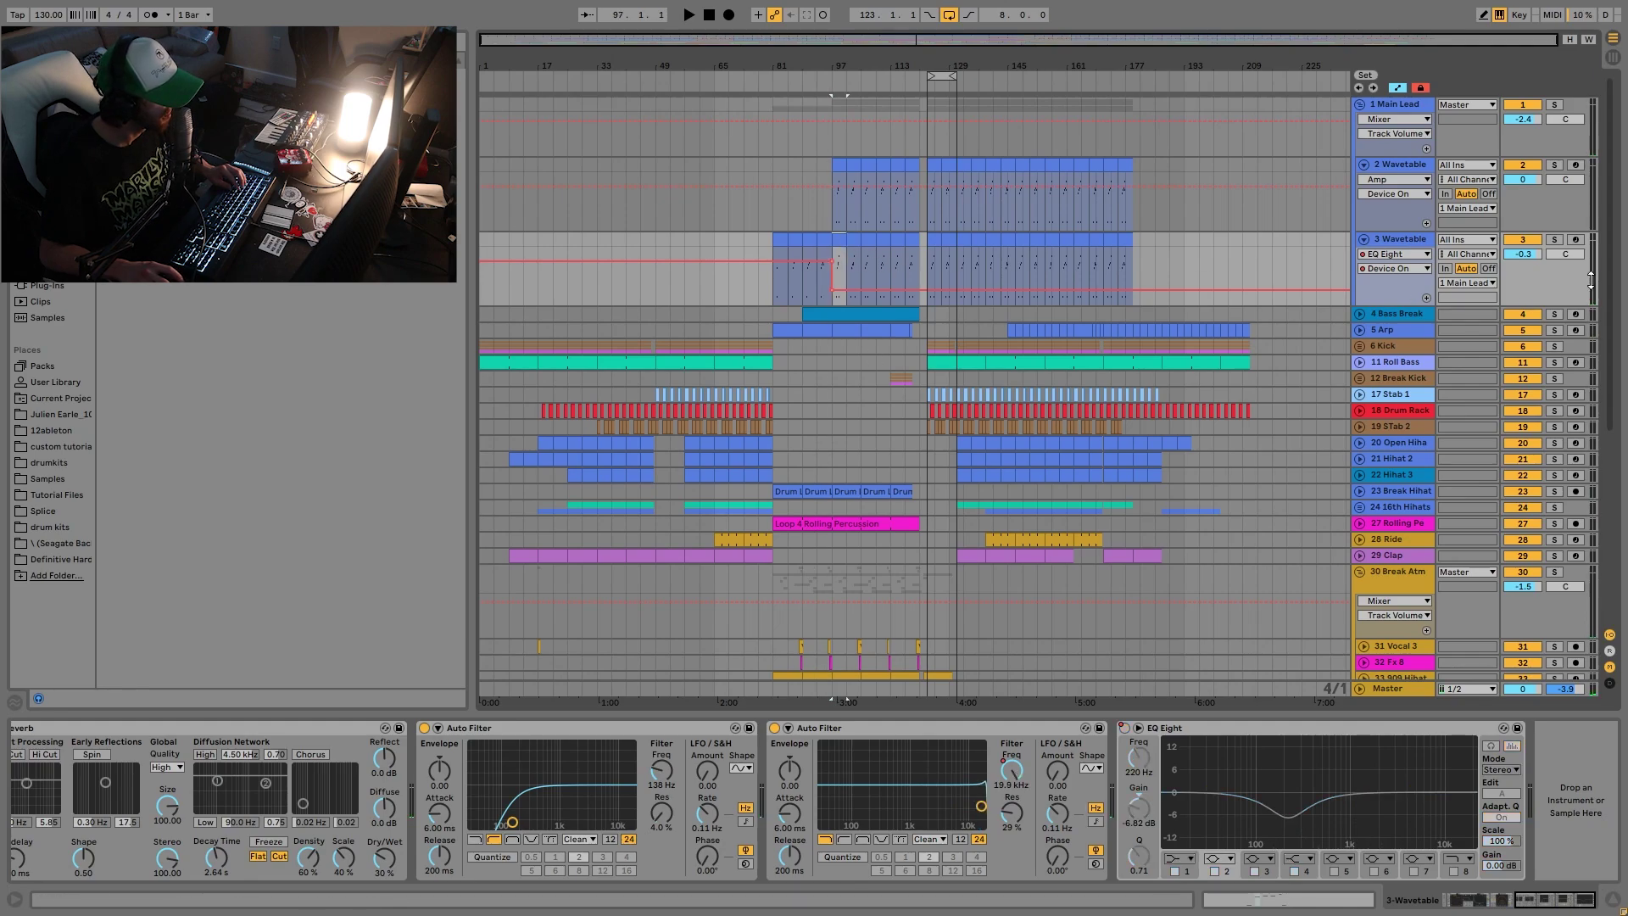
click(1474, 113)
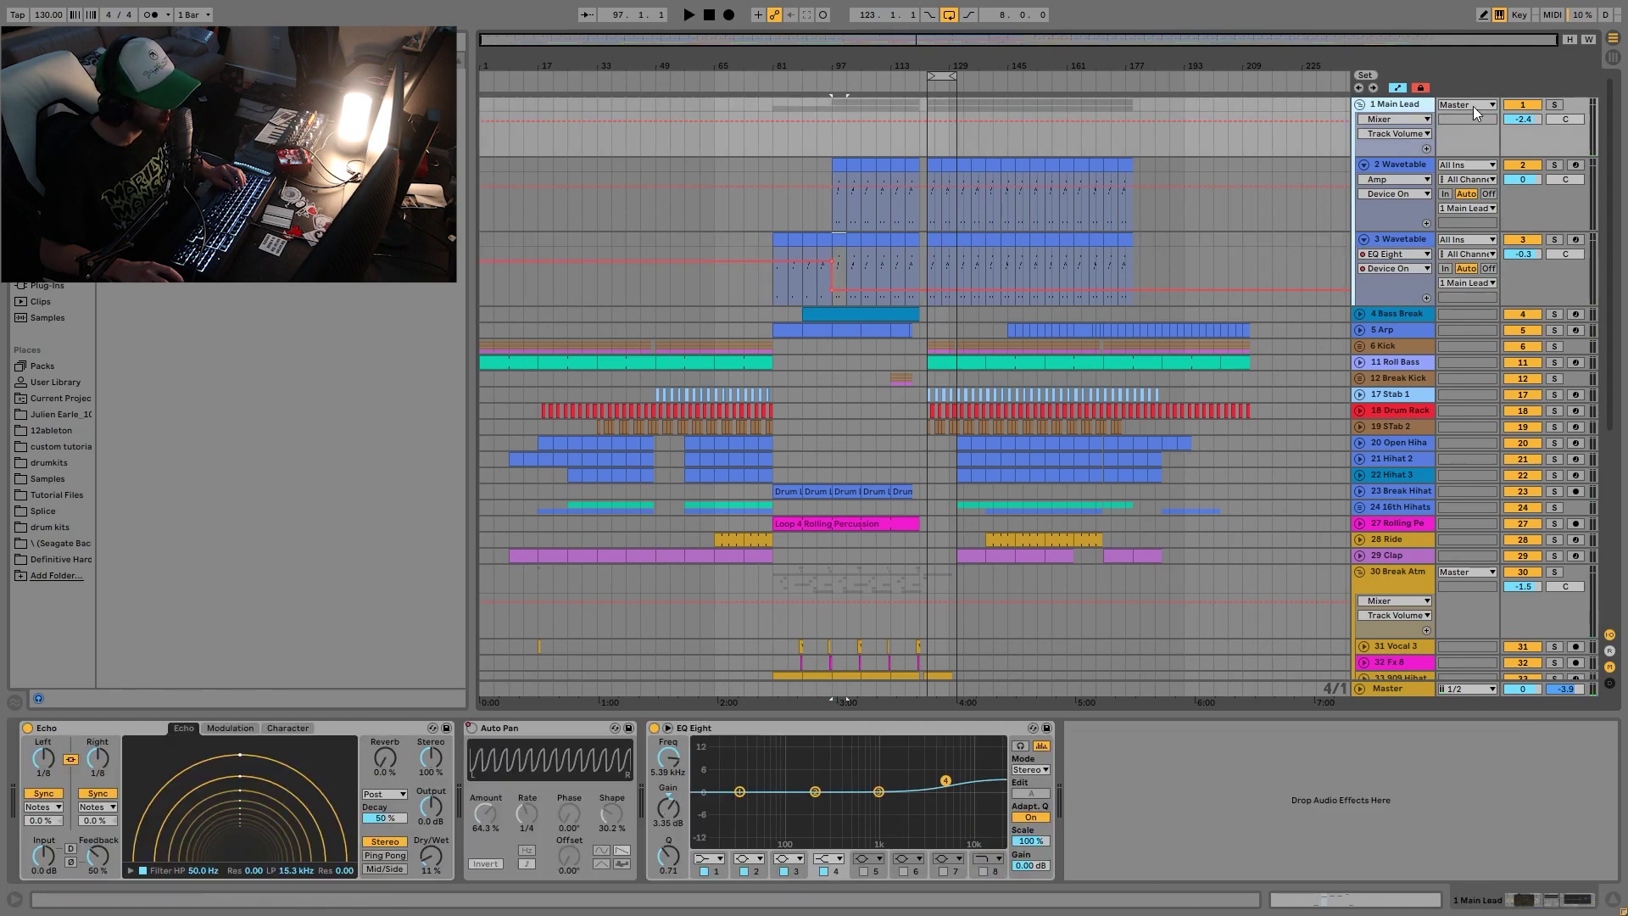
click(1555, 104)
key(space)
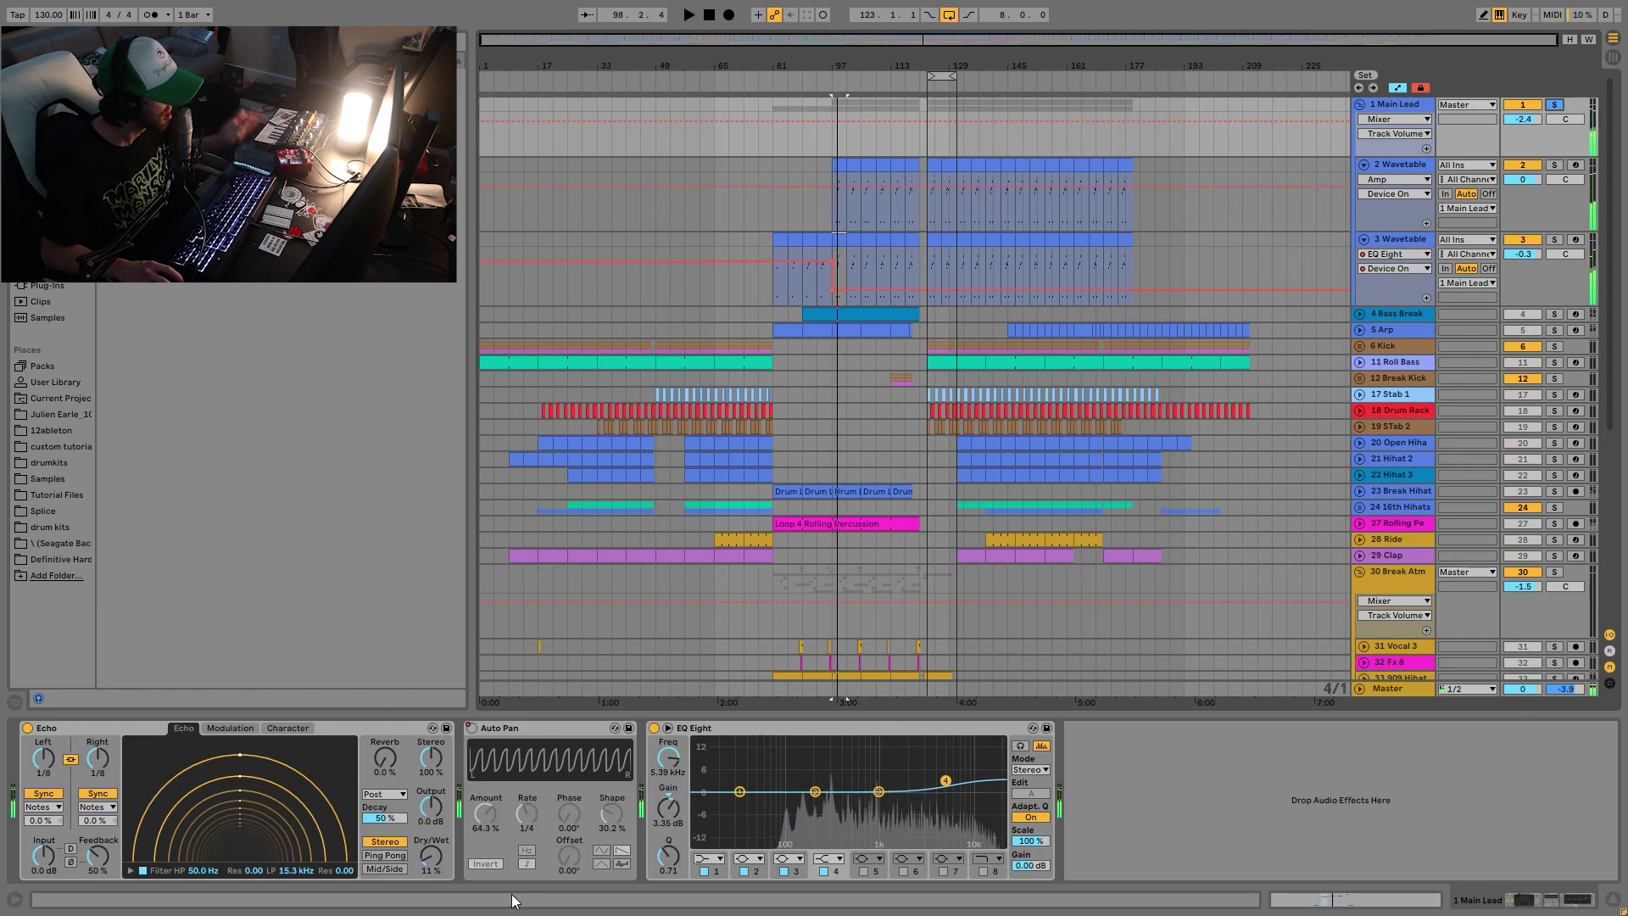
Show the Device On automation of the Main Lead group's Auto Pan and play the soloed group from bar 121.
click(472, 728)
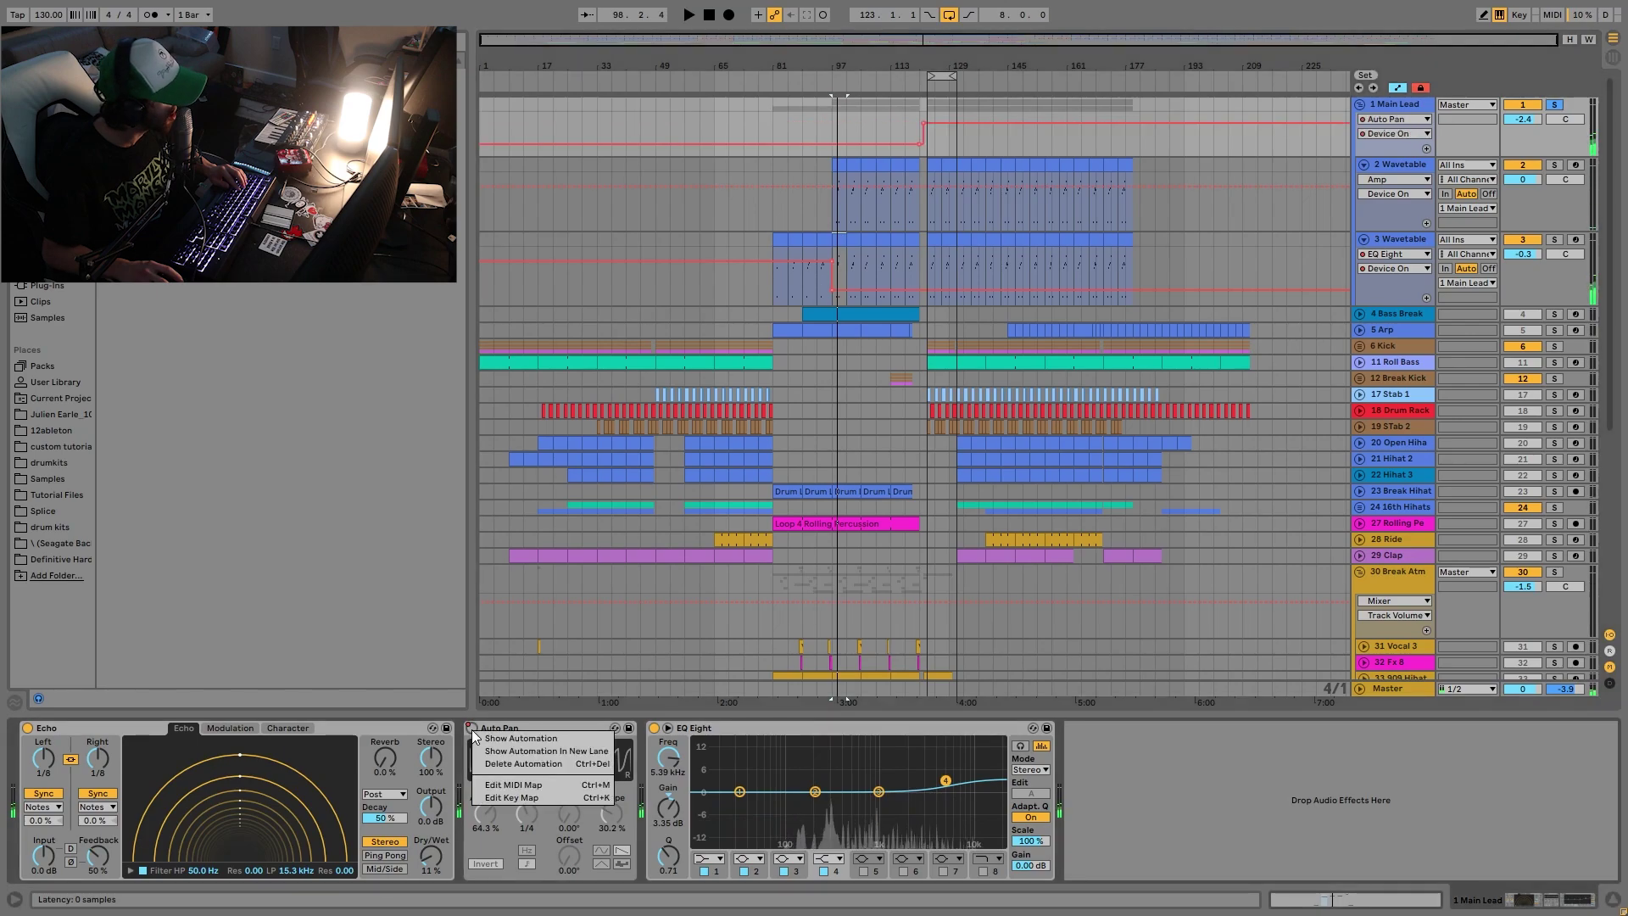
click(924, 116)
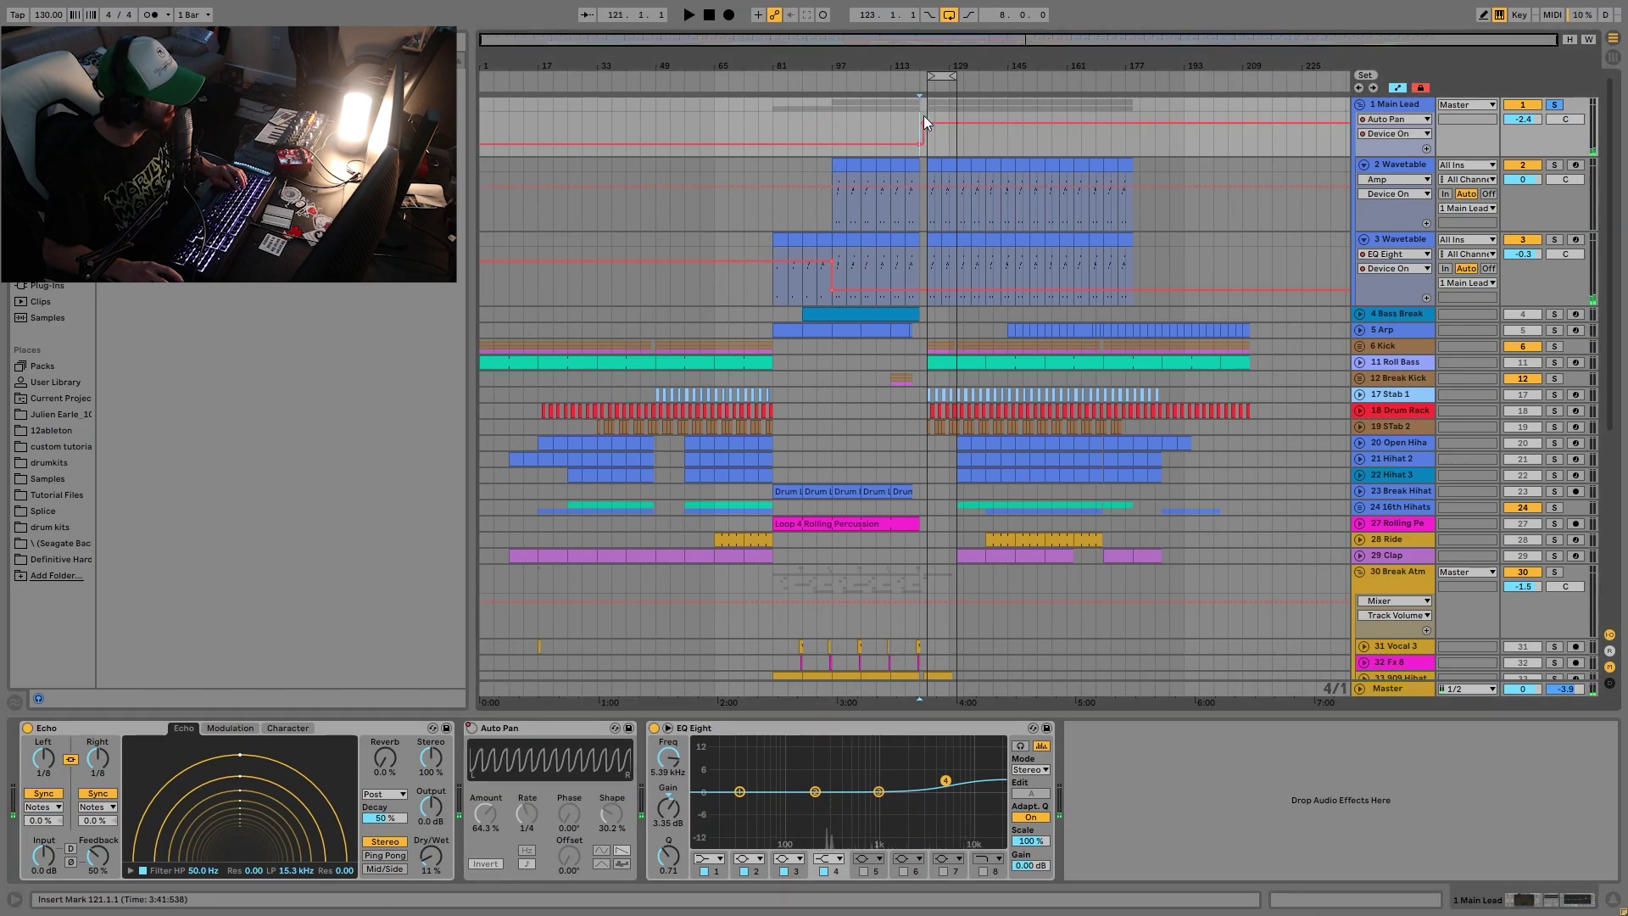
key(space)
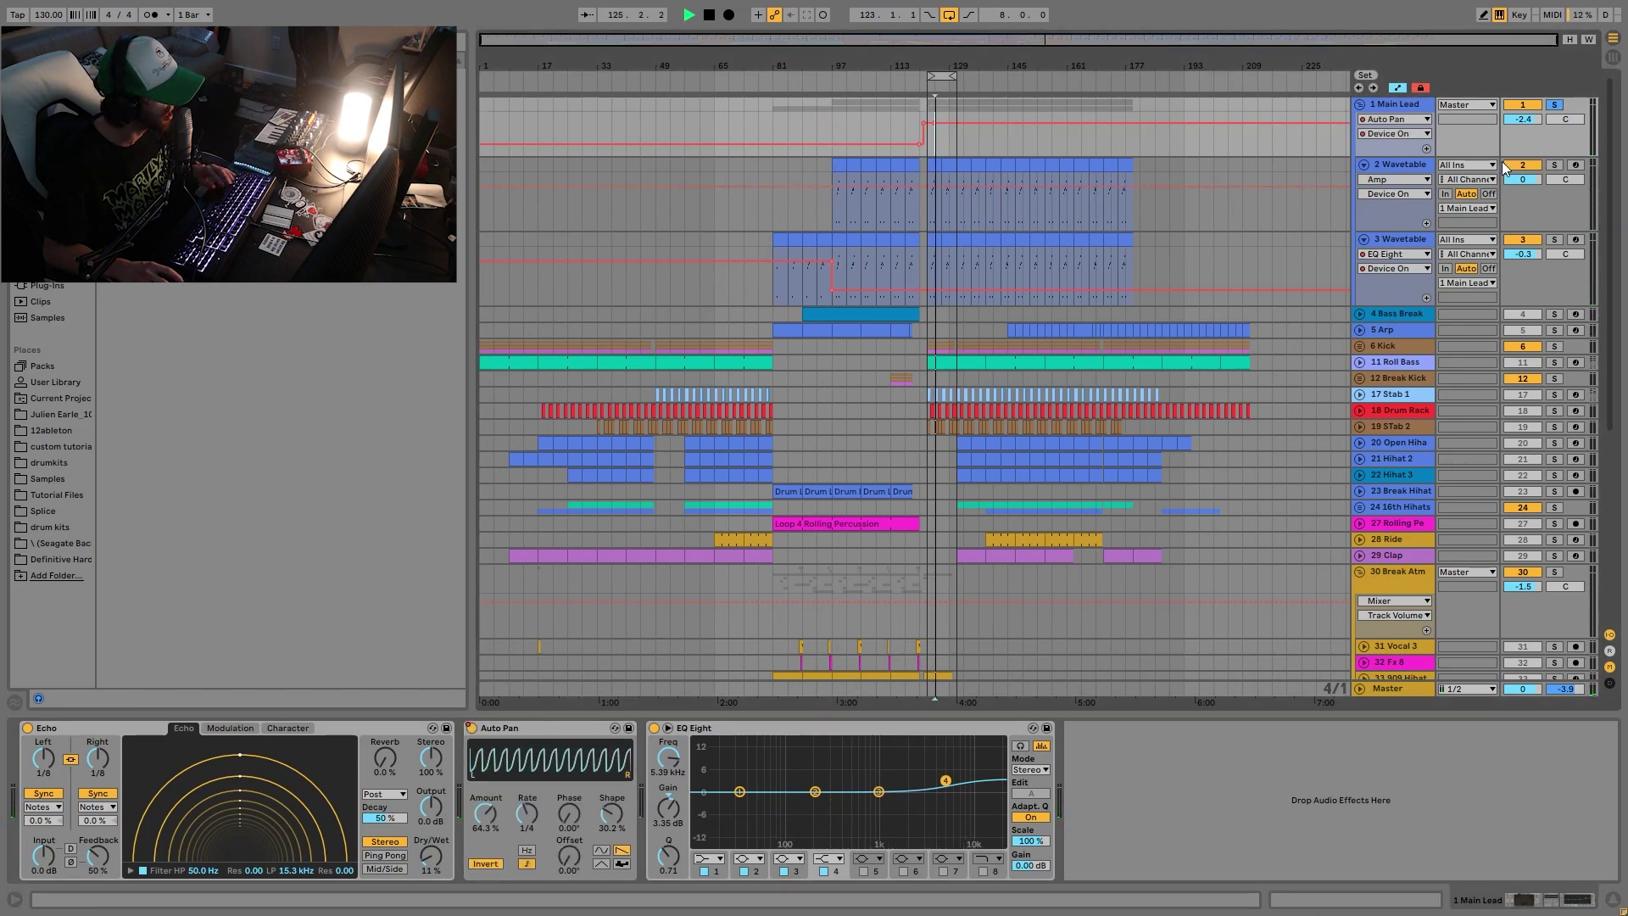
Add track 6 Kick to the solo to hear it with the lead, stop playback and show the Main Lead group's effects again.
scroll(1501, 161, down, 4)
click(1555, 213)
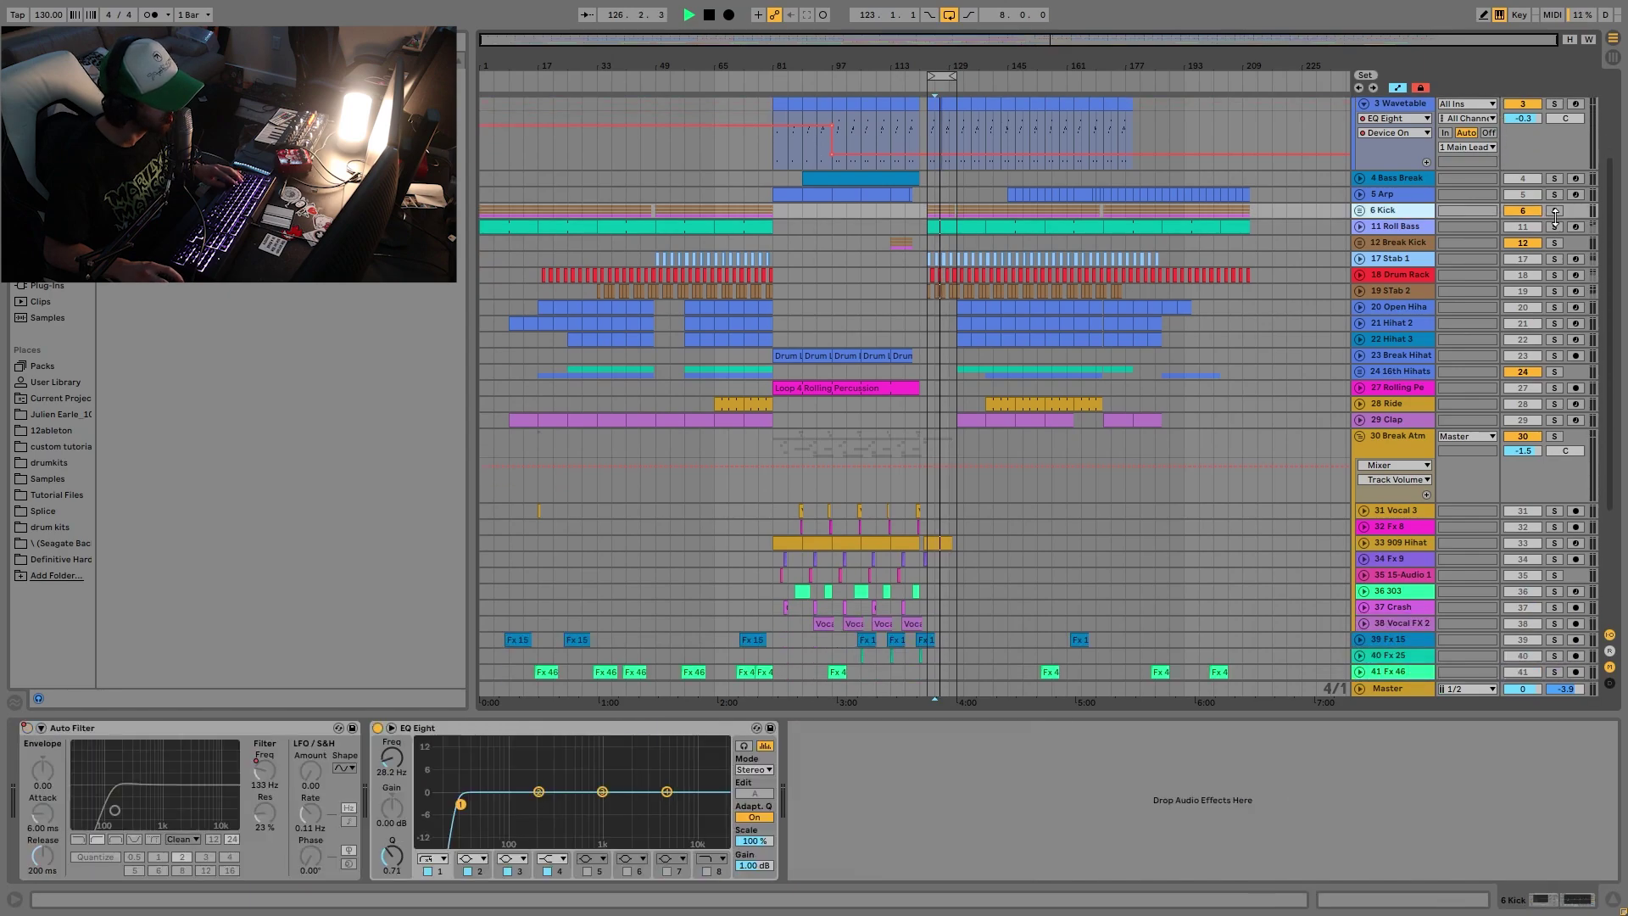
click(1555, 212)
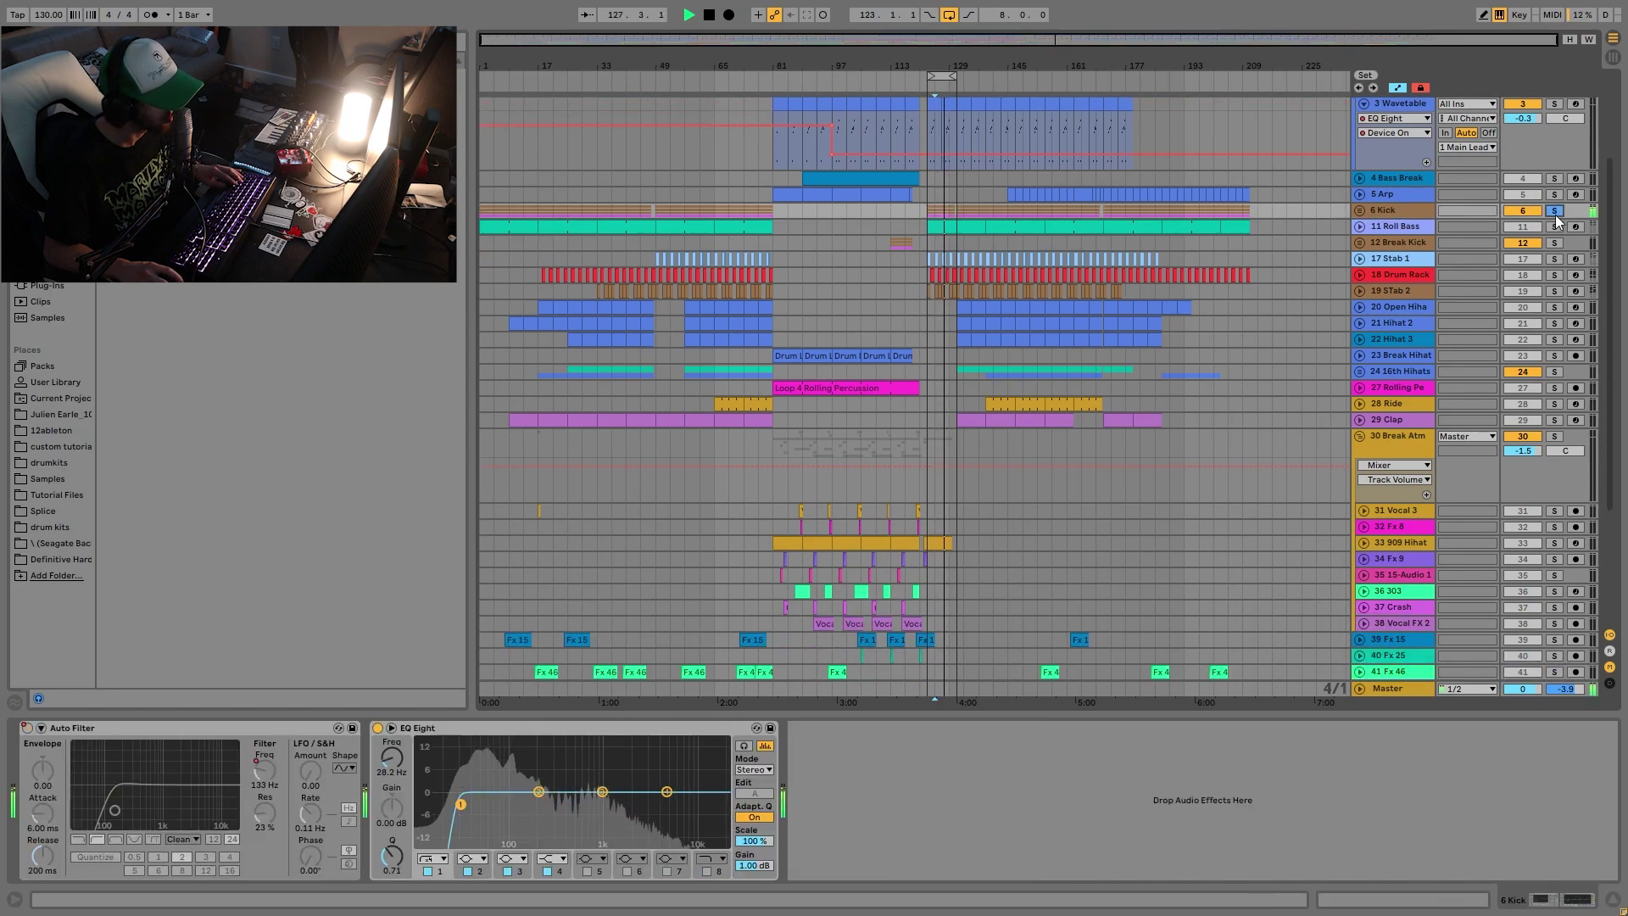
scroll(1555, 215, up, 3)
scroll(1555, 215, up, 1)
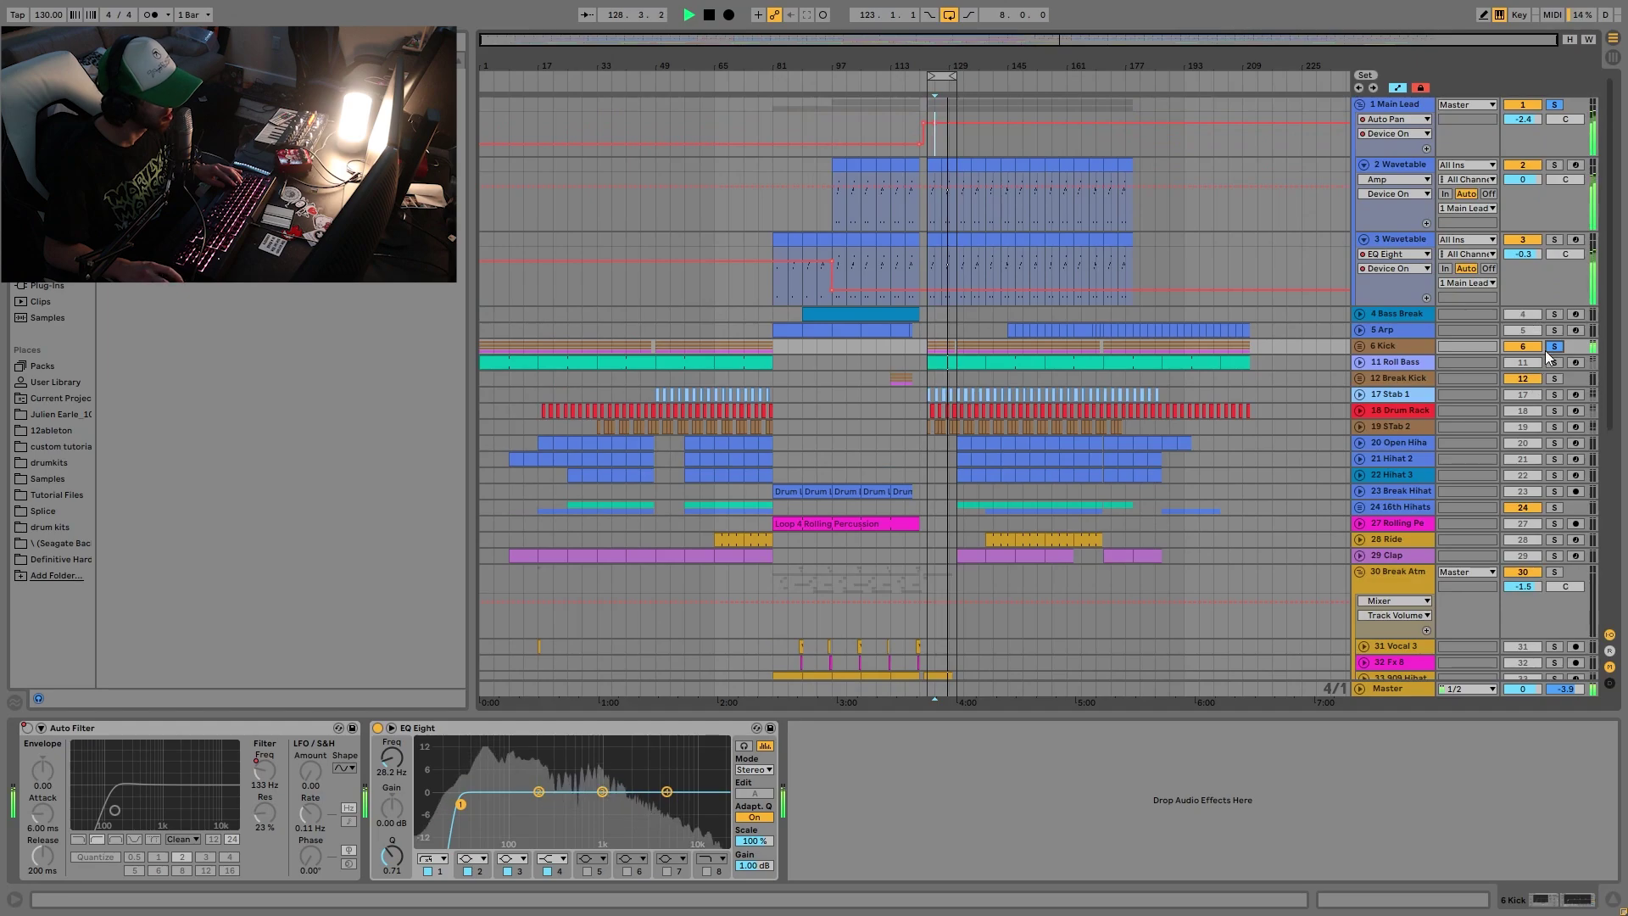
key(space)
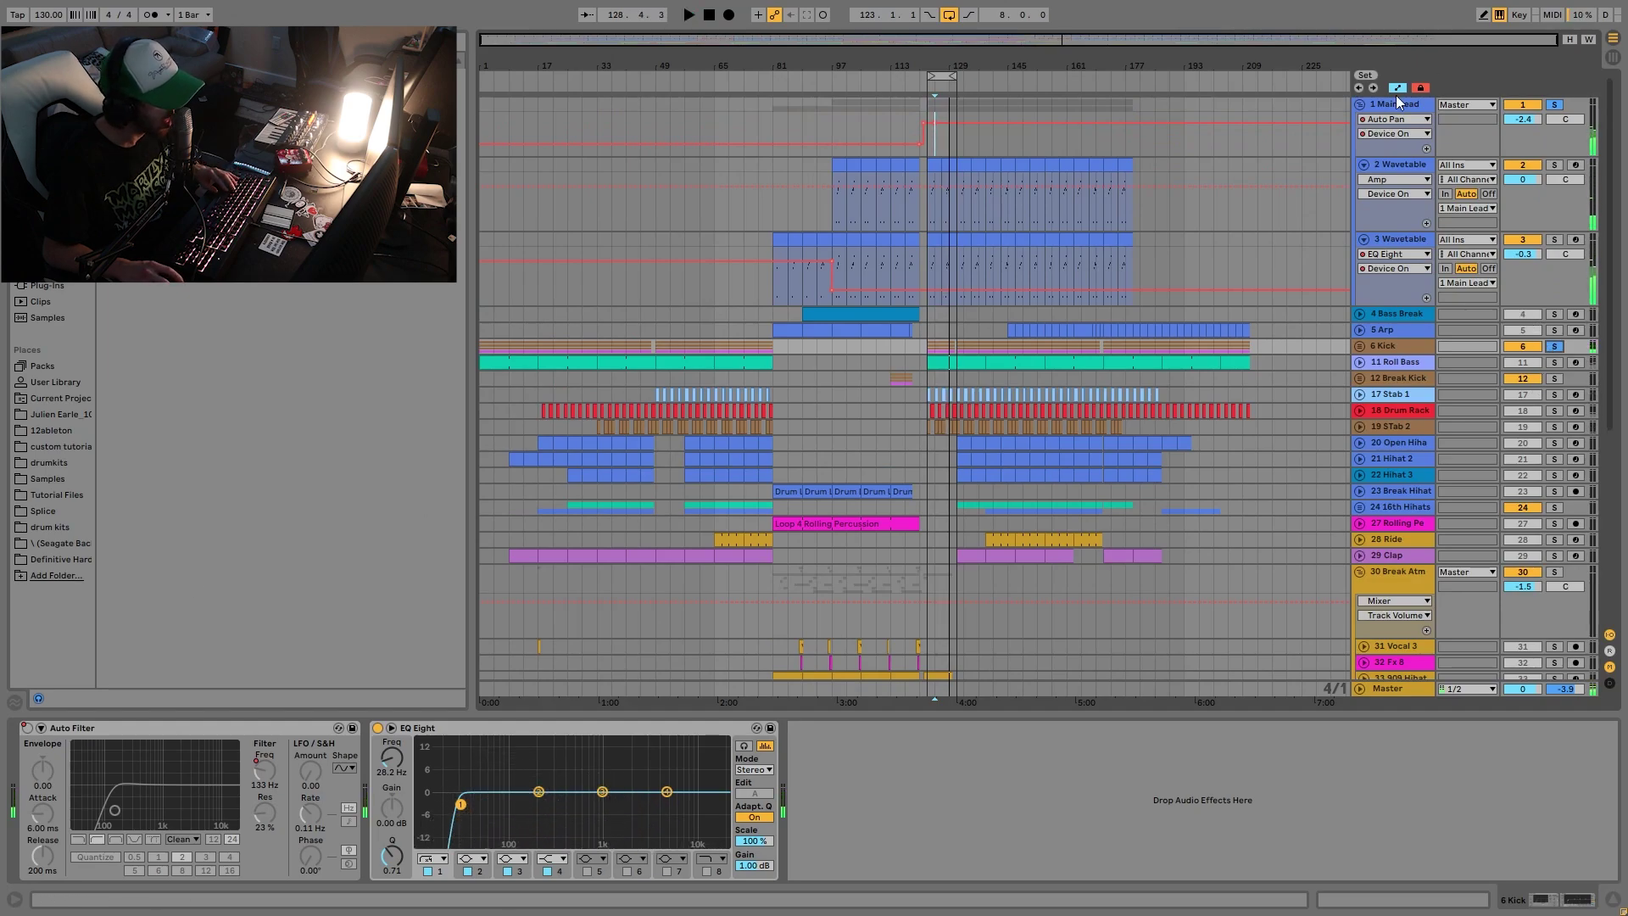
click(1396, 100)
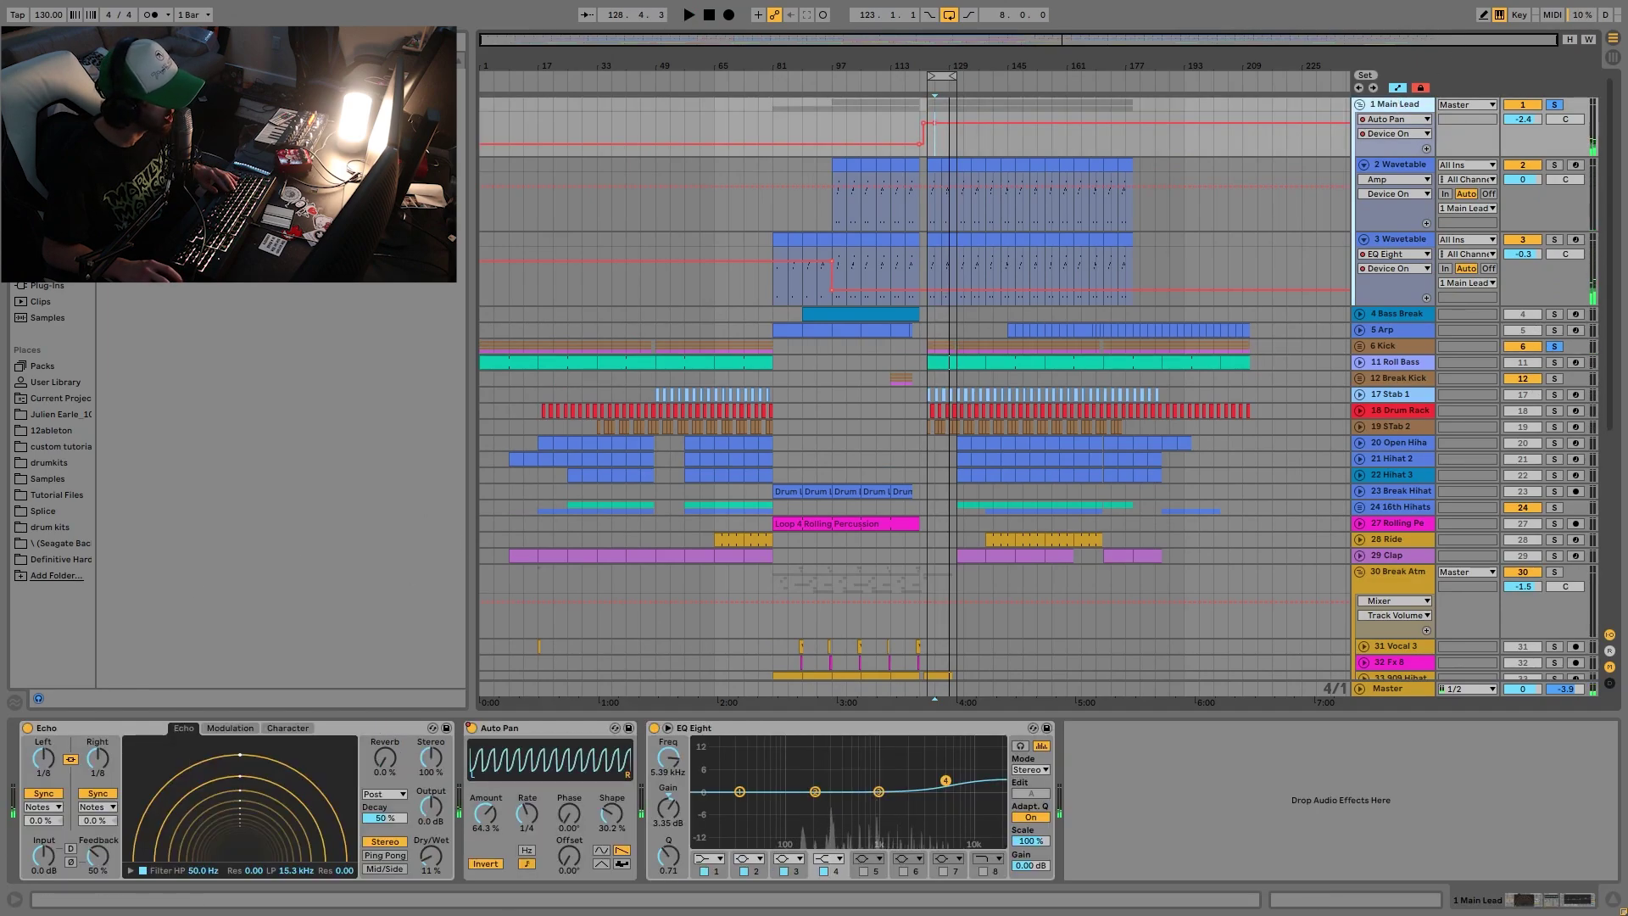
Solo and unfold track 4 Bass Break, play it from bar 101 and open its clip's notes while listening.
click(1555, 315)
click(1361, 314)
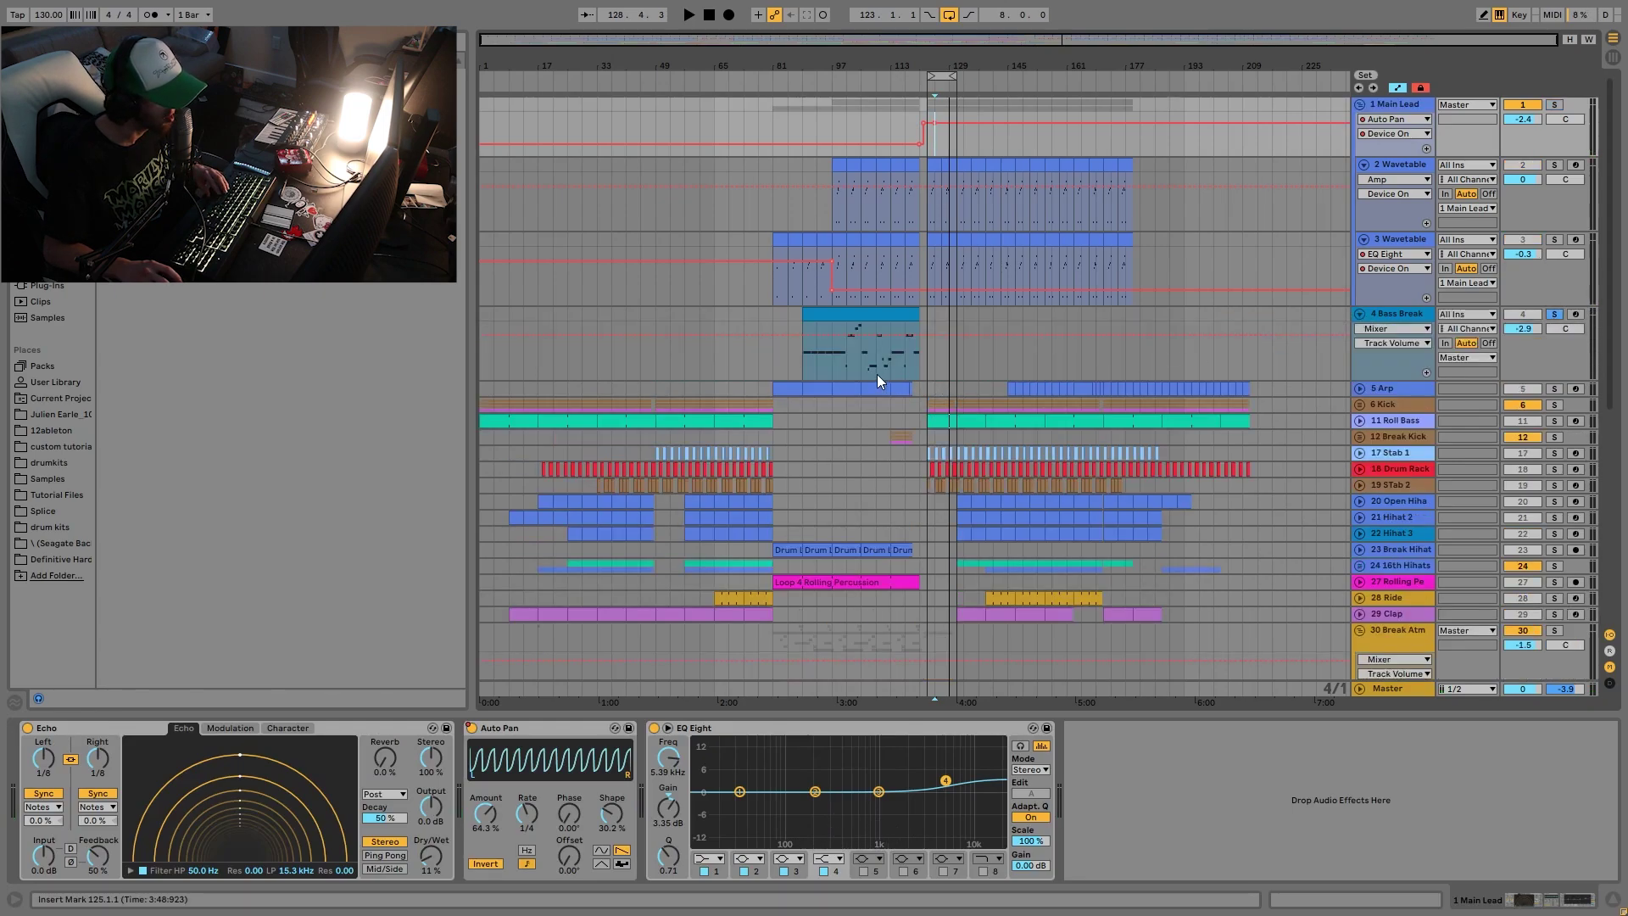
click(844, 359)
key(space)
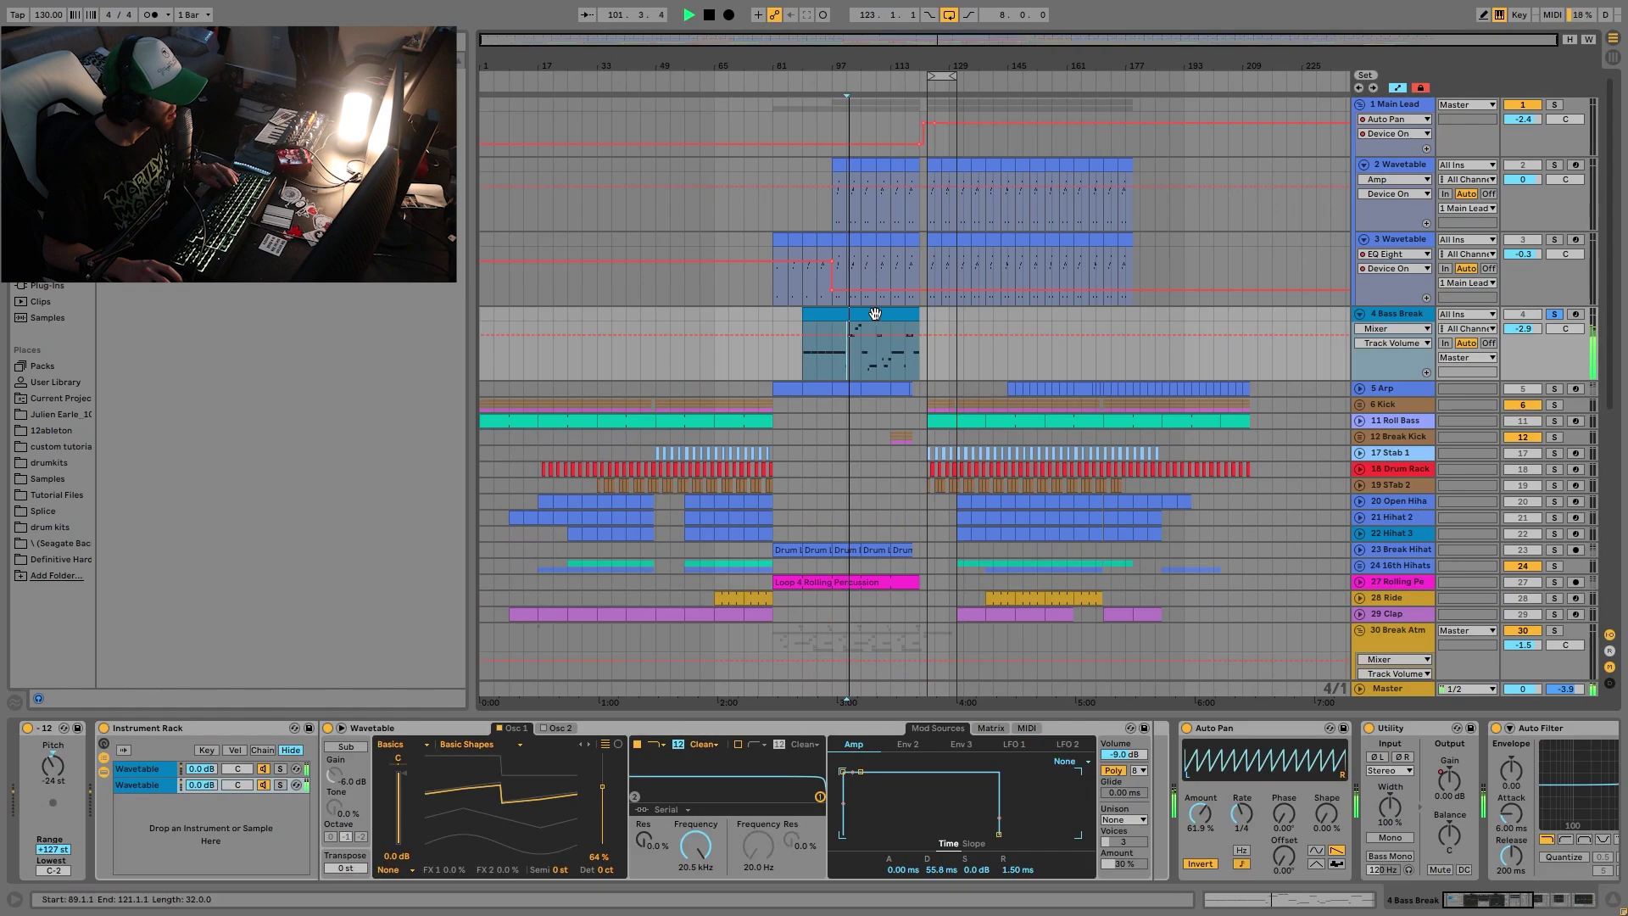
double_click(875, 314)
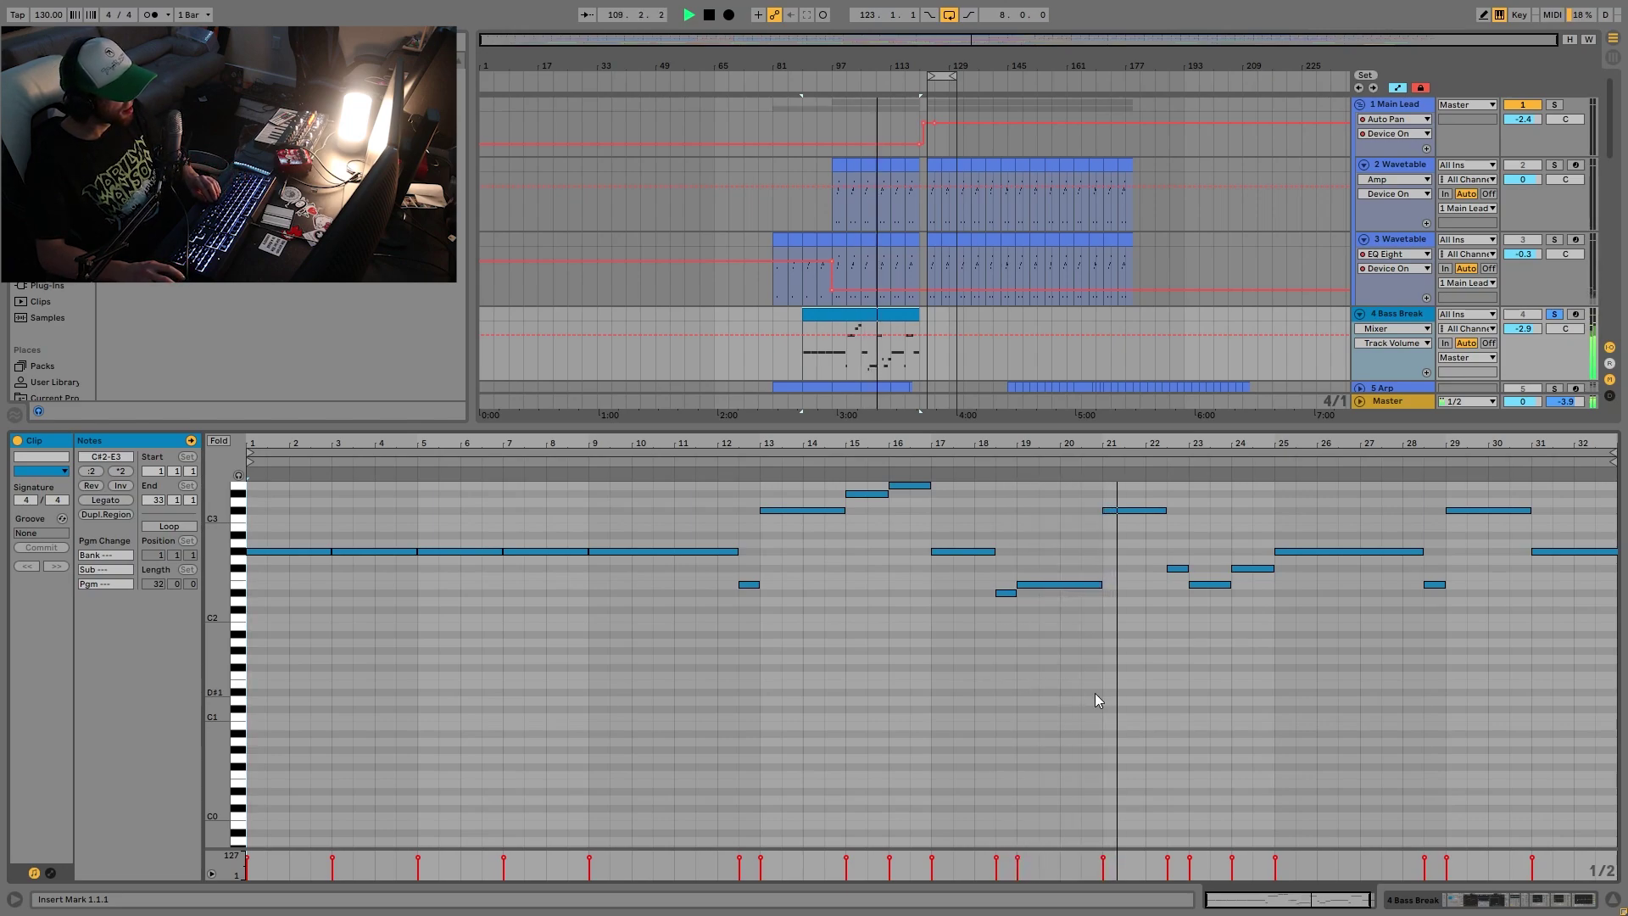
key(space)
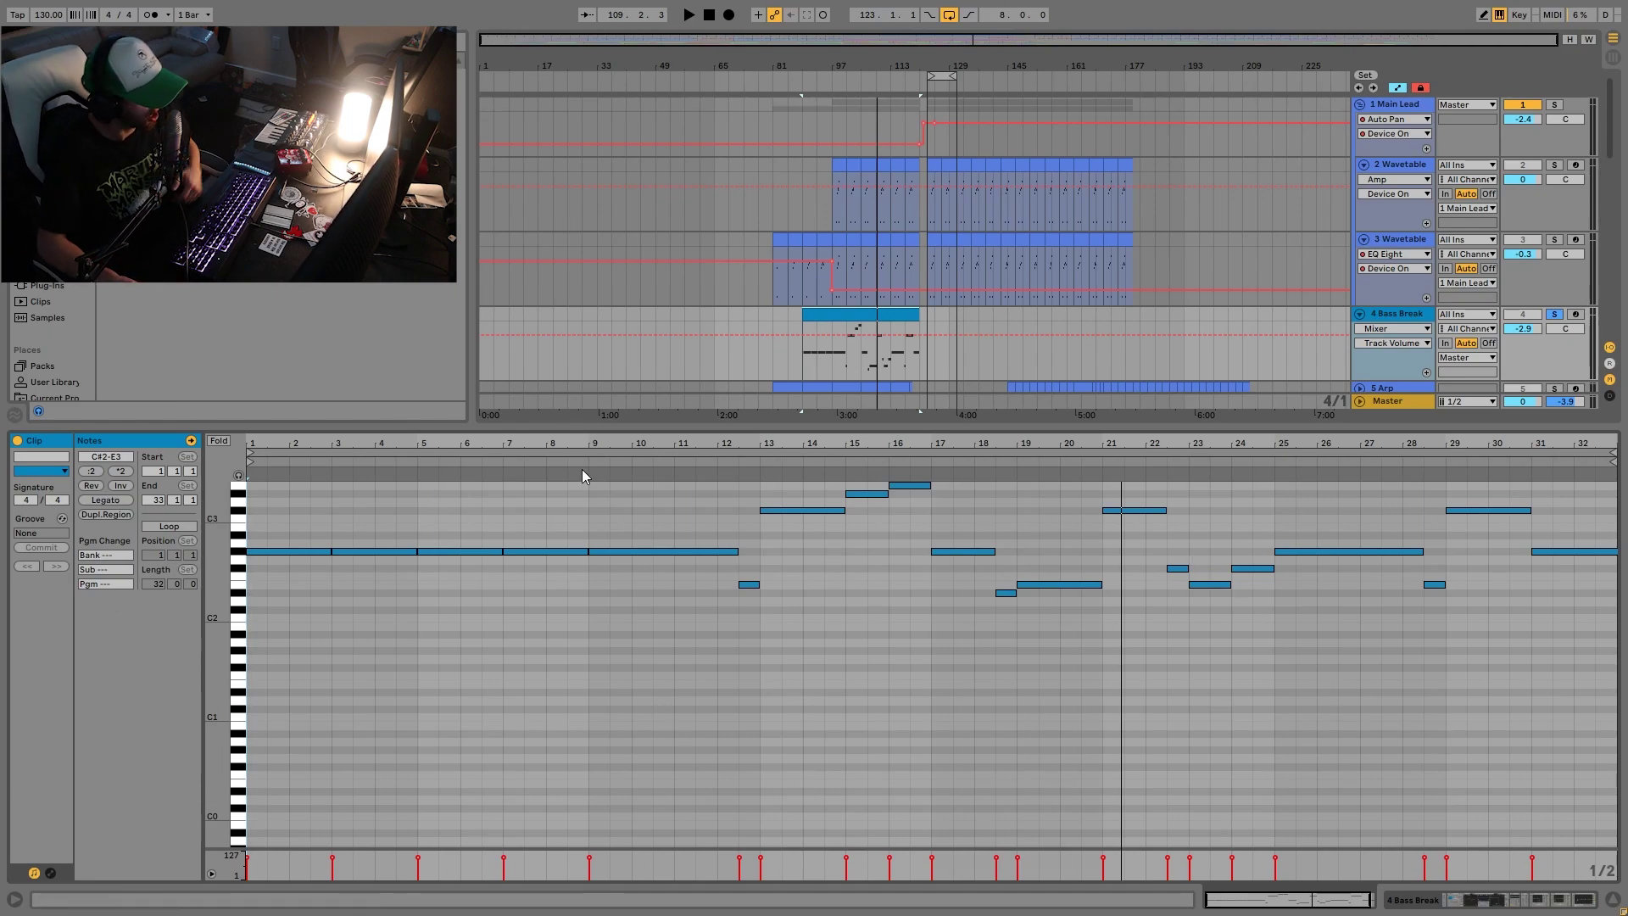
Examine the notes of the Bass Break clip in order, from the long repeated notes through the melodic changes up to bar 25.
click(641, 536)
drag(641, 536, 633, 612)
drag(790, 533, 798, 508)
drag(881, 540, 867, 507)
click(908, 485)
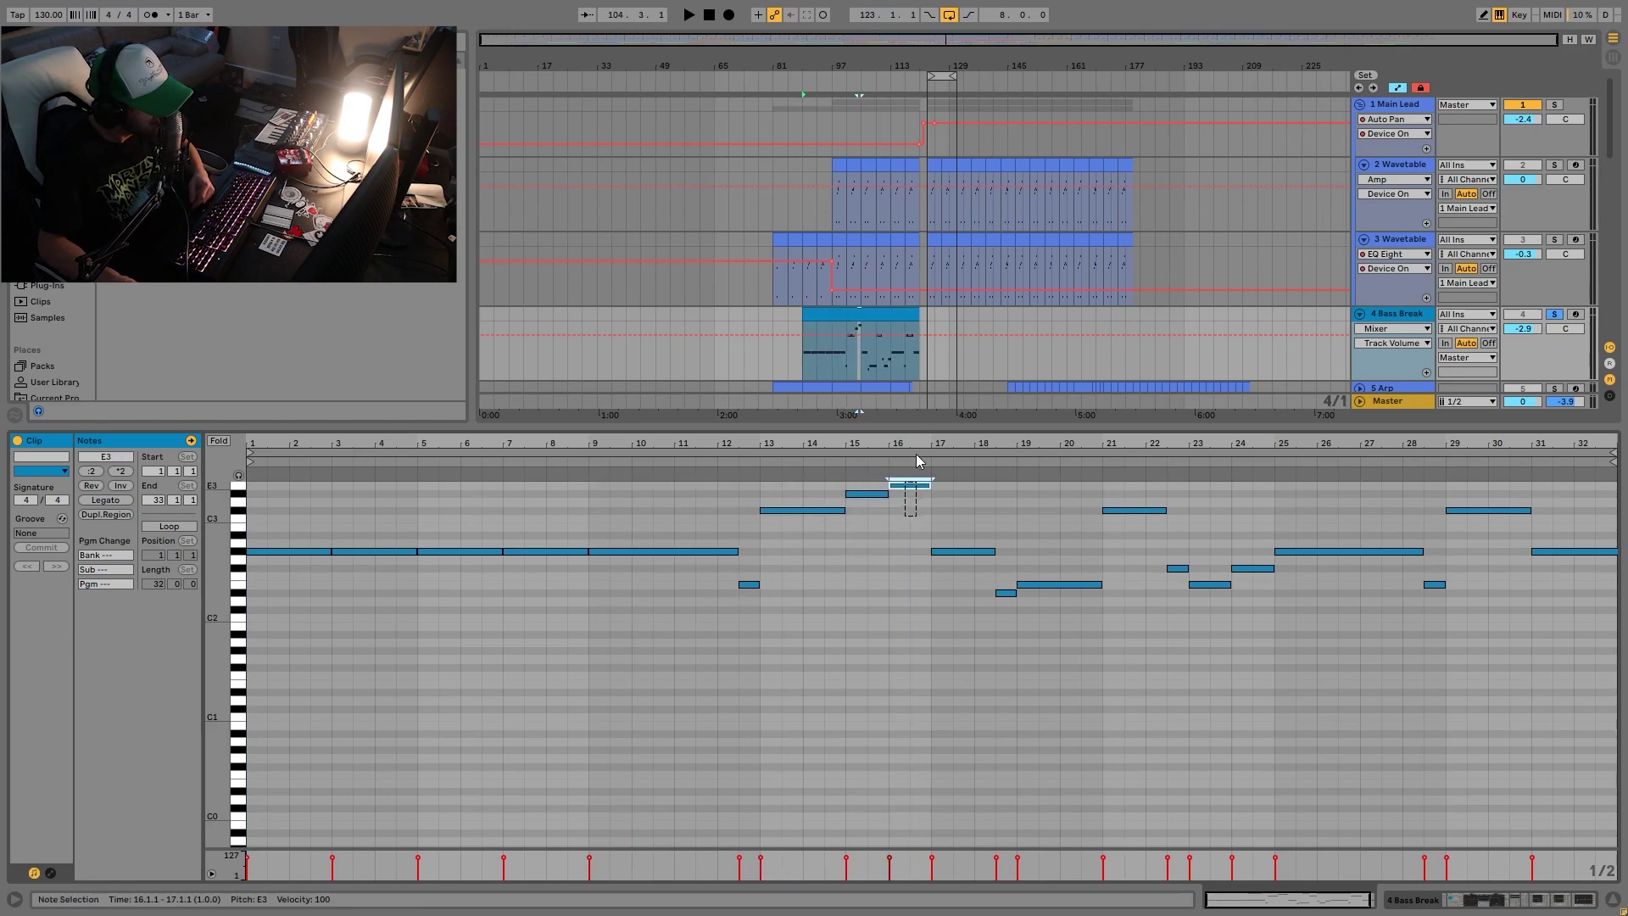
click(978, 514)
drag(979, 514, 923, 655)
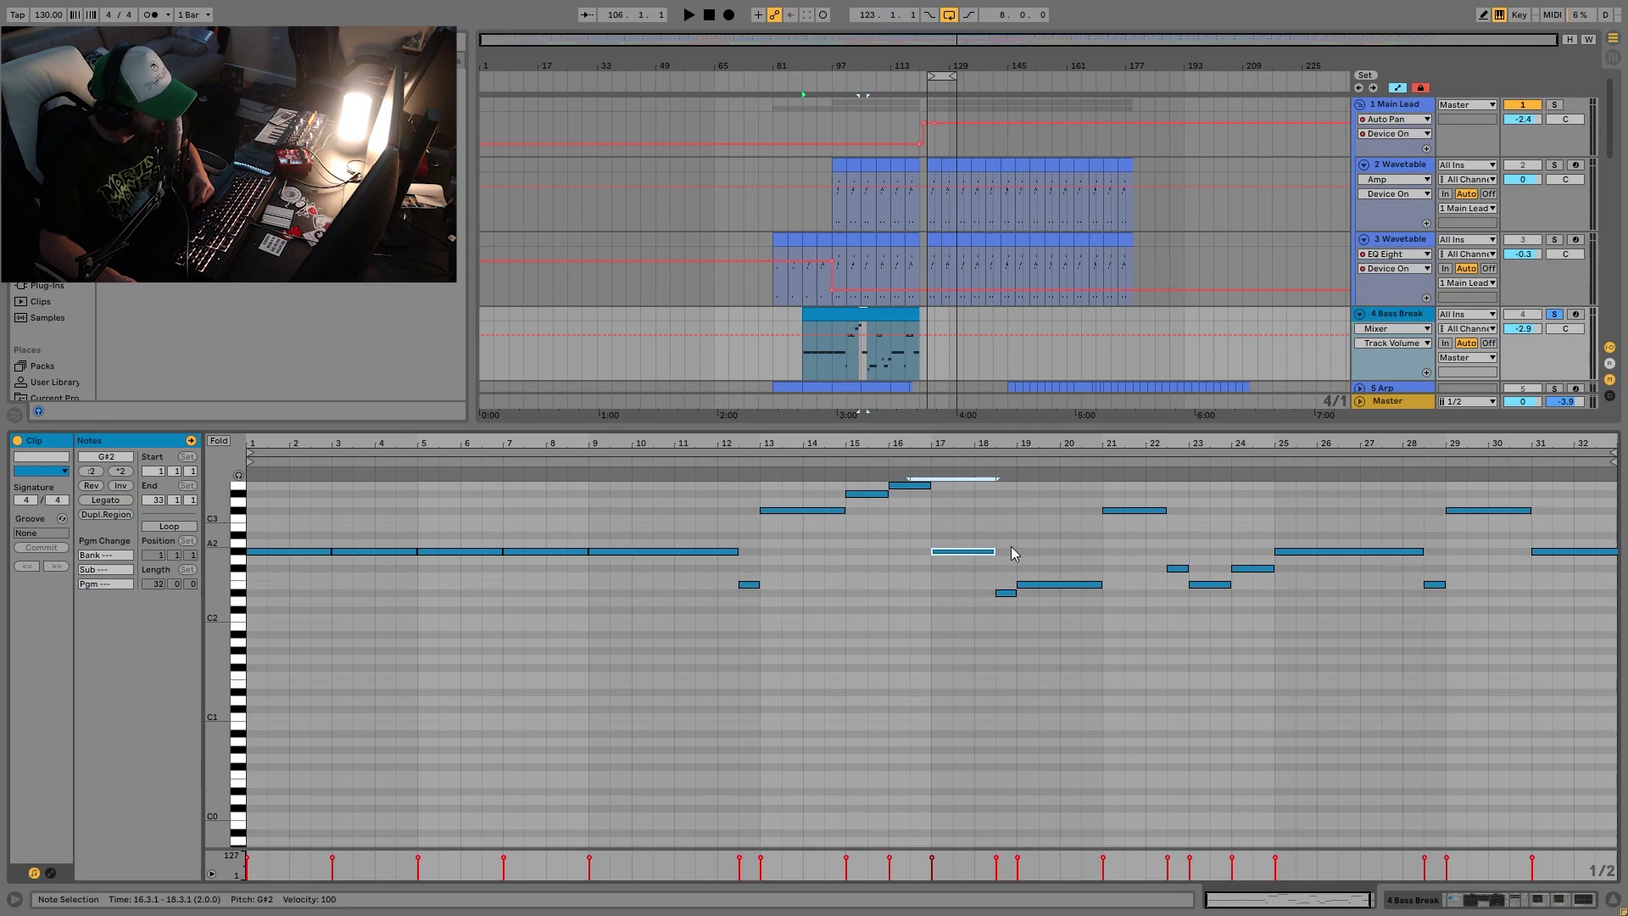
drag(1011, 546, 1000, 638)
drag(1052, 569, 1047, 647)
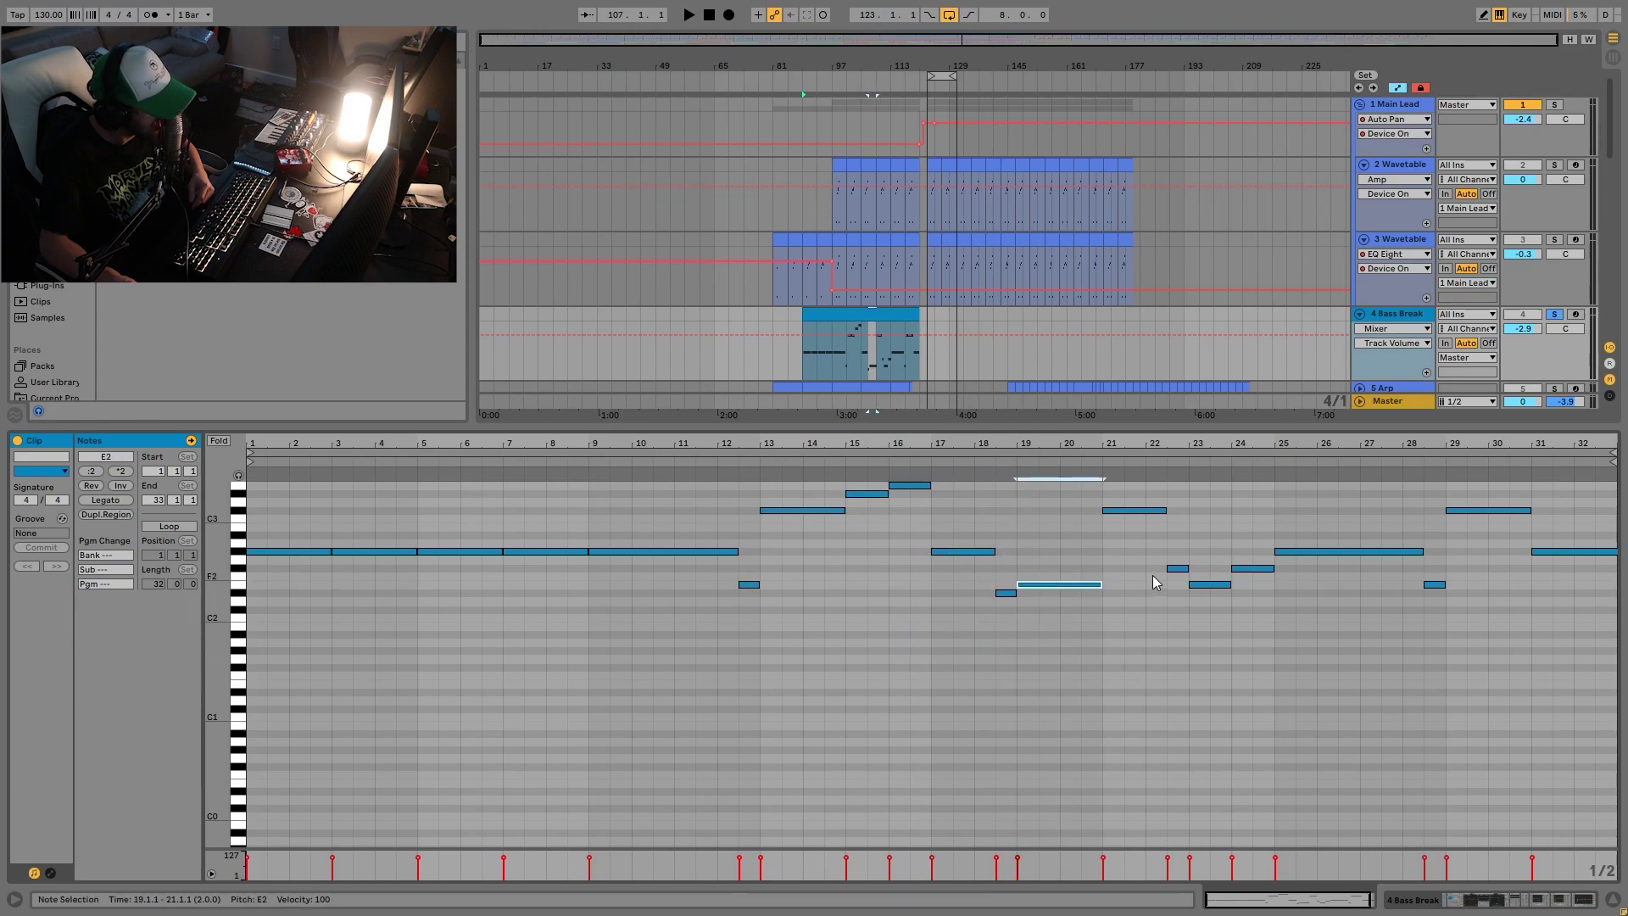
drag(1176, 551, 1258, 565)
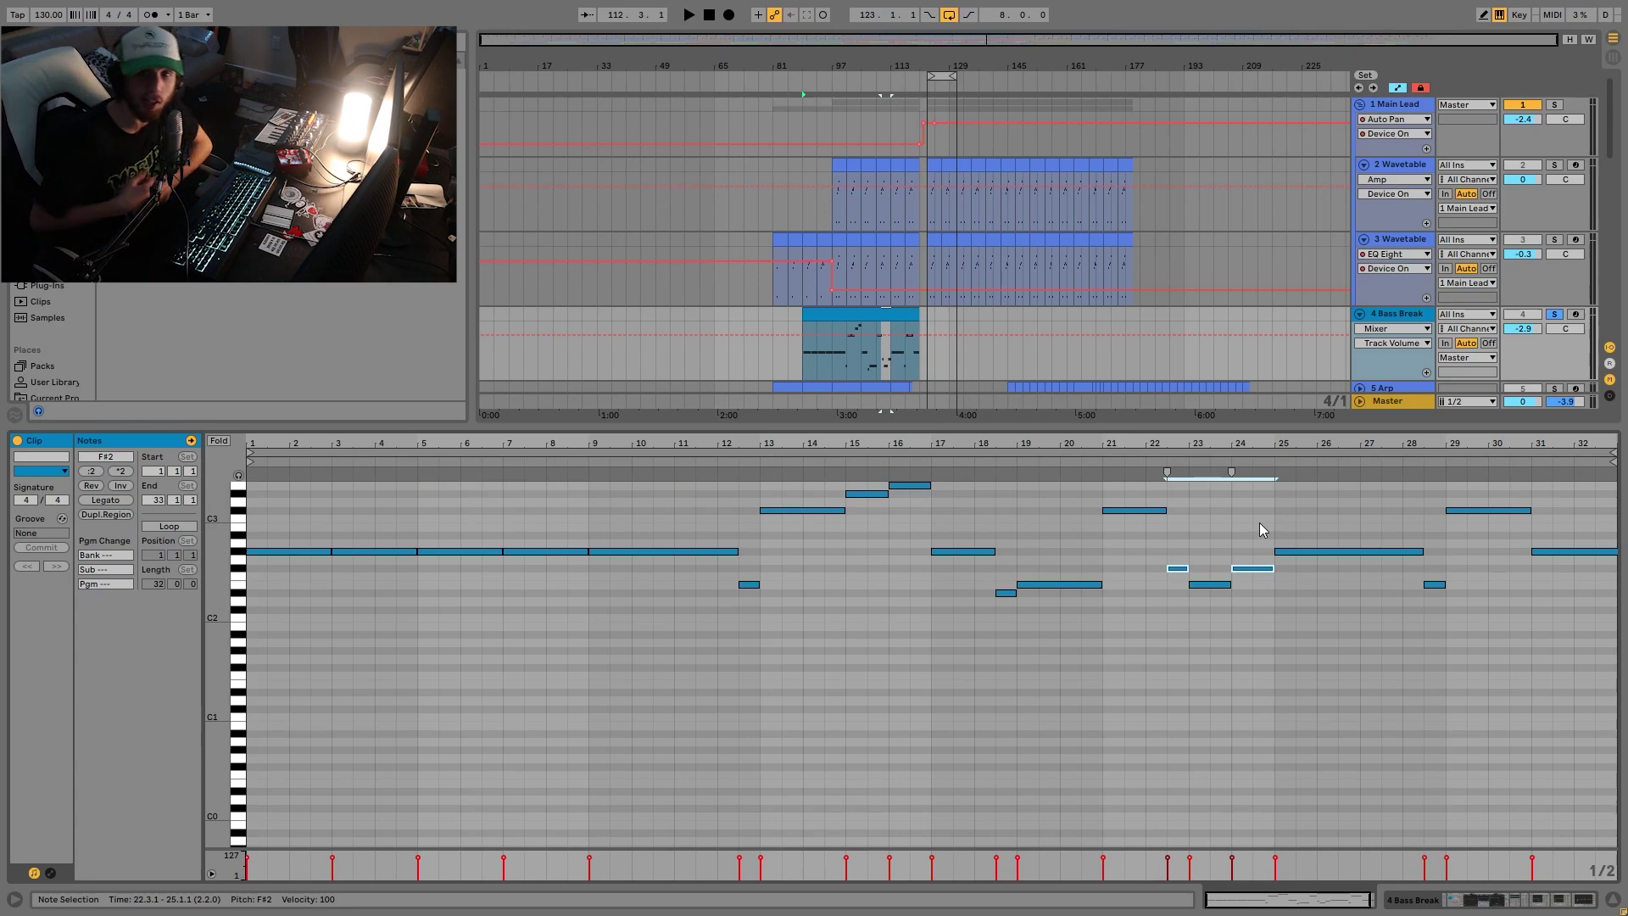
Split the Bass Break clip at bar 105 and audition the second half, followed by the first half.
click(861, 375)
key(ctrl+e)
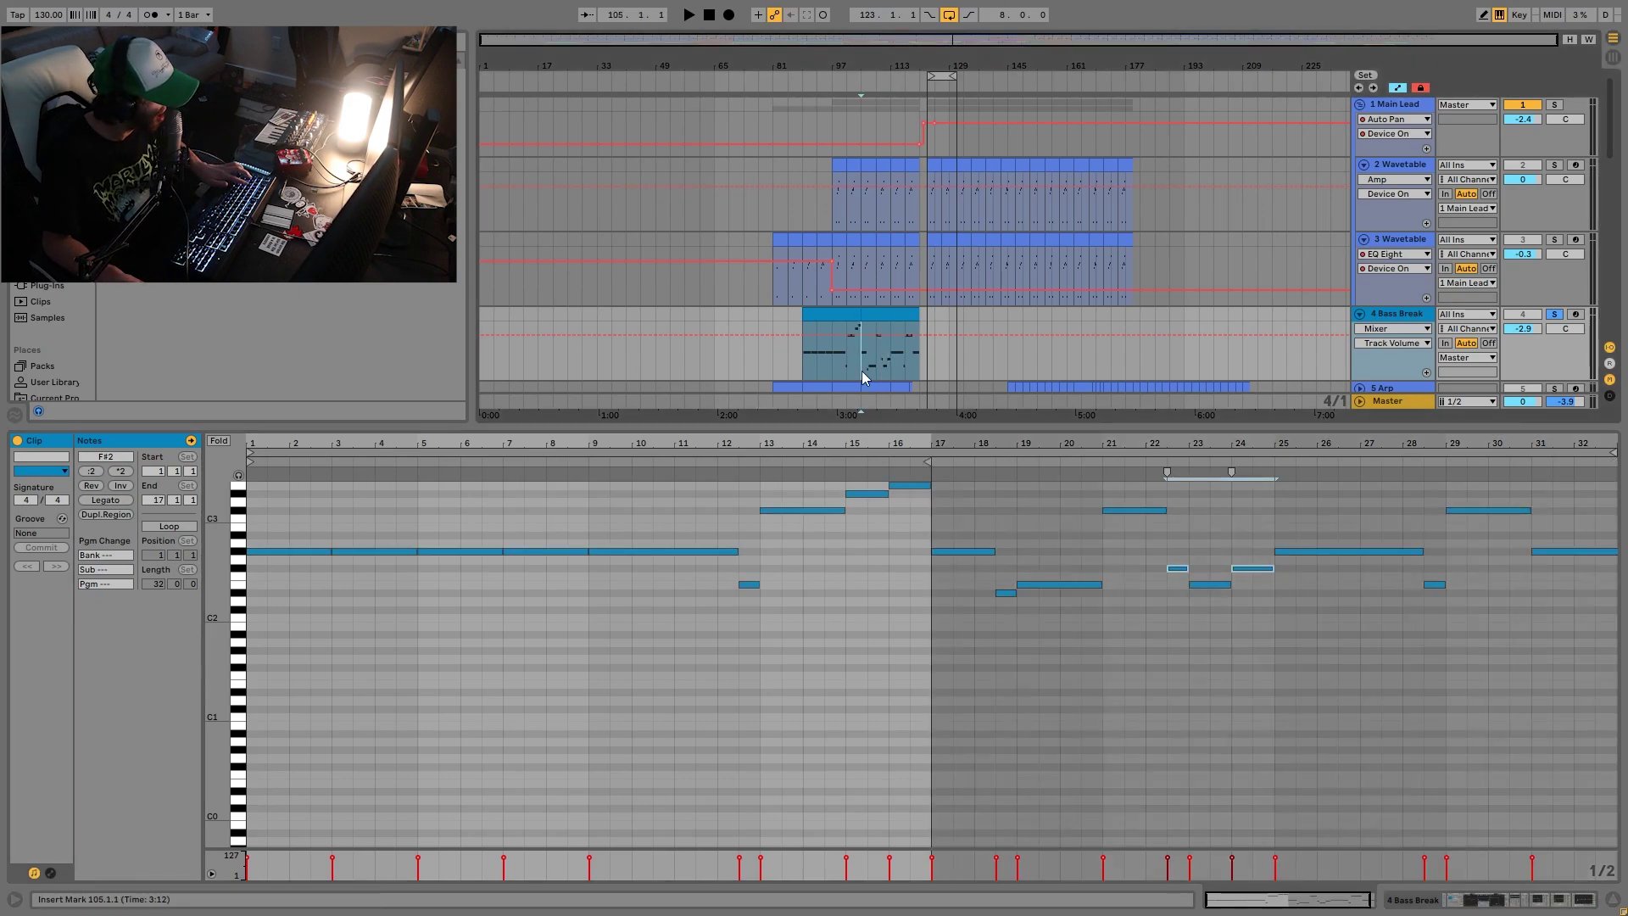
key(space)
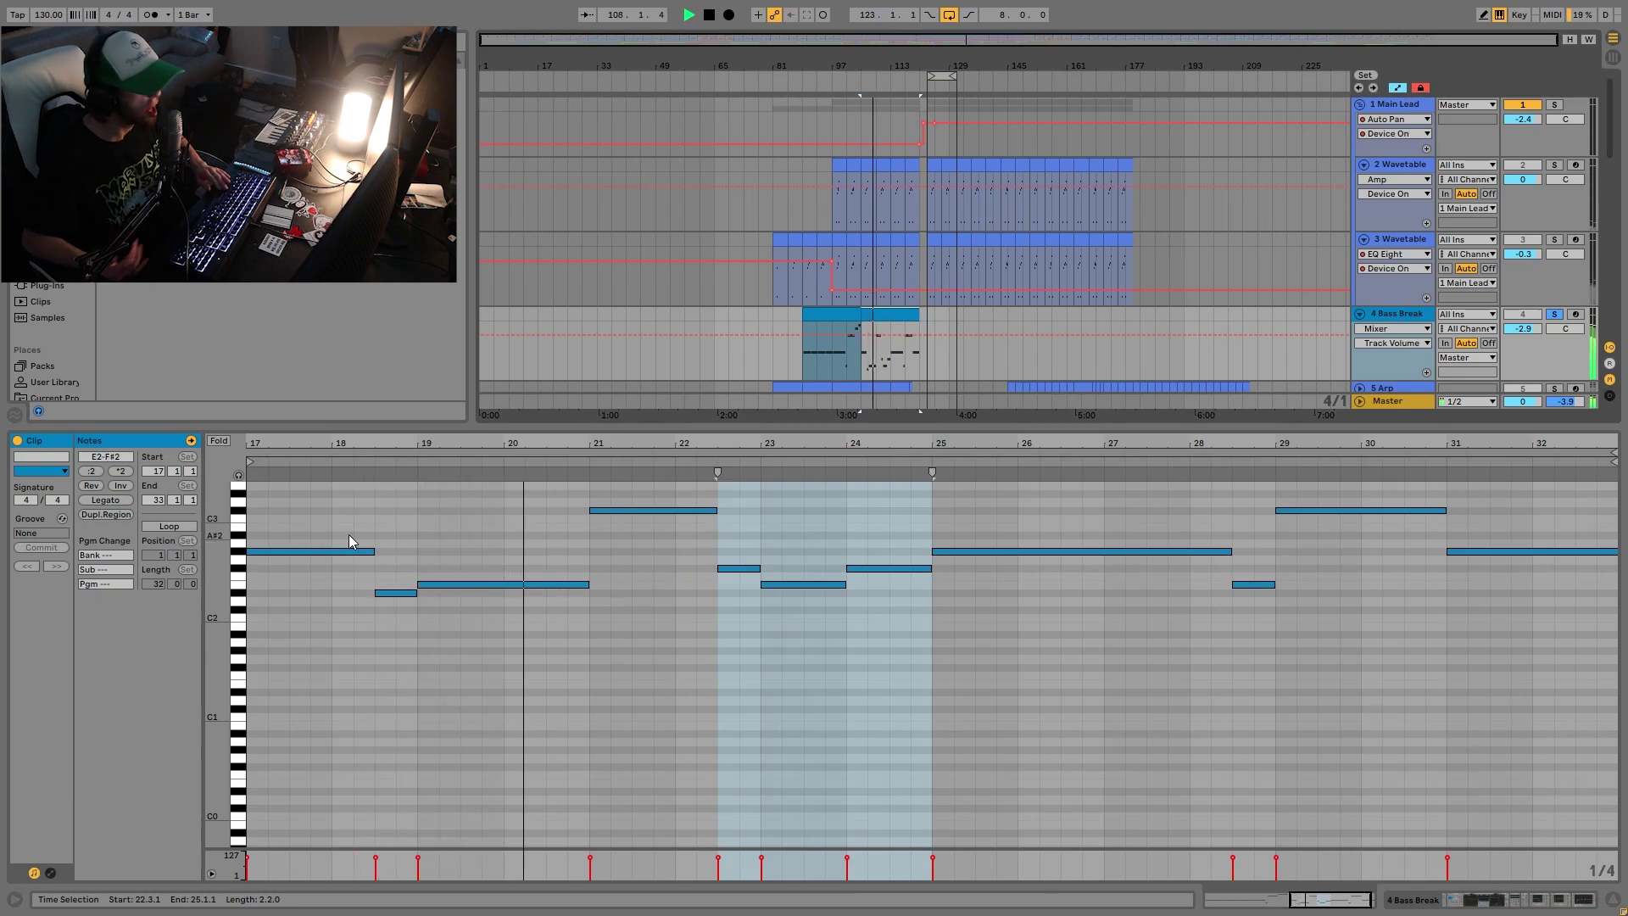
key(space)
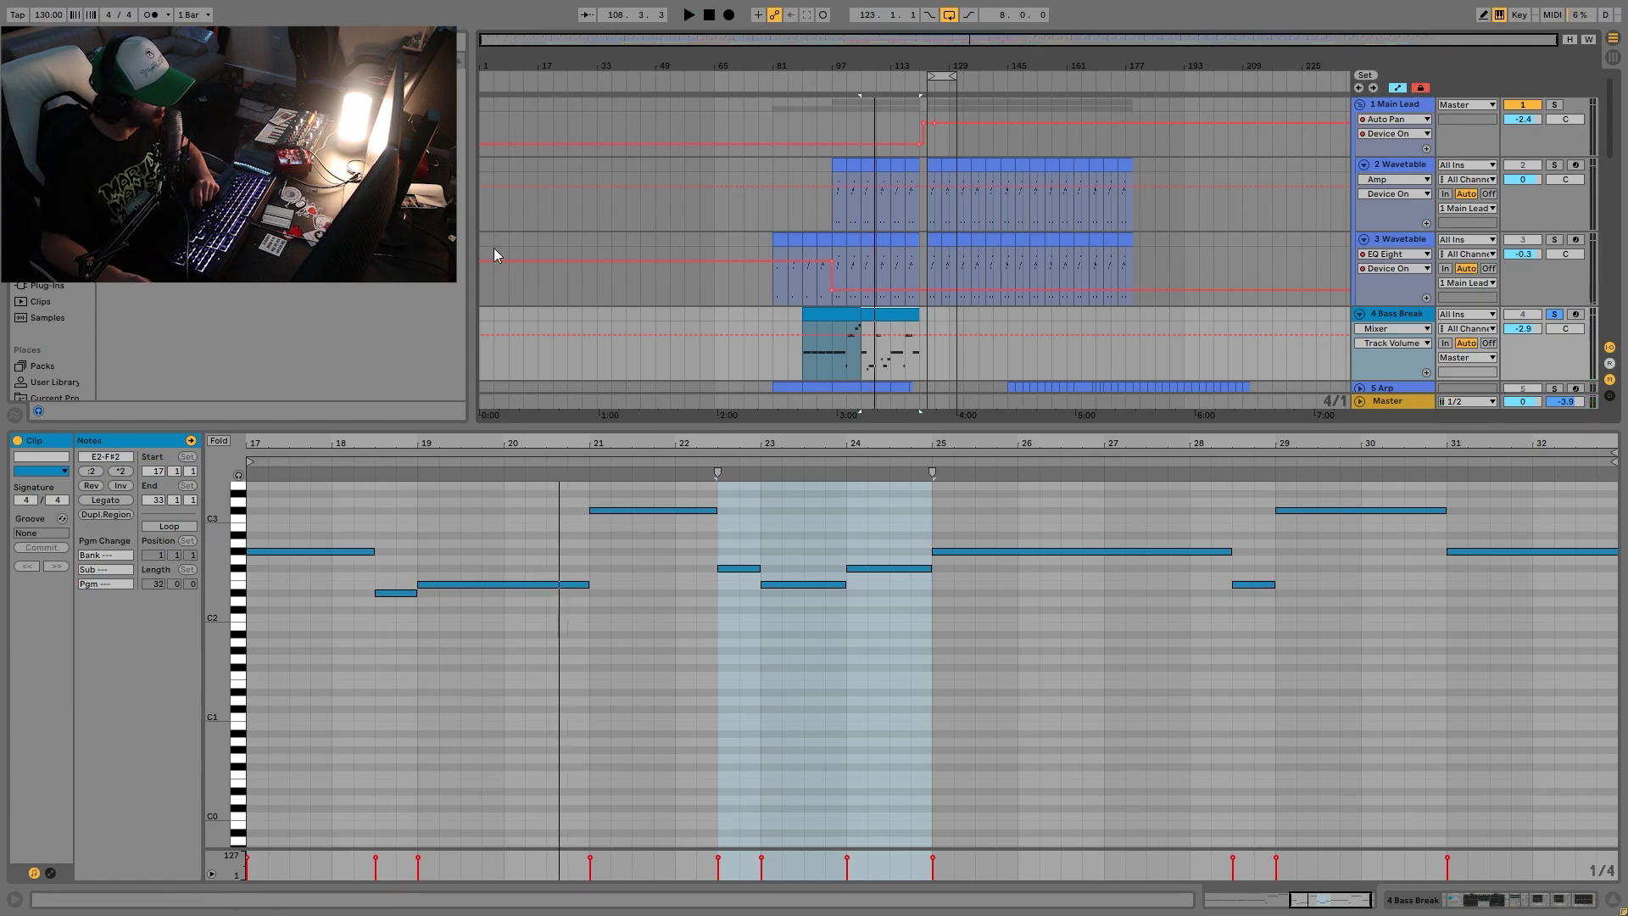
click(848, 314)
key(space)
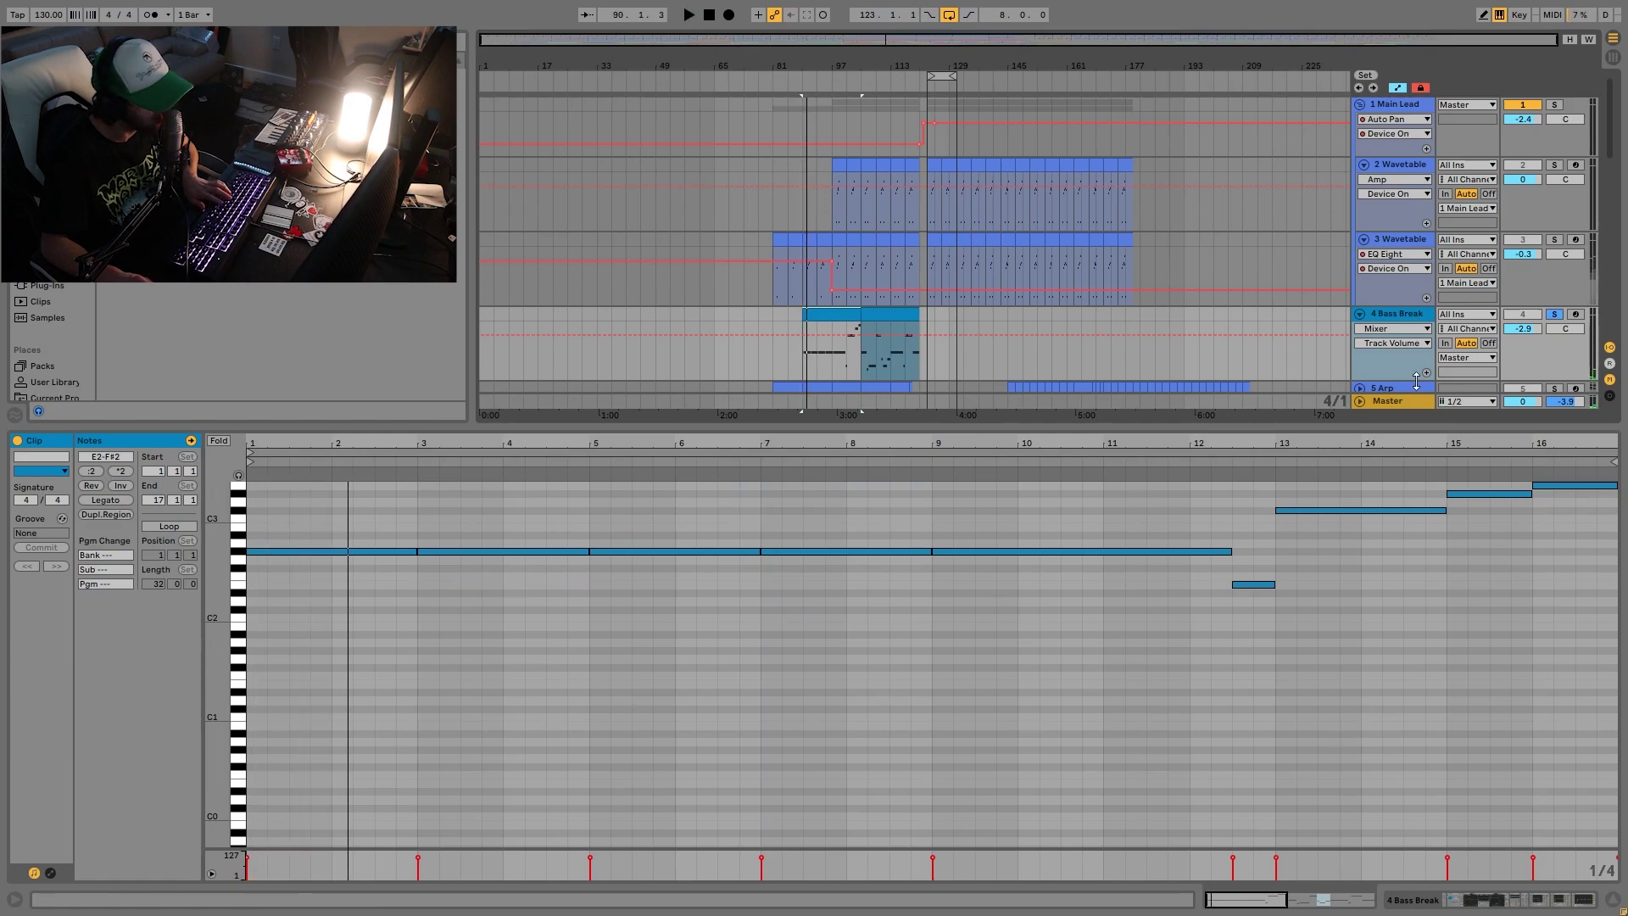
Show track 4 Bass Break's devices, solo the first Wavetable chain in its Instrument Rack and audition it from bar 105.
click(1396, 316)
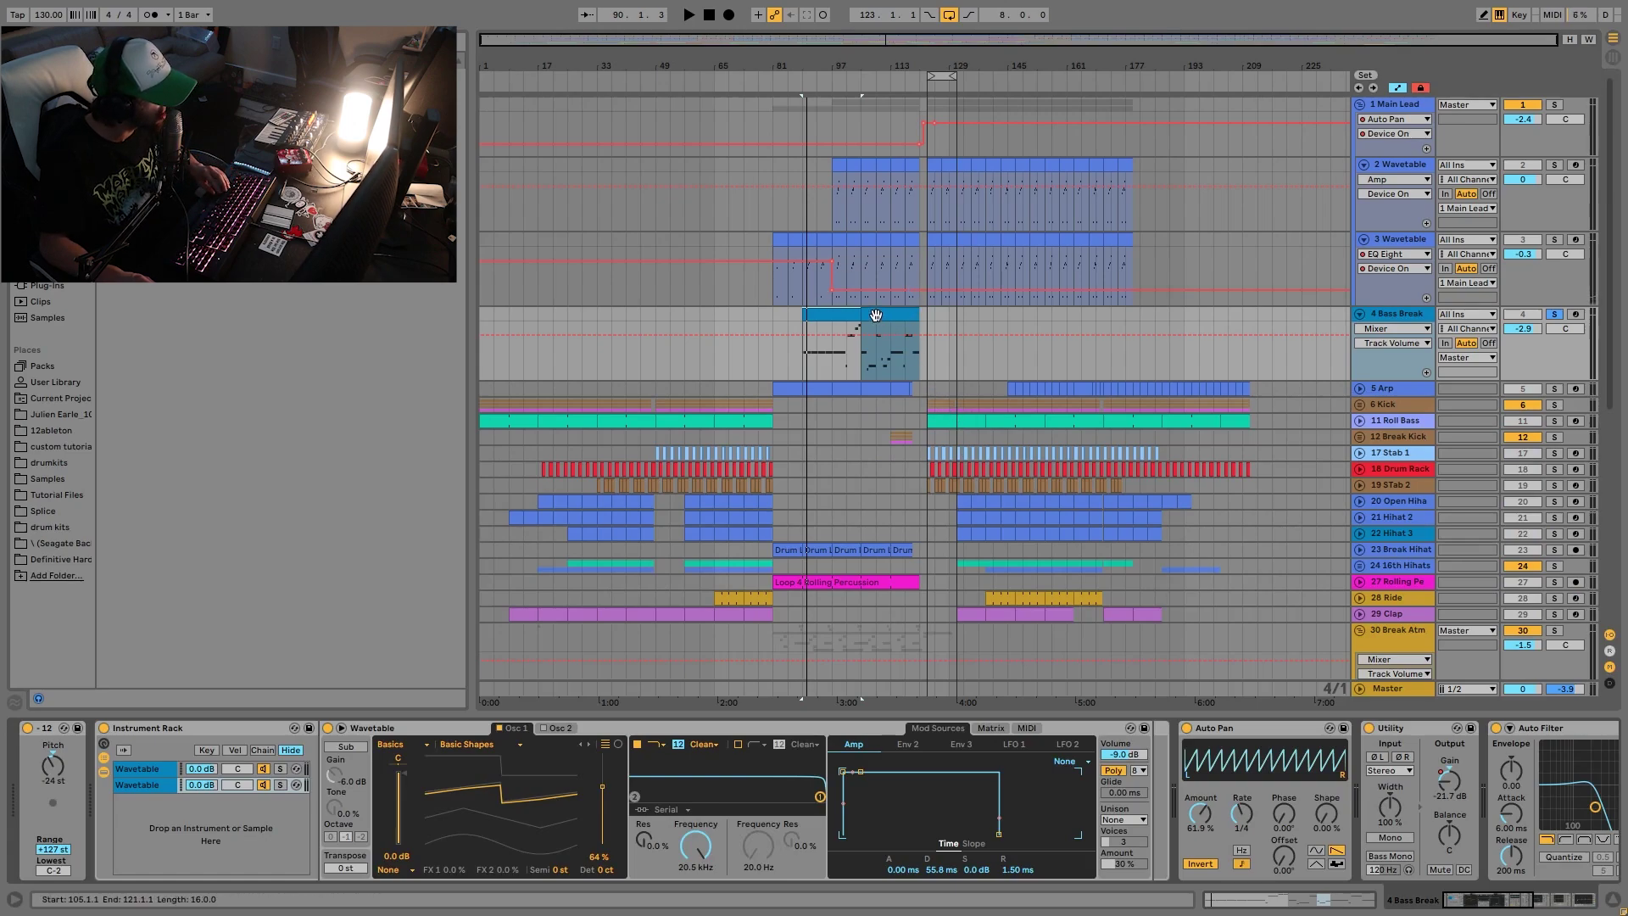
click(873, 315)
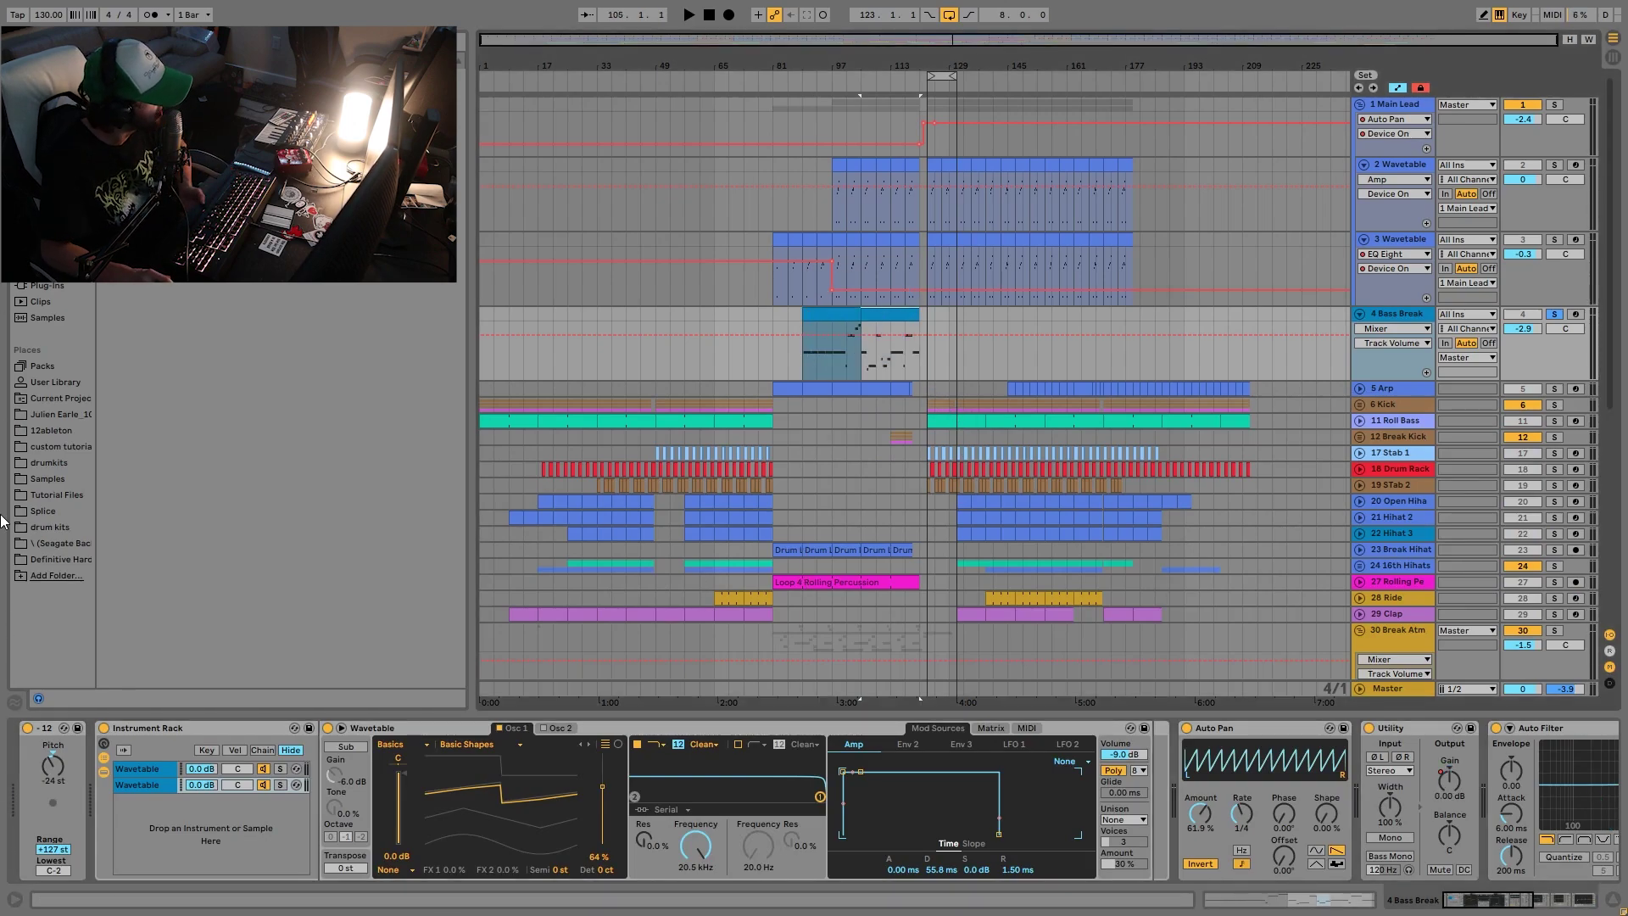
click(279, 768)
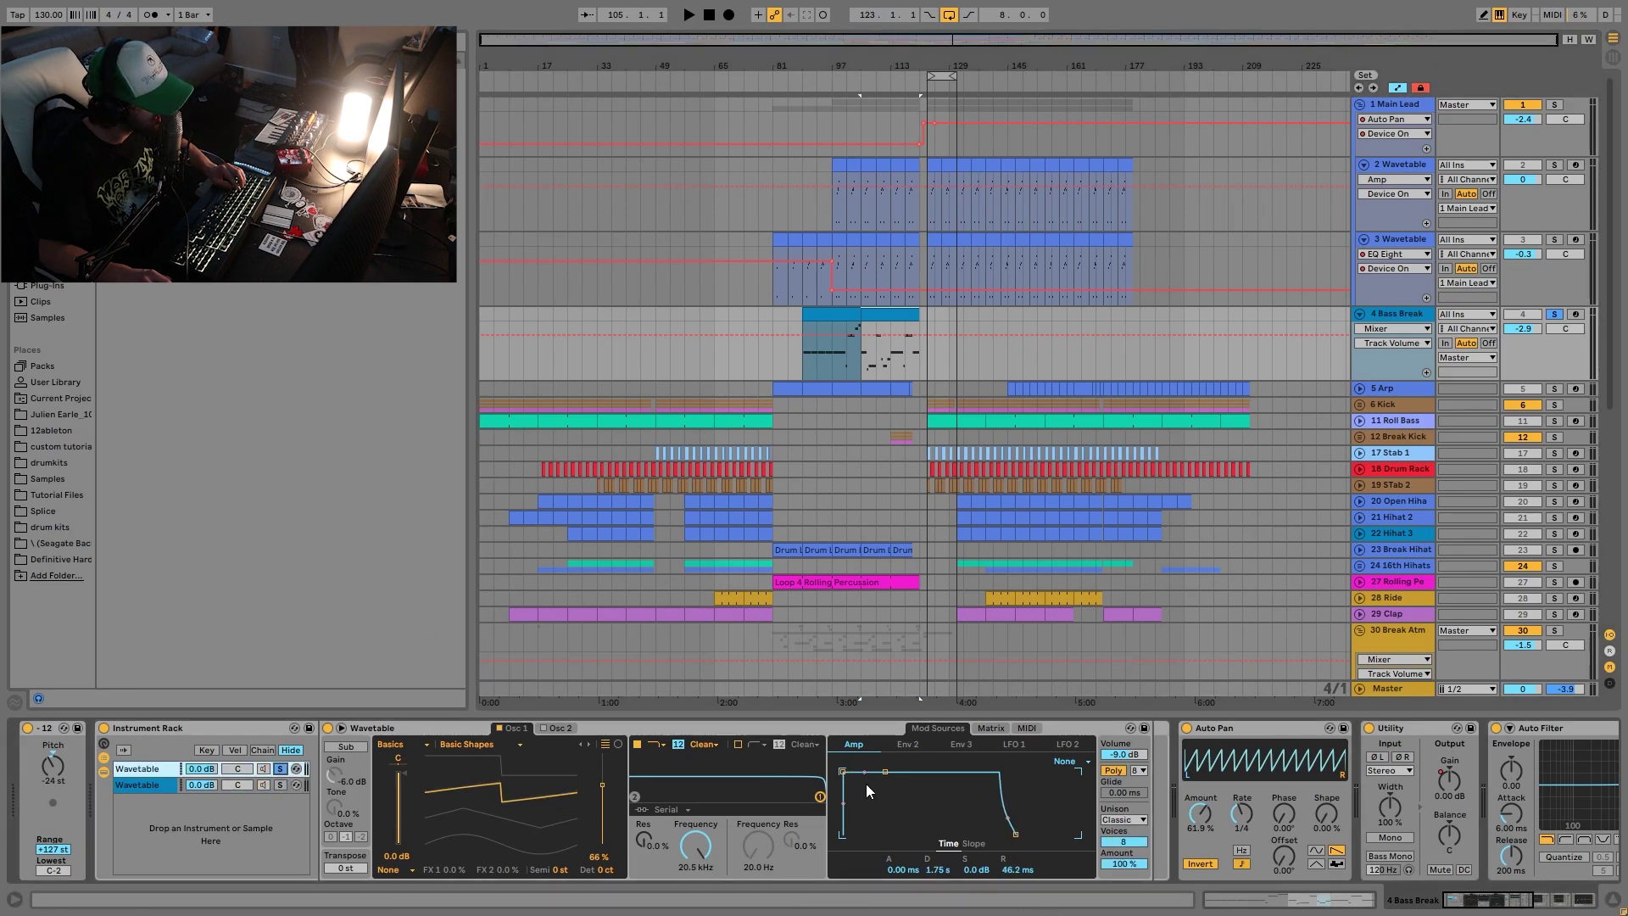
key(space)
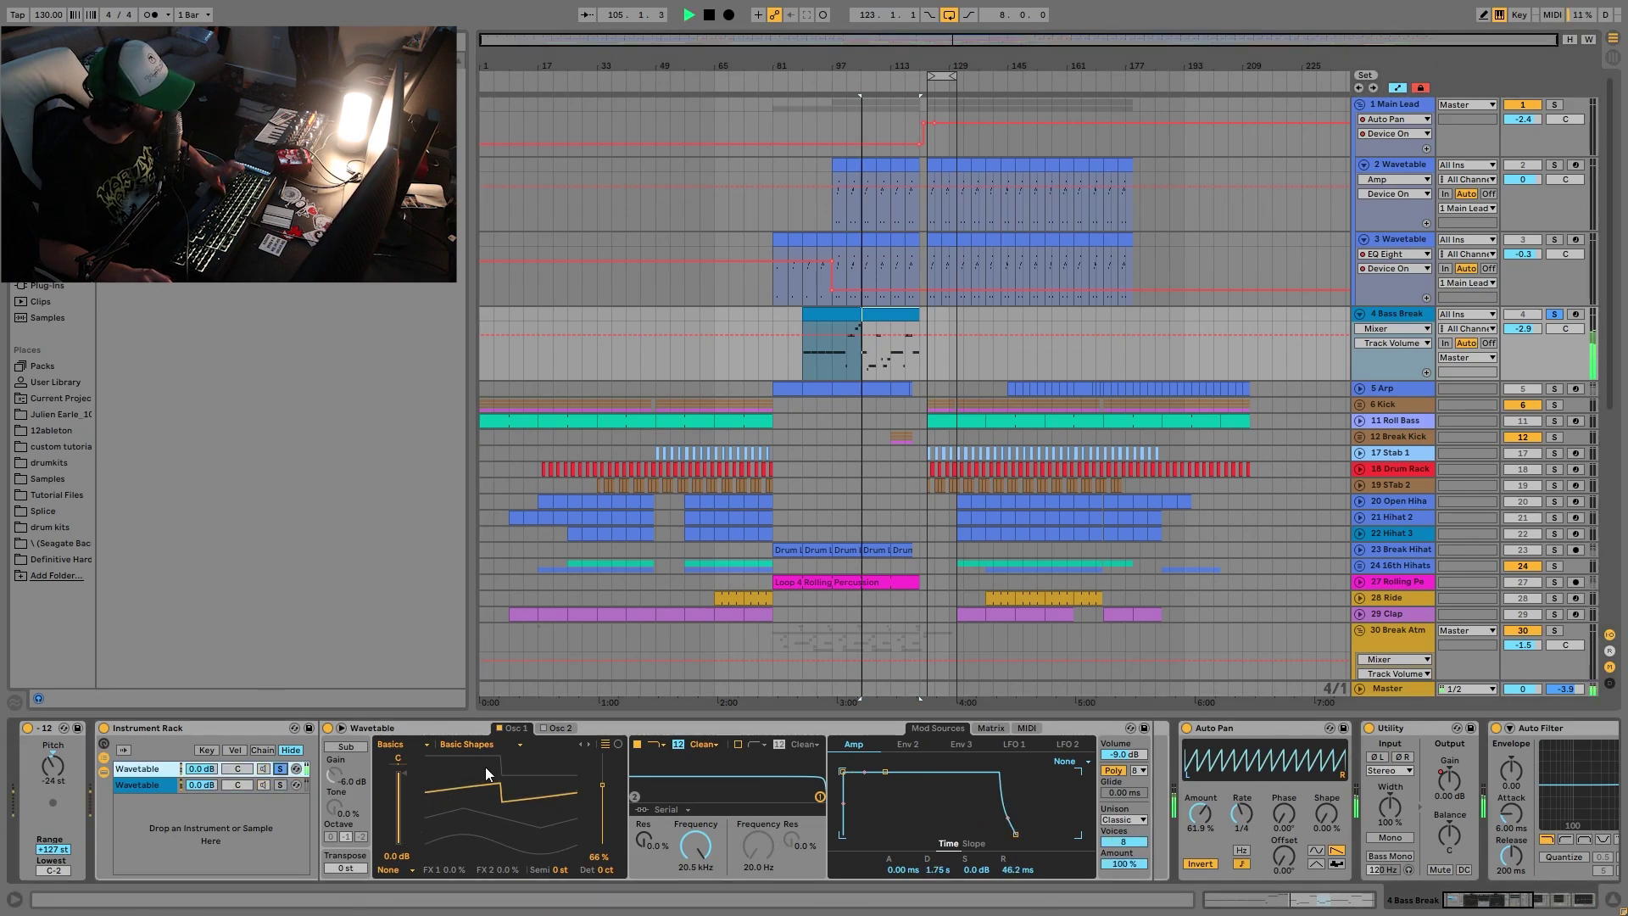
key(space)
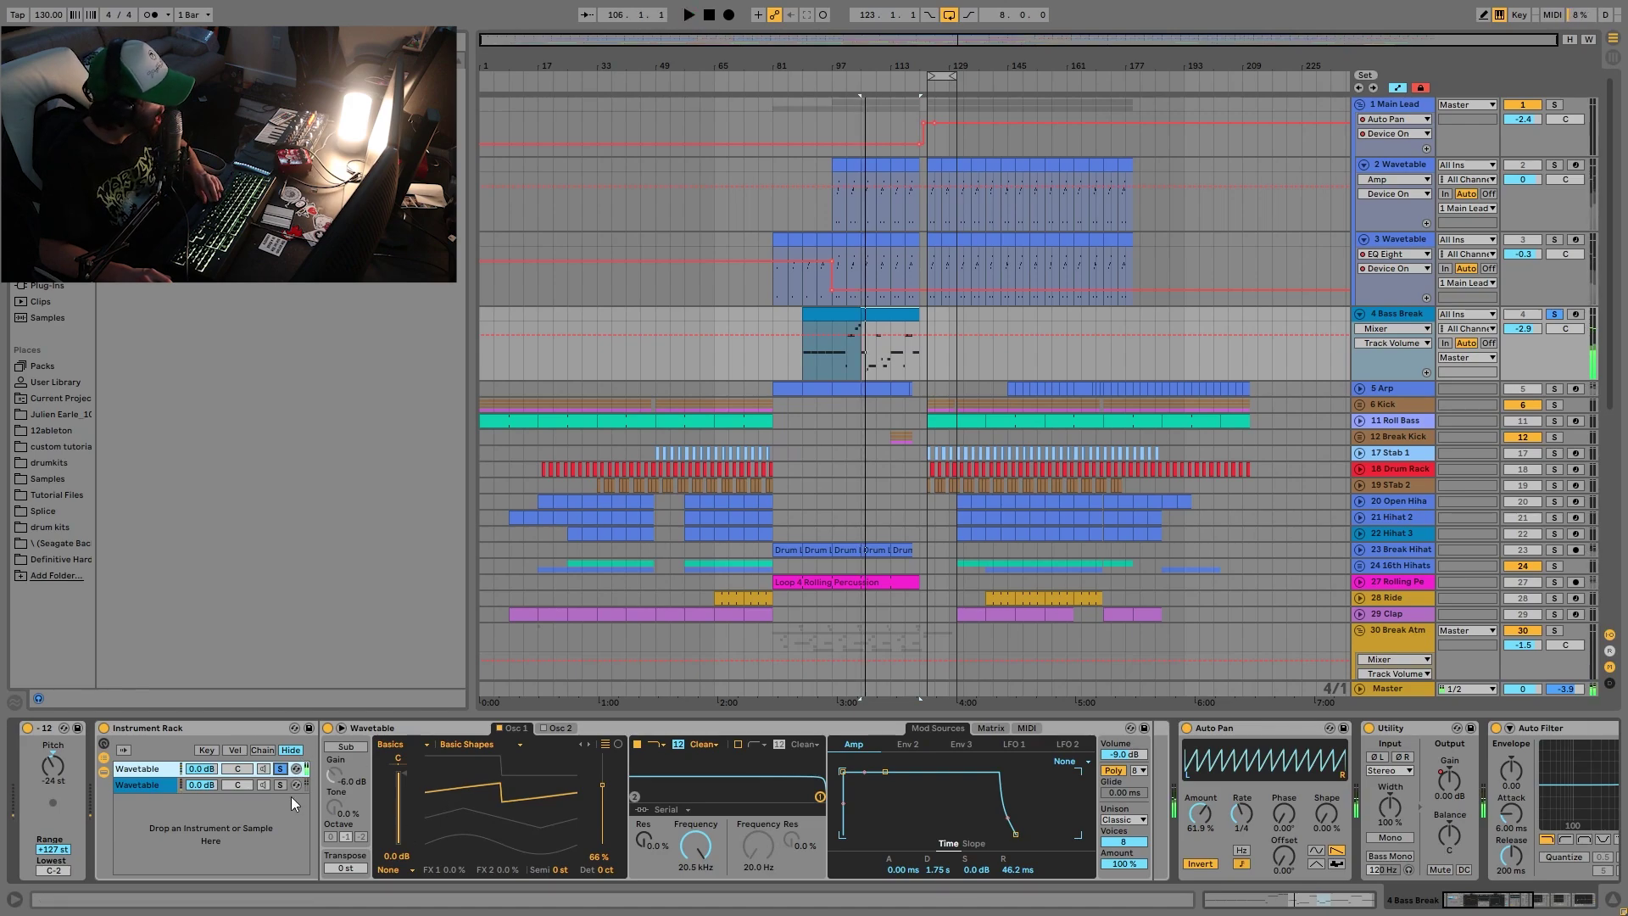
Solo the rack's second Wavetable chain while playing, and turn its solo off to hear both layers together from bar 105.
click(280, 785)
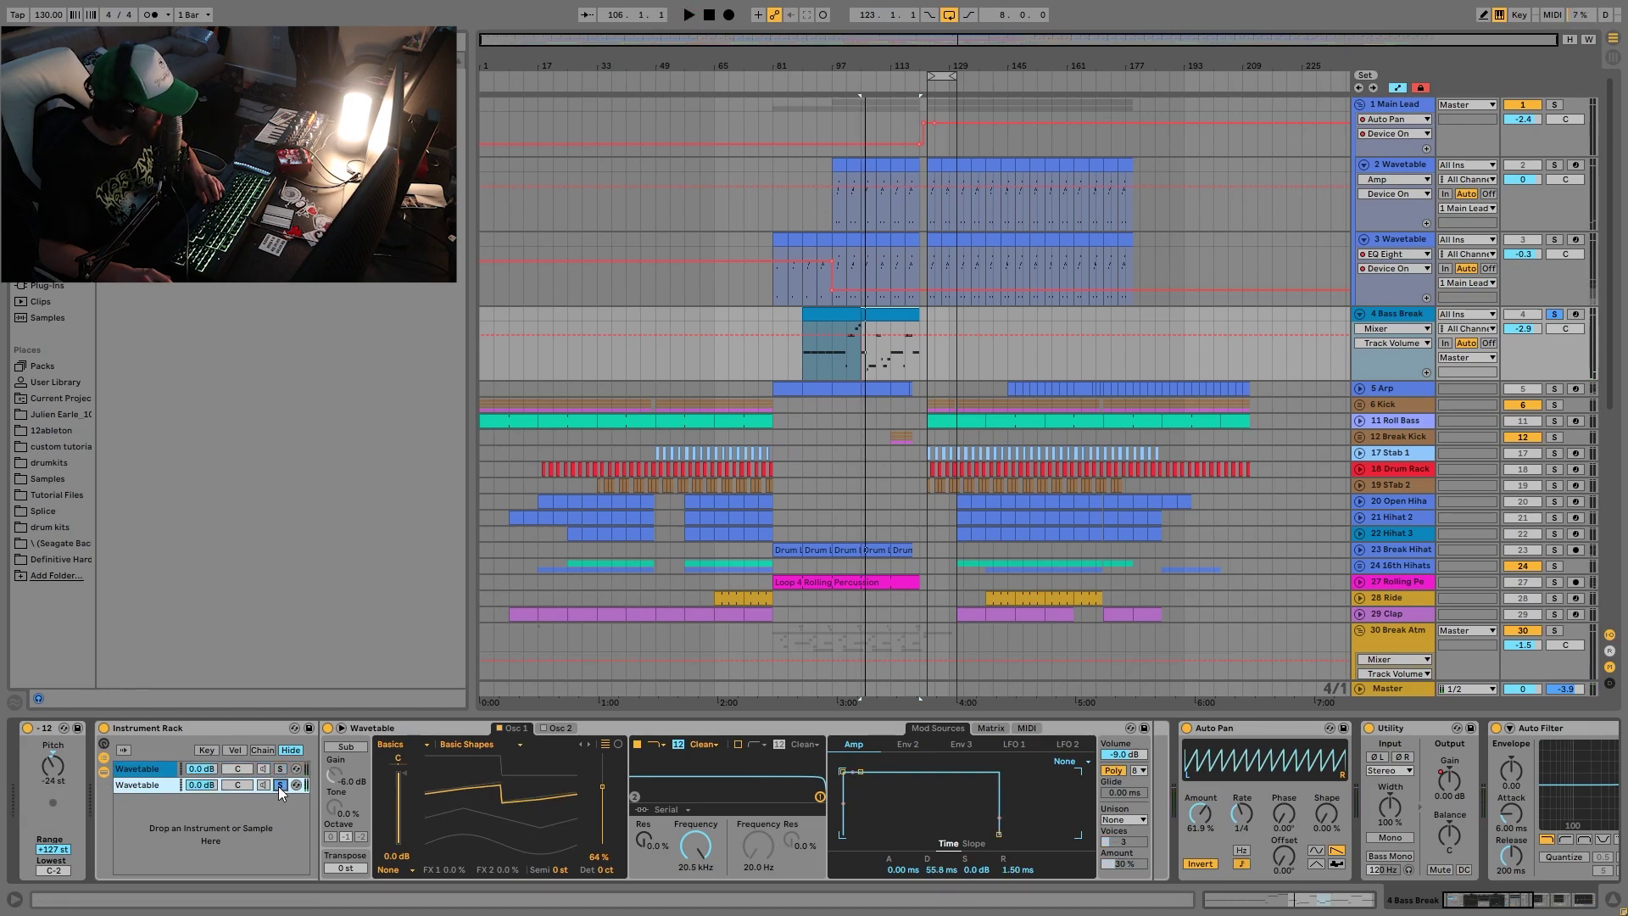
key(space)
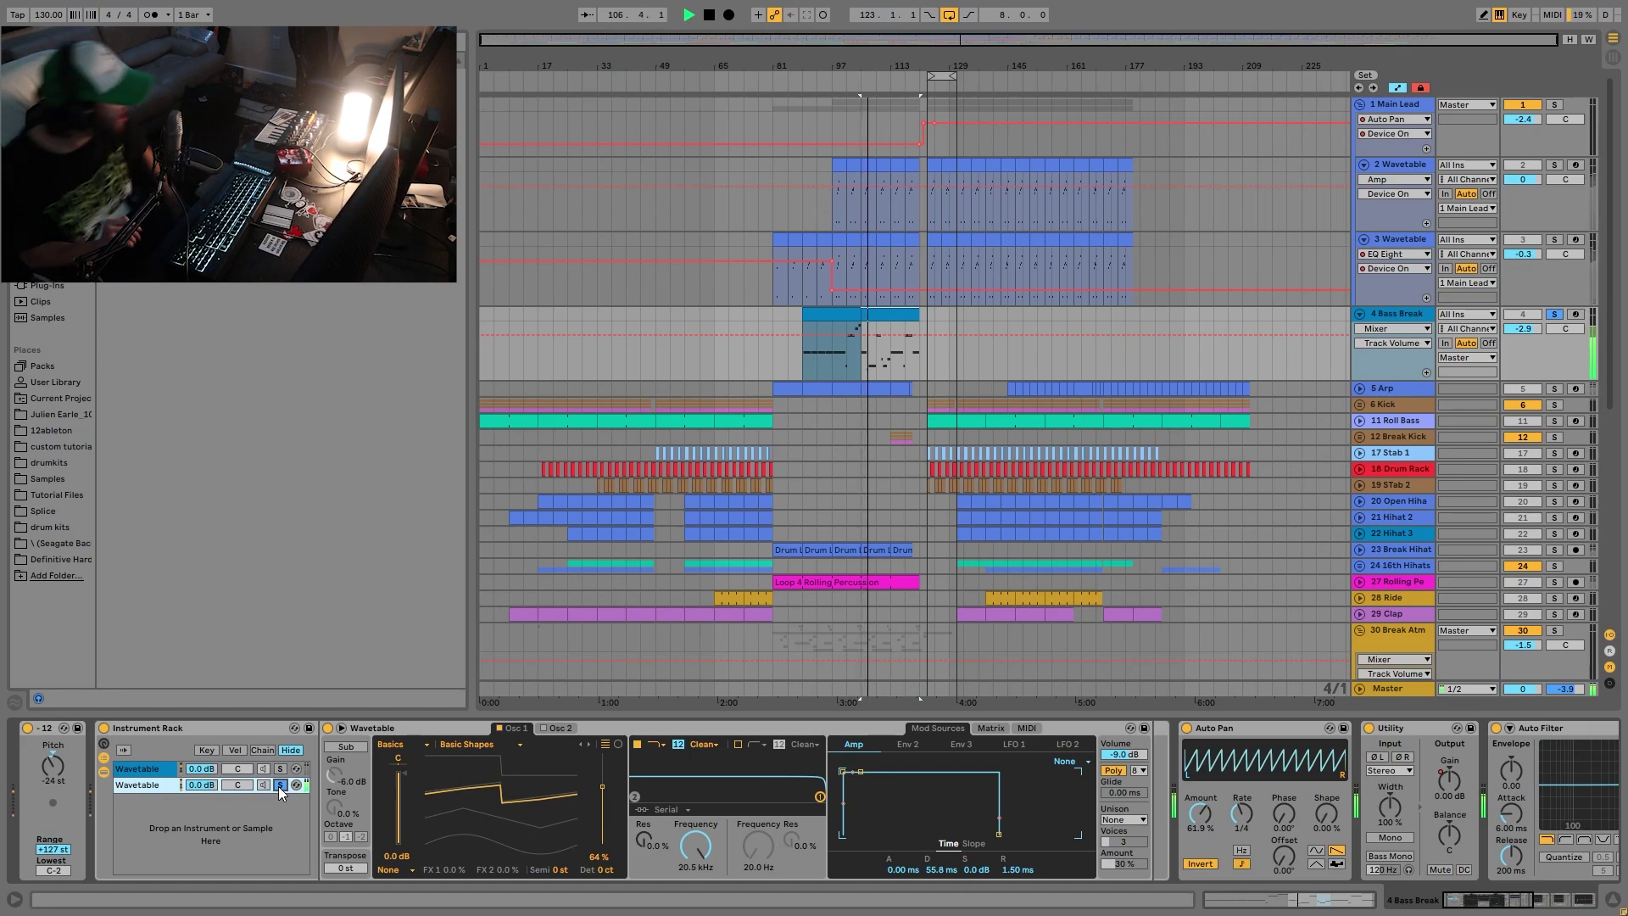
click(280, 787)
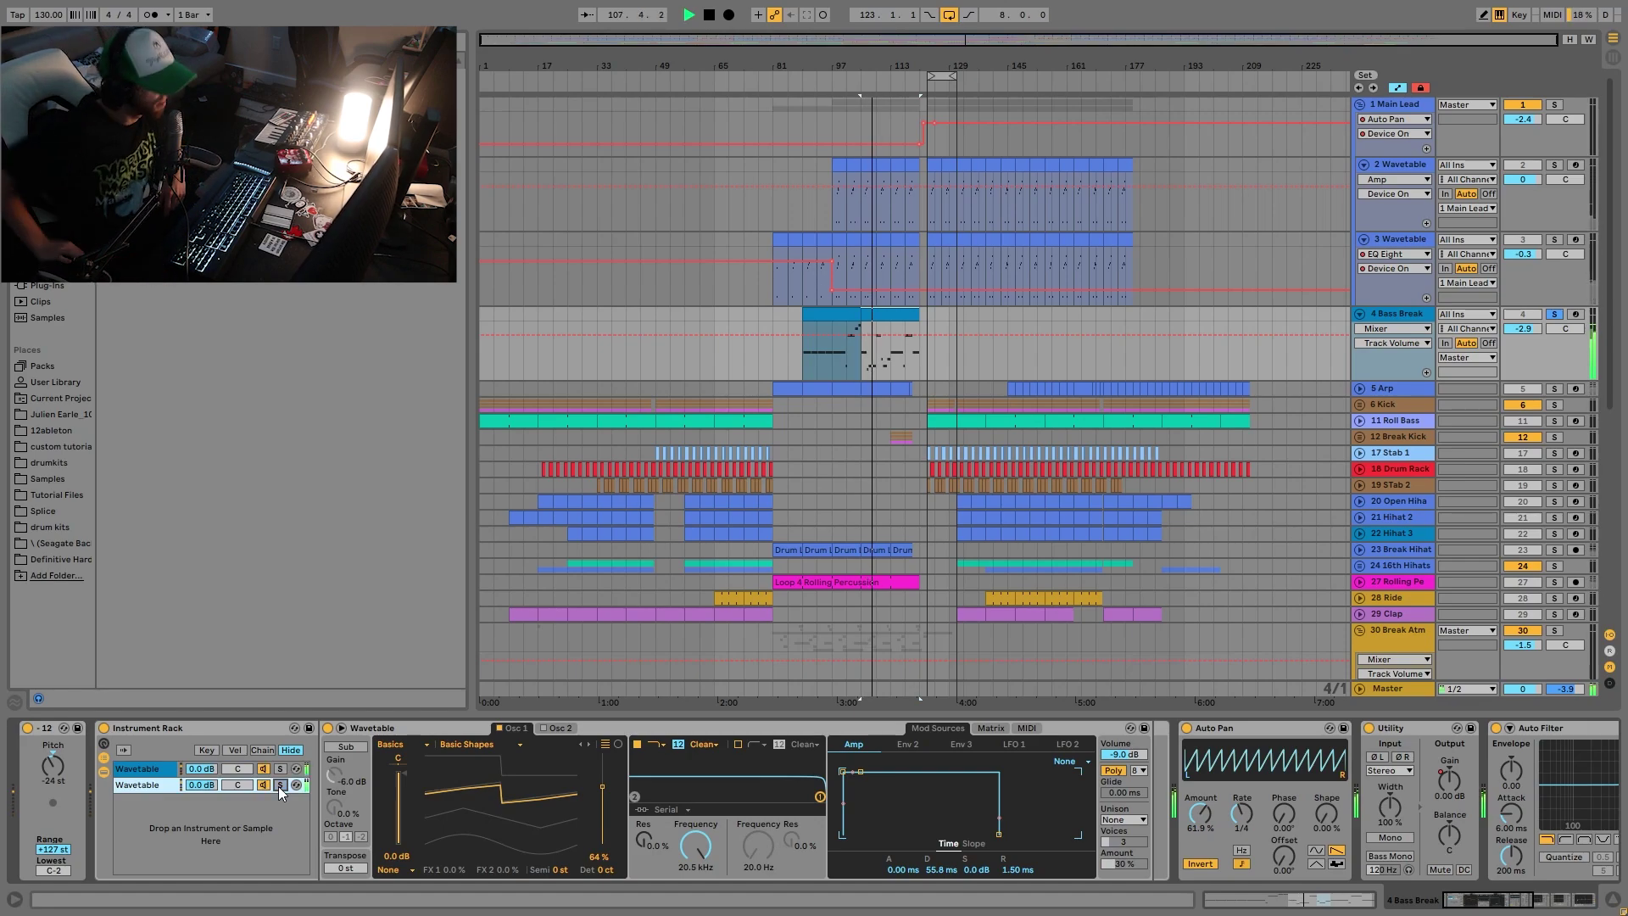
key(space)
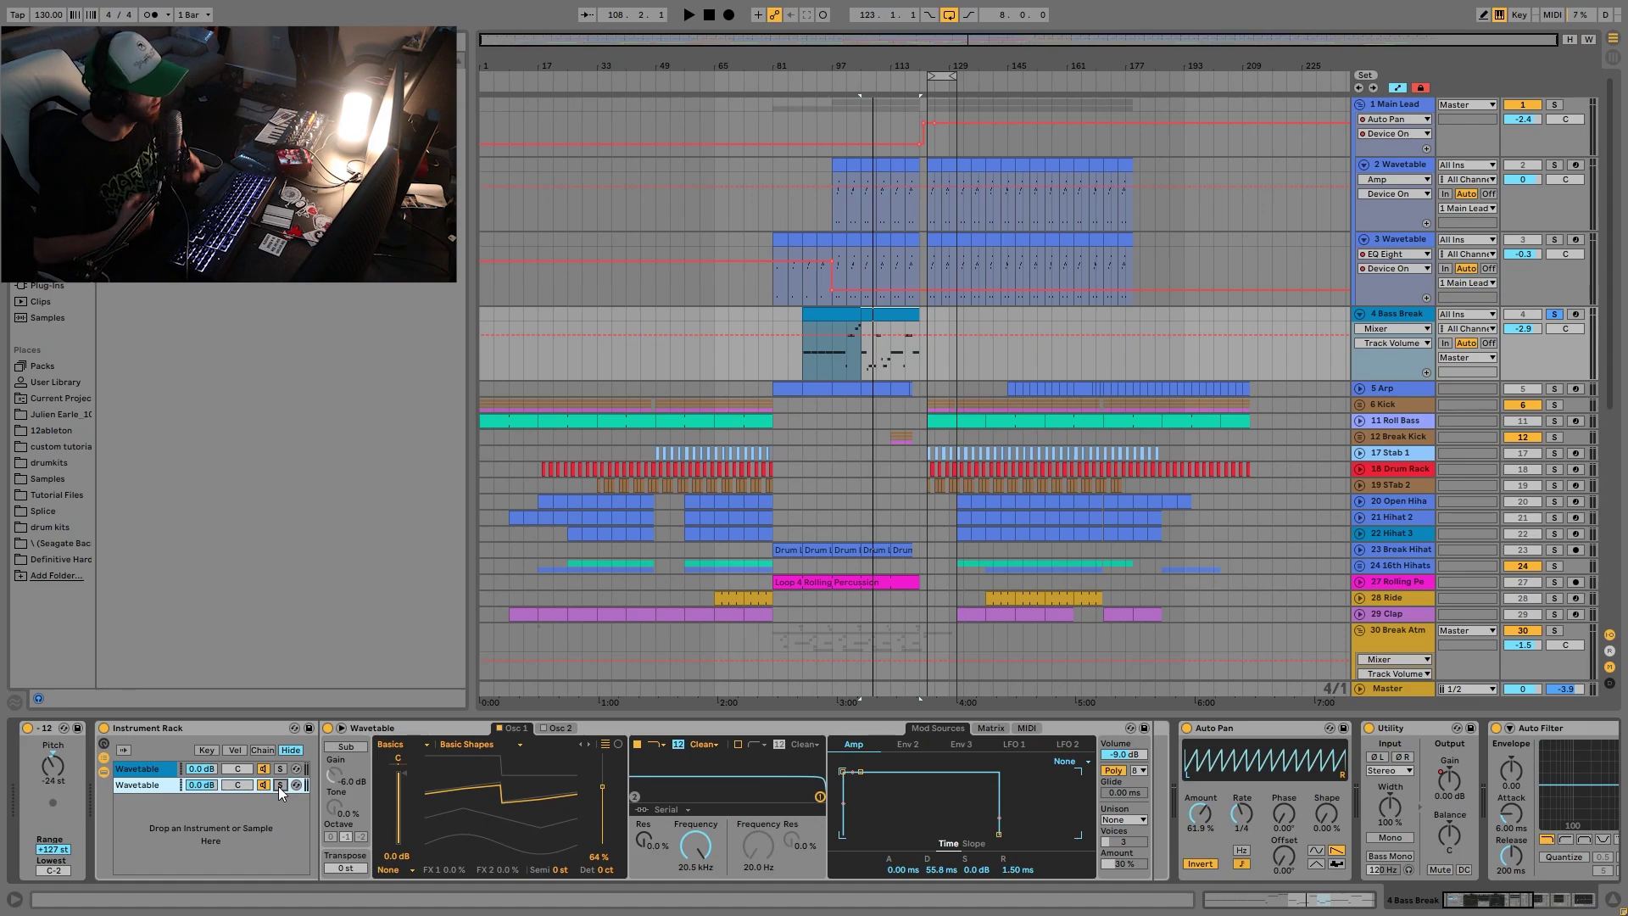
key(space)
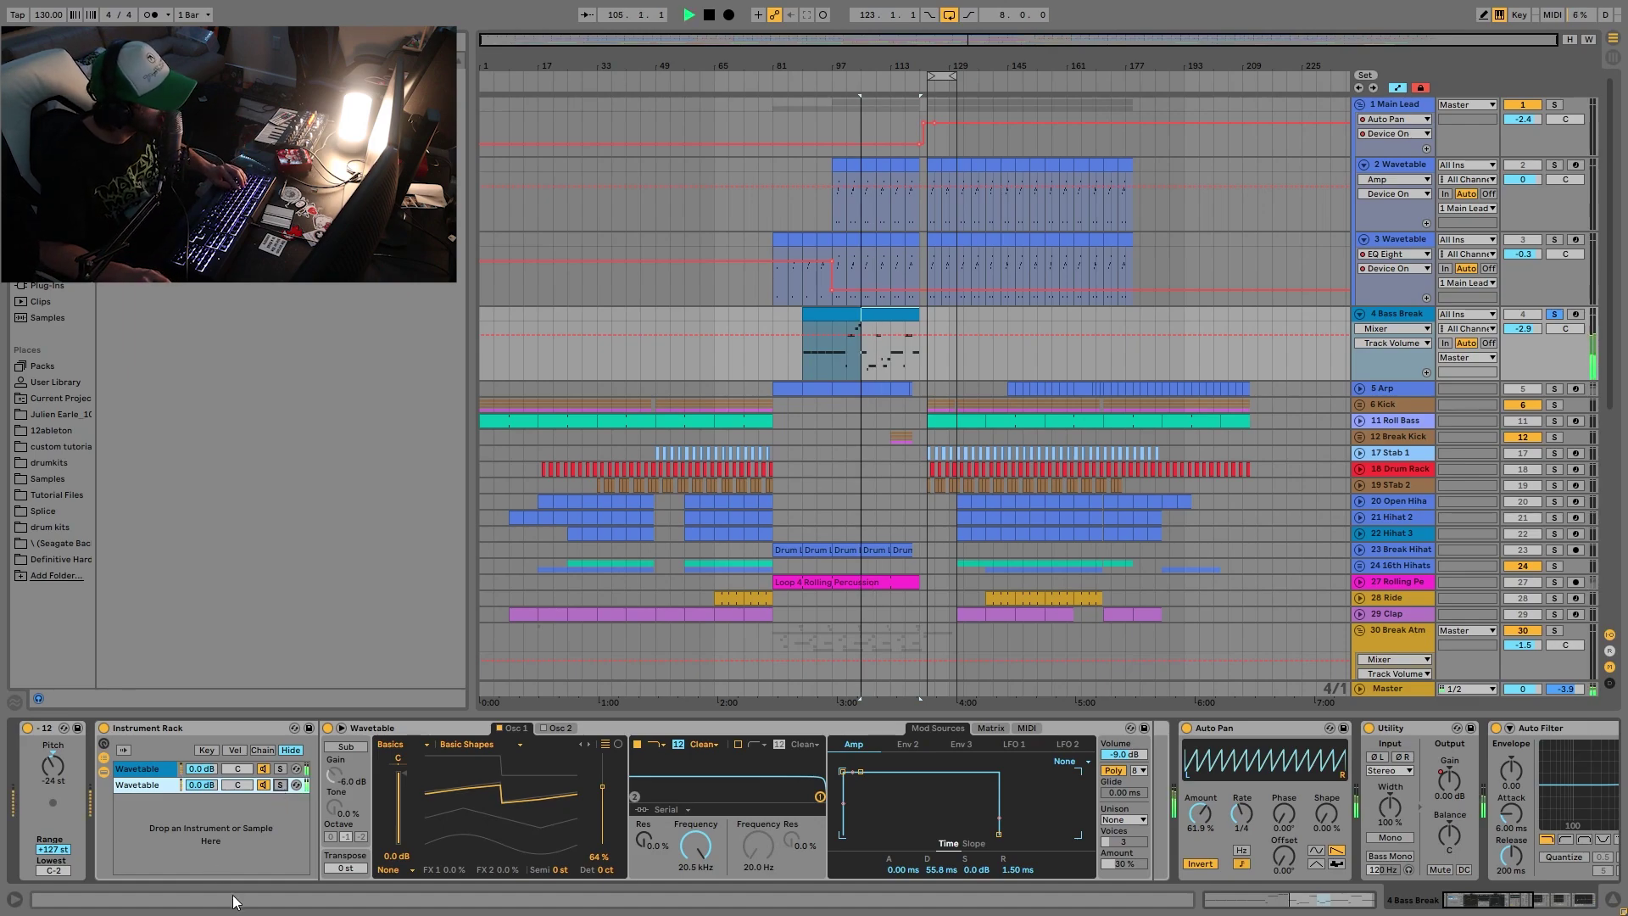
Audition Bass Break from bar 105, briefly turning its track solo off to hear it in the full mix and soloing it again.
key(space)
scroll(668, 865, right, 5)
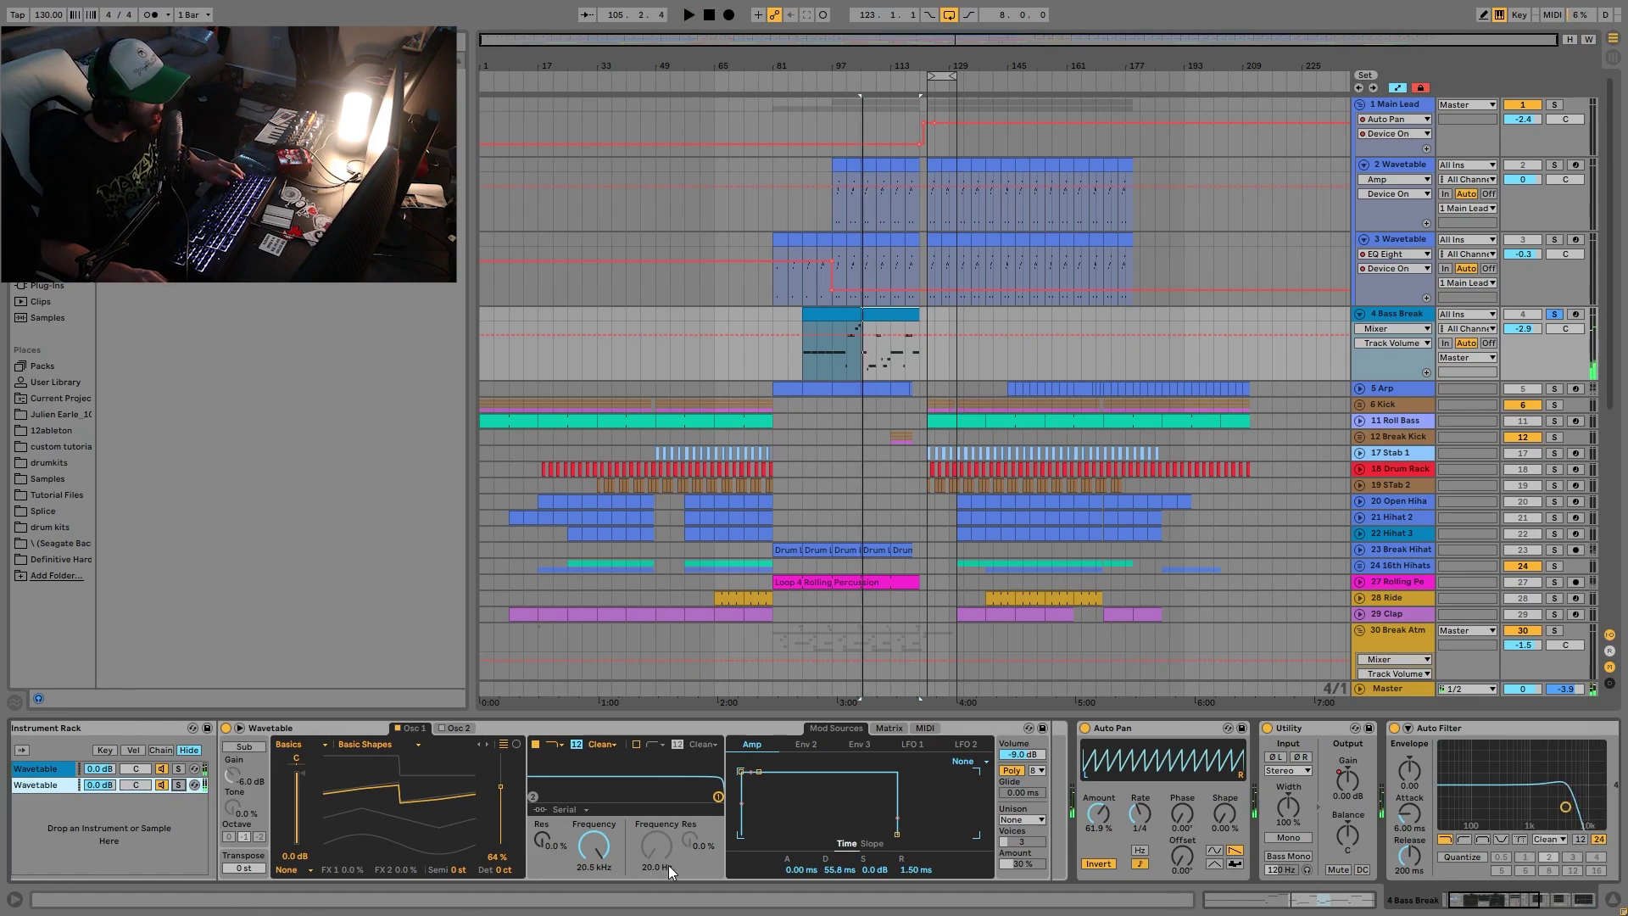
key(space)
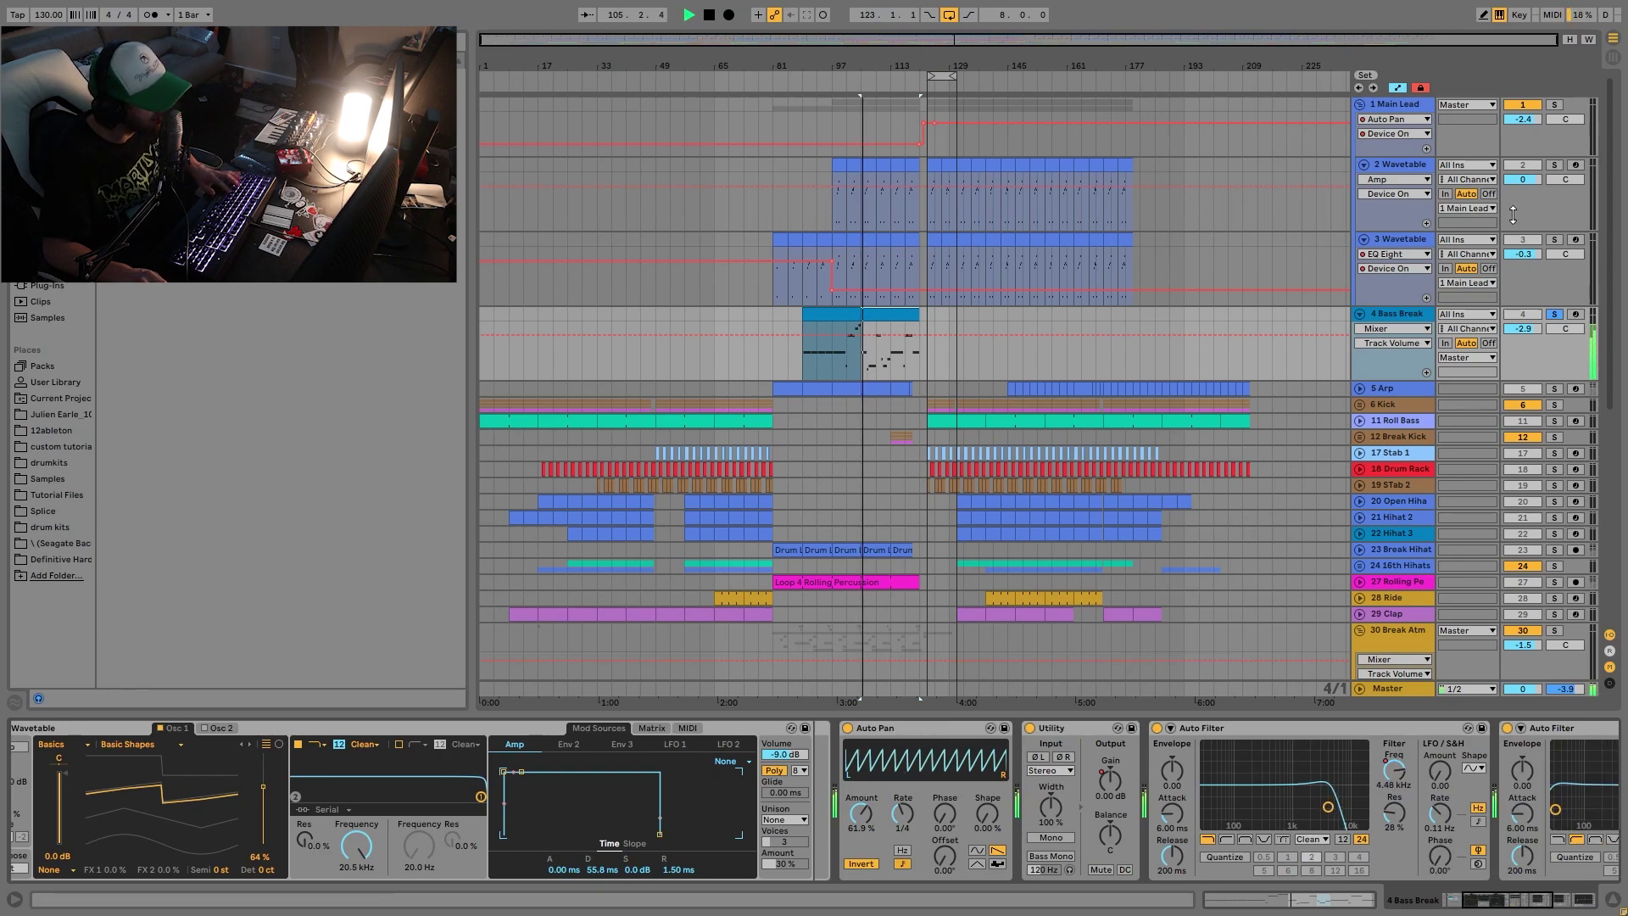
click(1556, 315)
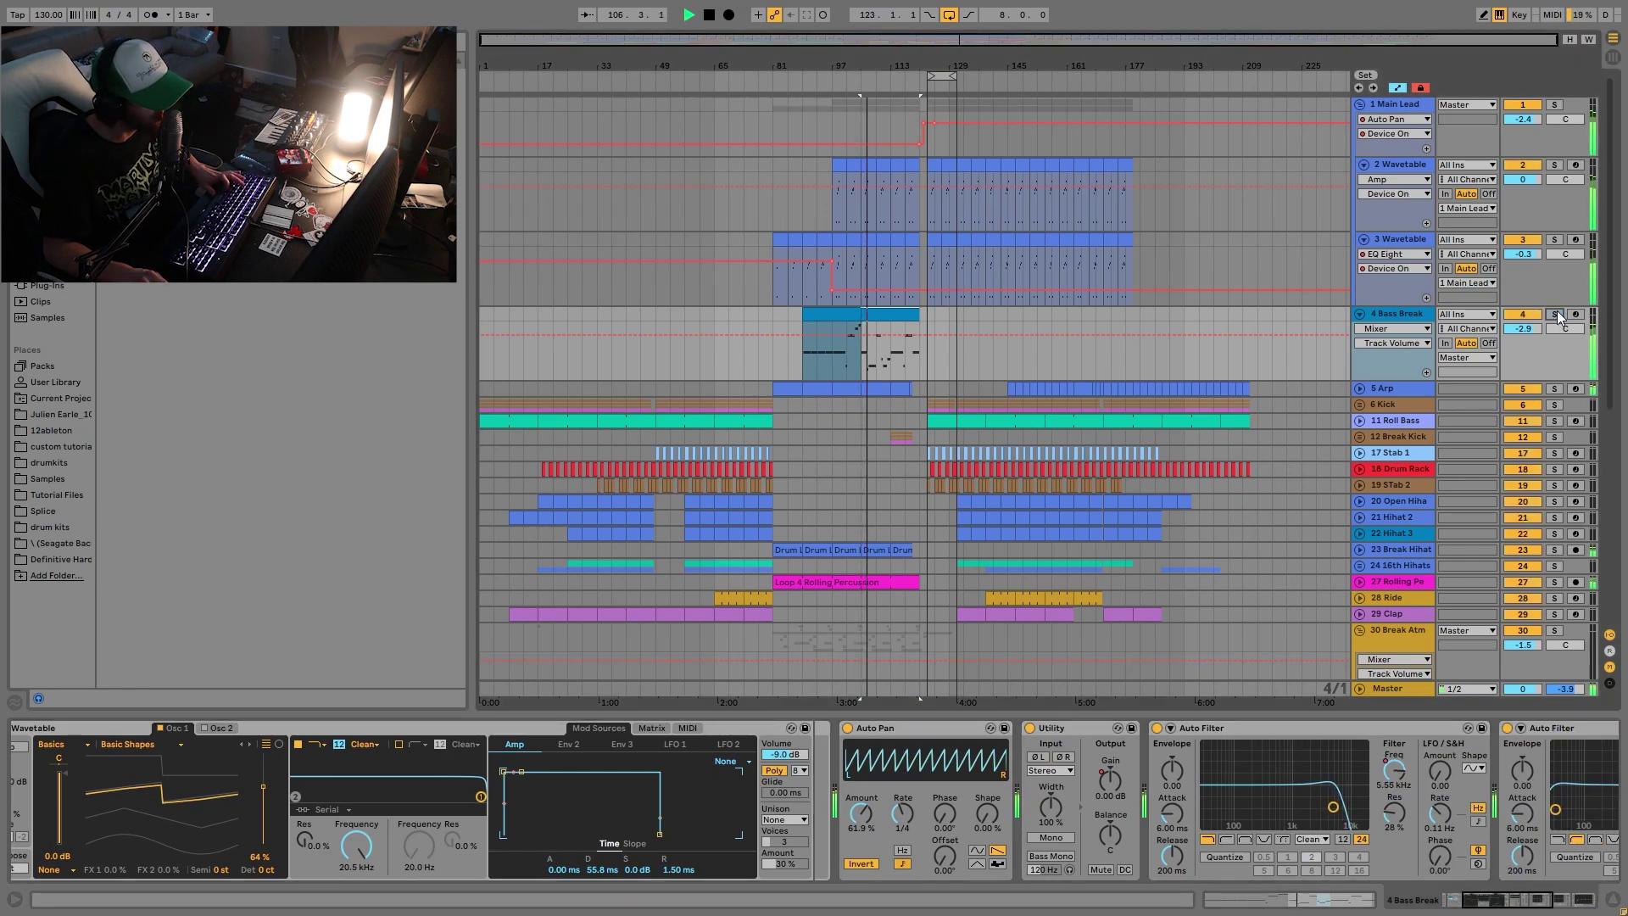
click(1554, 314)
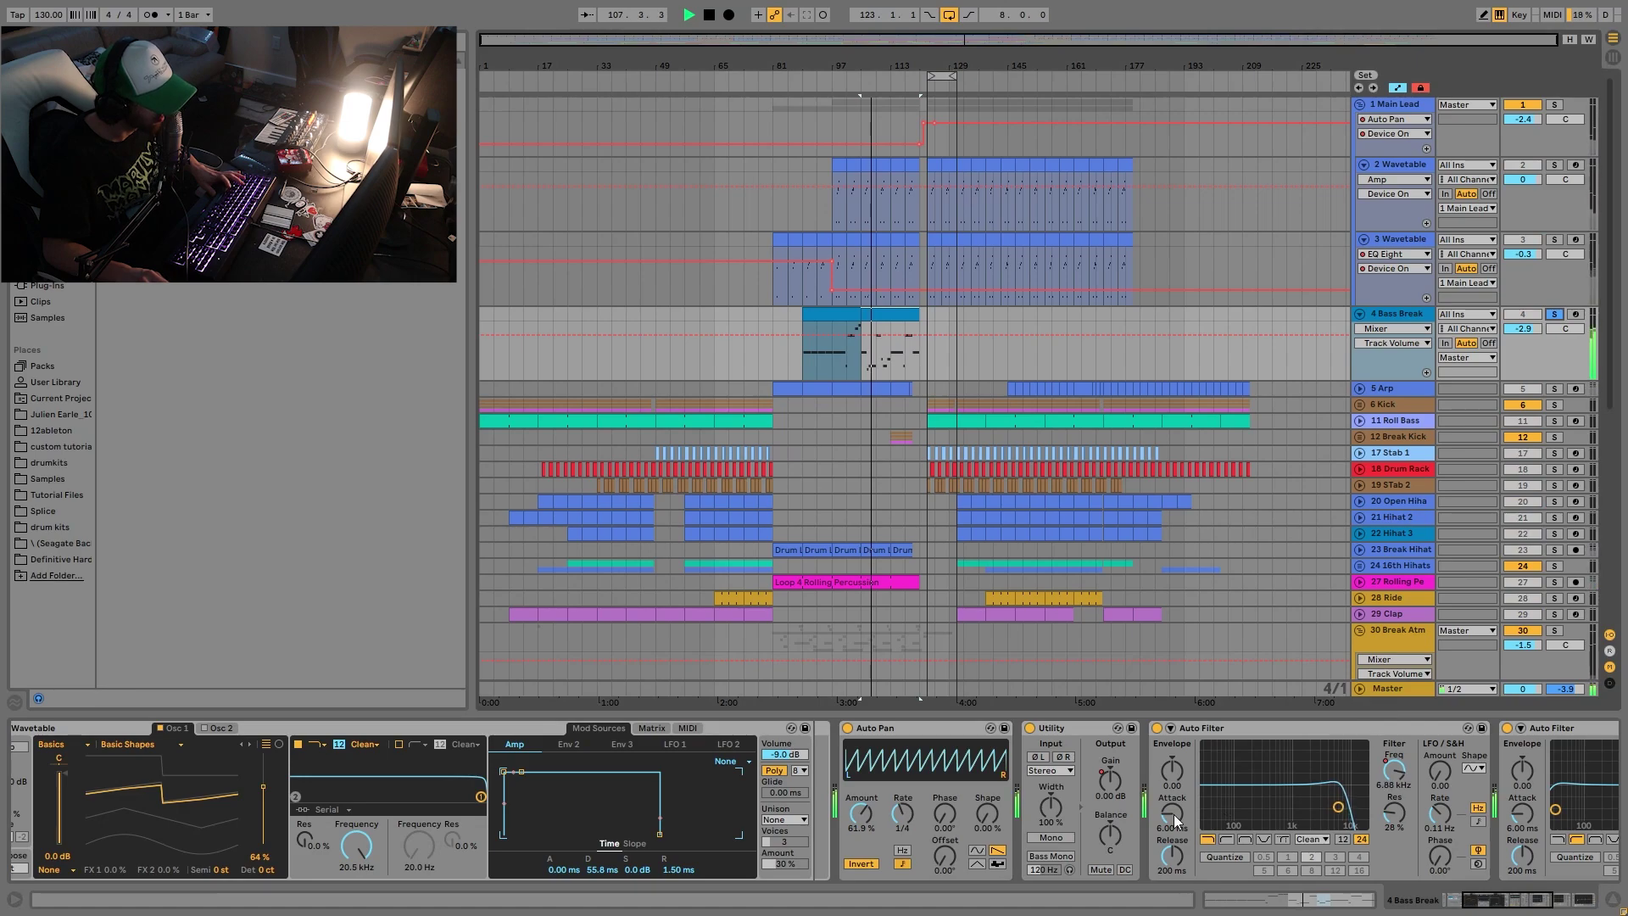
Show Bass Break's automation for the Utility gain, the first Auto Filter's frequency and the second Auto Filter's frequency, one after another.
click(1101, 787)
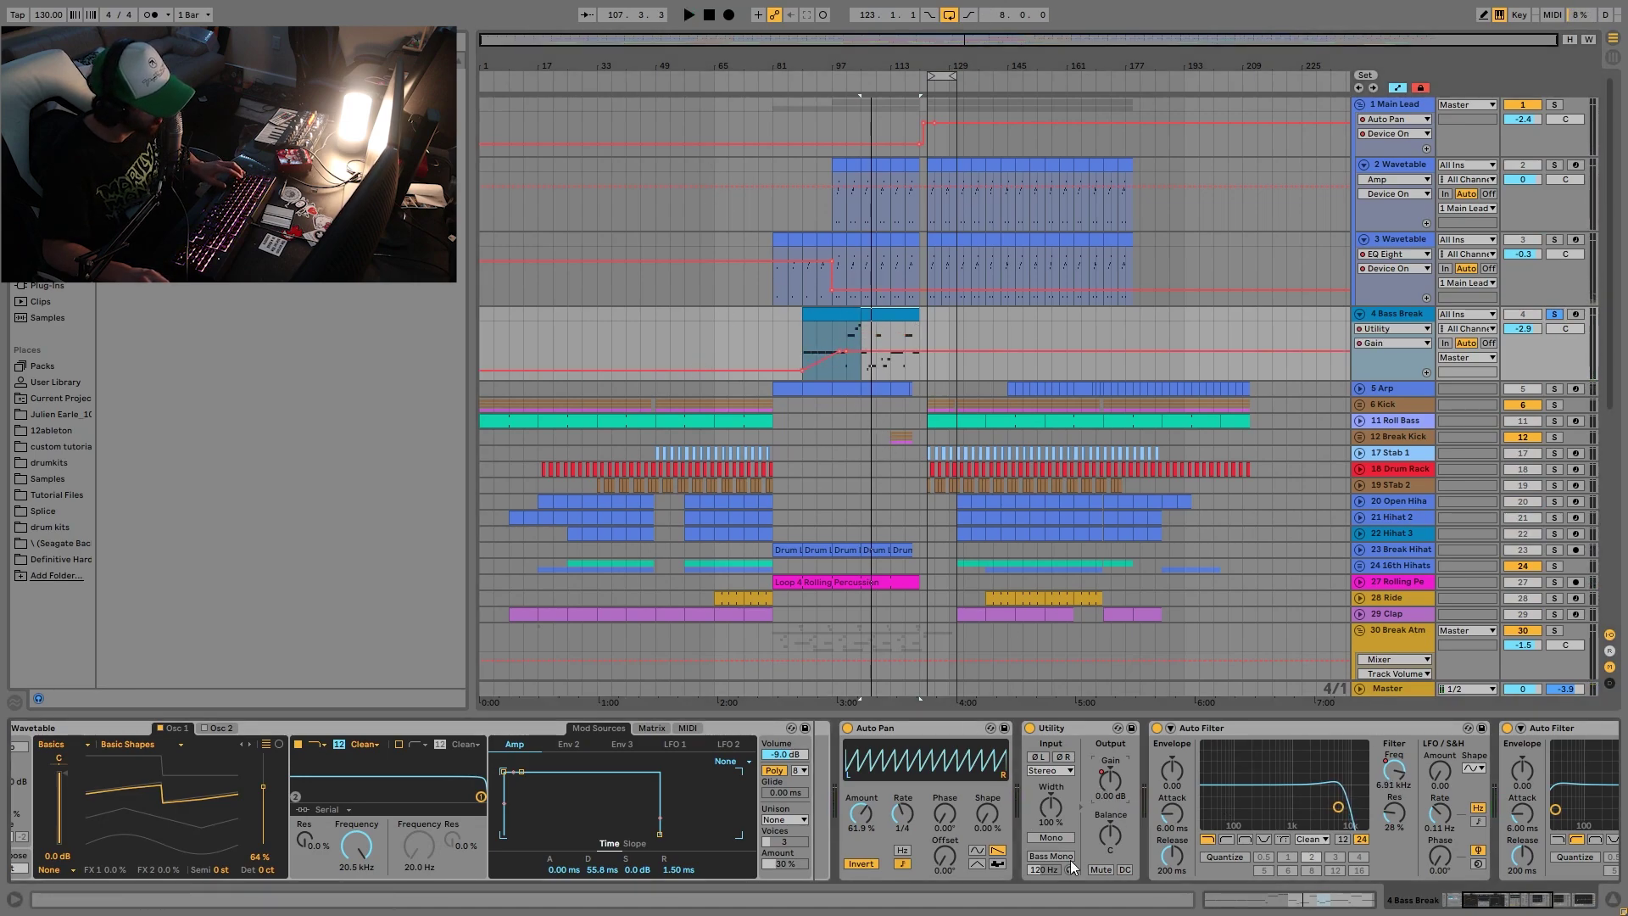
scroll(1077, 839, right, 6)
scroll(1091, 820, right, 2)
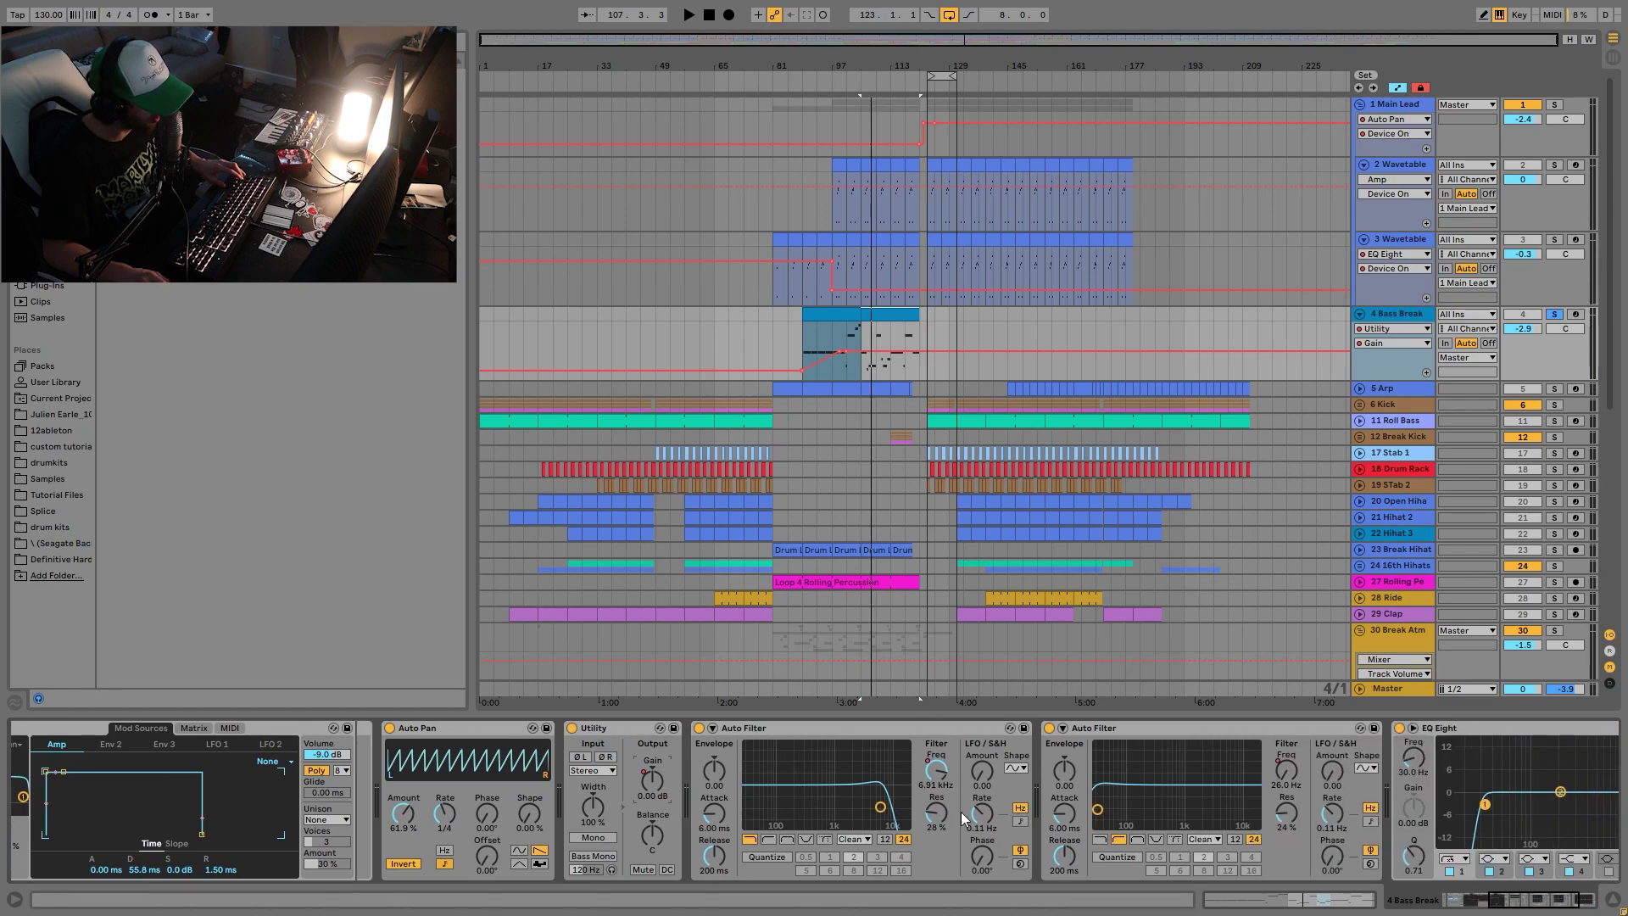
click(929, 785)
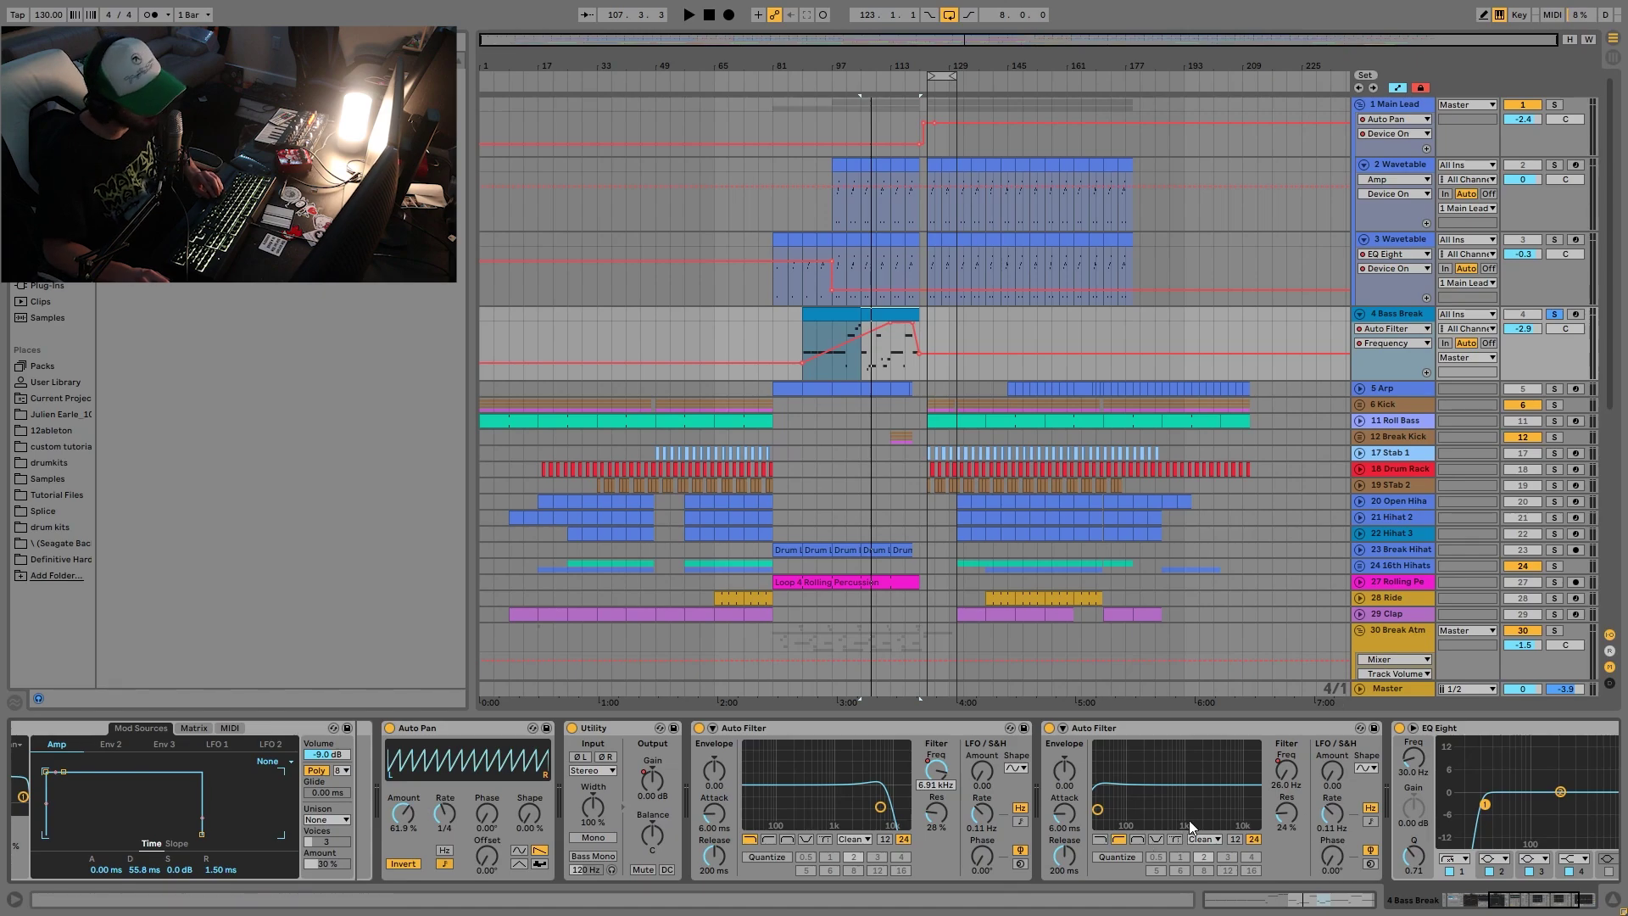
click(1282, 784)
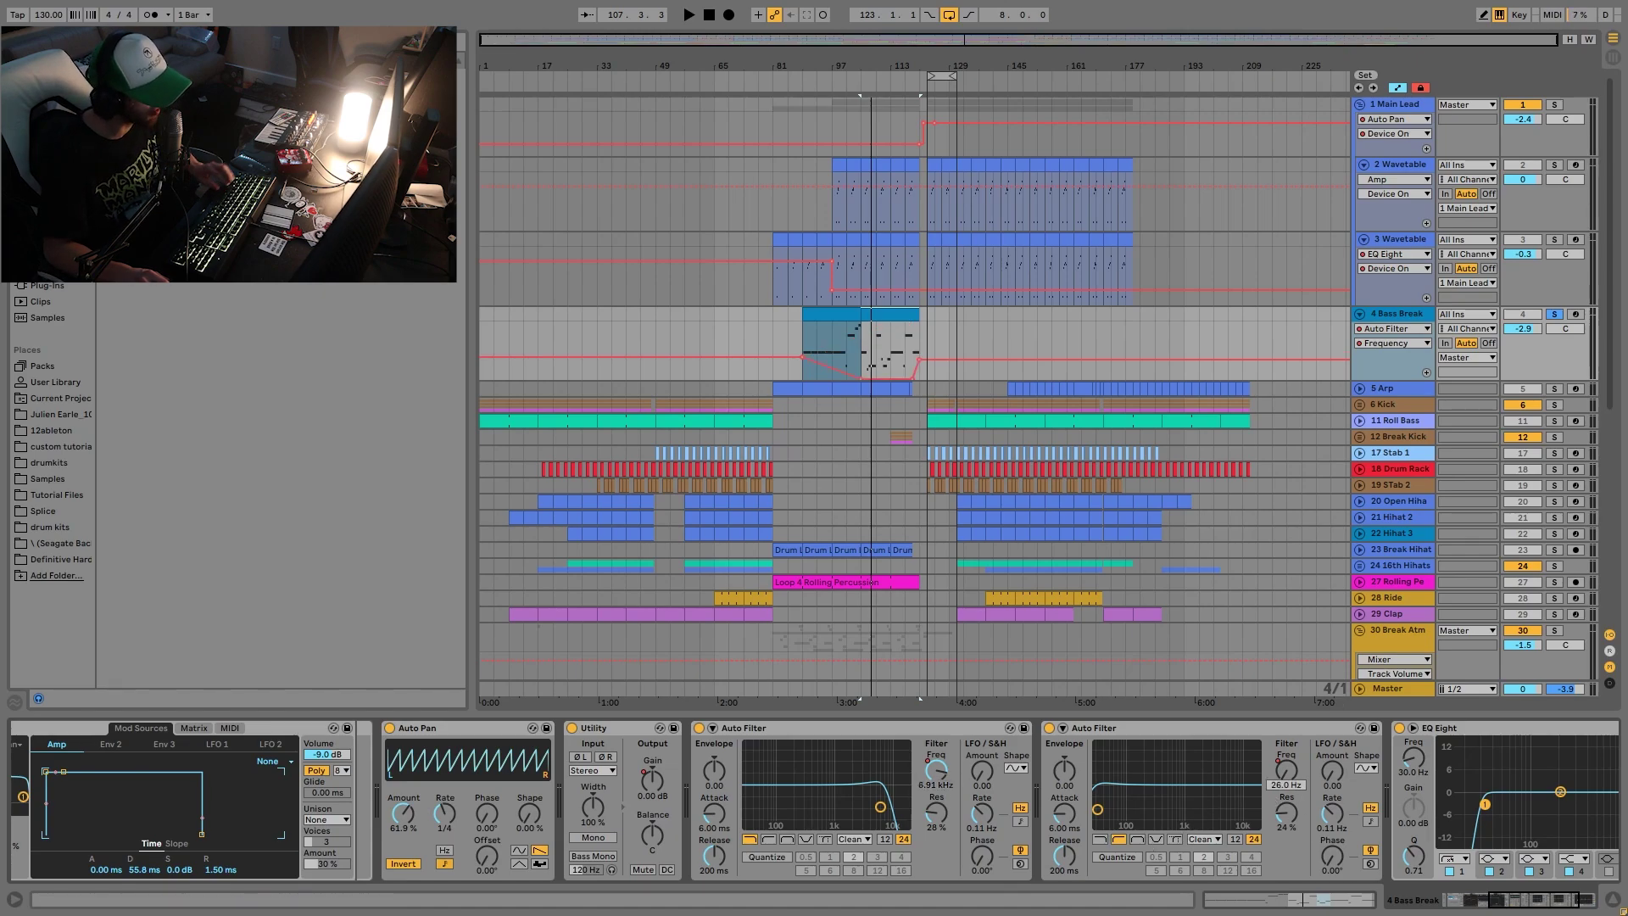
Audition the automated build-up of the Bass Break clip from bar 89, and again from bar 93.
click(801, 334)
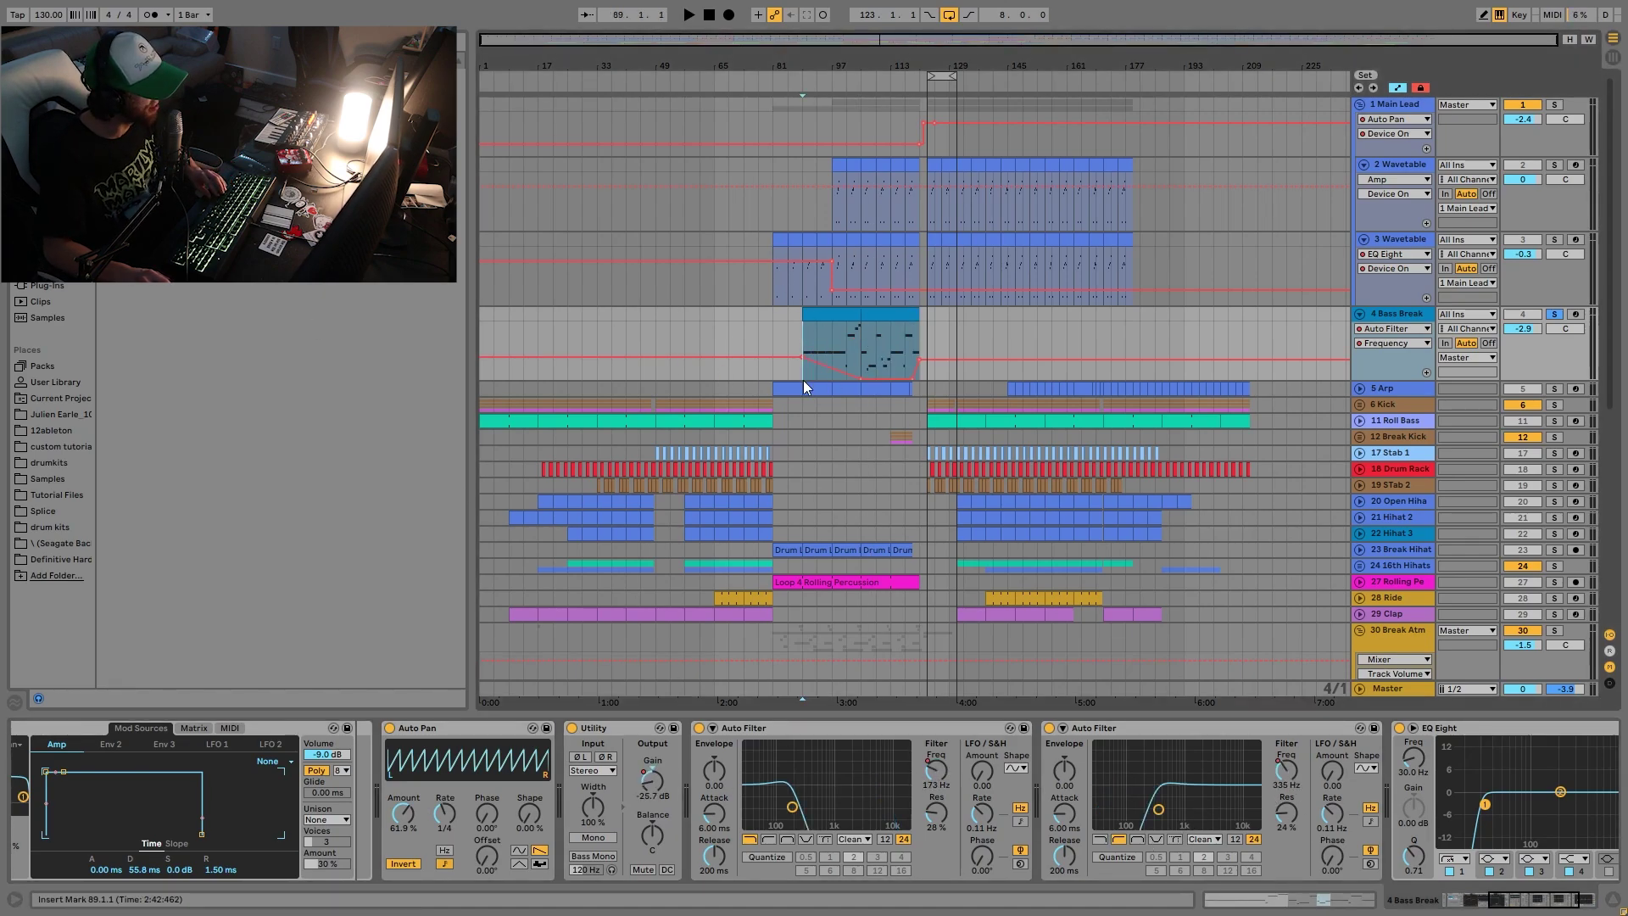
key(space)
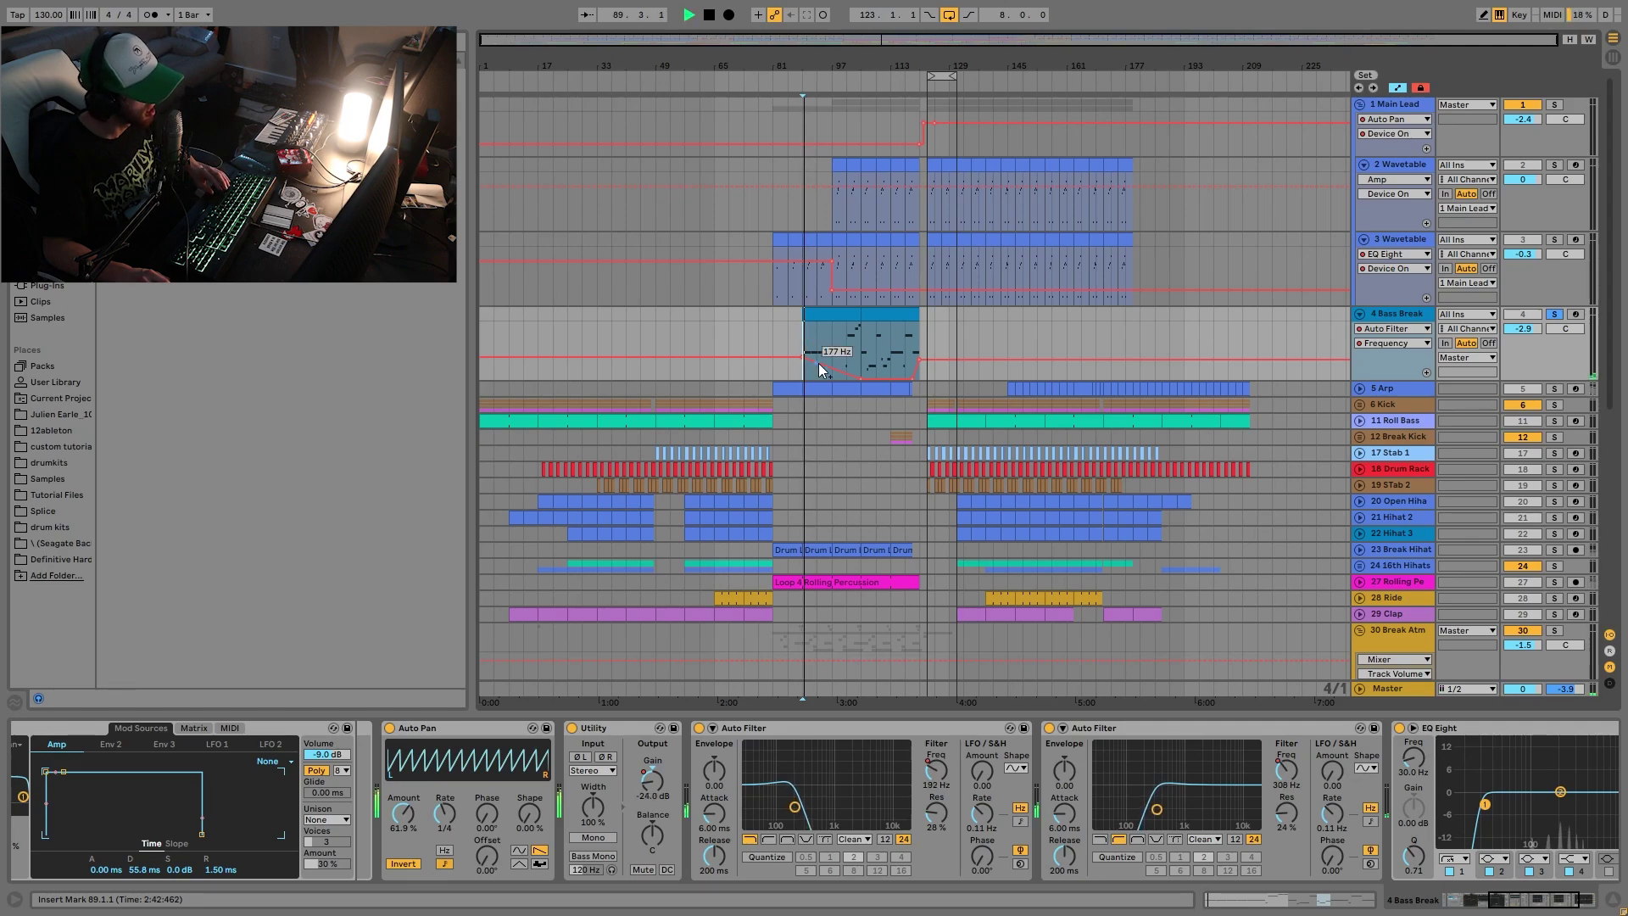
click(832, 339)
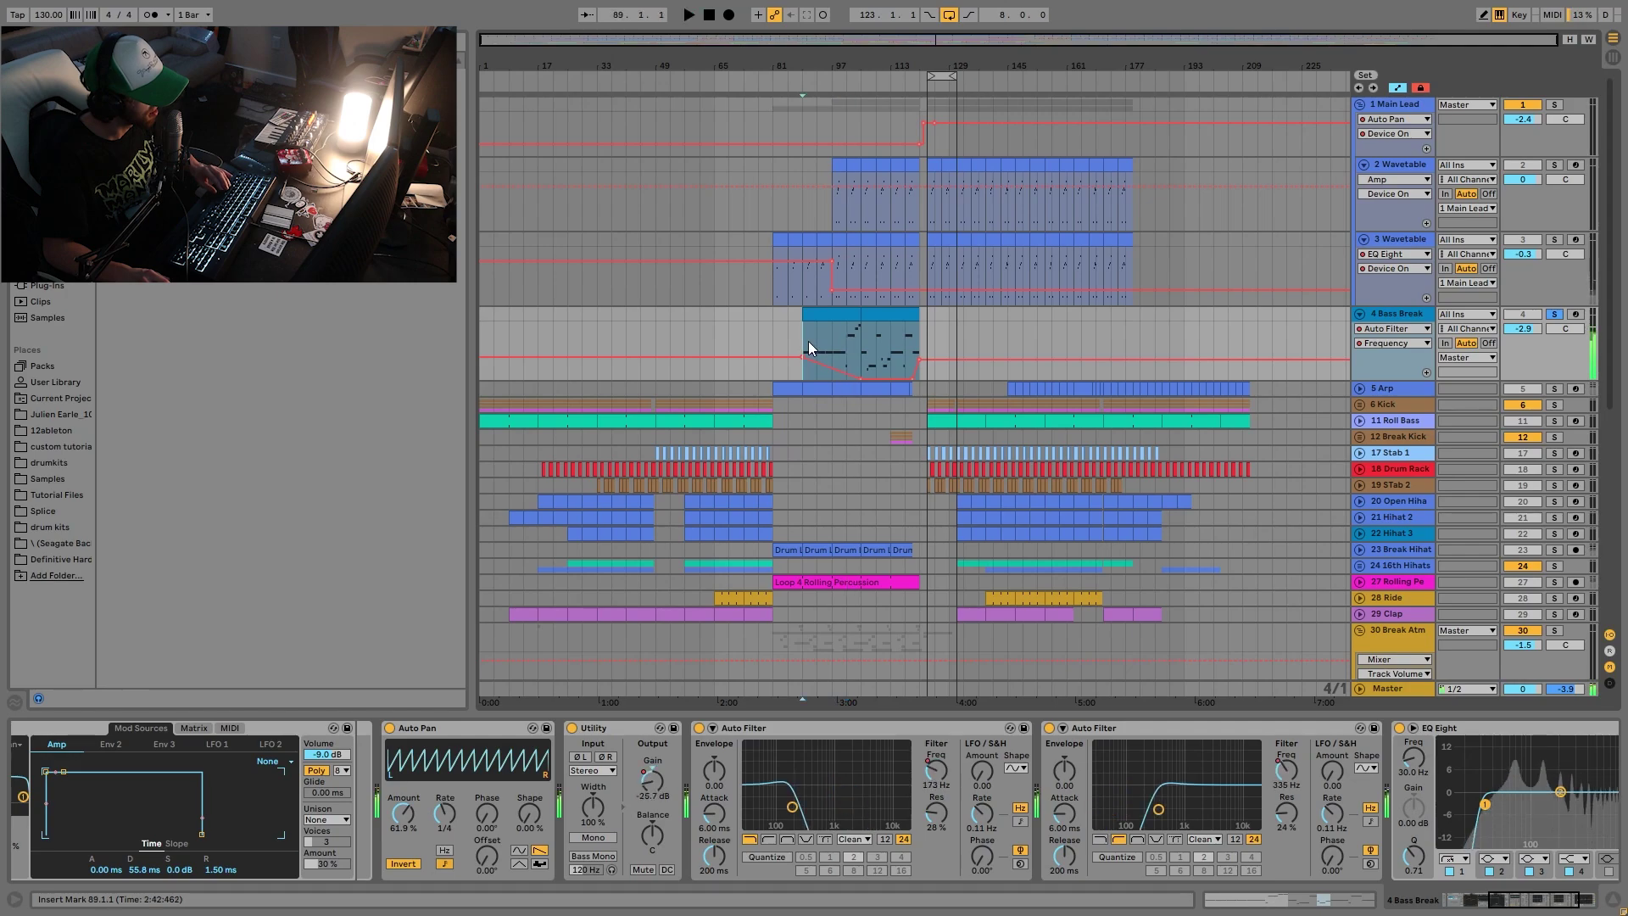
click(807, 341)
click(815, 344)
key(space)
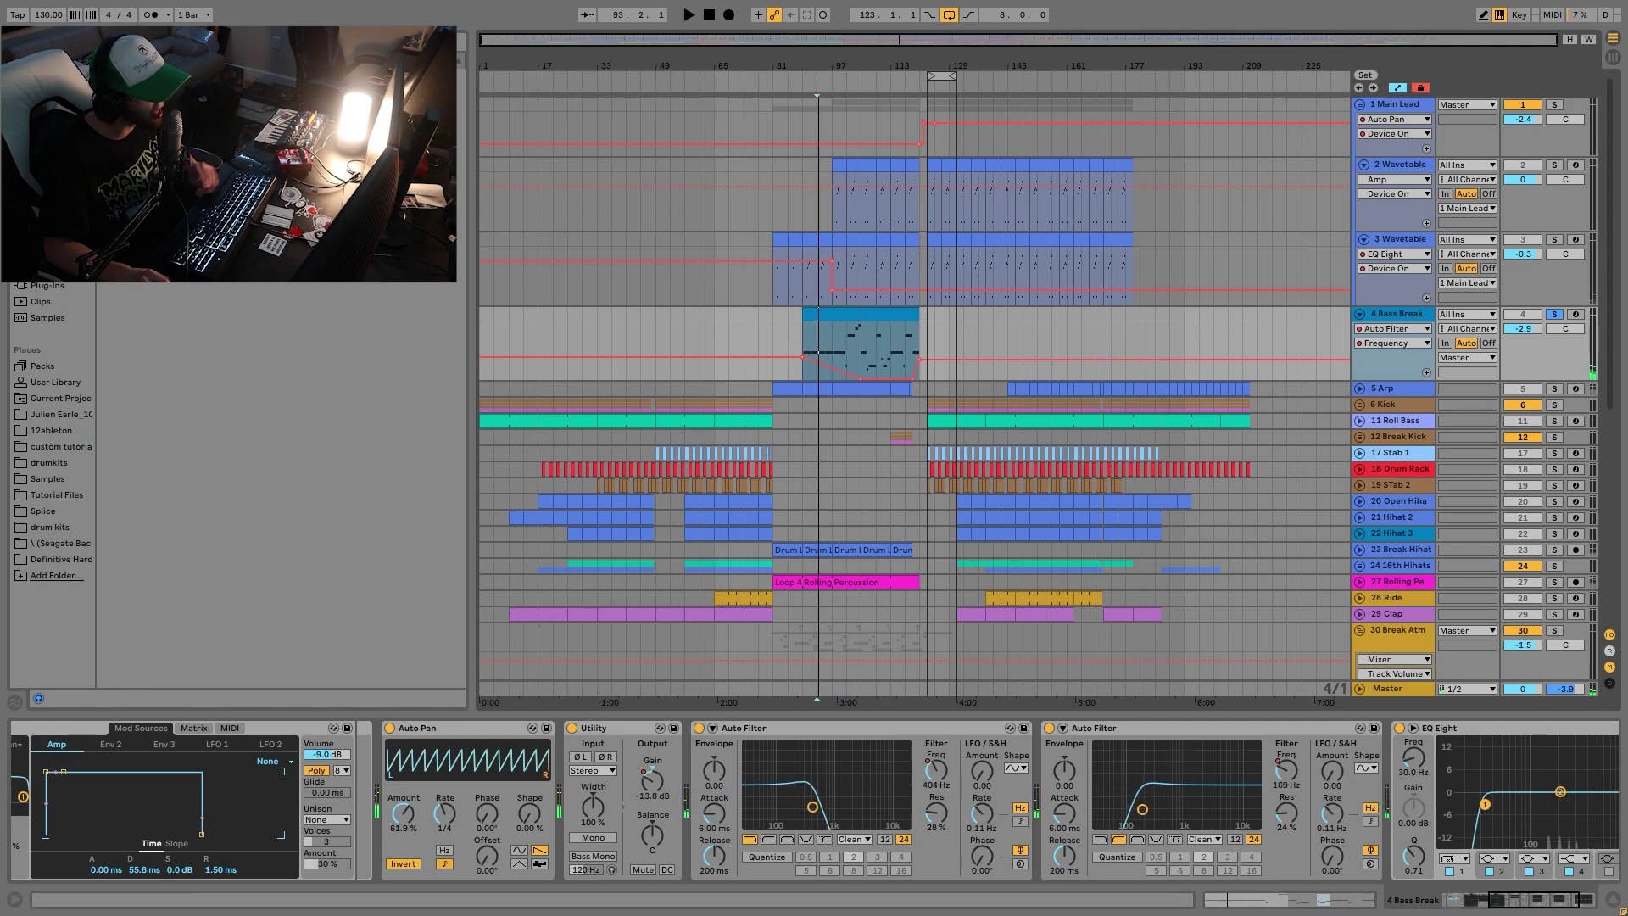
Bypass the second Auto Filter while playing from bar 93, switch it back on, and view the EQ Eight ending the chain.
click(1050, 727)
key(space)
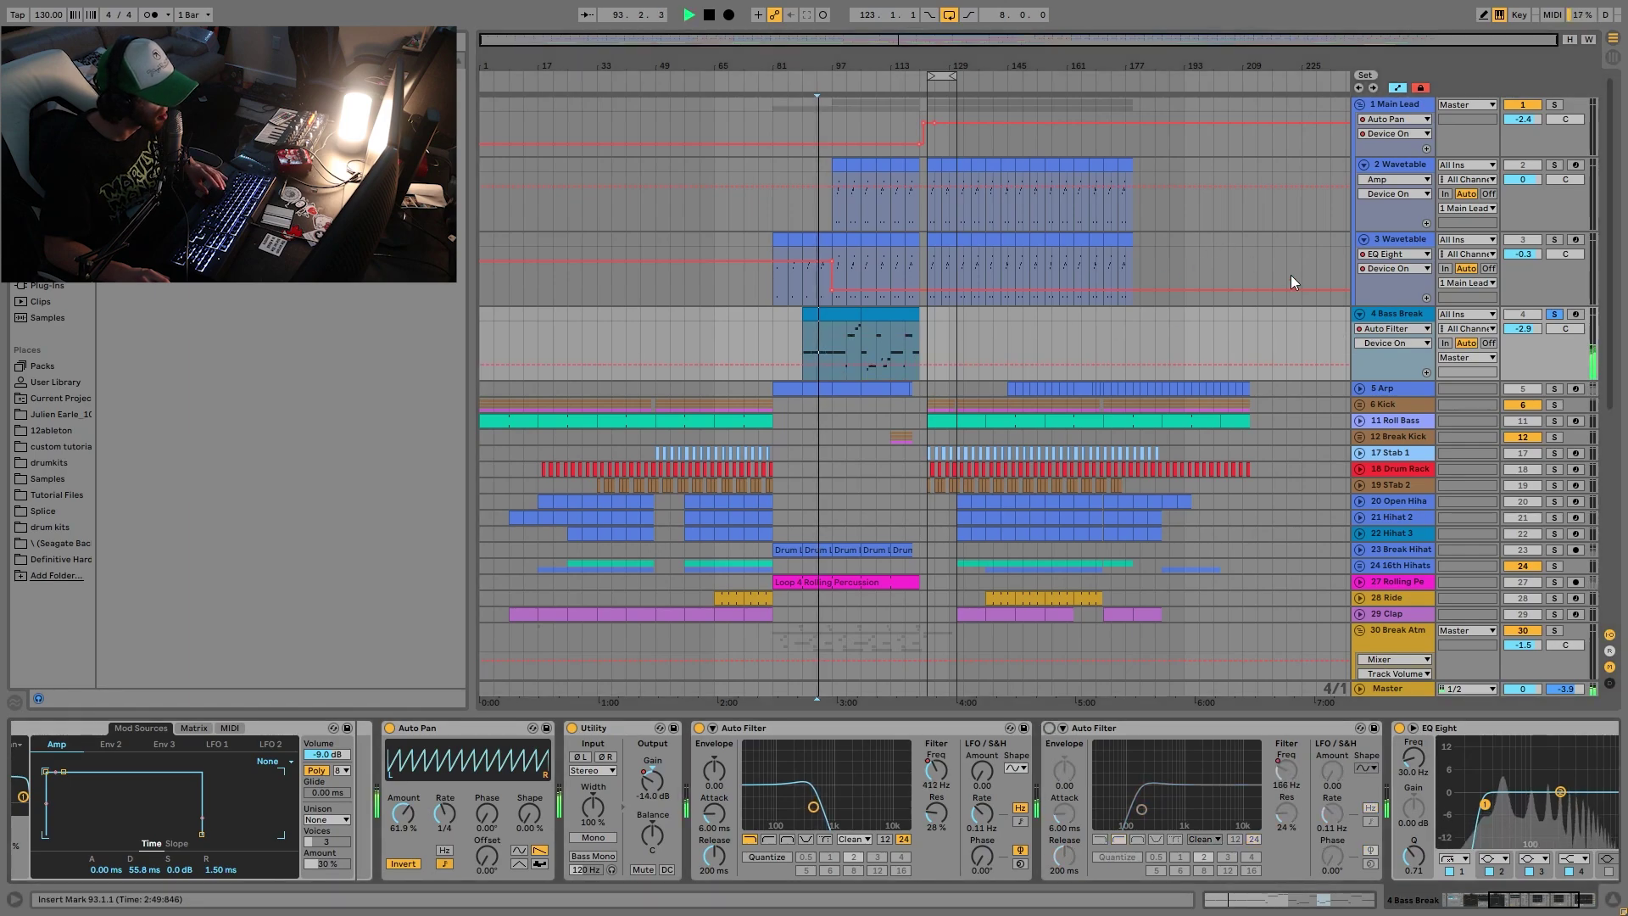
key(space)
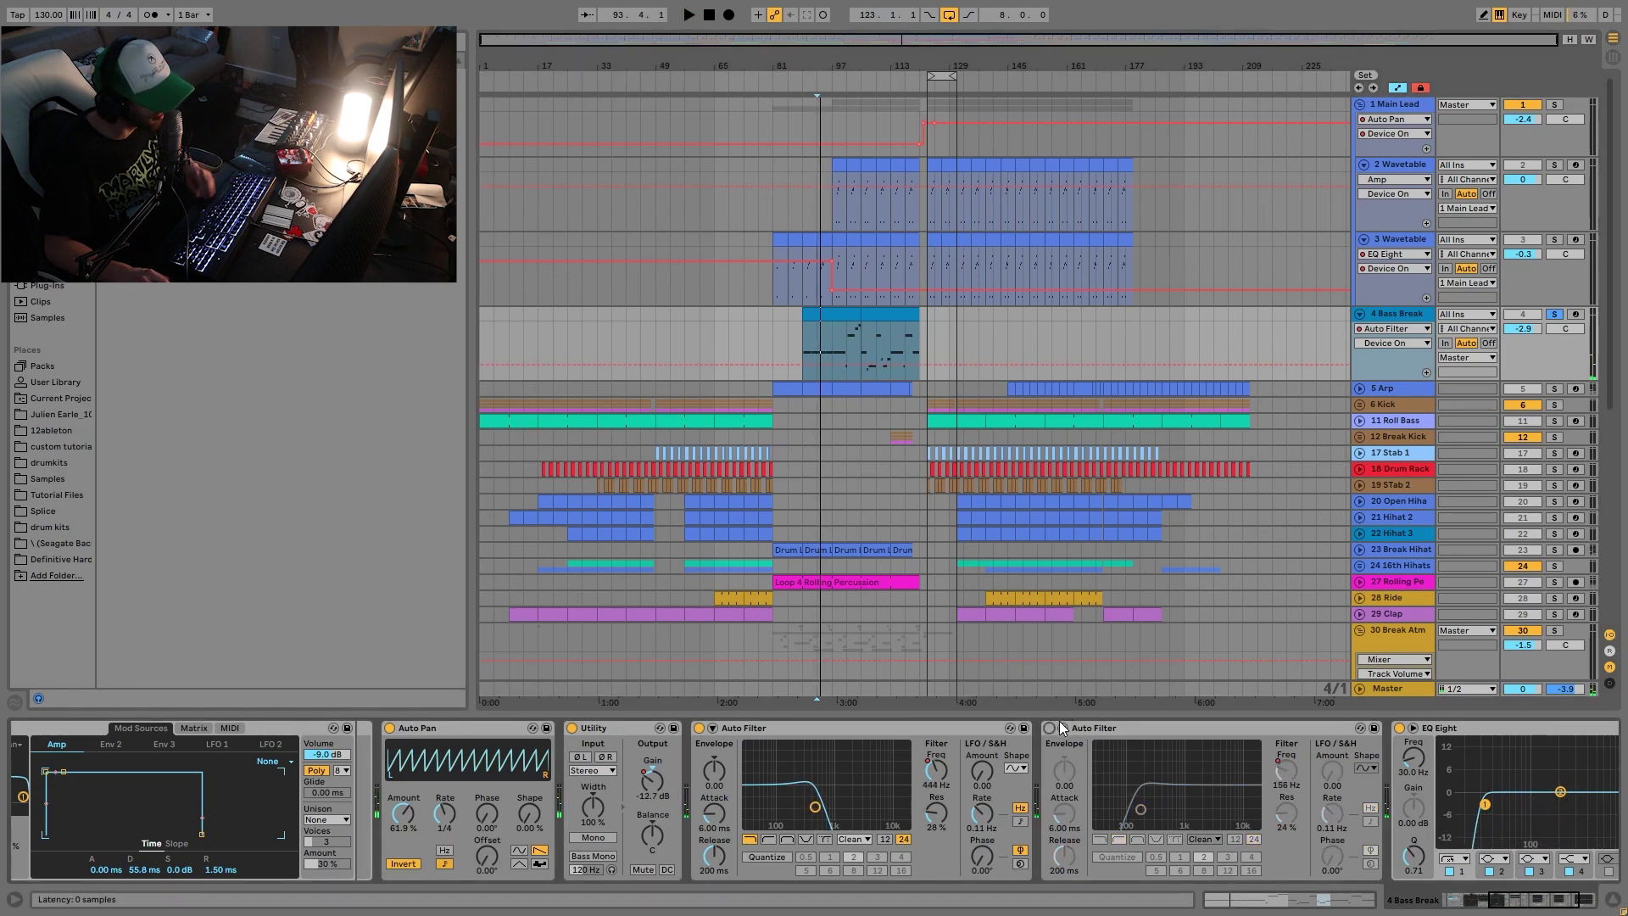
click(1050, 728)
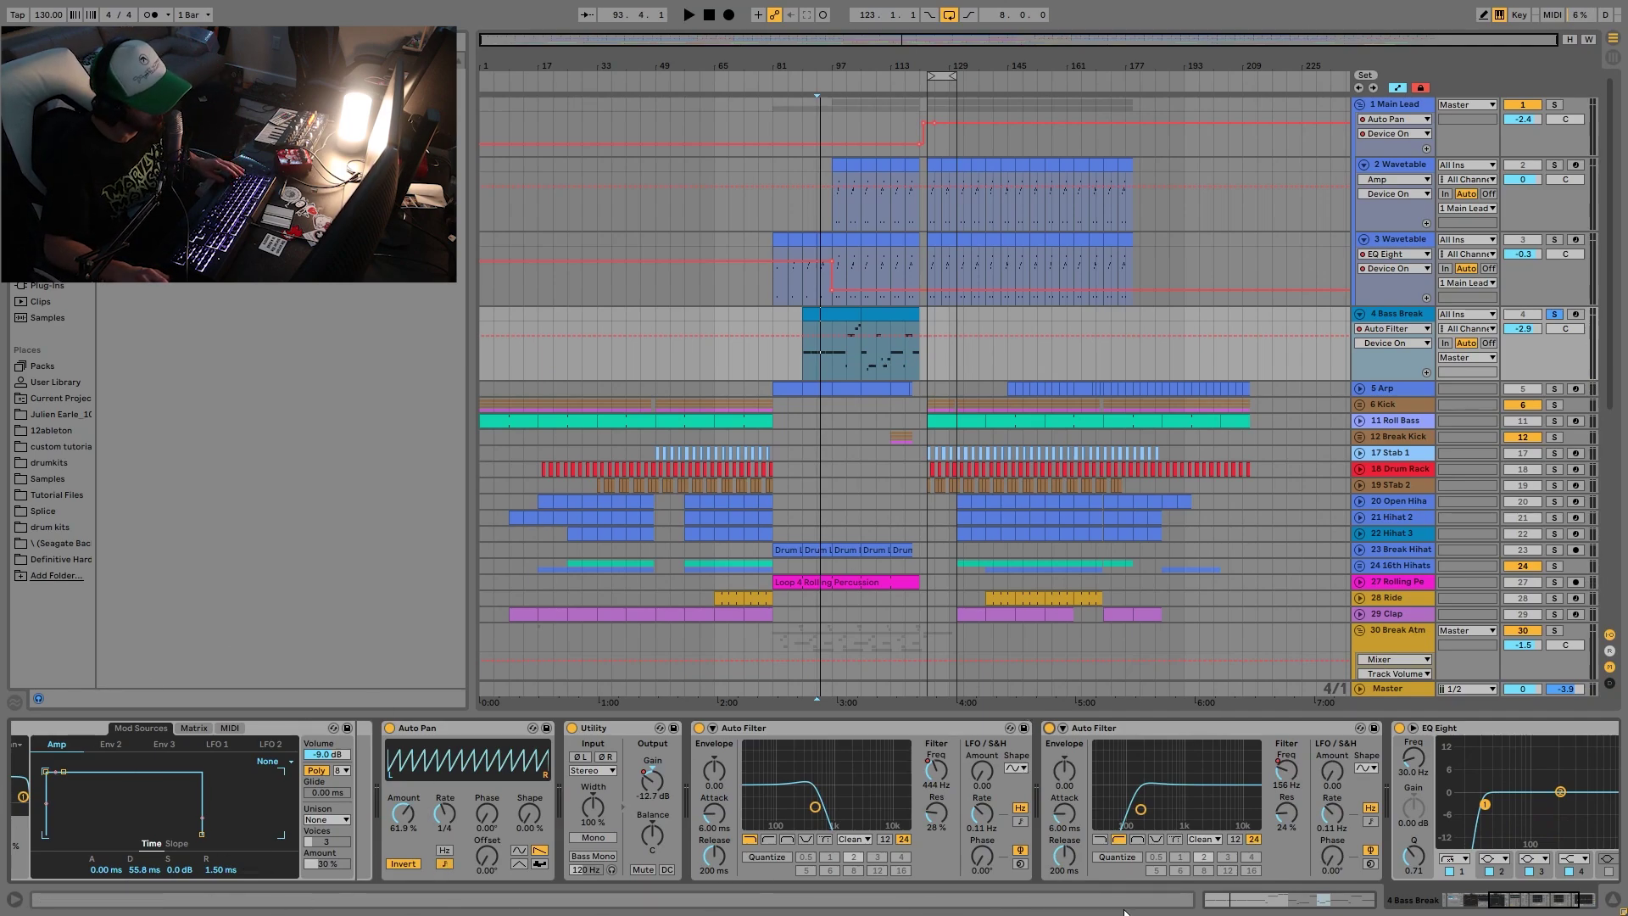
scroll(1395, 761, right, 5)
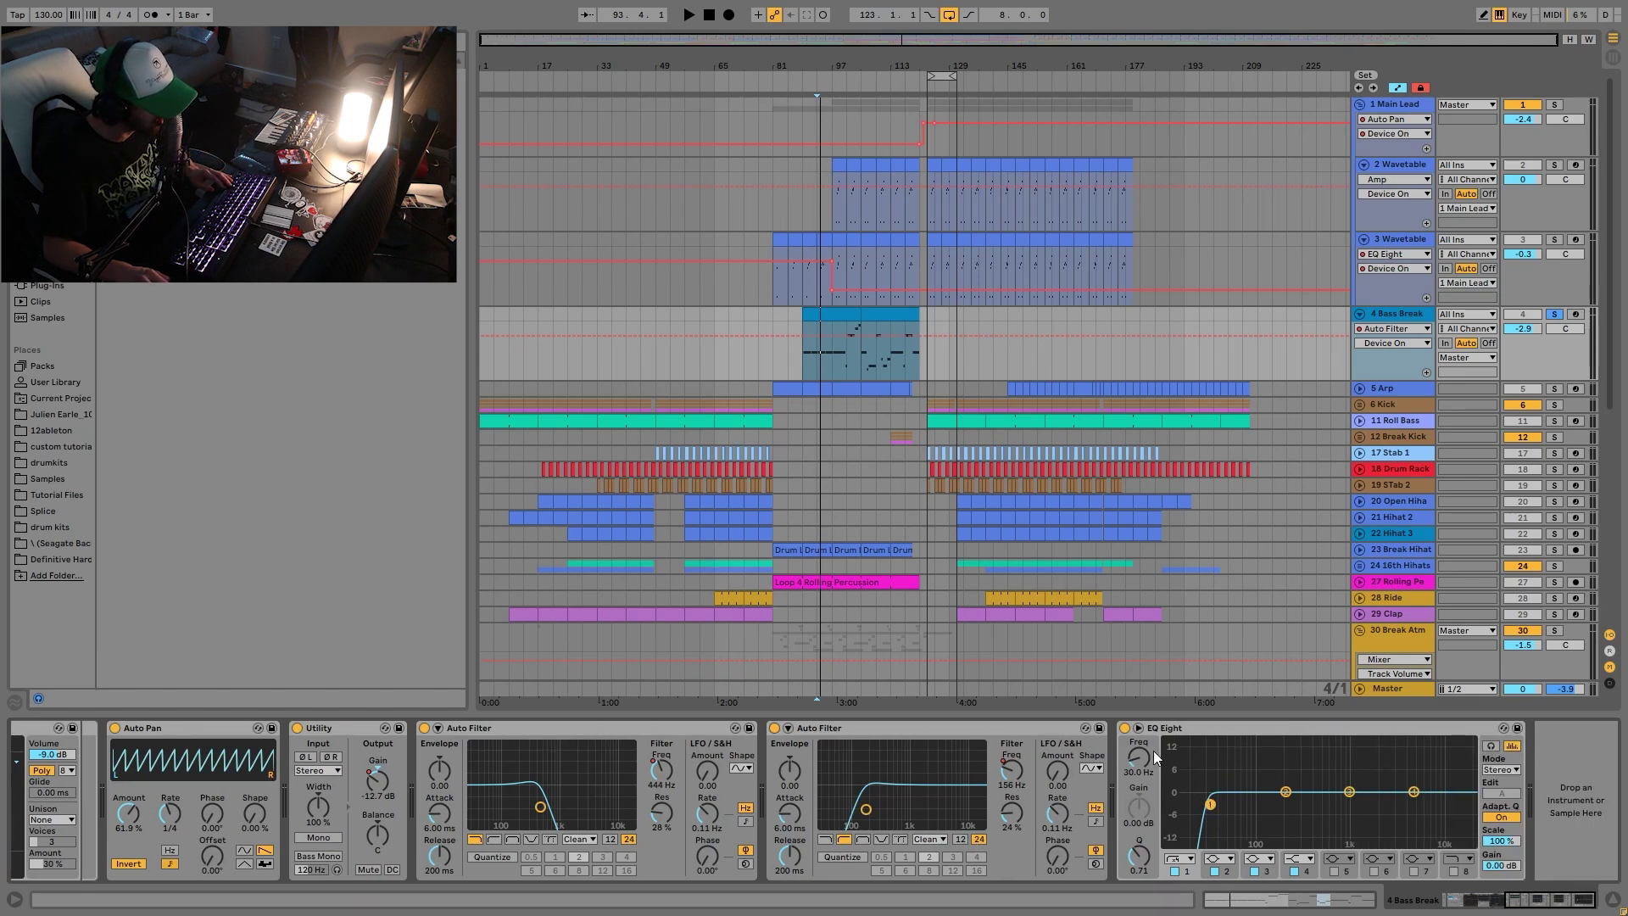
mouse_move(1033, 663)
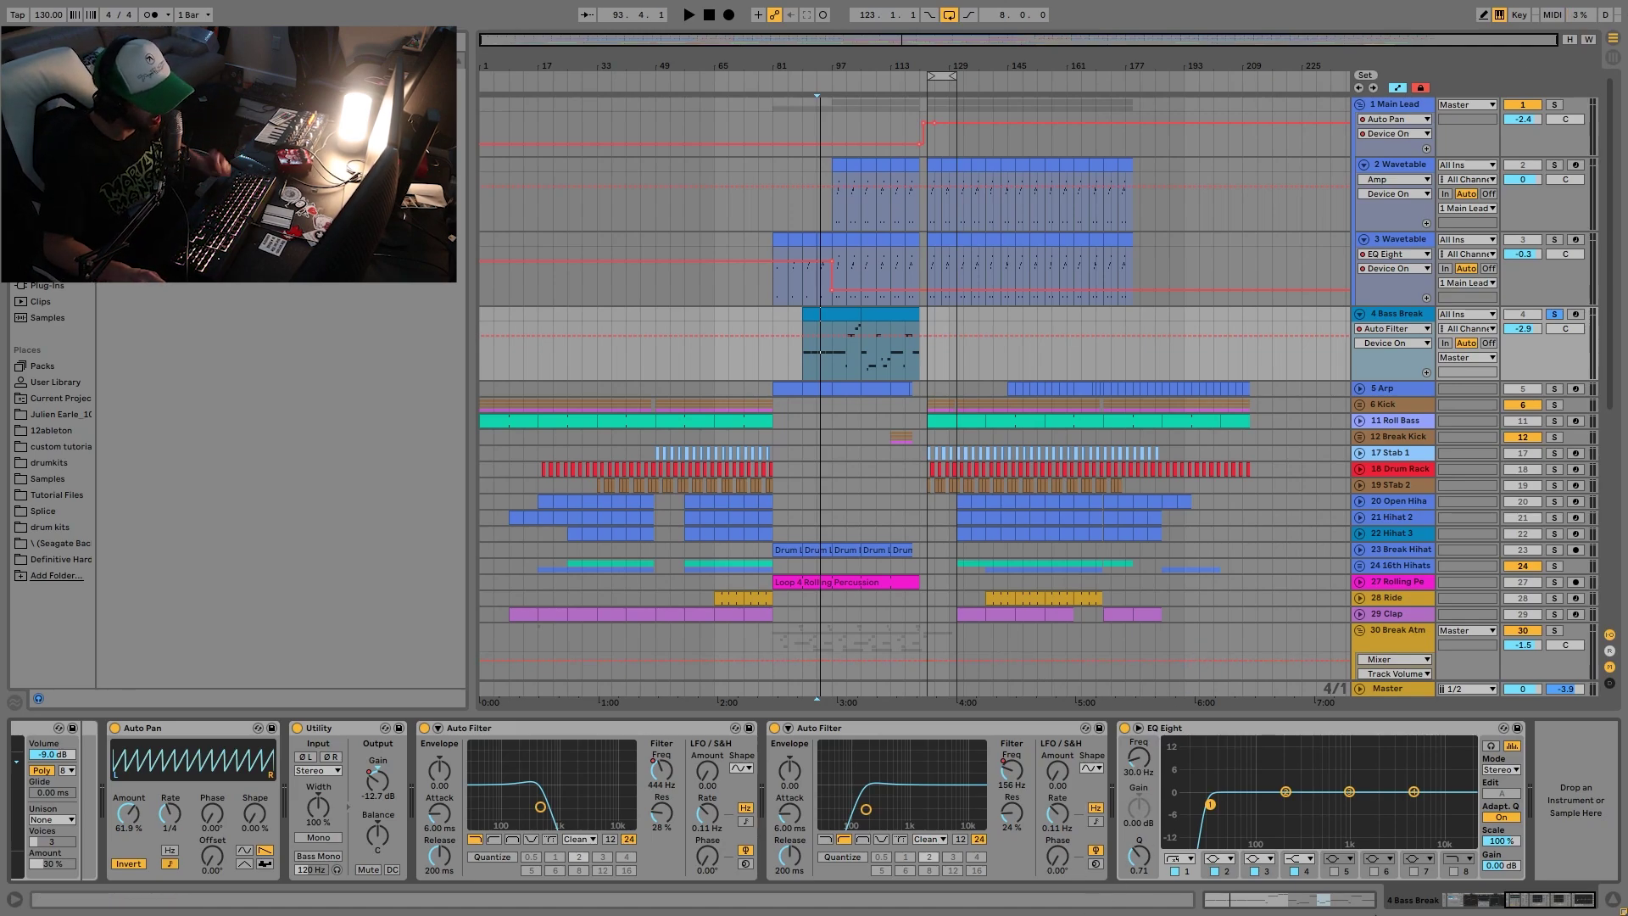
Solo track 5 Arp instead of Bass Break, unfold its lane and audition it from bar 93.
click(1553, 388)
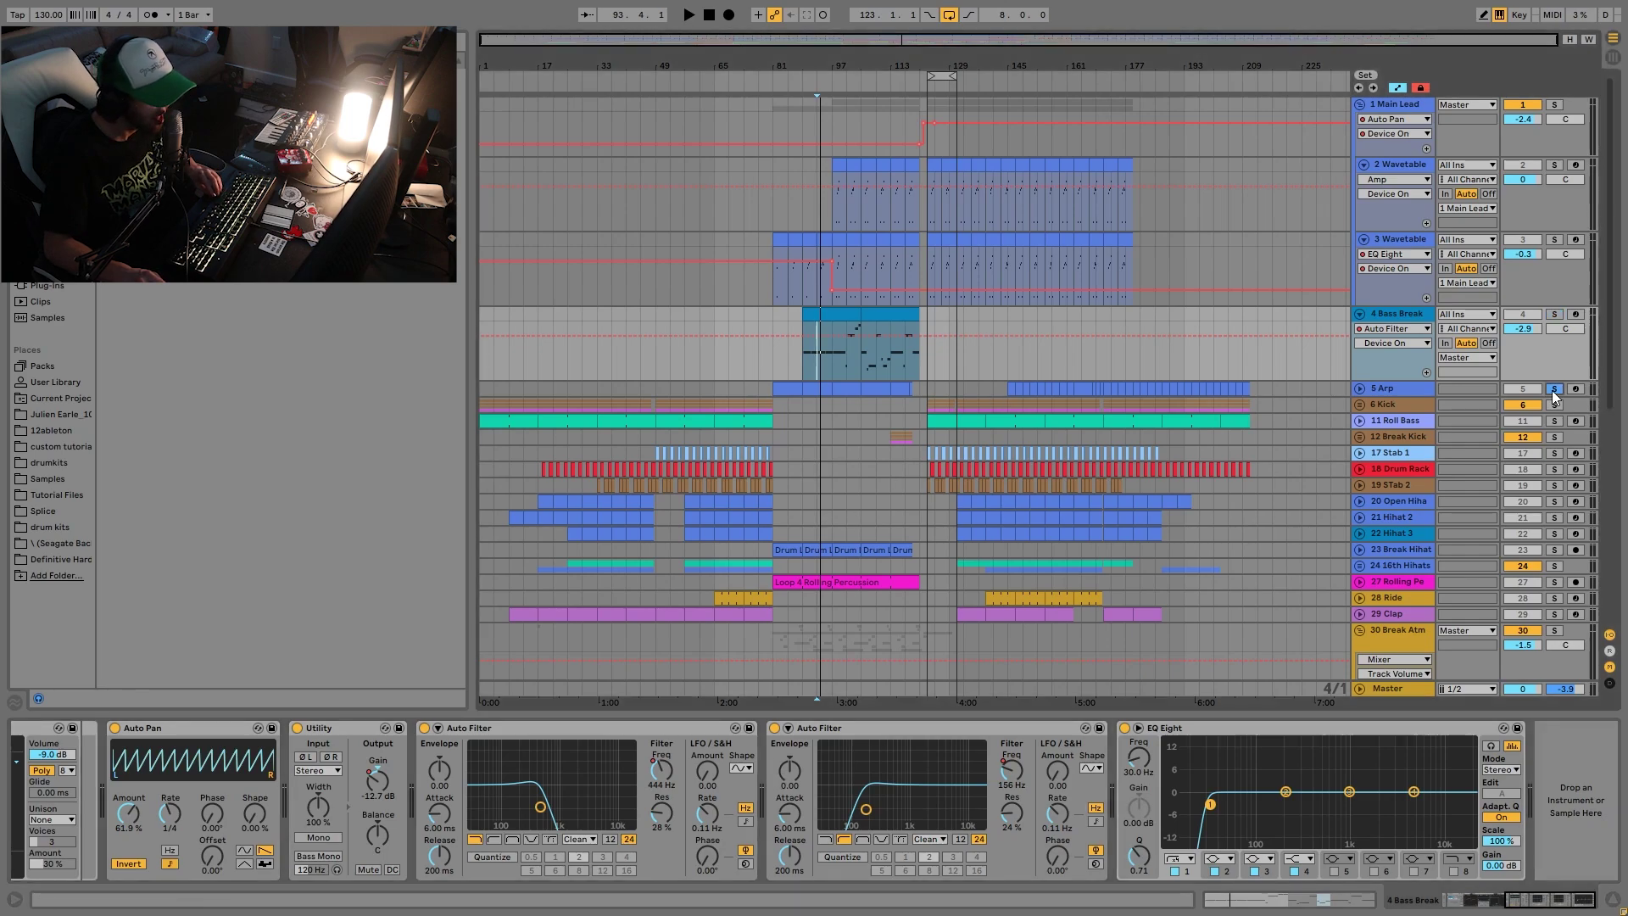
key(space)
click(1359, 387)
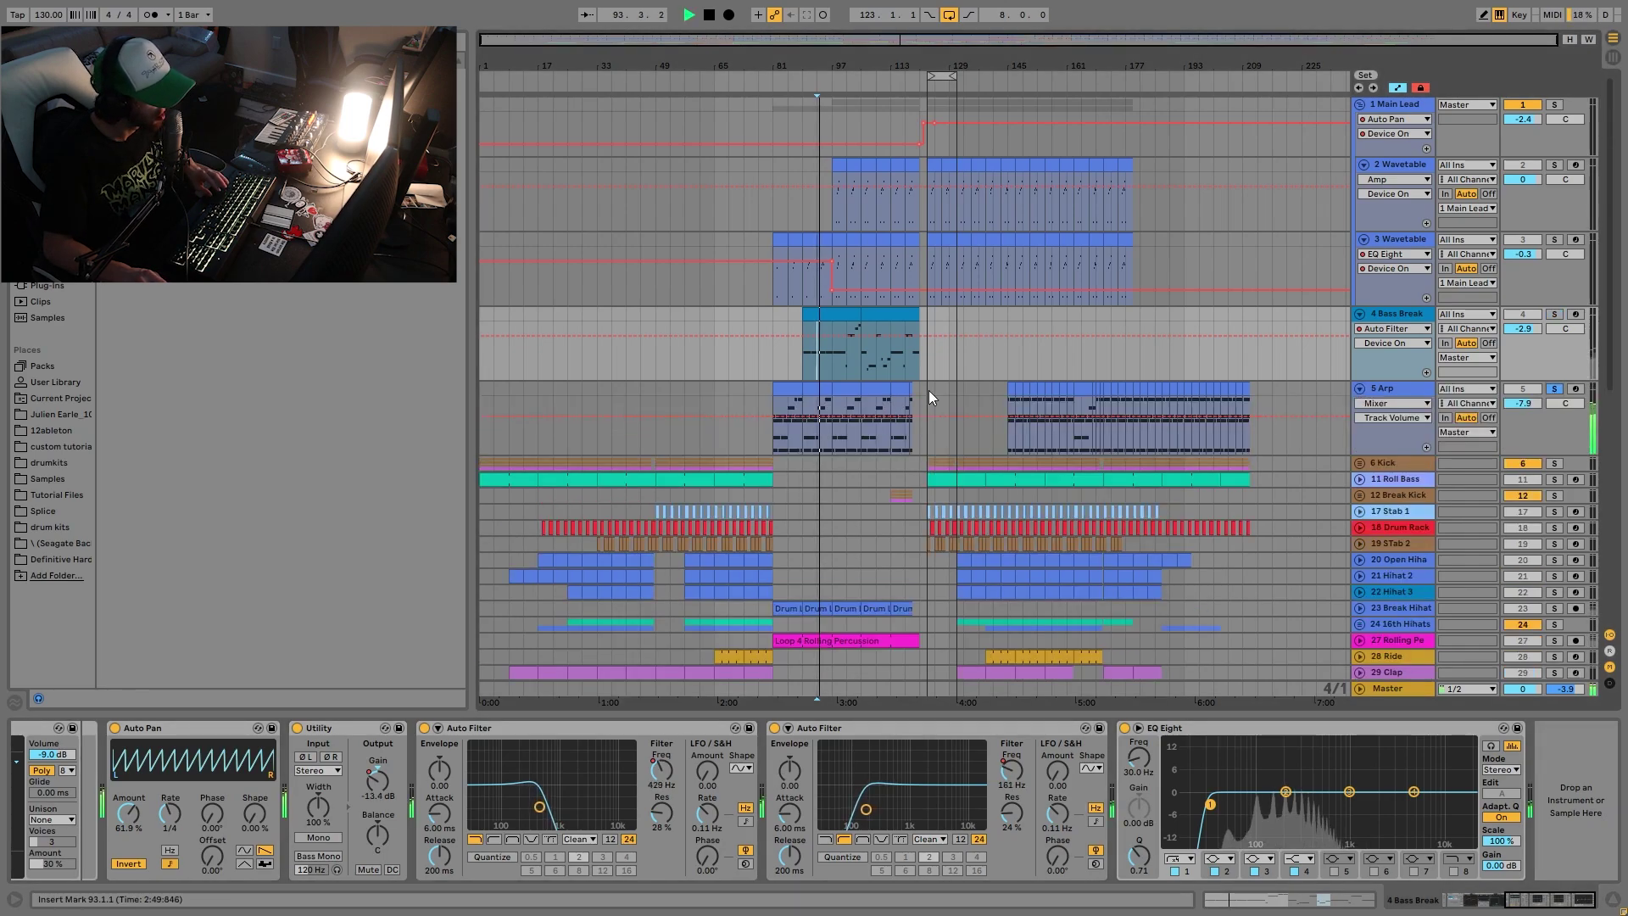
key(space)
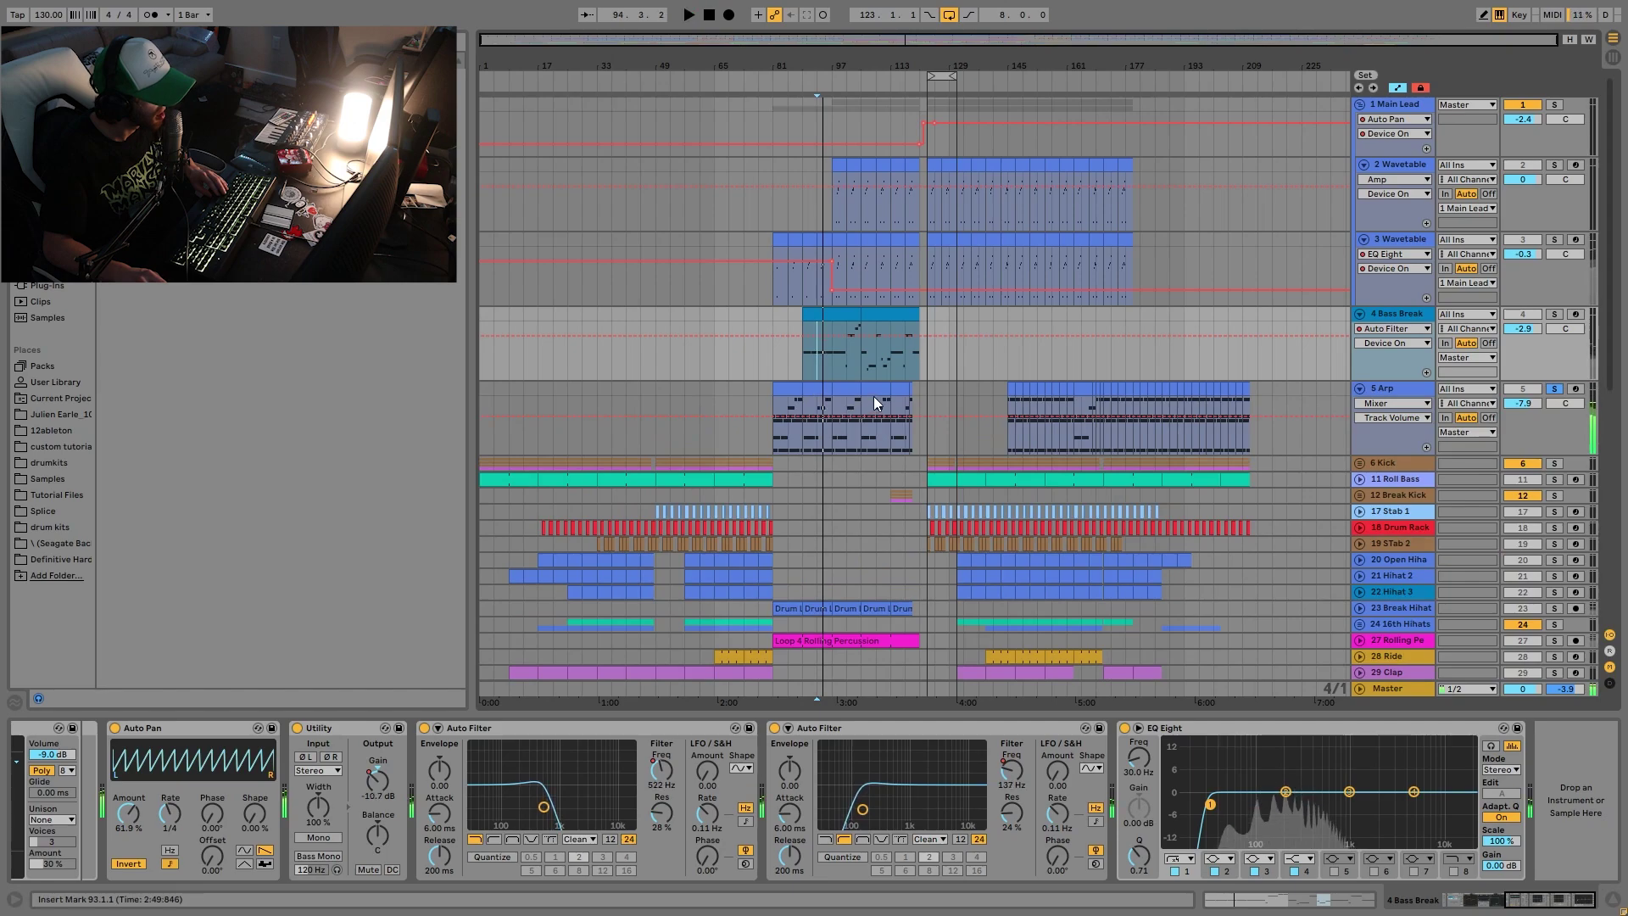
Open the Arp clip that starts at bar 105 to show its notes, and play it through.
click(876, 373)
click(876, 389)
key(space)
double_click(877, 390)
click(877, 395)
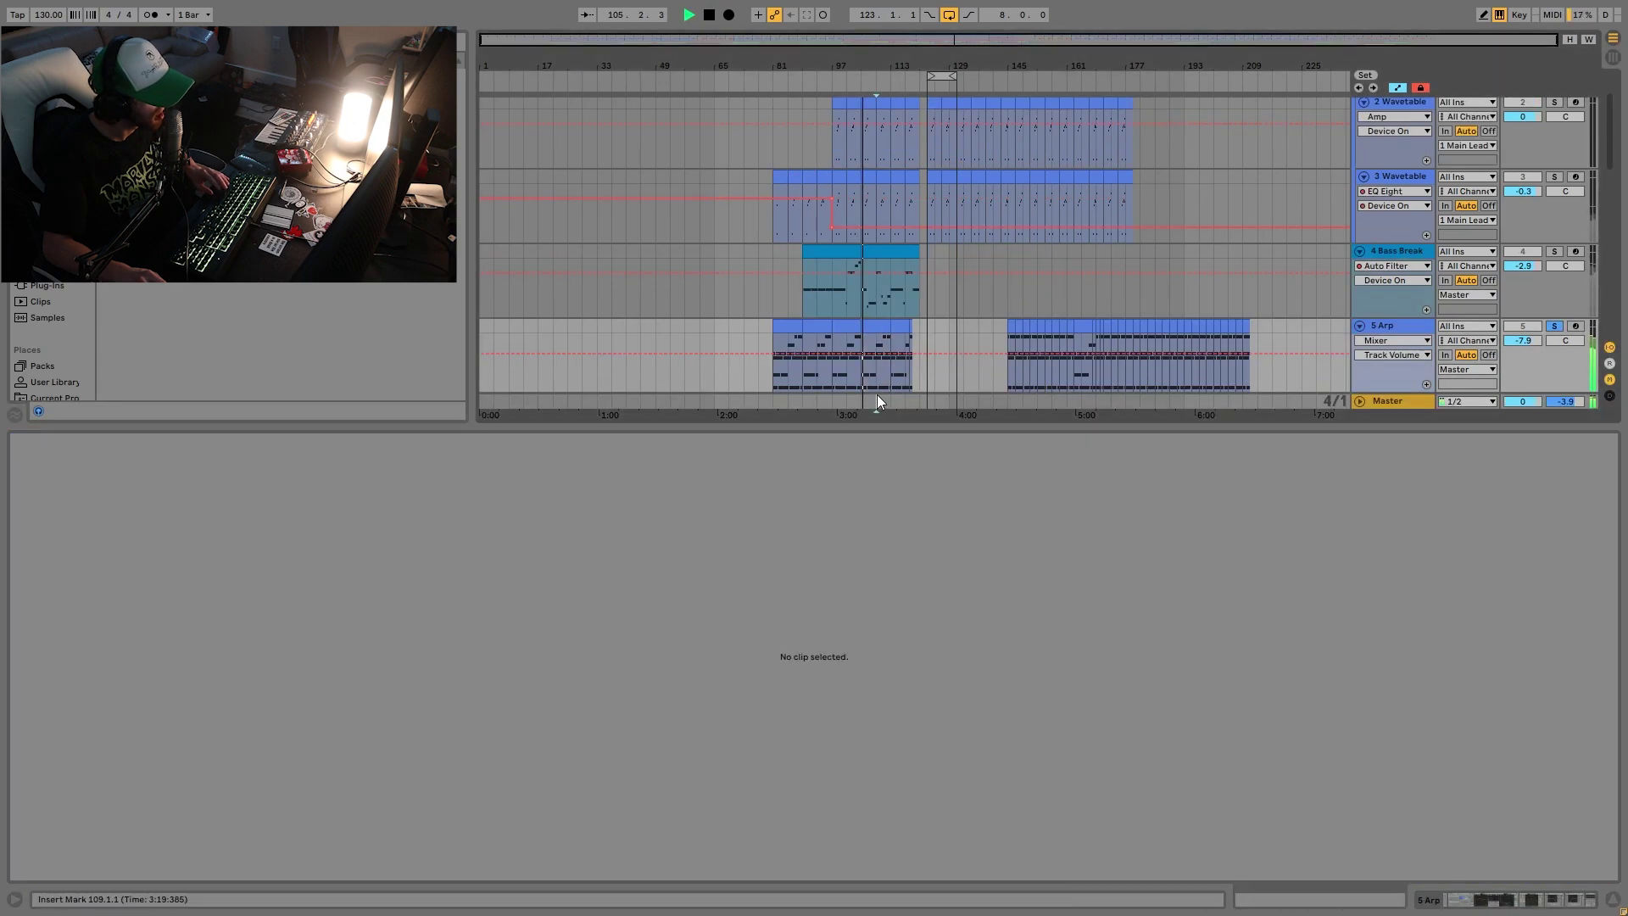
drag(893, 332, 861, 332)
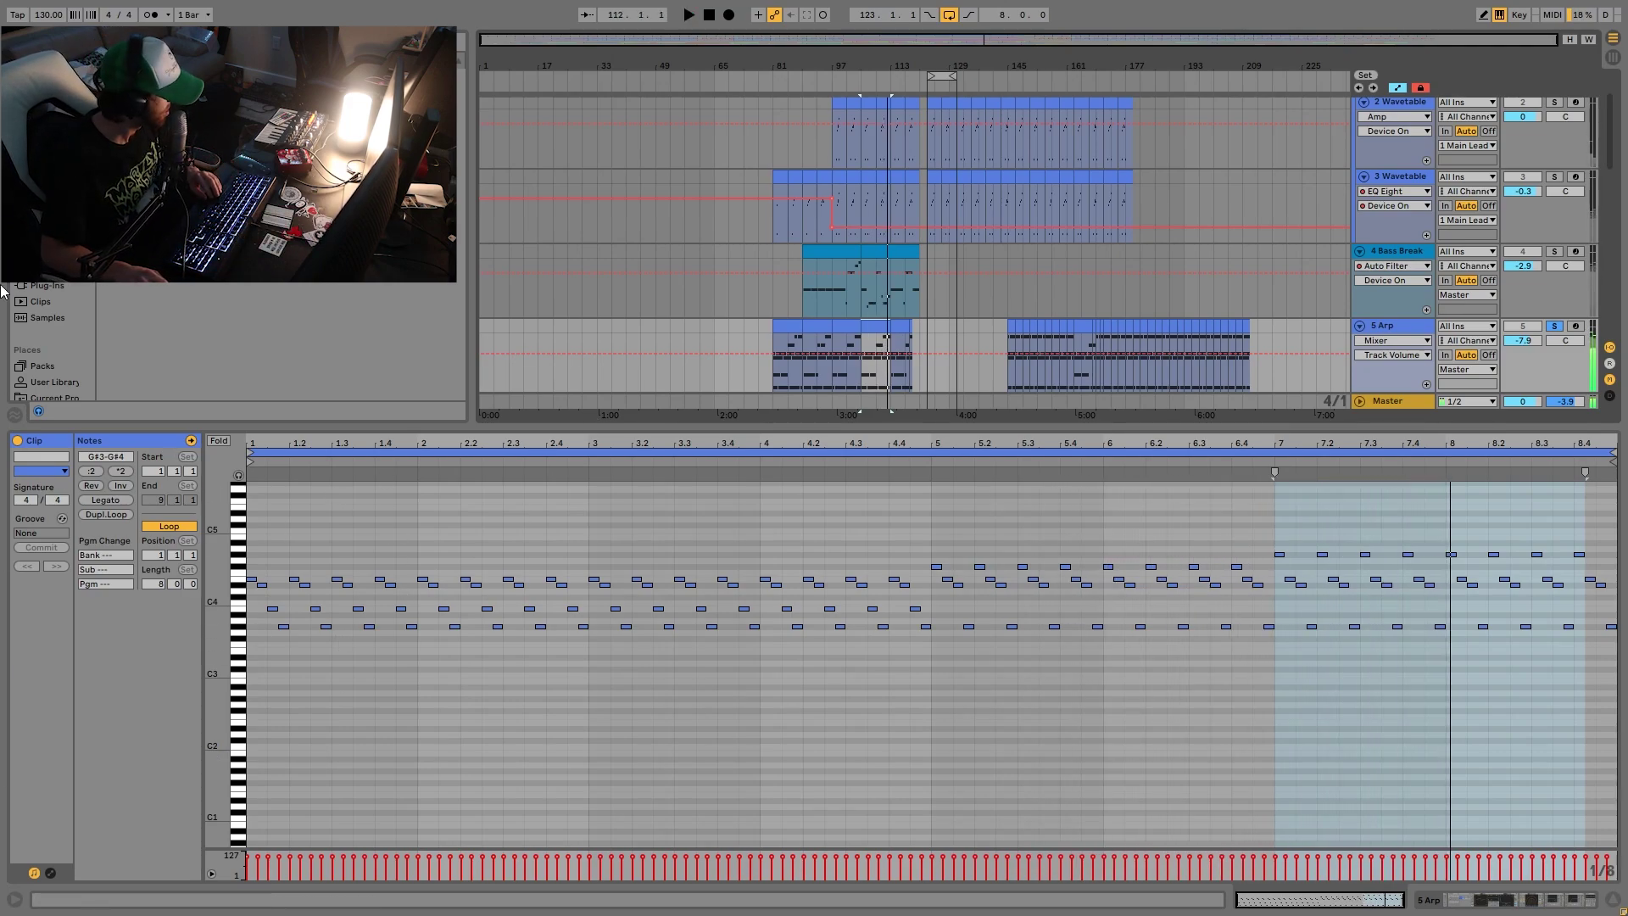
key(space)
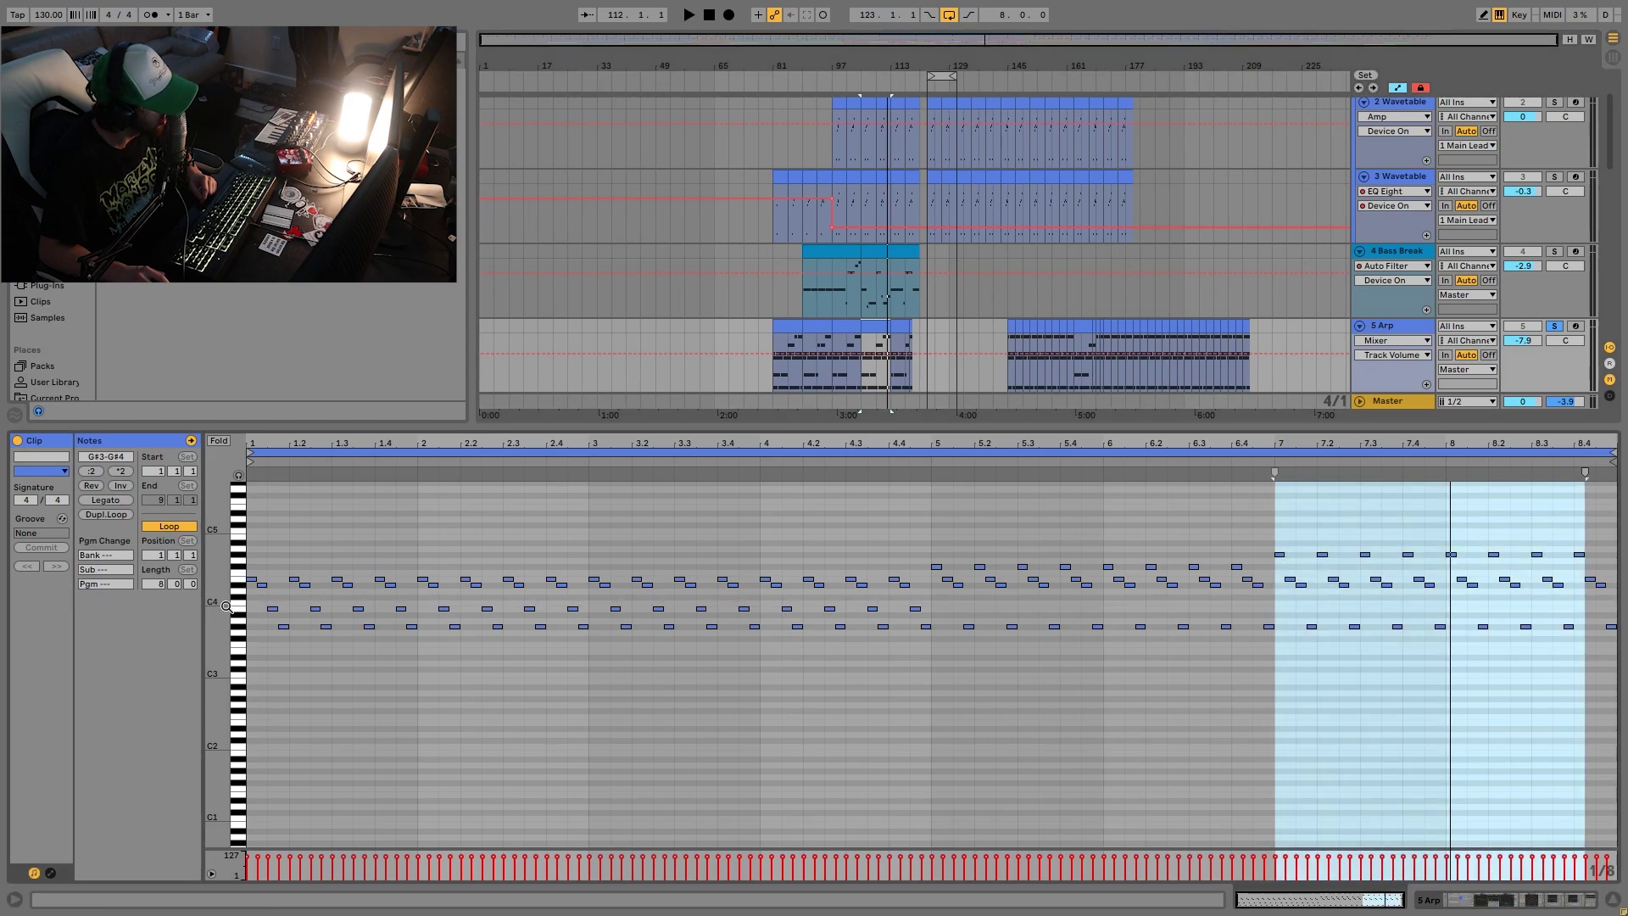
Examine the arp pattern by selecting the repeated B3 notes of bars 1 to 4 and the F#4 notes of bars 5 and 6.
click(234, 615)
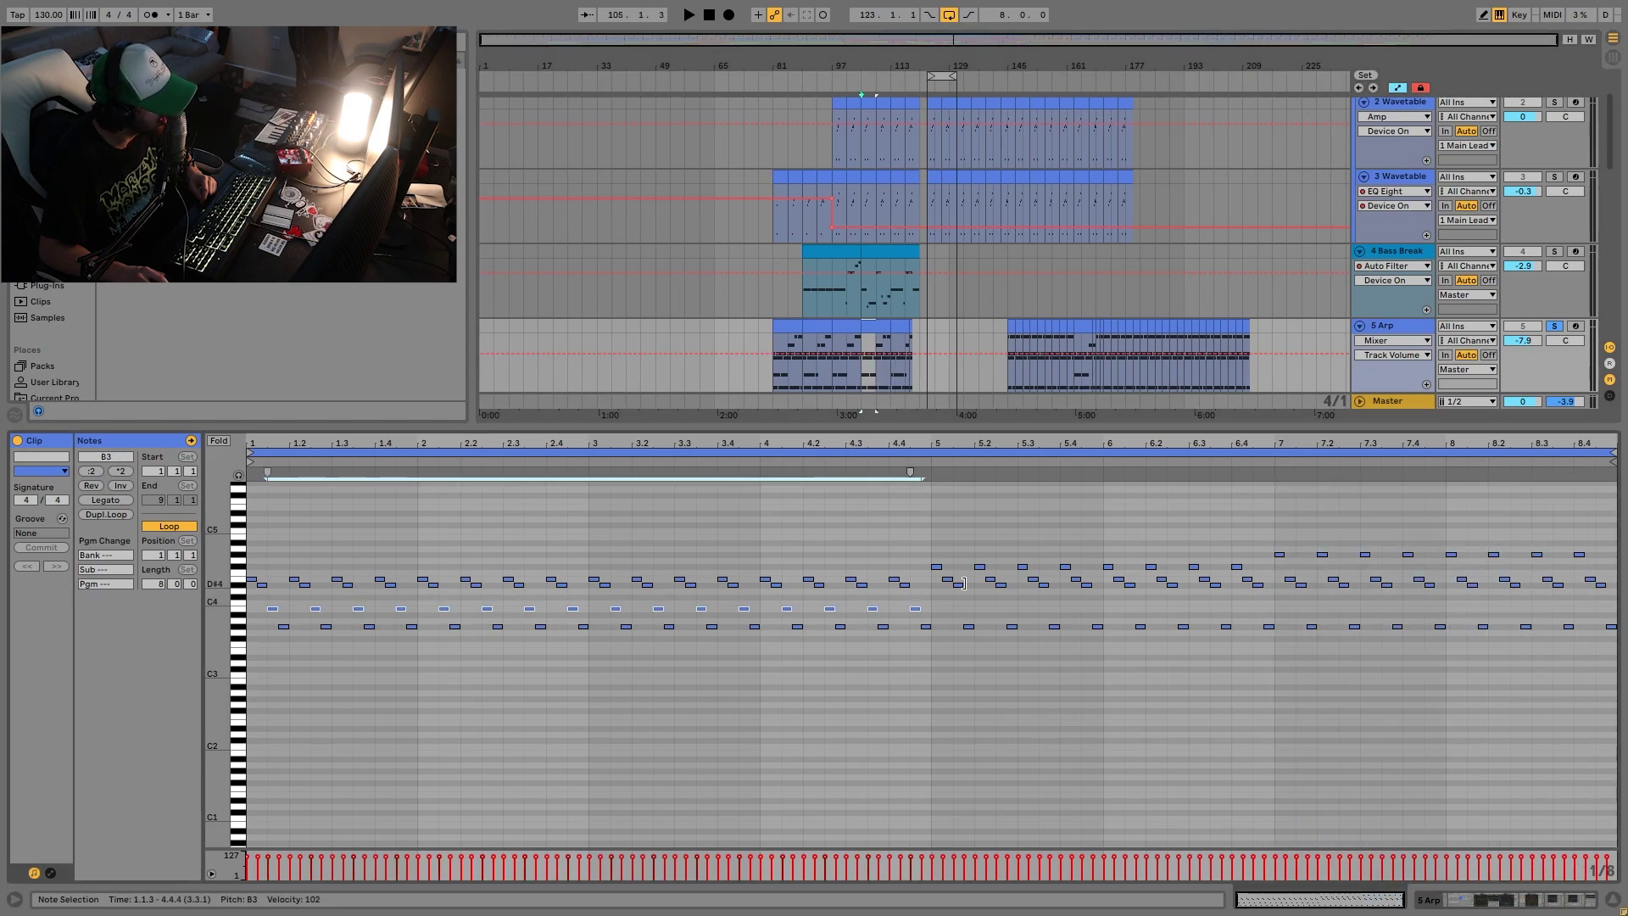
drag(920, 576, 1249, 563)
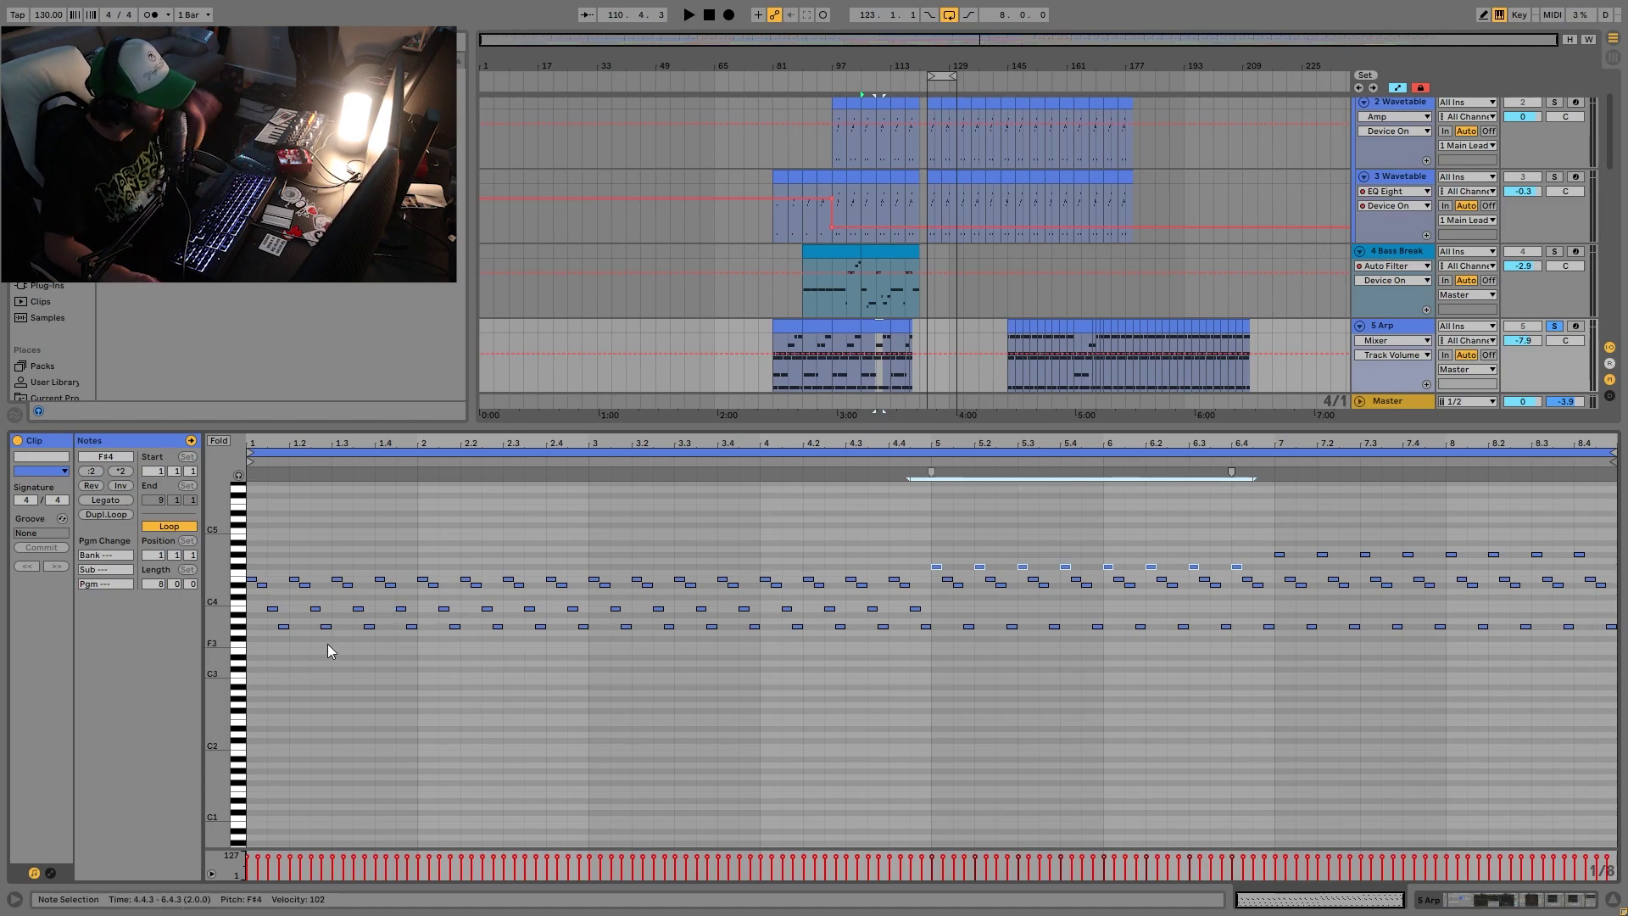
click(272, 609)
drag(292, 627, 919, 621)
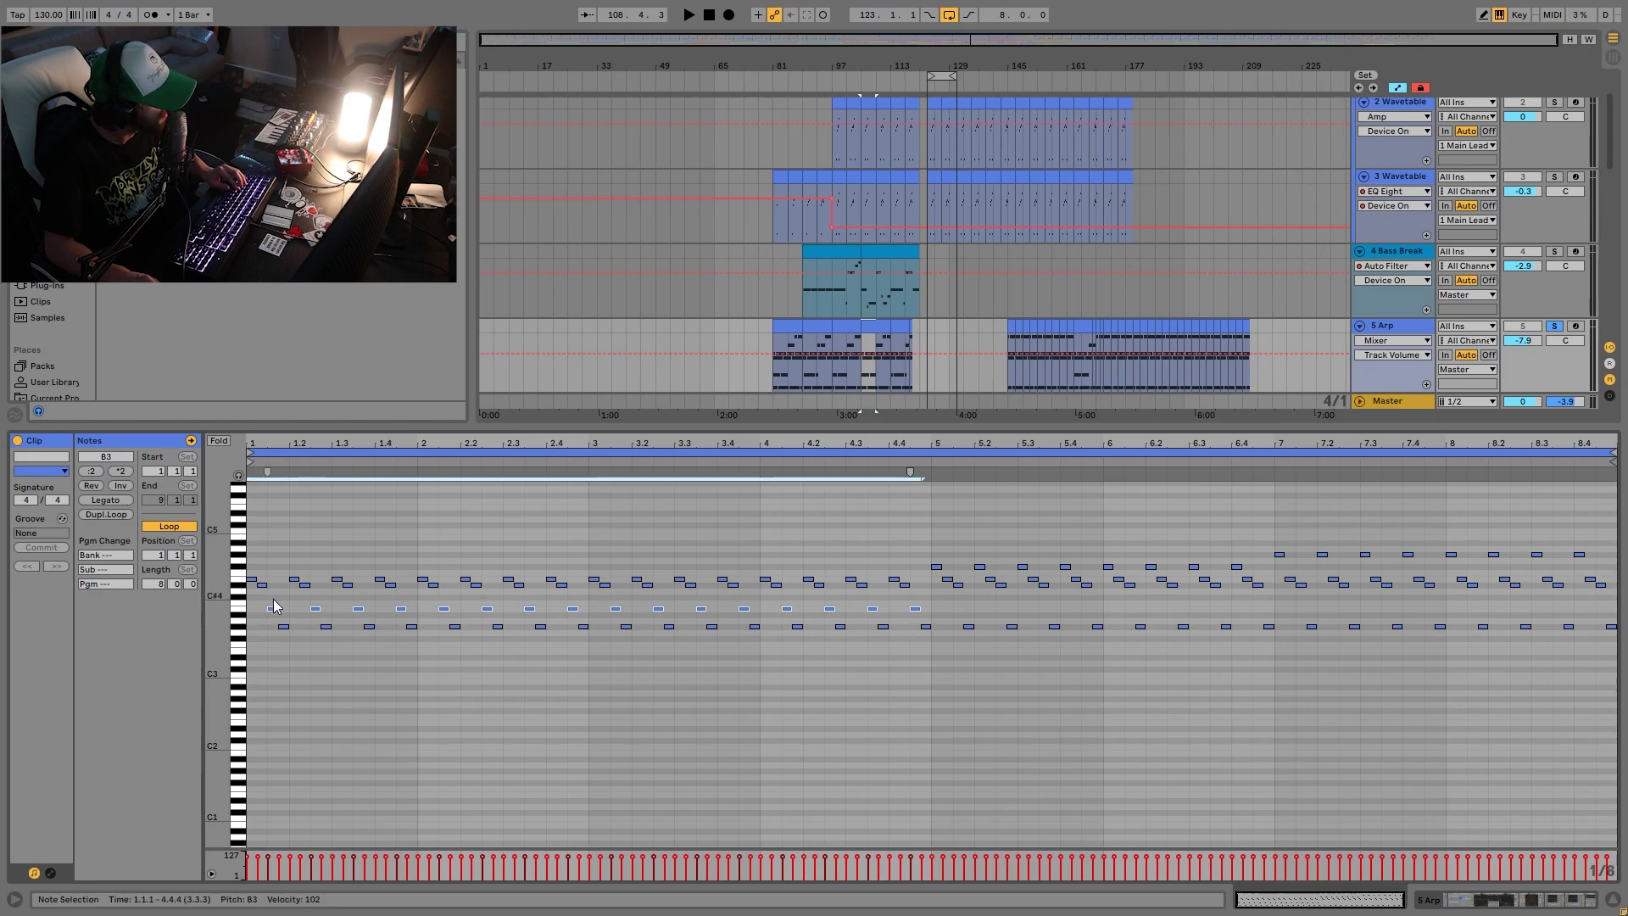
drag(273, 598, 1235, 570)
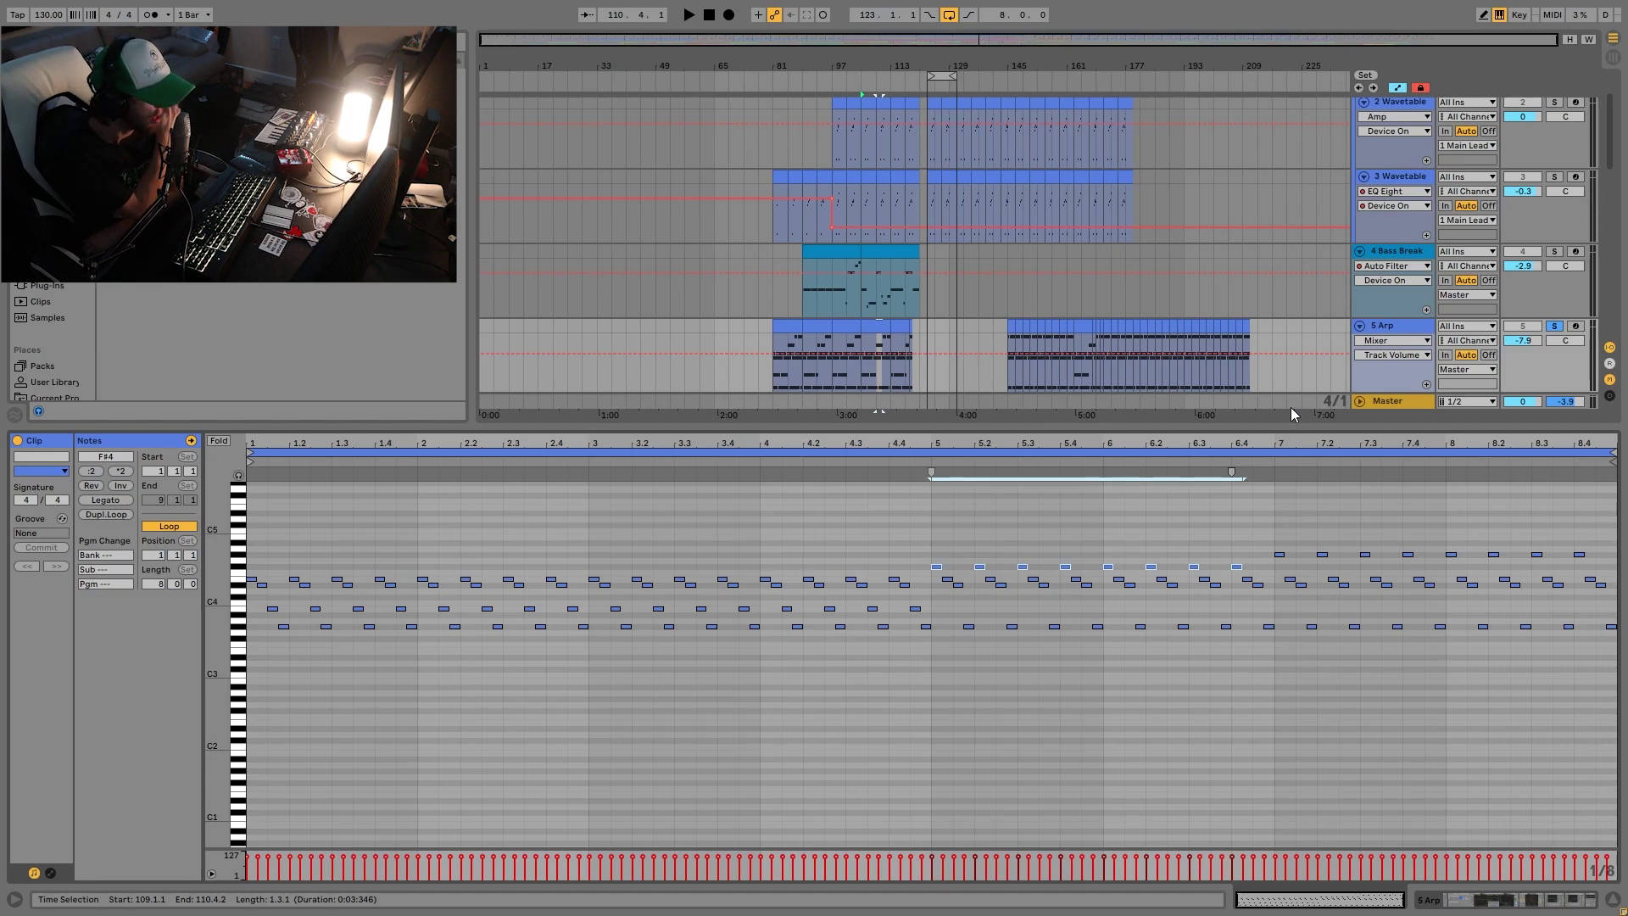
Show the Arp track's devices, then inspect the first Wavetable chain's second oscillator and its modulation matrix.
key(space)
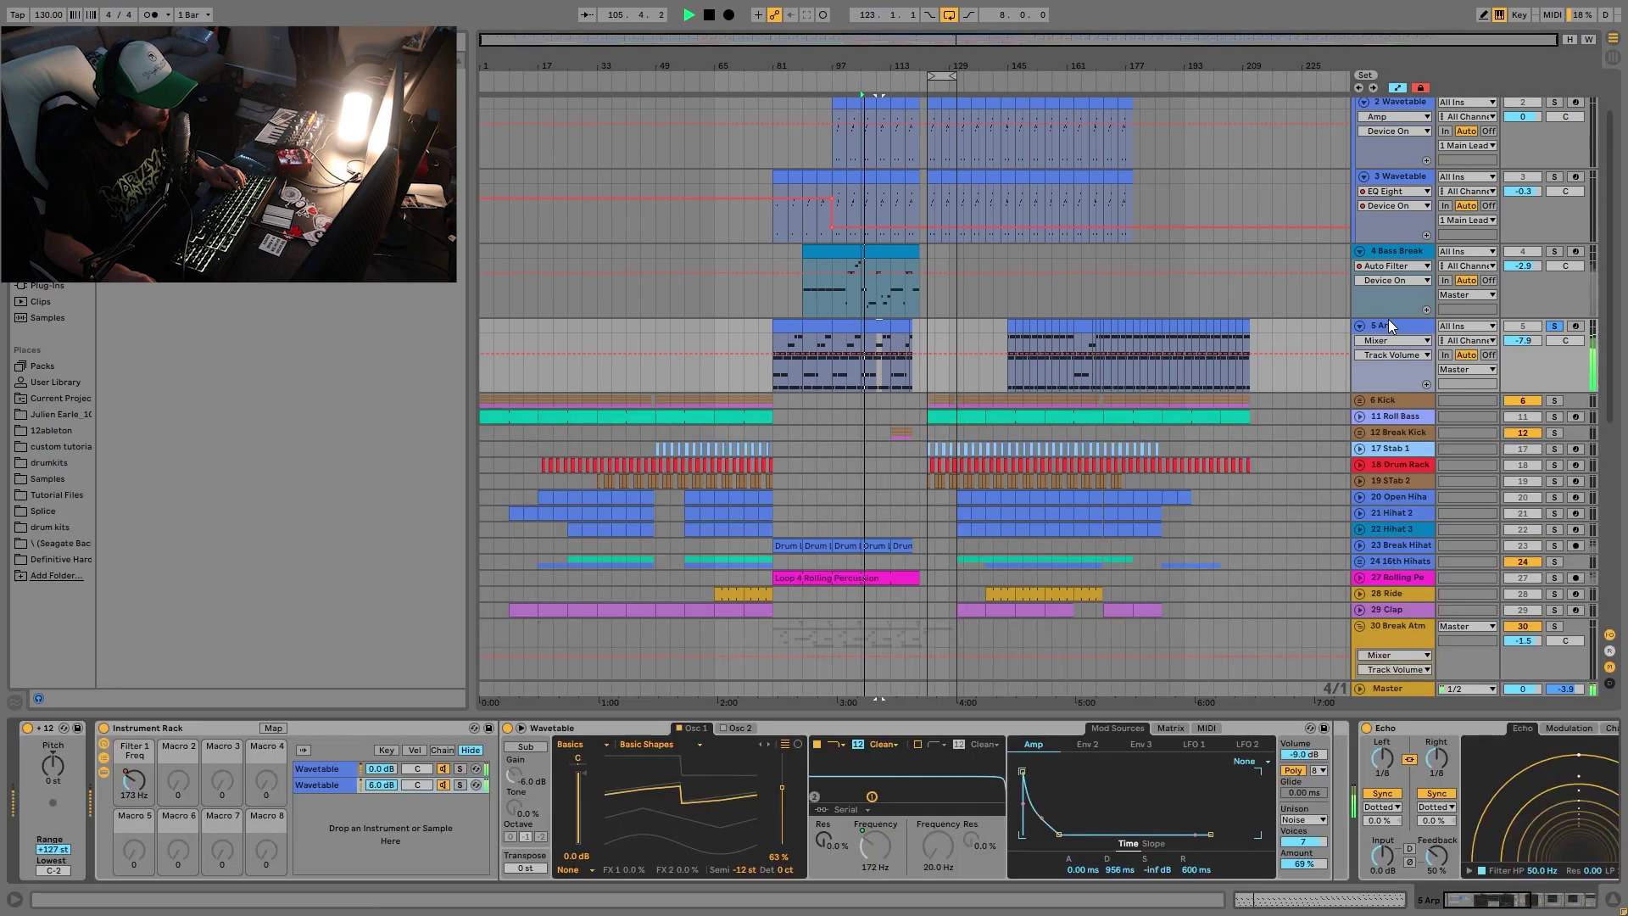
click(1388, 320)
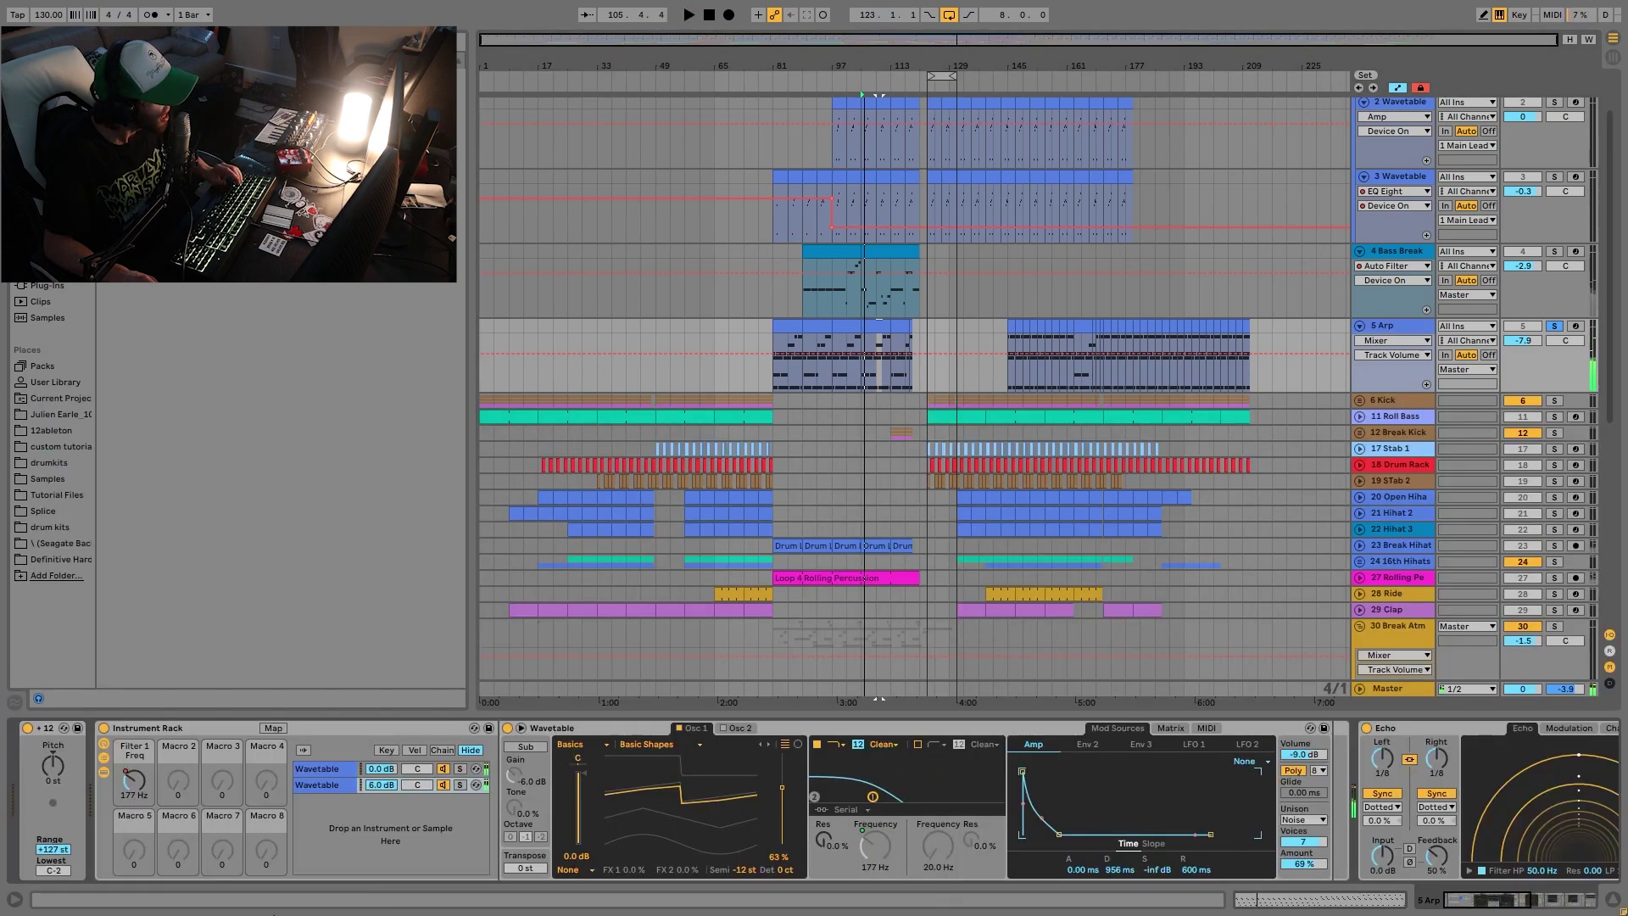
click(307, 781)
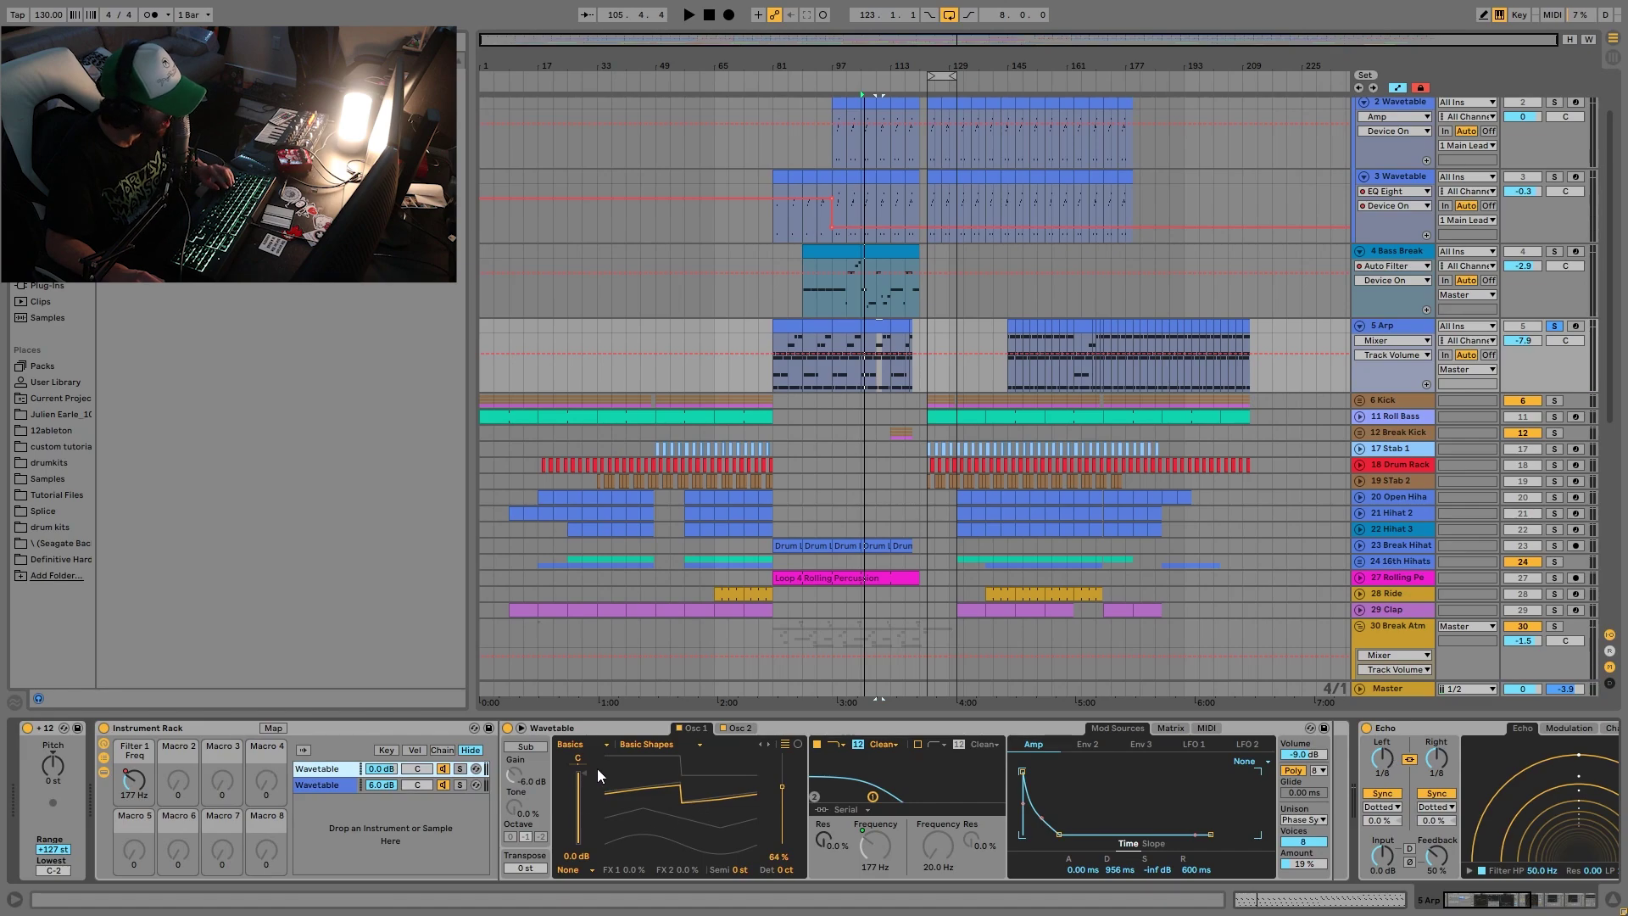
click(735, 727)
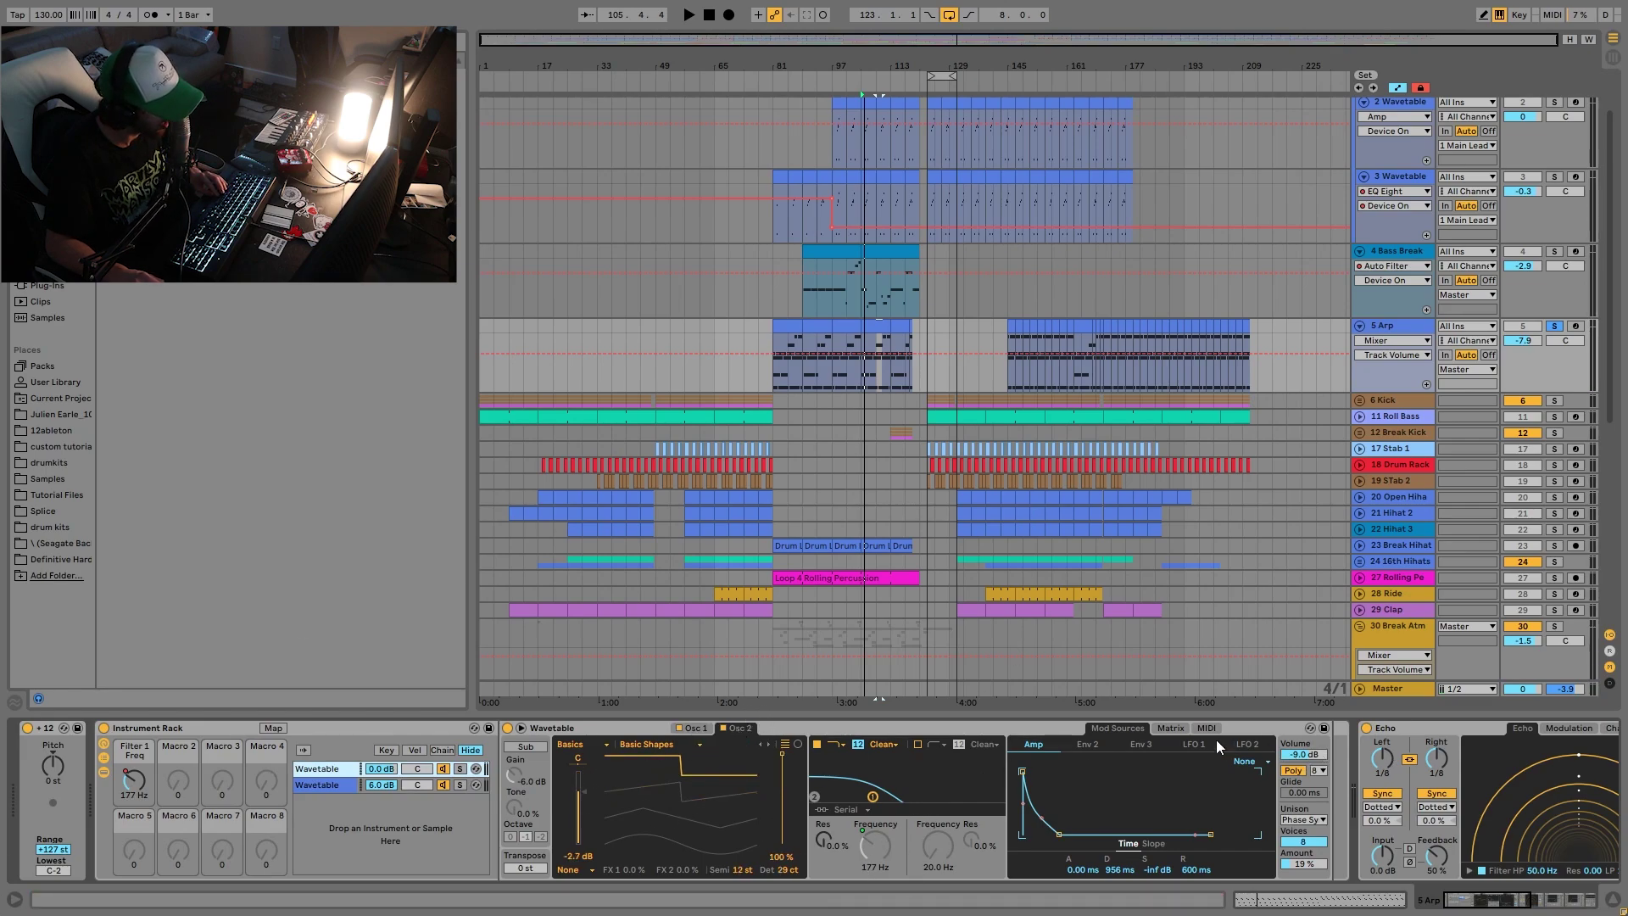
click(1180, 728)
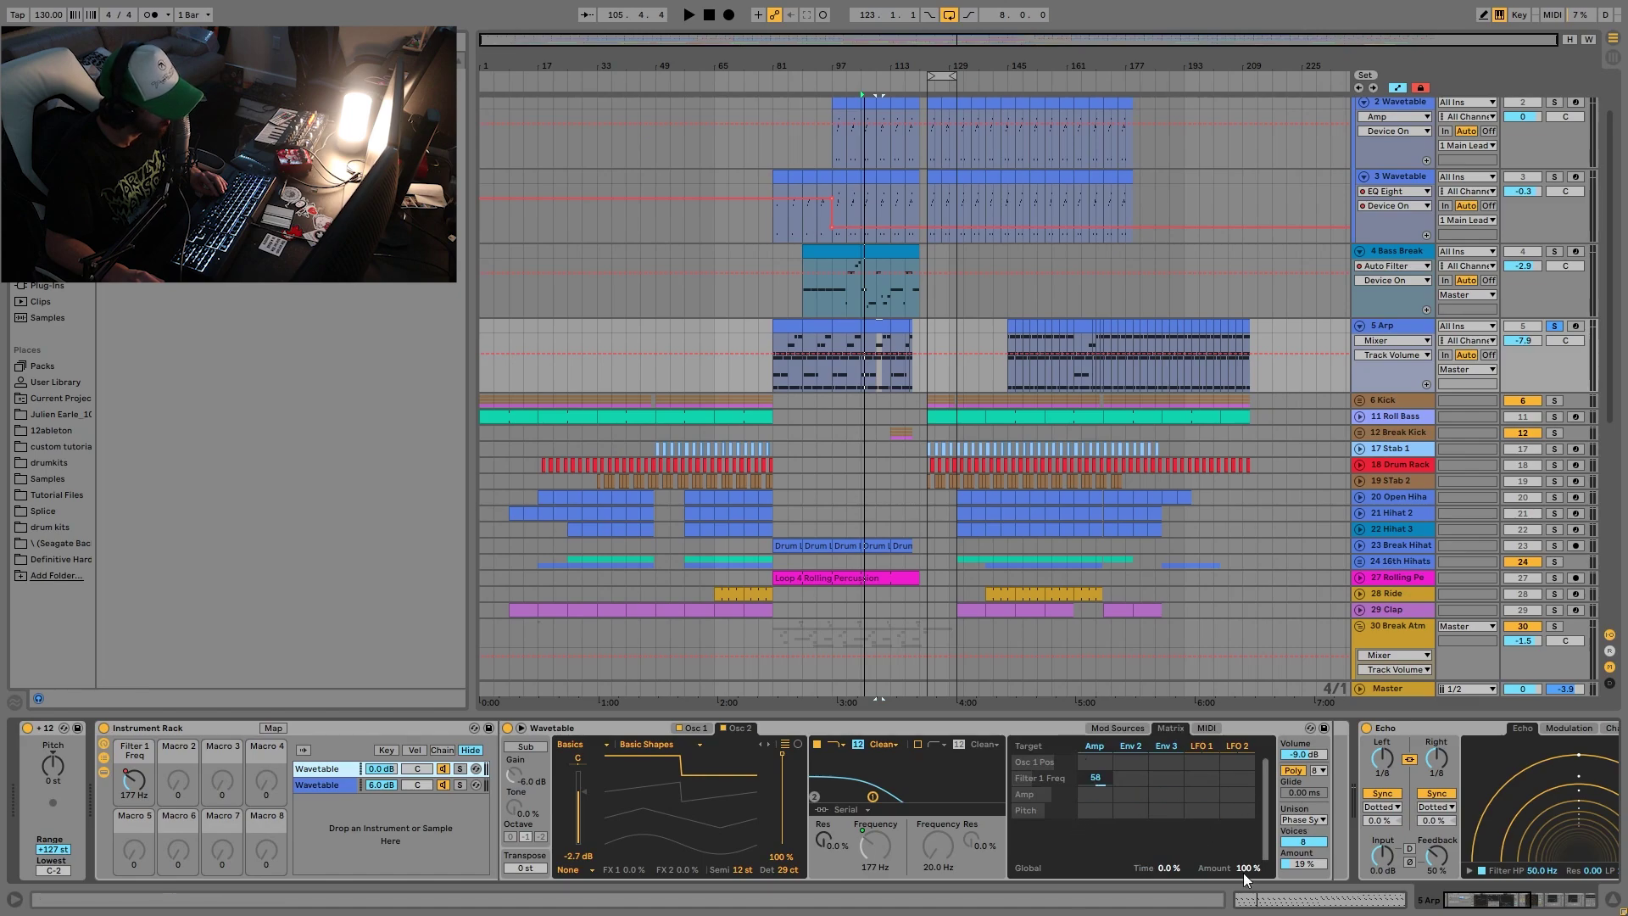
Solo the second Wavetable chain in the Arp's Instrument Rack and audition it from bar 105.
click(460, 784)
key(space)
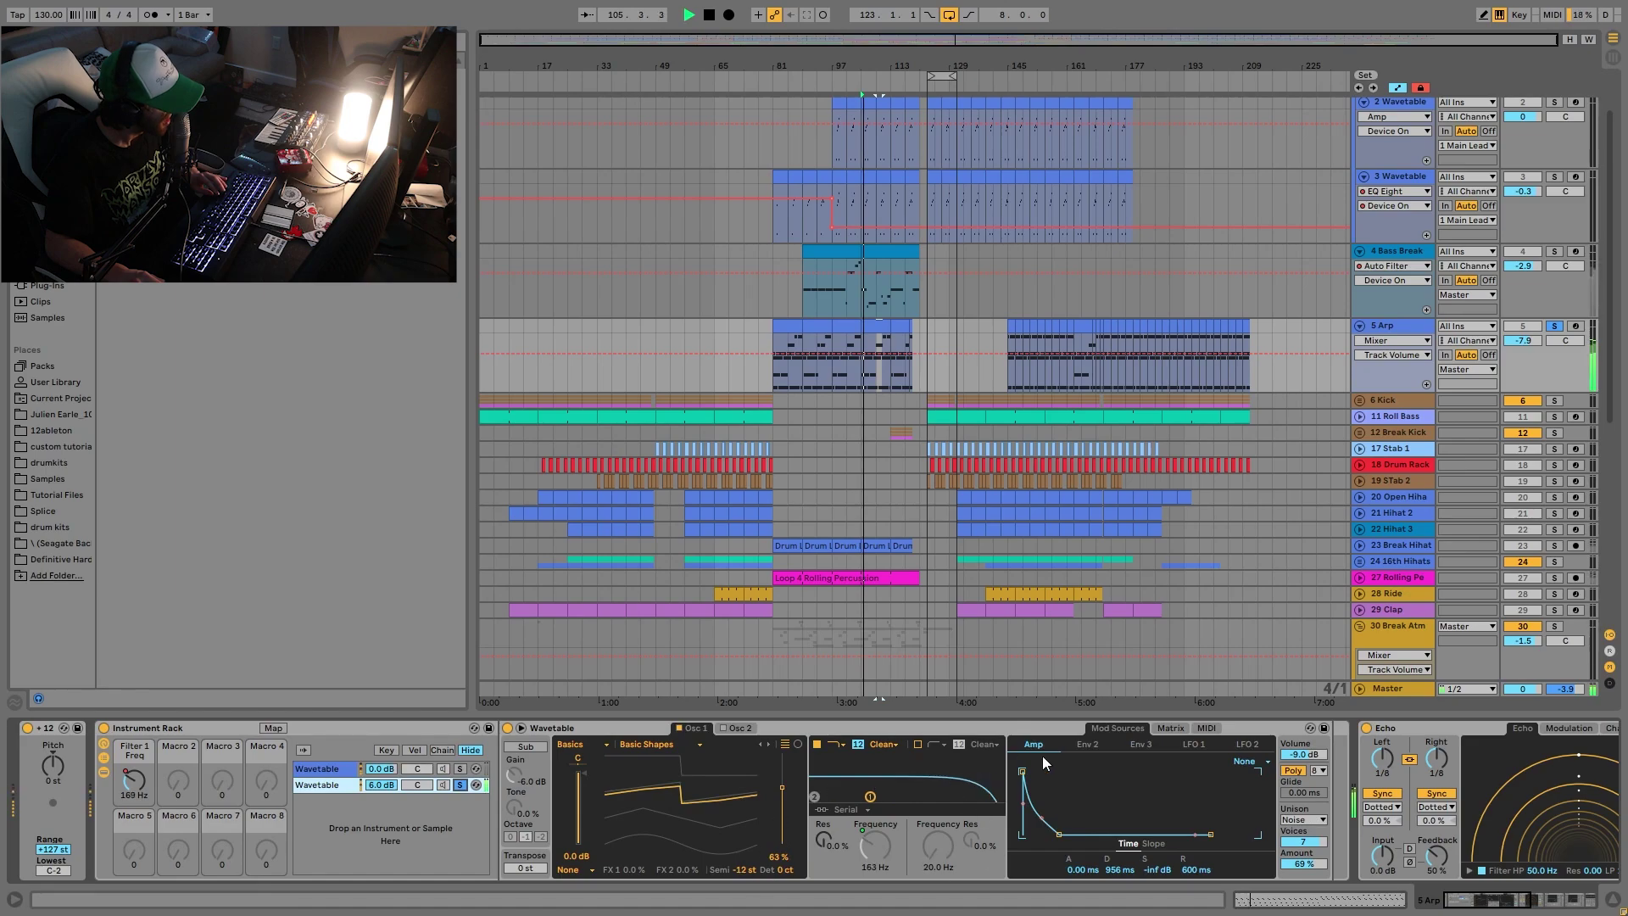
key(space)
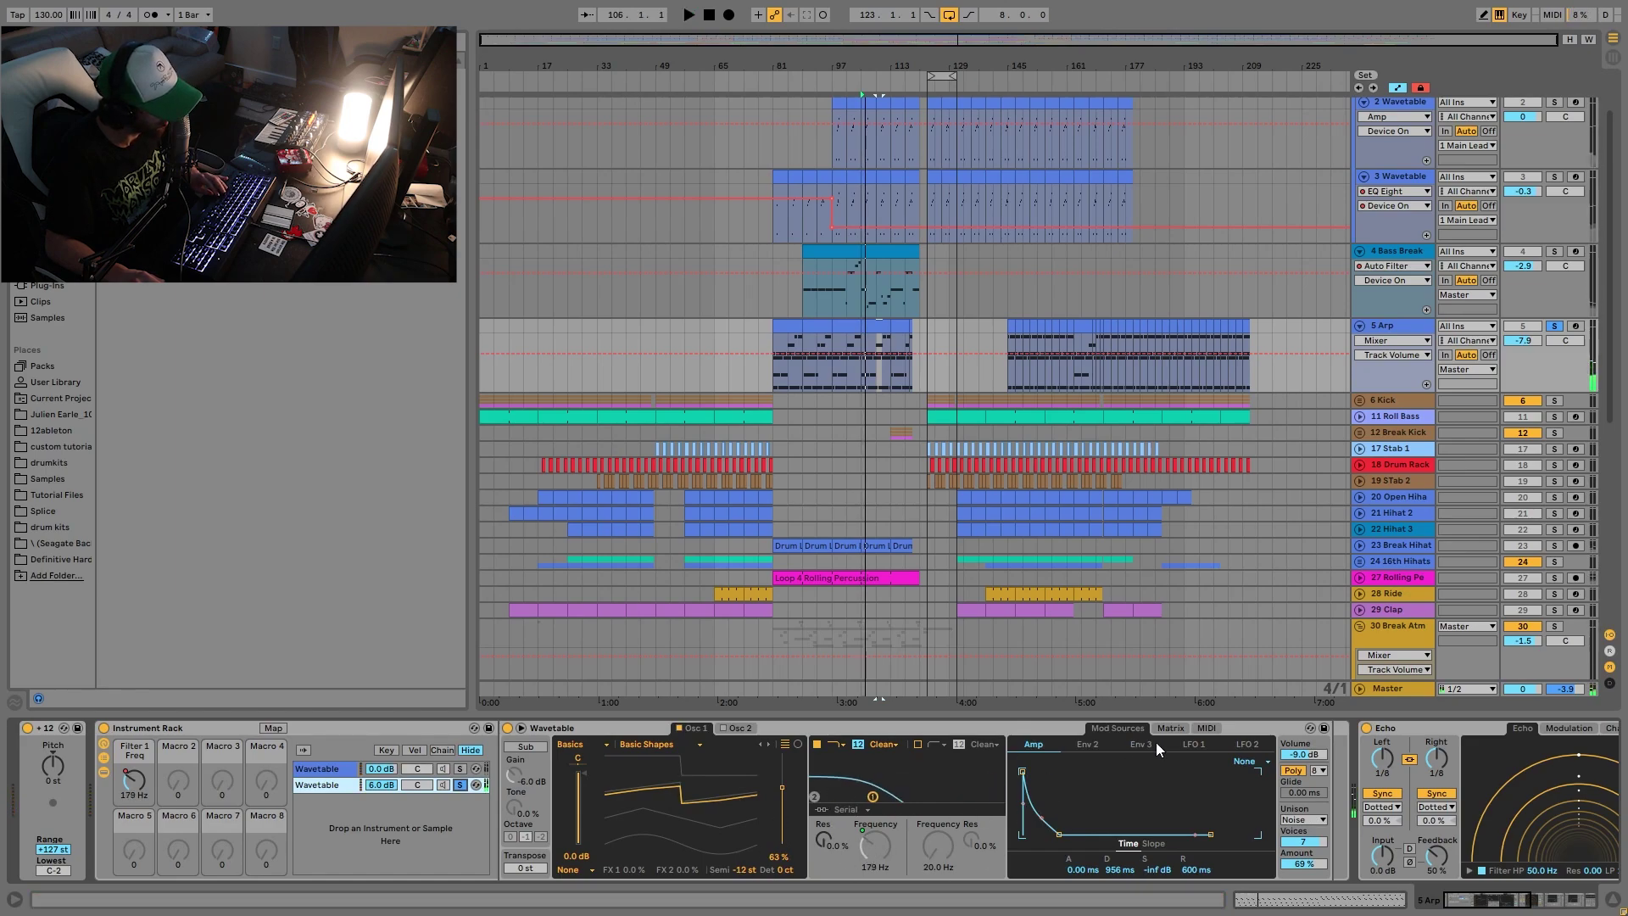
key(space)
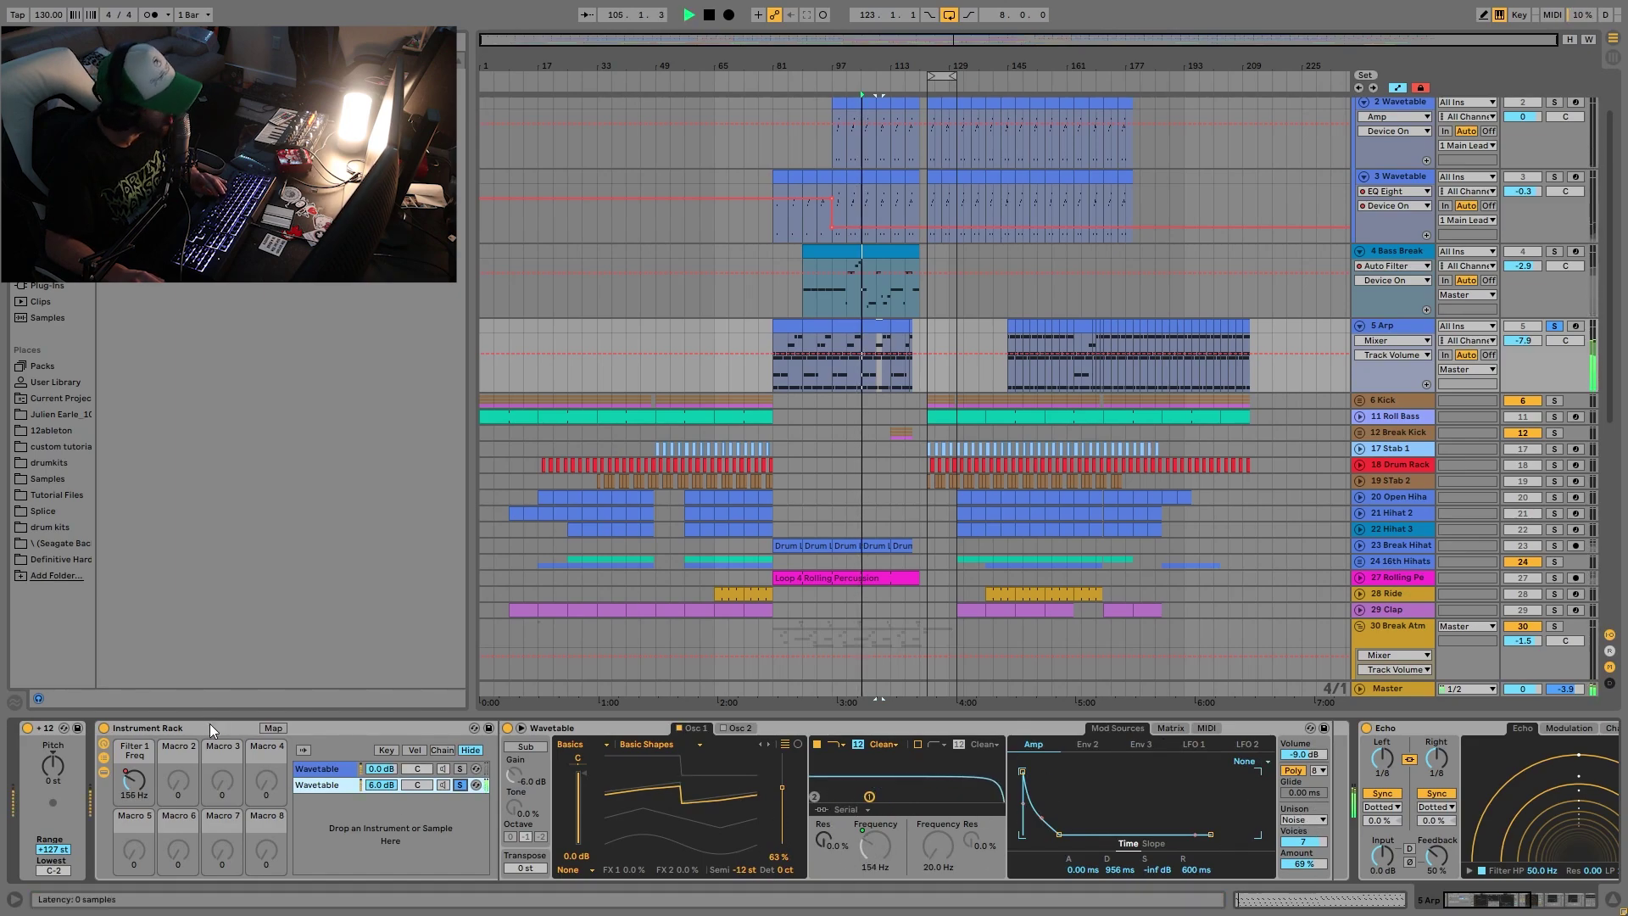
Unsolo the Arp's second Wavetable chain, check its filter frequency's macro mapping, and show the first chain.
key(space)
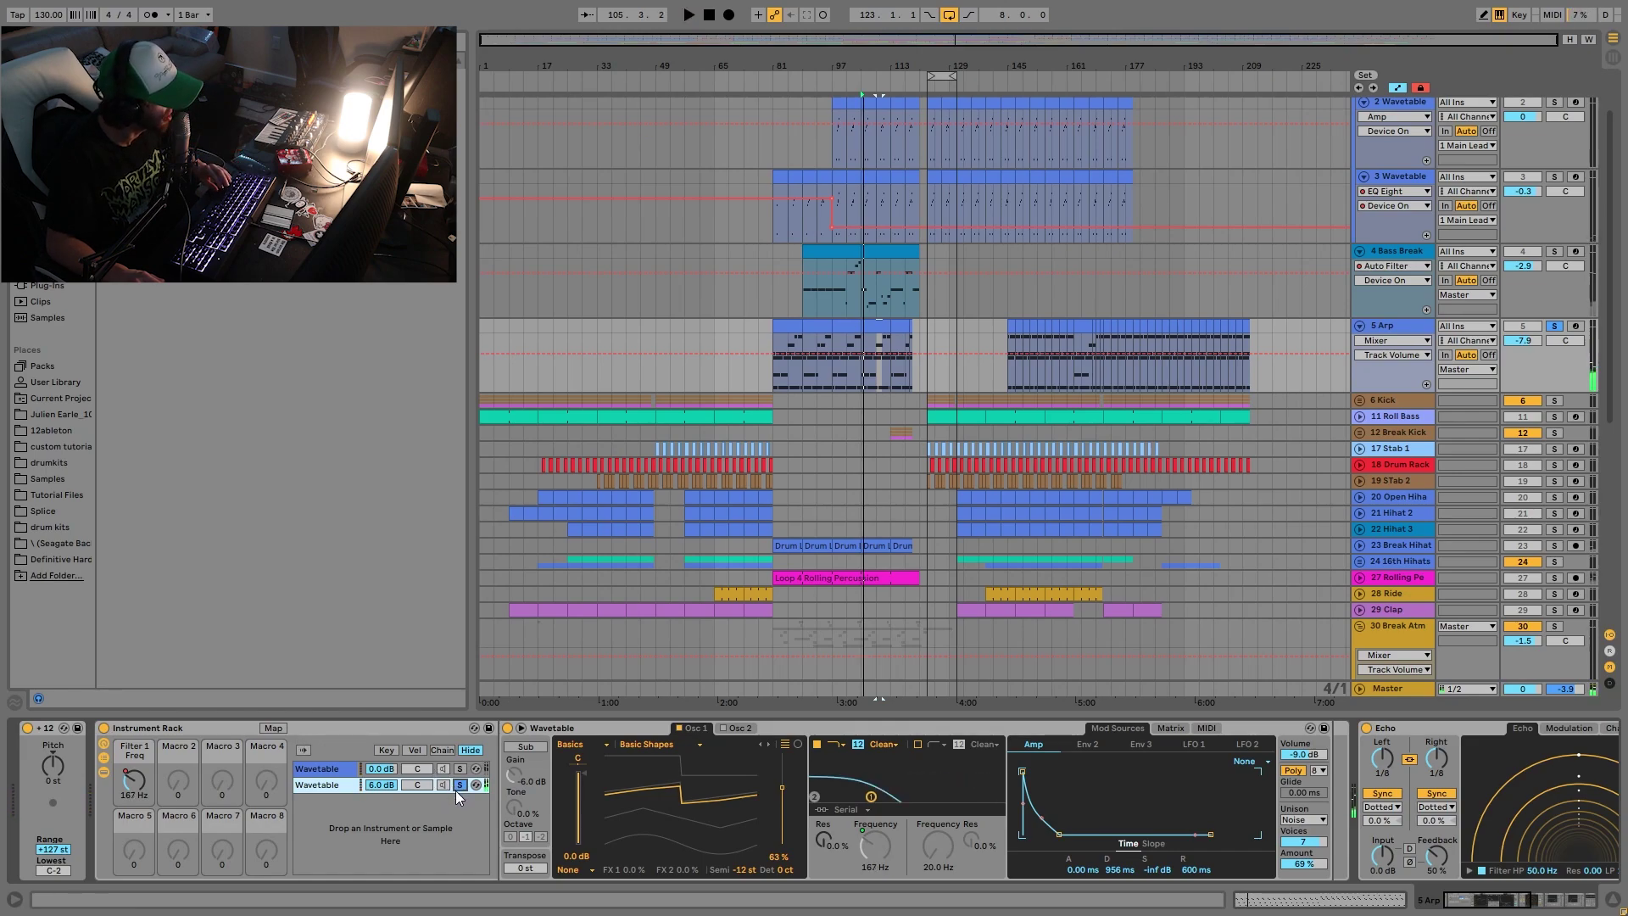
click(460, 784)
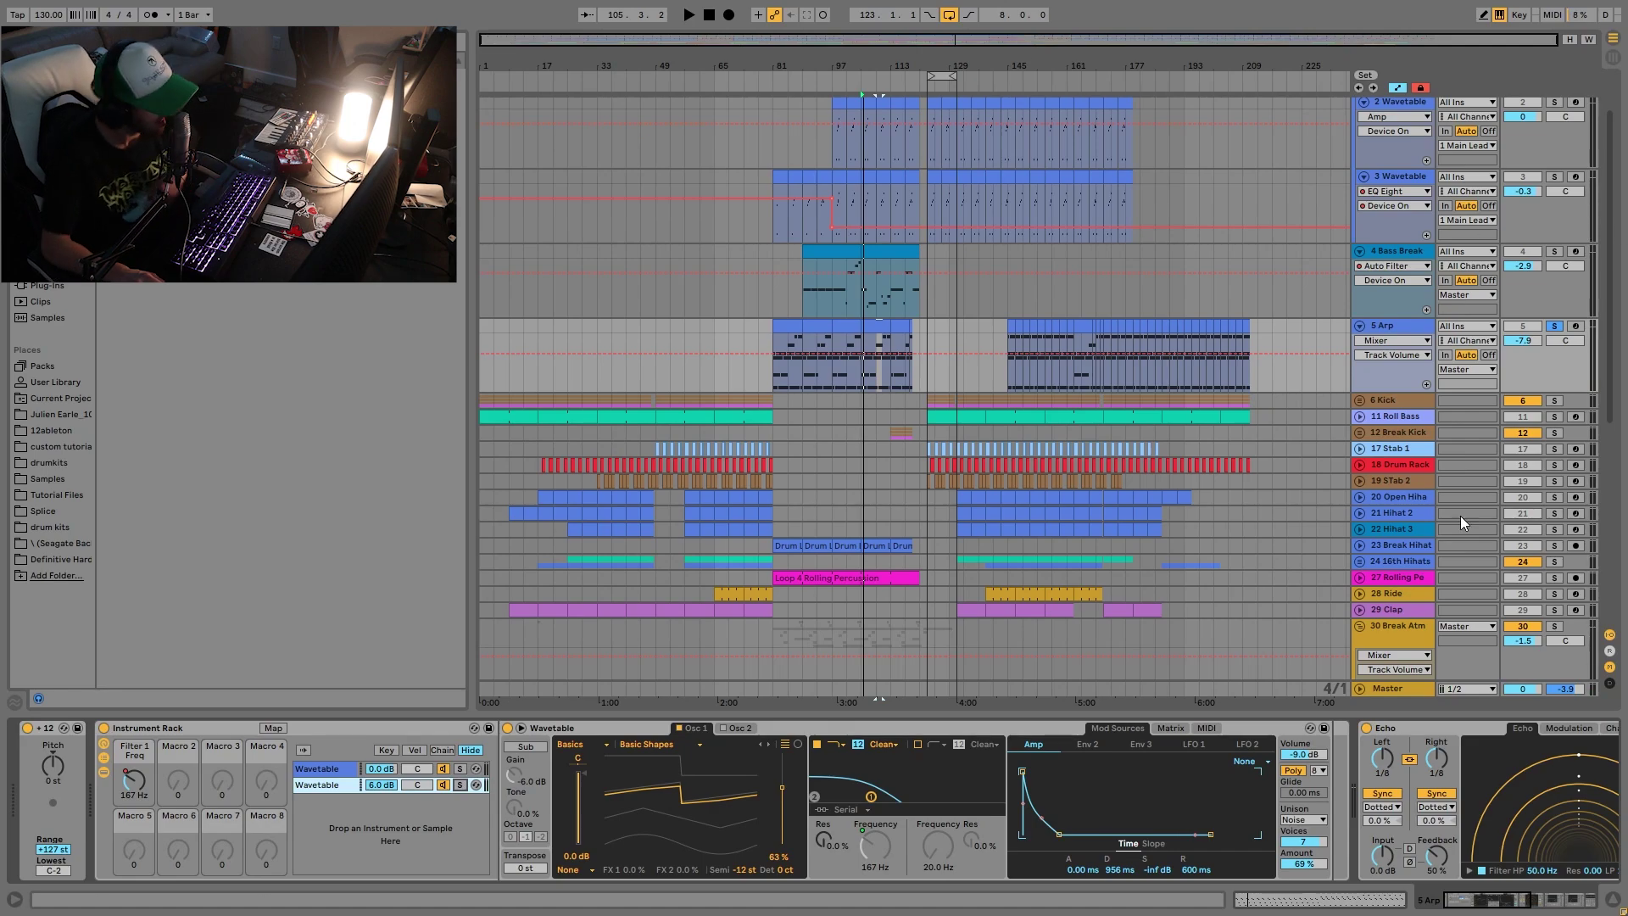
right_click(894, 844)
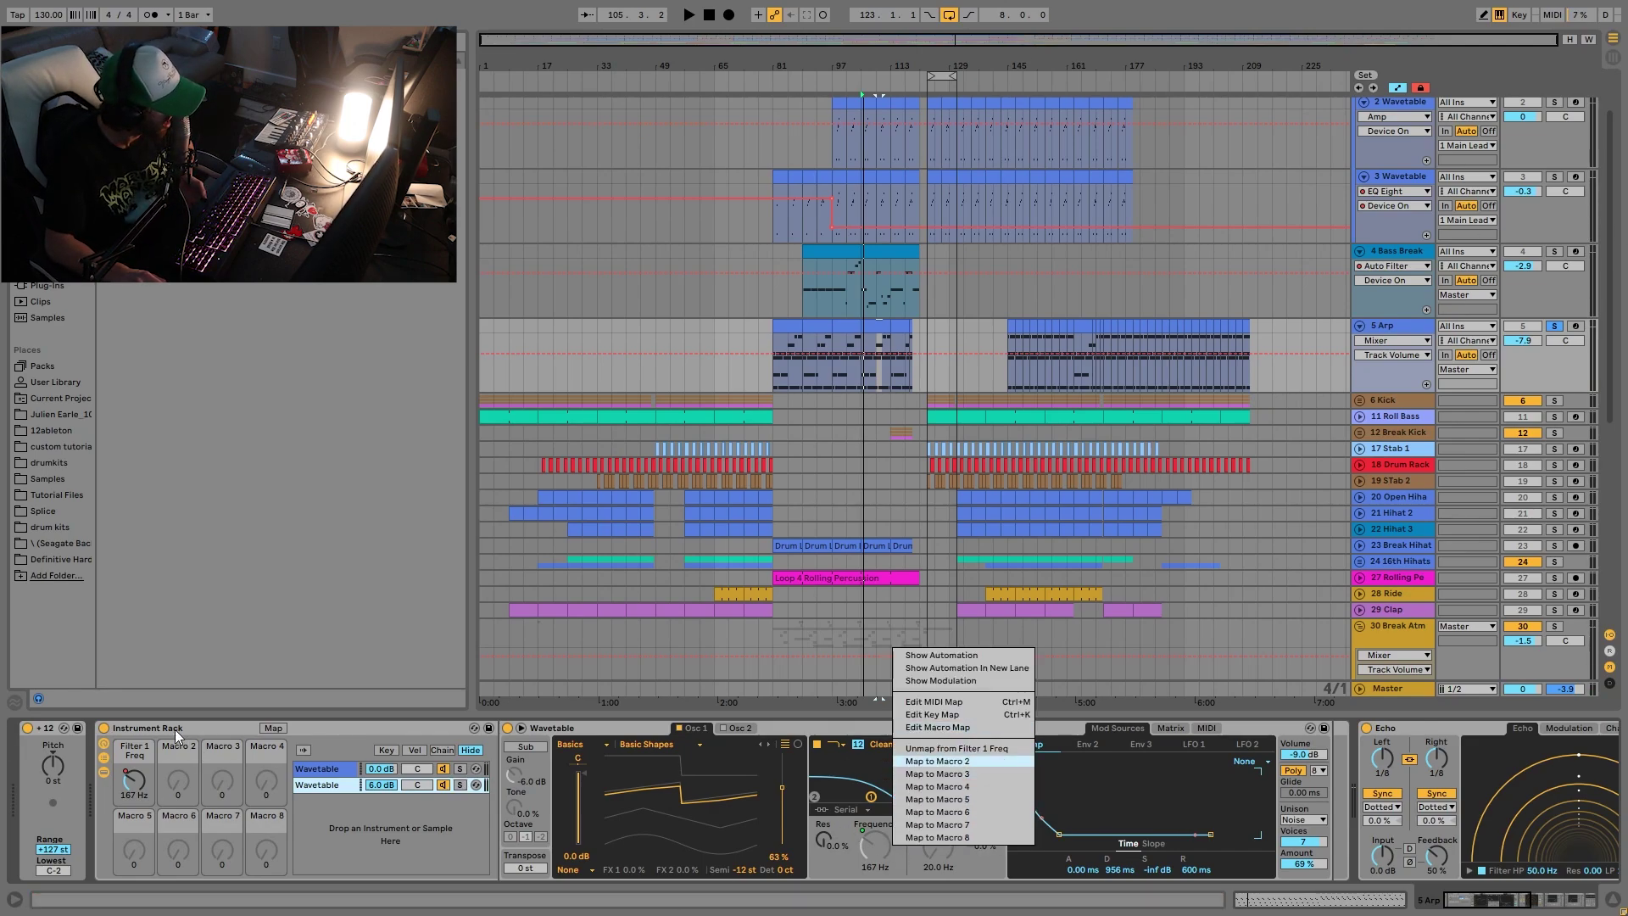
click(149, 761)
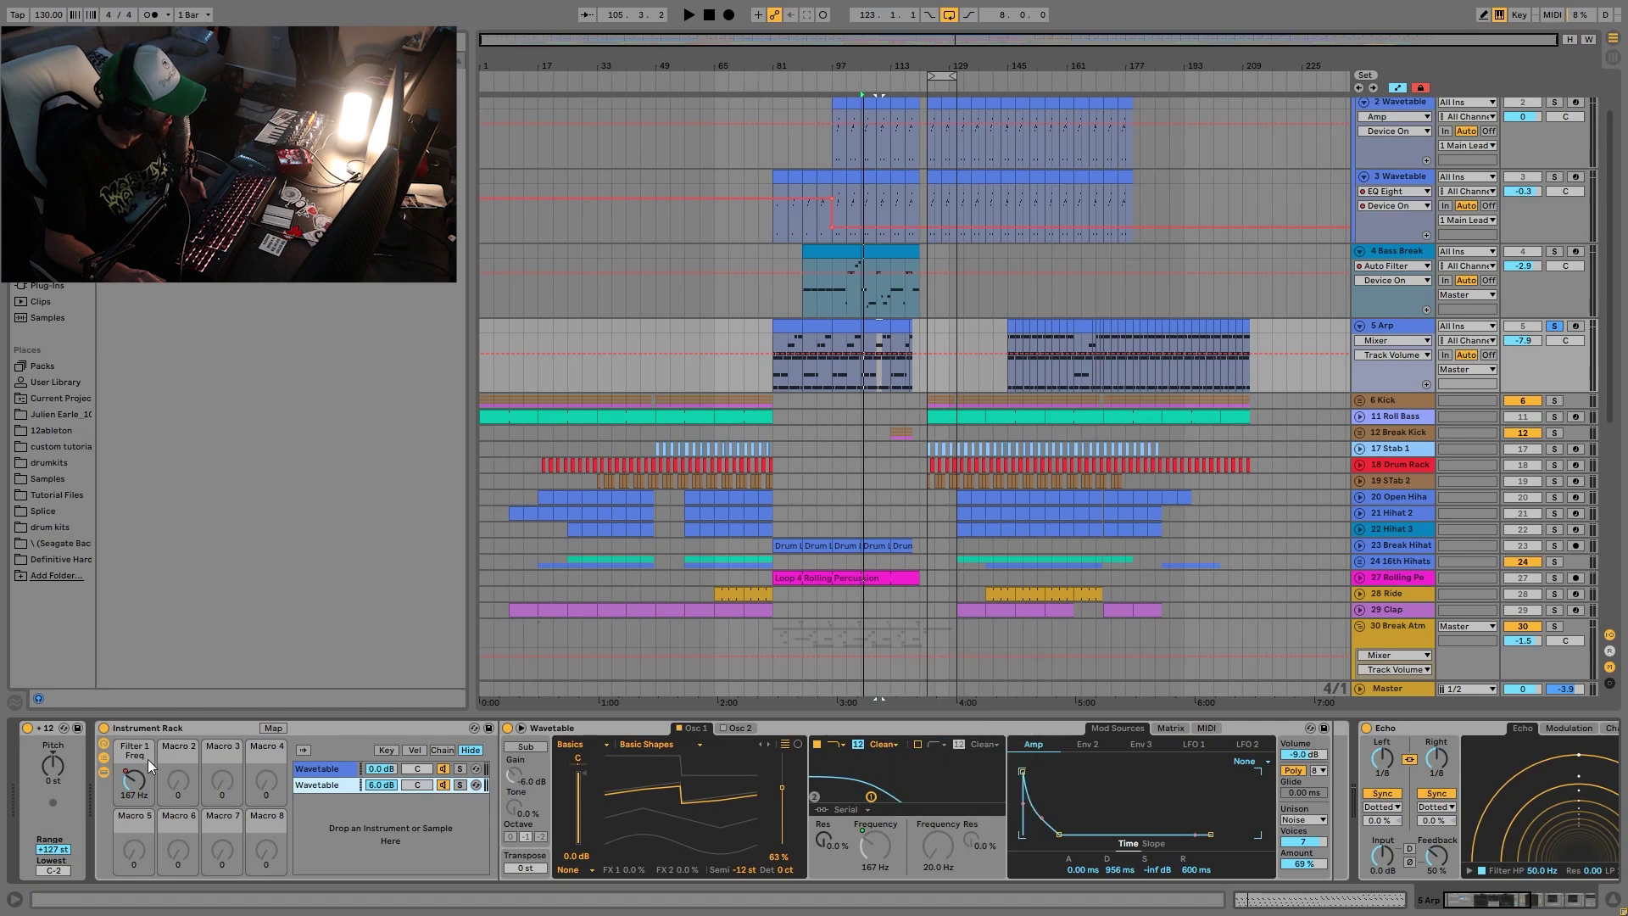
click(331, 784)
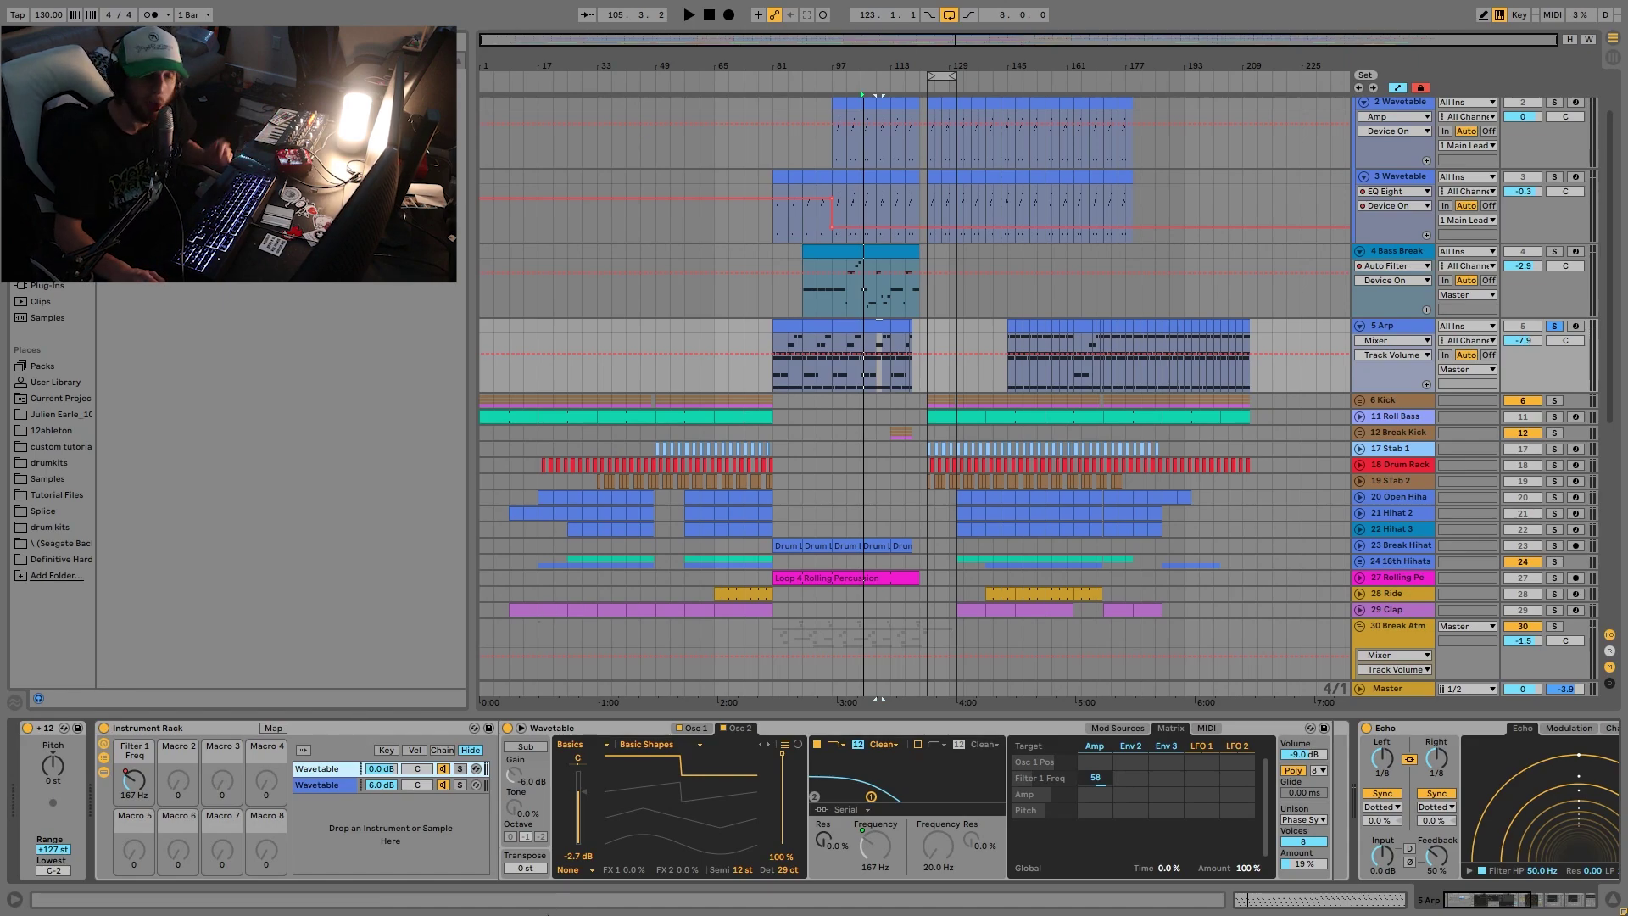
Show the Echo's Dry/Wet automation on the Arp track and audition it from bar 117.
scroll(585, 803, right, 10)
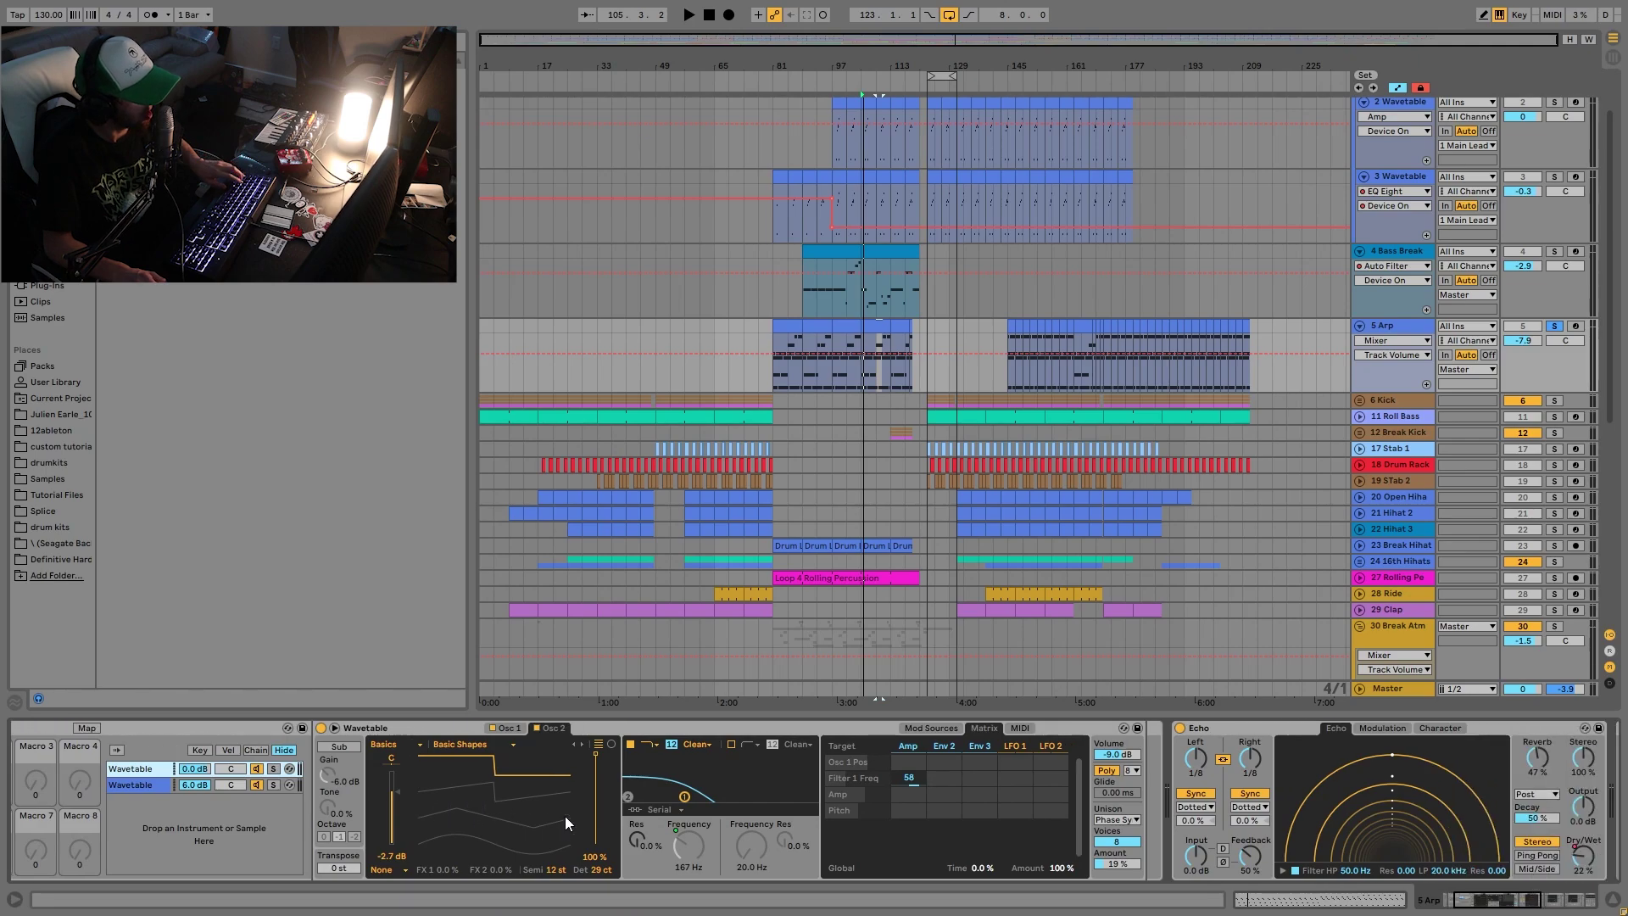
scroll(999, 785, right, 4)
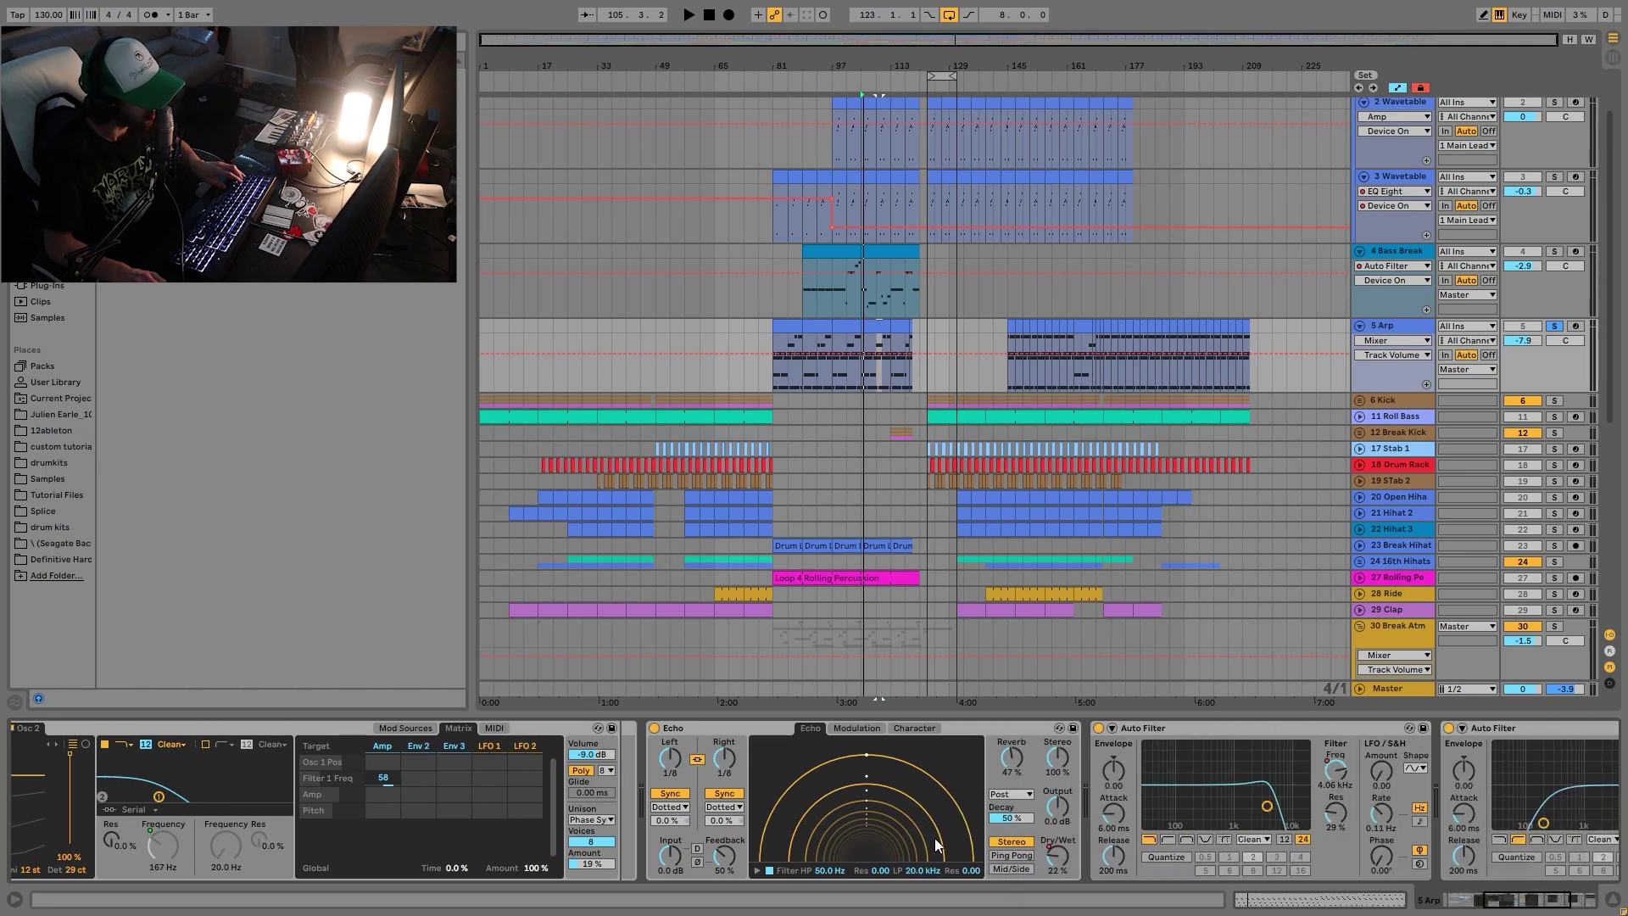
click(954, 854)
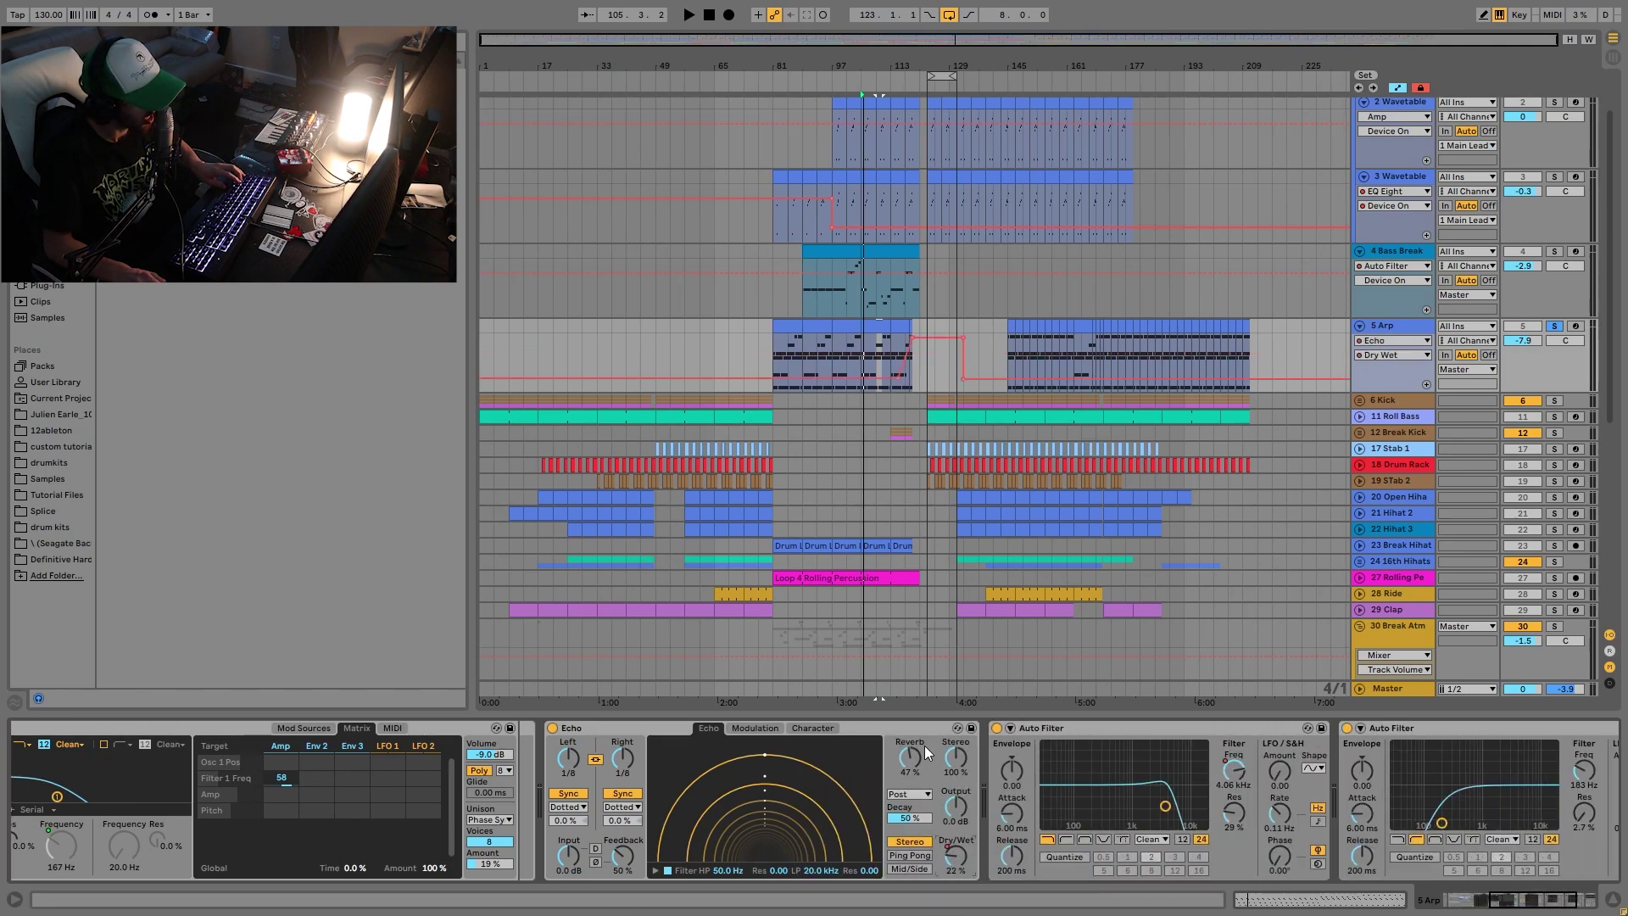
click(907, 394)
key(space)
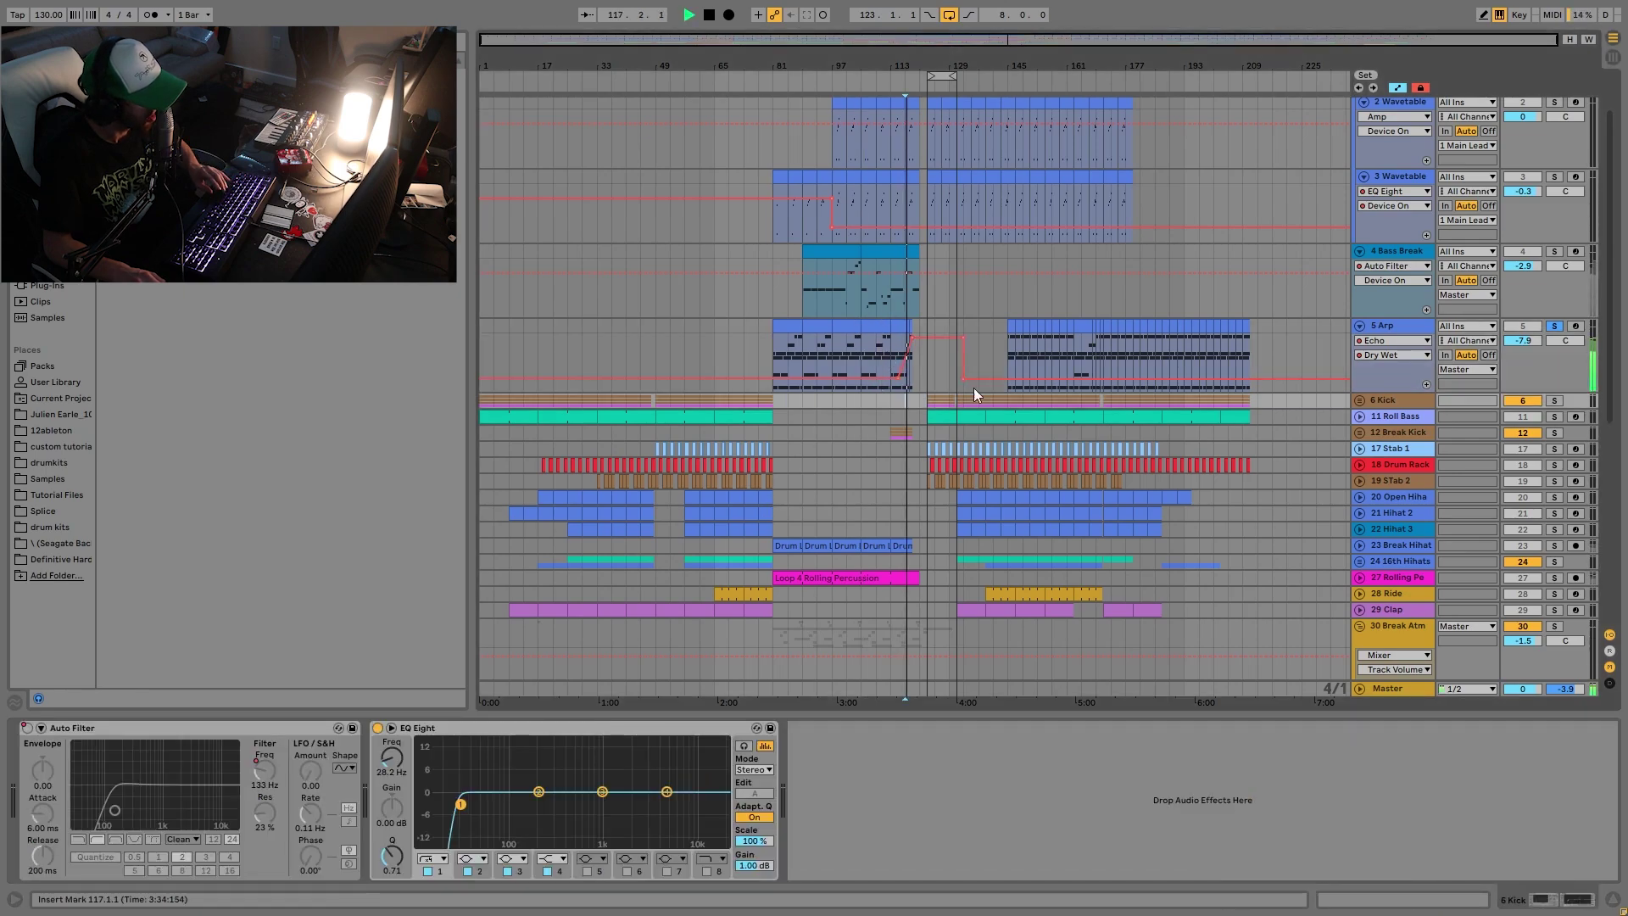
click(1385, 333)
key(space)
Show the first Auto Filter's frequency automation on the Arp track, and compare playback from bar 105 with the filter bypassed and re-enabled.
click(861, 364)
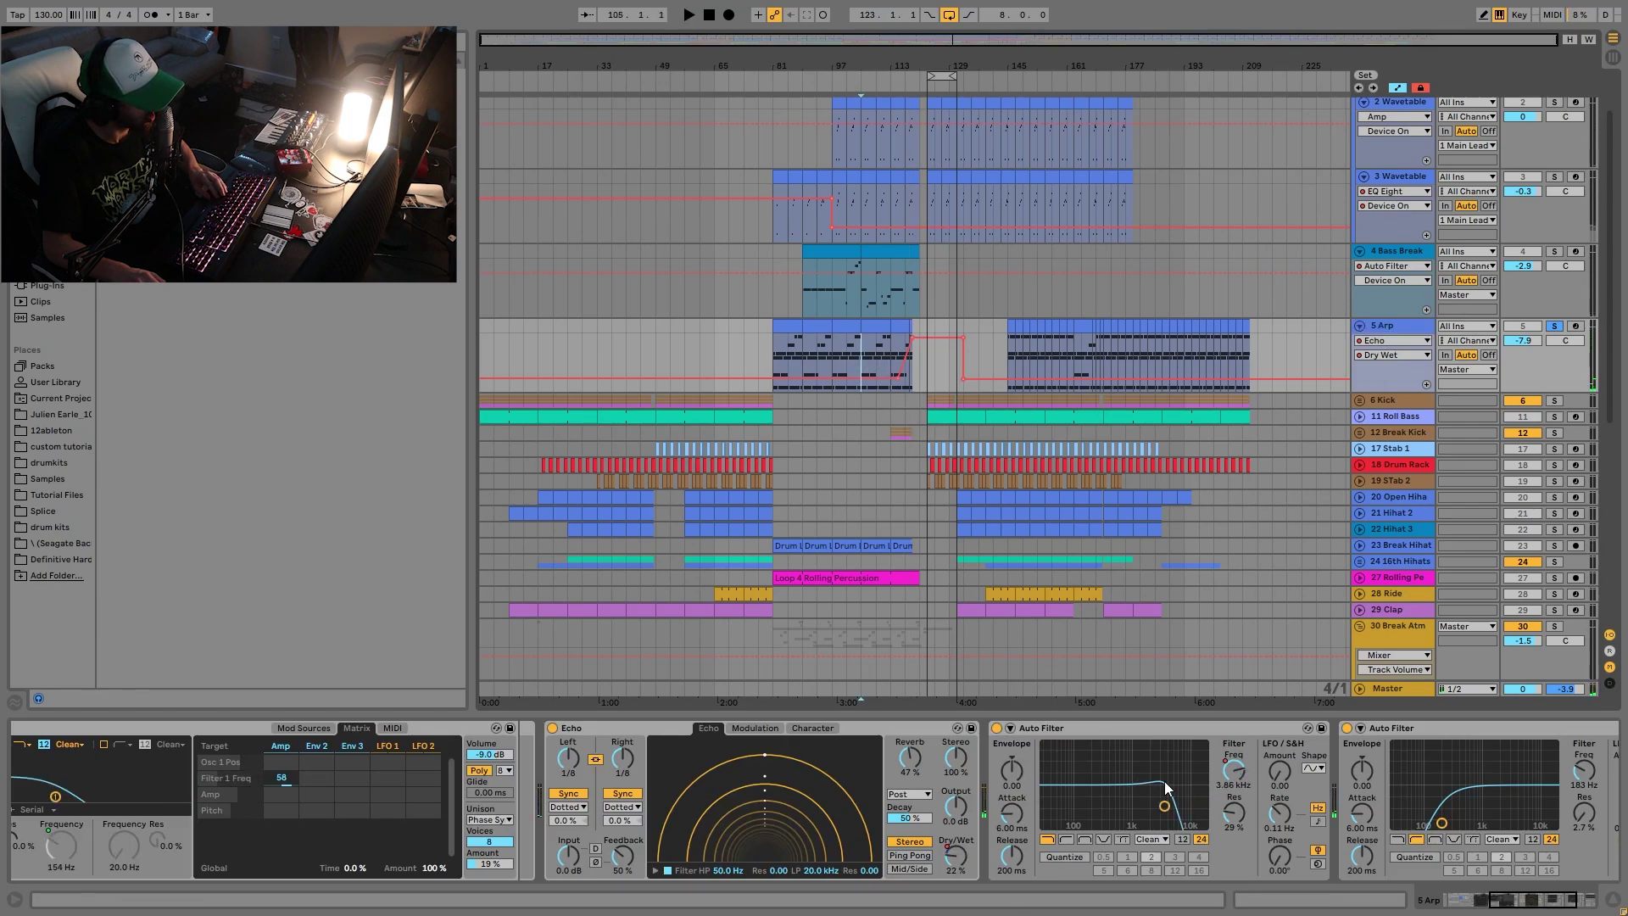
click(1210, 780)
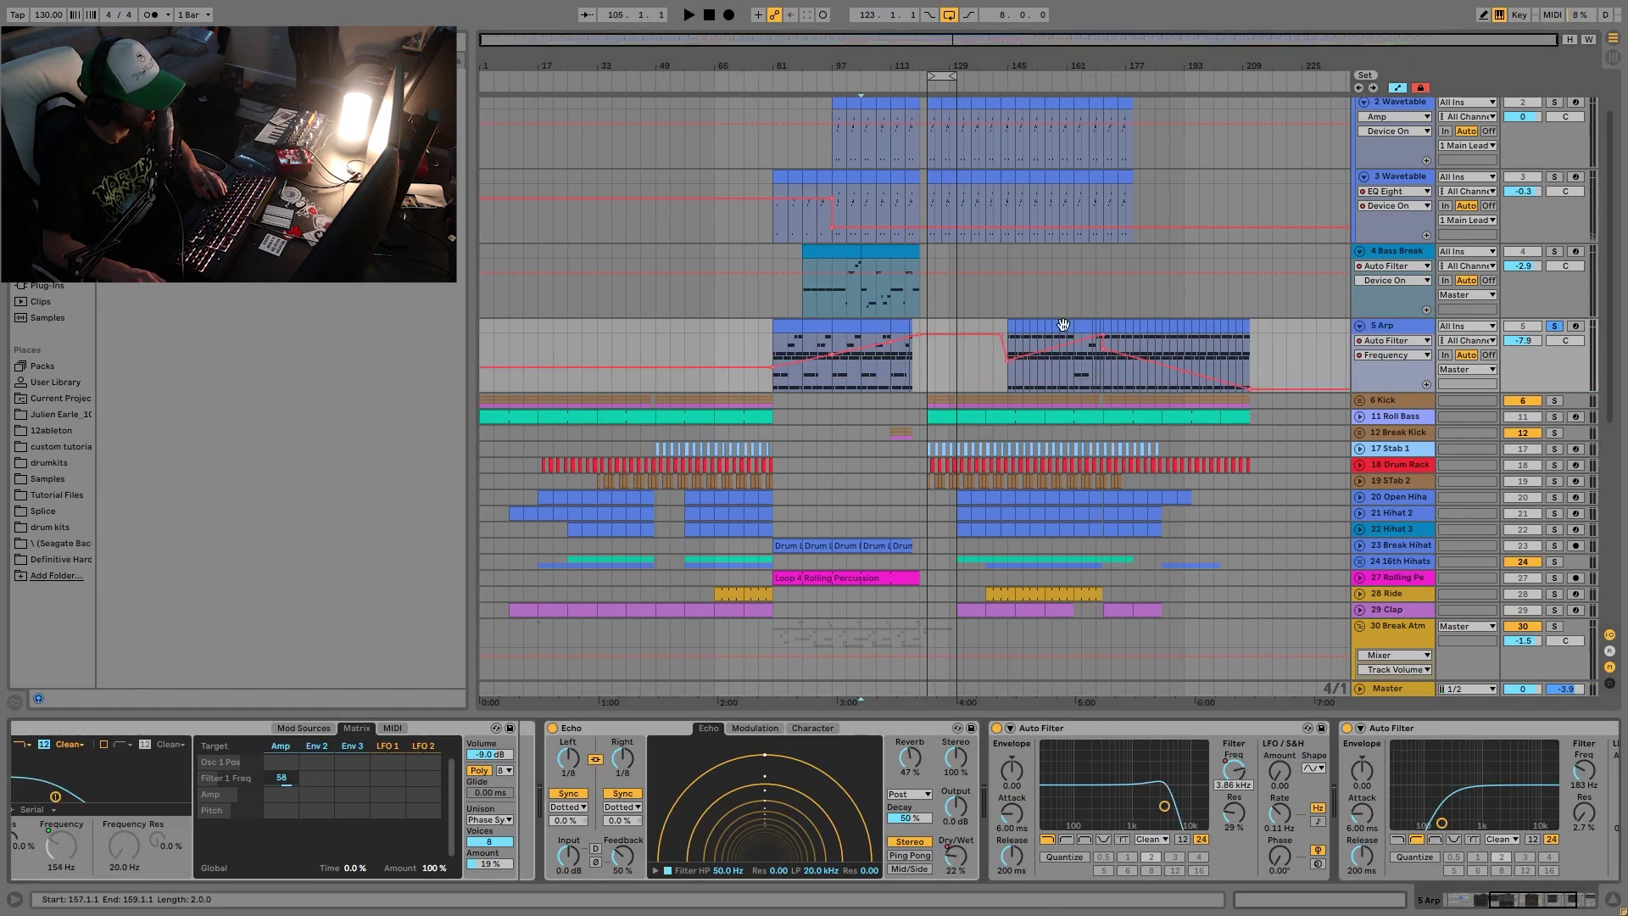
click(998, 728)
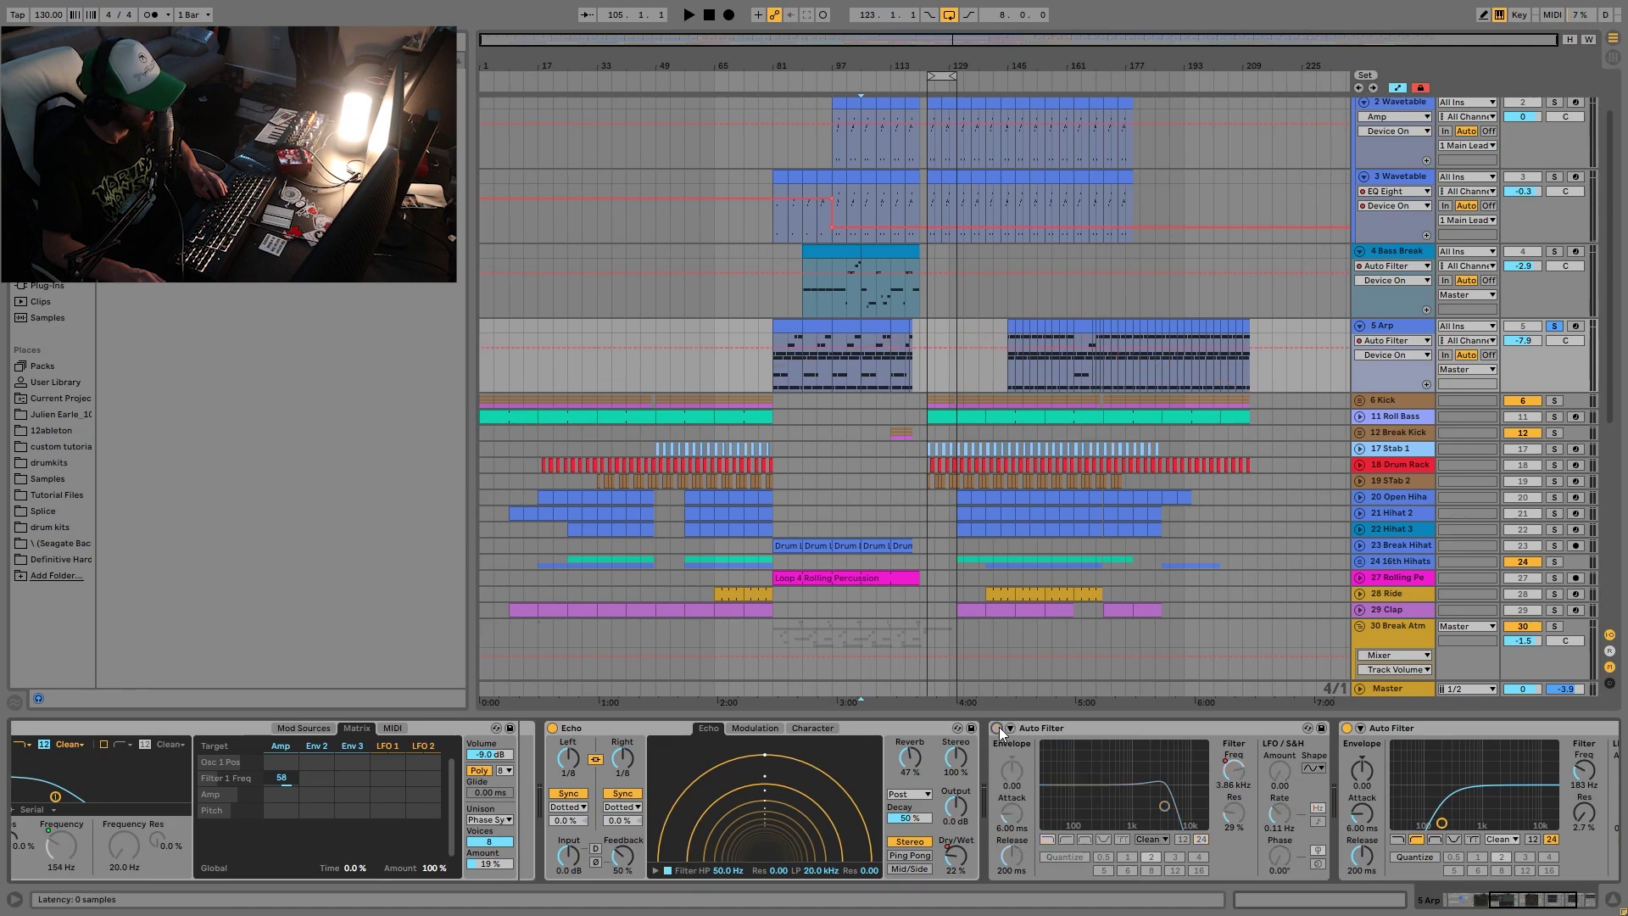
key(space)
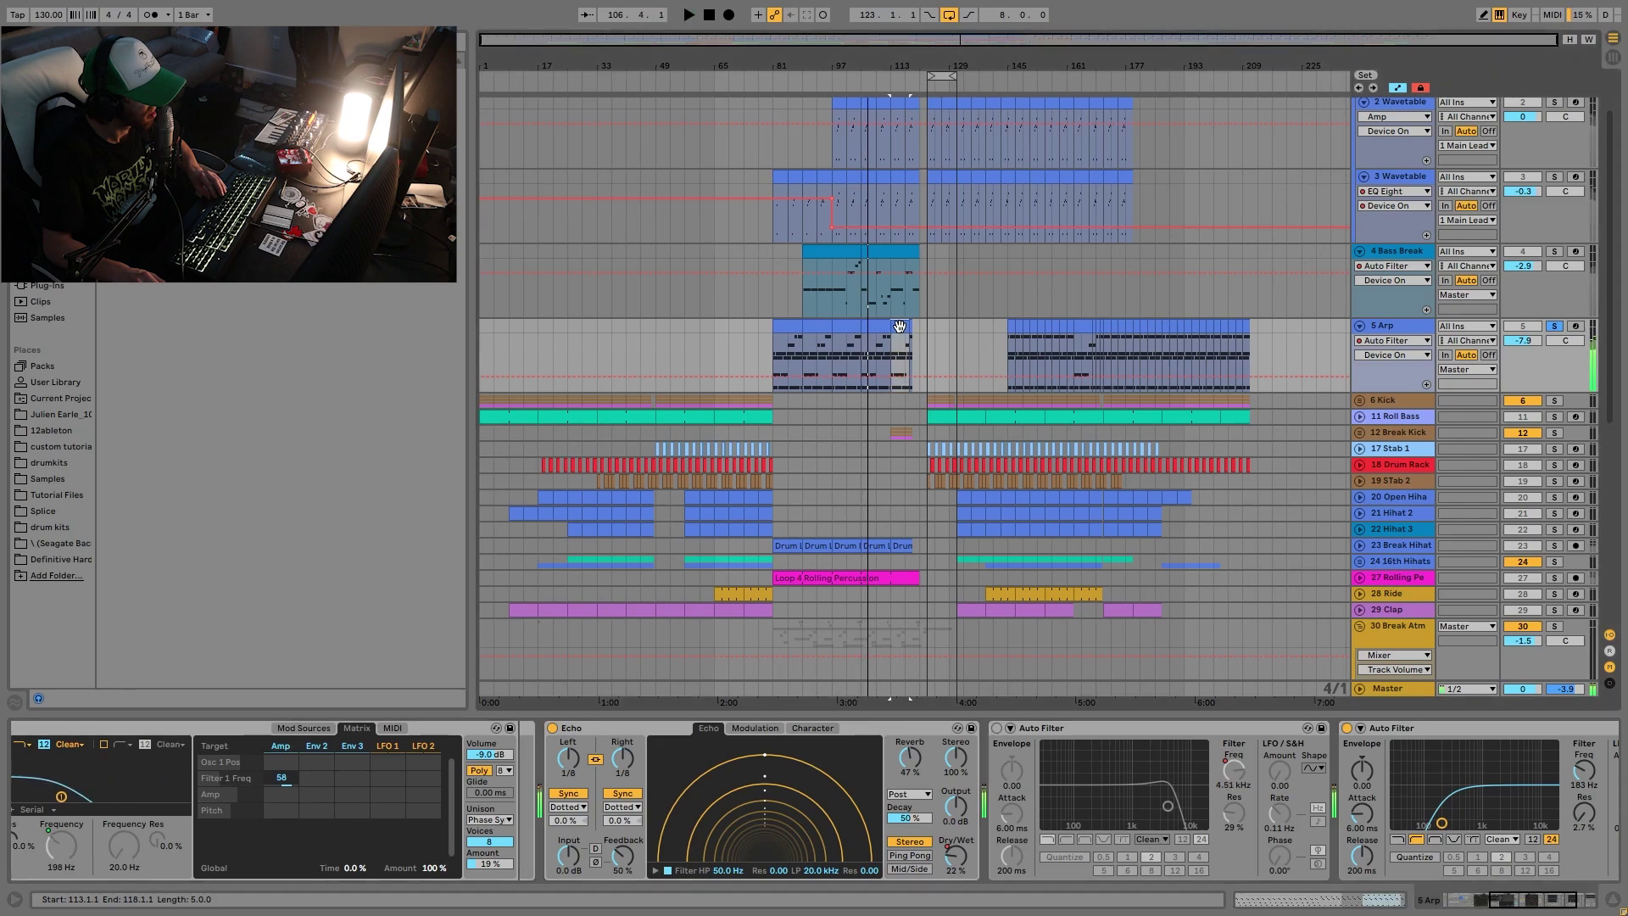
click(997, 728)
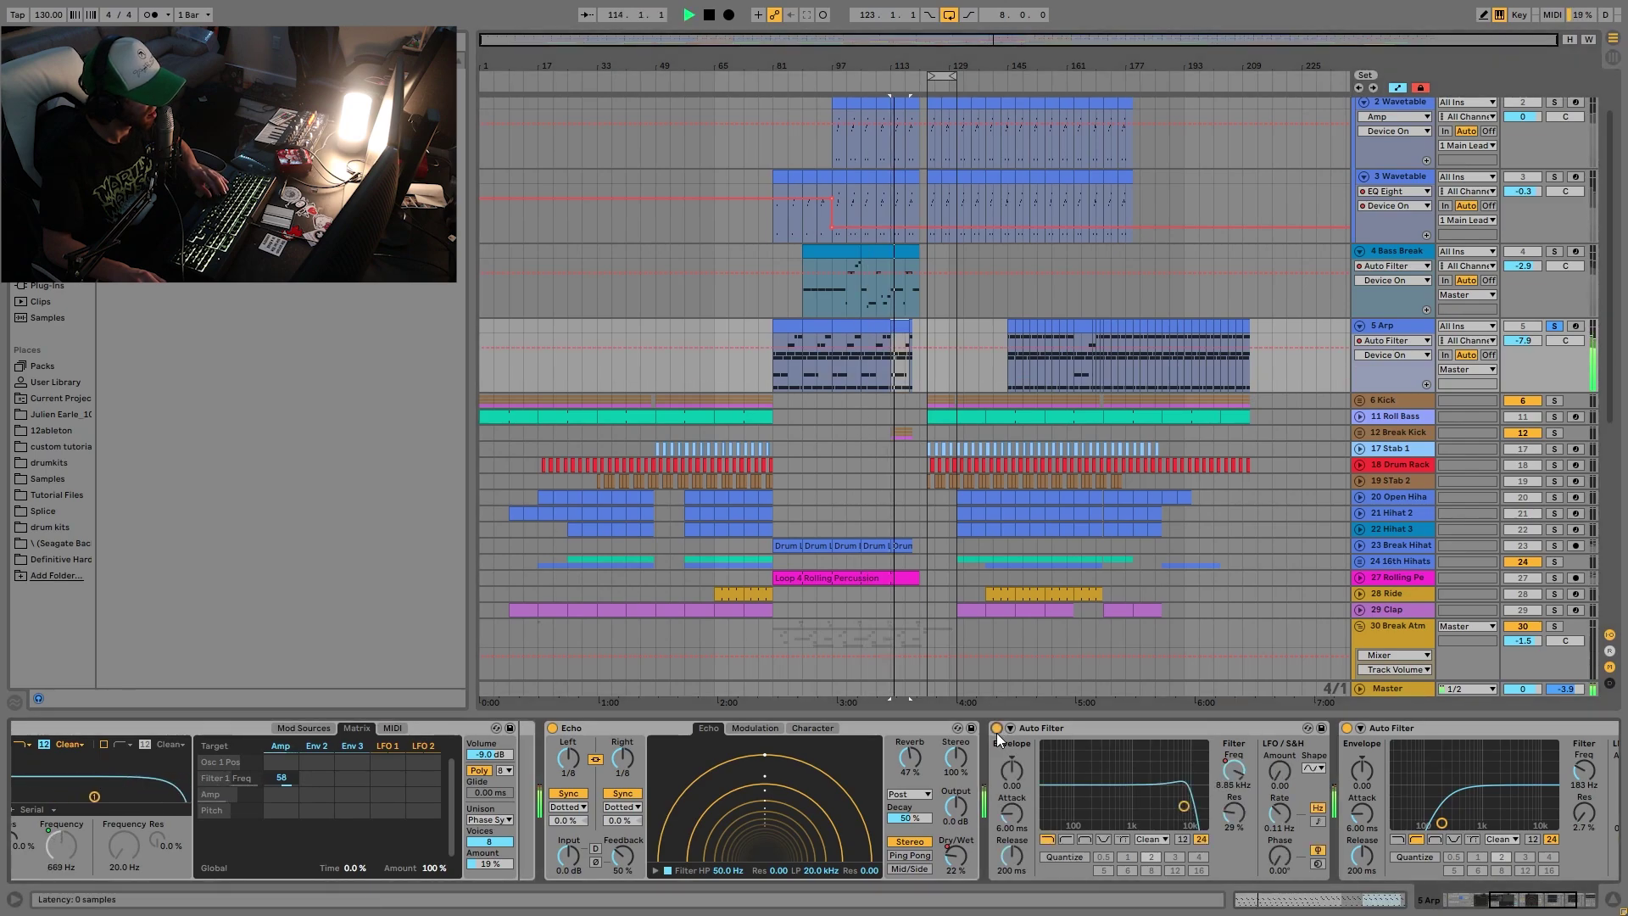
Show the Auto Pan's on/off automation on the Arp track and audition it from bar 145, adding the Kick group to the solo.
scroll(1136, 767, right, 5)
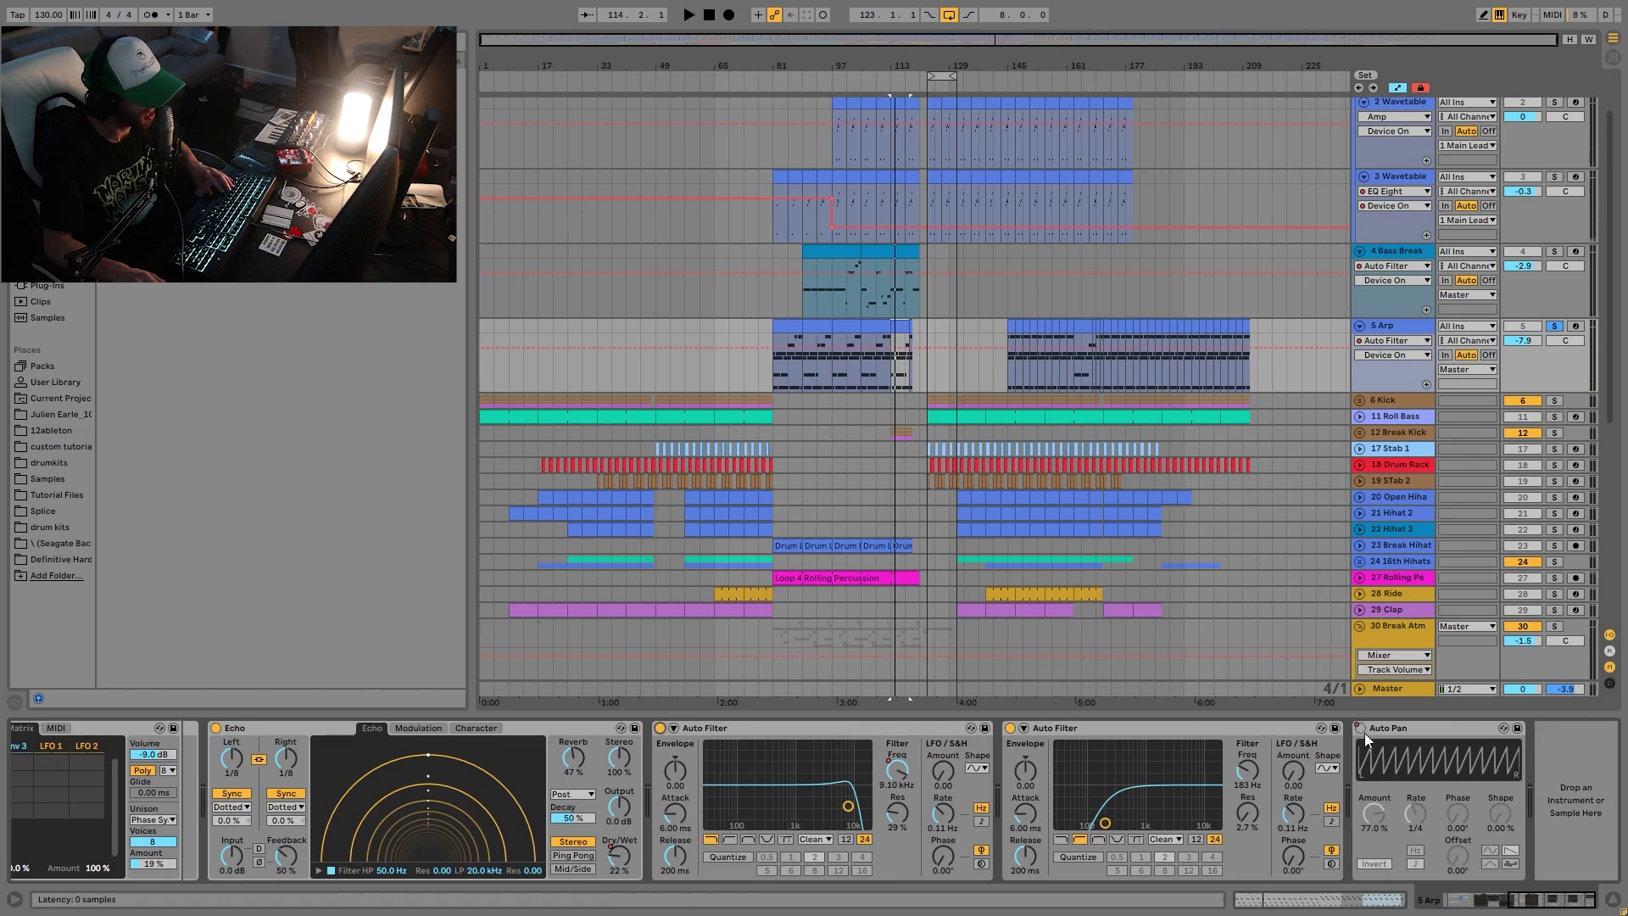
right_click(1365, 733)
click(988, 377)
click(1006, 382)
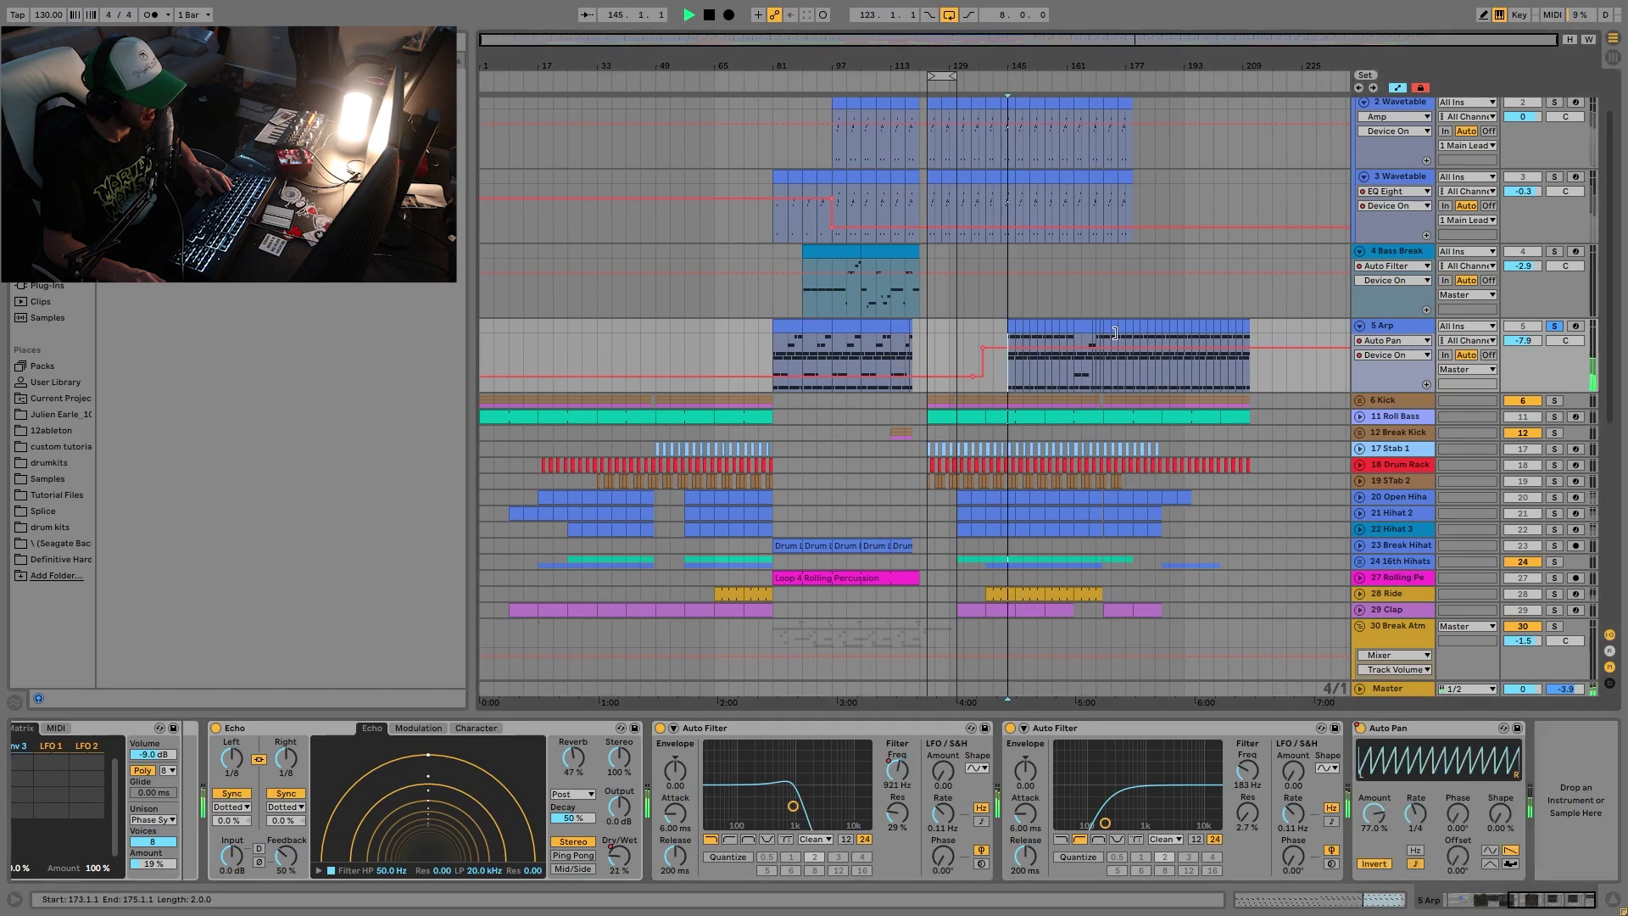
key(space)
click(1555, 402)
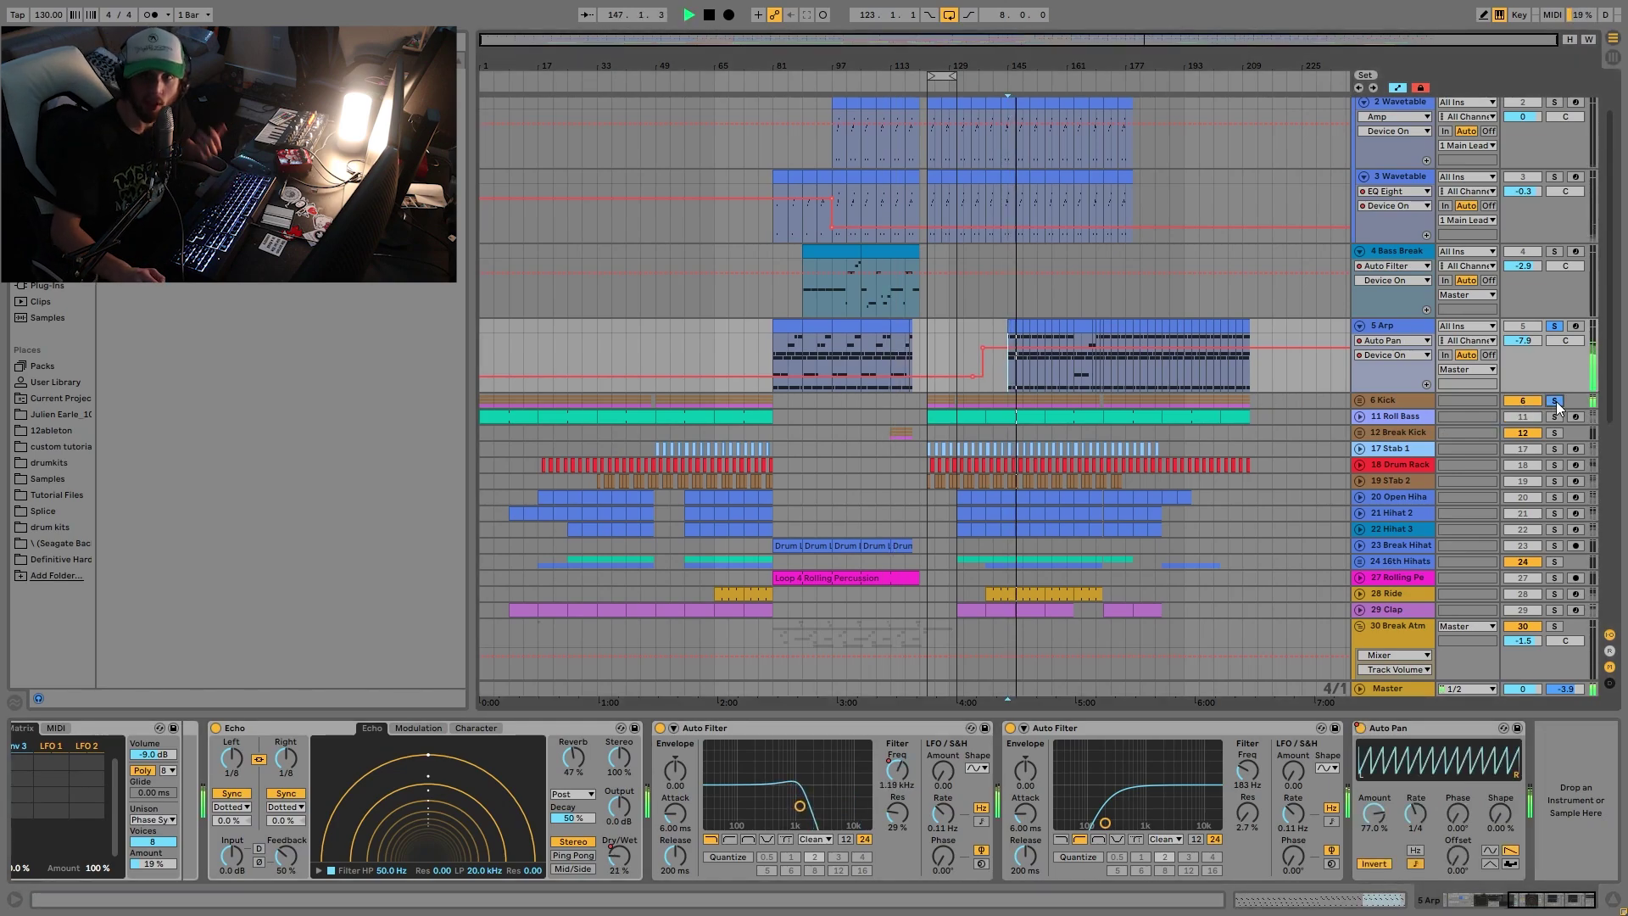
key(space)
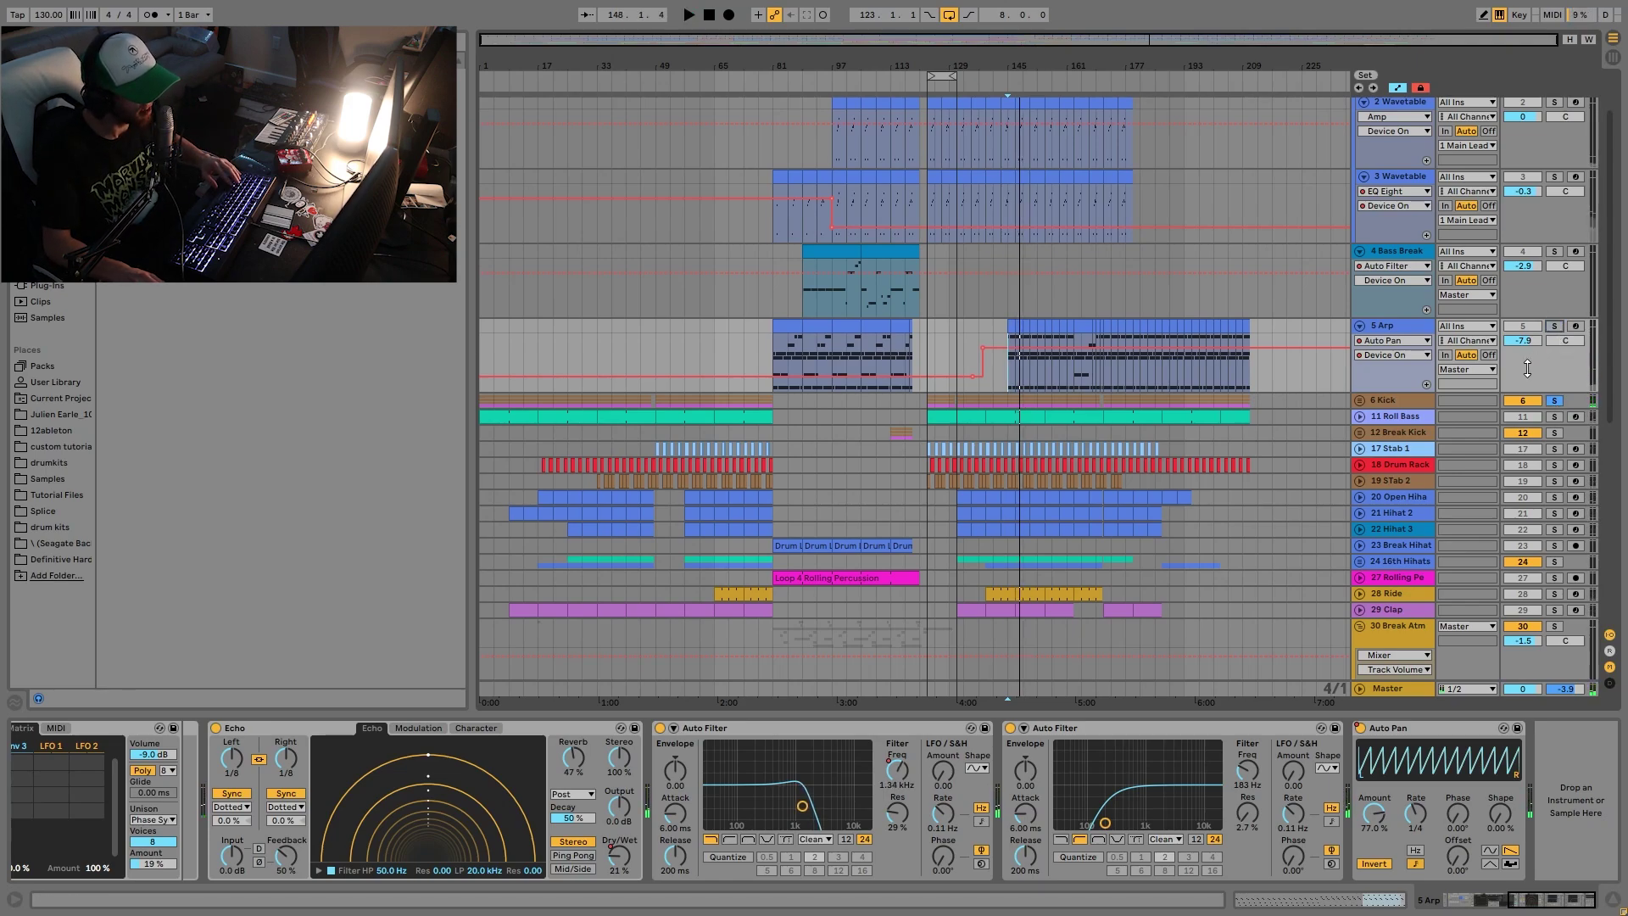
Unfold the Kick group, select its four kick tracks, and collapse them to compact height.
click(1360, 397)
scroll(1360, 394, down, 5)
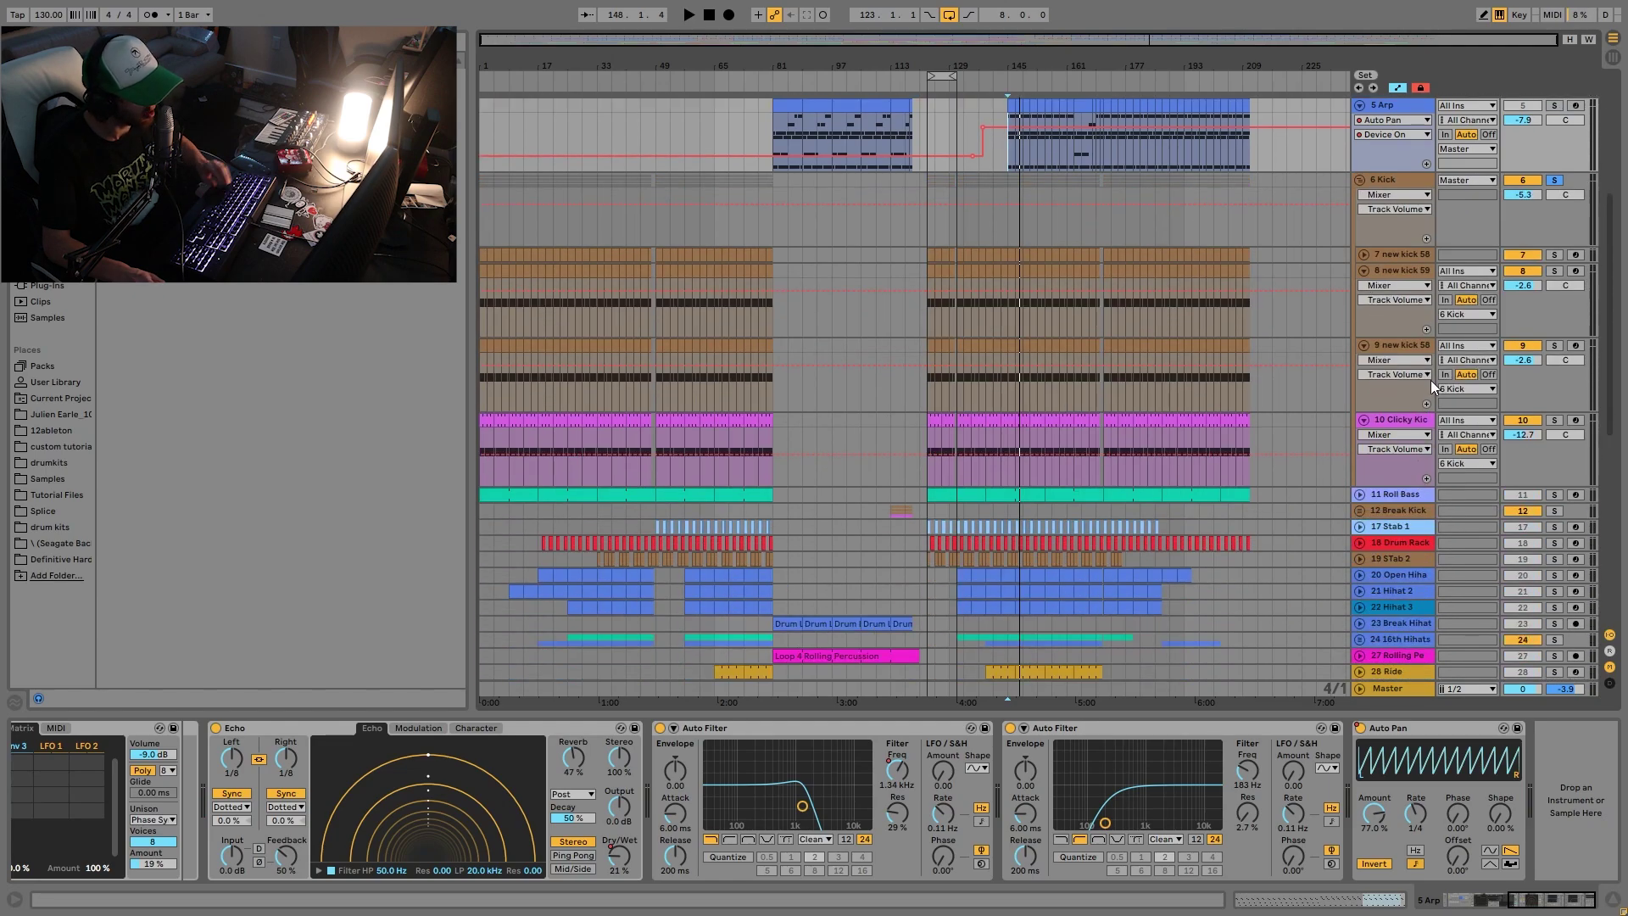
click(1401, 344)
key(Down)
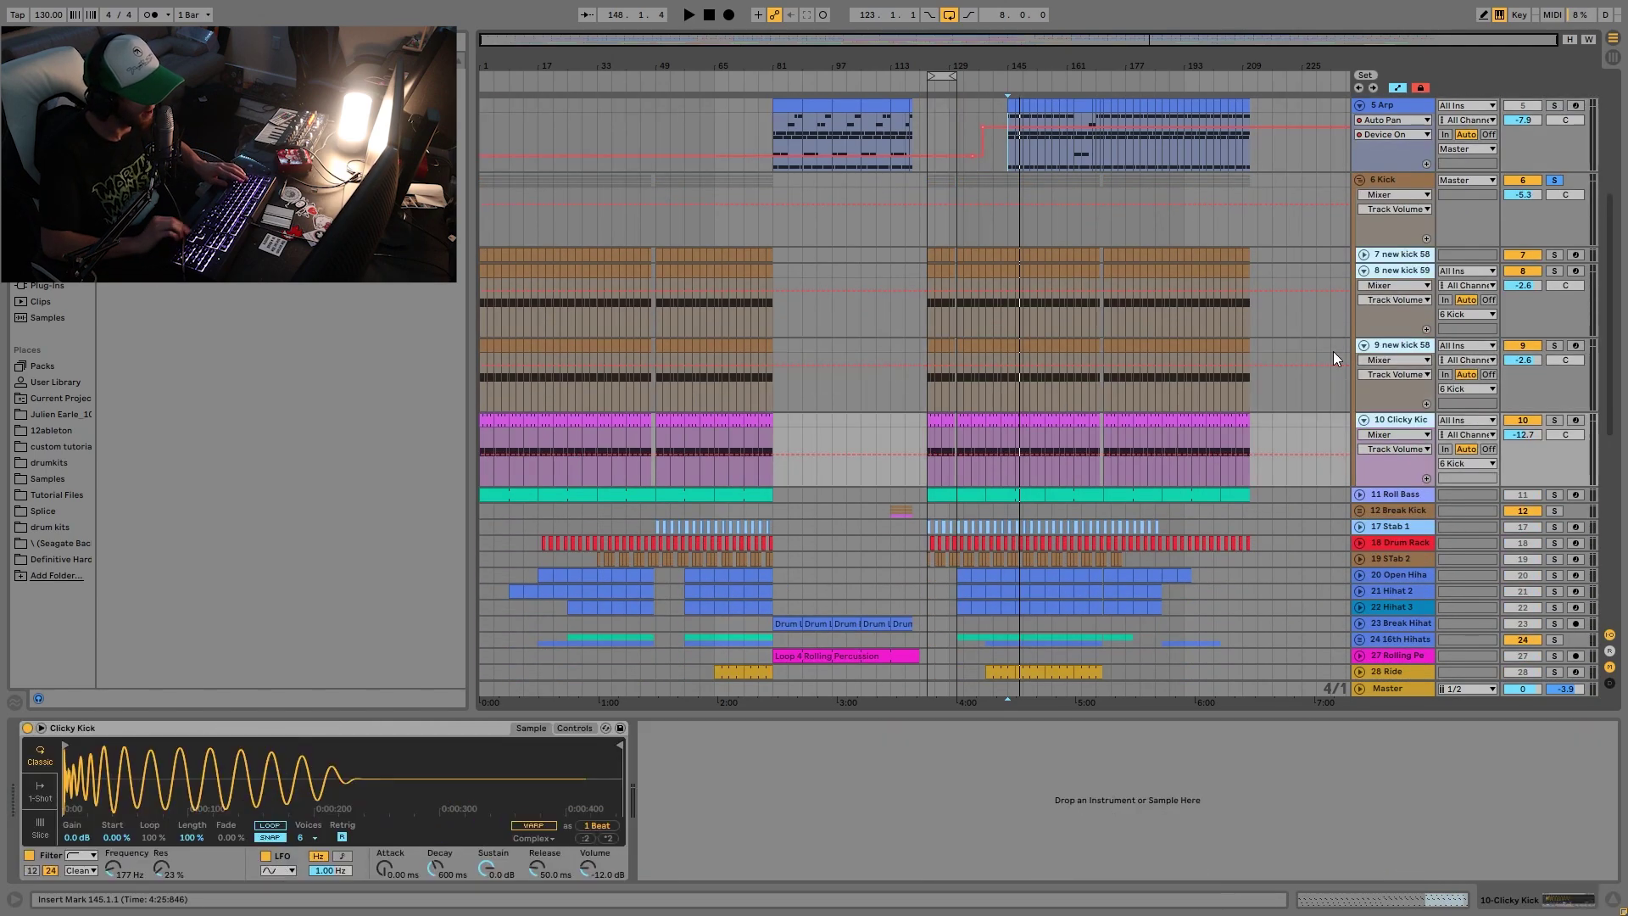
key(alt+u)
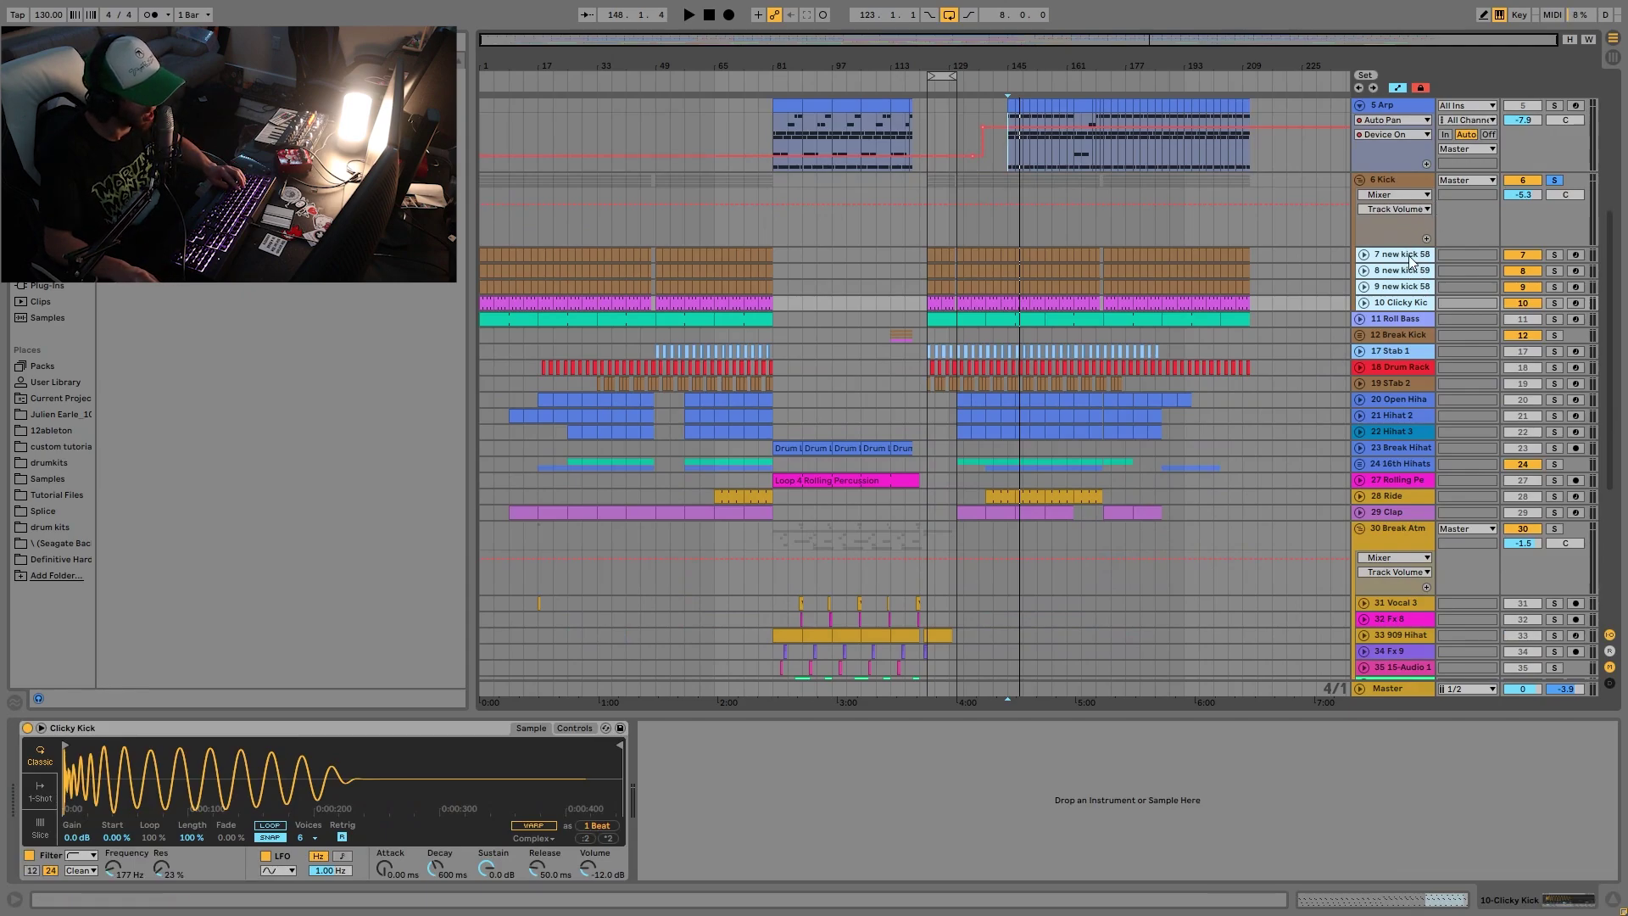
Solo the first kick layer on track 7 and audition it from bar 145.
click(1553, 256)
key(space)
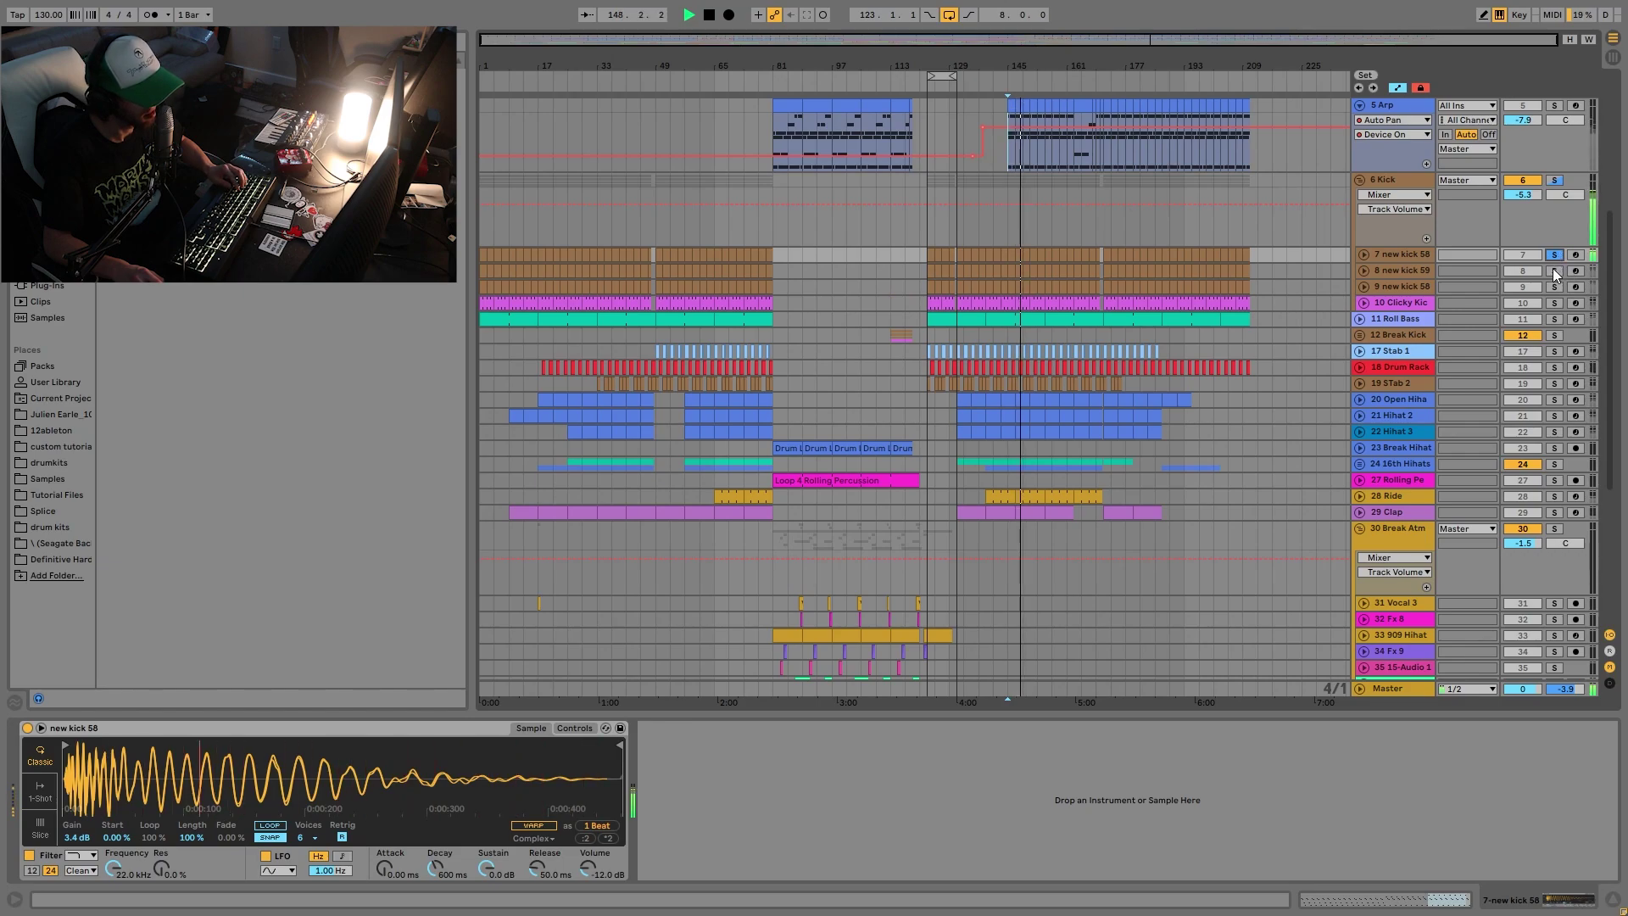
key(space)
key(space)
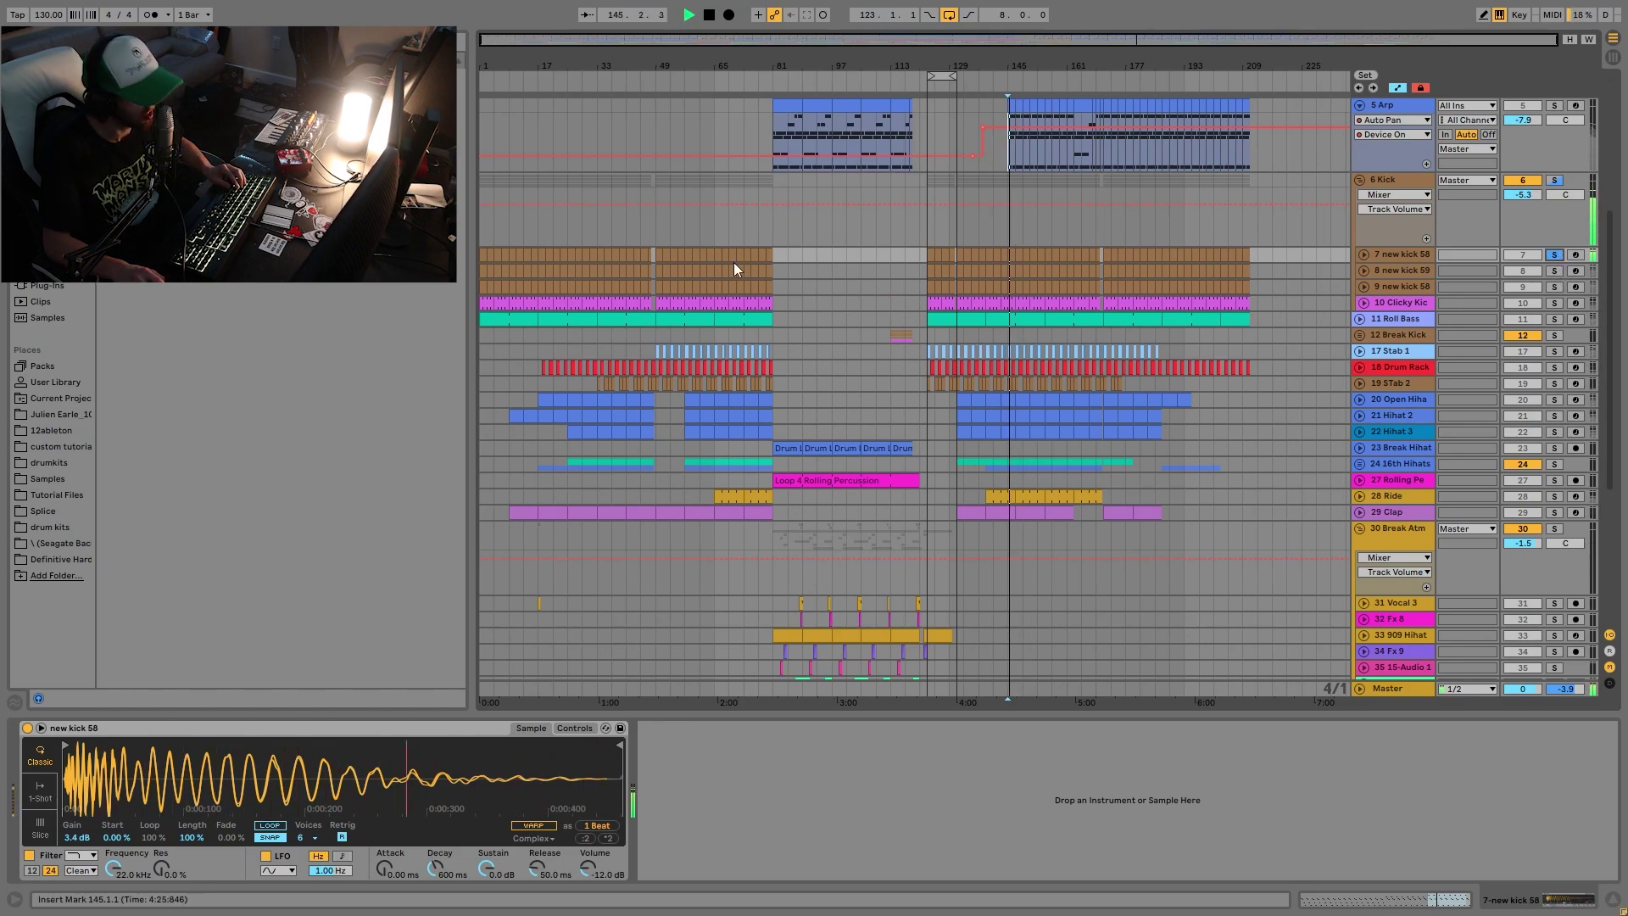
Solo the second kick layer on track 8, show its Simpler device, and audition it from bar 145.
click(1554, 268)
key(space)
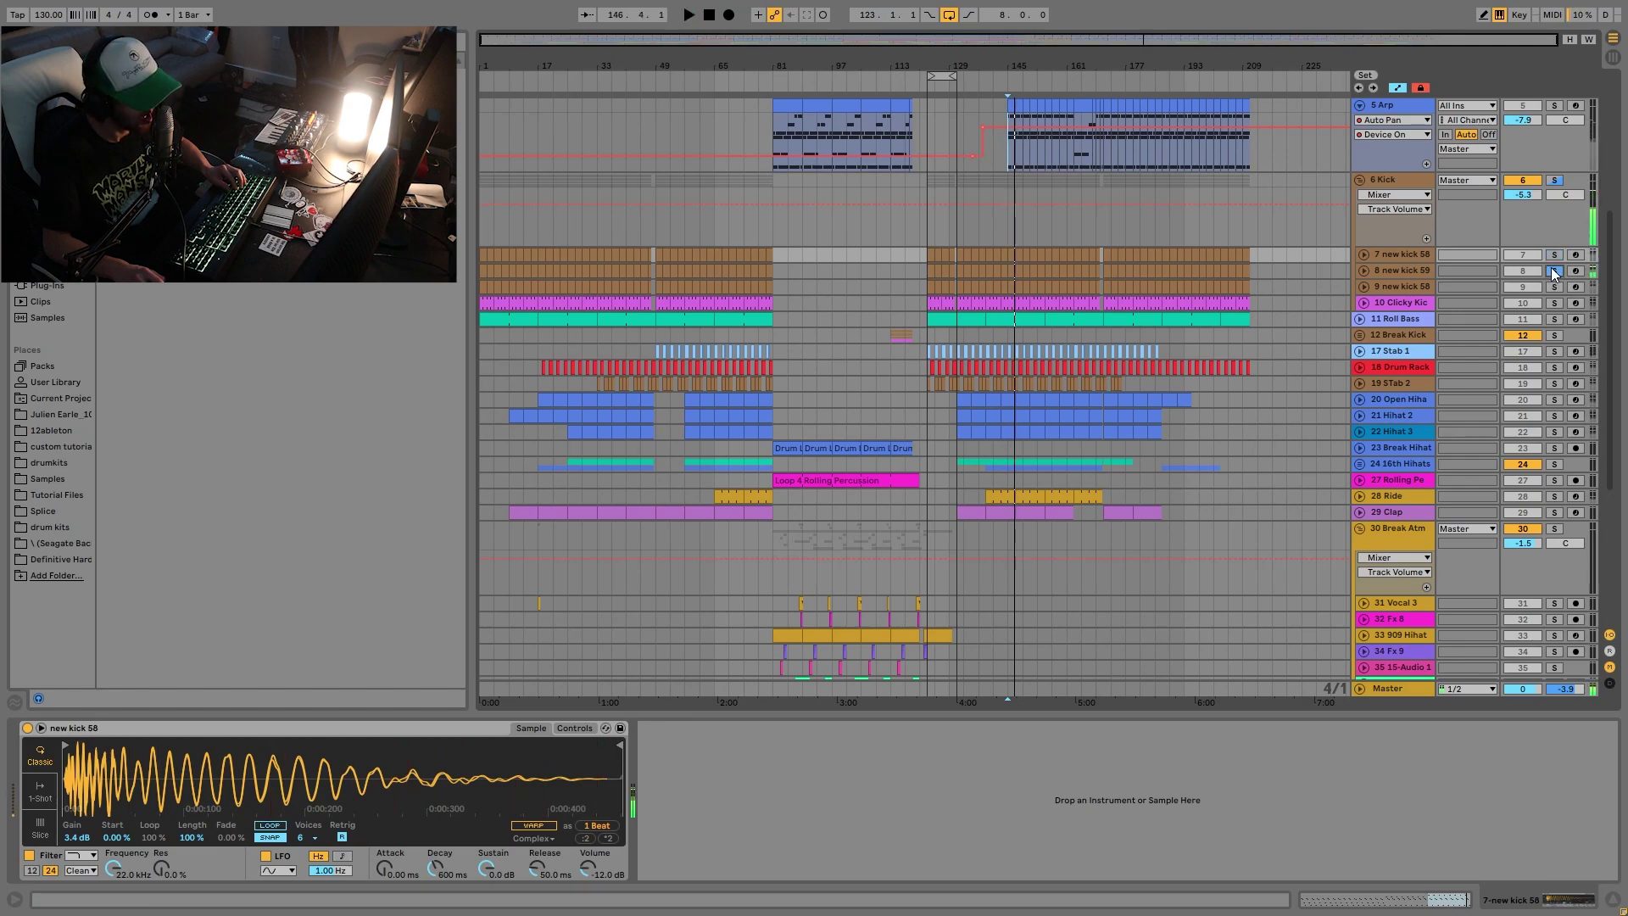
click(1412, 271)
key(space)
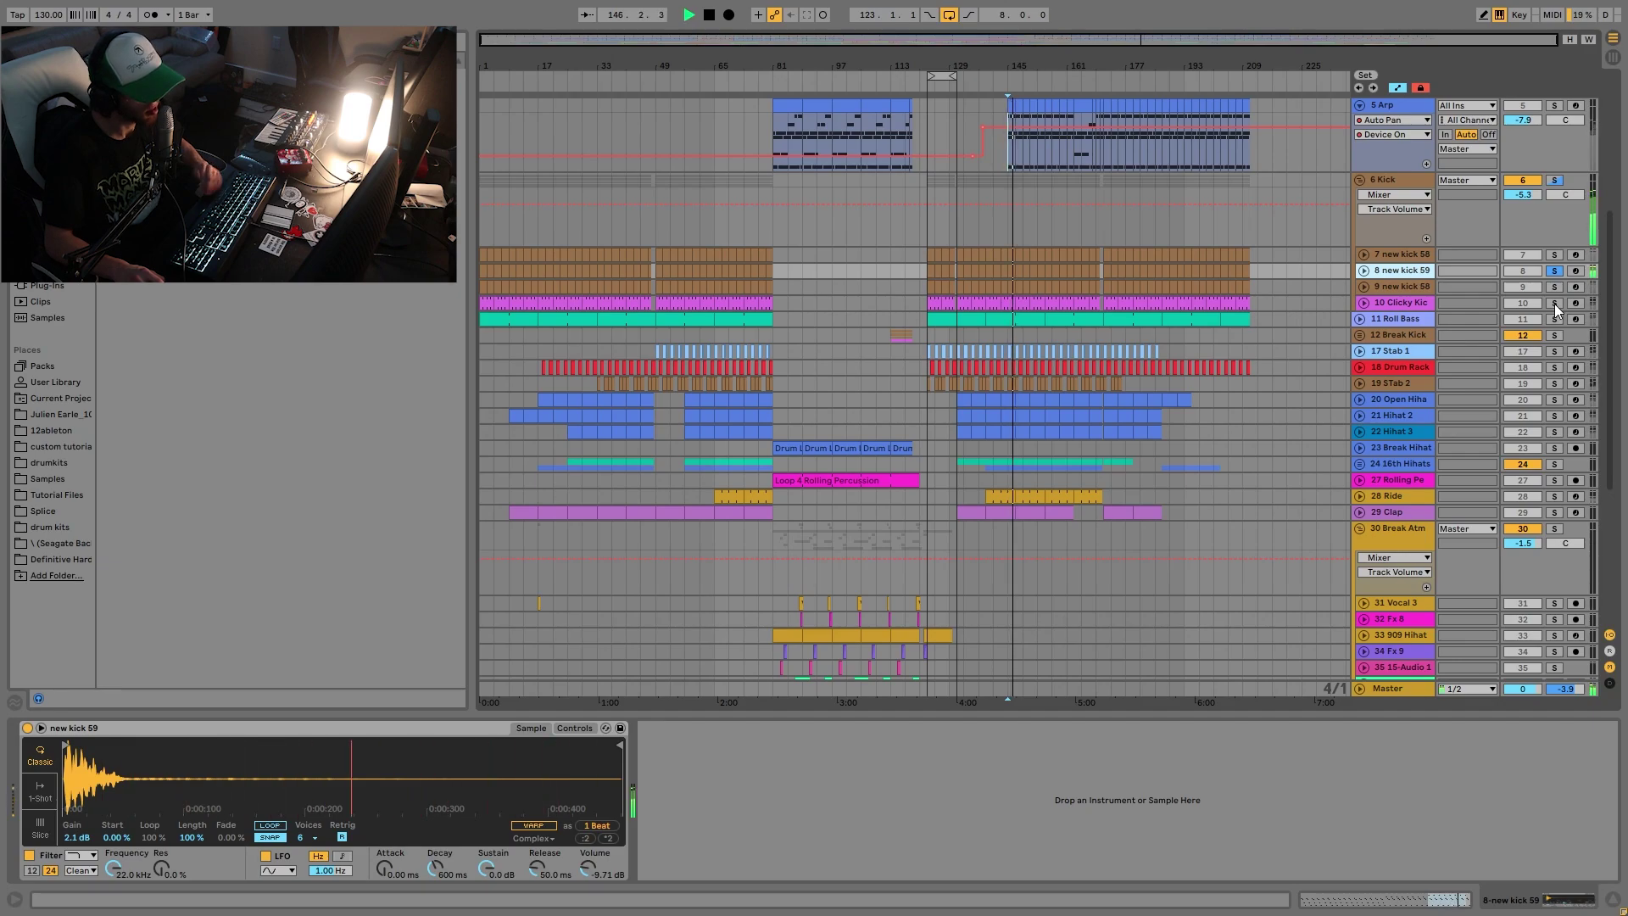
Compare the first kick layer on its own with the first and second kick layers soloed together.
ctrl+click(1554, 254)
key(space)
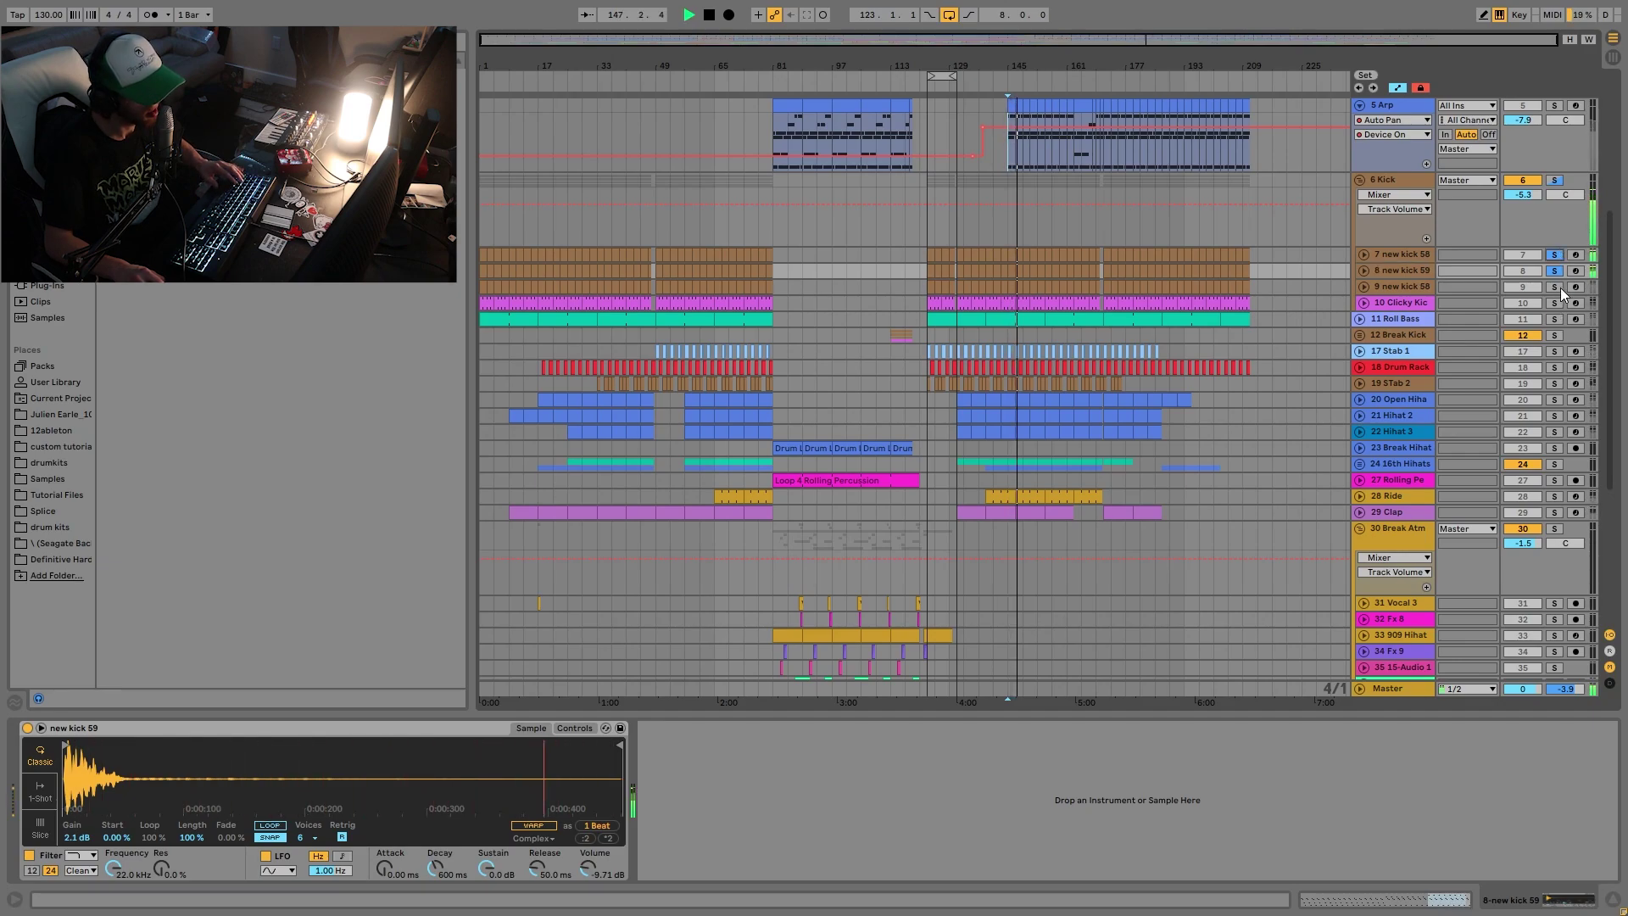
click(1555, 271)
key(space)
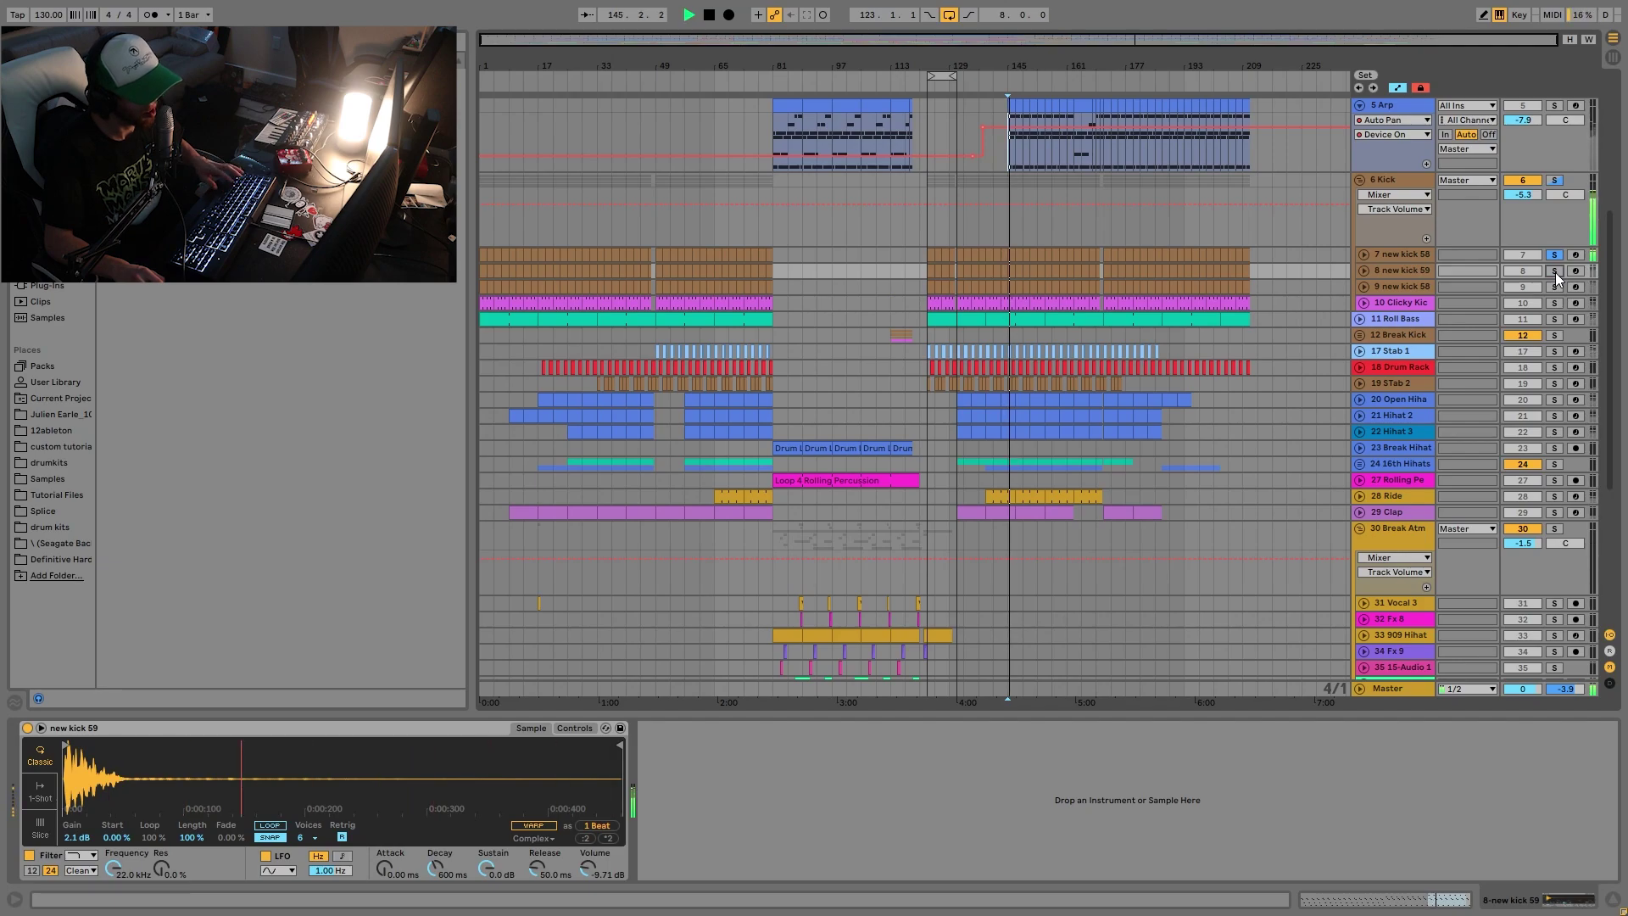
ctrl+click(1555, 271)
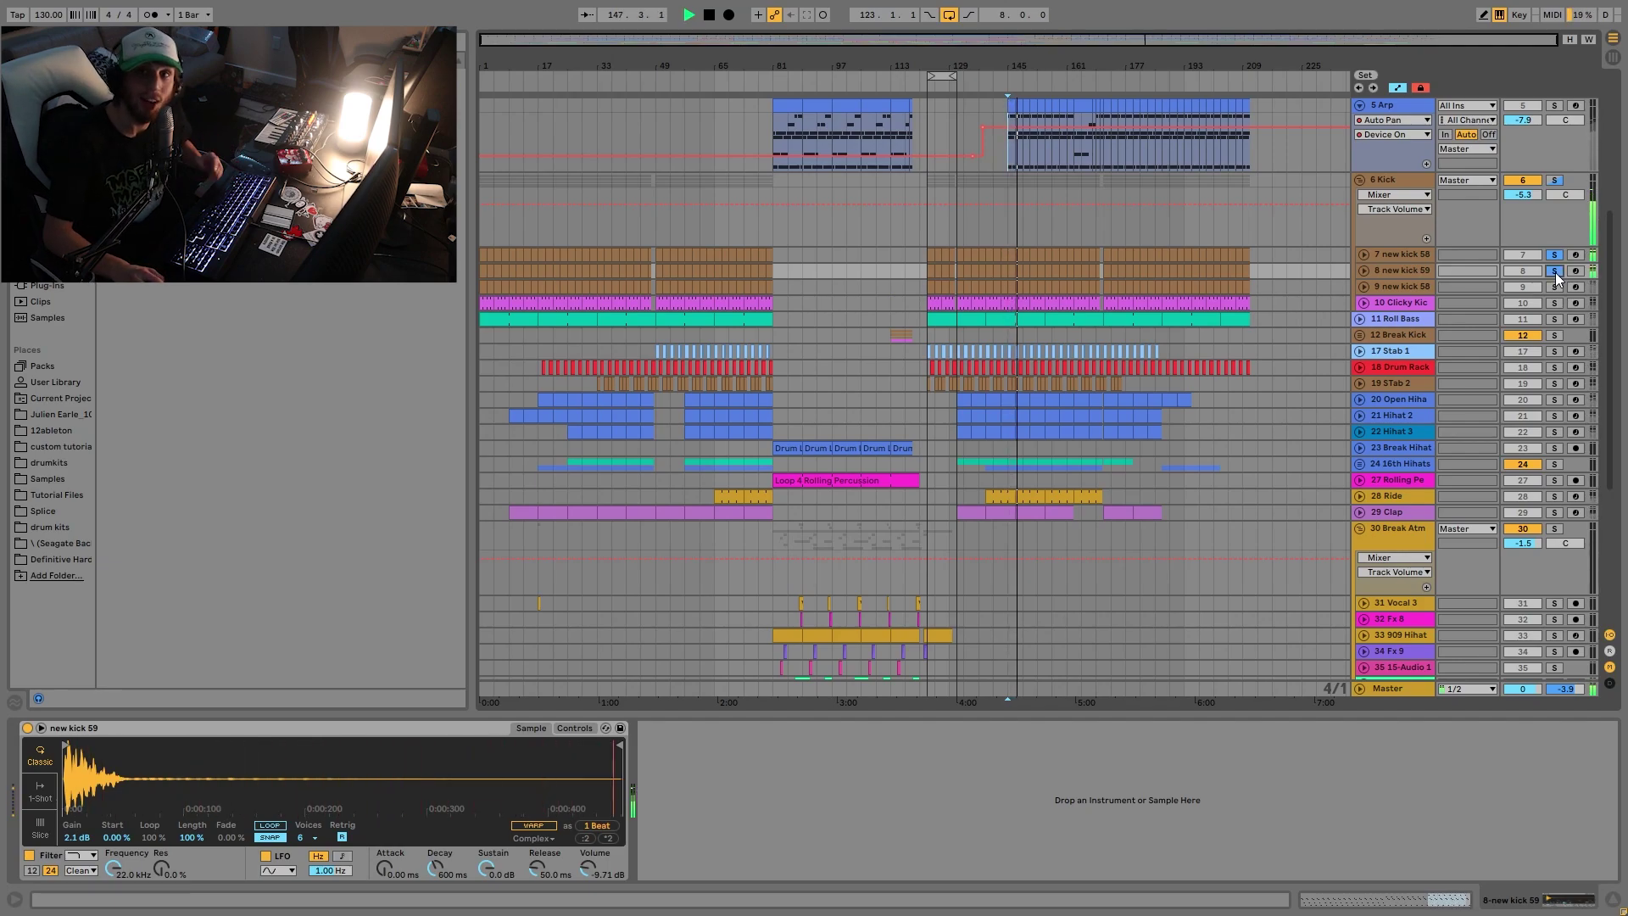
key(space)
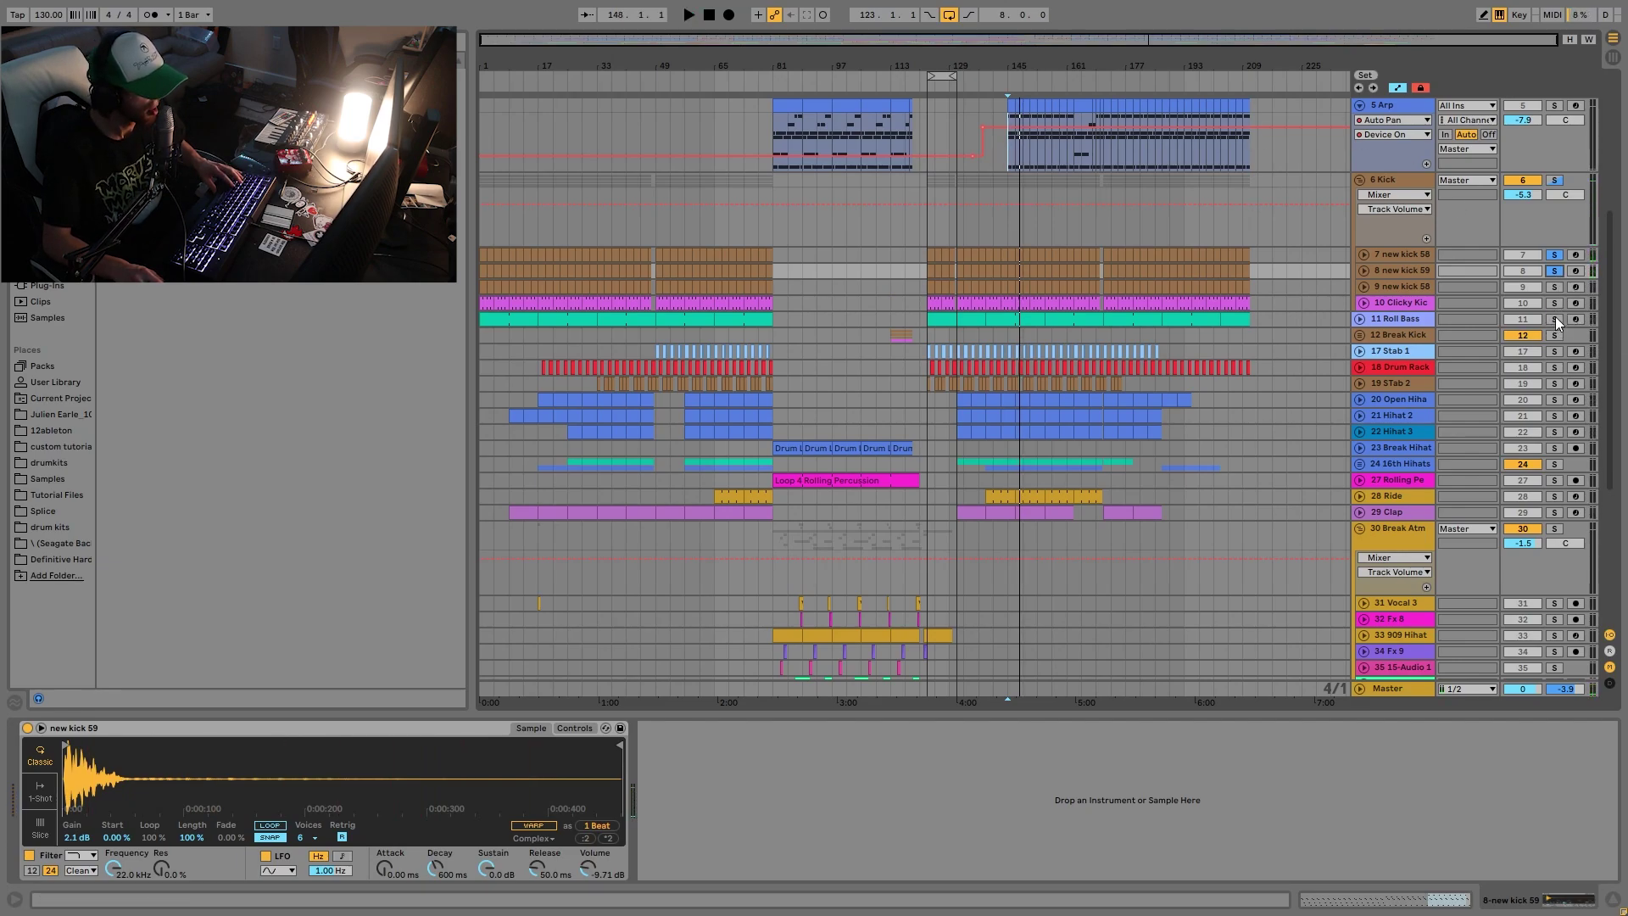
Add the Clicky Kick track to the soloed kick layers and audition all three together from bar 145.
key(space)
ctrl+click(1555, 304)
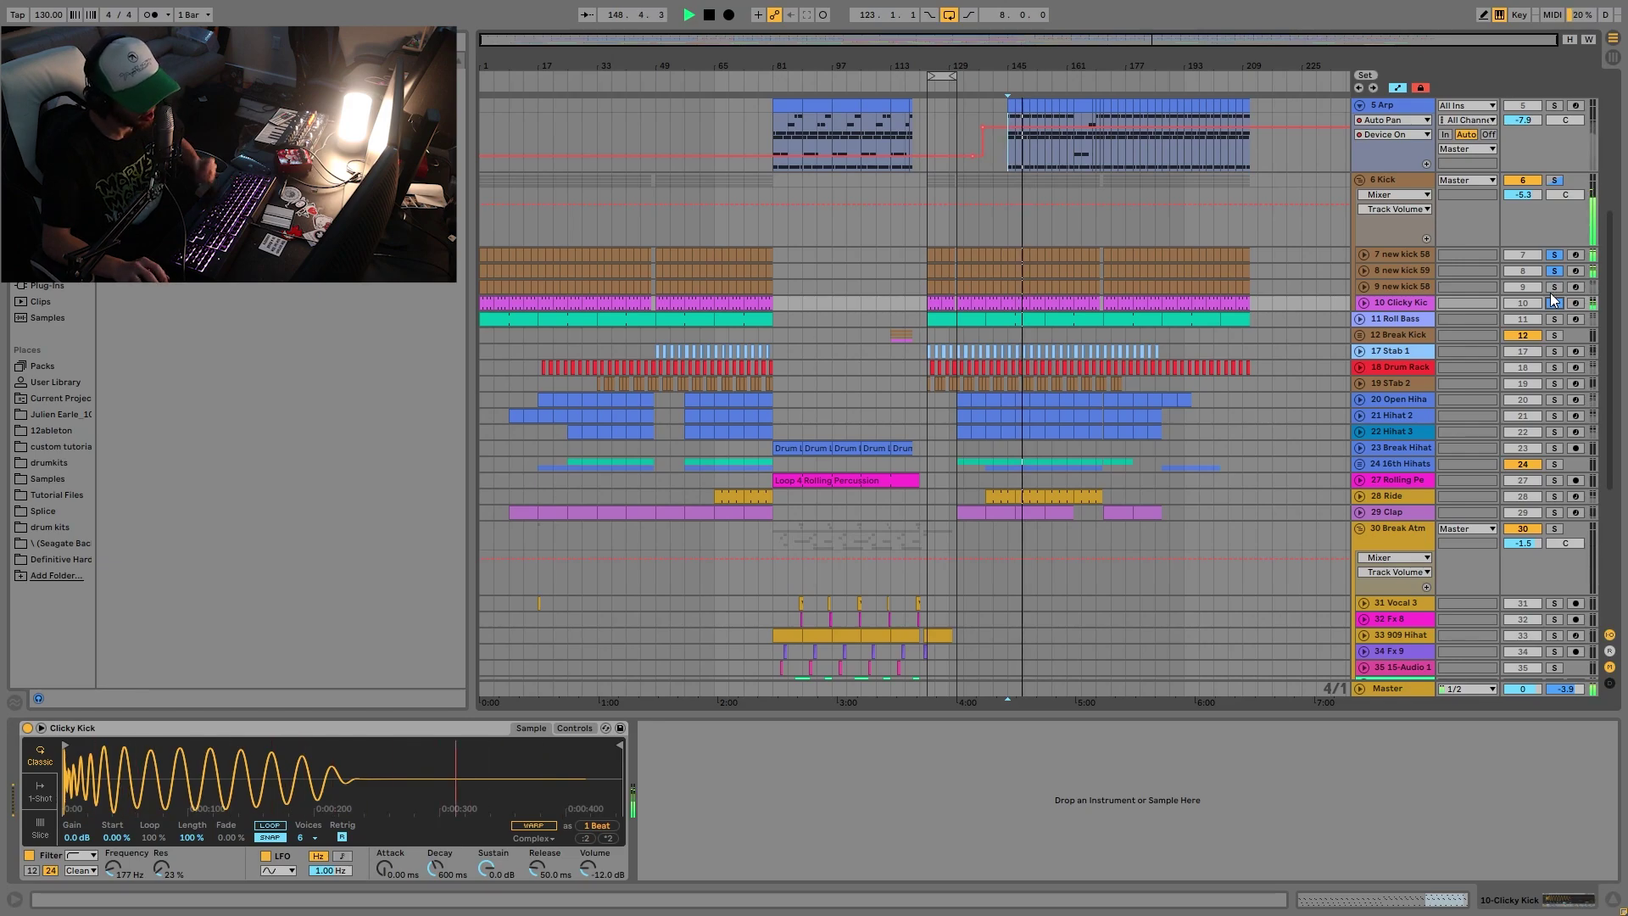
key(space)
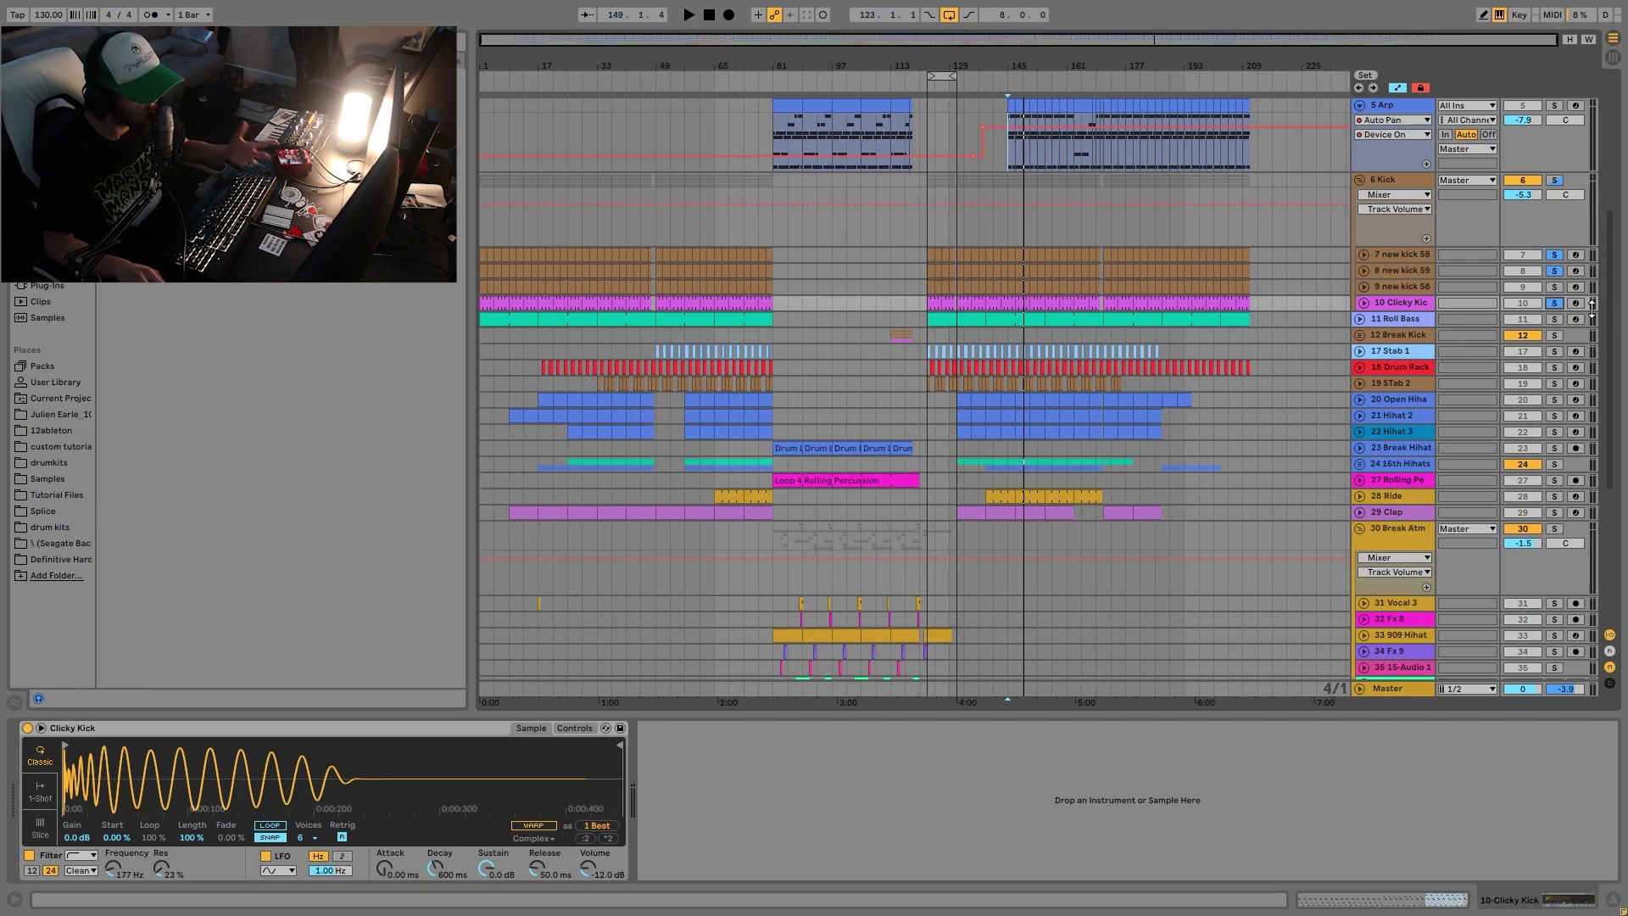
key(space)
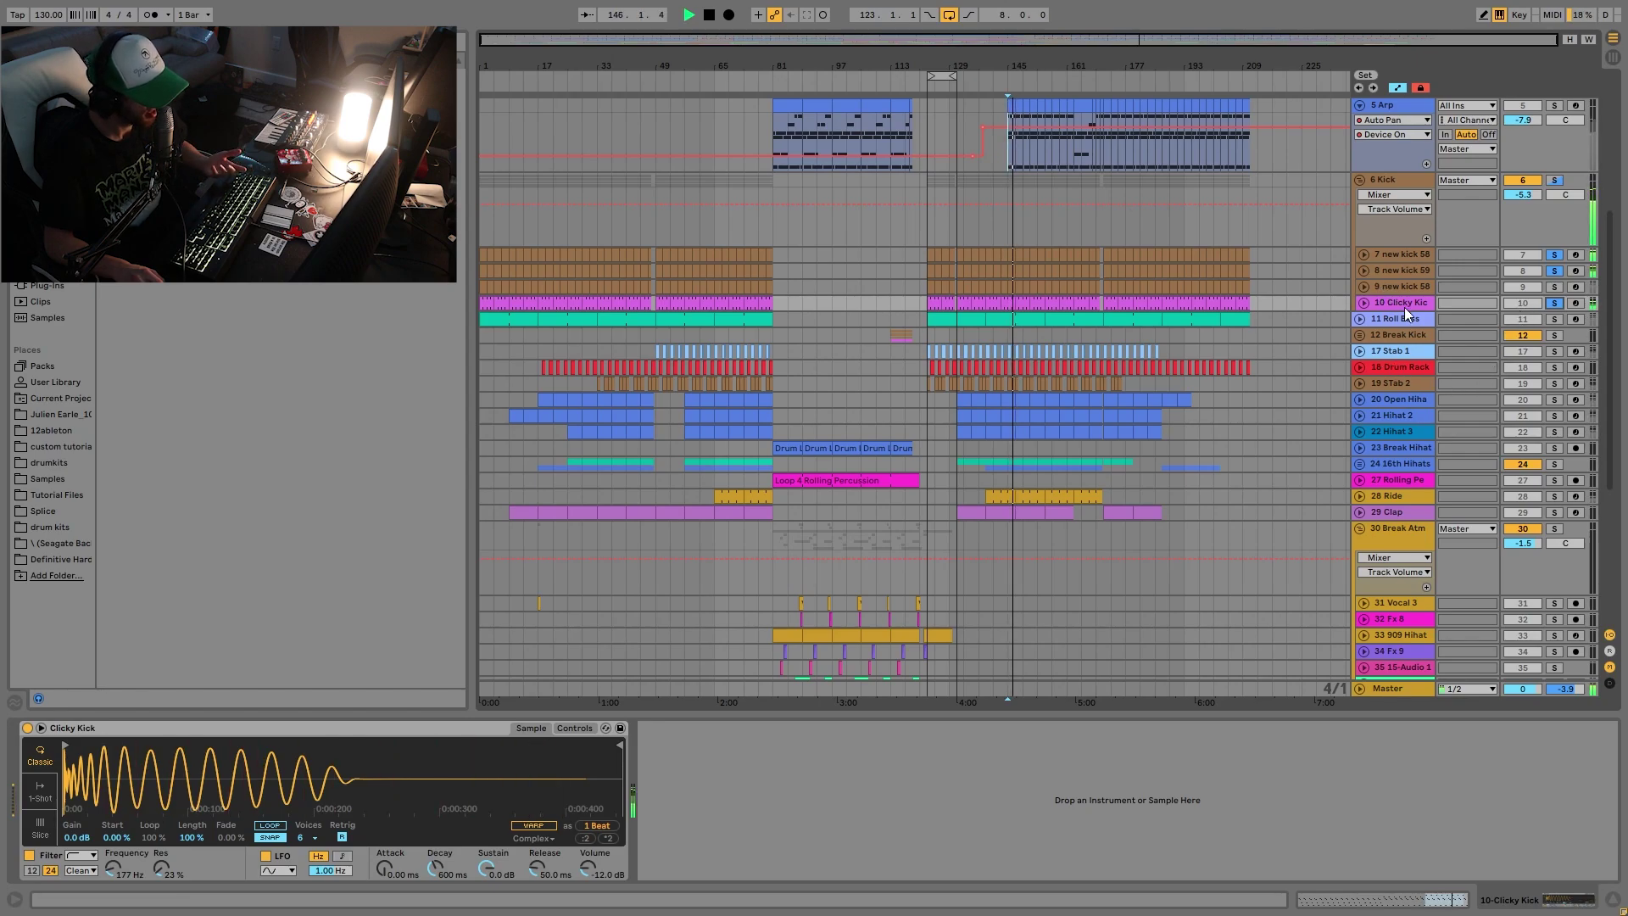
key(space)
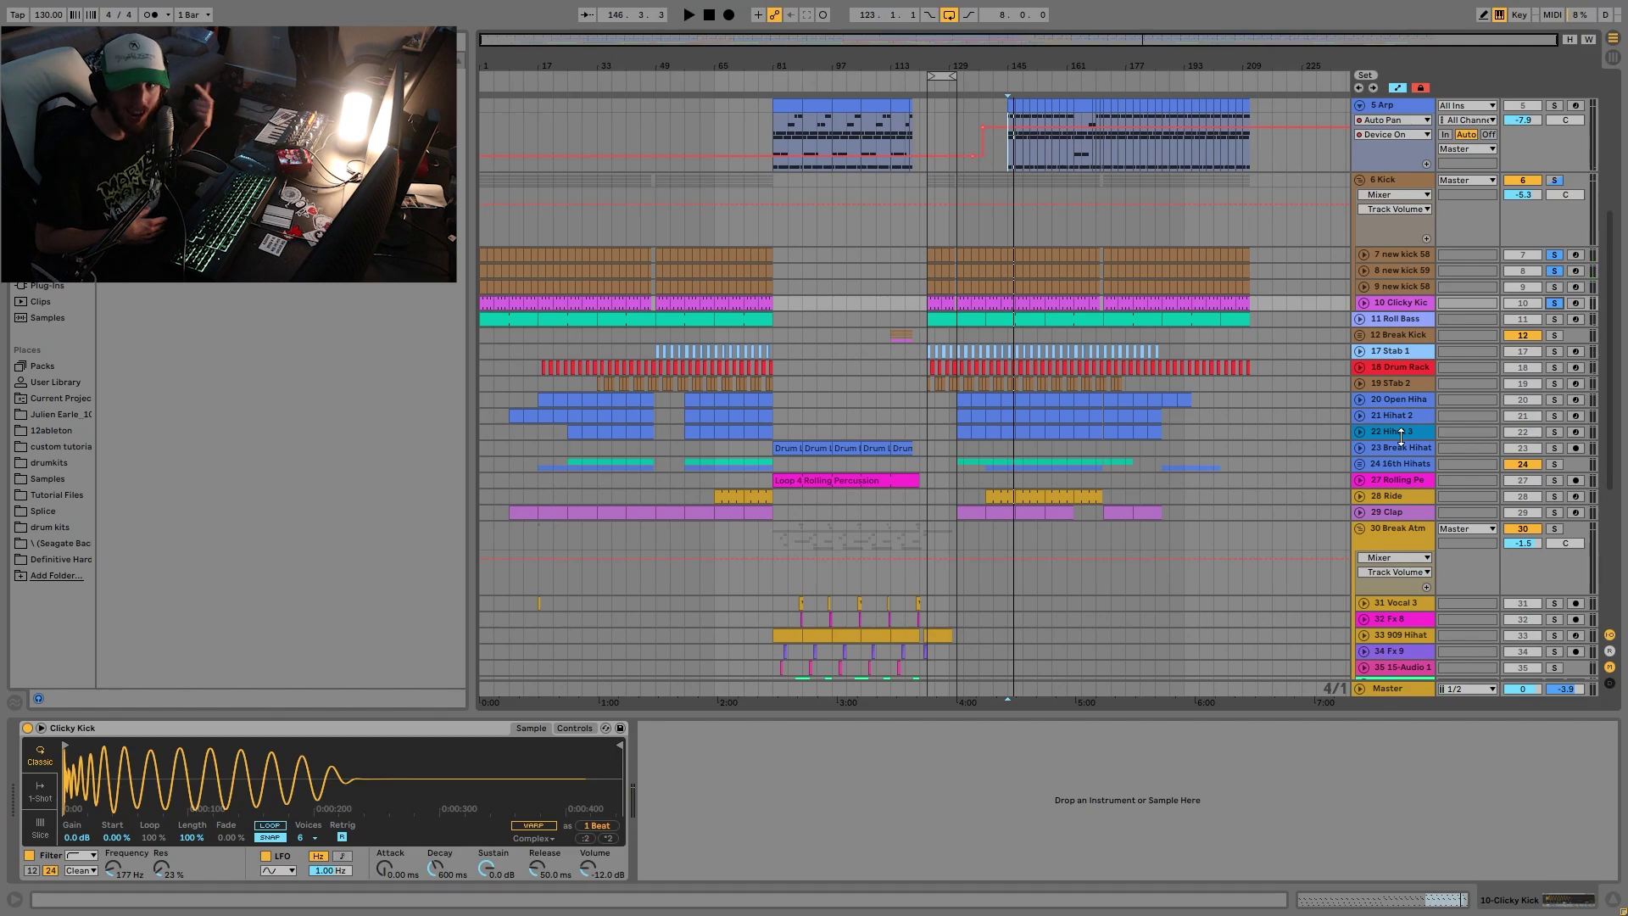
key(space)
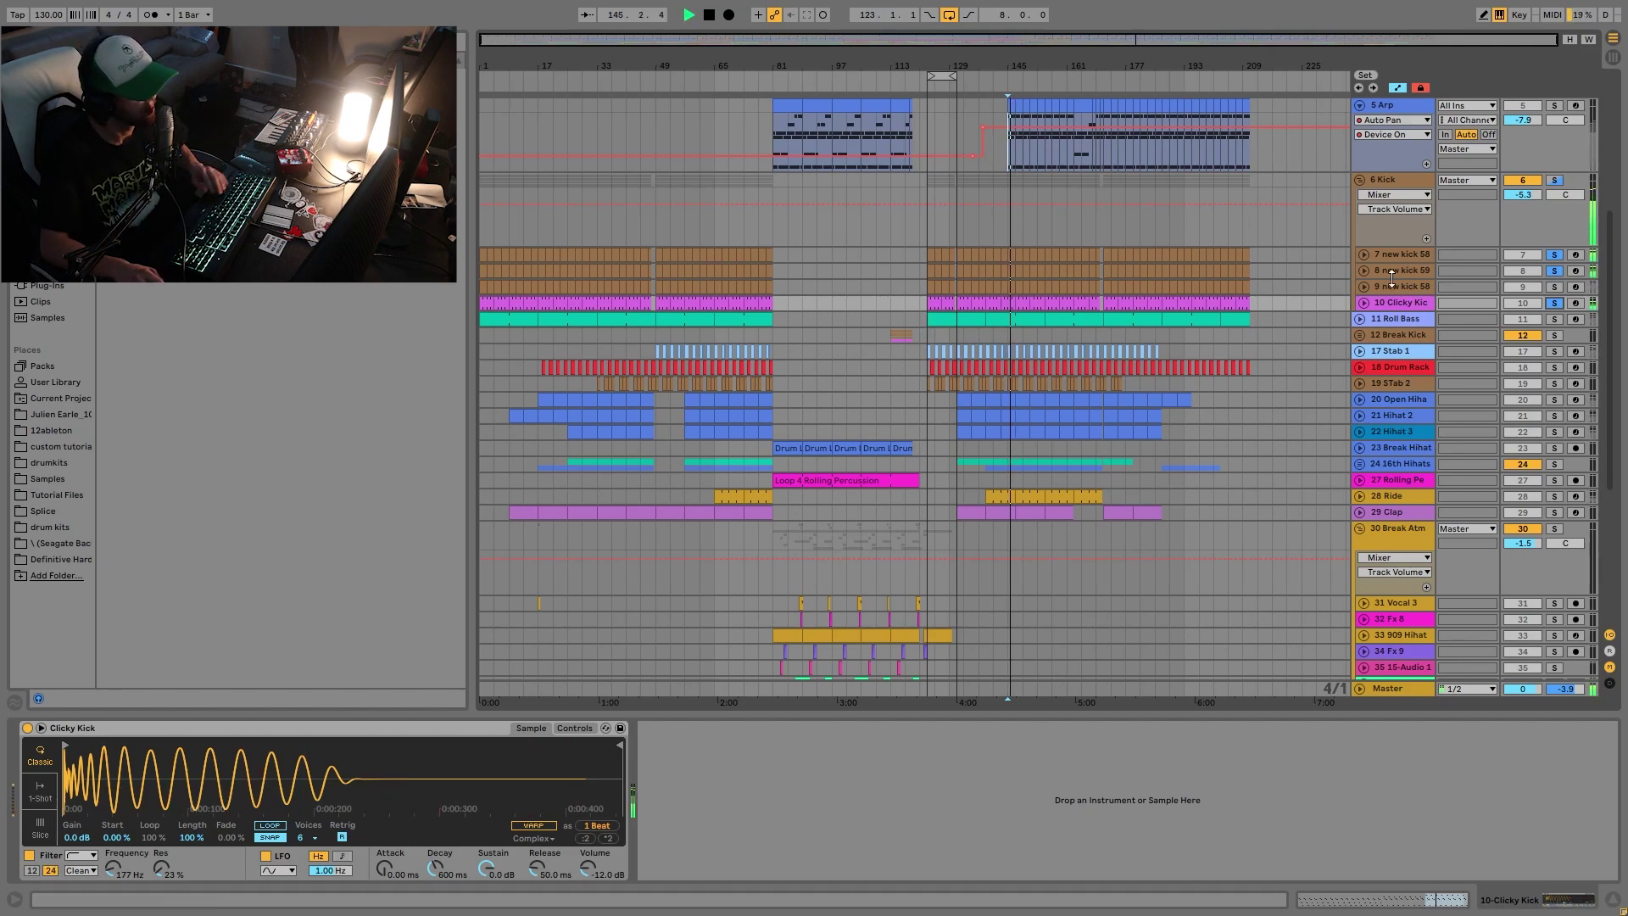
key(space)
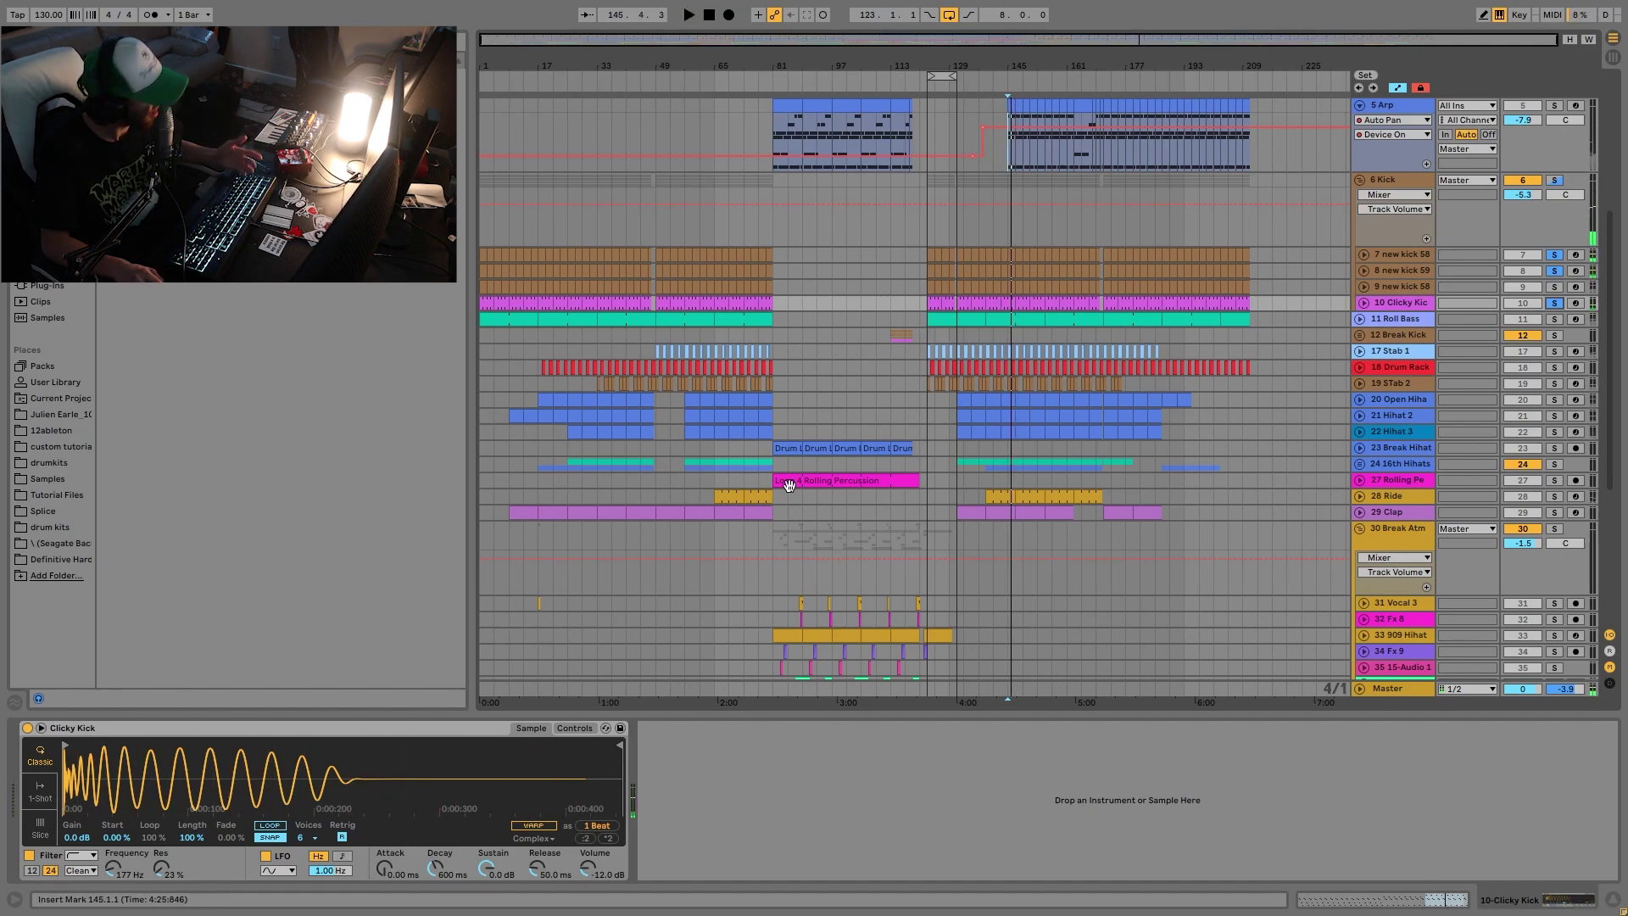
Replay the first and second kick layers together with the Clicky Kick from bar 145.
key(space)
key(space)
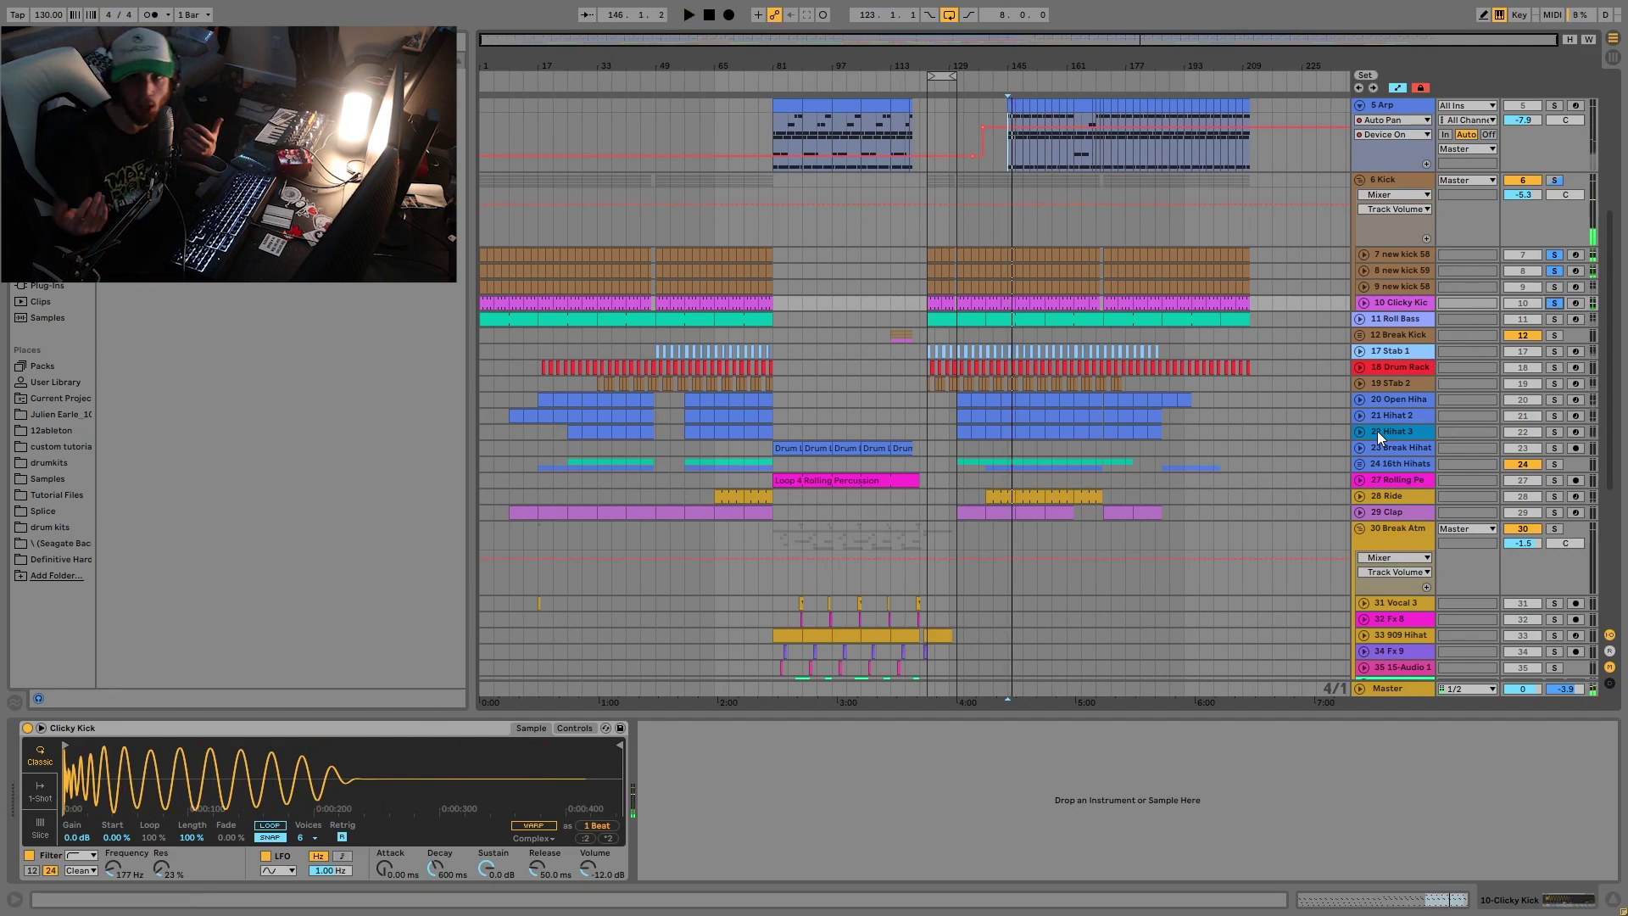
key(space)
key(space)
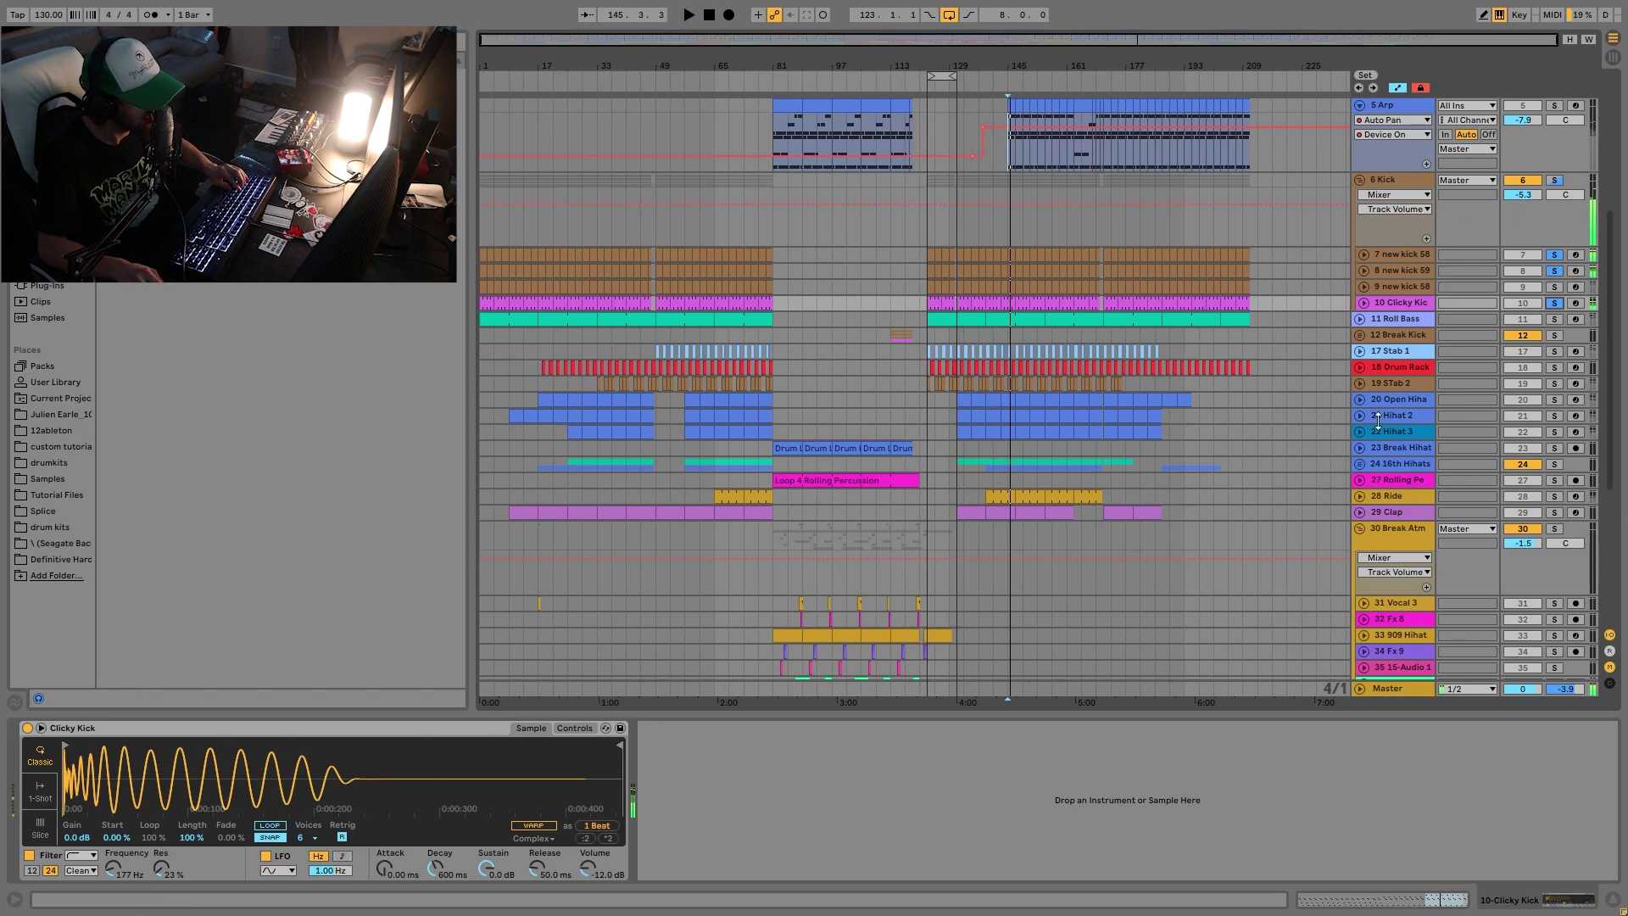
Solo the third kick layer on track 9, audition it from bar 145, and show its device chain.
click(1556, 255)
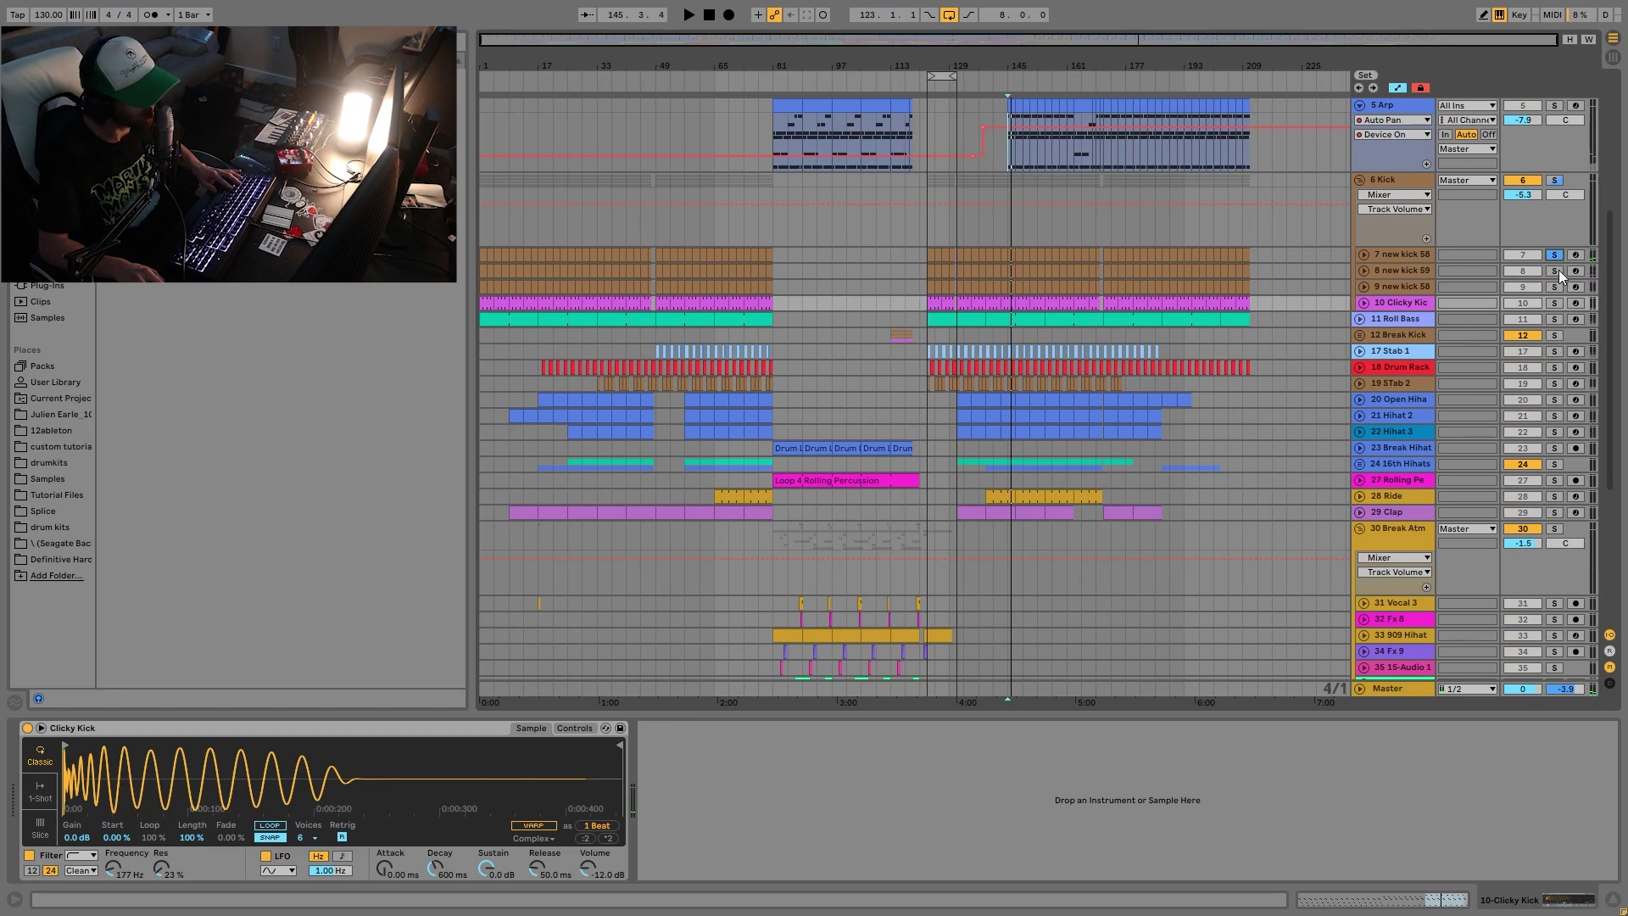
click(1557, 287)
key(space)
click(1381, 291)
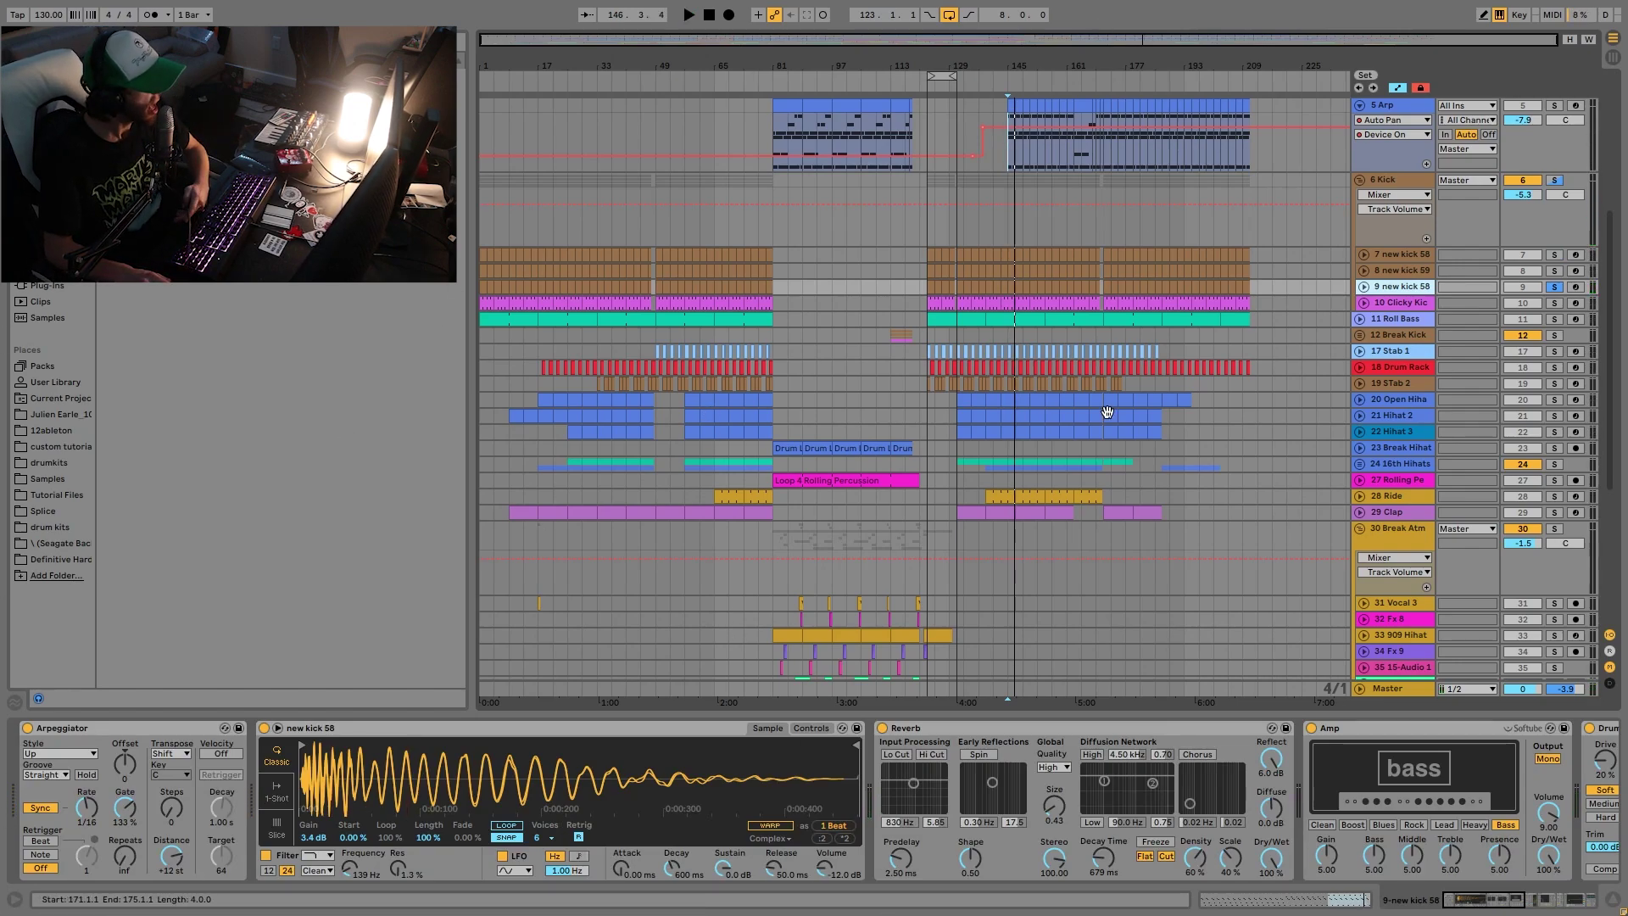
Compare the third kick layer with its Arpeggiator bypassed and re-enabled.
click(28, 729)
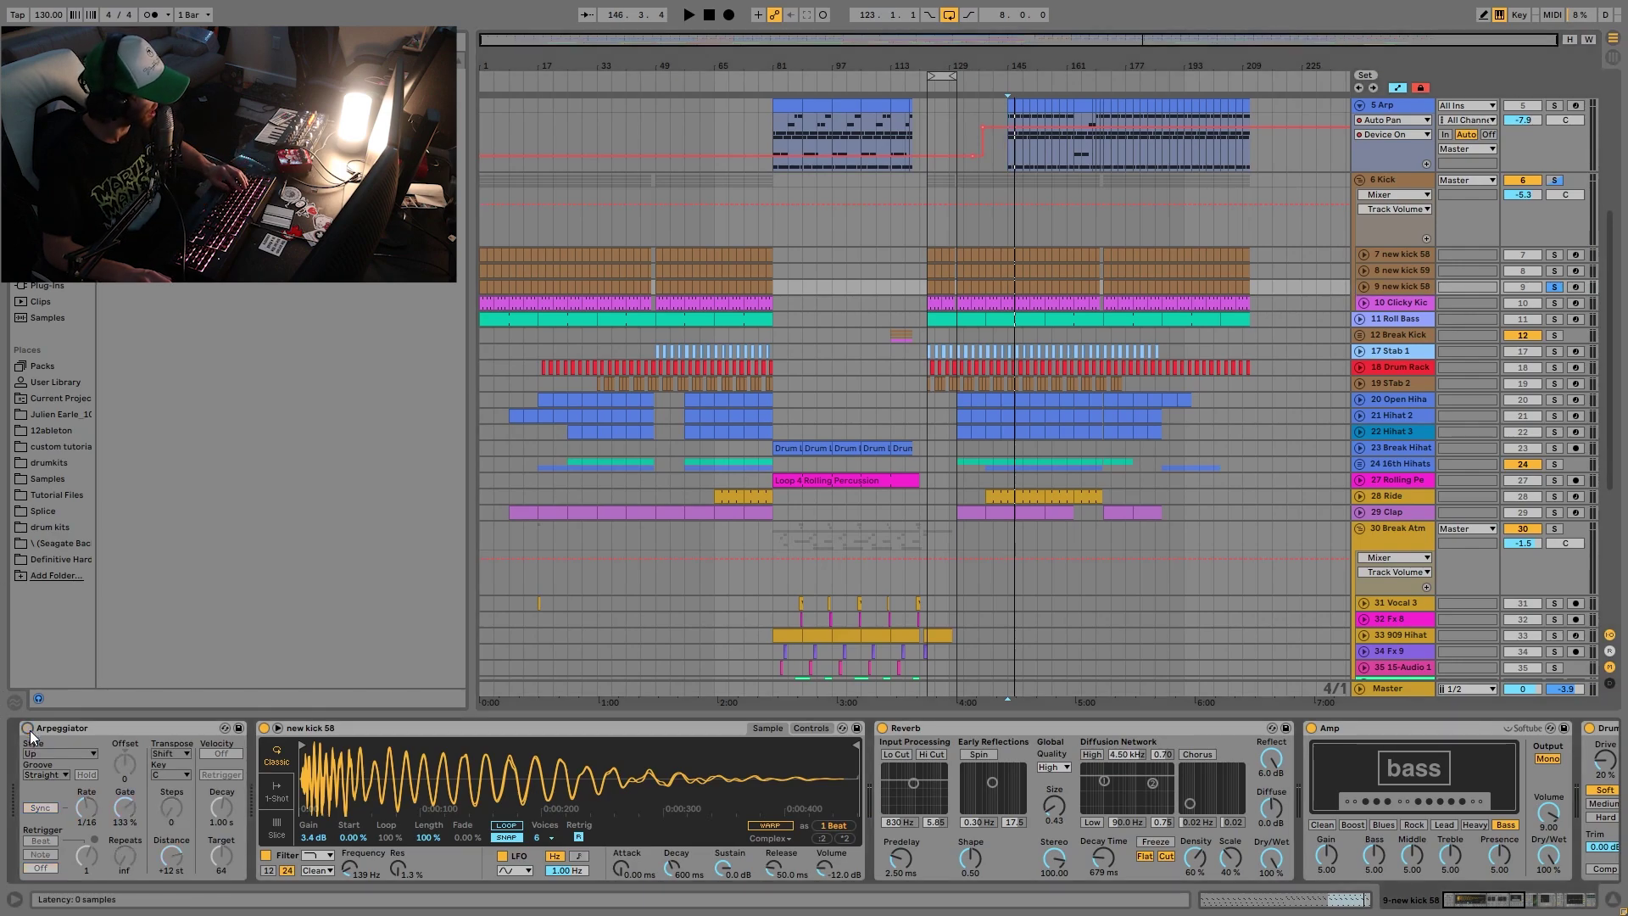
key(space)
key(space)
click(42, 727)
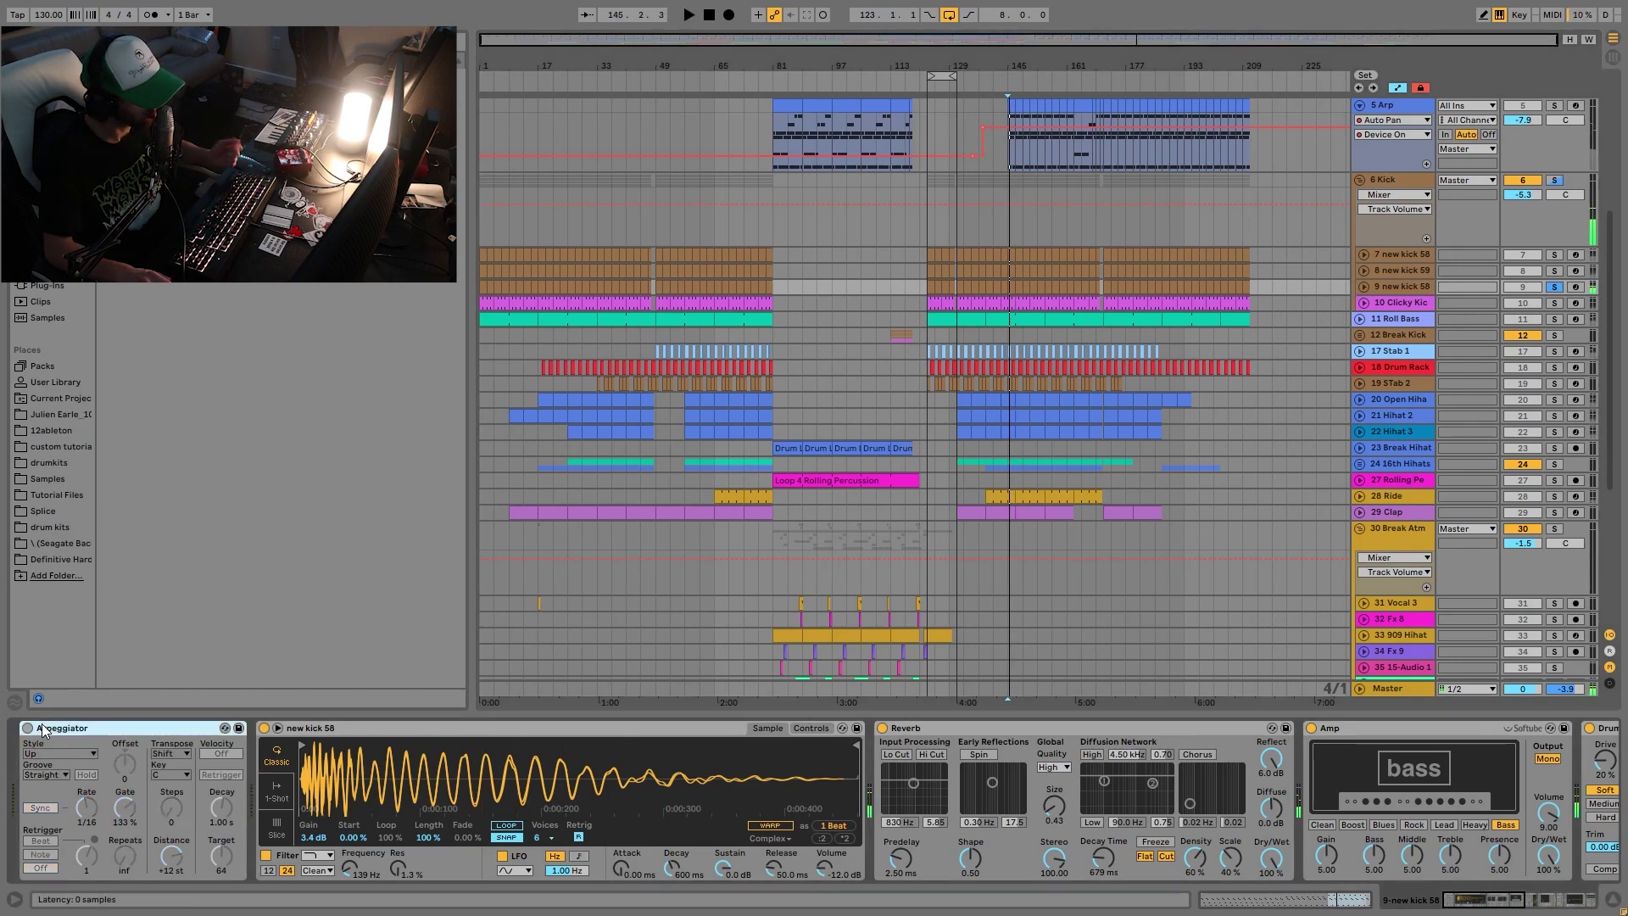
click(29, 729)
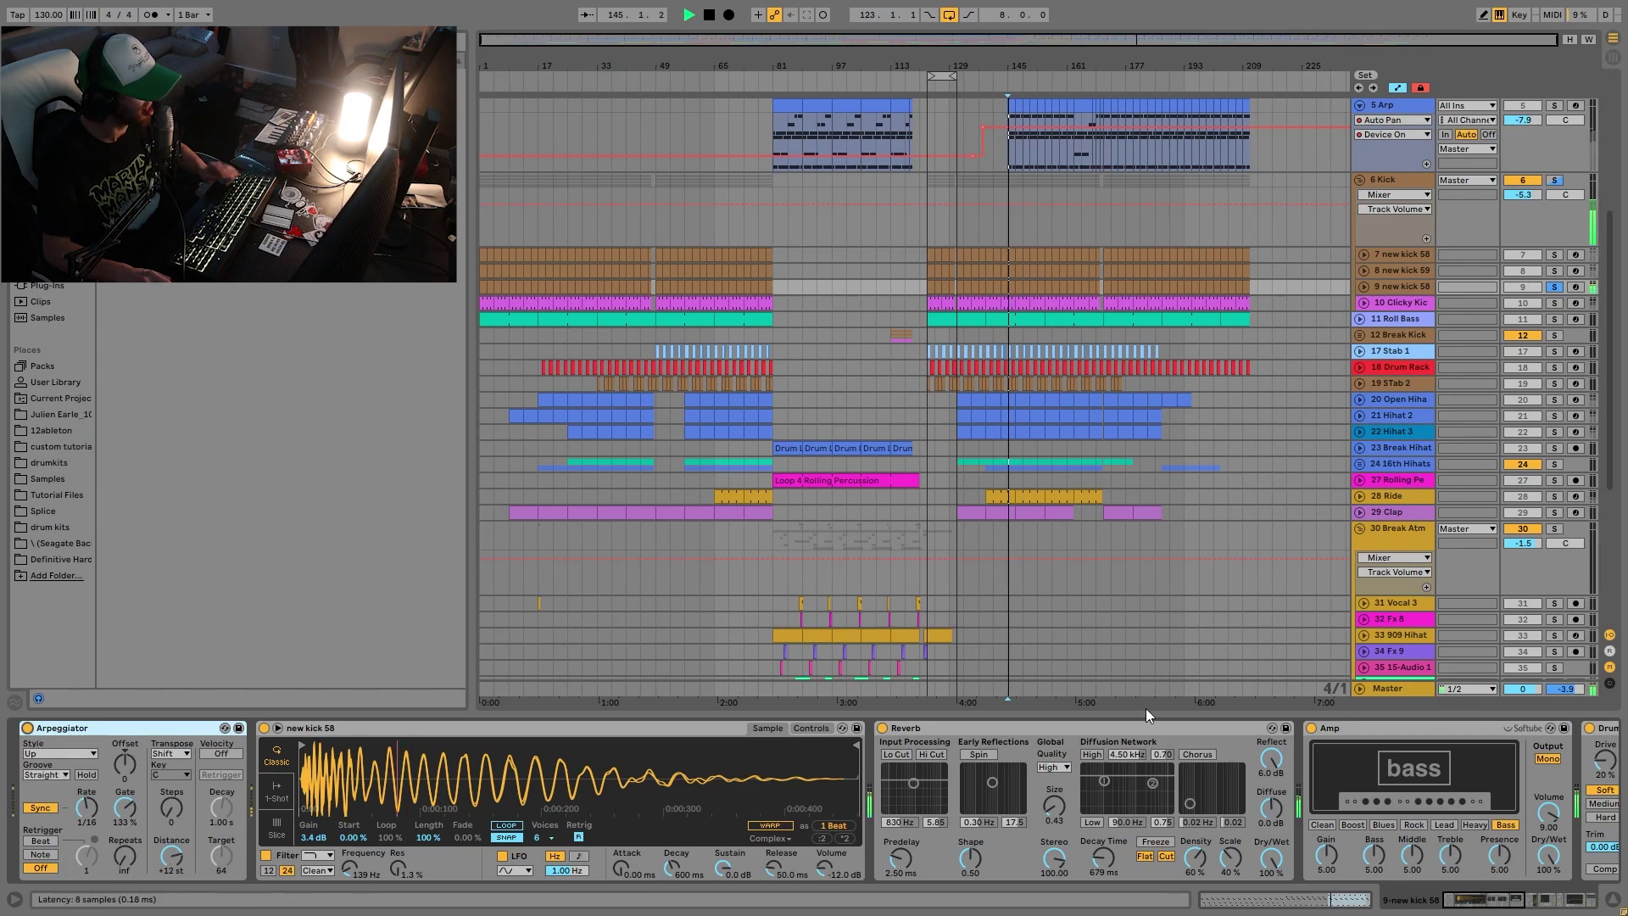
key(space)
Show the third kick layer's Simpler controls and examine the Reverb, Amp and Drum Buss that follow.
click(811, 729)
key(space)
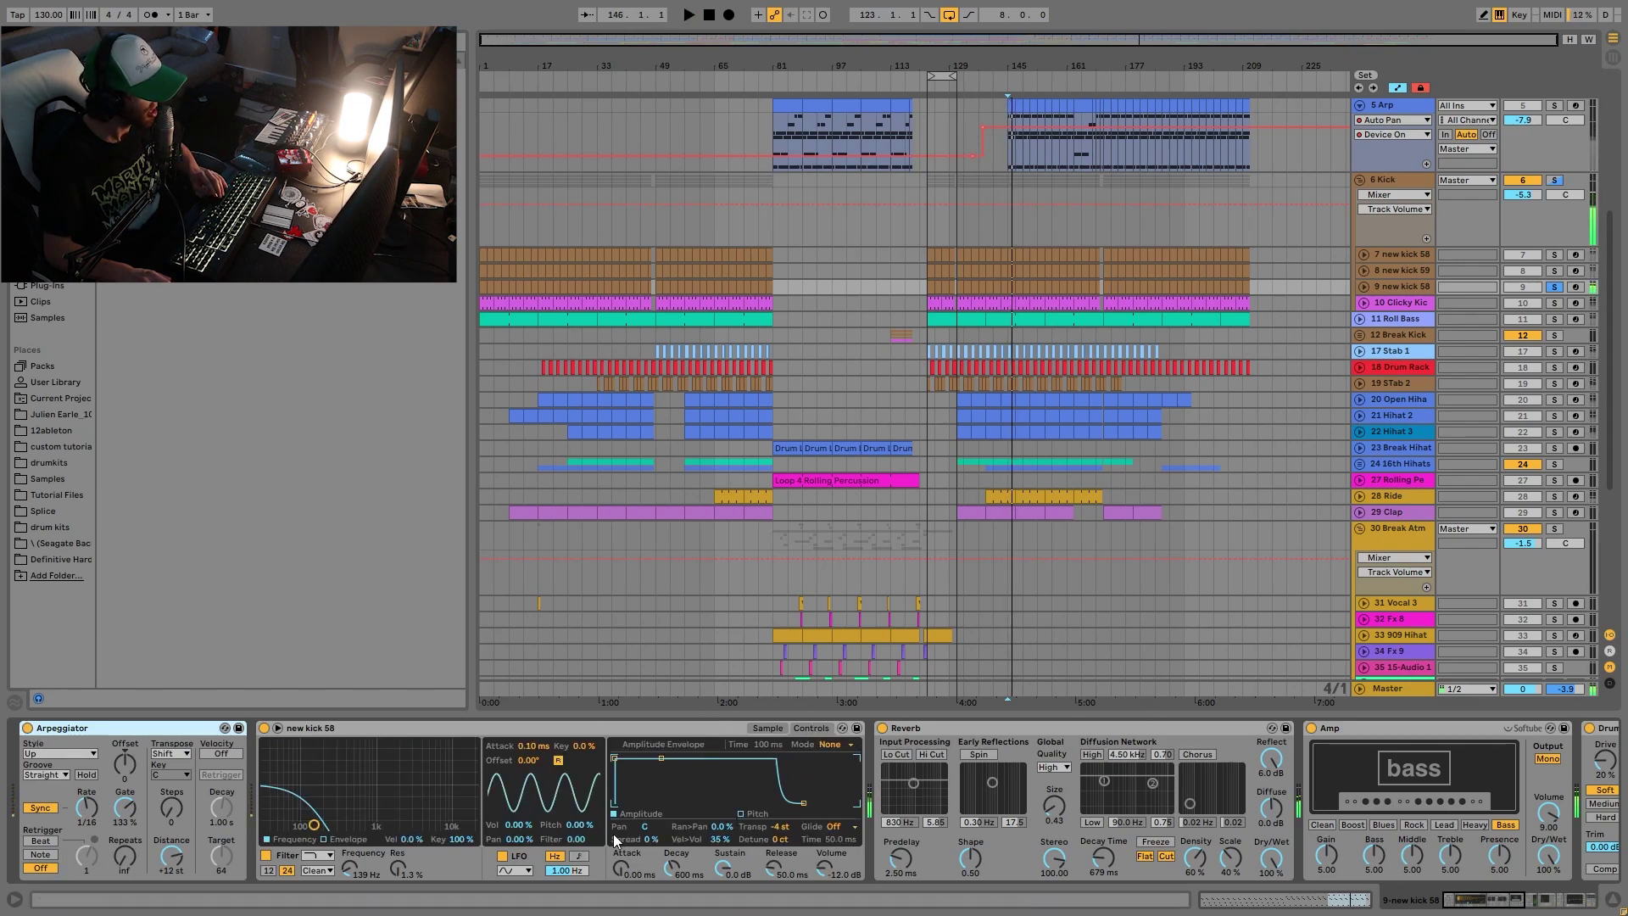
scroll(882, 823, right, 3)
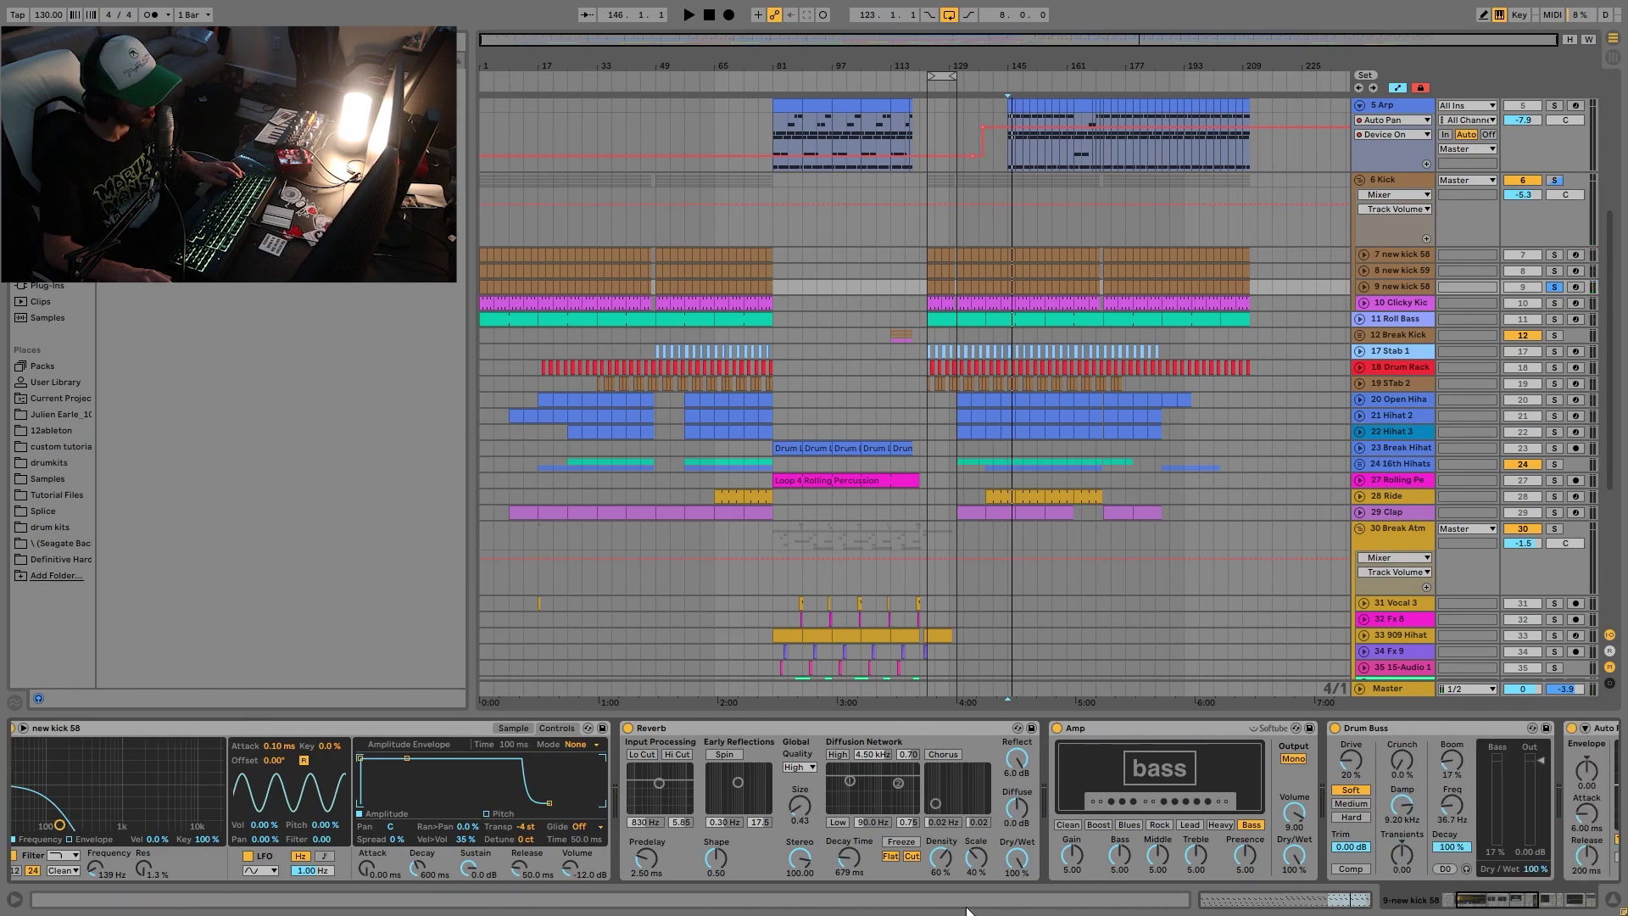
scroll(992, 822, right, 2)
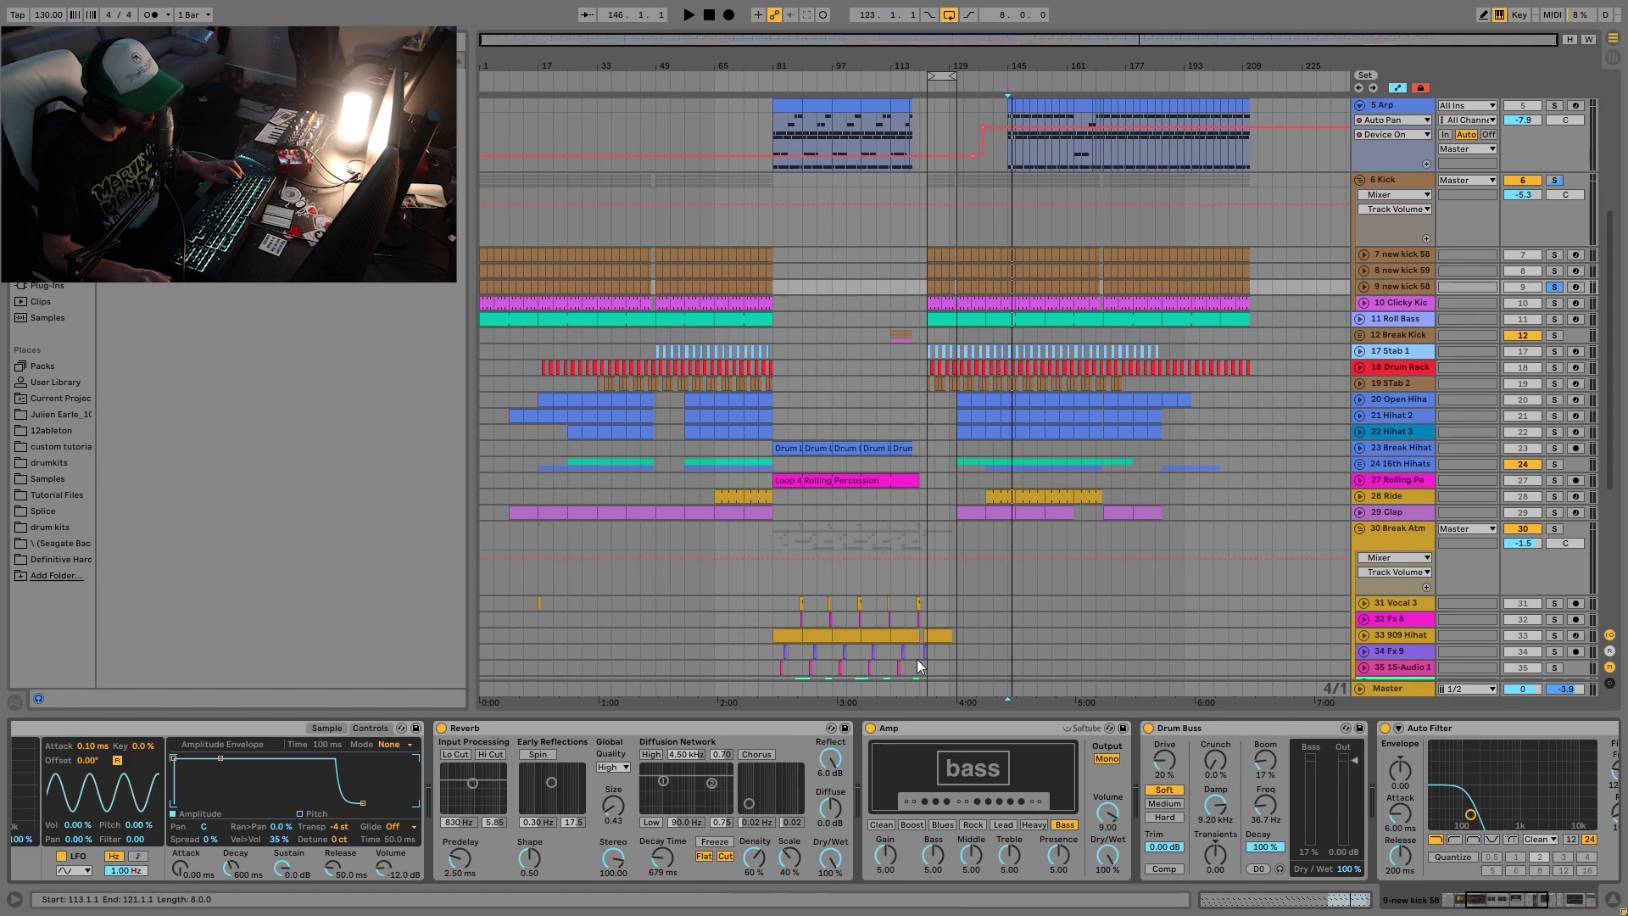
scroll(908, 760, right, 5)
Compare the third kick layer's sound with the Amp bypassed and re-enabled during playback.
key(space)
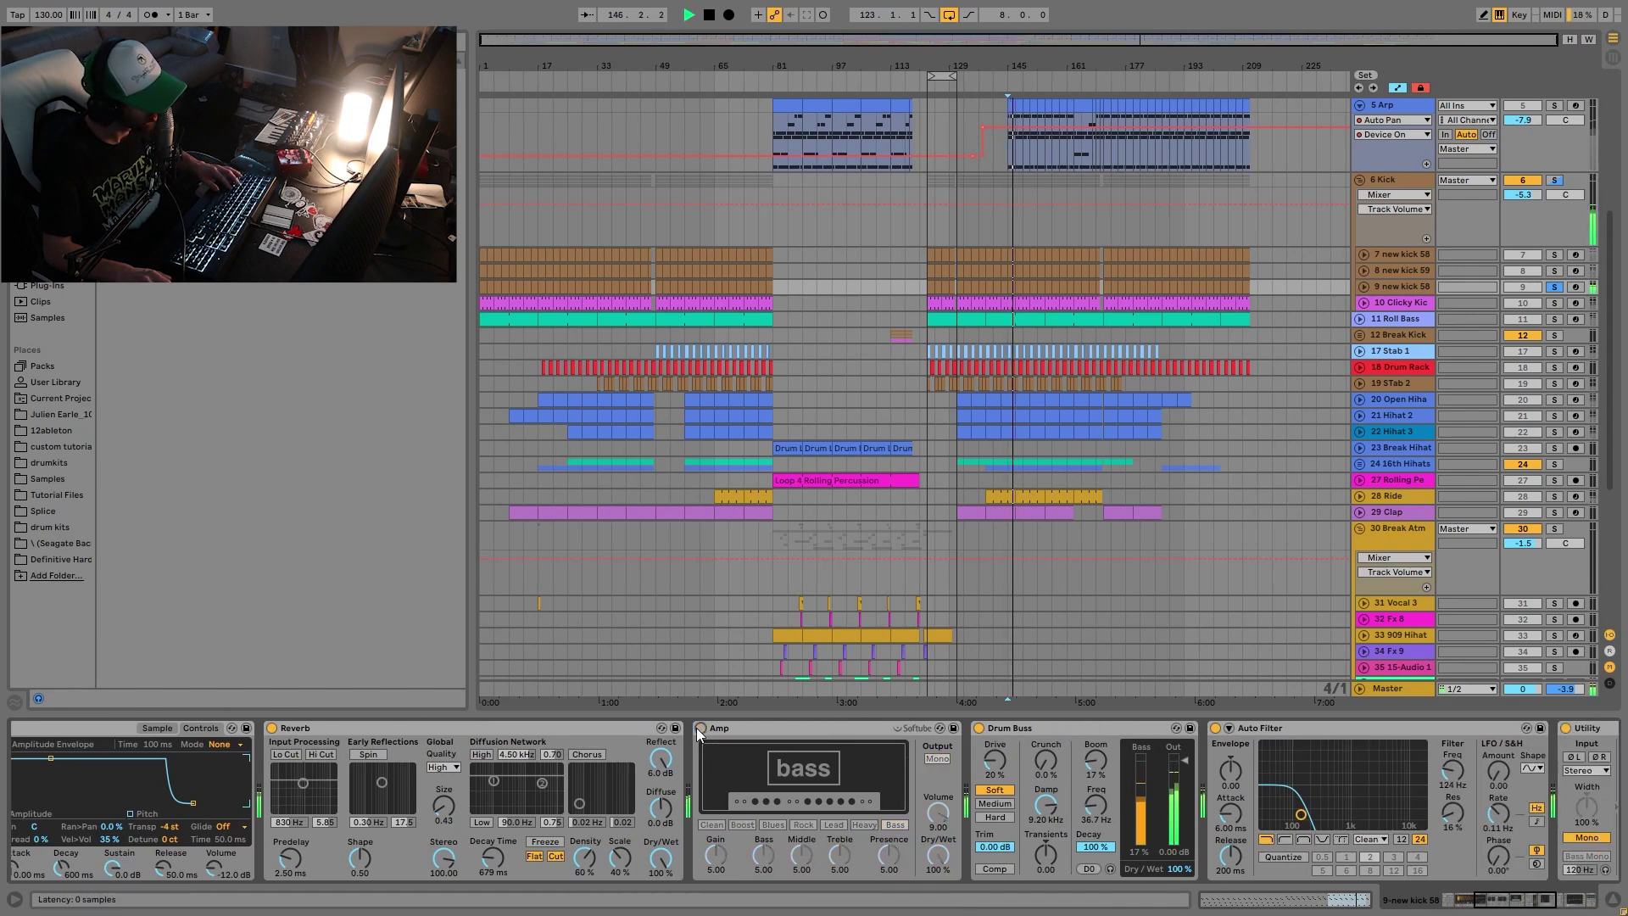
scroll(874, 775, right, 5)
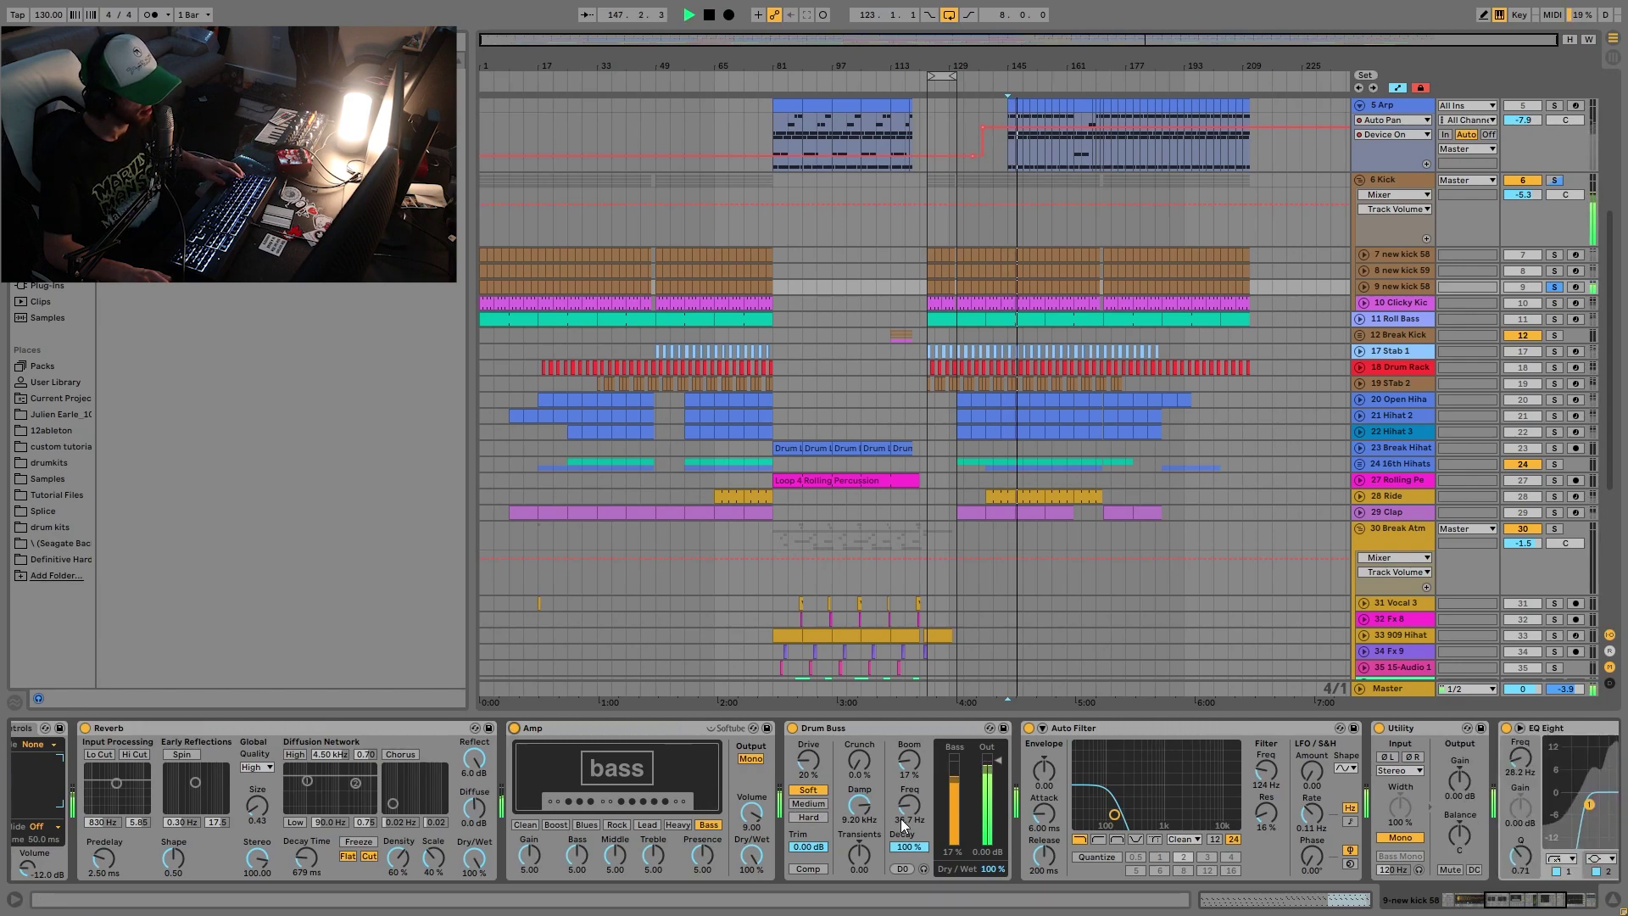
key(space)
Audition the third kick layer's Auto Filter and view the Utility, EQ Eight and Auto Pan after it.
scroll(999, 751, right, 6)
scroll(982, 770, right, 6)
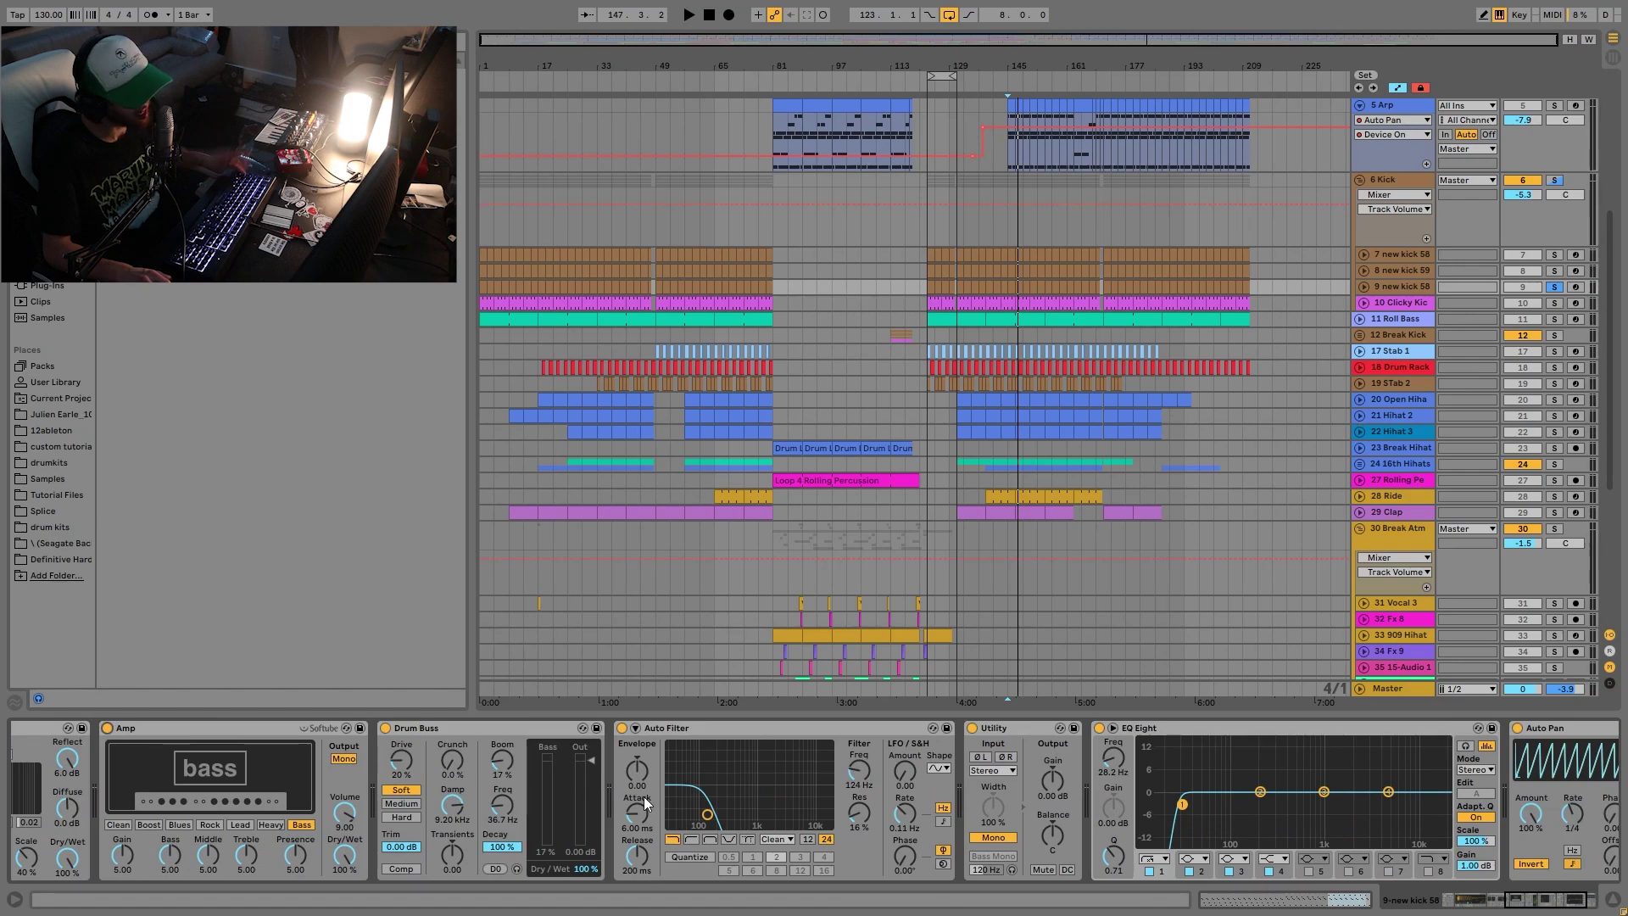
key(space)
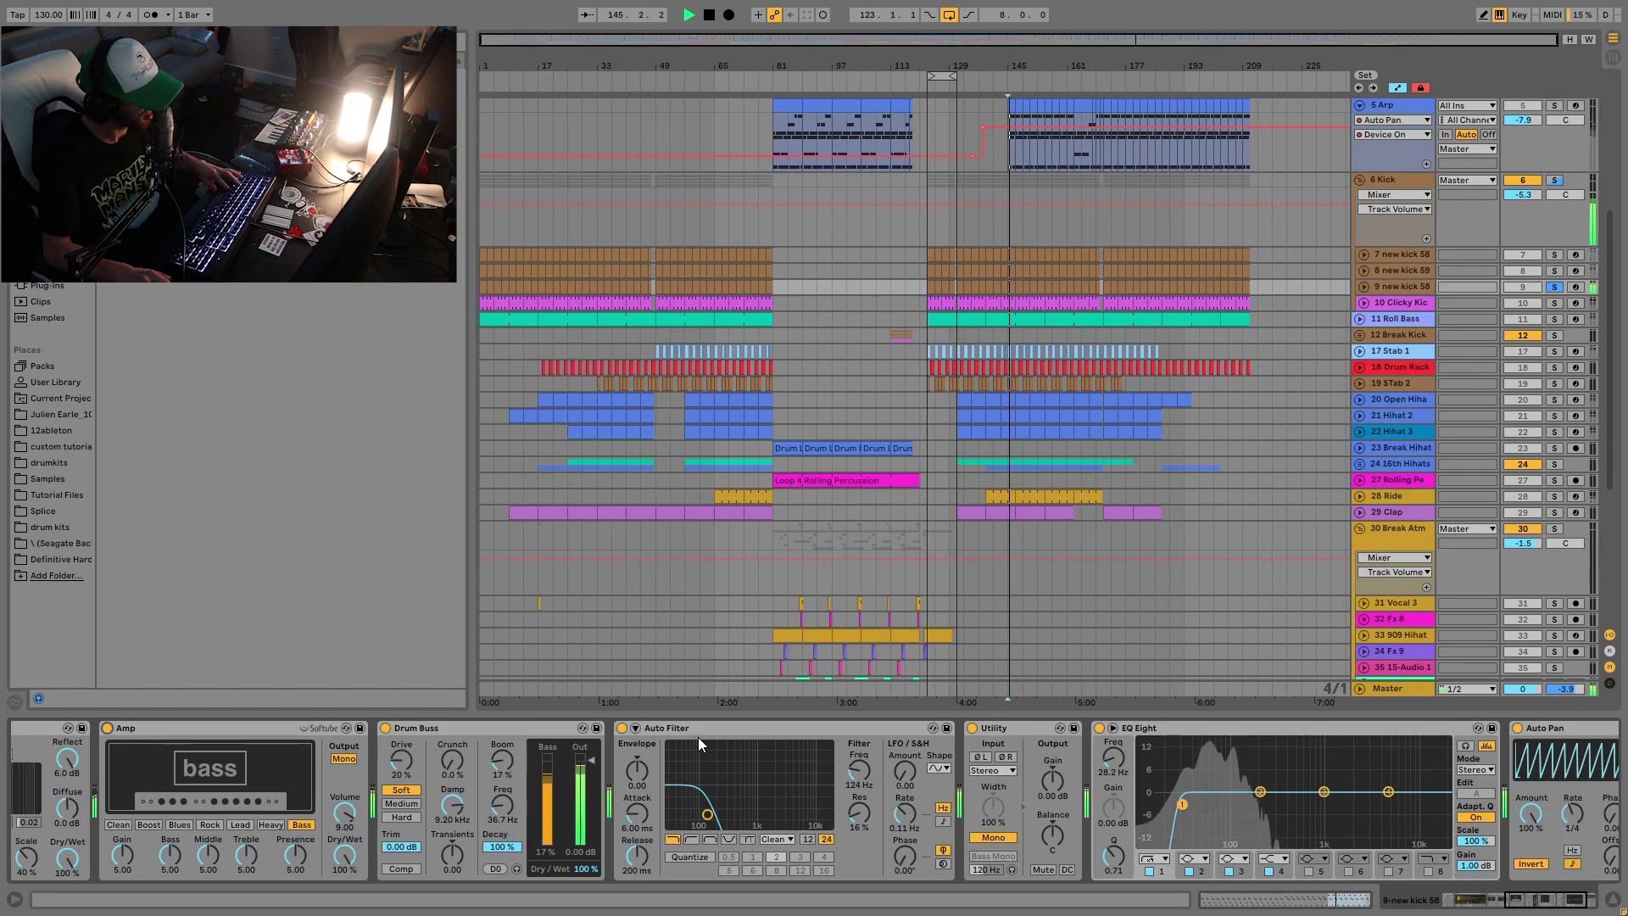
click(622, 727)
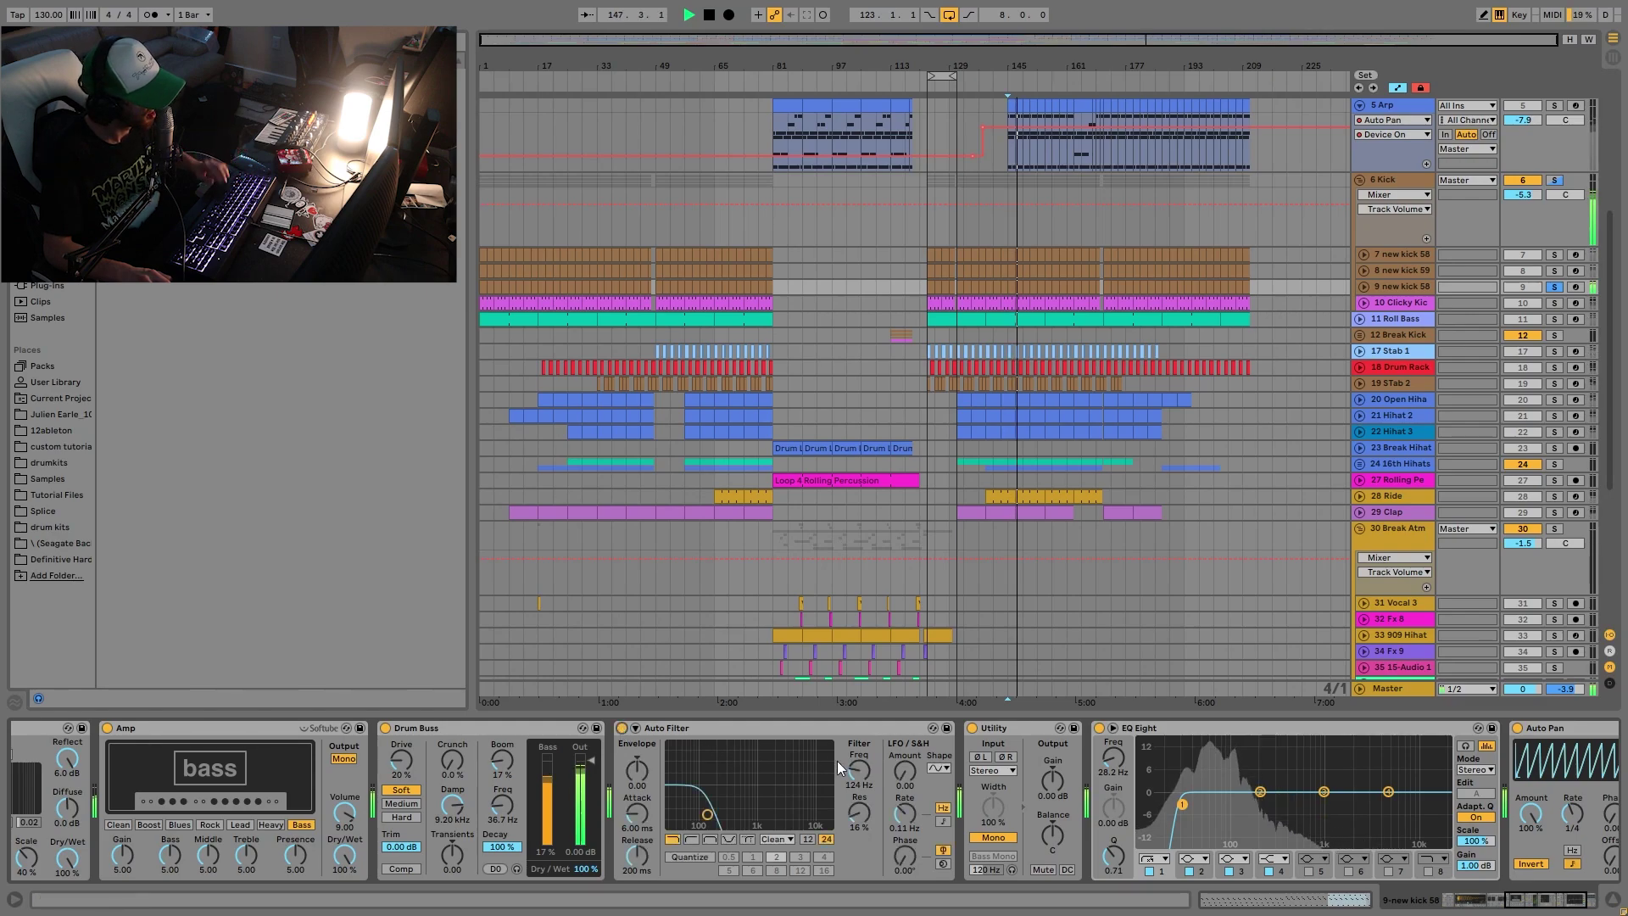
scroll(837, 761, right, 4)
scroll(1121, 882, right, 2)
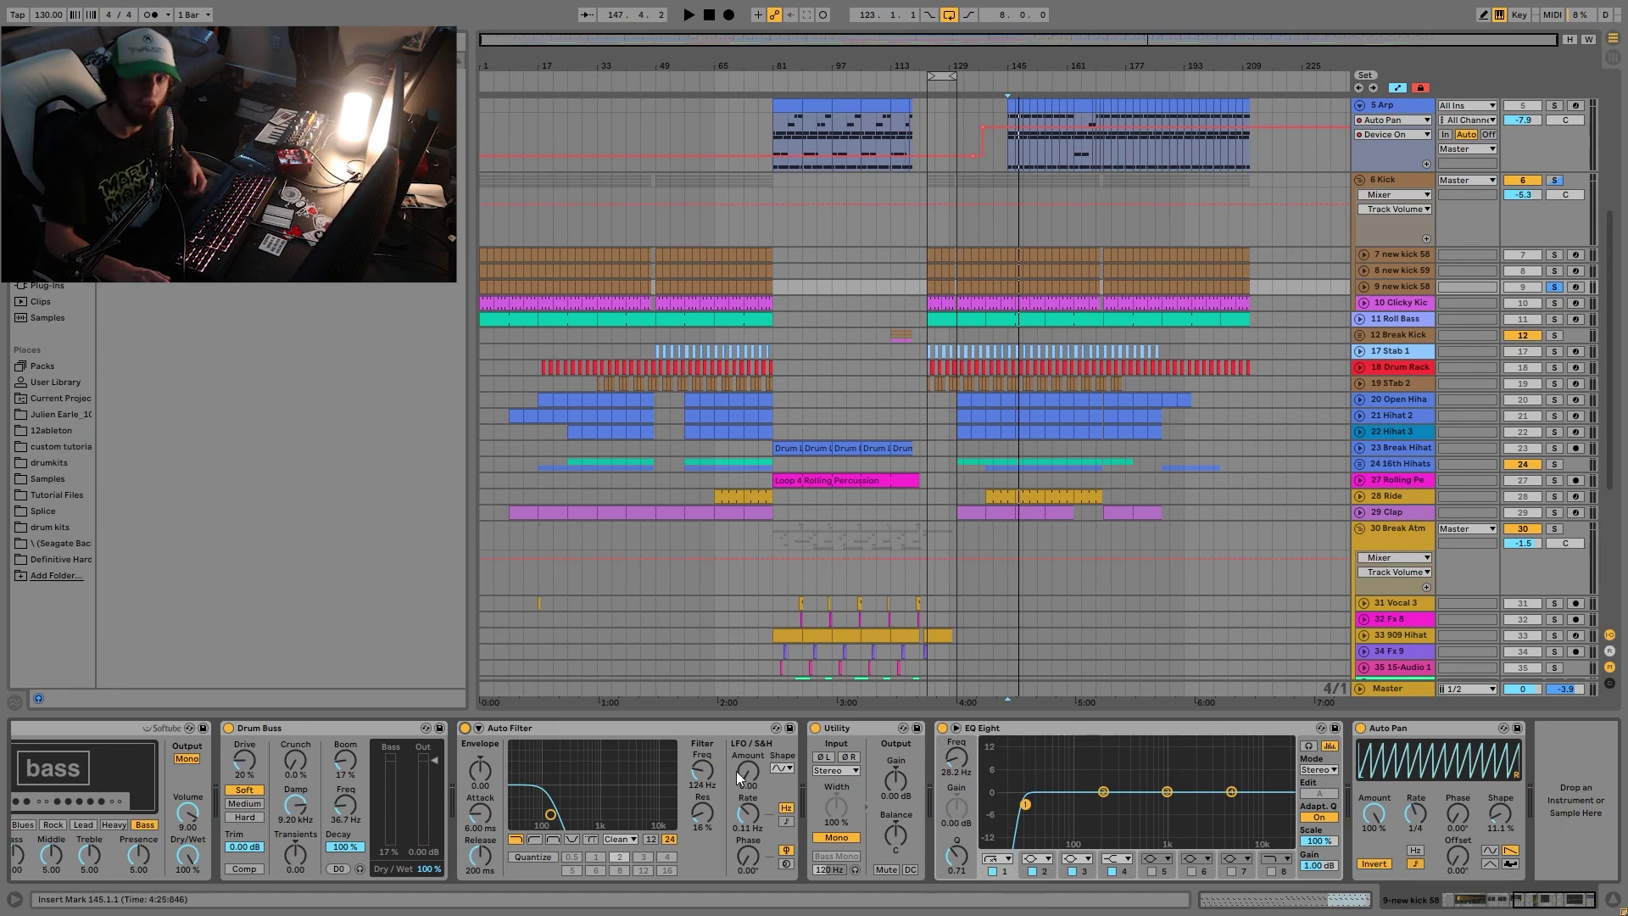
Solo the whole Kick group on track 6 and audition all its layers from bar 145.
click(1555, 181)
key(space)
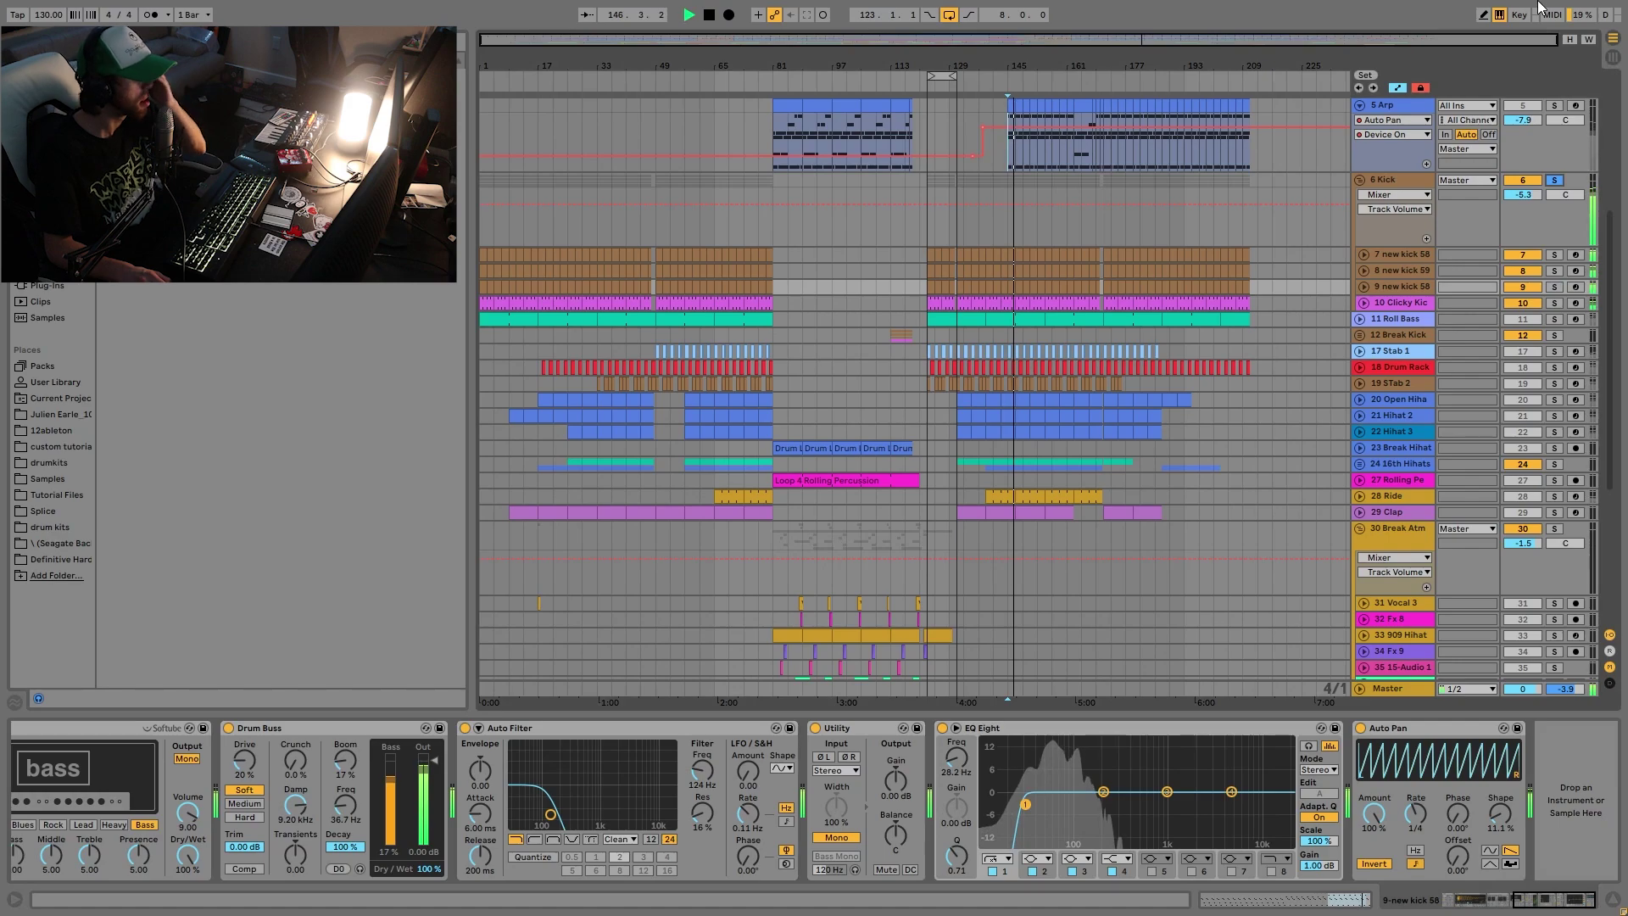
key(space)
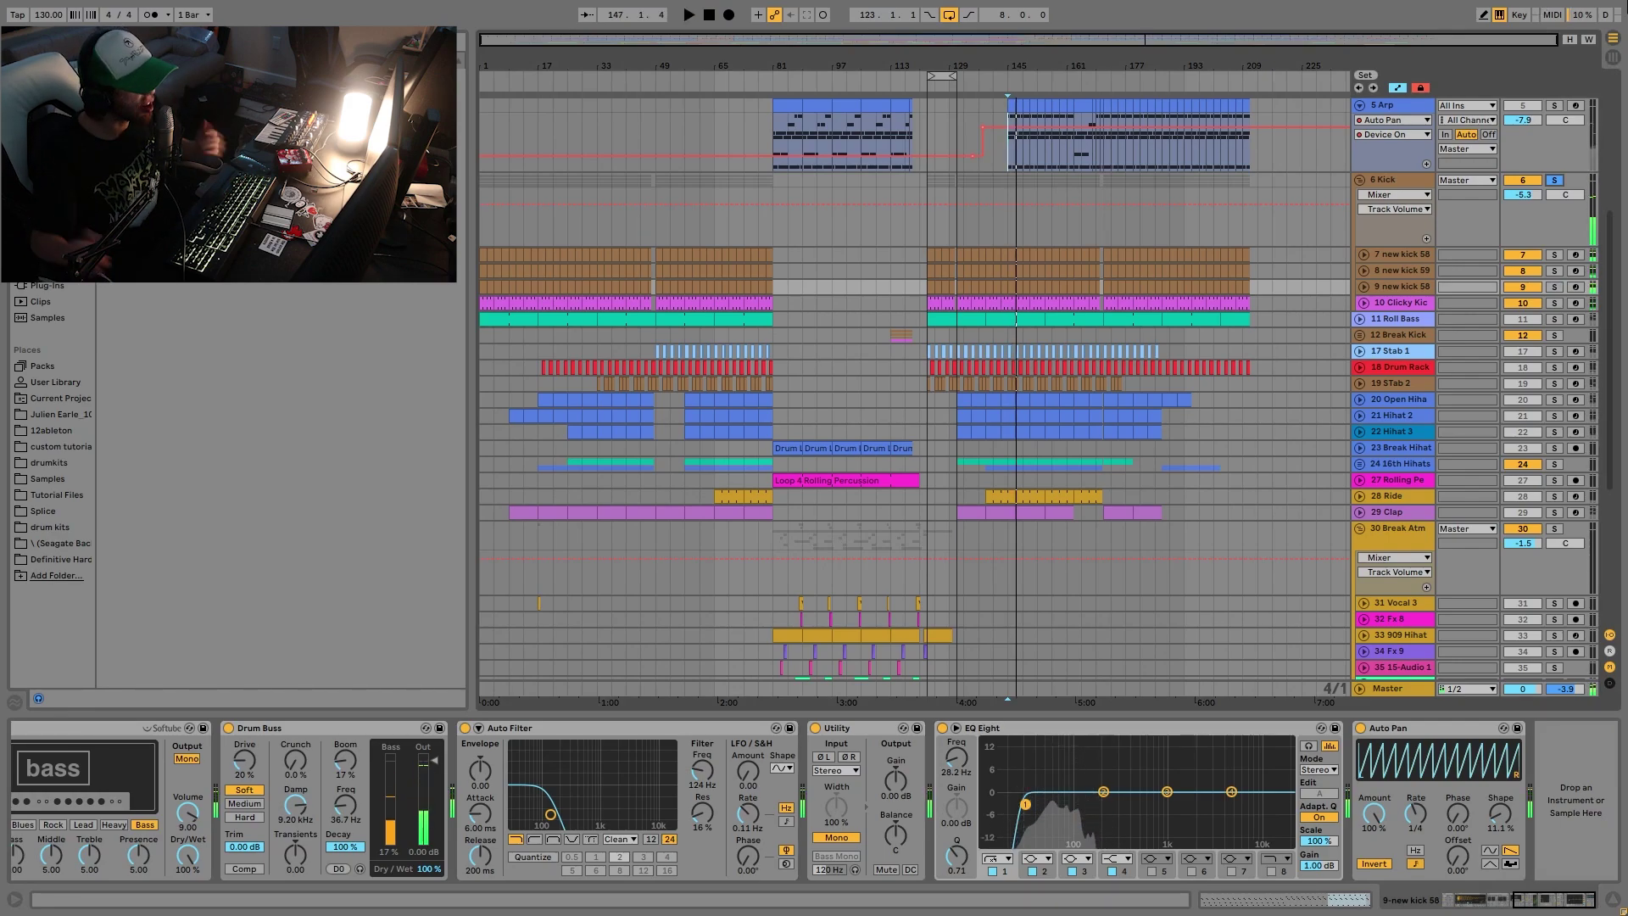
Compare the Kick group with the second layer and Clicky Kick muted and with both switched back on.
click(1533, 304)
key(space)
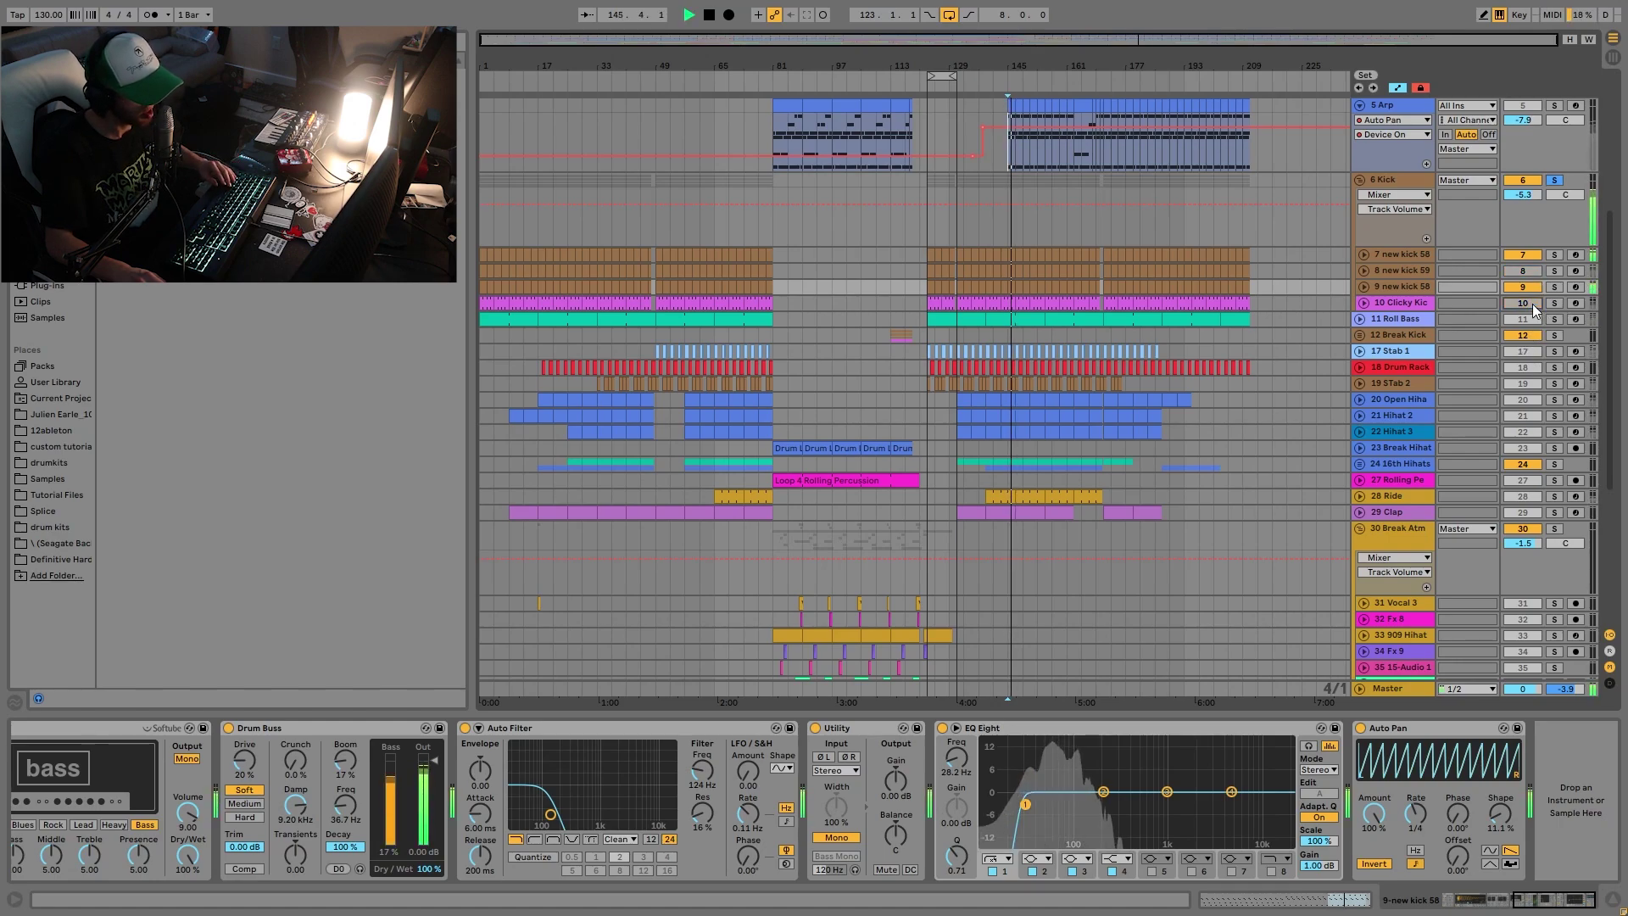
click(1533, 303)
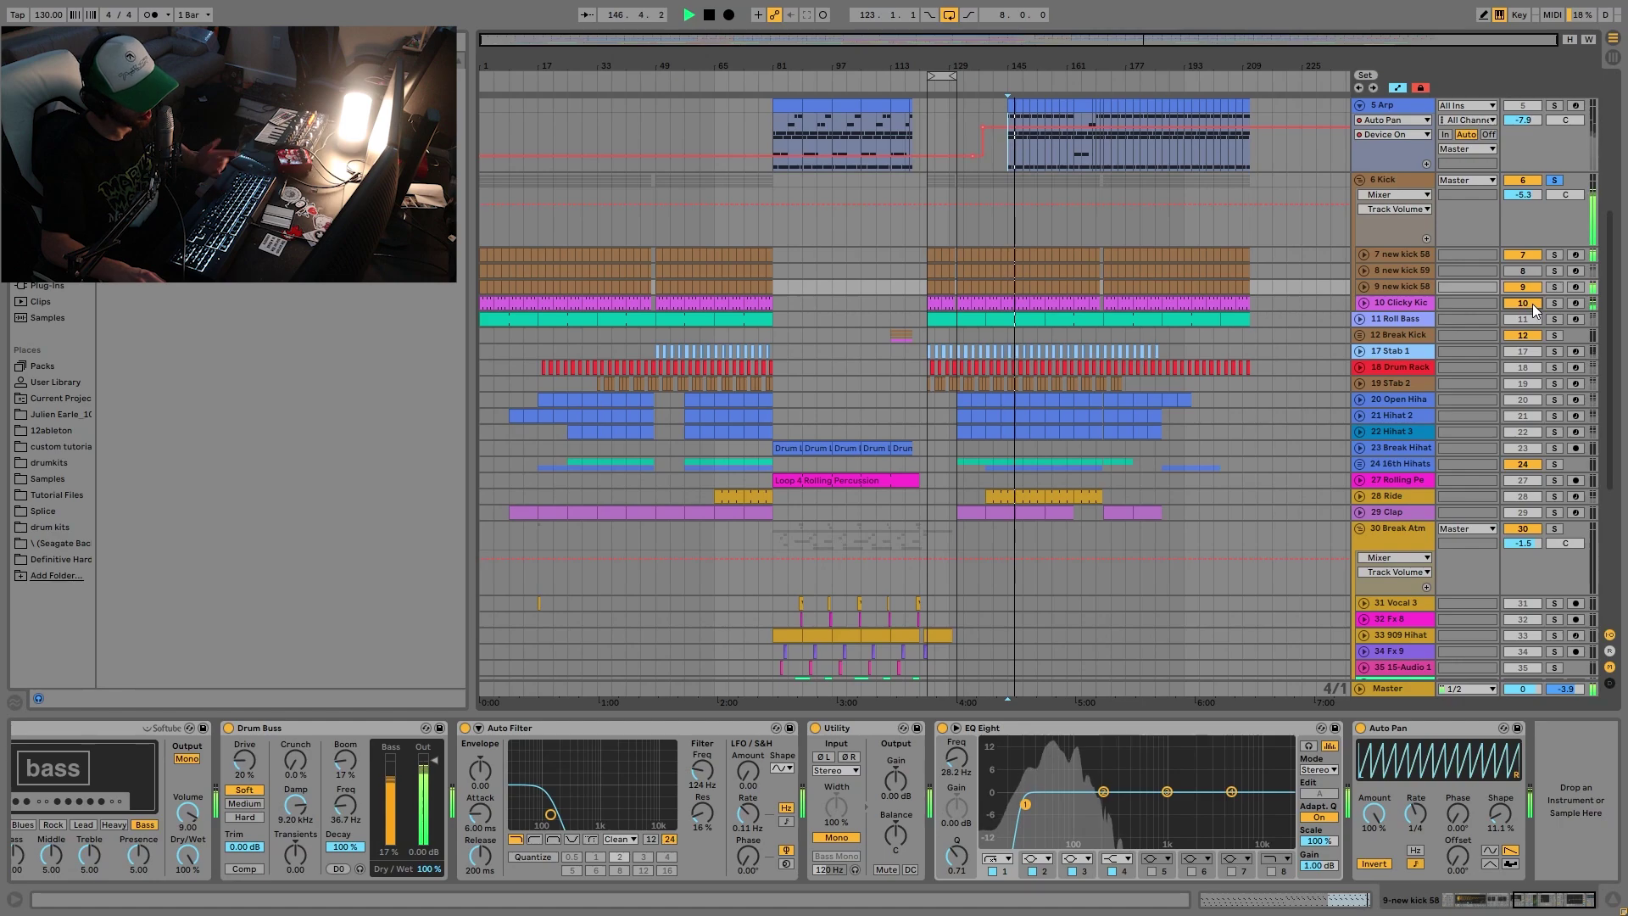
click(1533, 269)
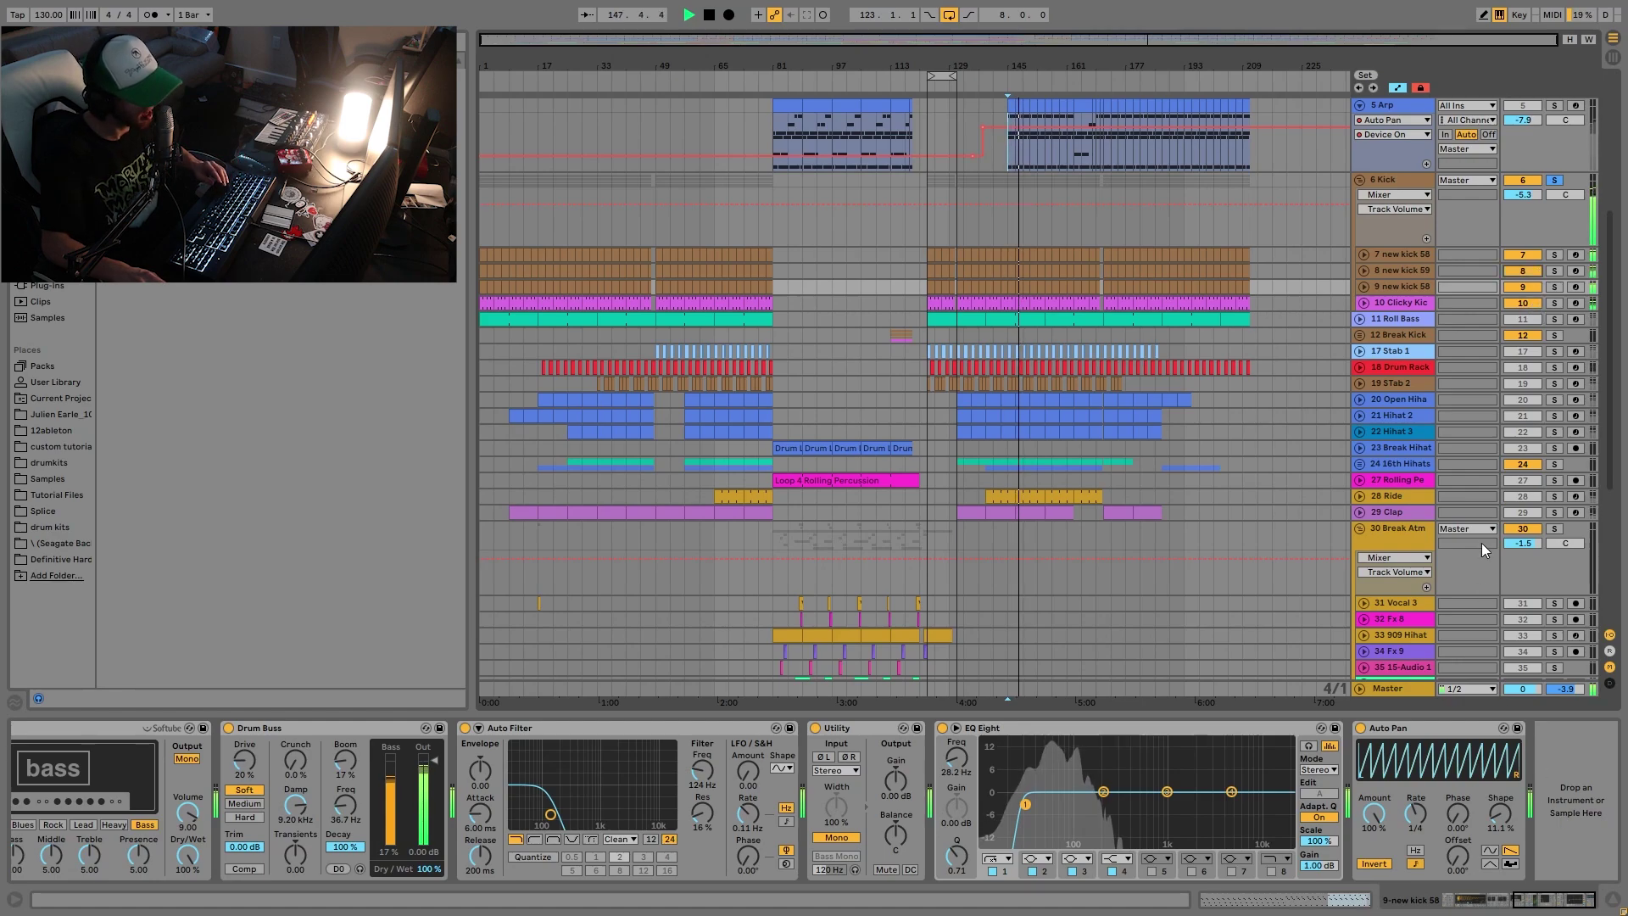
key(space)
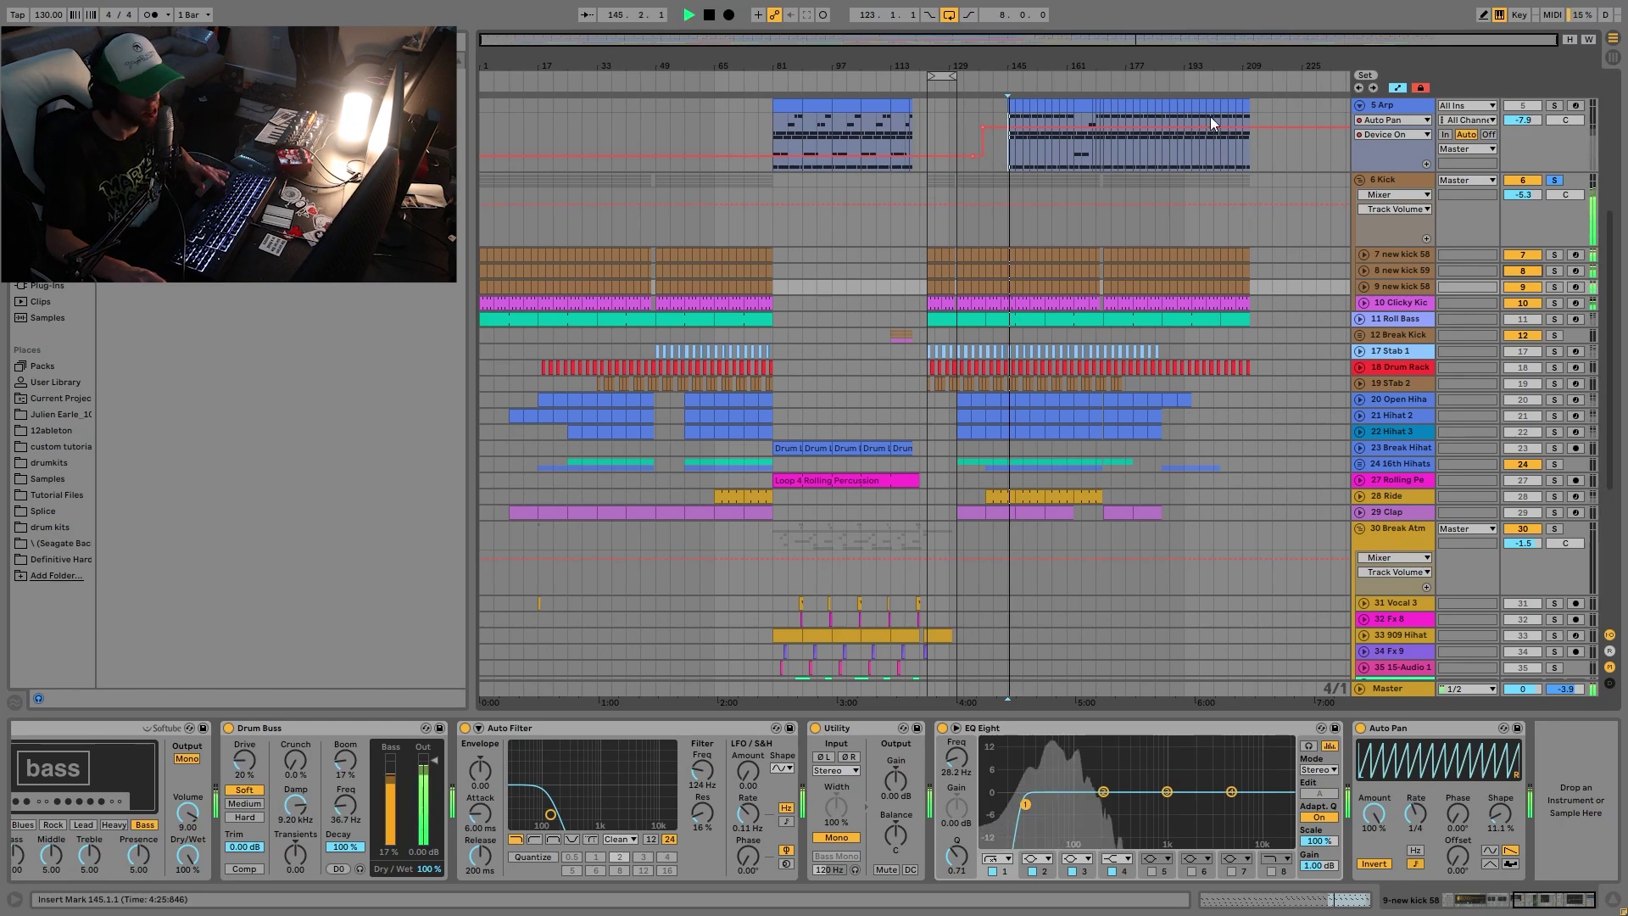
Show the Kick group's Auto Filter and EQ Eight devices and audition the group from bar 145.
click(1408, 180)
key(space)
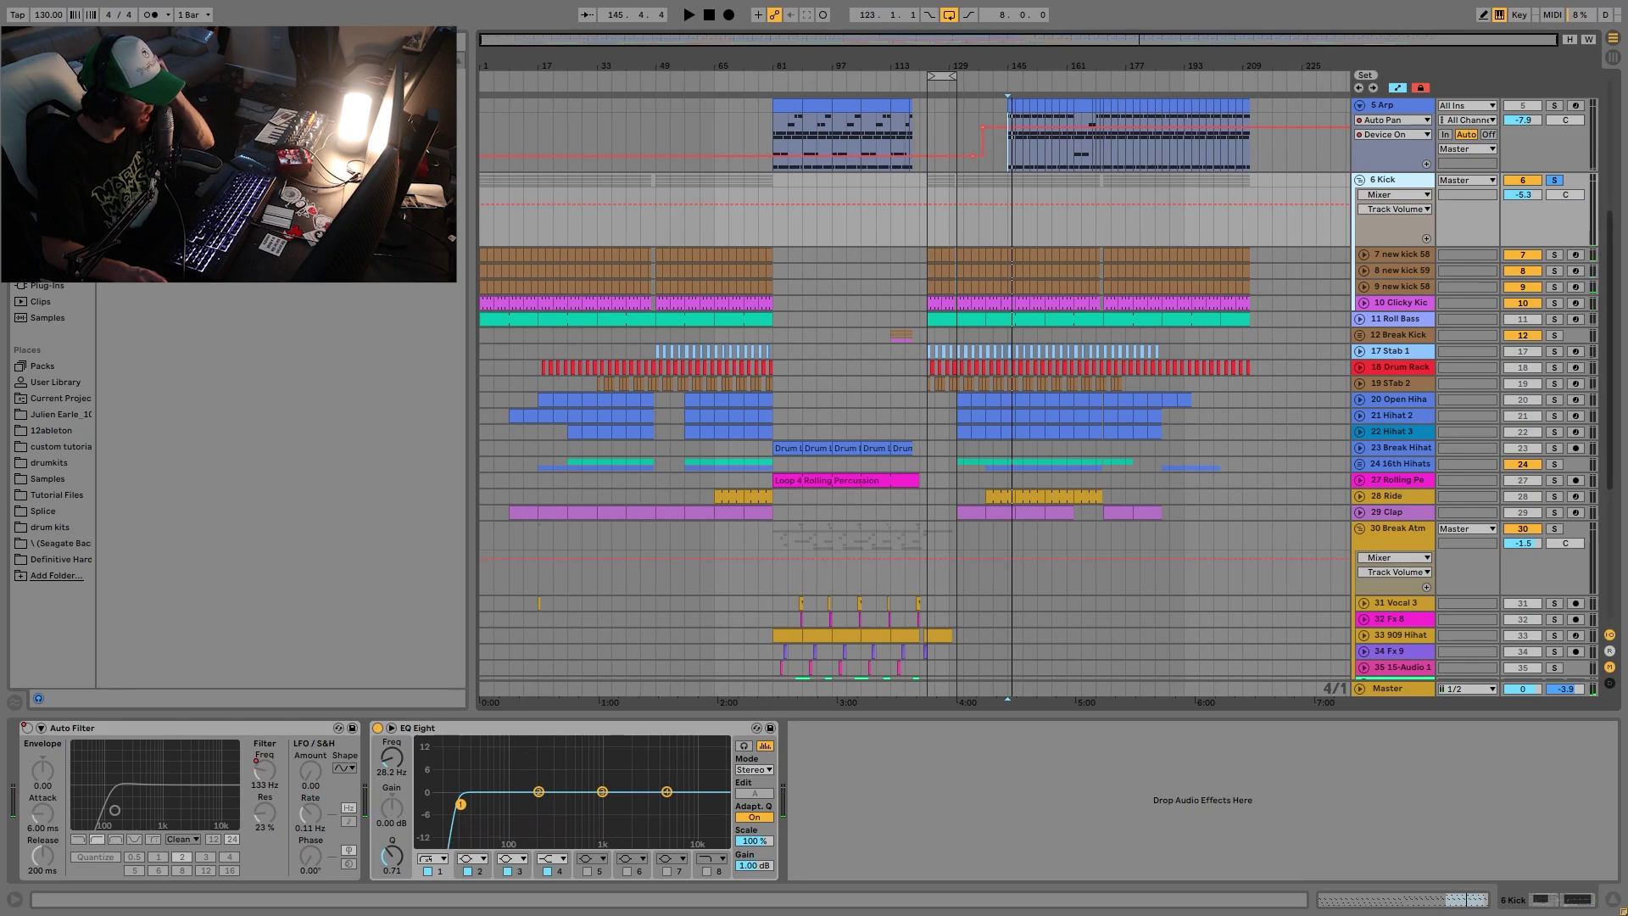
key(space)
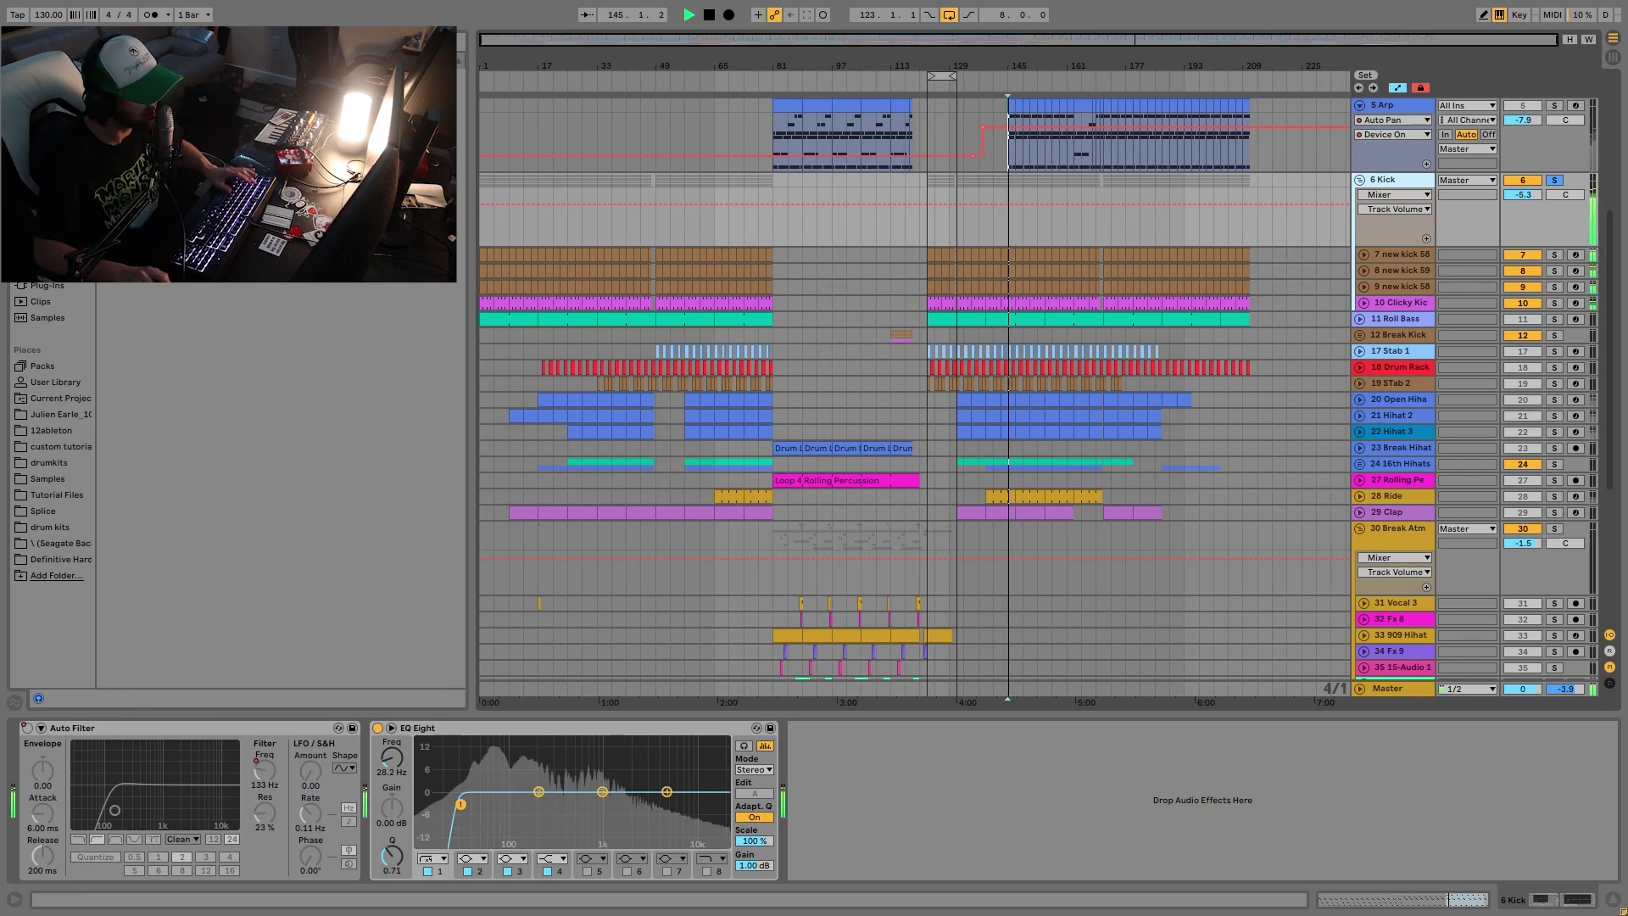
key(space)
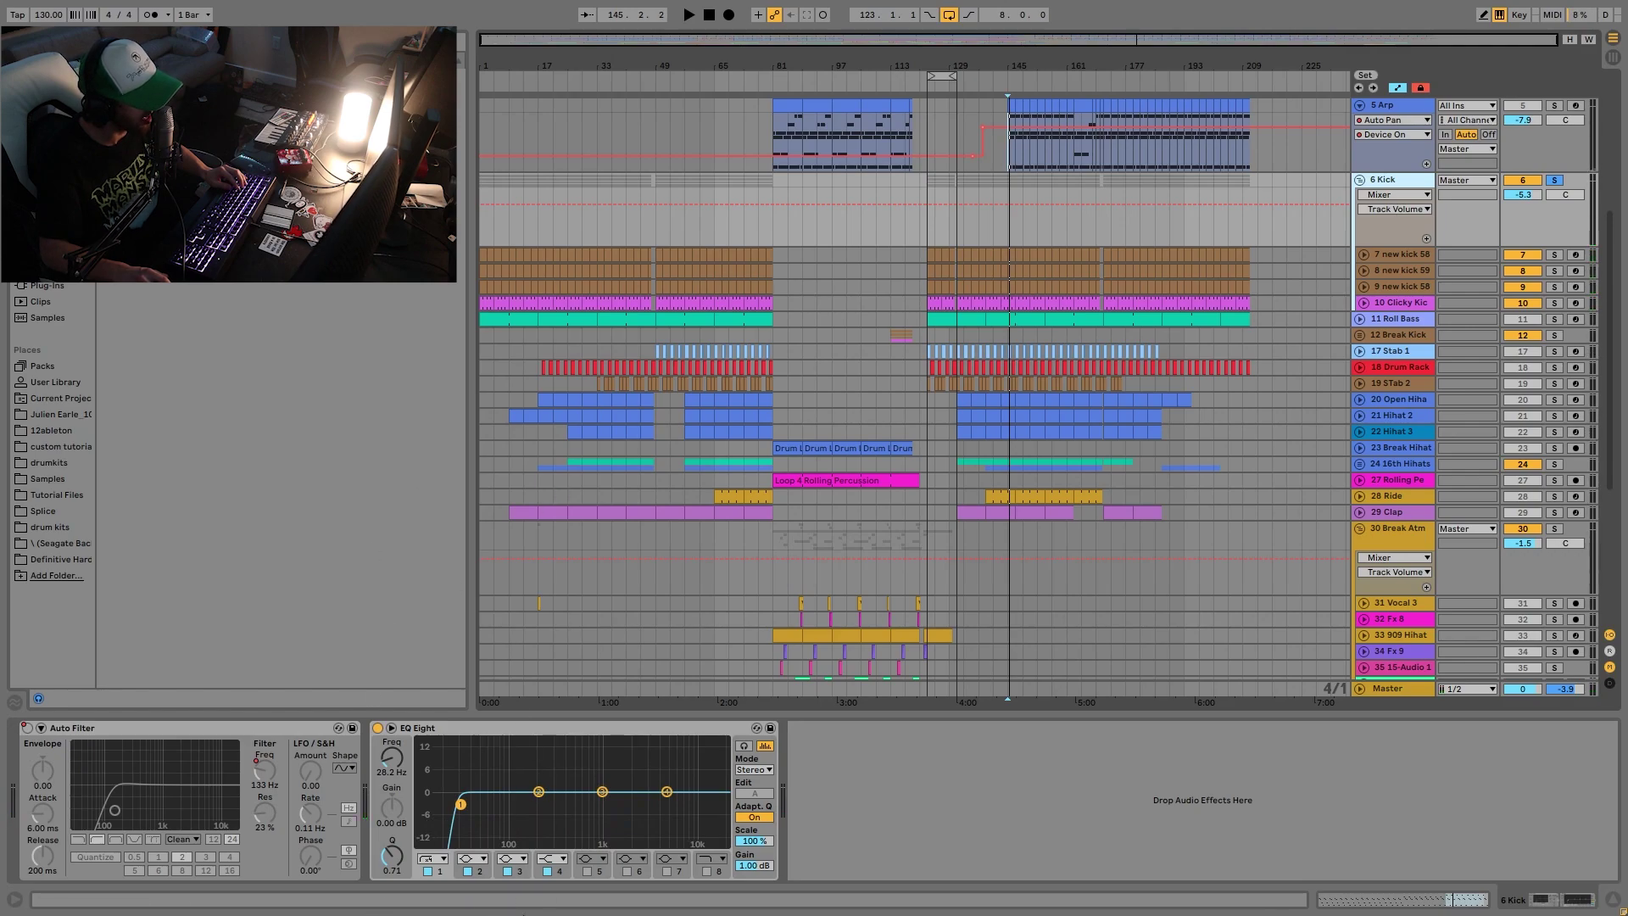
key(space)
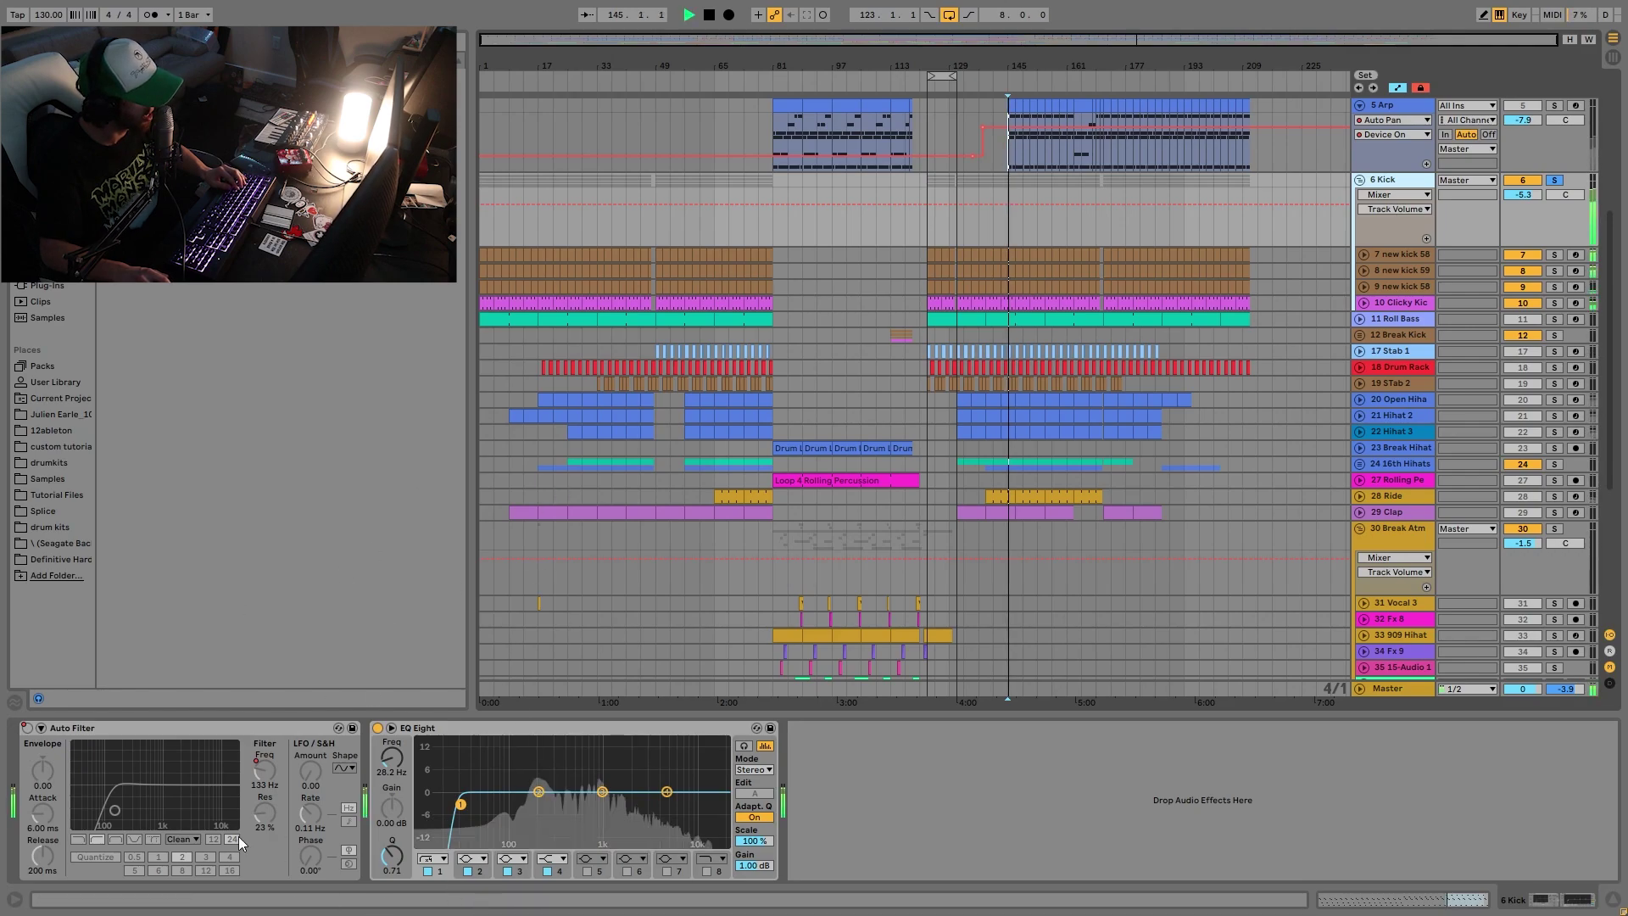
Display the Device On automation of the Kick group's Auto Filter and play the section from bar 77.
click(19, 729)
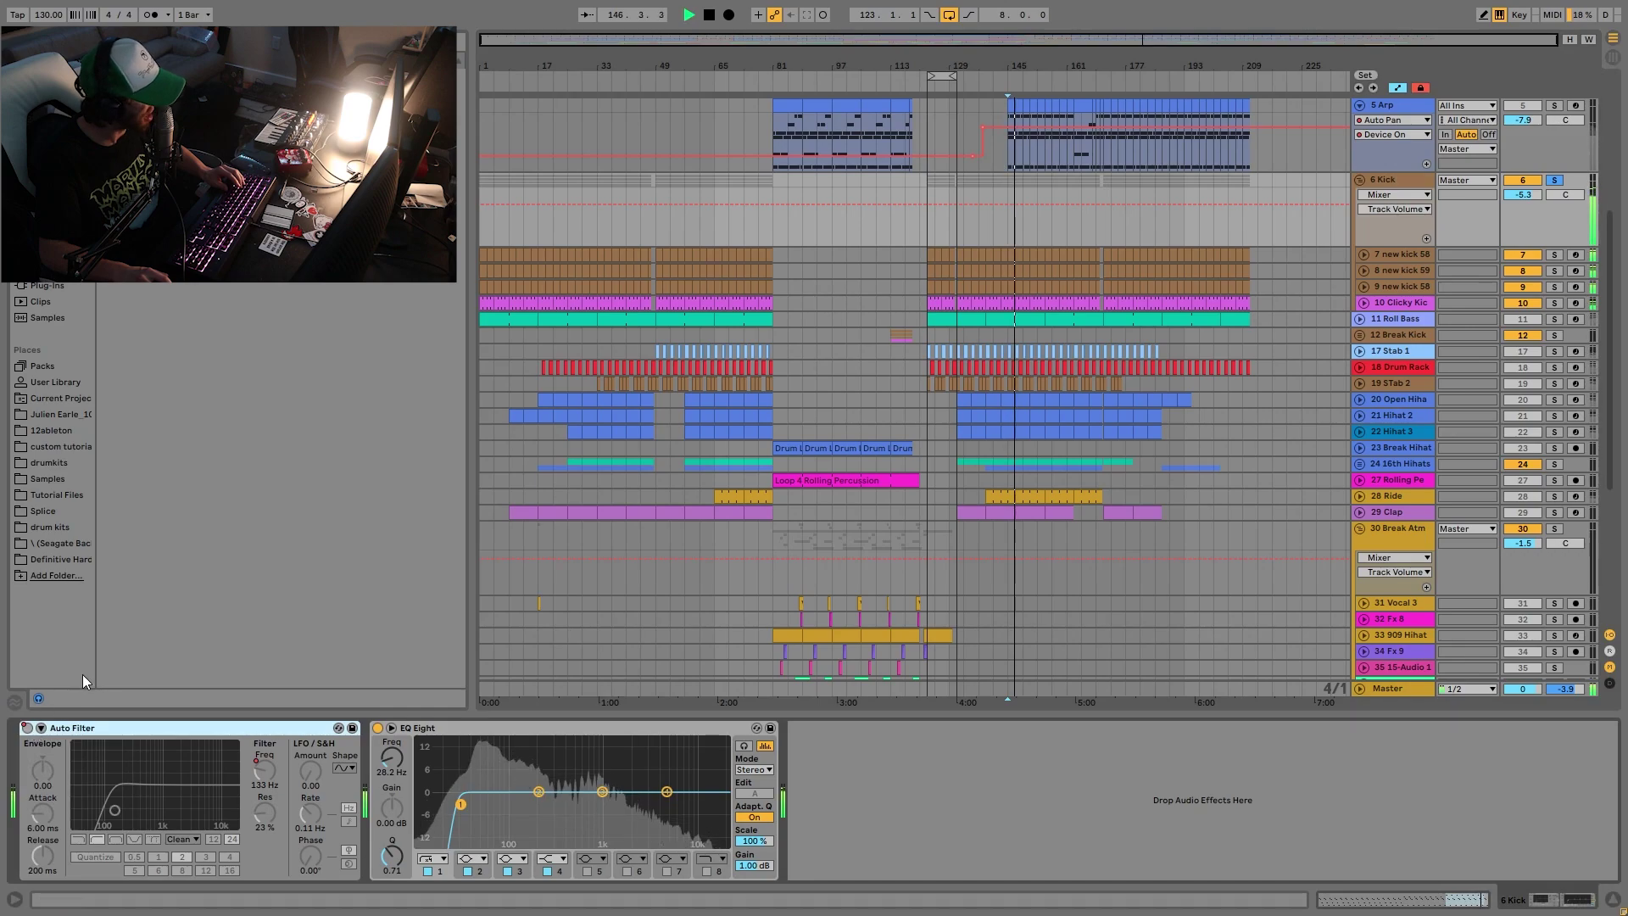
right_click(27, 729)
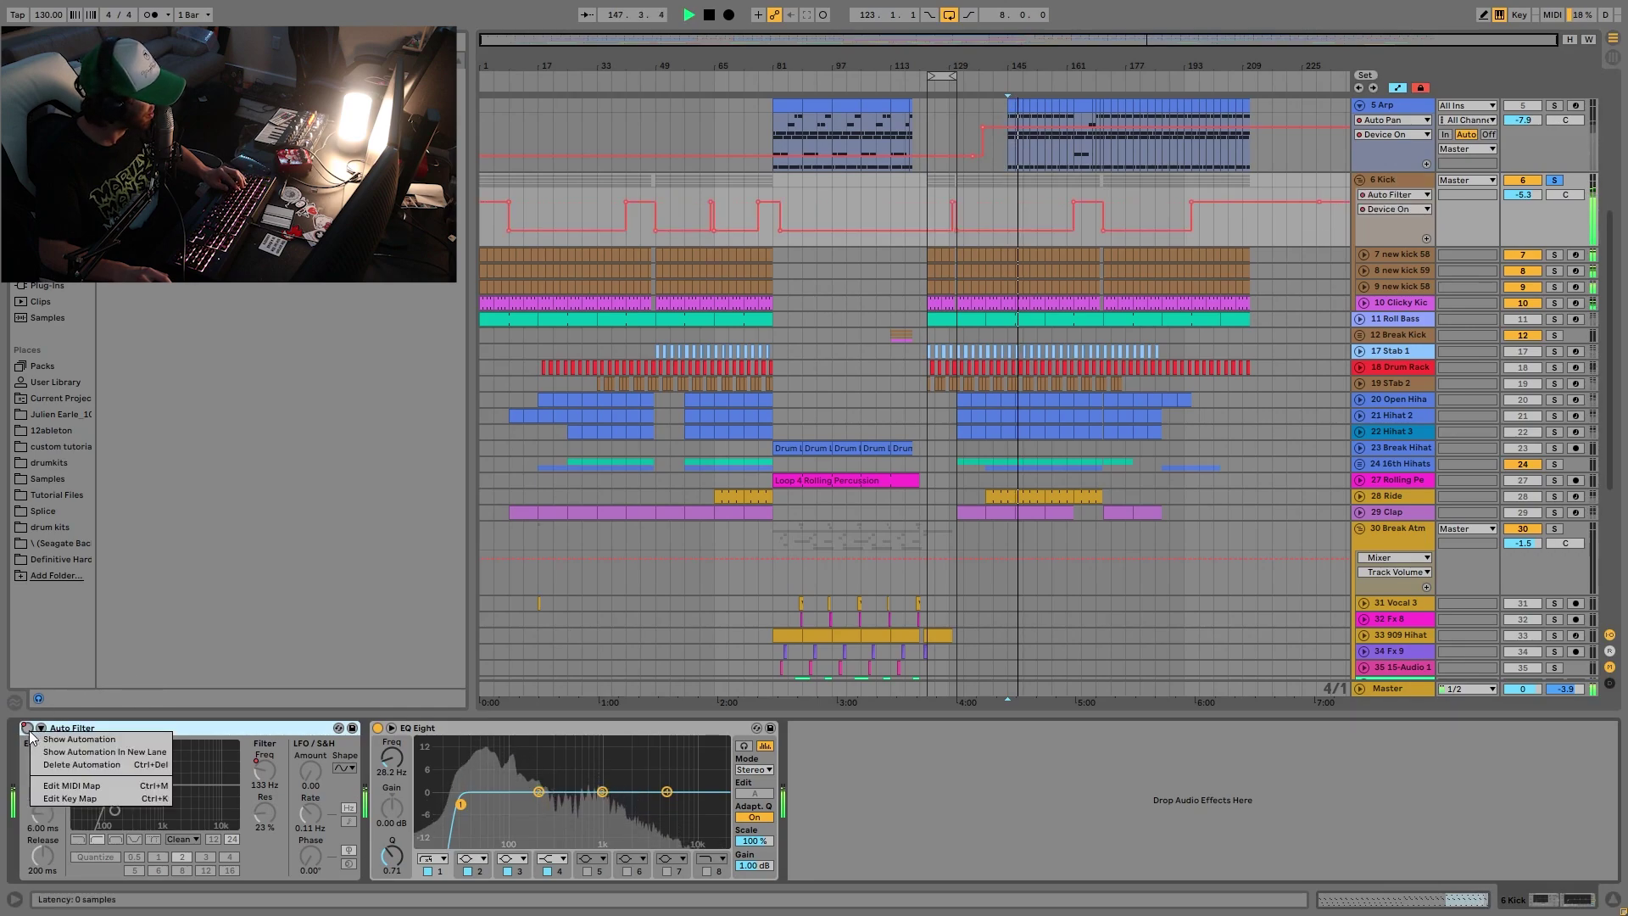
click(888, 200)
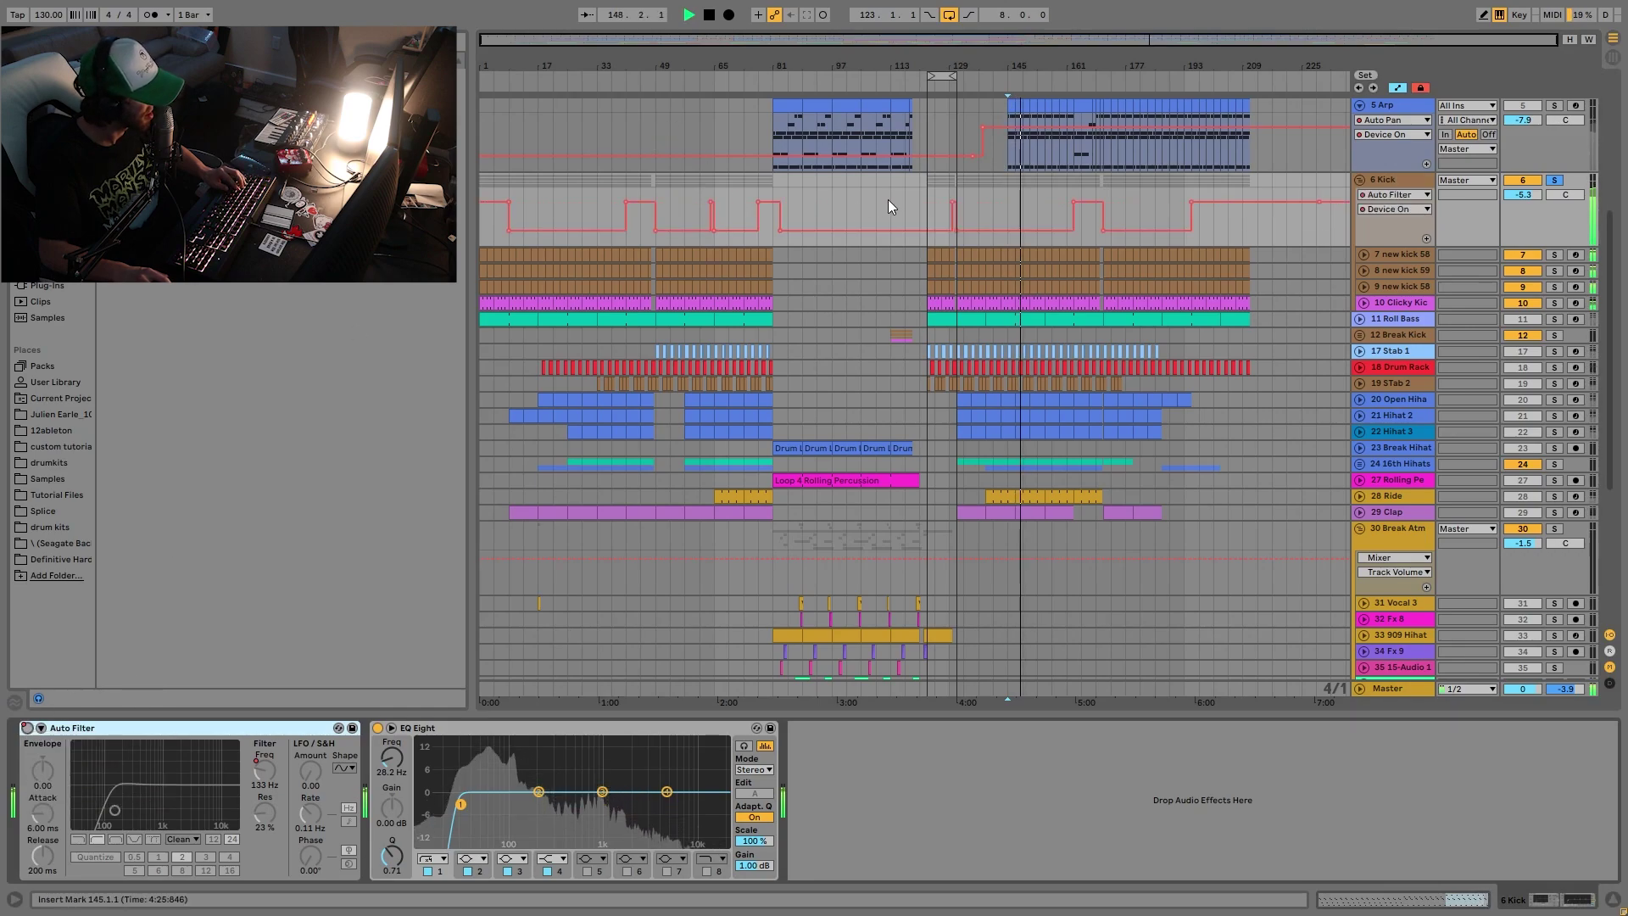
click(764, 183)
key(space)
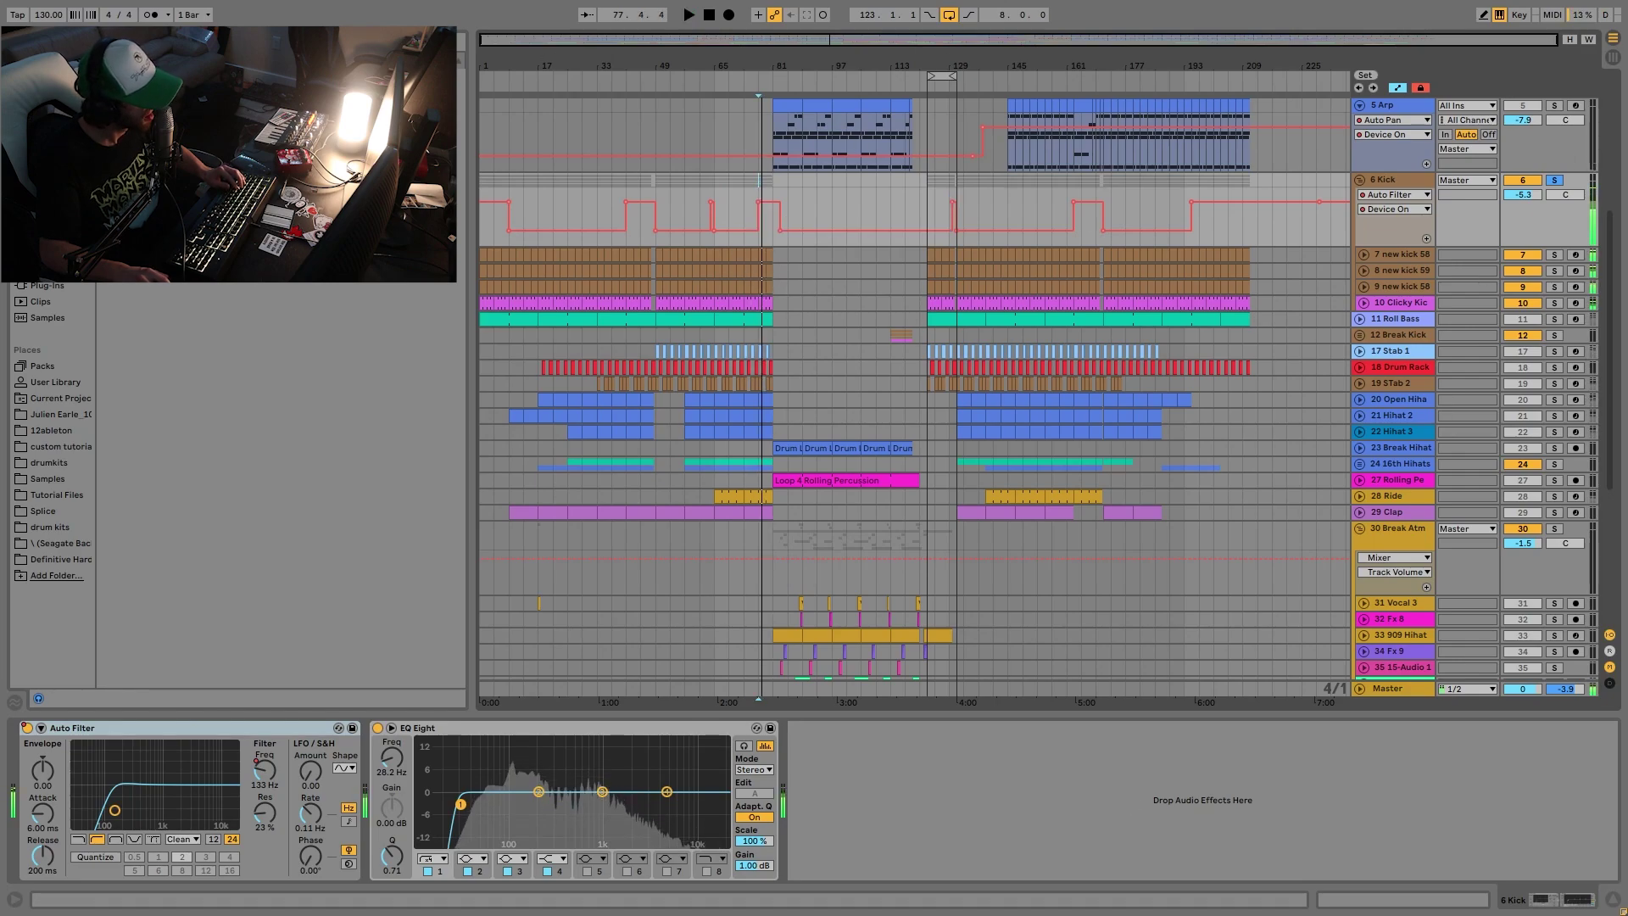
Solo and unfold the Roll Bass track, audition it from bar 123, and open its MIDI clip's notes.
click(1555, 319)
click(1359, 319)
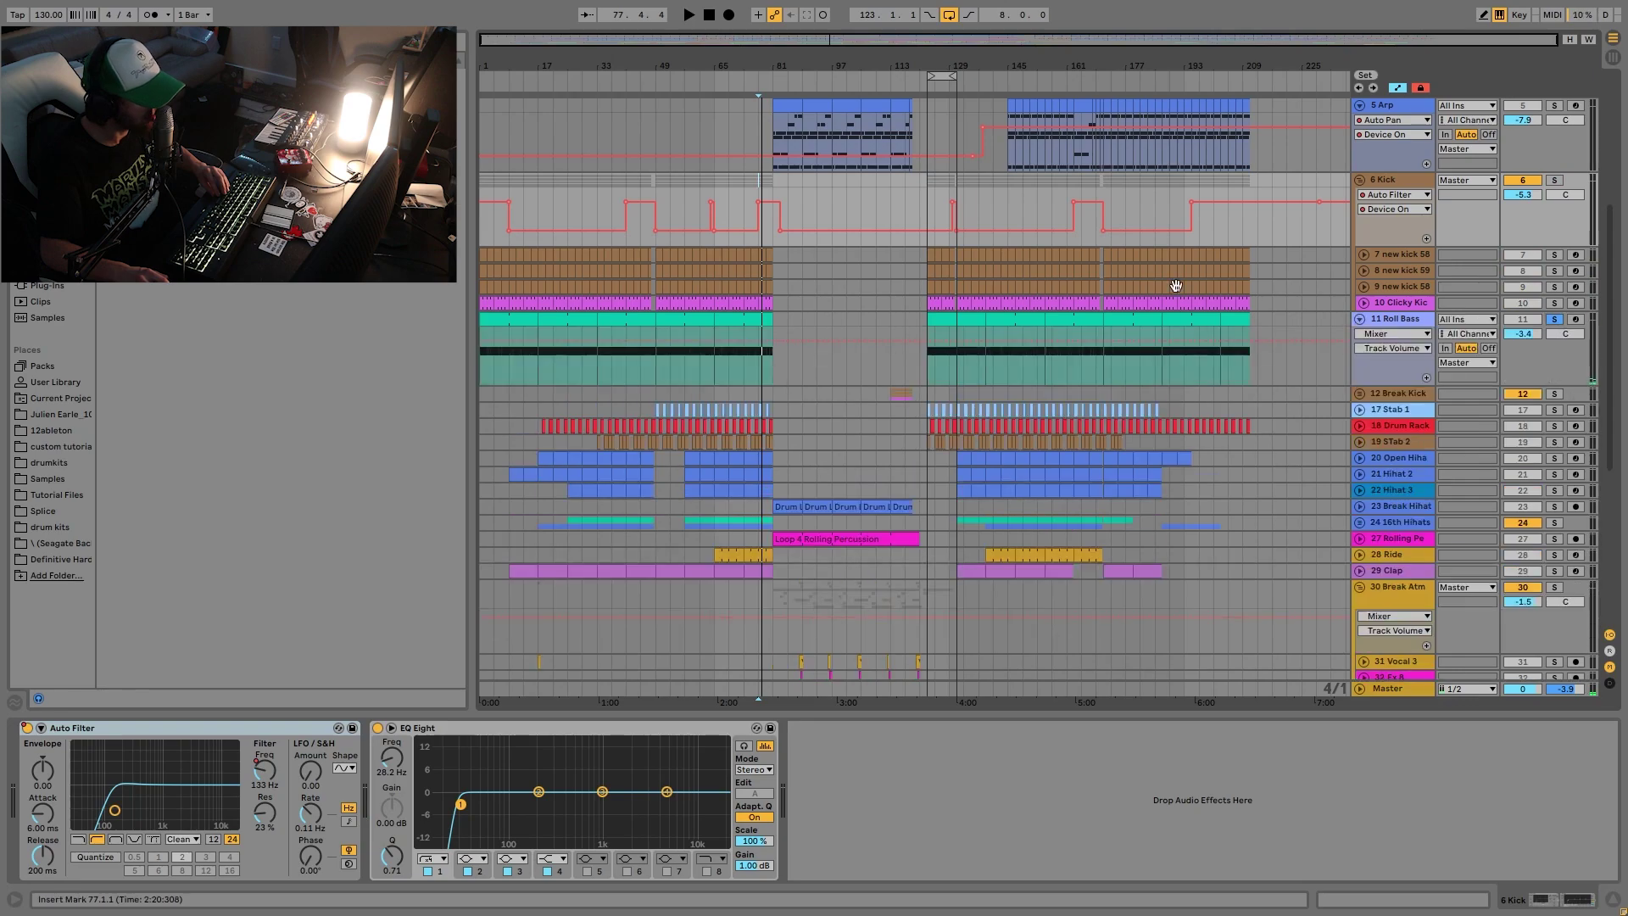
click(959, 319)
key(space)
double_click(959, 319)
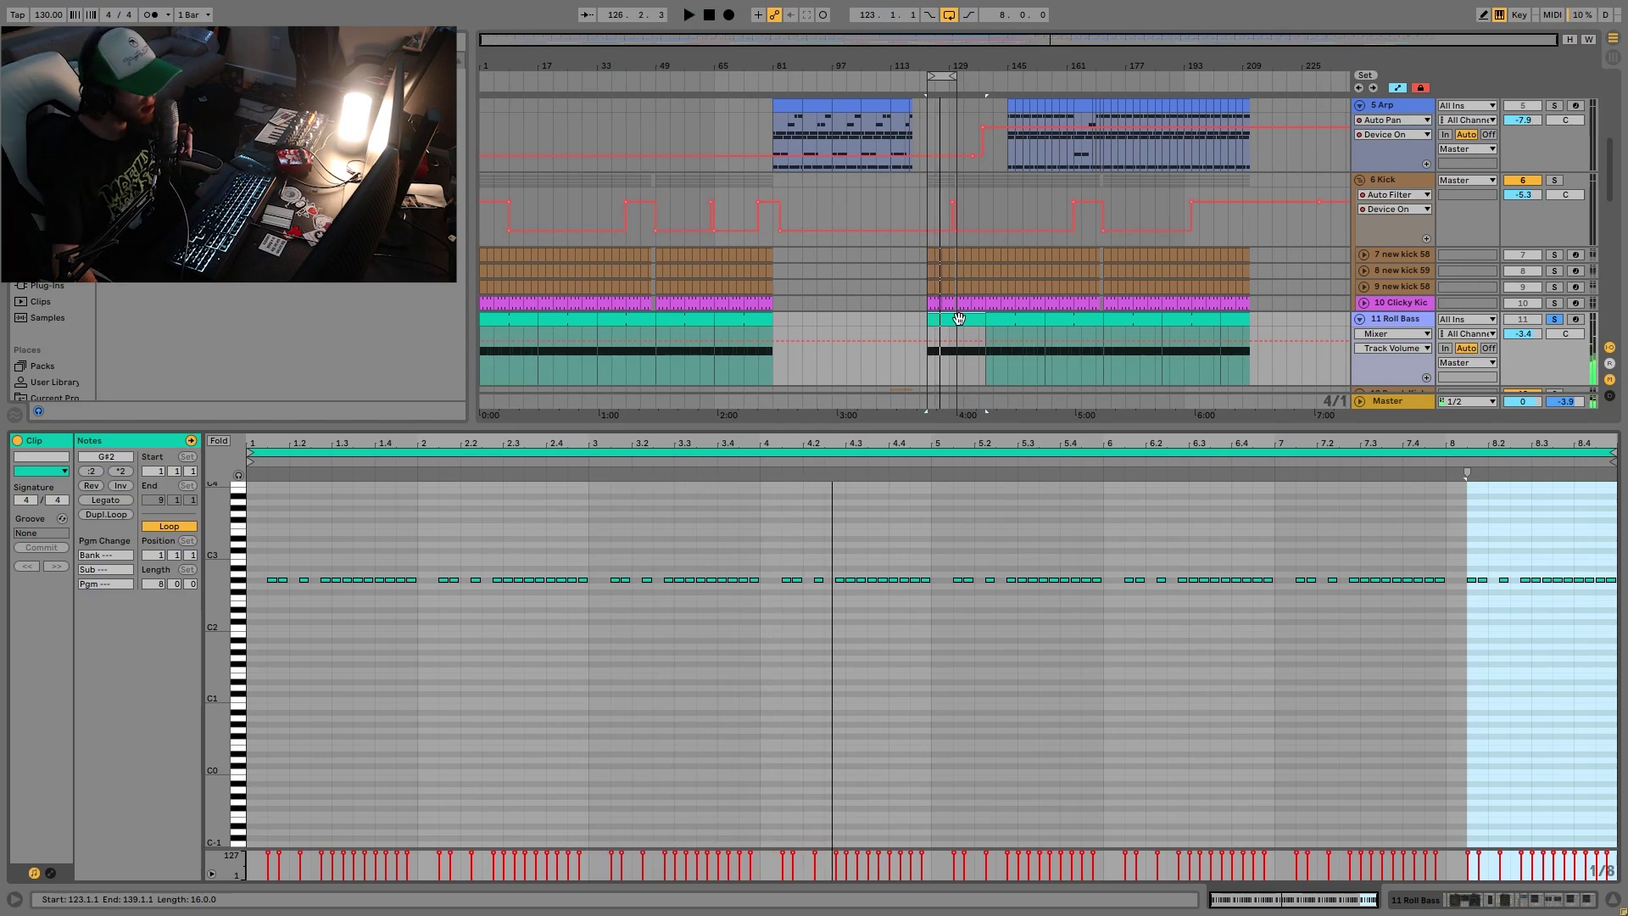
Switch the solo to the Kick group and start playback from bar 123 with the Roll Bass notes displayed.
click(1556, 181)
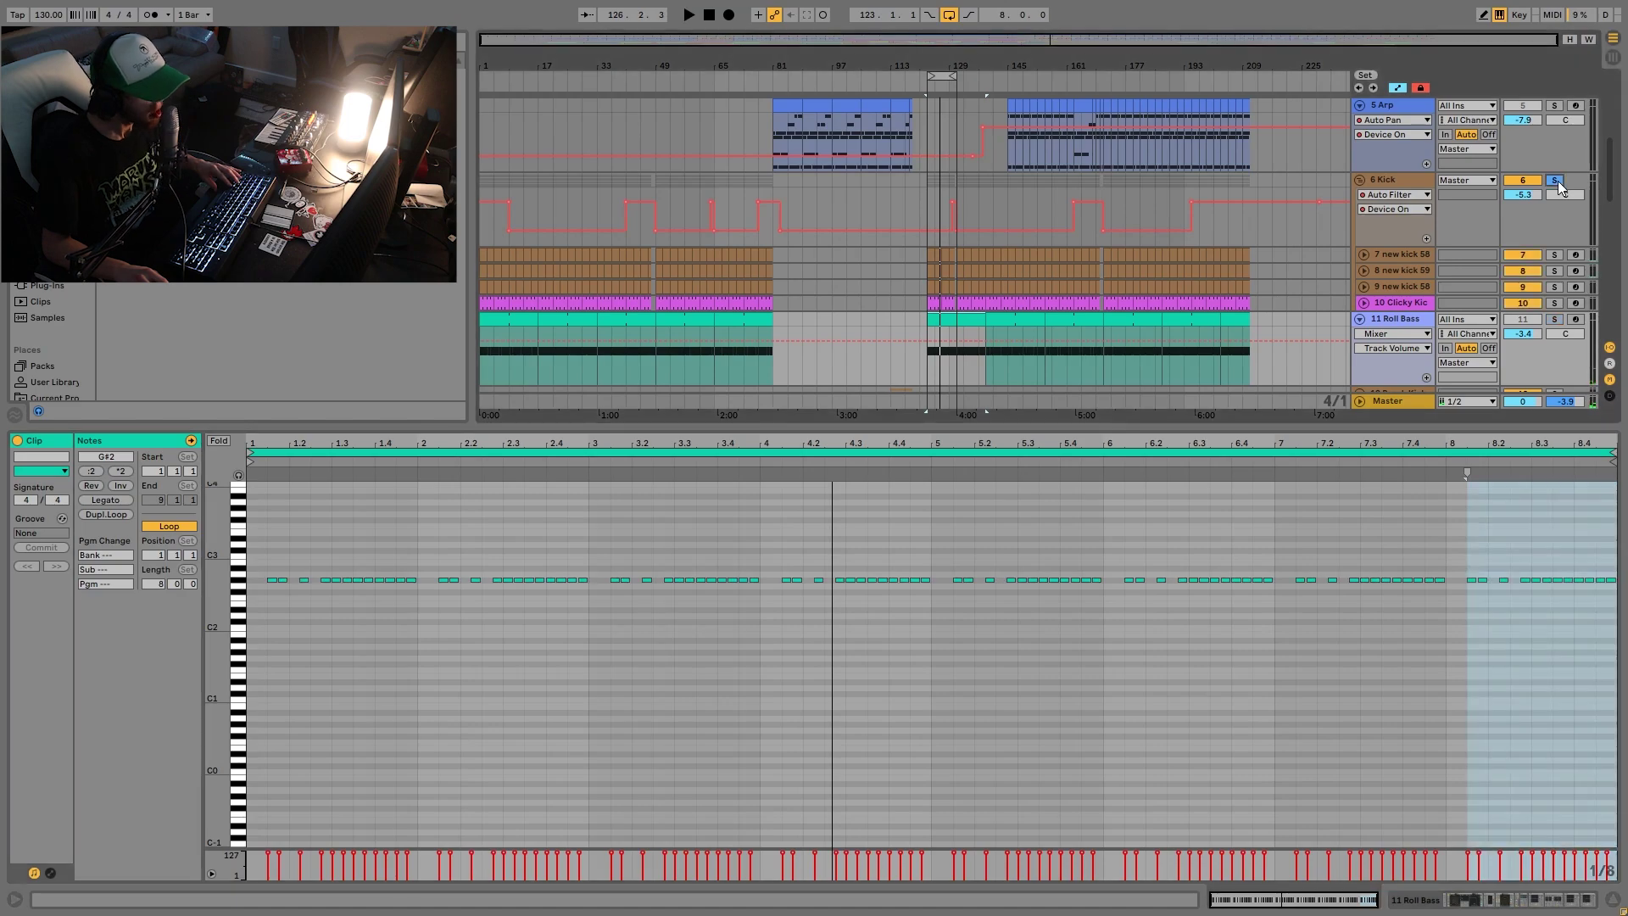
scroll(1365, 373, down, 2)
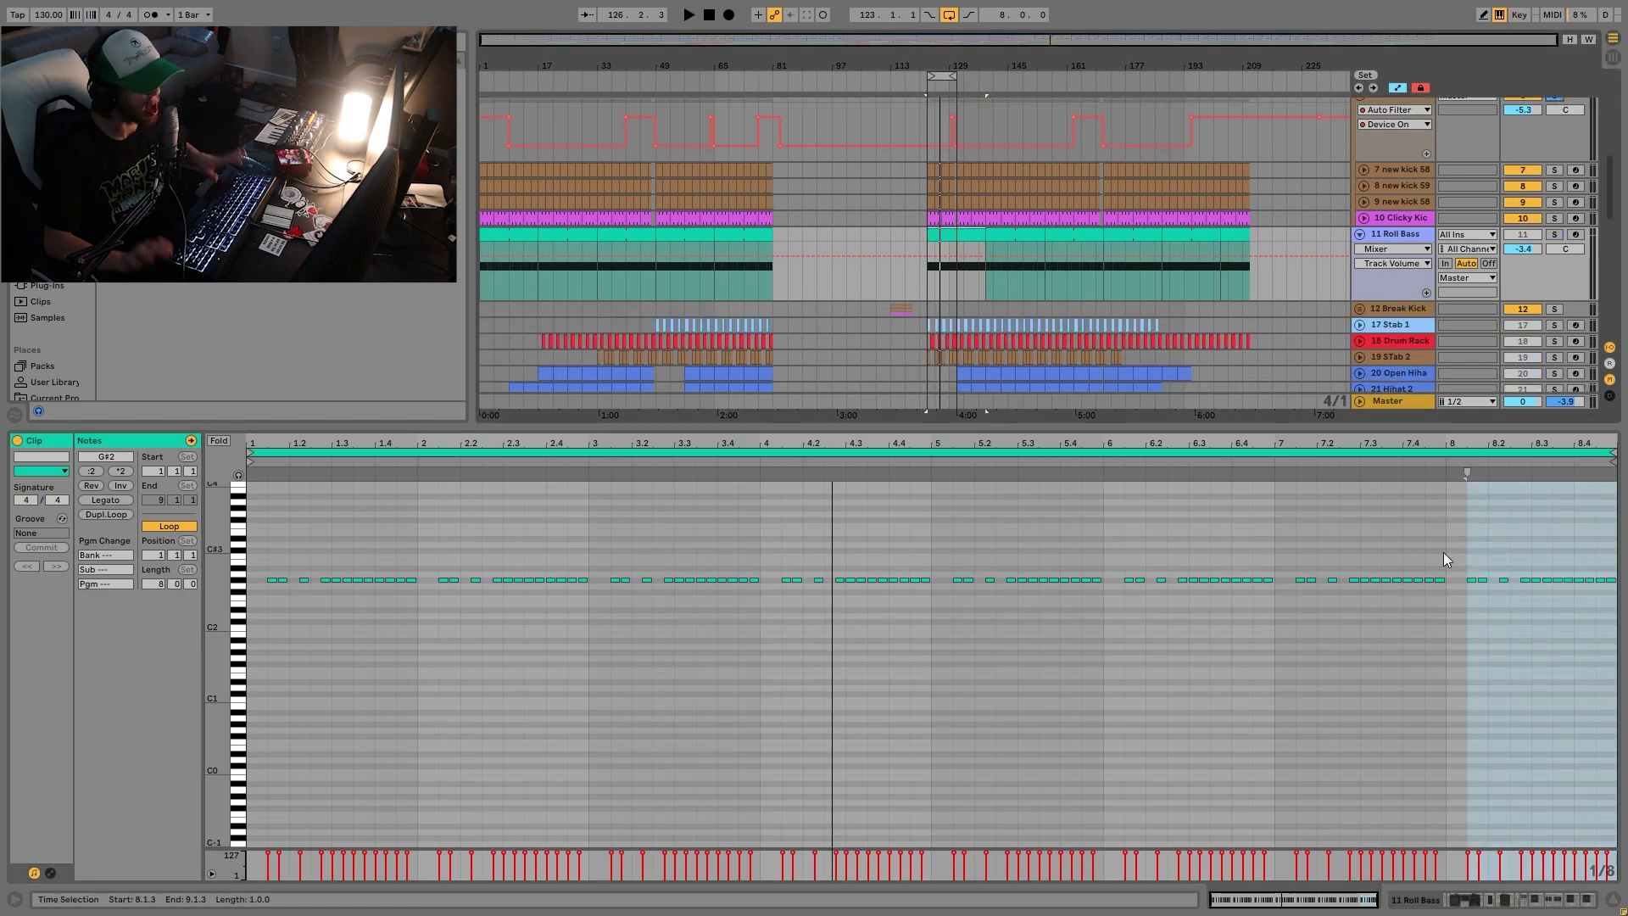
key(space)
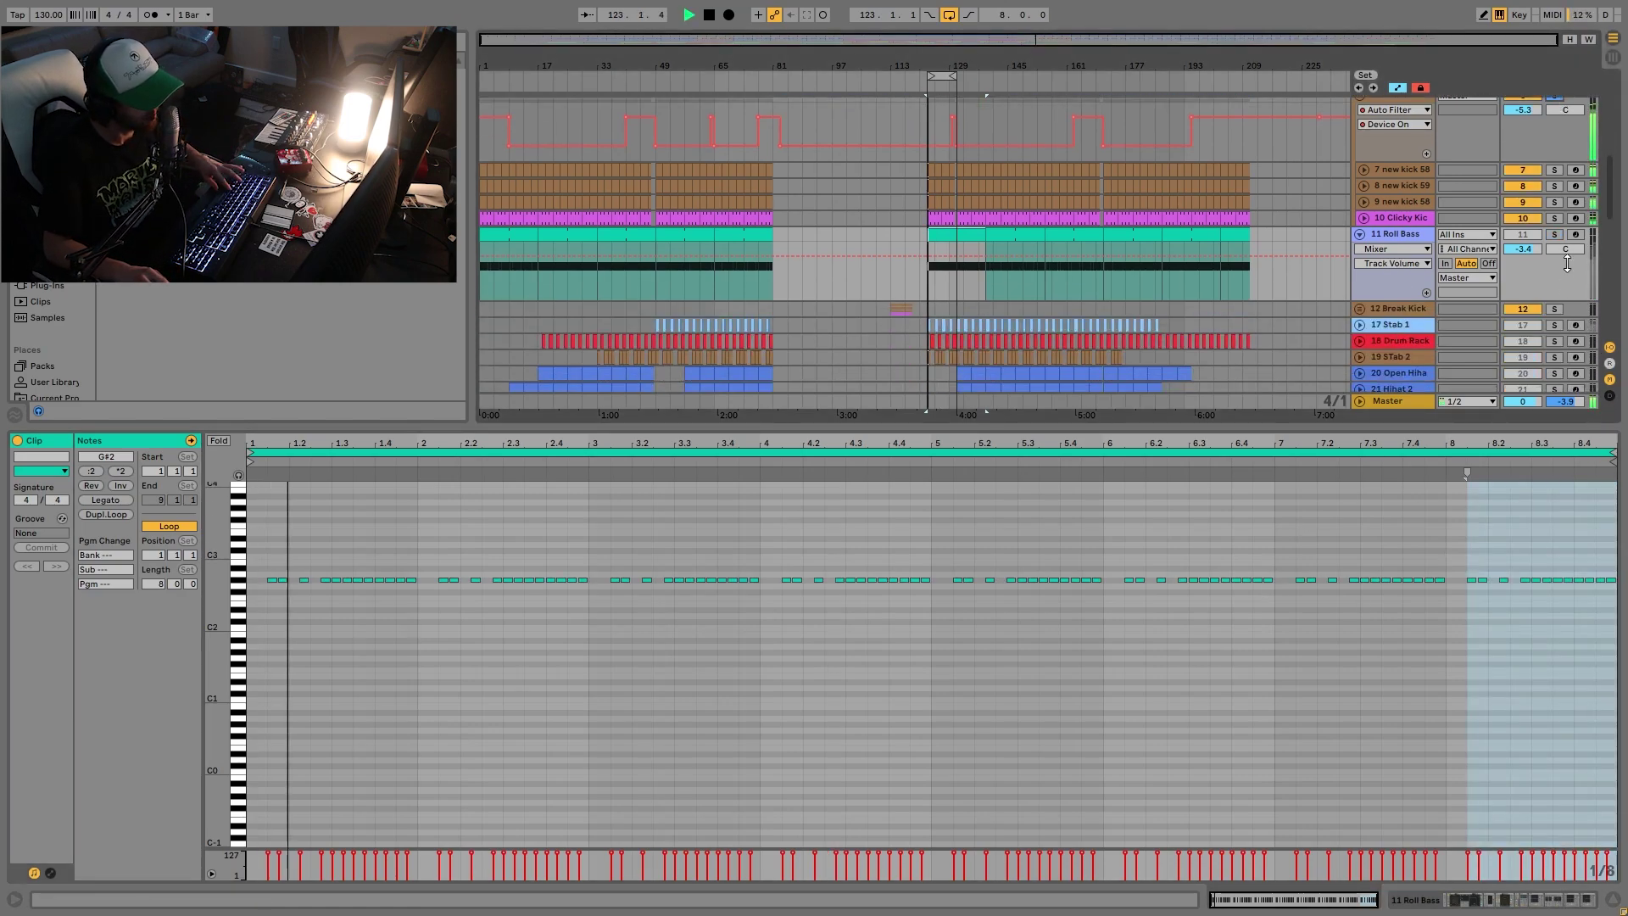
Solo the Roll Bass track, first alongside the Kick group and then alone, and audition it from bar 123.
click(1557, 220)
click(1554, 235)
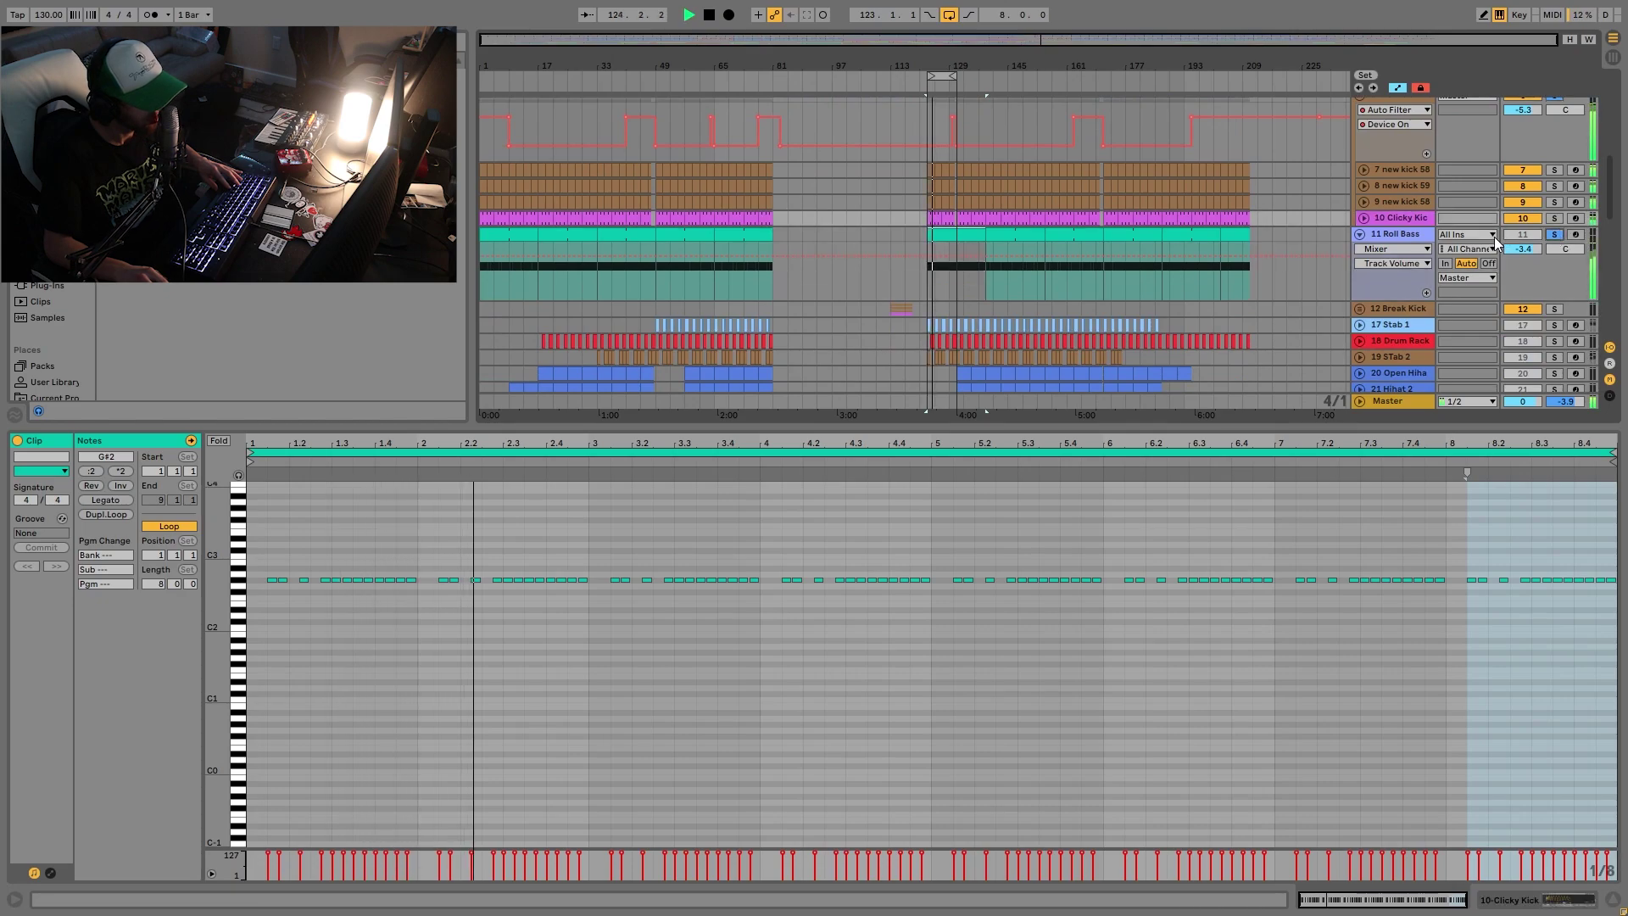
click(1385, 256)
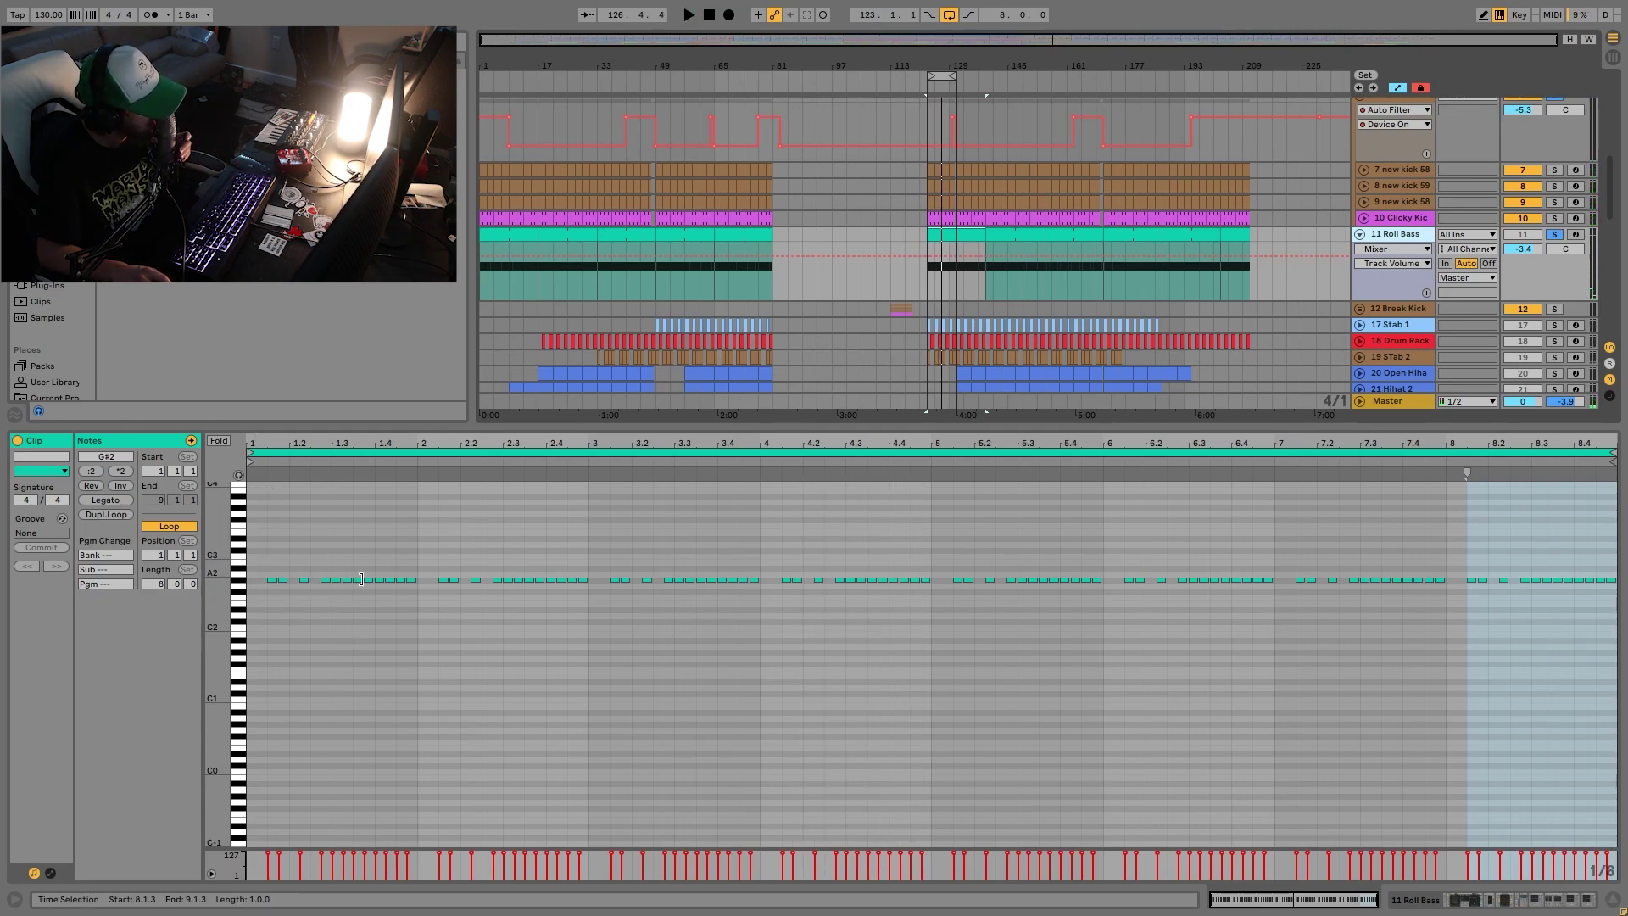
key(space)
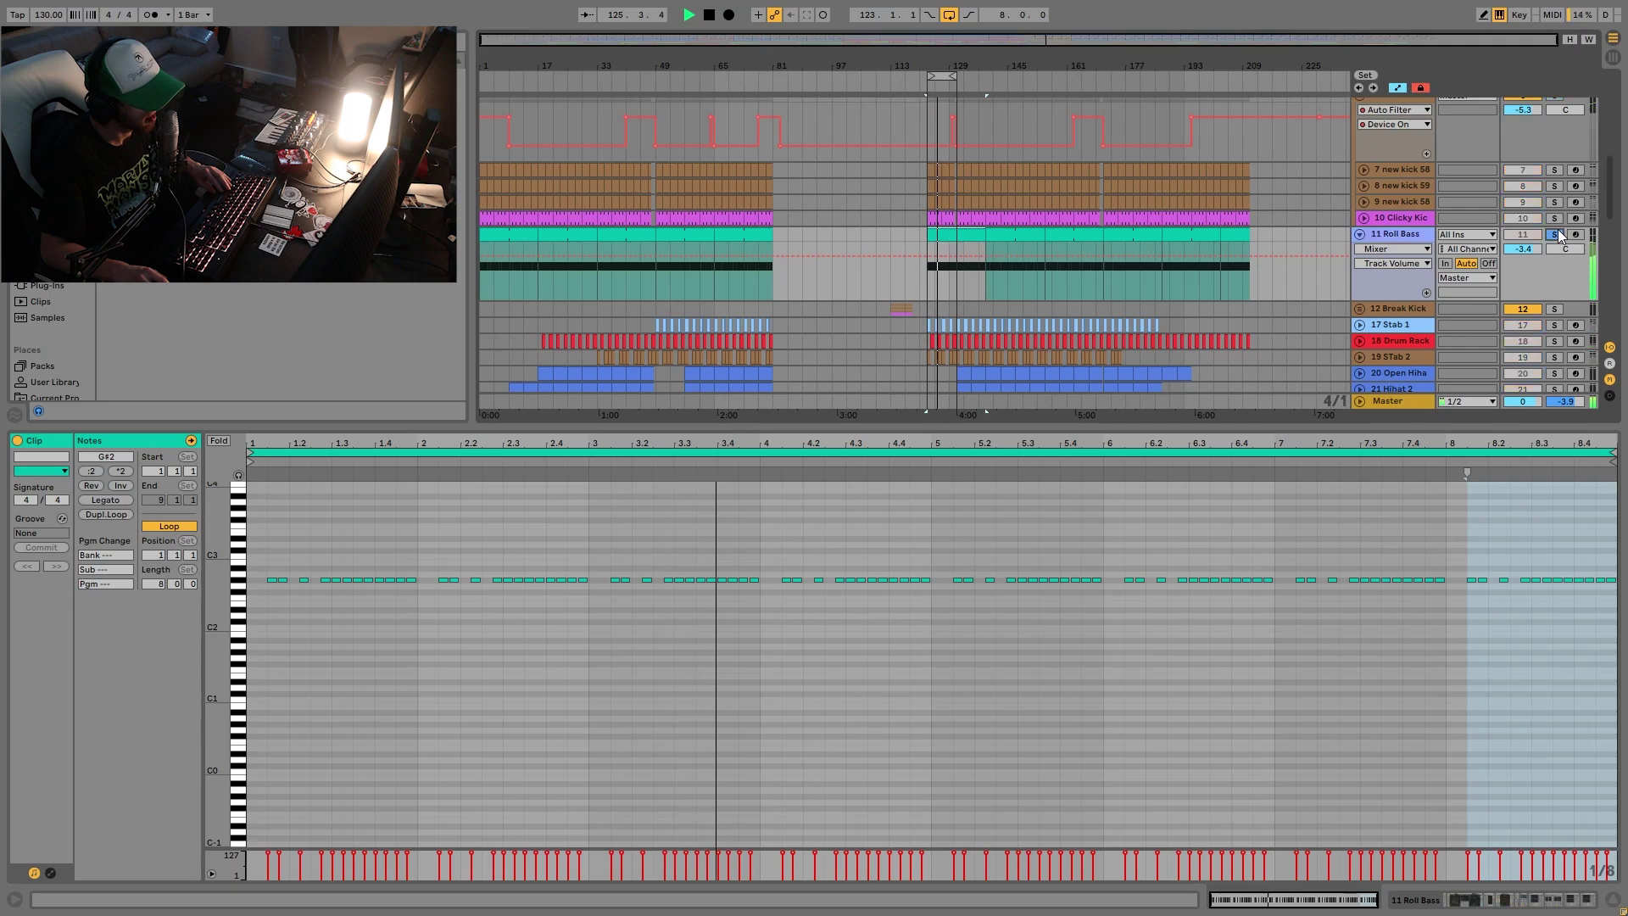
key(space)
Show the Roll Bass track's devices and compare Osc 1 and Osc 2 in its Wavetable instrument.
click(1421, 238)
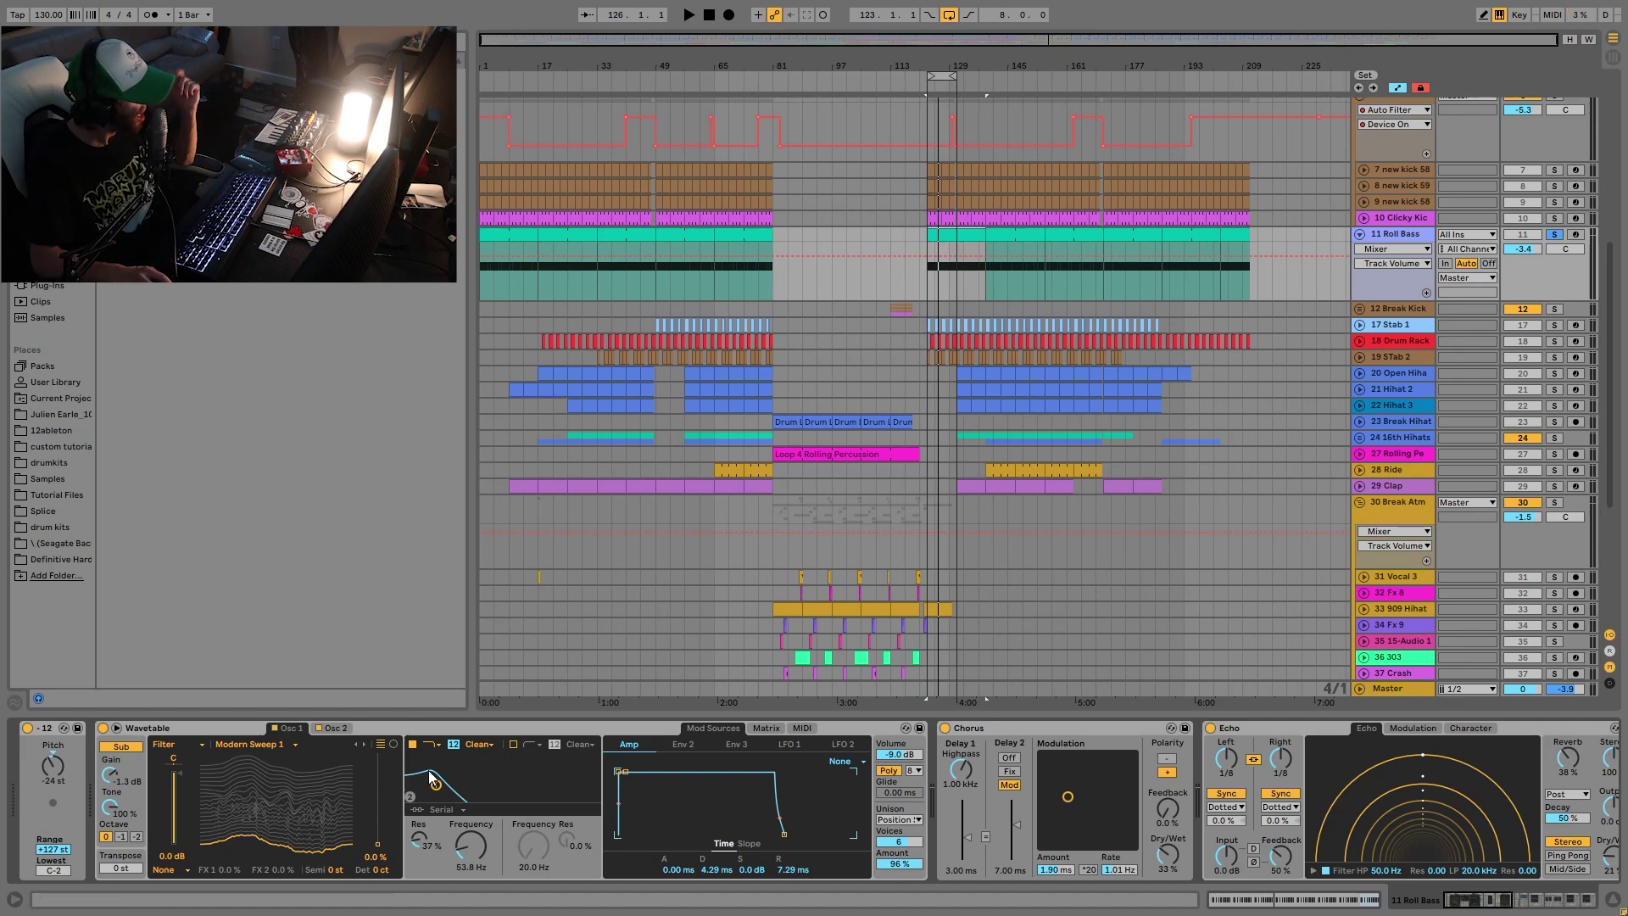
click(332, 728)
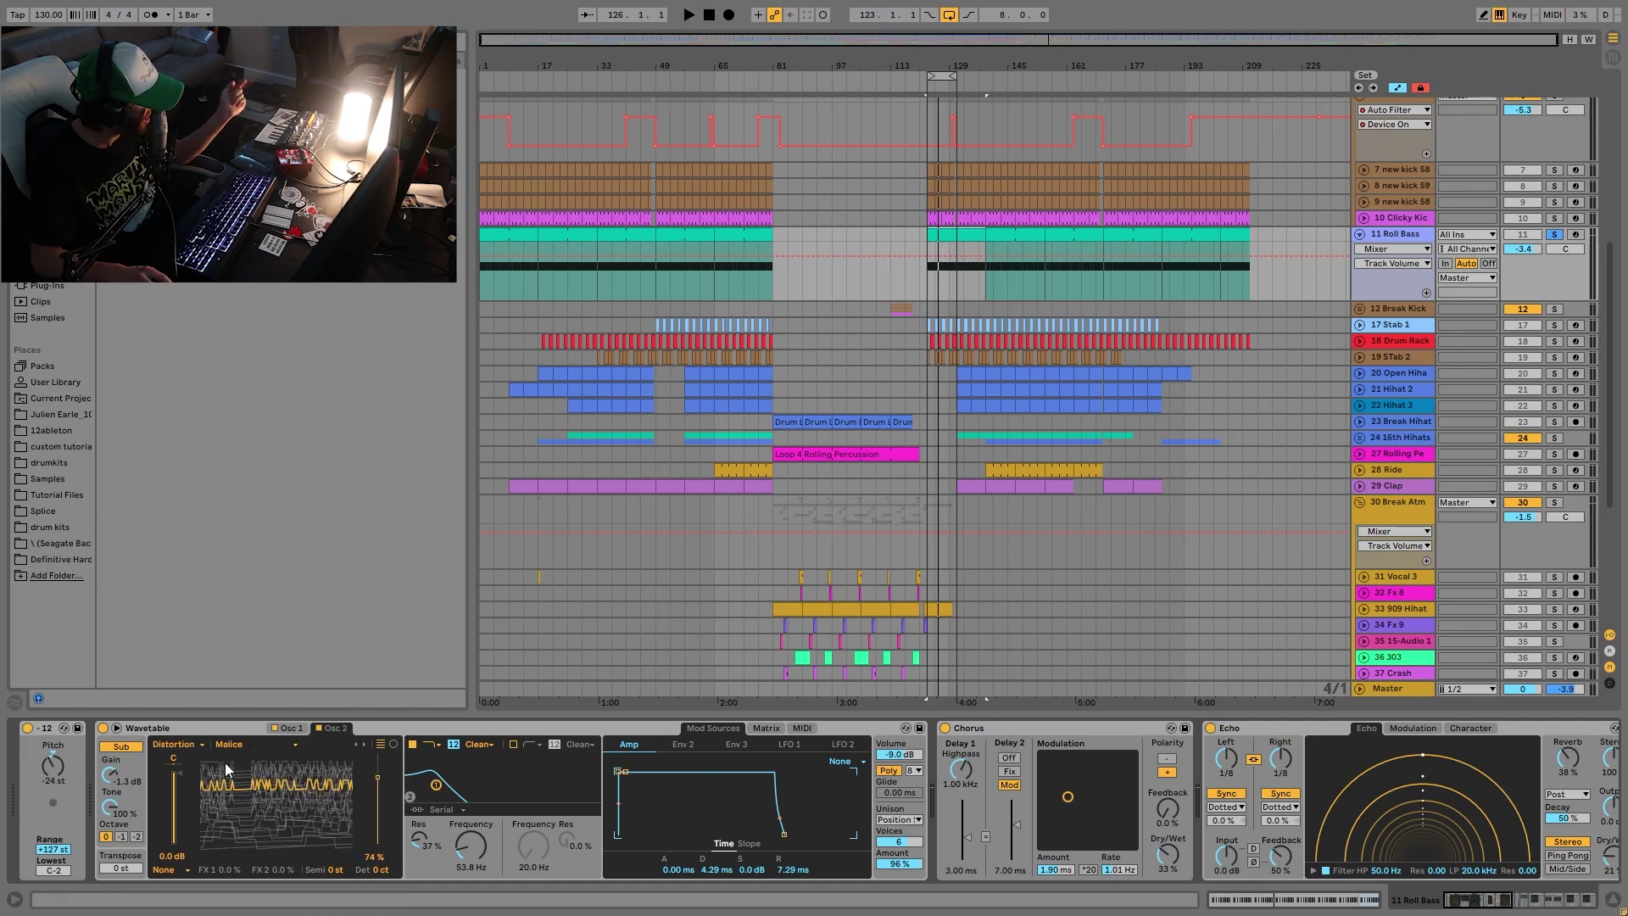
click(293, 726)
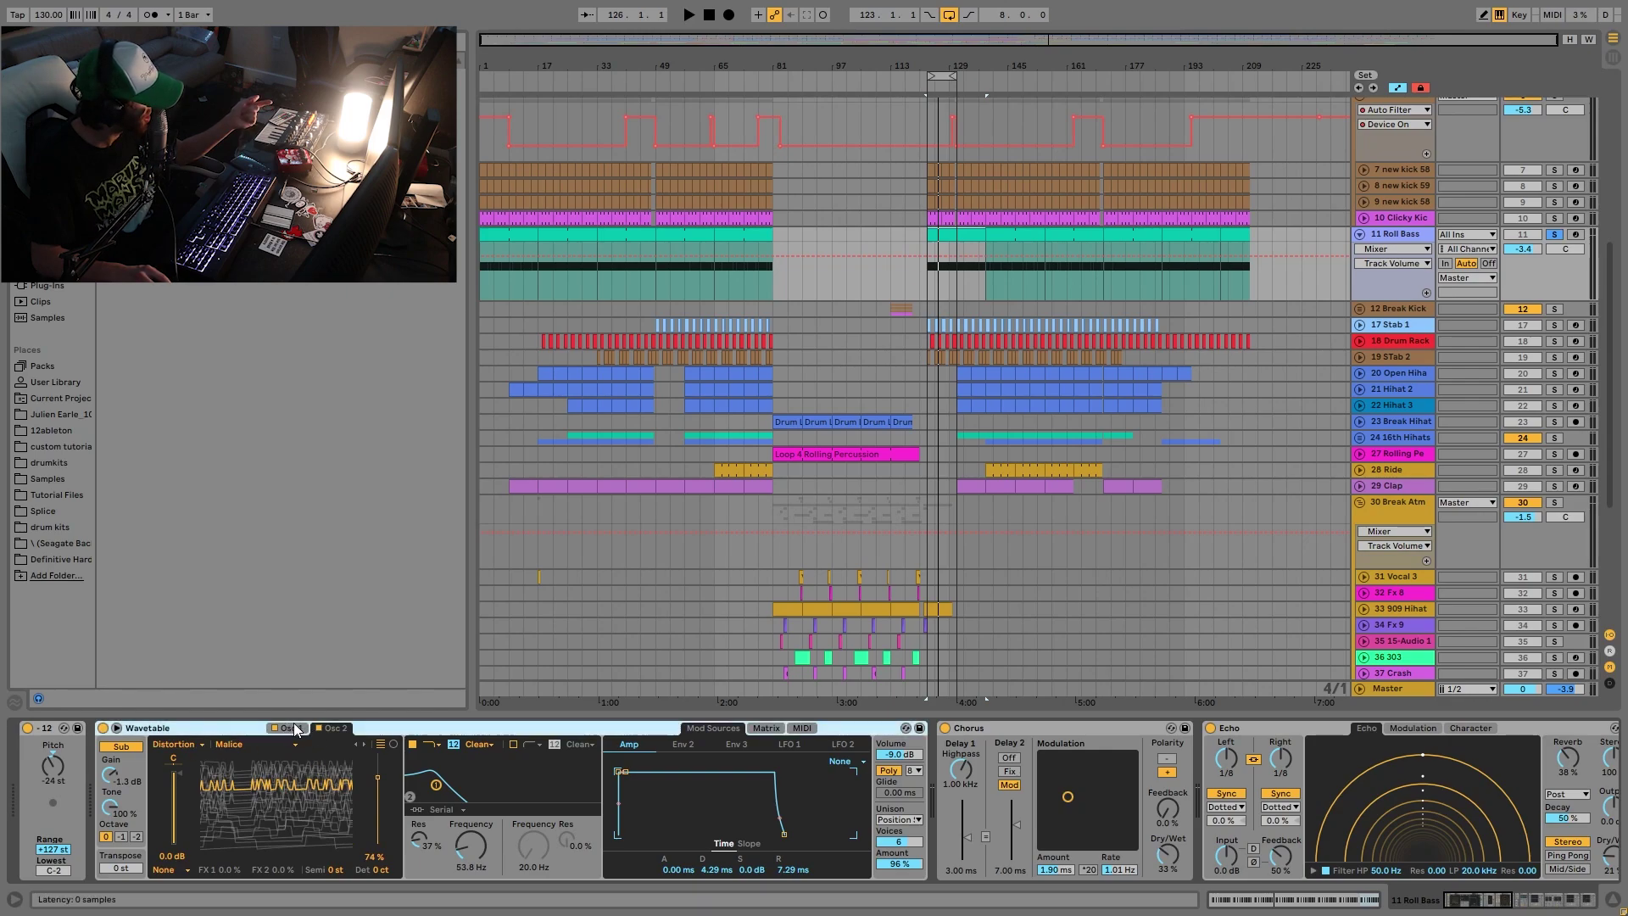
click(343, 730)
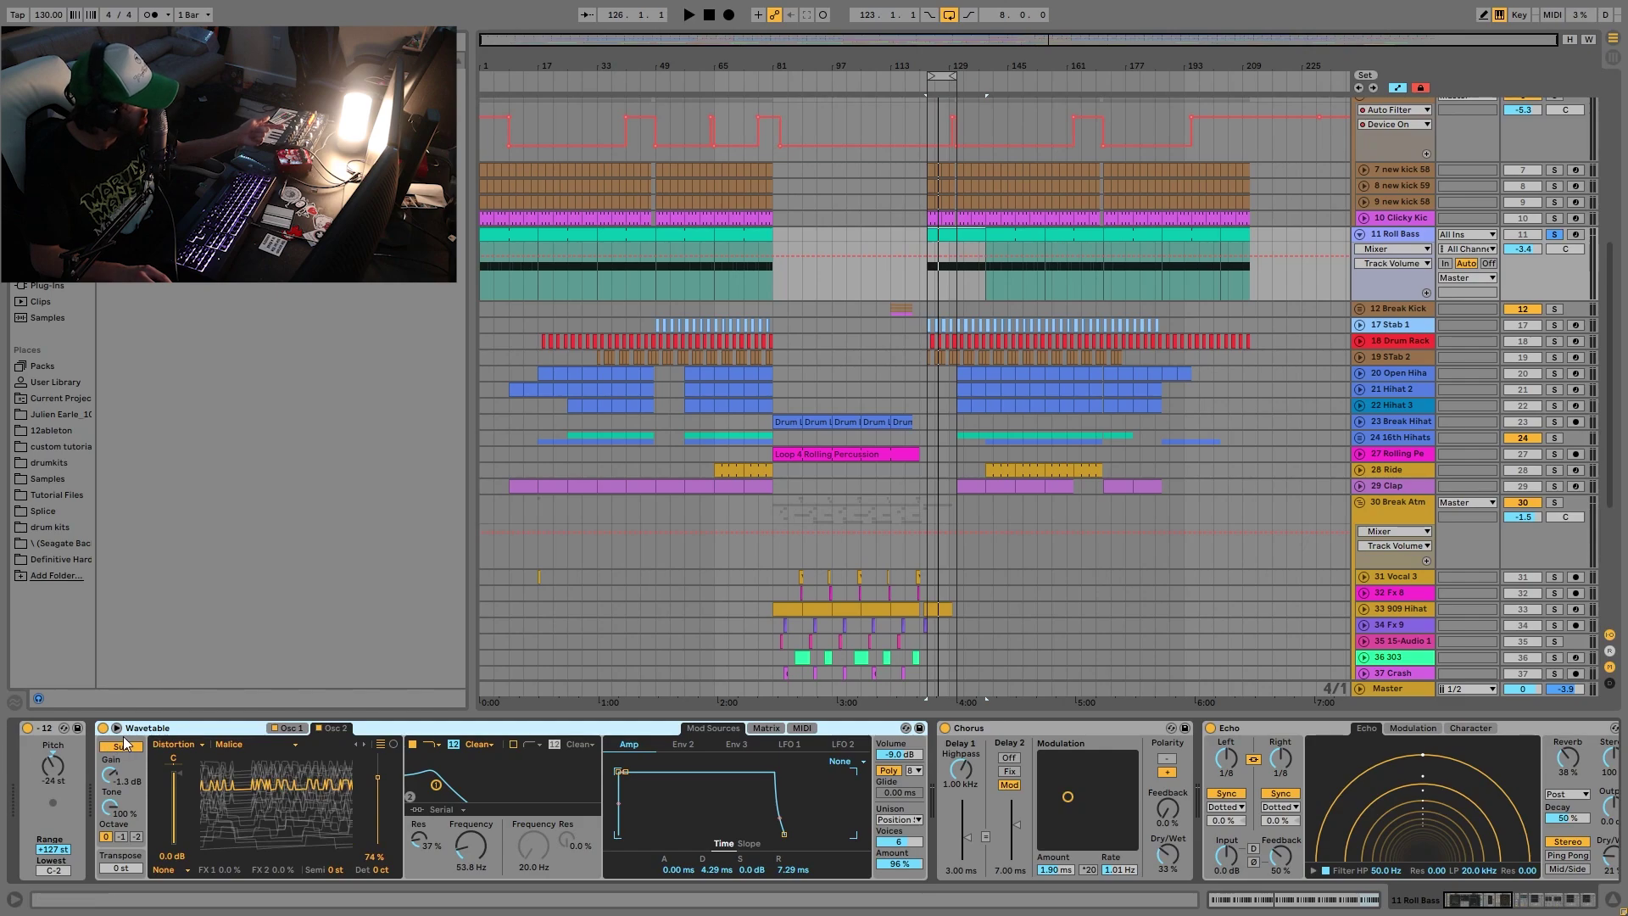
click(195, 744)
click(96, 828)
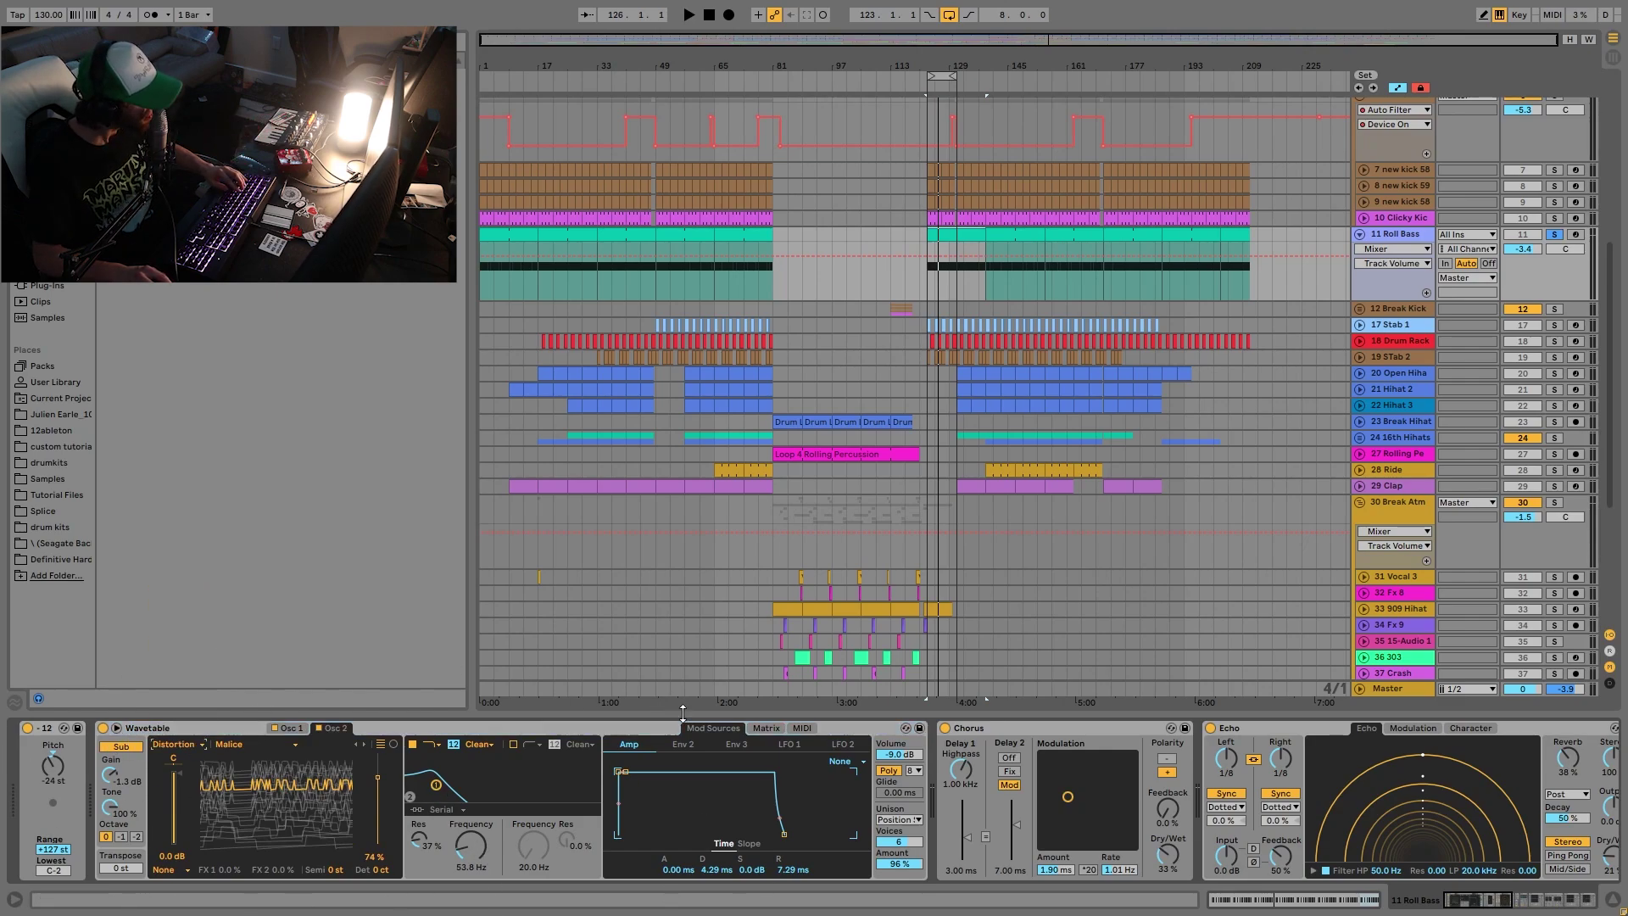
Display the modulation matrix of the Roll Bass's Wavetable and audition the track from bar 123.
click(775, 729)
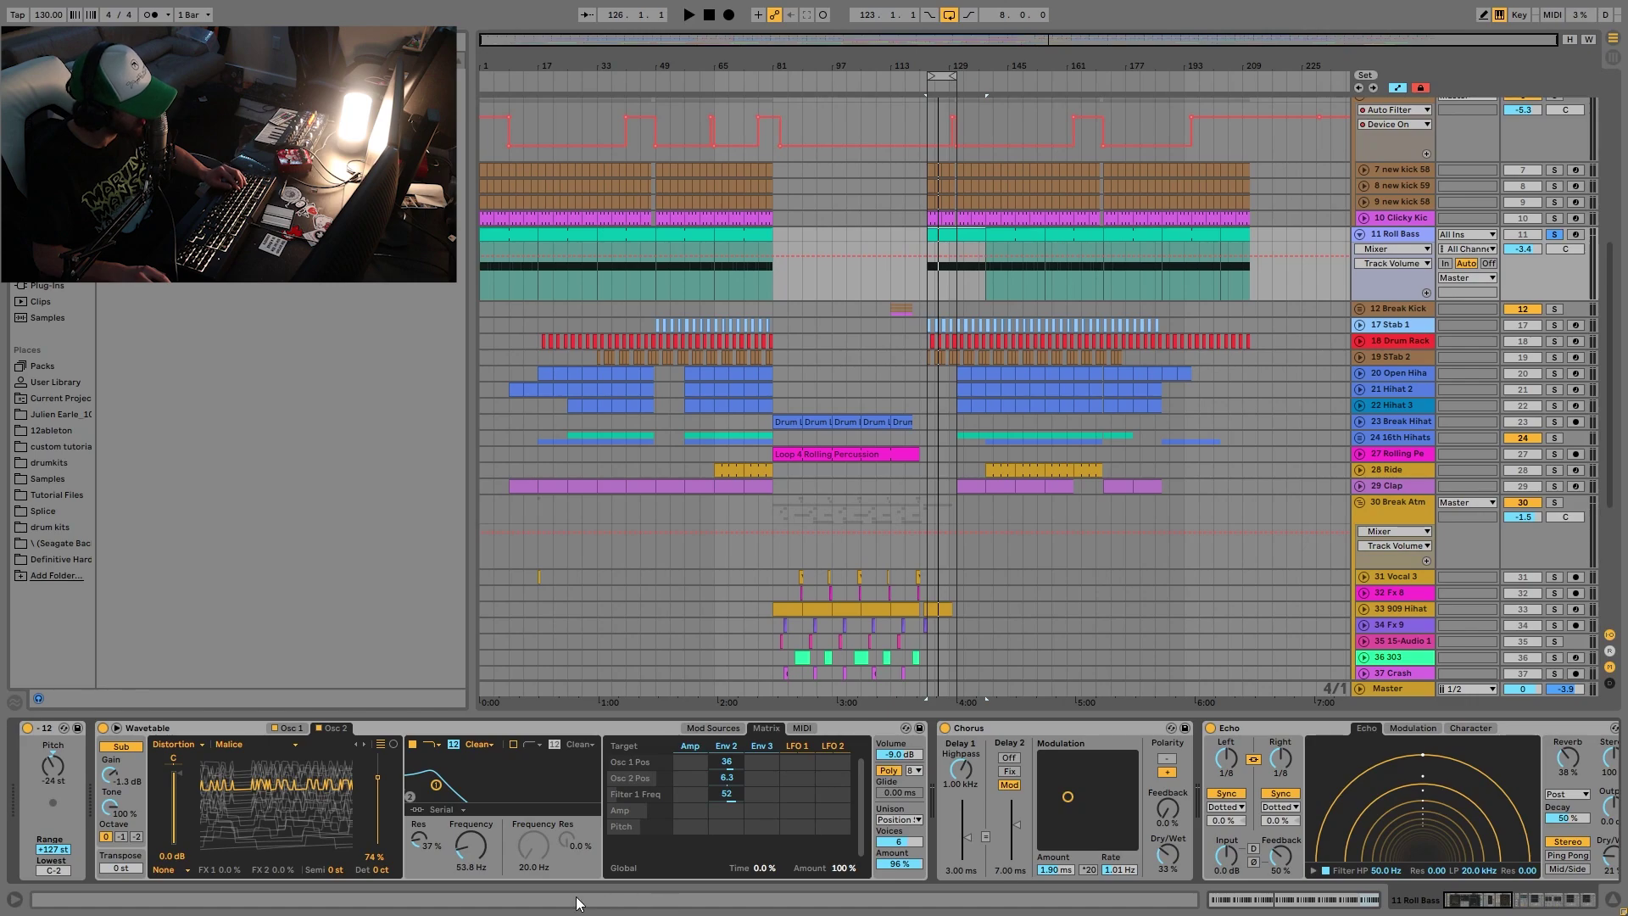
key(space)
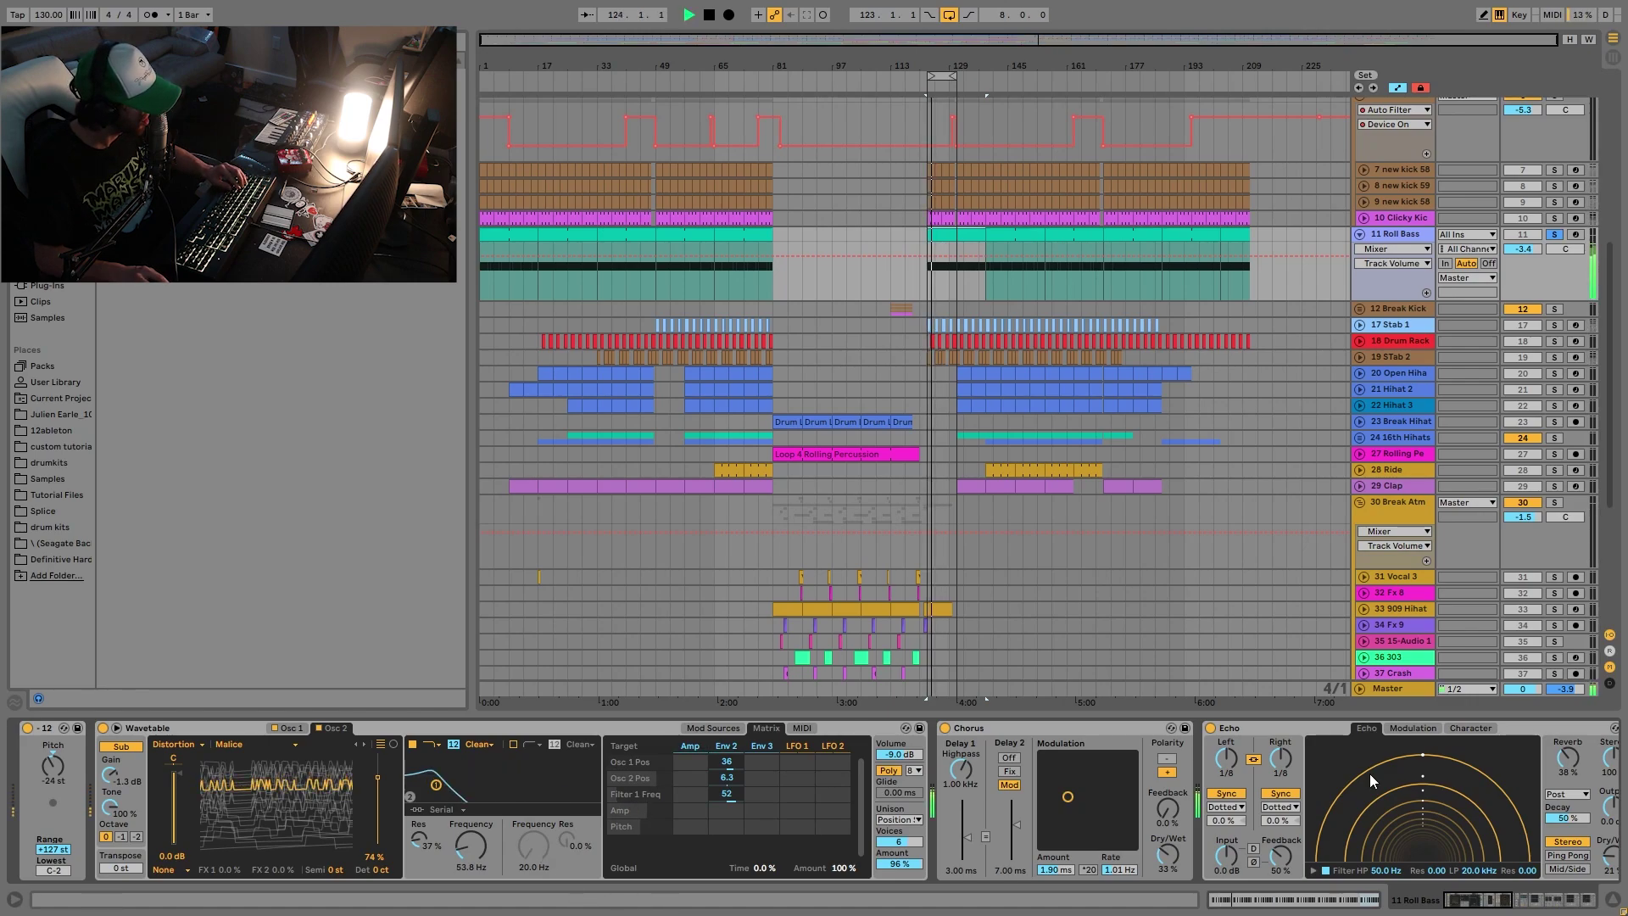
click(907, 822)
click(907, 823)
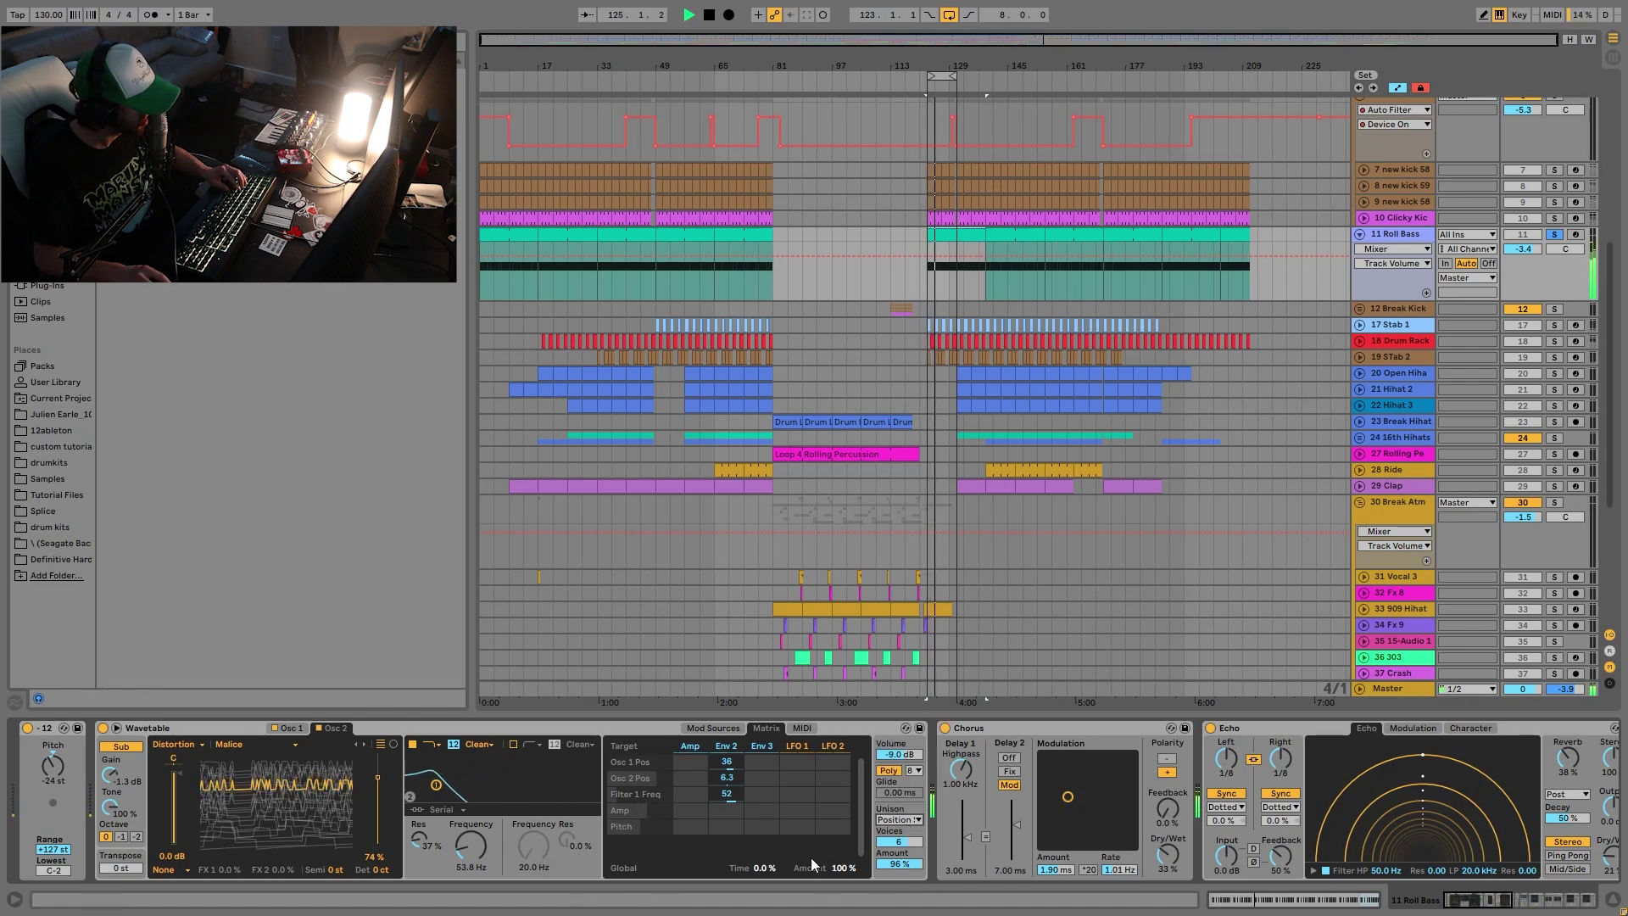
key(space)
Bypass the Limiter on Roll Bass, play from bar 123 to compare, and switch the Limiter back on.
scroll(1009, 837, right, 5)
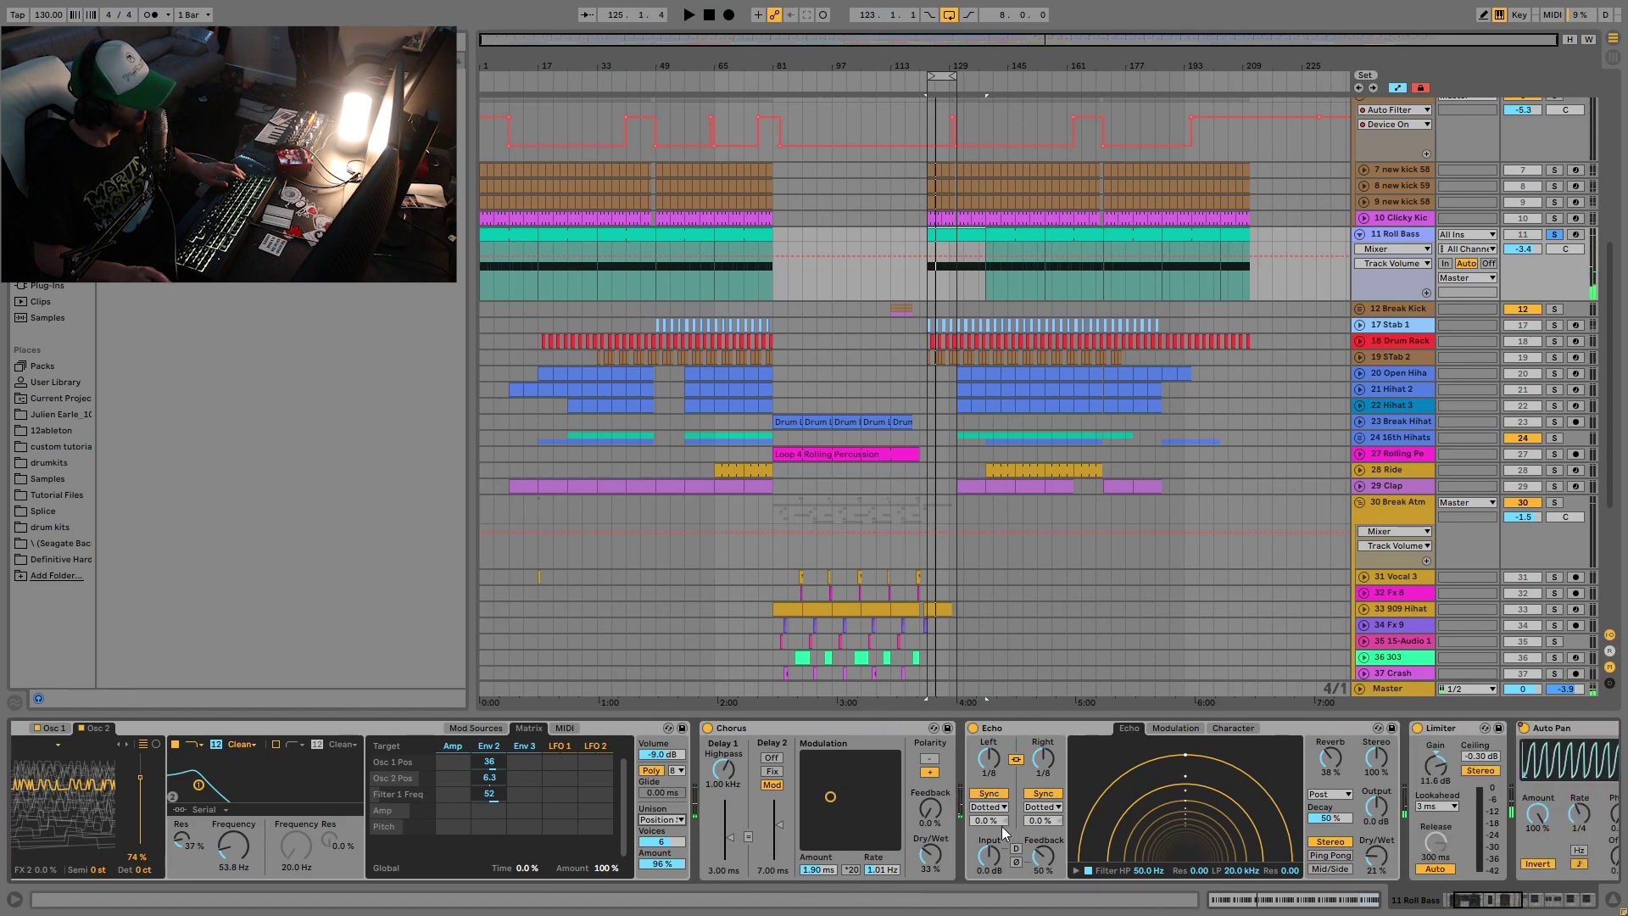
scroll(1000, 826, right, 6)
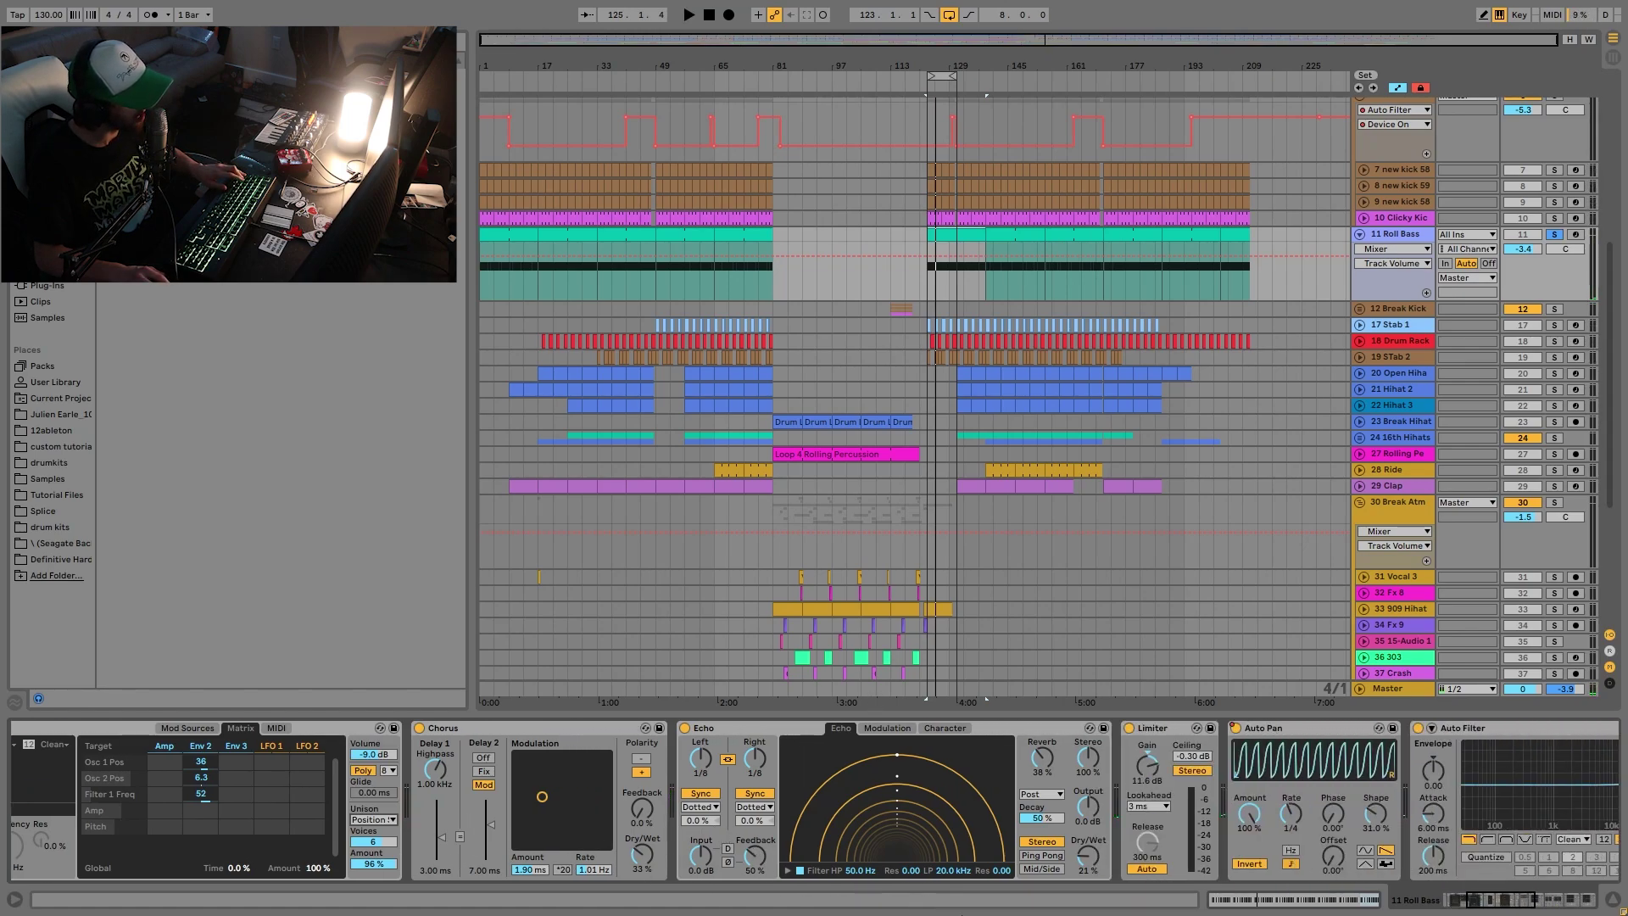
scroll(1087, 841, right, 2)
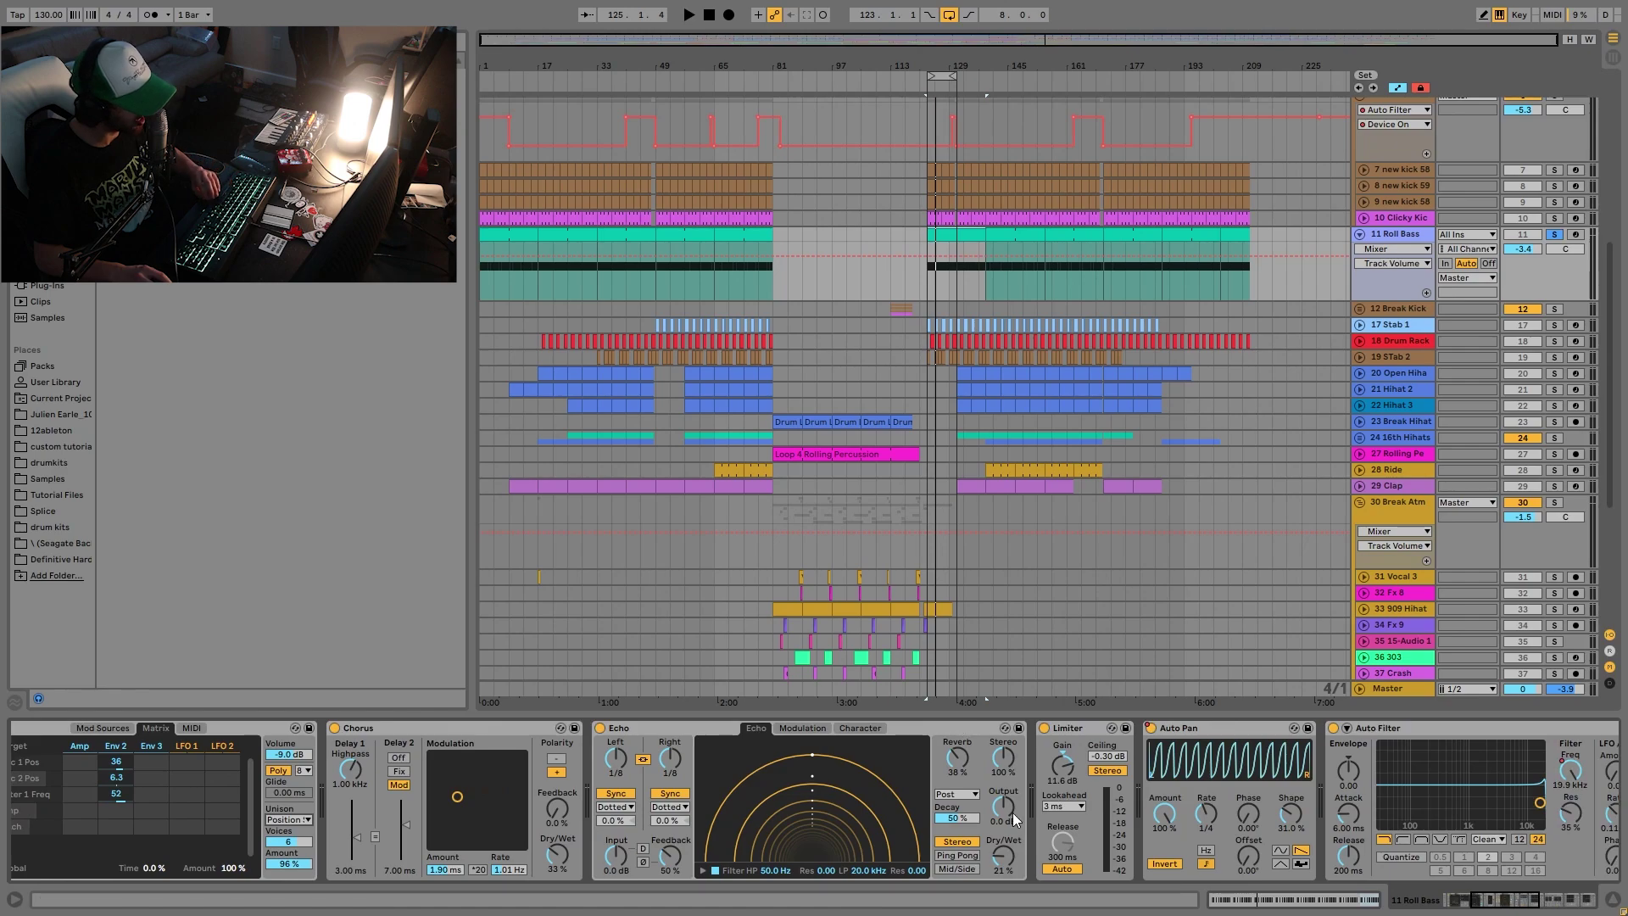
click(1044, 727)
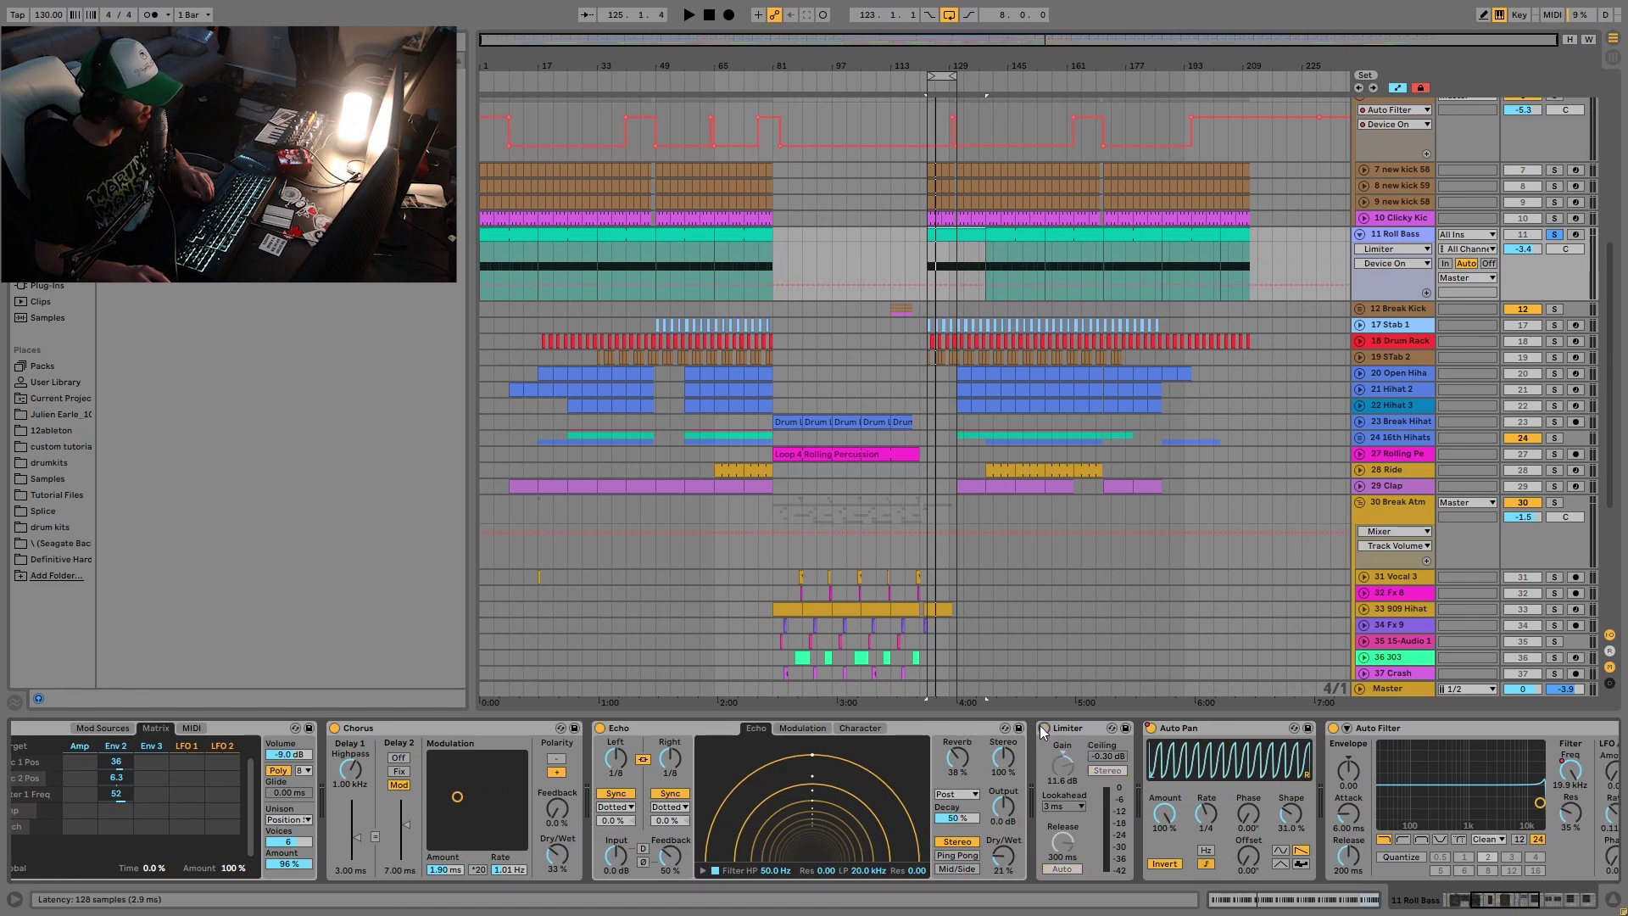
key(space)
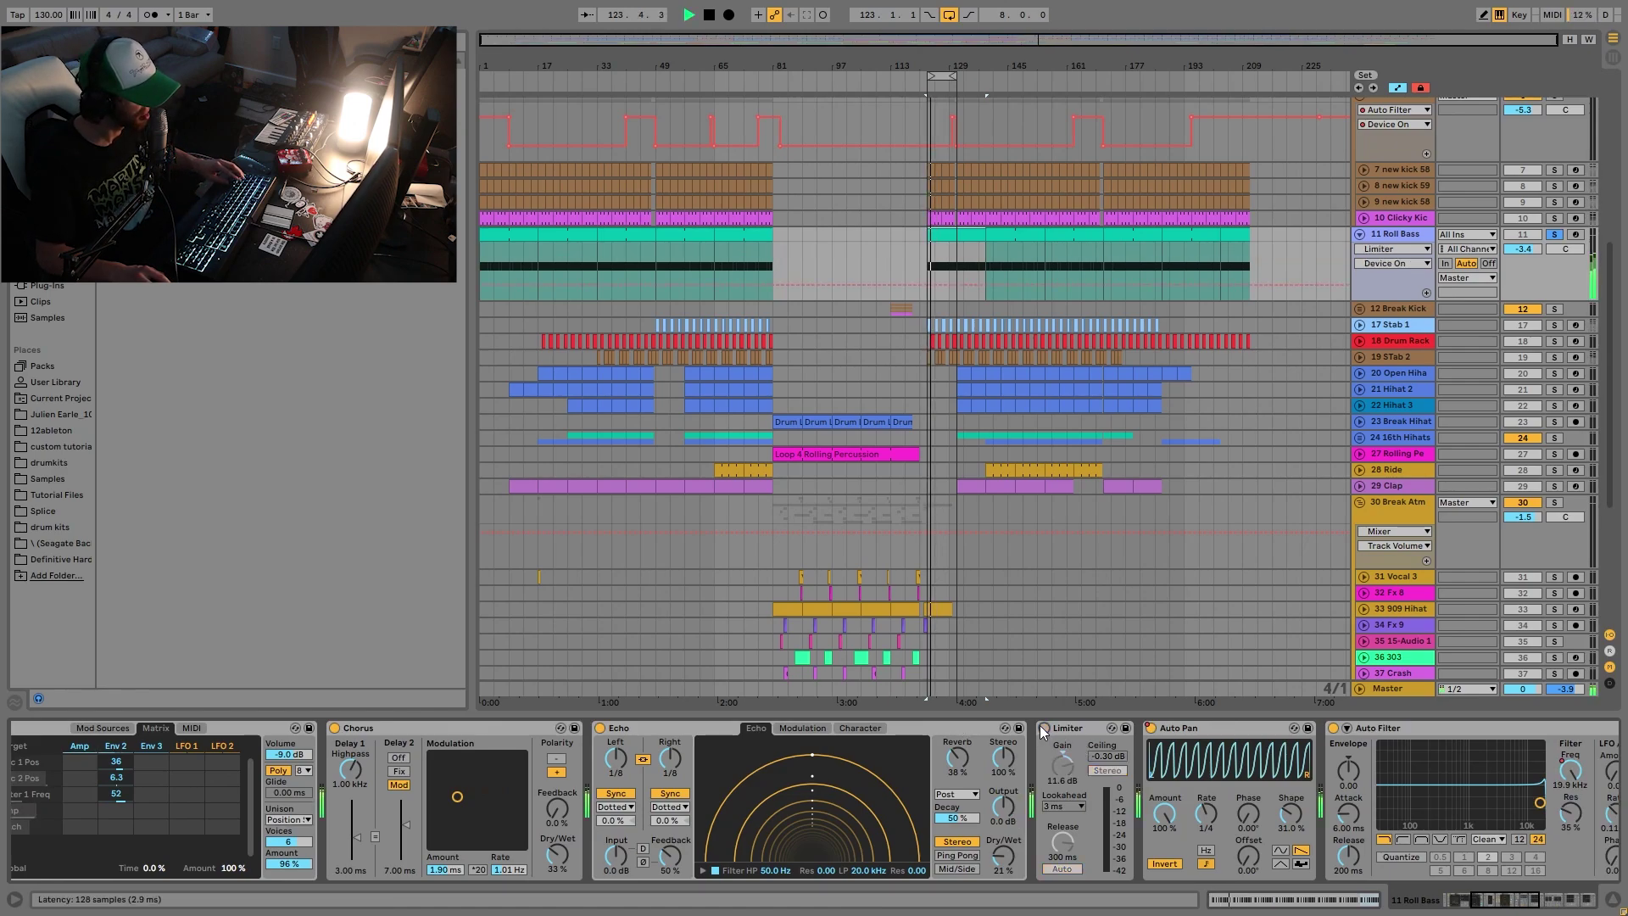
click(1045, 727)
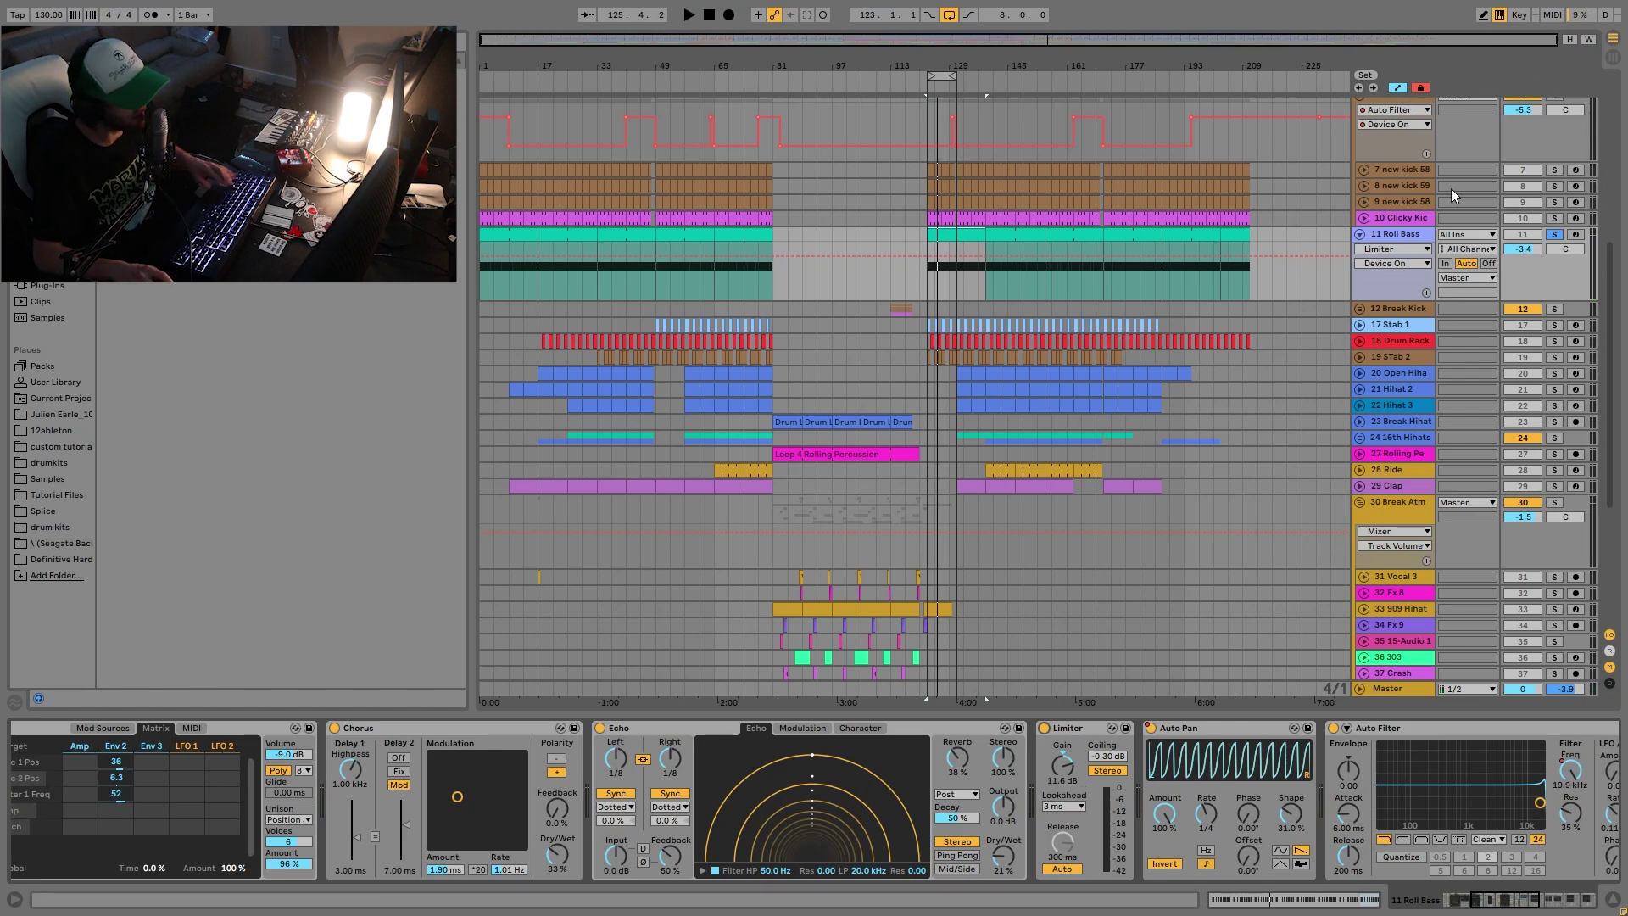
Solo the Kick group together with Roll Bass, audition both from bar 123, and remove the Kick group's solo.
scroll(1452, 188, up, 4)
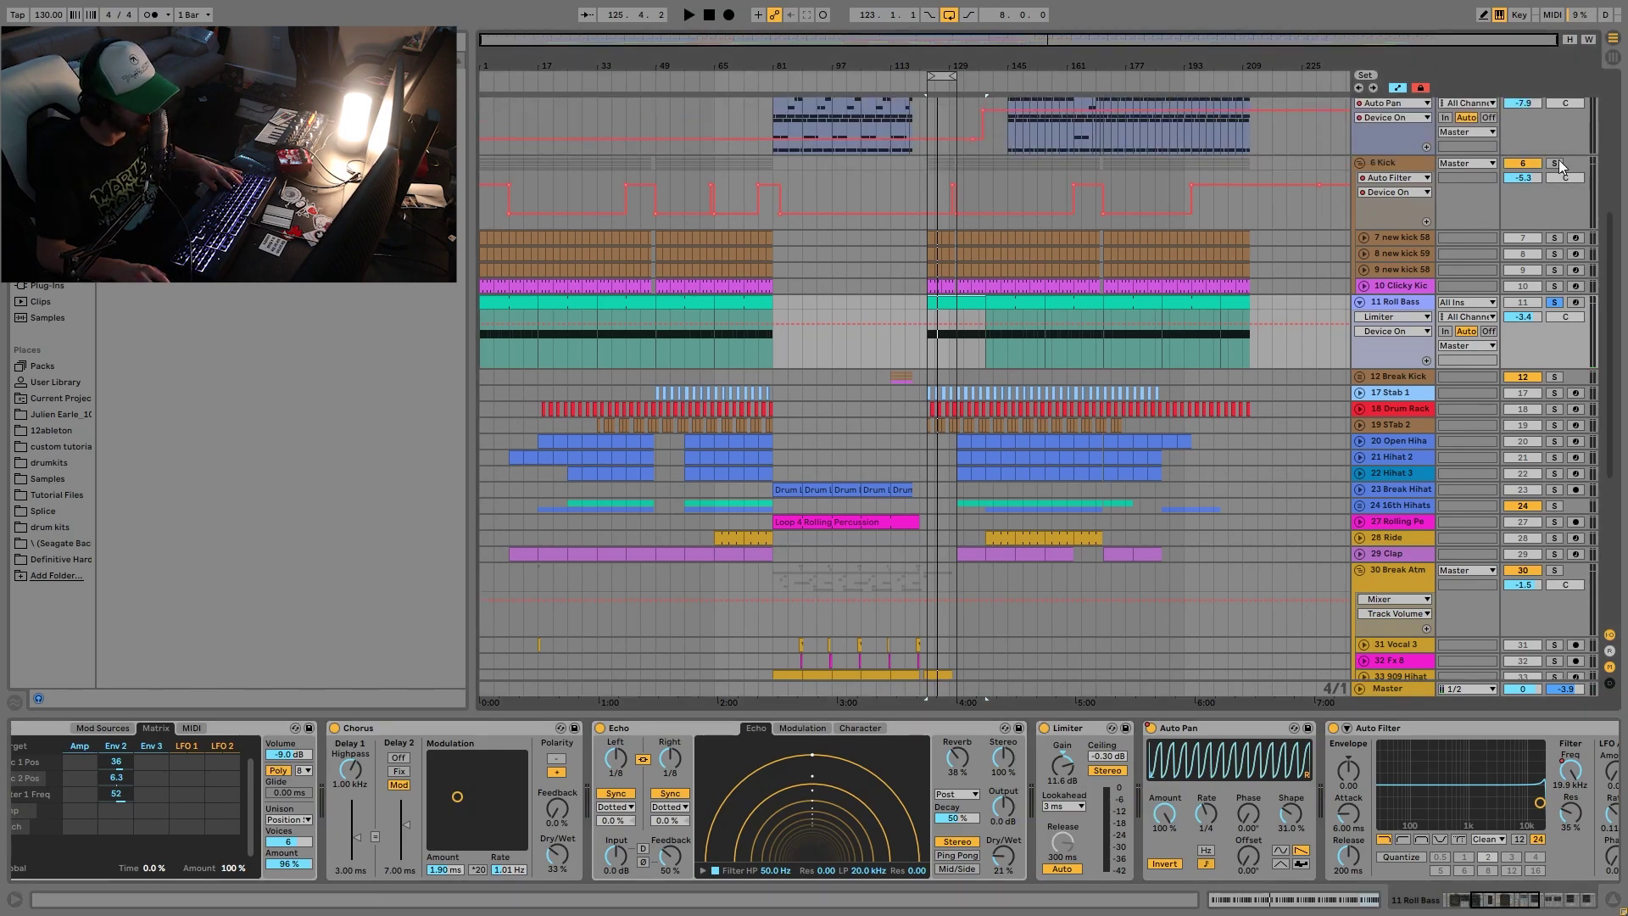
click(1555, 162)
key(space)
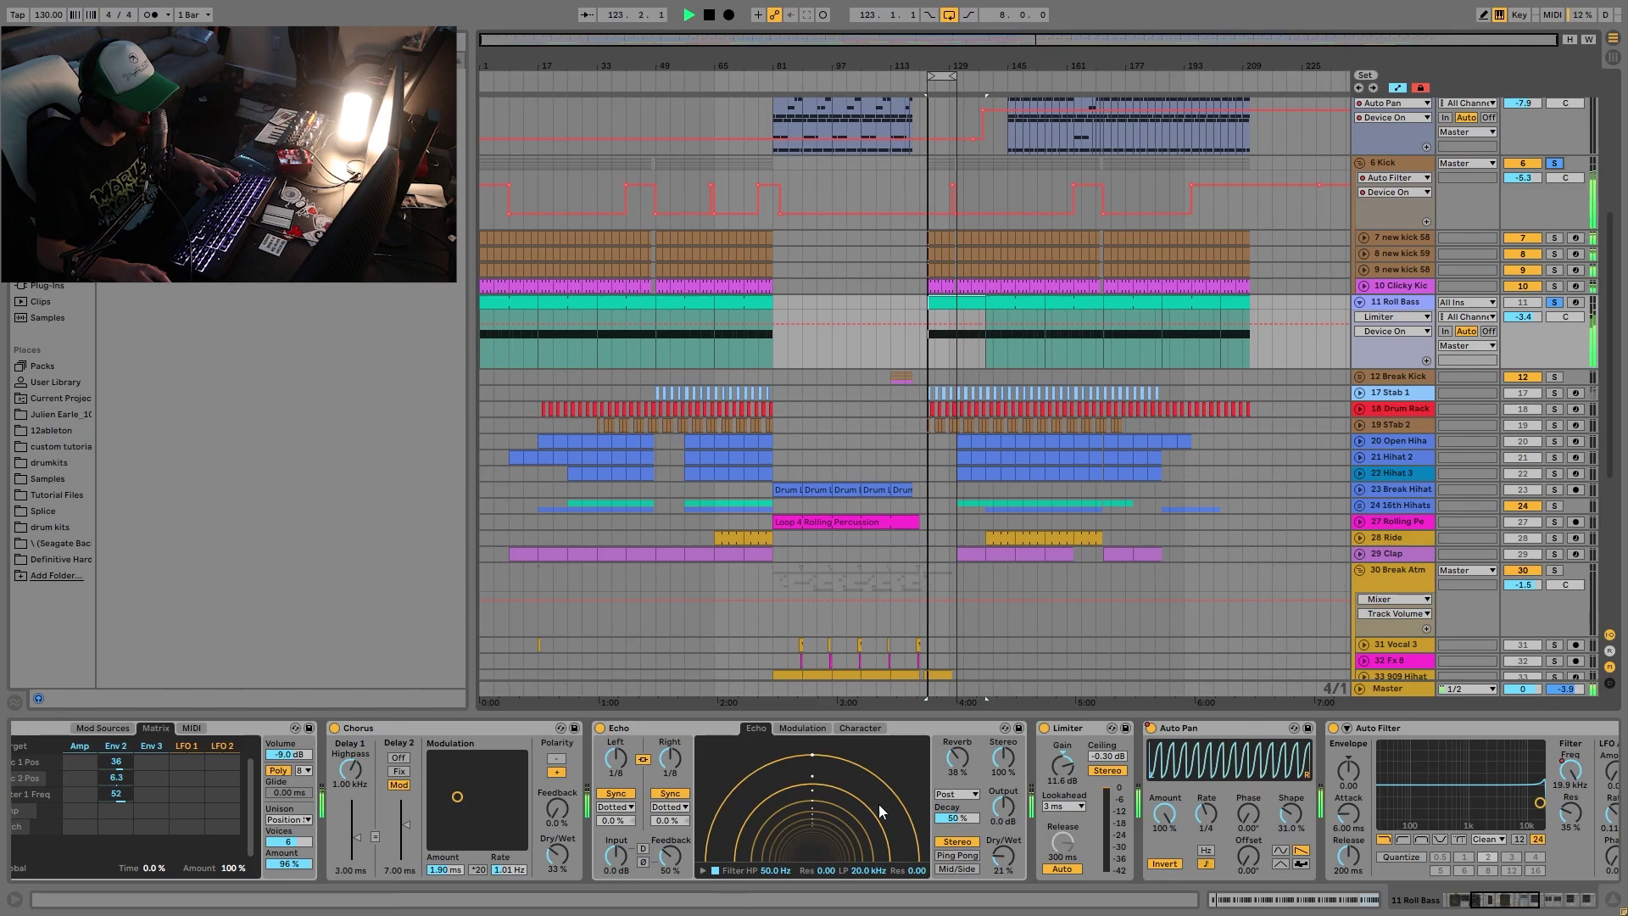
click(1555, 181)
click(1554, 163)
key(space)
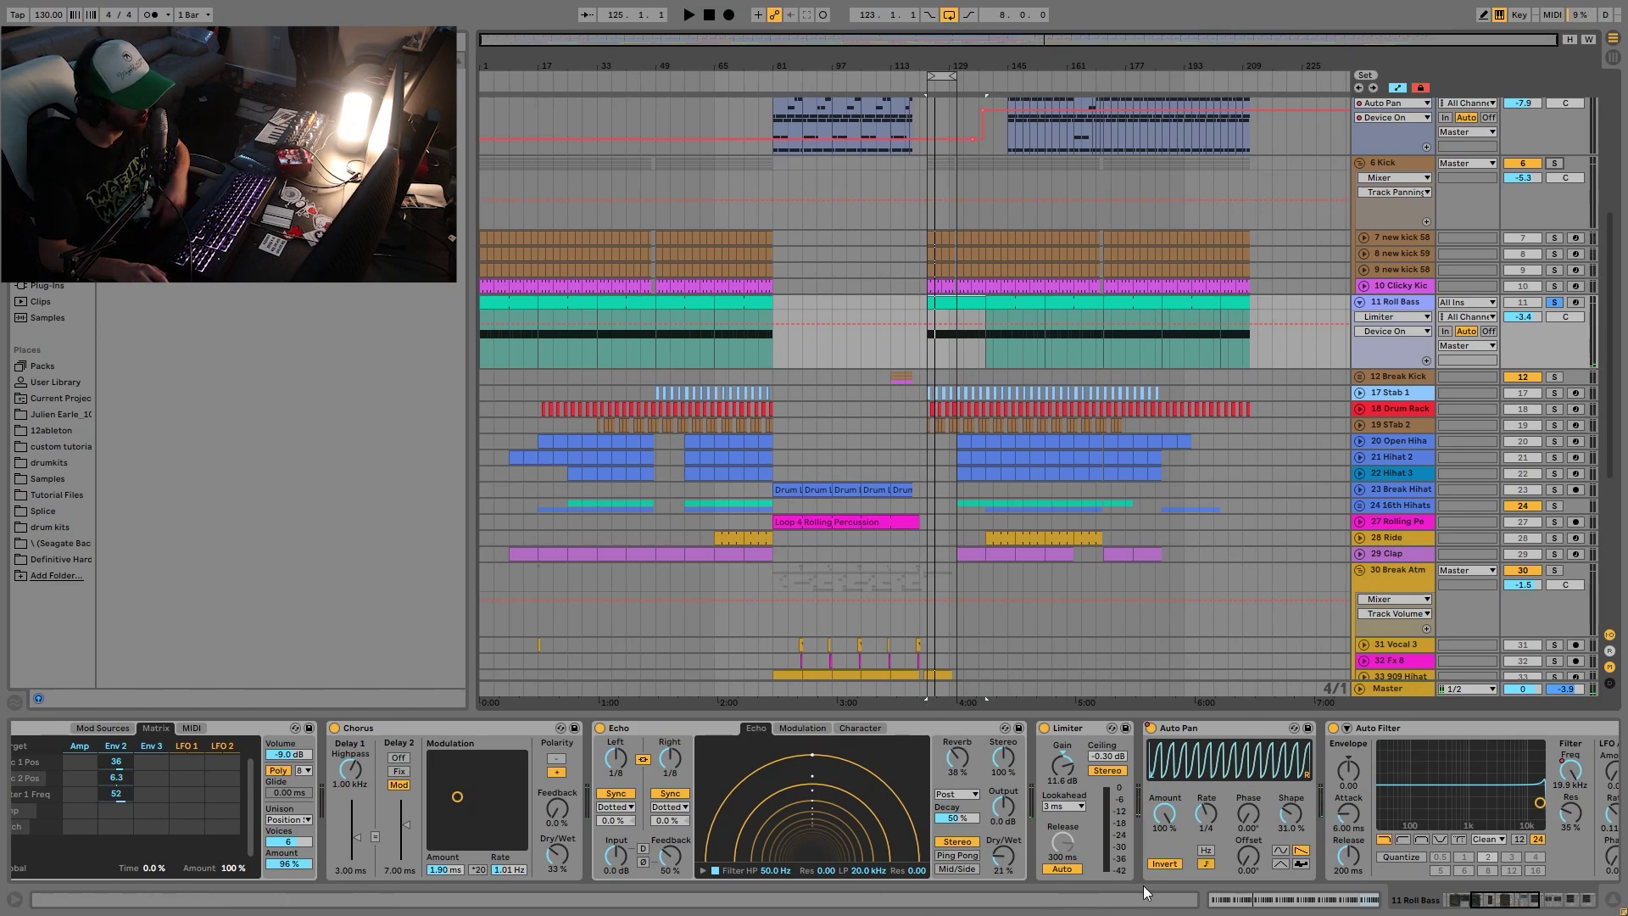
Display the Roll Bass automation of the first Auto Filter's Frequency and the Reverb's Dry/Wet, and play from bar 77.
scroll(1197, 787, down, 3)
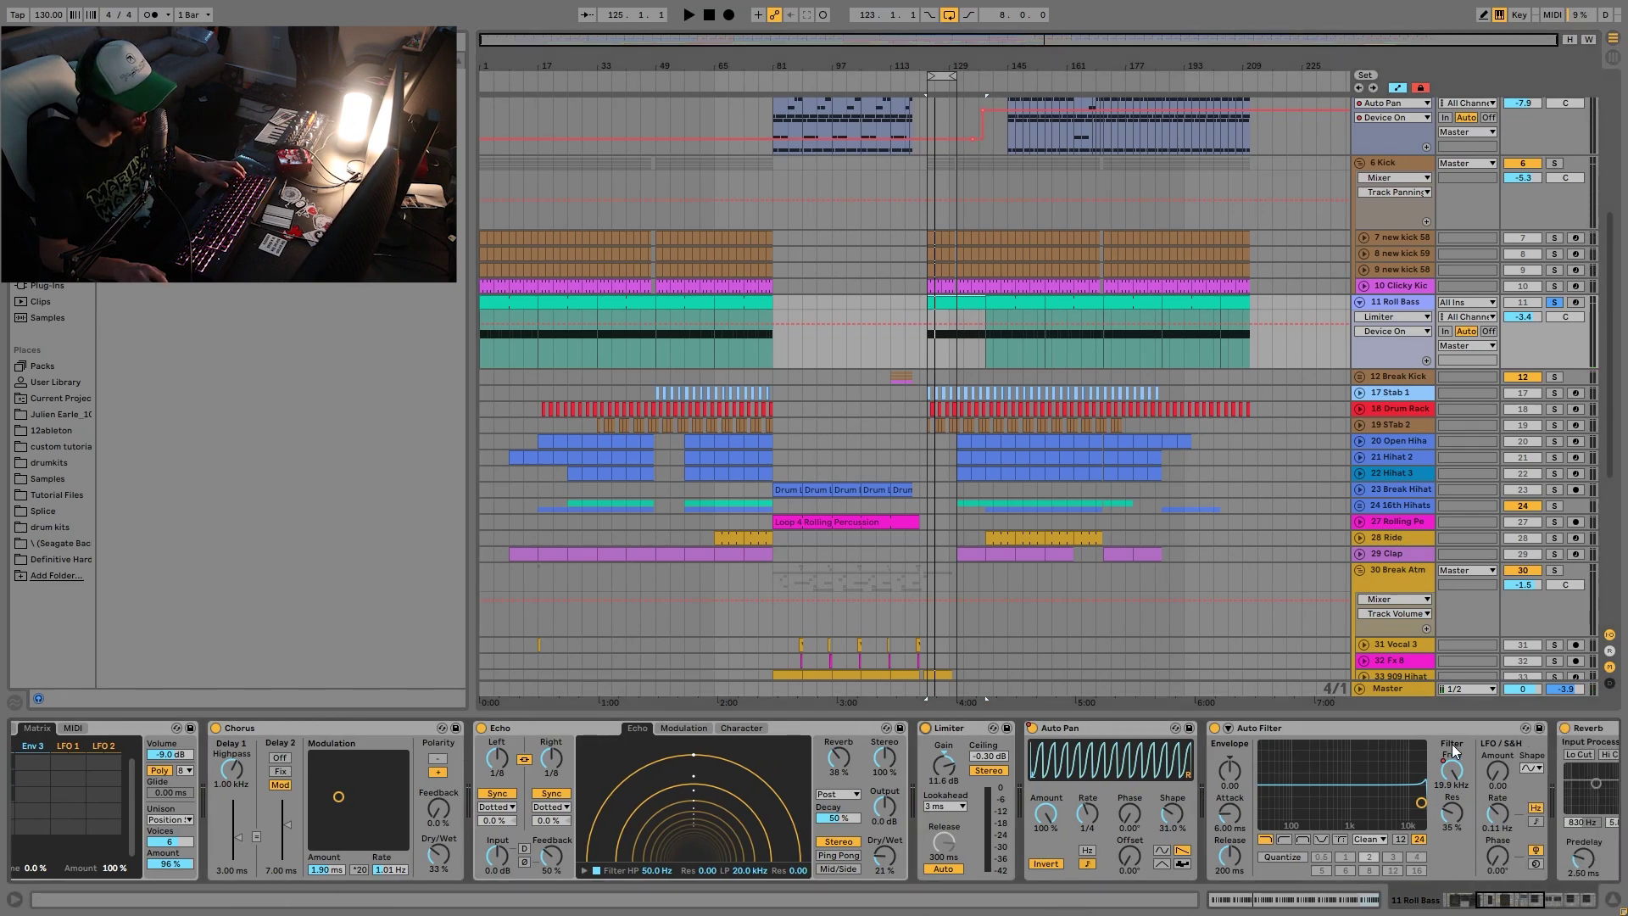
click(1452, 769)
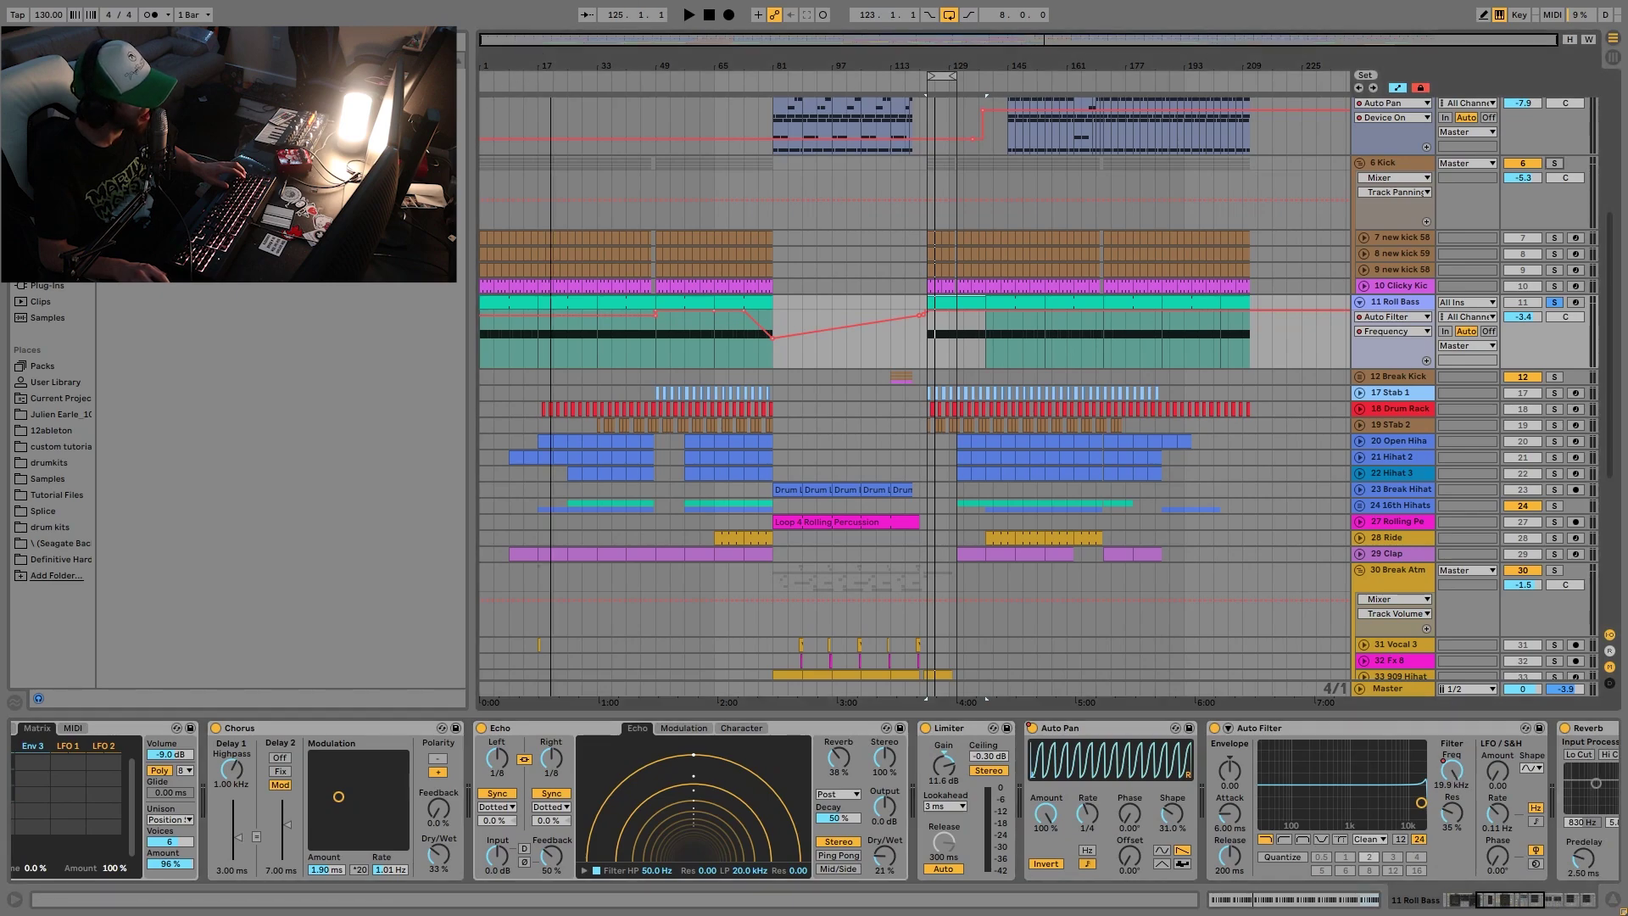
scroll(1404, 805, down, 1)
scroll(1403, 805, down, 2)
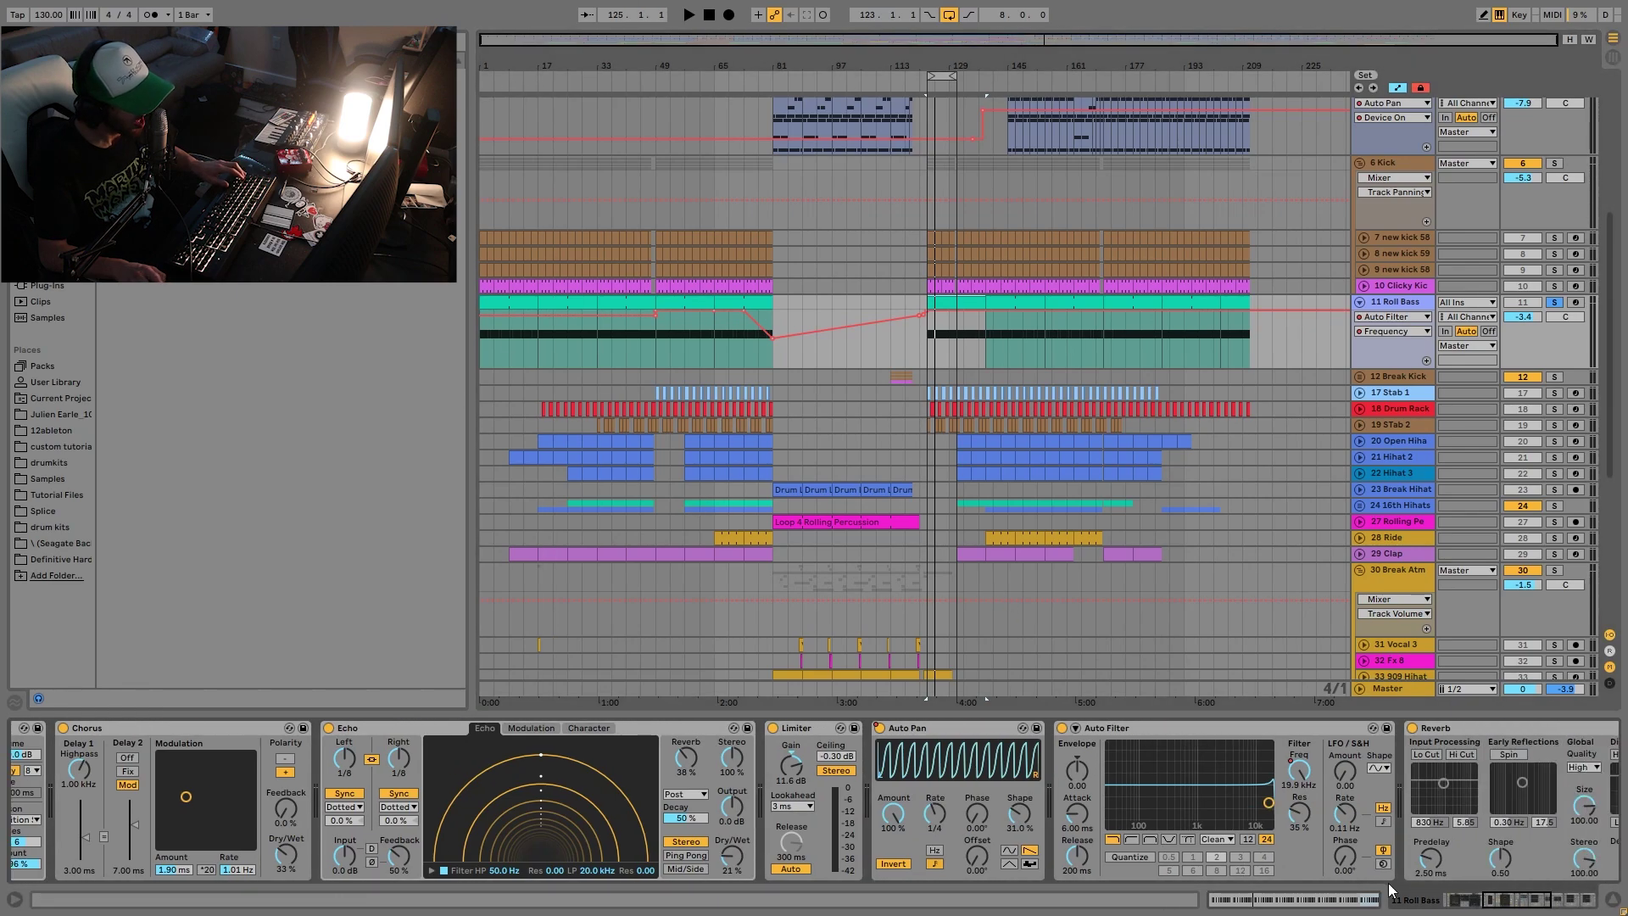
scroll(1362, 822, down, 10)
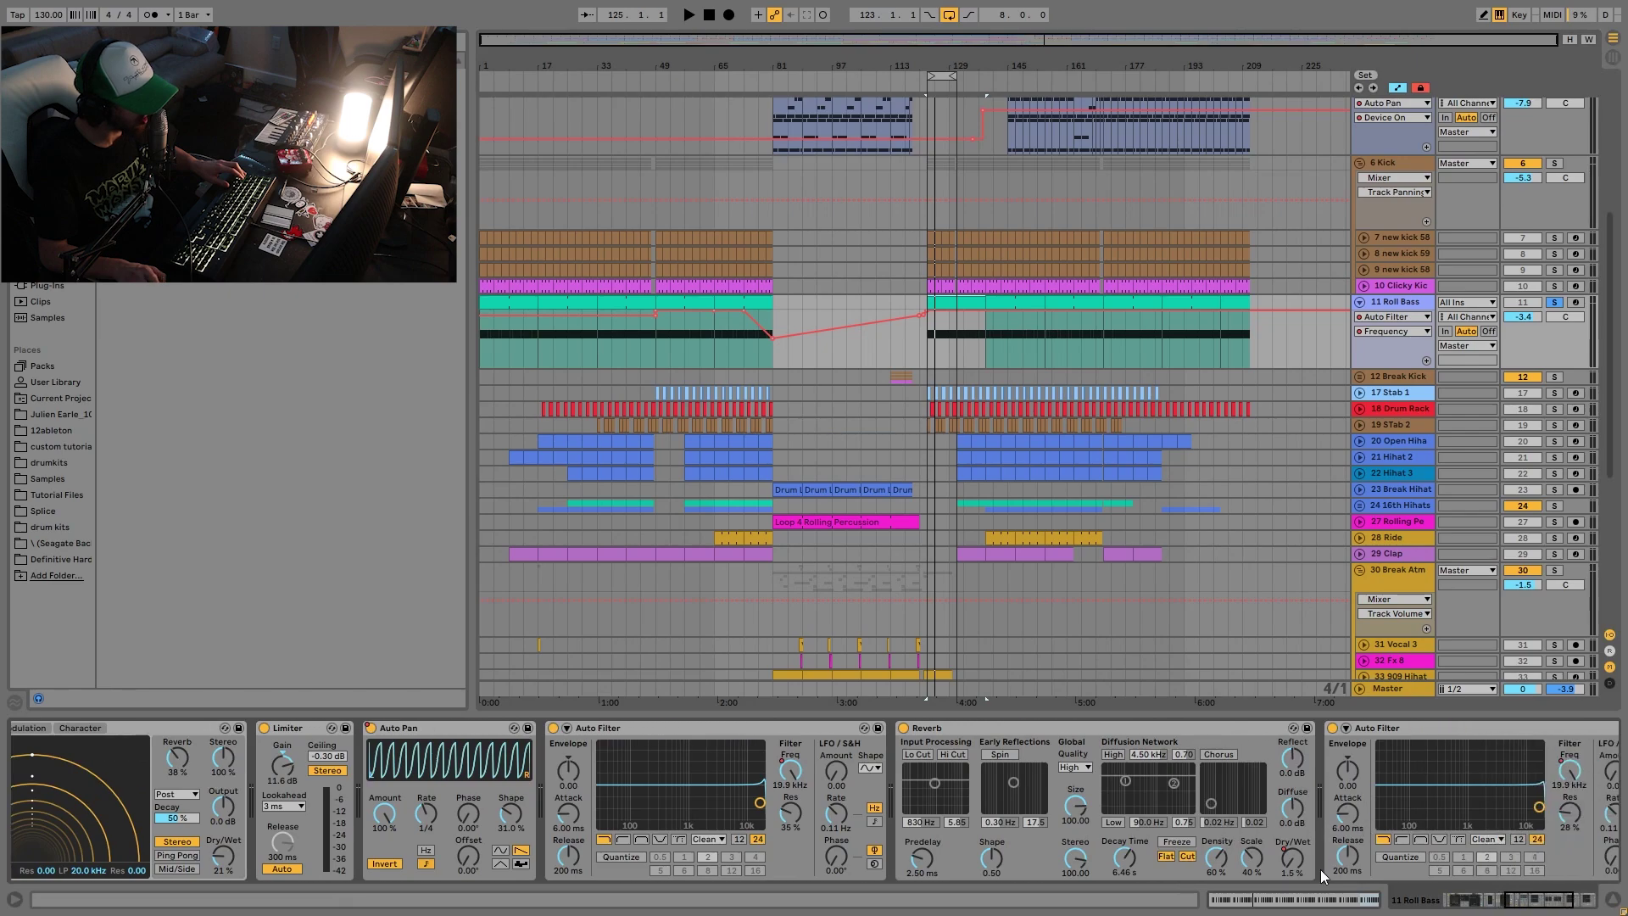
click(1282, 873)
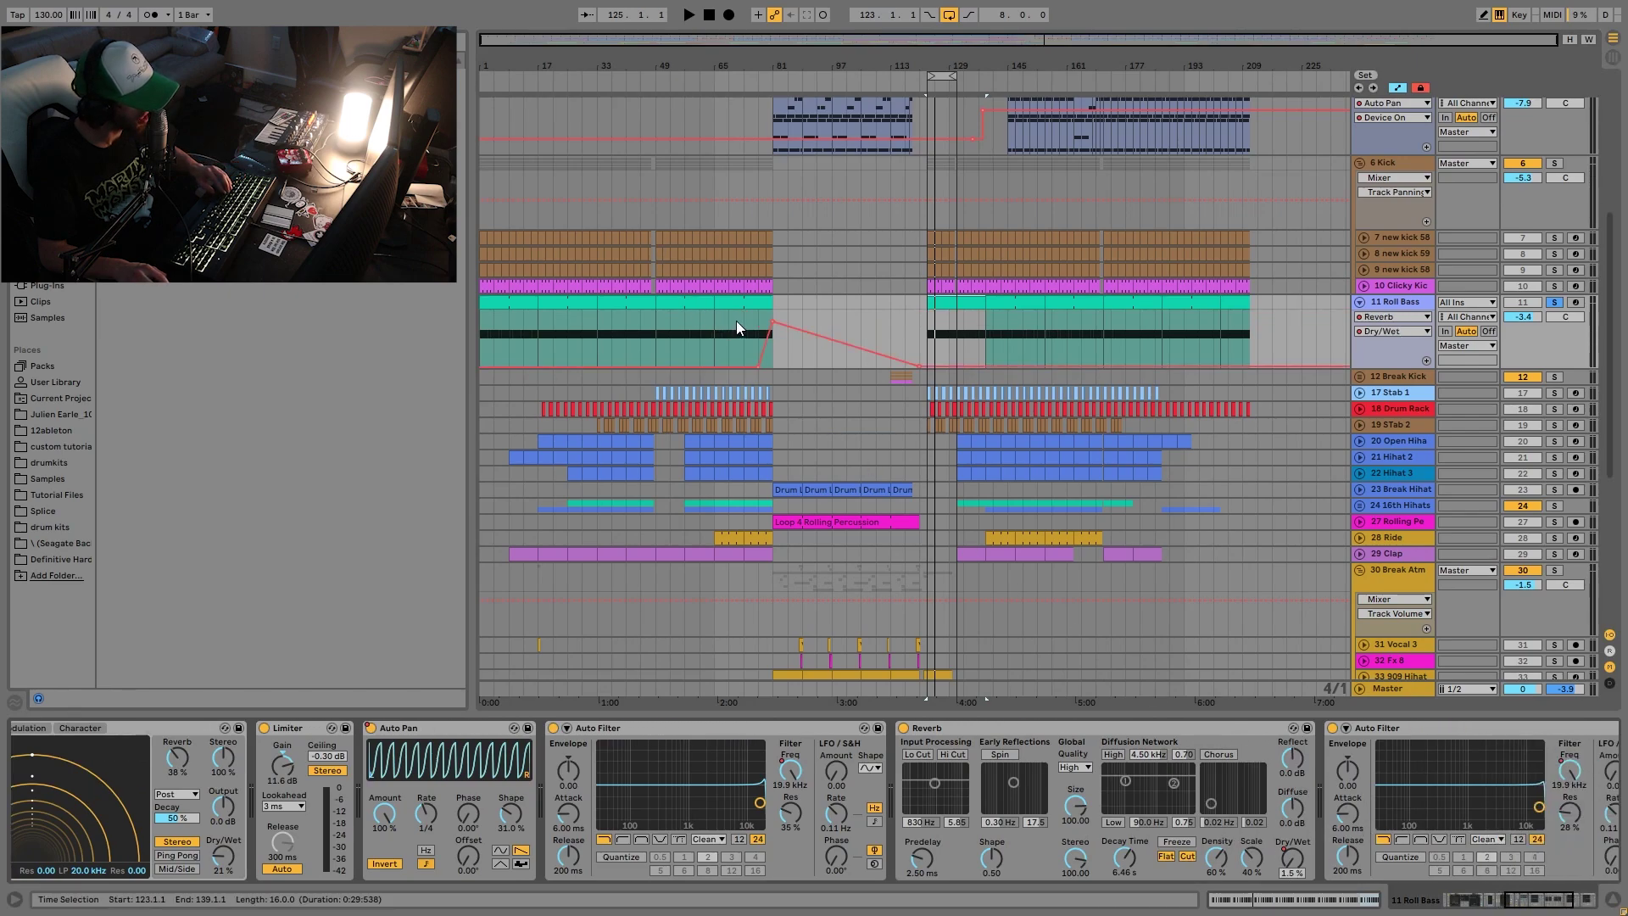
click(750, 325)
key(space)
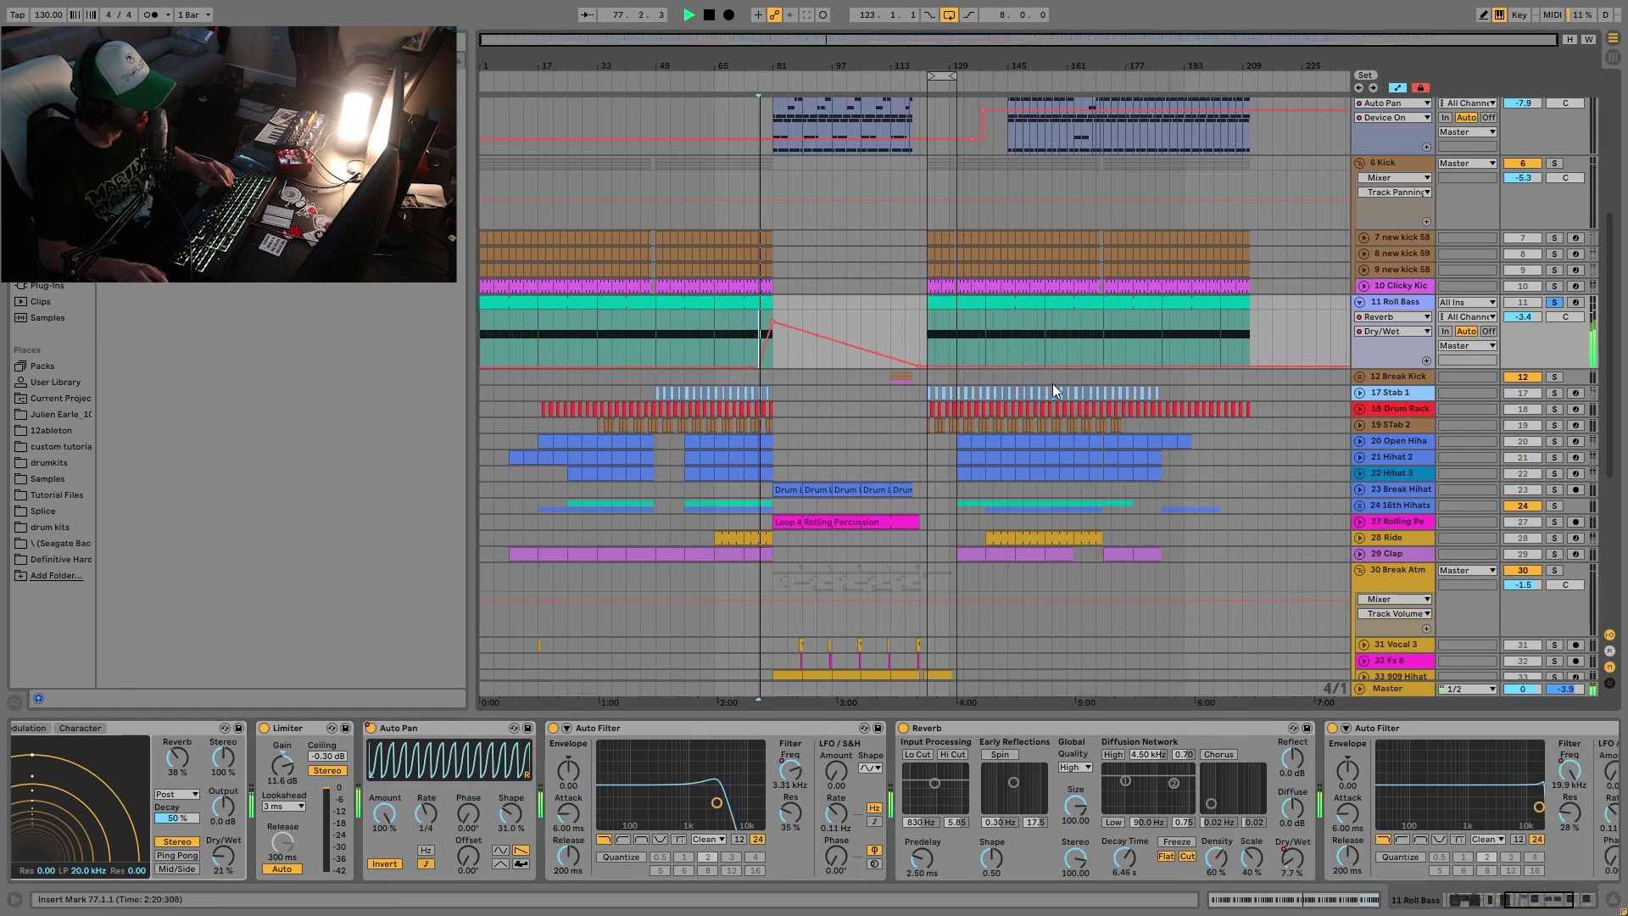
Display the Frequency automation of the Auto Filter after the Reverb and play the Roll Bass intro, bars 1 to 17.
scroll(1369, 826, down, 7)
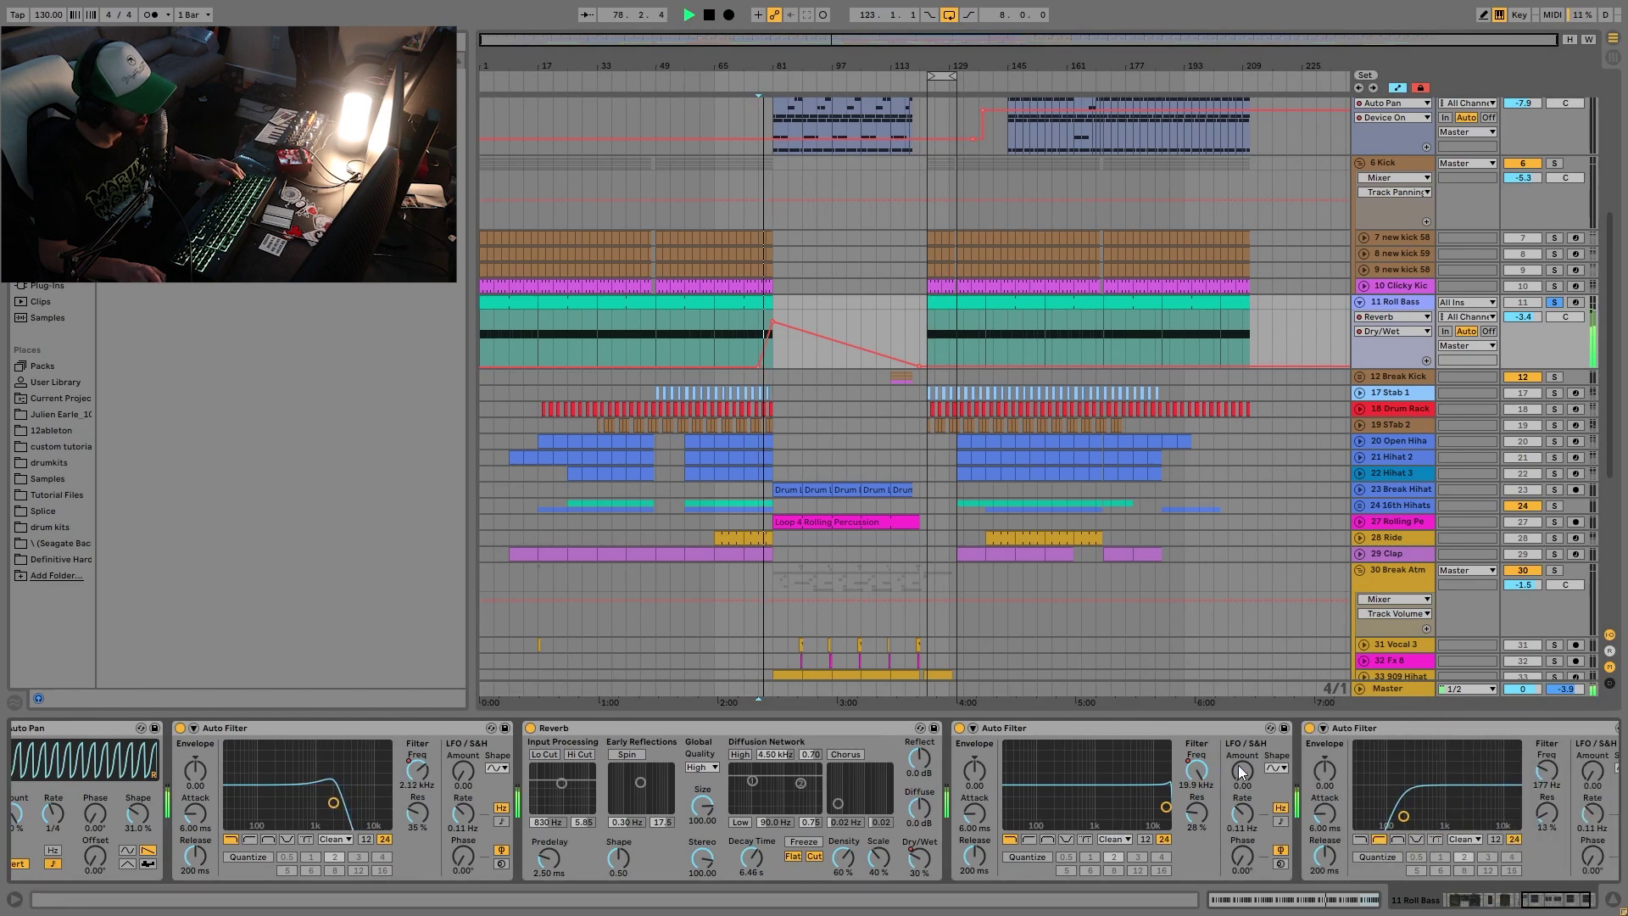
click(1196, 770)
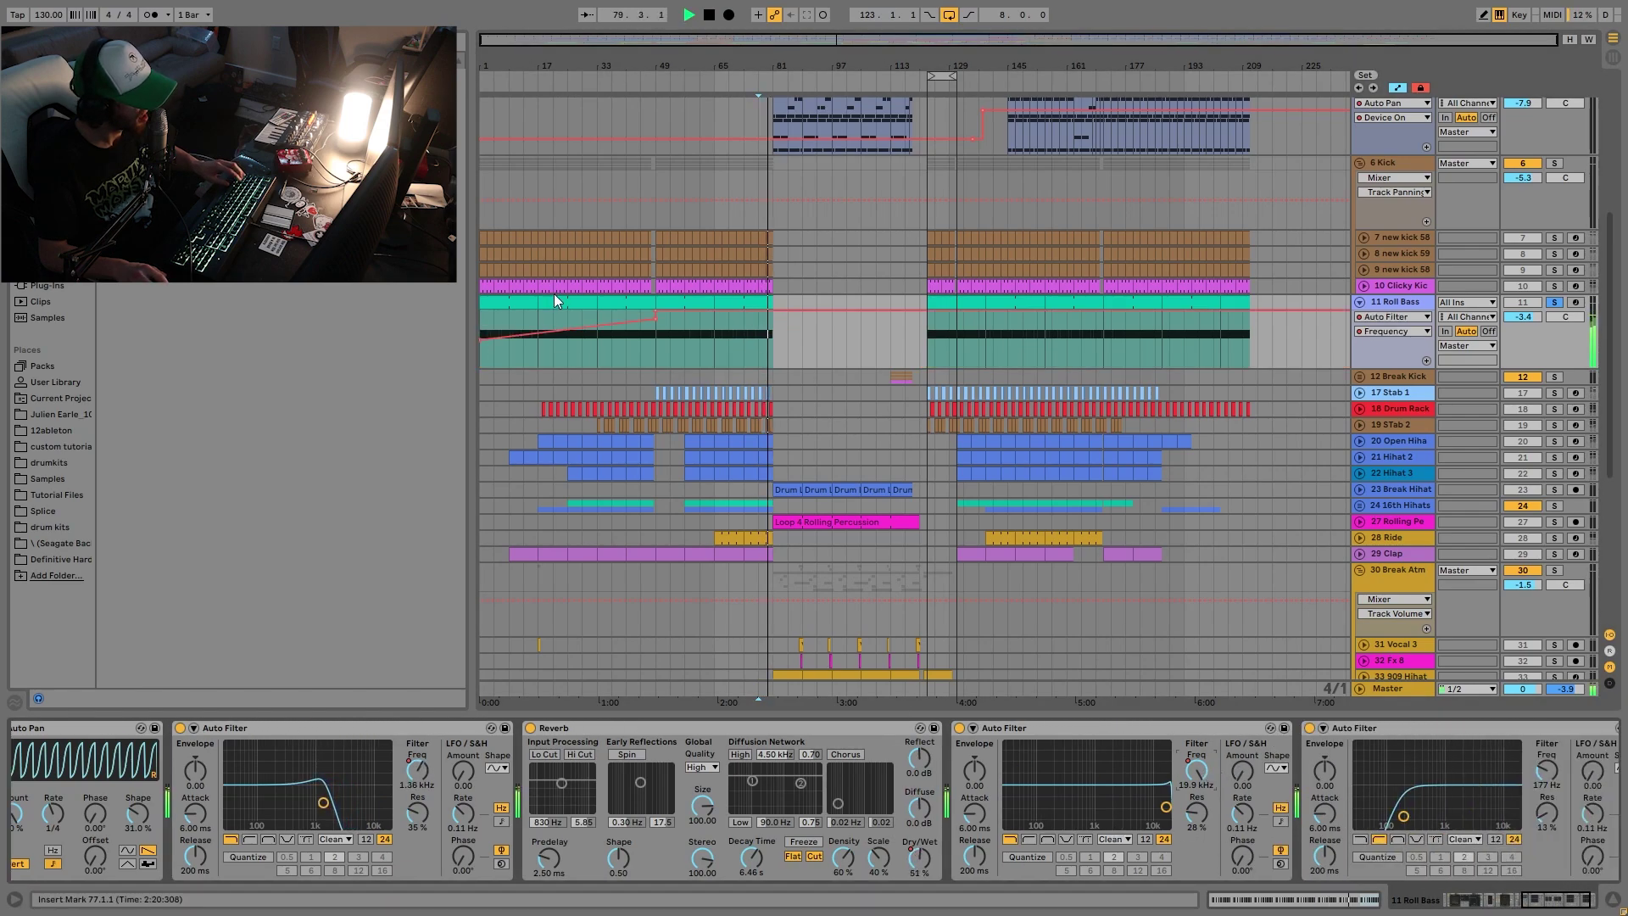
drag(537, 335, 465, 395)
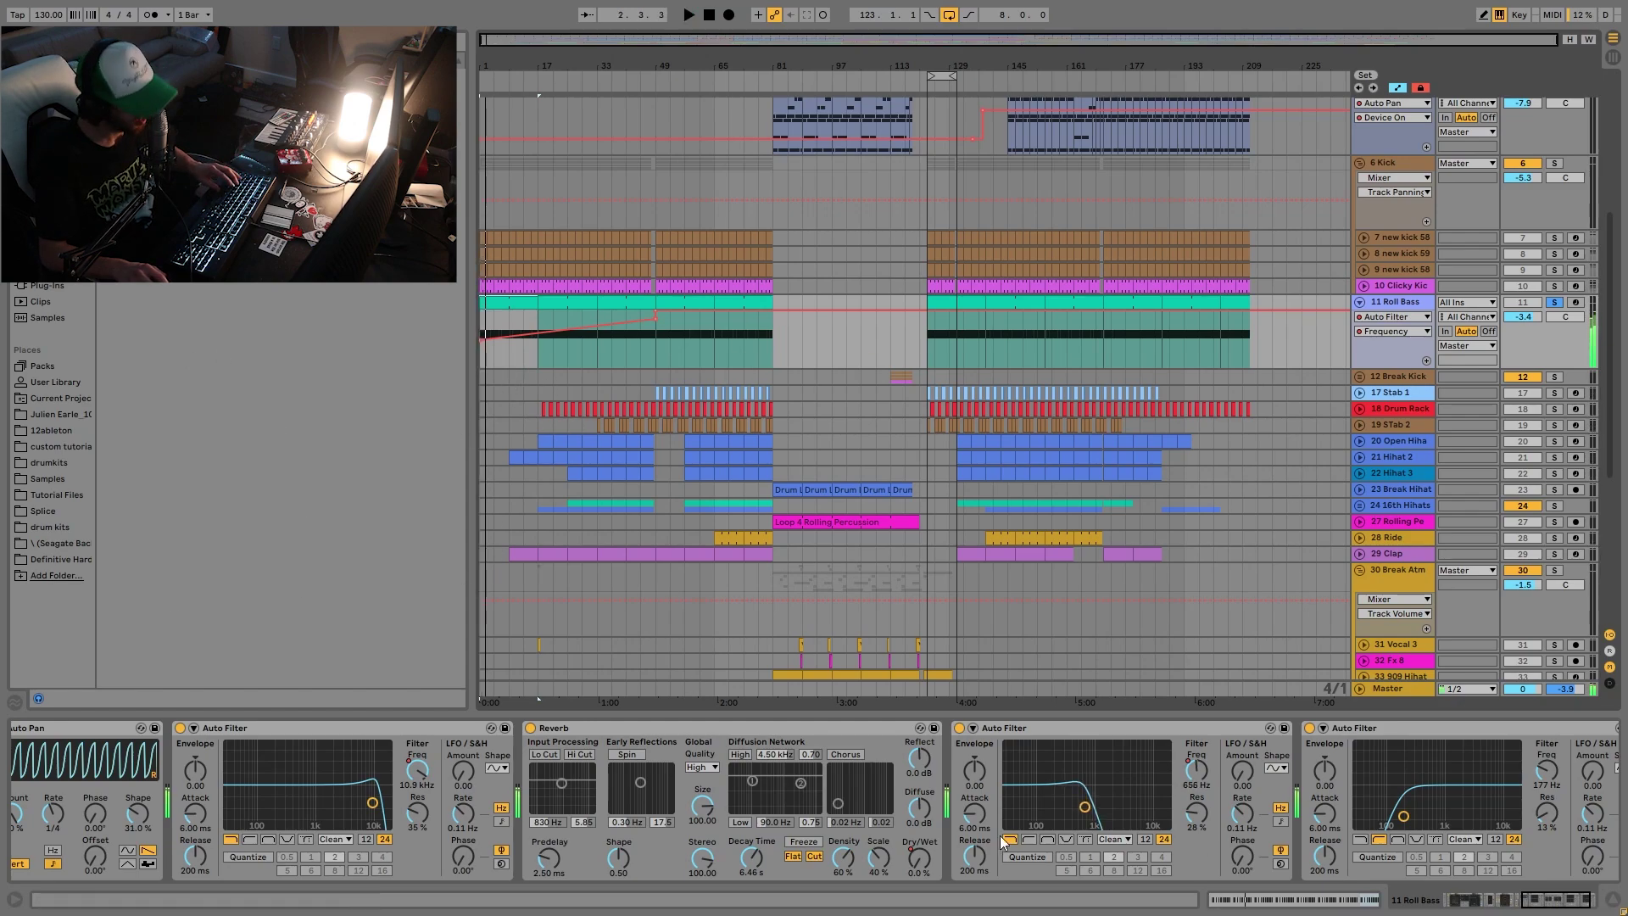
Bring the last Auto Filter in the Roll Bass chain into view and audition the clip at bar 123.
scroll(949, 789, right, 3)
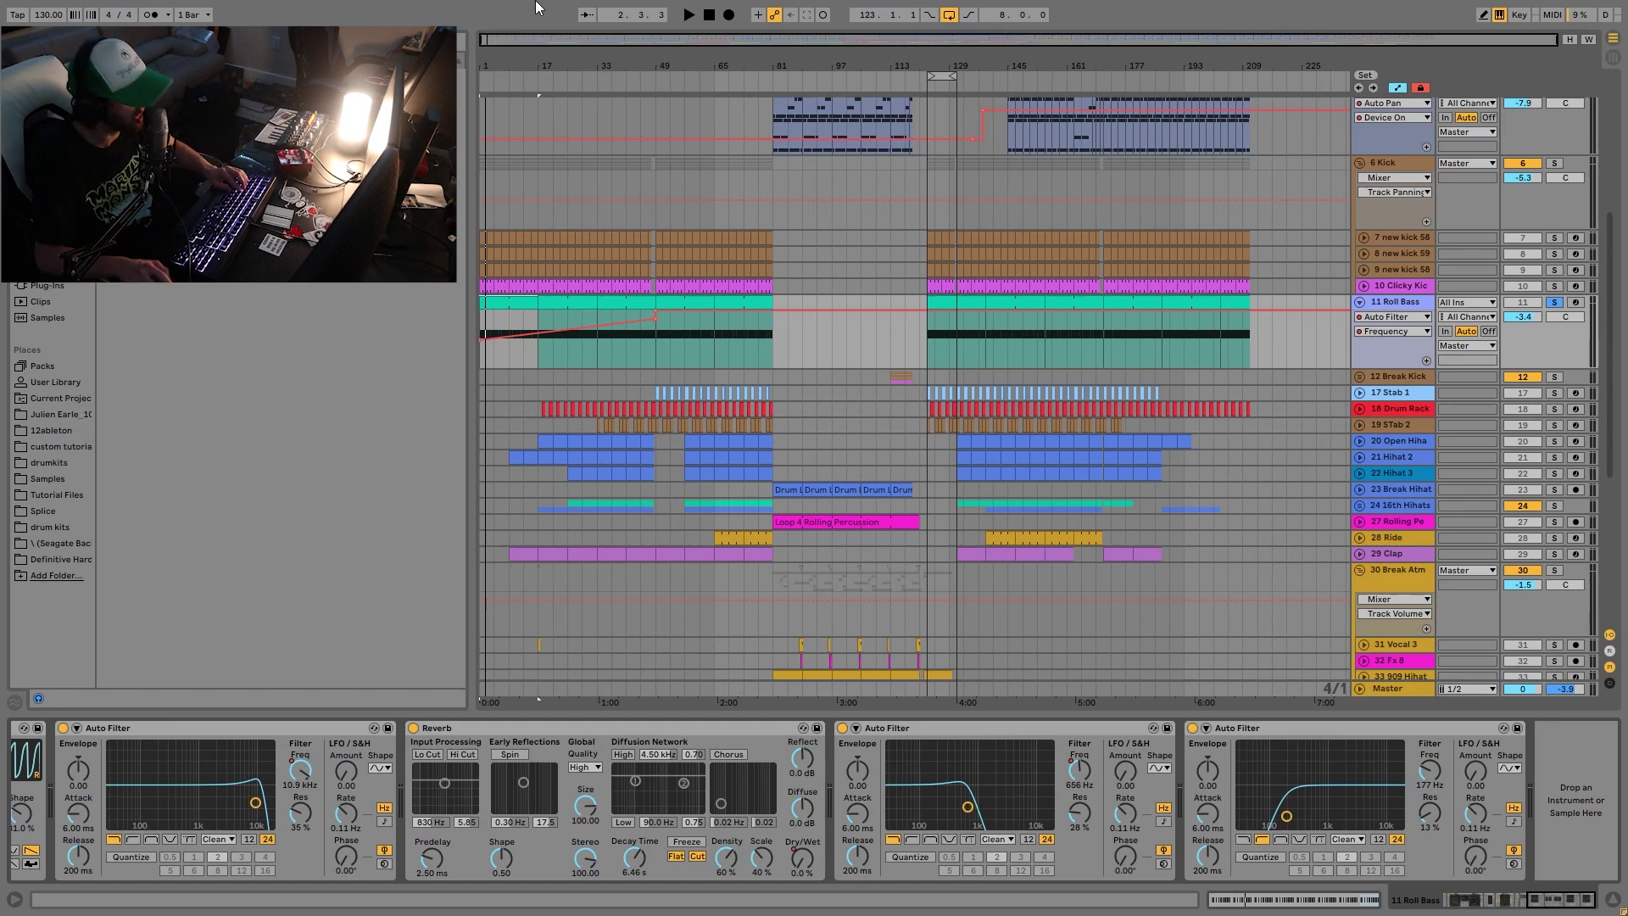
key(space)
key(space)
click(952, 300)
key(space)
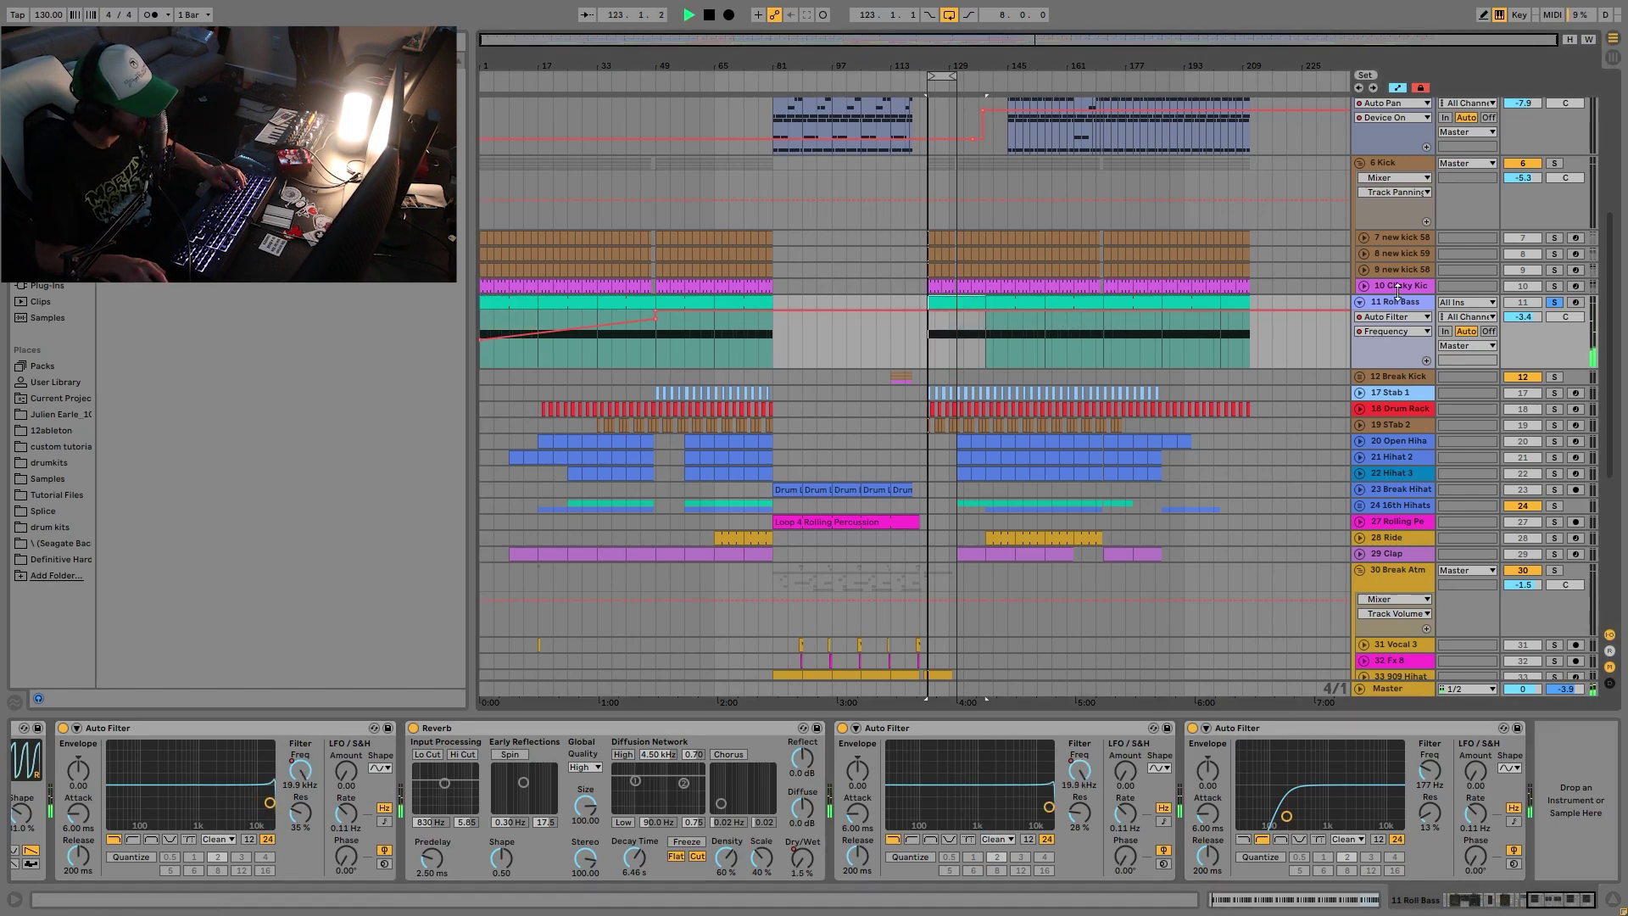
key(space)
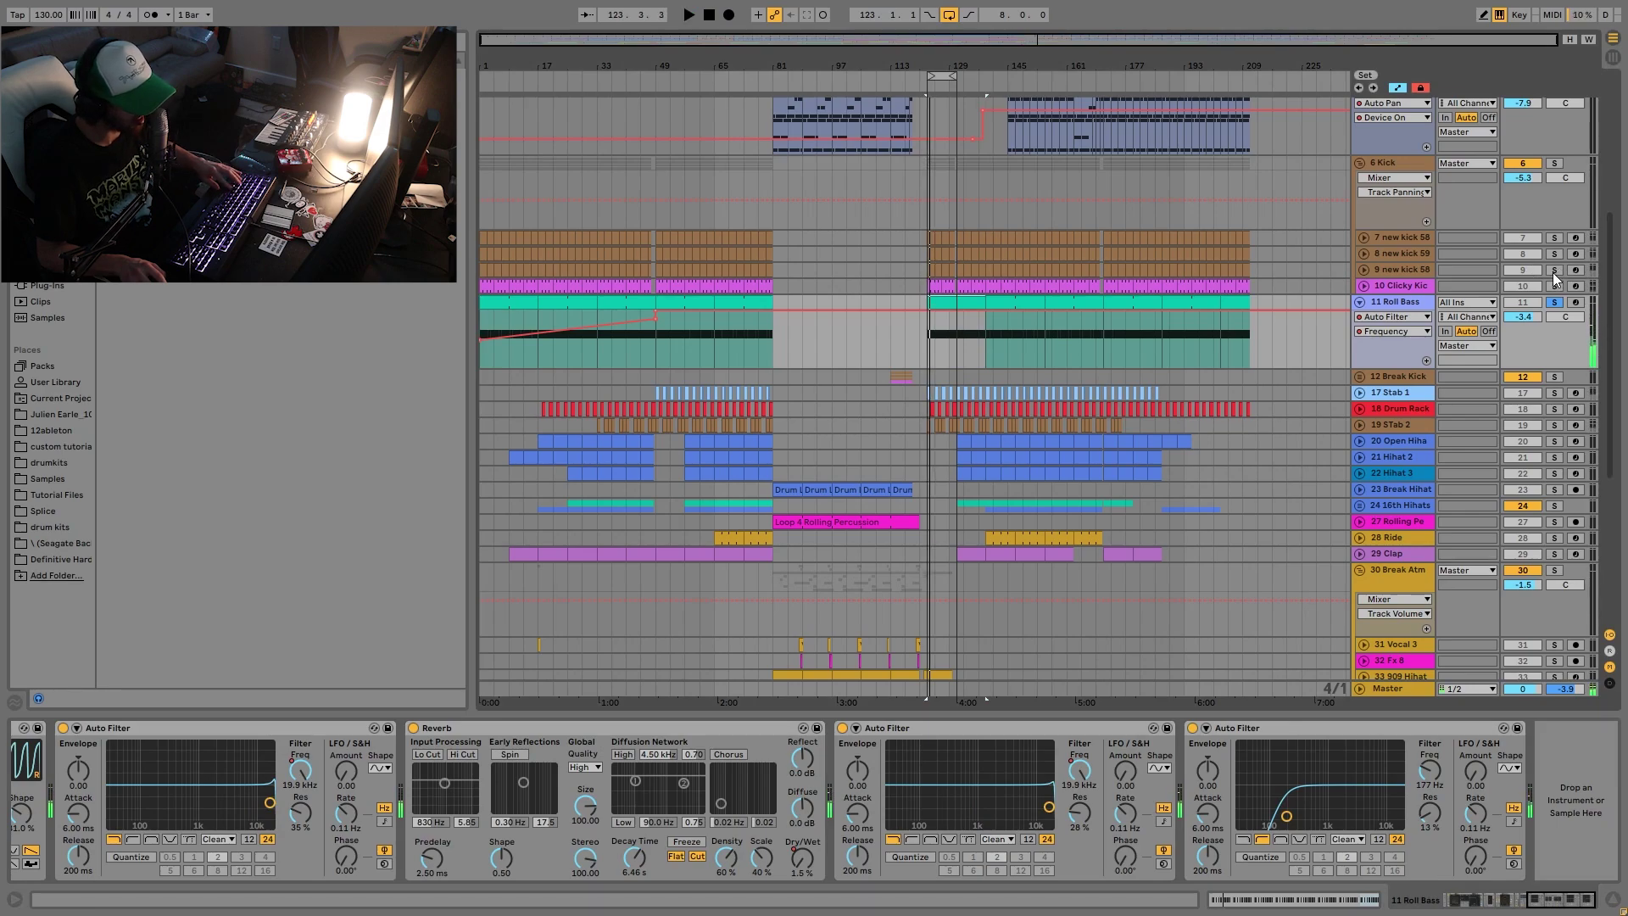
Play Roll Bass with the Kick group soloed too, bypass the last Auto Filter, and replay from bar 123.
key(space)
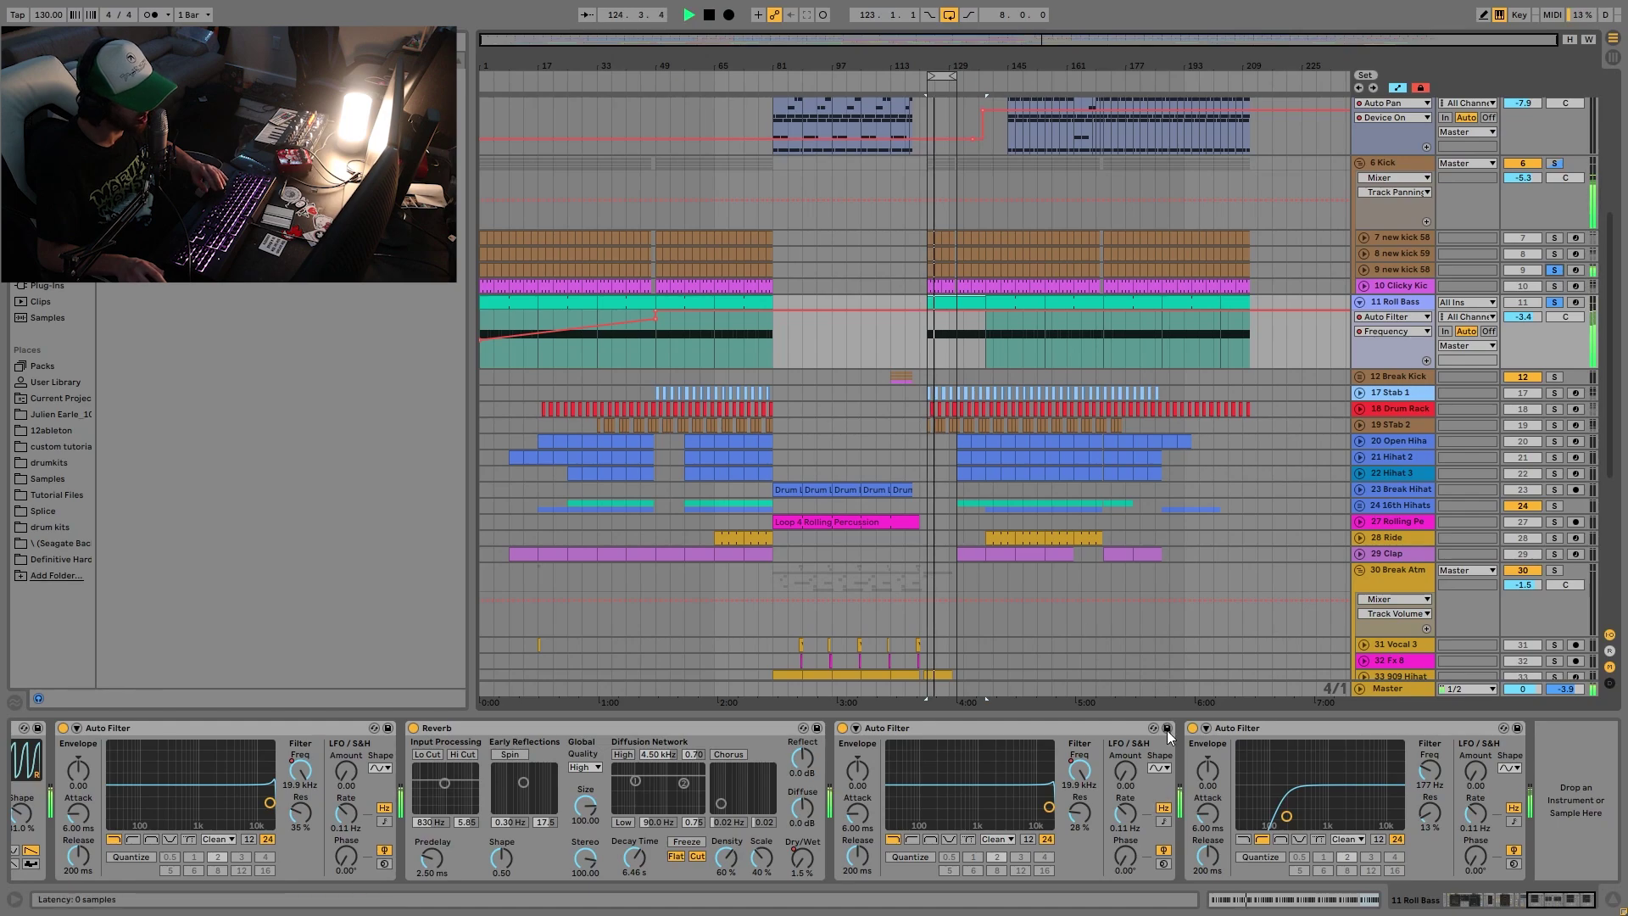
click(1194, 727)
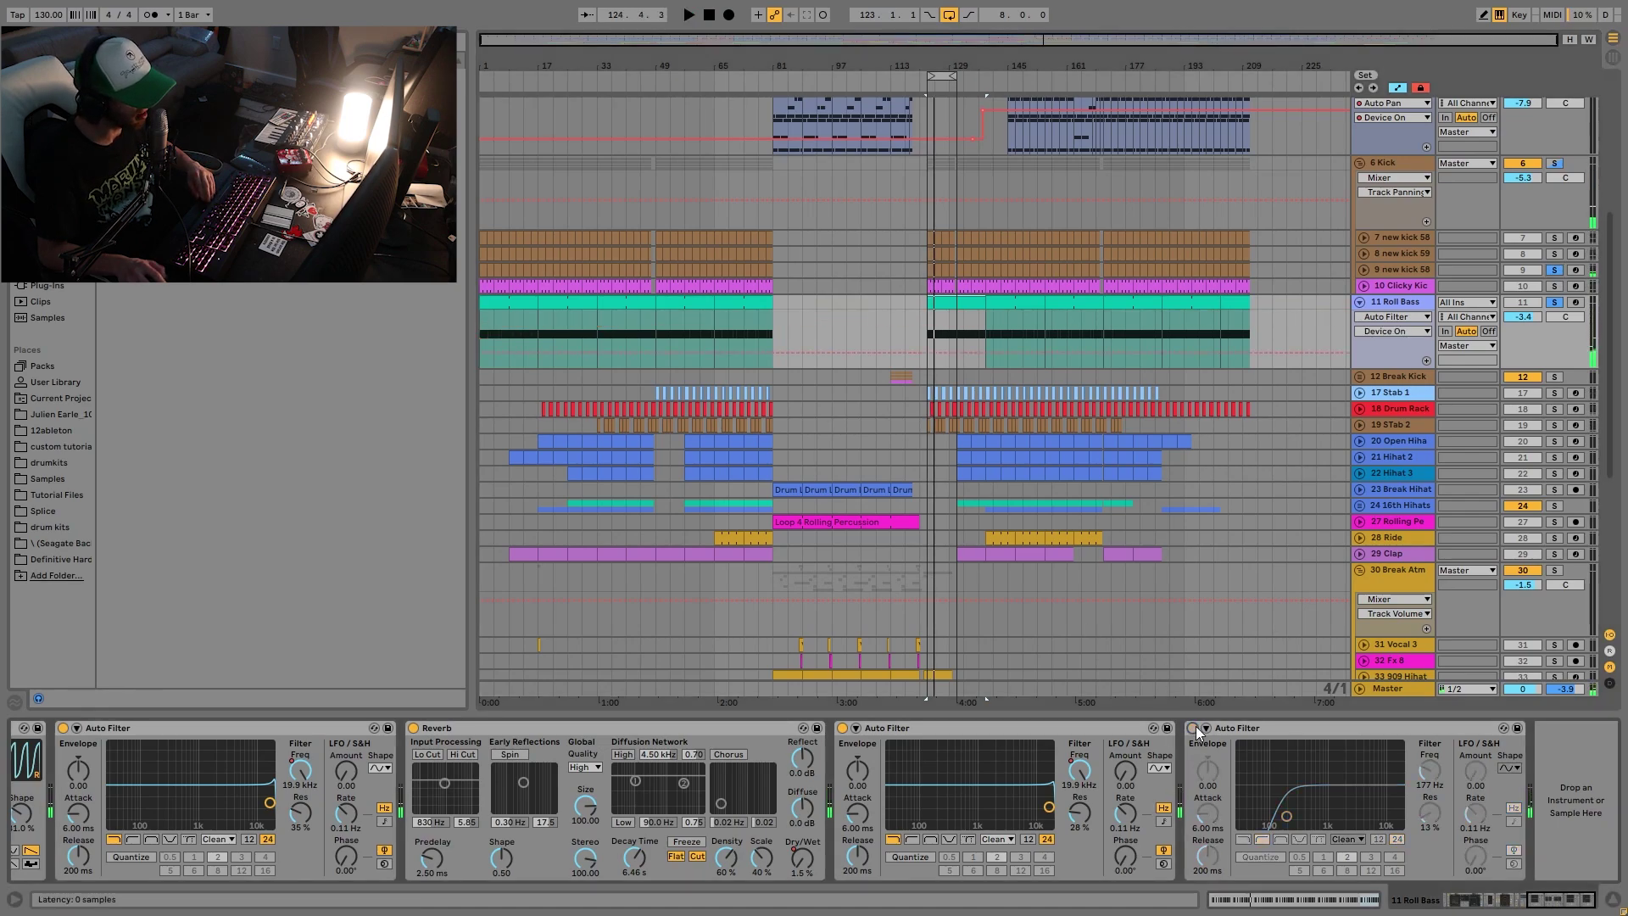
key(space)
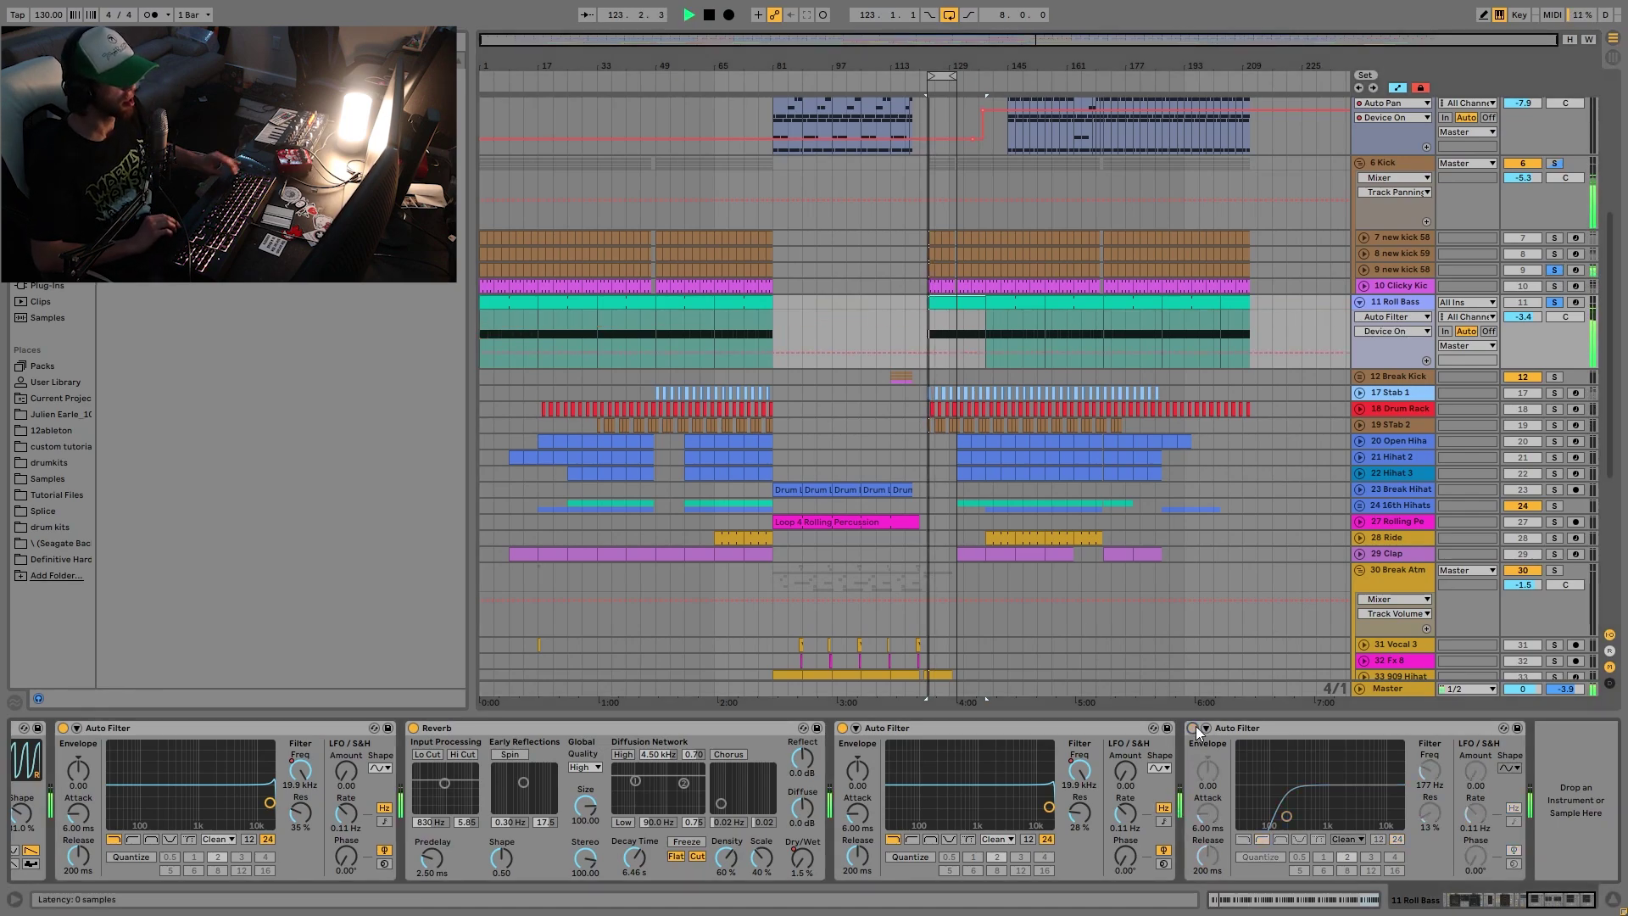
Turn the last Auto Filter on Roll Bass back on, stop playback and clear the soloed tracks.
click(1194, 727)
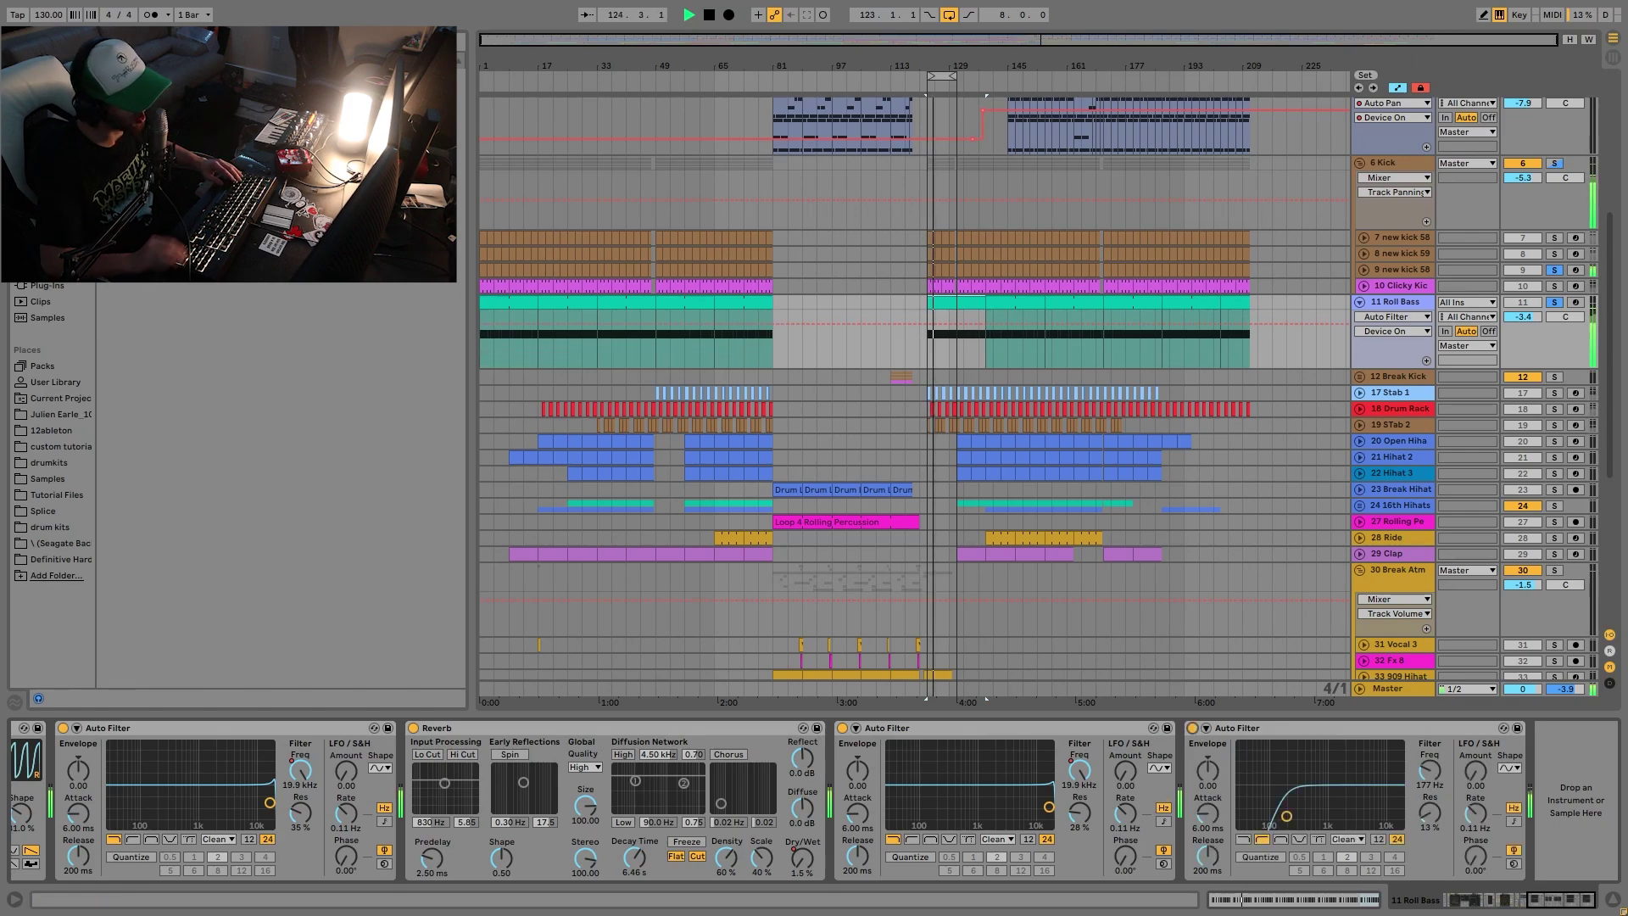
key(space)
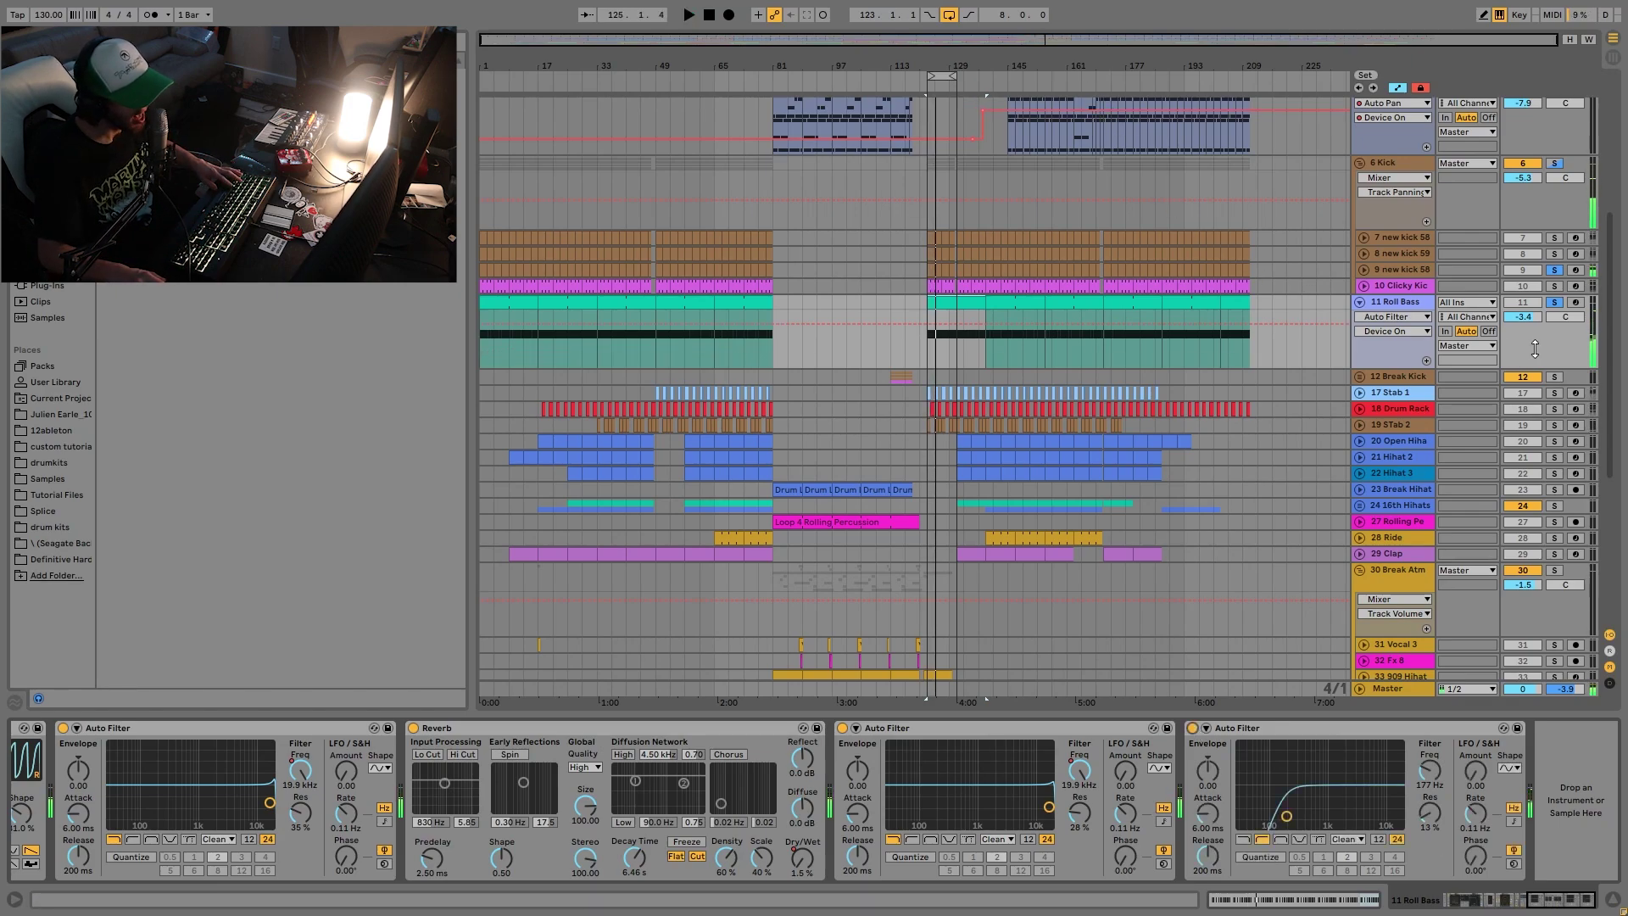
click(1562, 304)
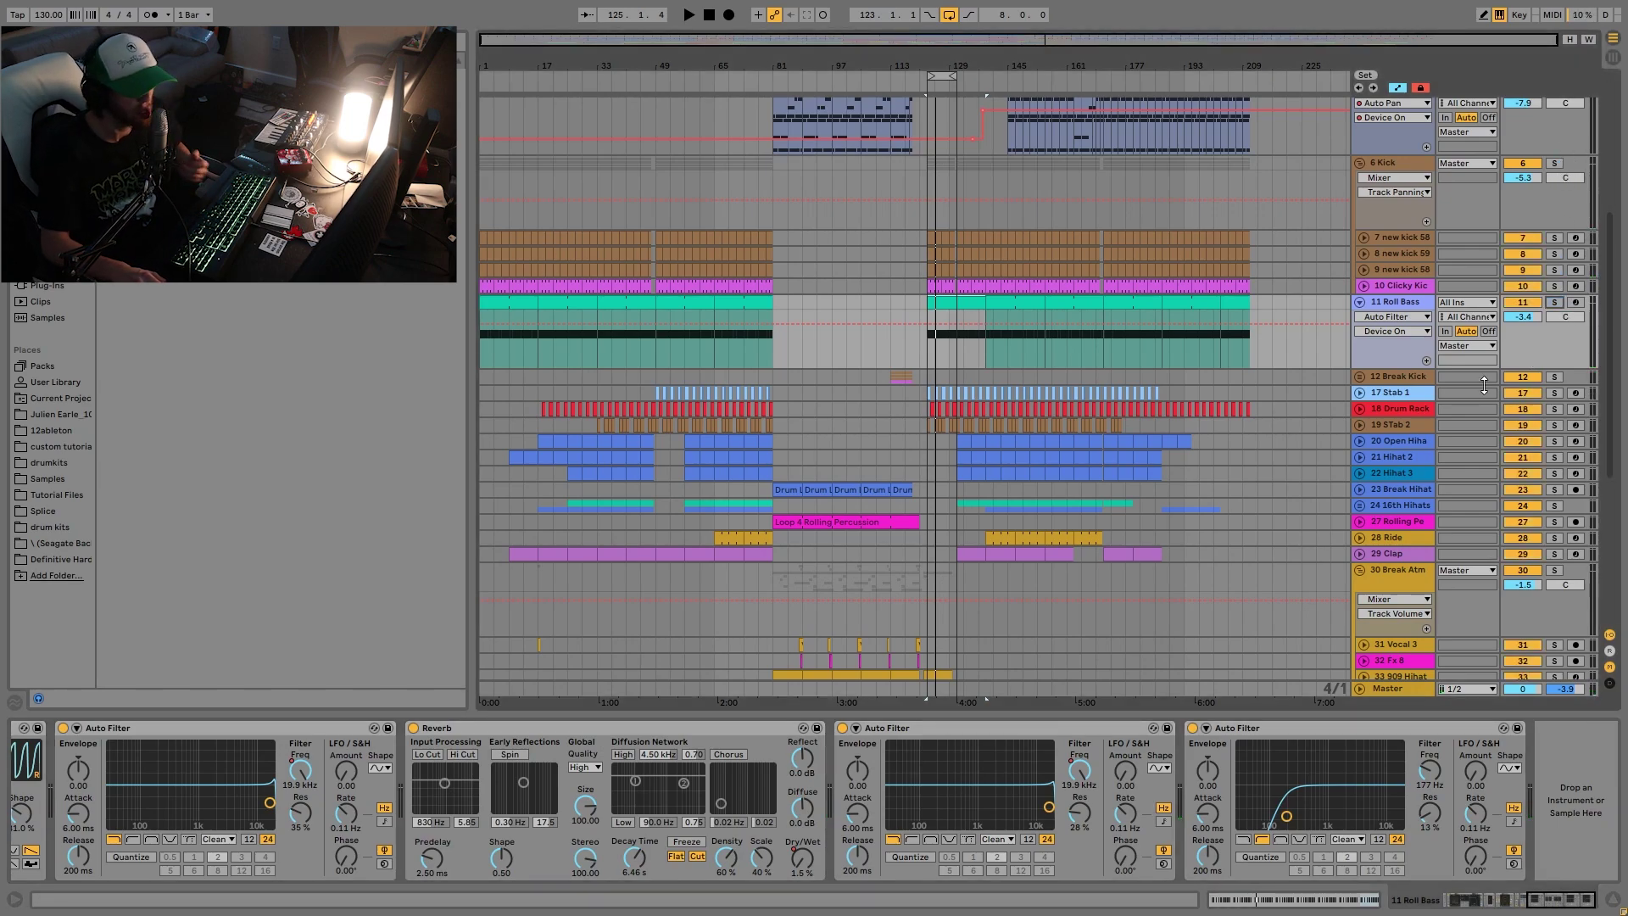
Solo the Break Kick group and play from bar 113, comparing it with the full mix.
scroll(1470, 396, down, 3)
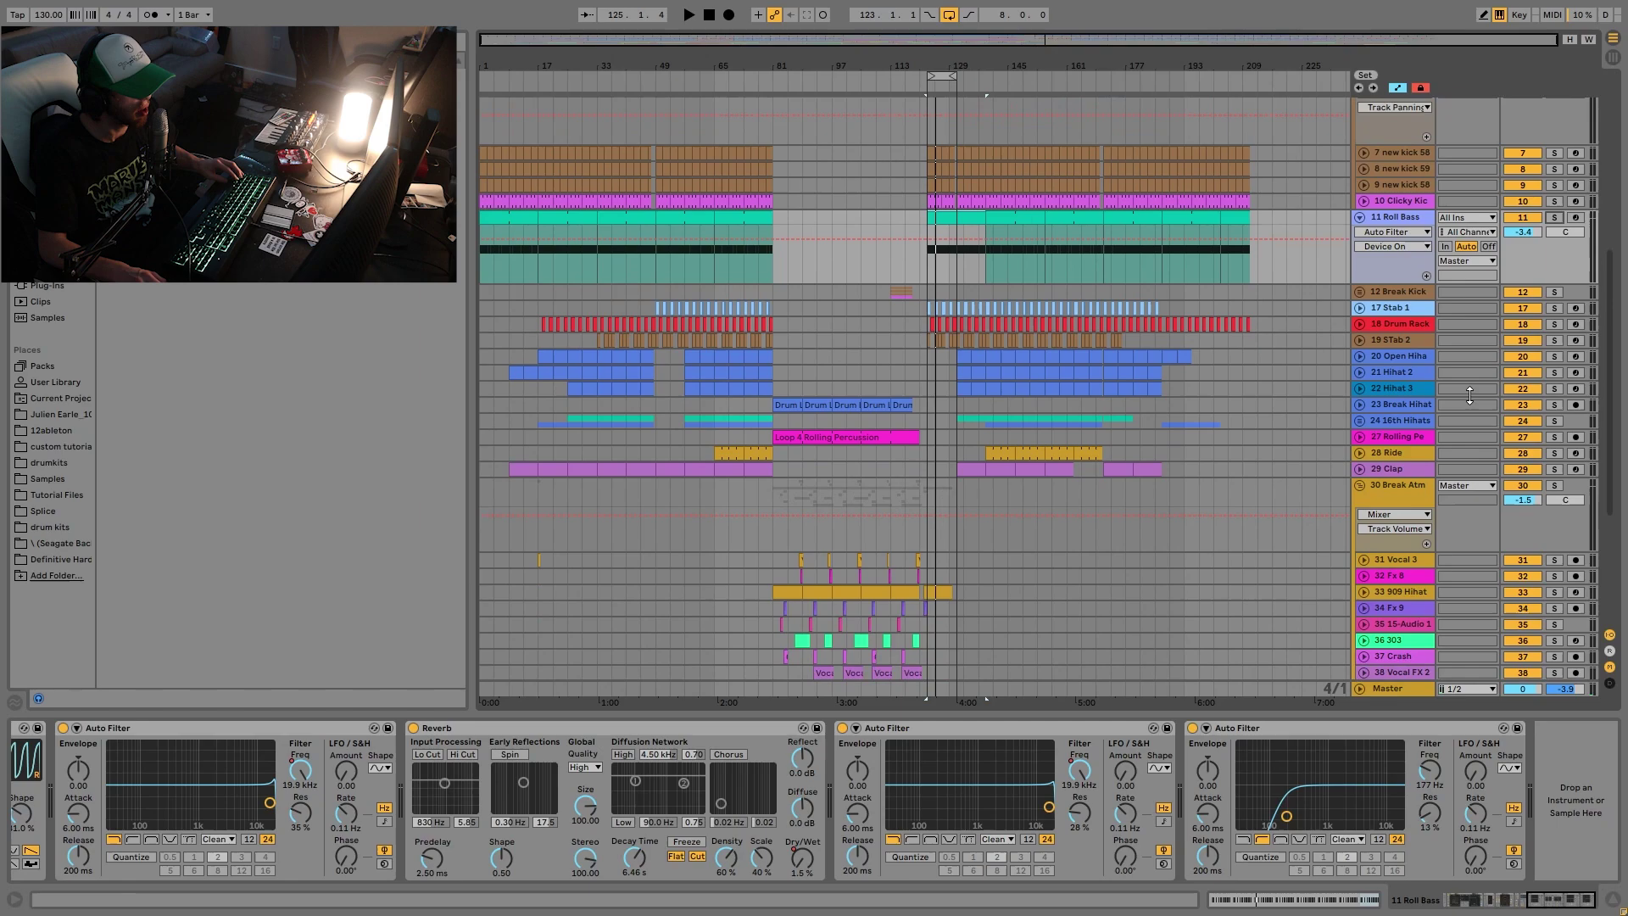
click(1557, 292)
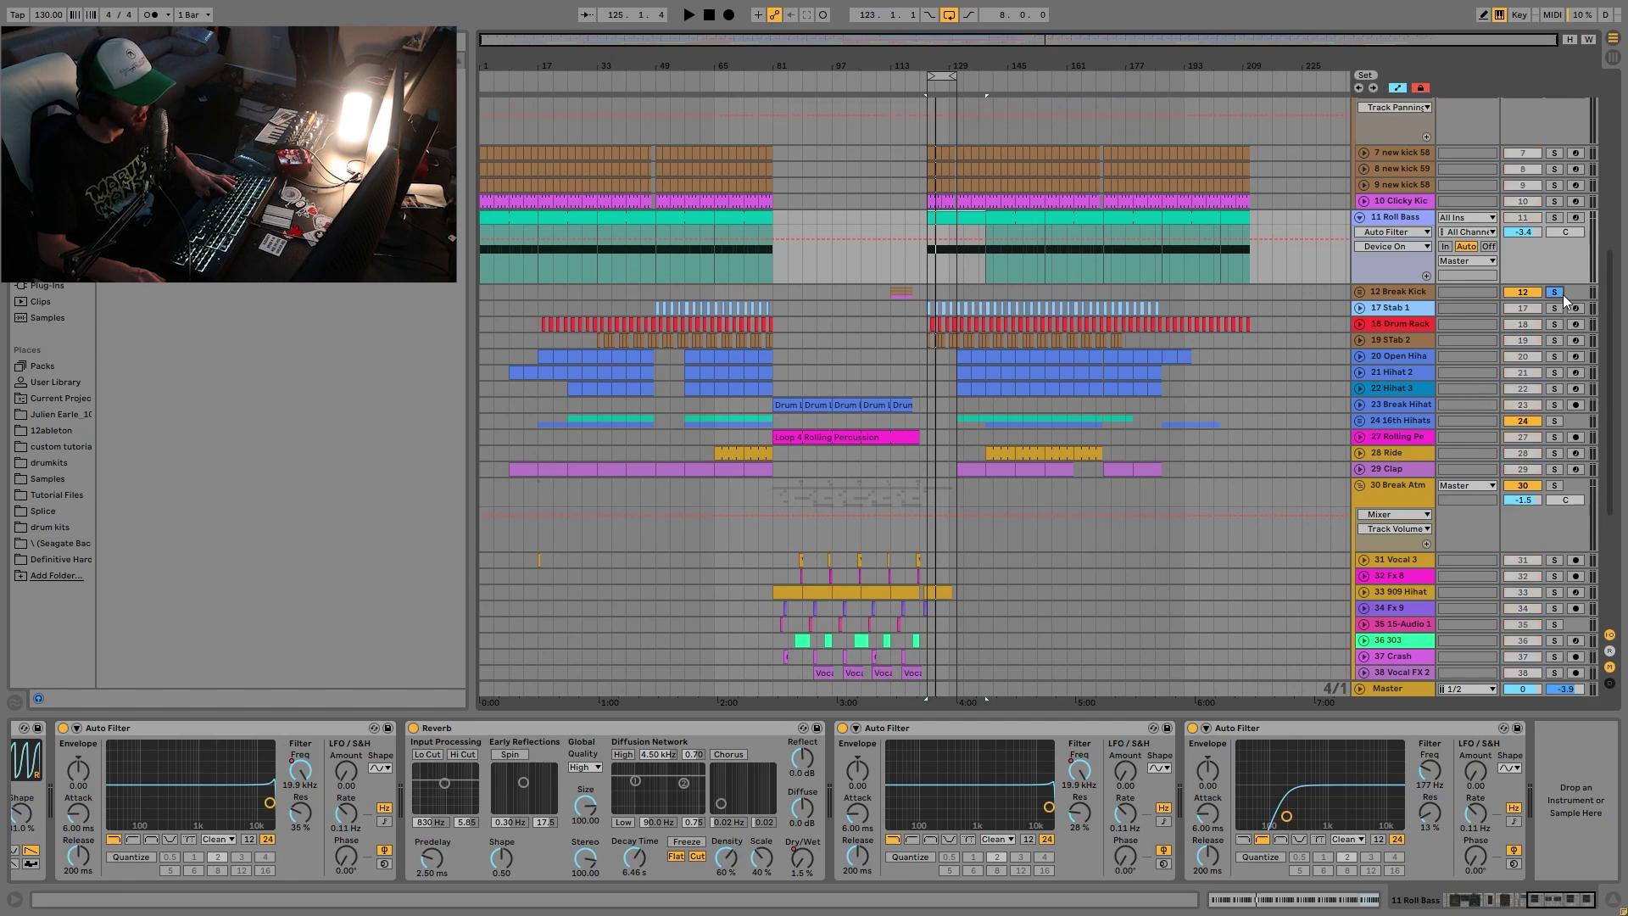
click(898, 292)
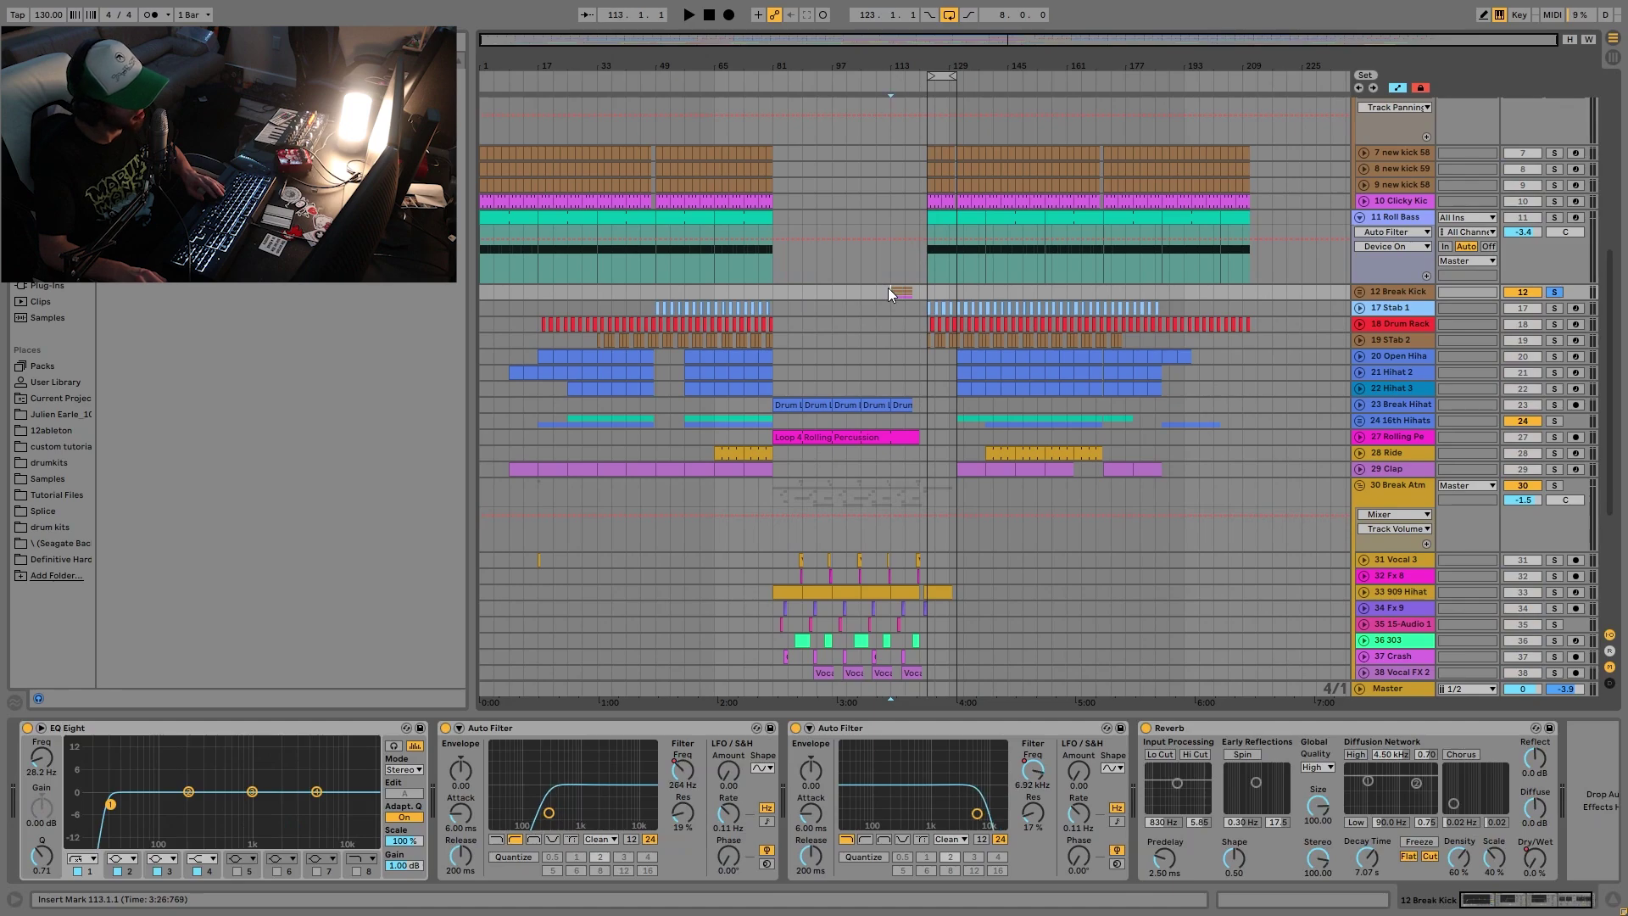
click(887, 288)
key(space)
click(1555, 292)
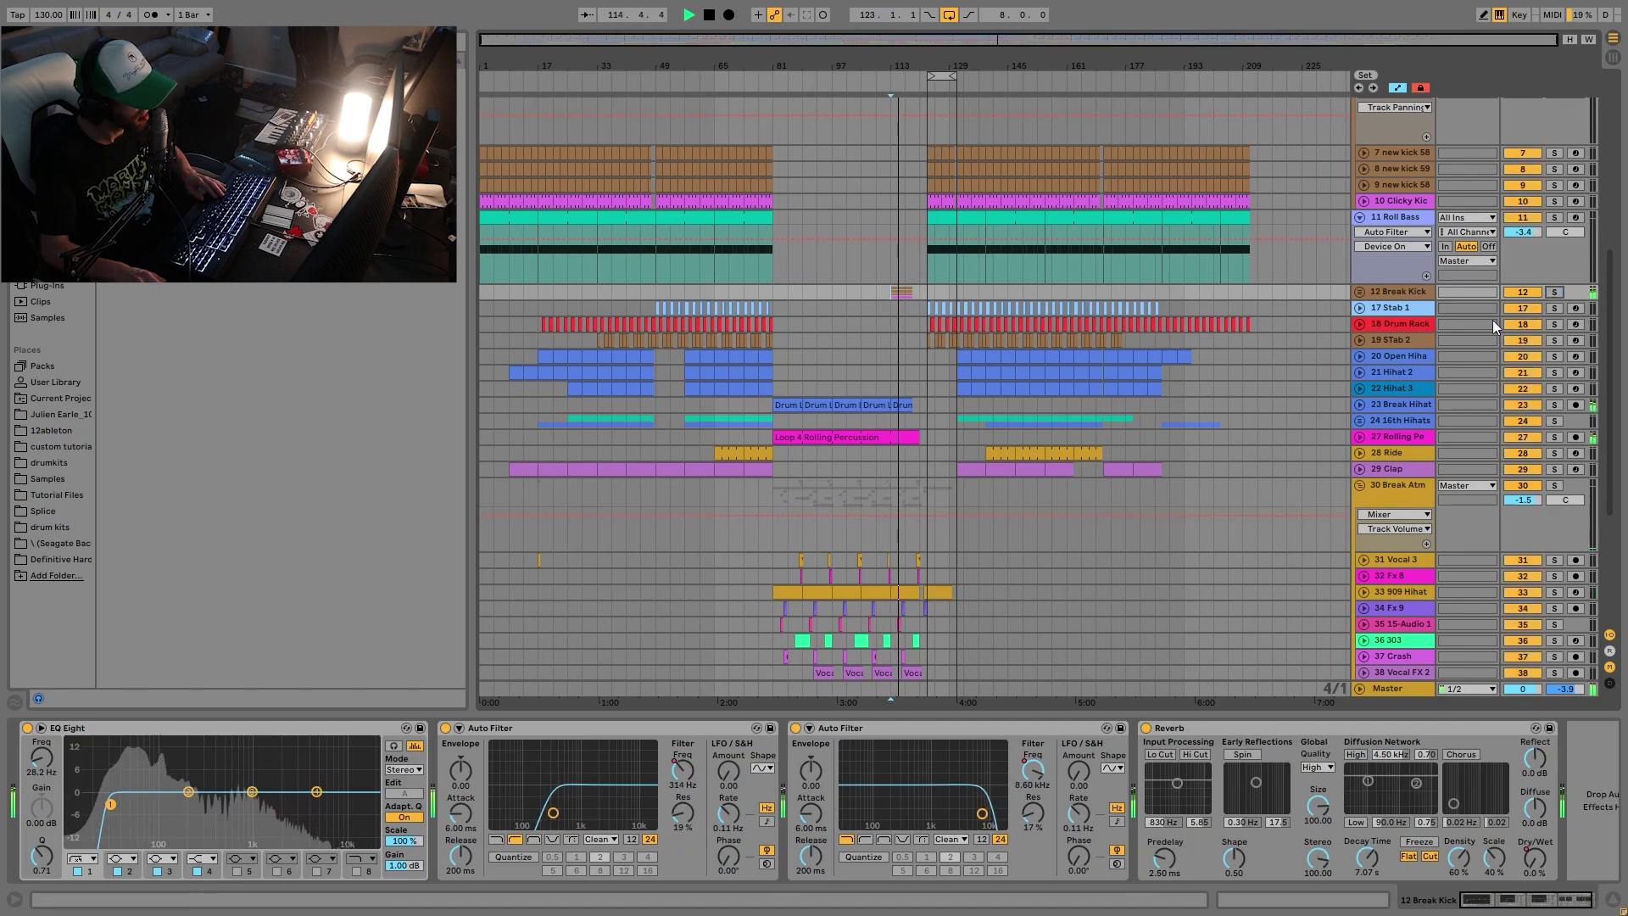
click(1554, 291)
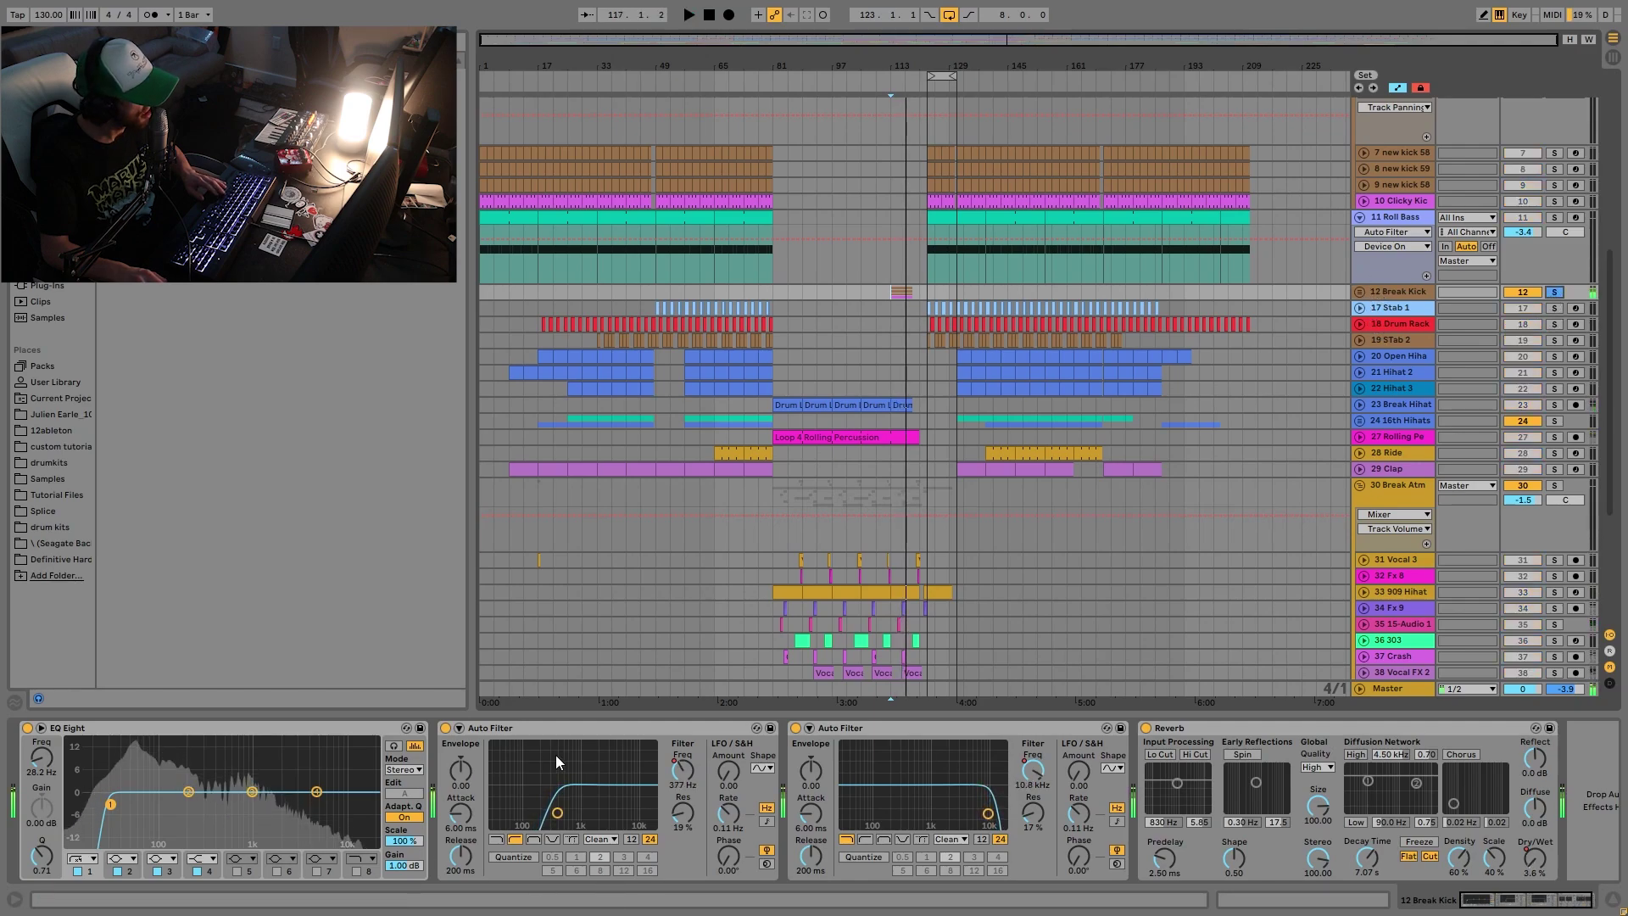
Display the Frequency automation of both Break Kick Auto Filters and play the group from bar 113.
right_click(683, 770)
click(704, 762)
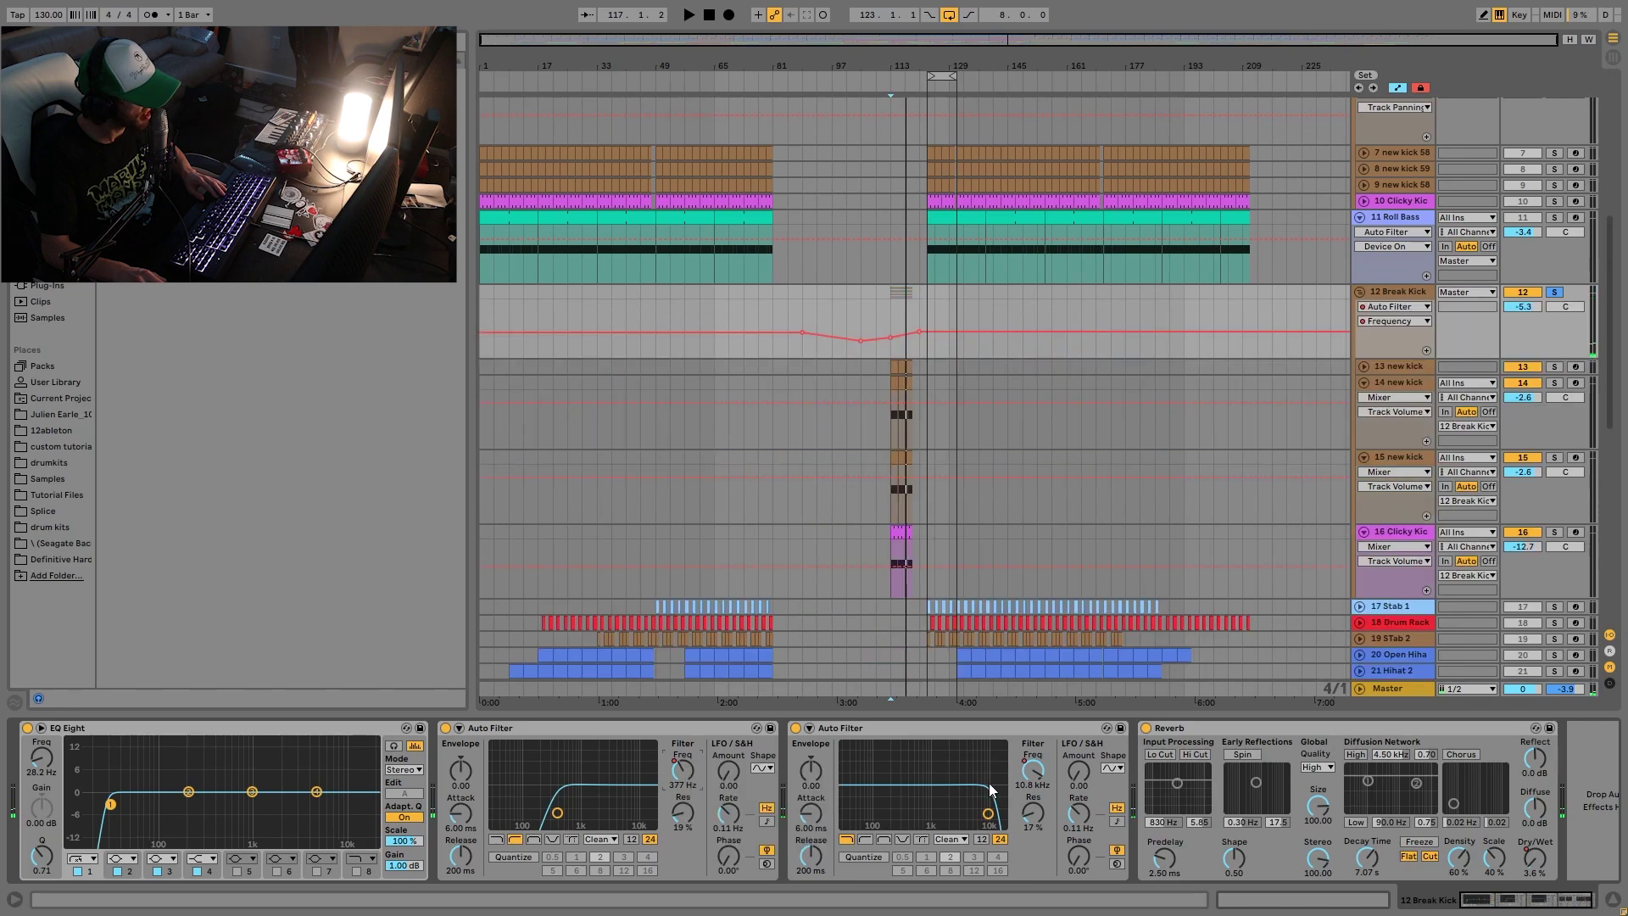
drag(1032, 770, 1030, 784)
key(space)
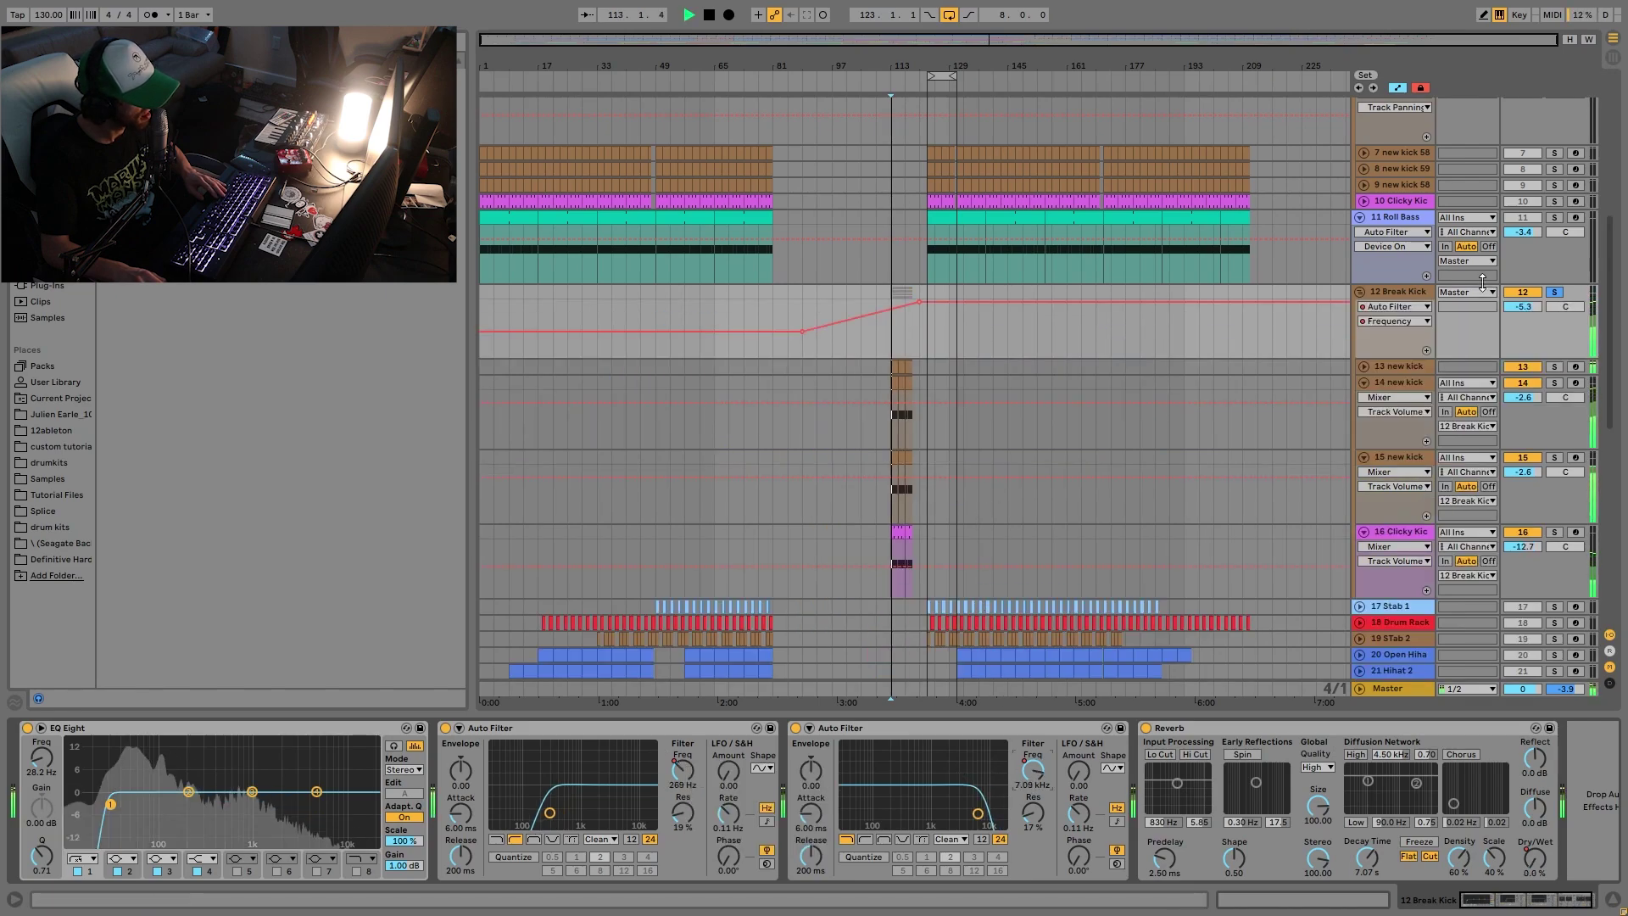
Display the Dry/Wet automation of the Break Kick Reverb and play the group from bar 117.
click(1534, 856)
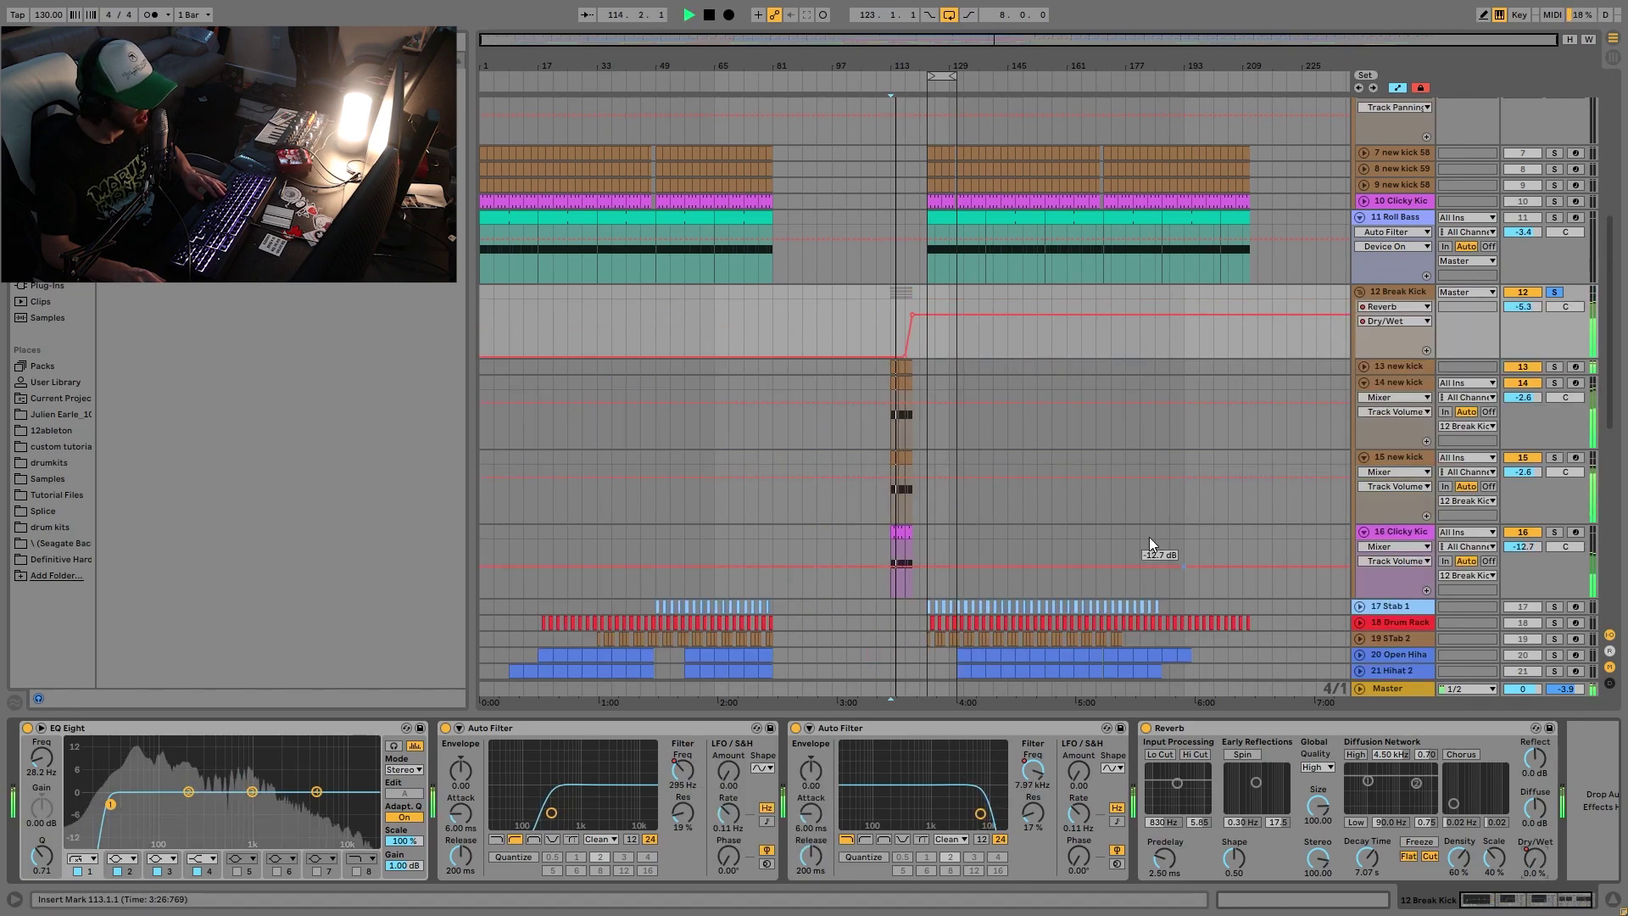
click(908, 295)
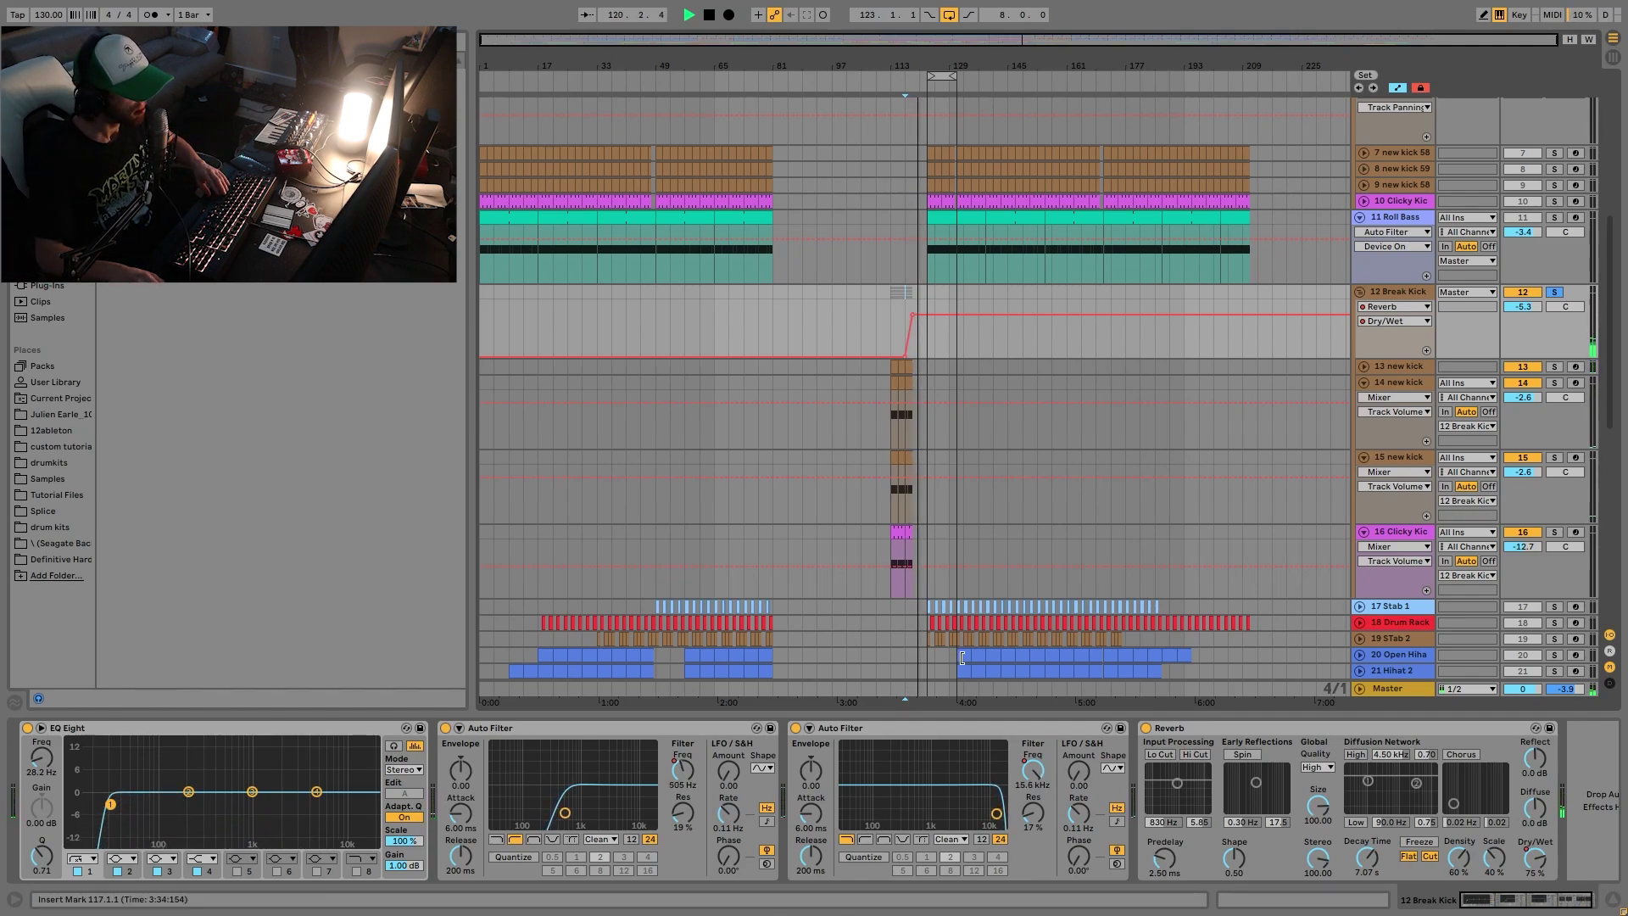
scroll(1426, 544, down, 3)
key(space)
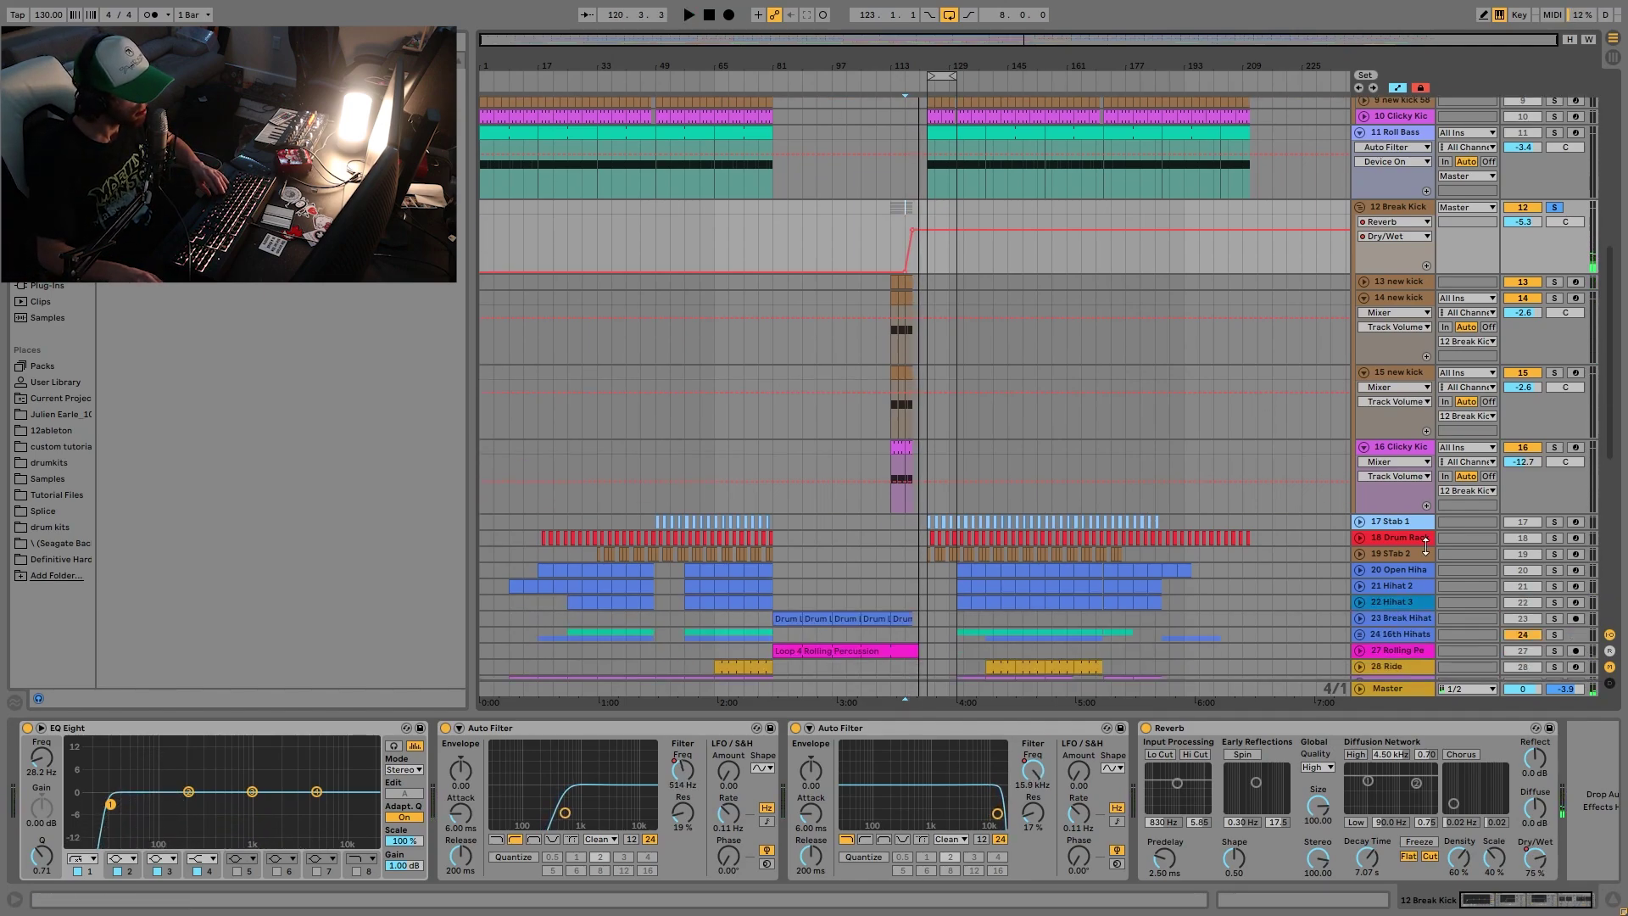
Solo Stab 1, Drum Rack and Stab 2 together and play them from bar 121.
click(1556, 522)
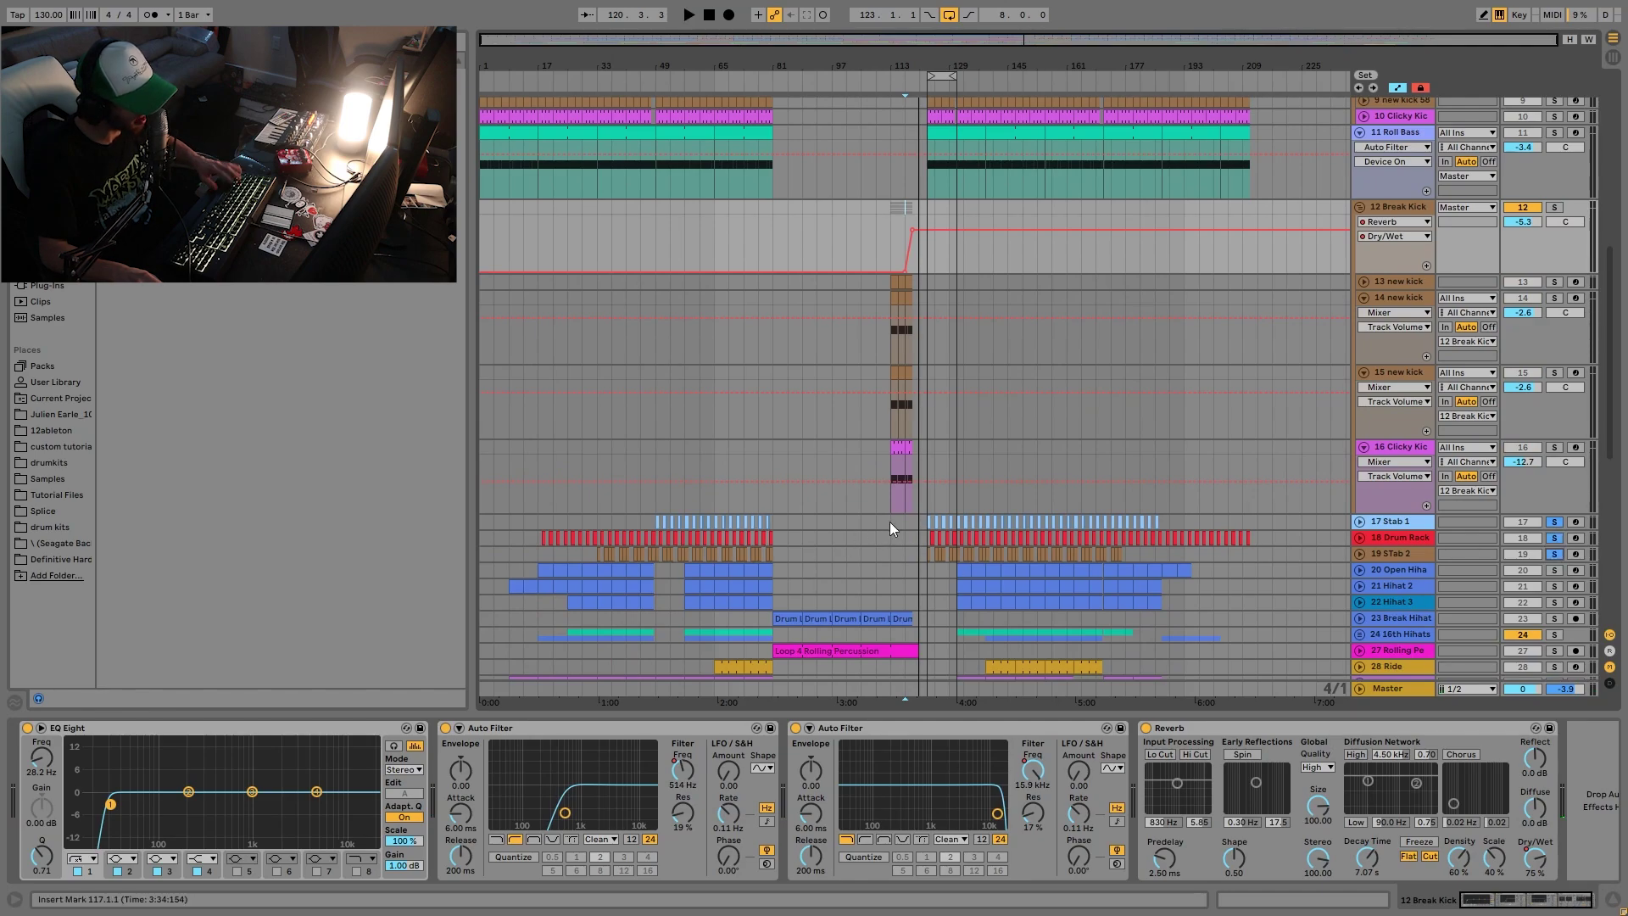
click(923, 529)
key(space)
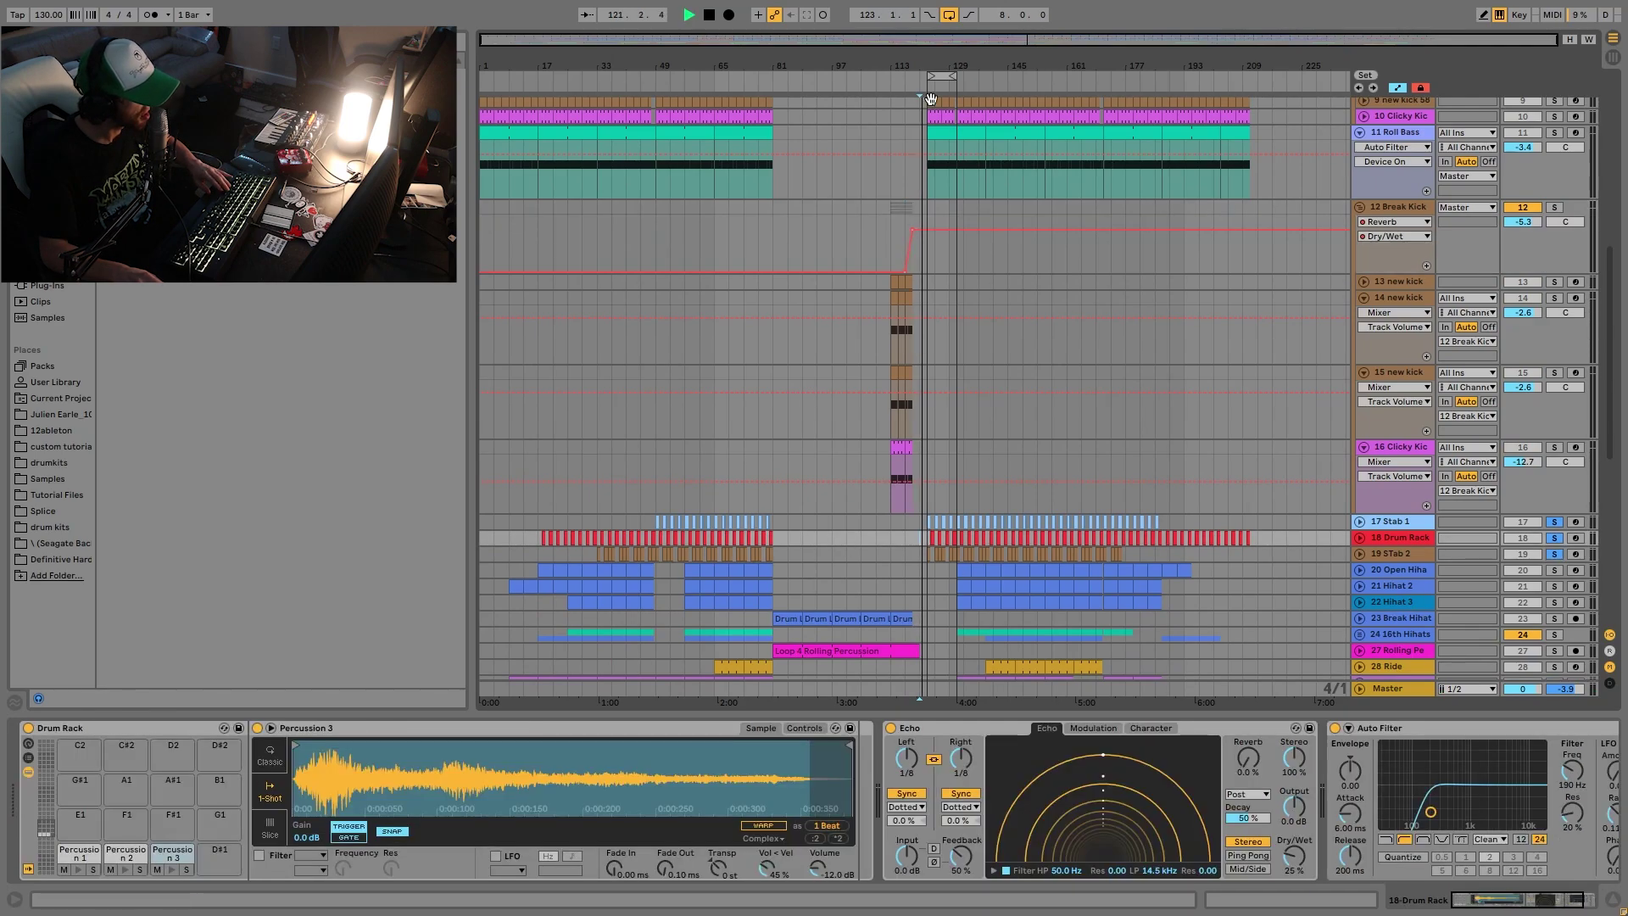
Unfold Stab 1, Drum Rack and Stab 2 around bar 123 to follow their alternating clips during playback.
drag(932, 77, 1230, 477)
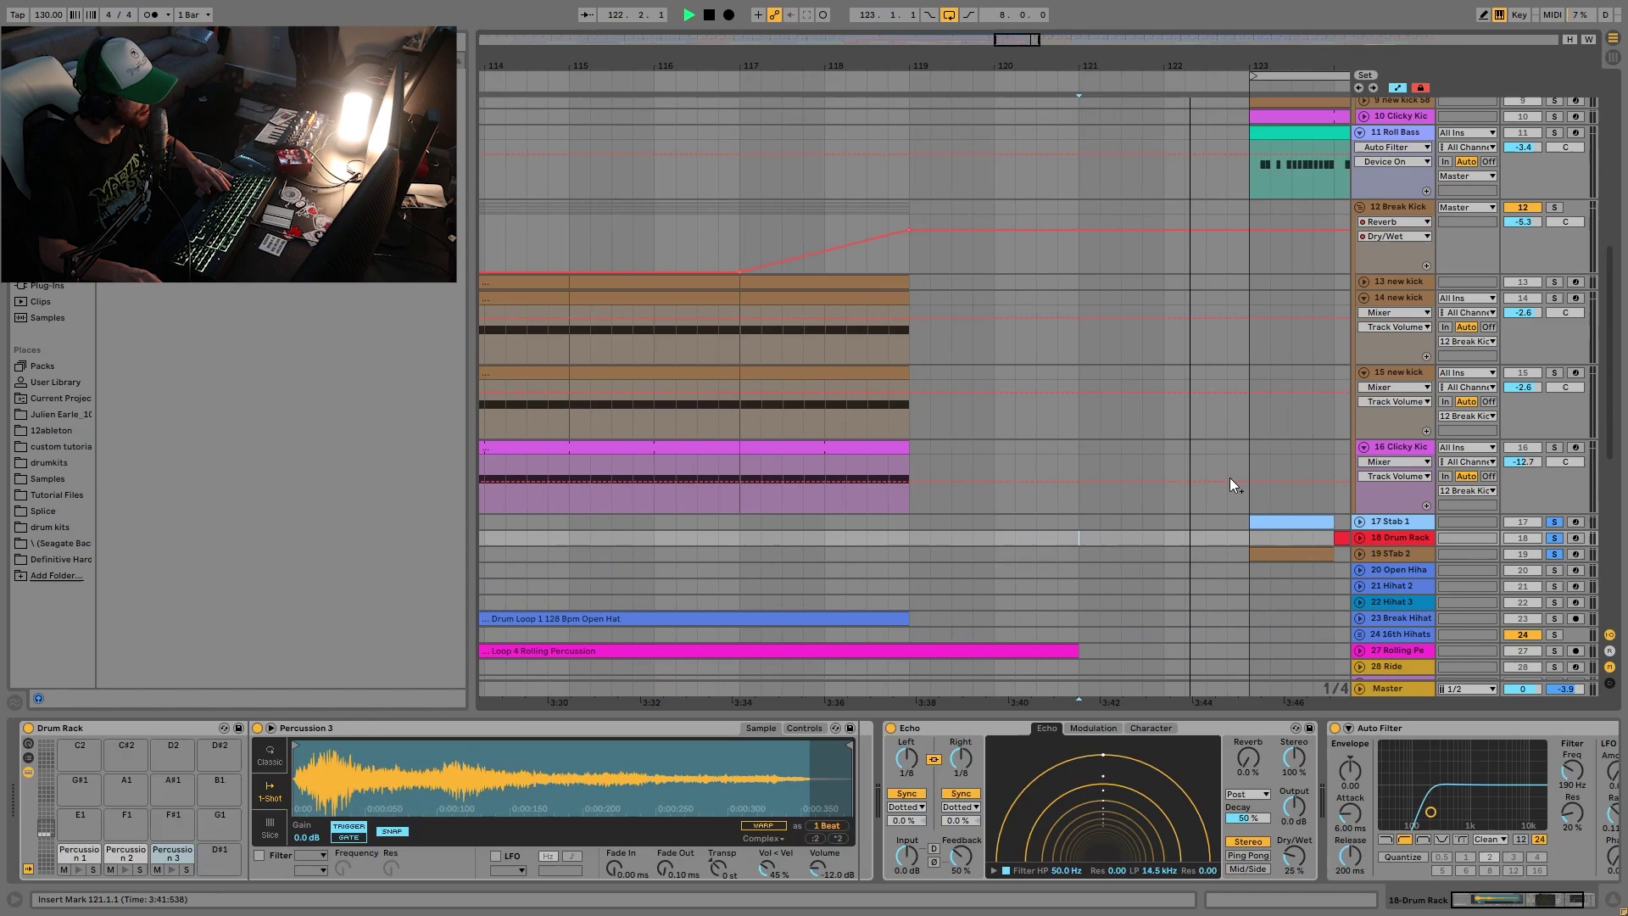
click(1291, 517)
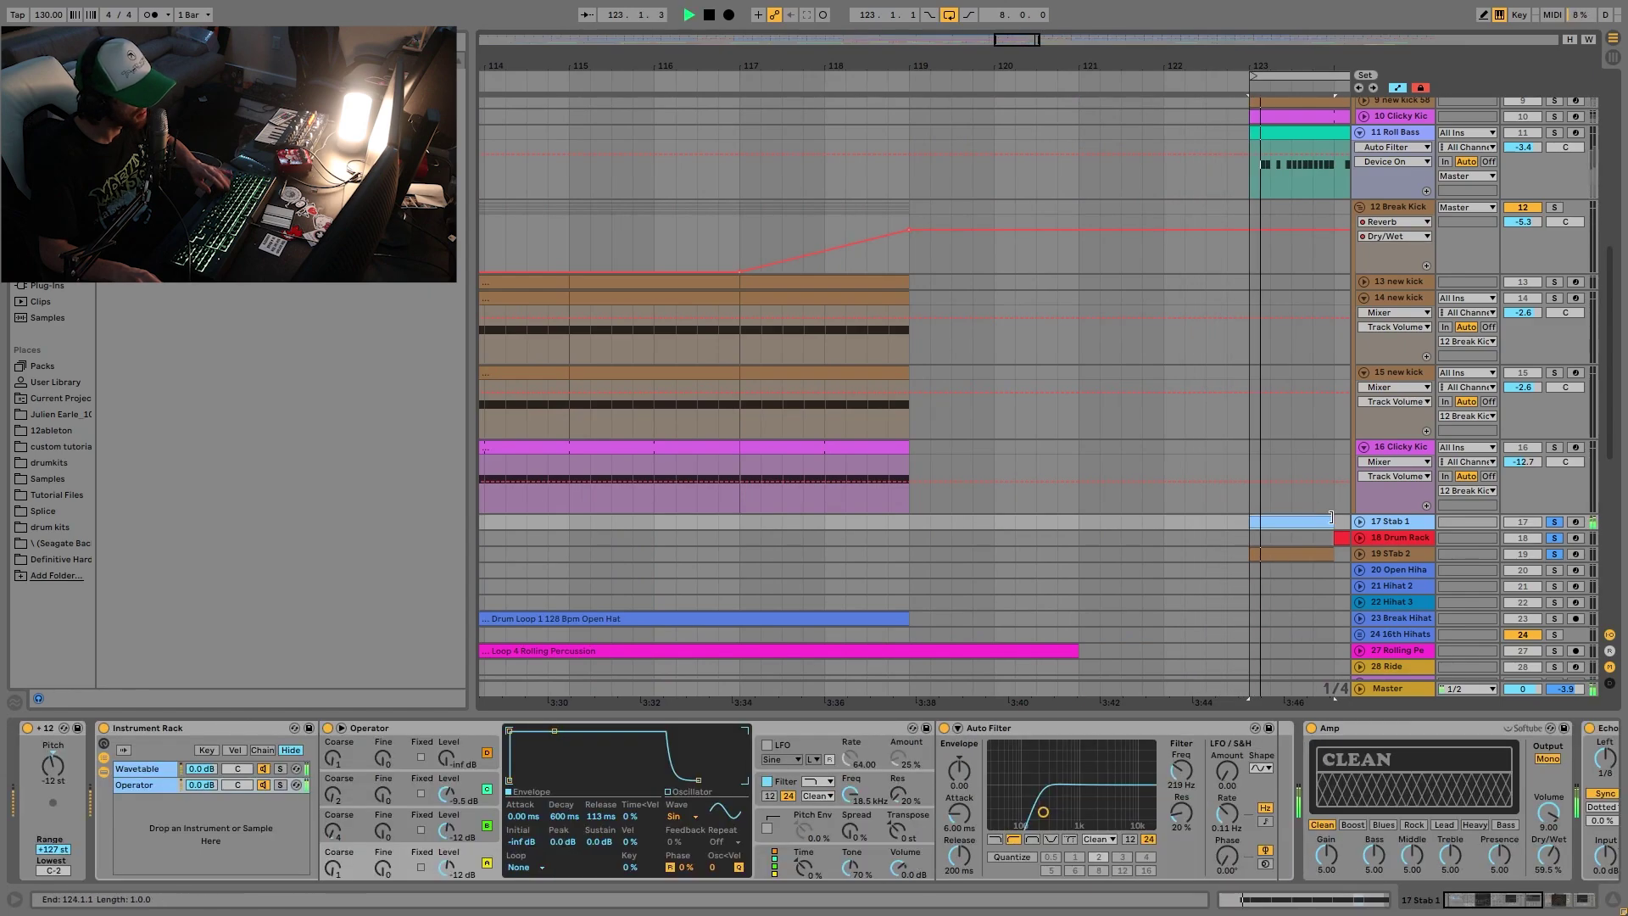
shift+click(1398, 549)
key(Right)
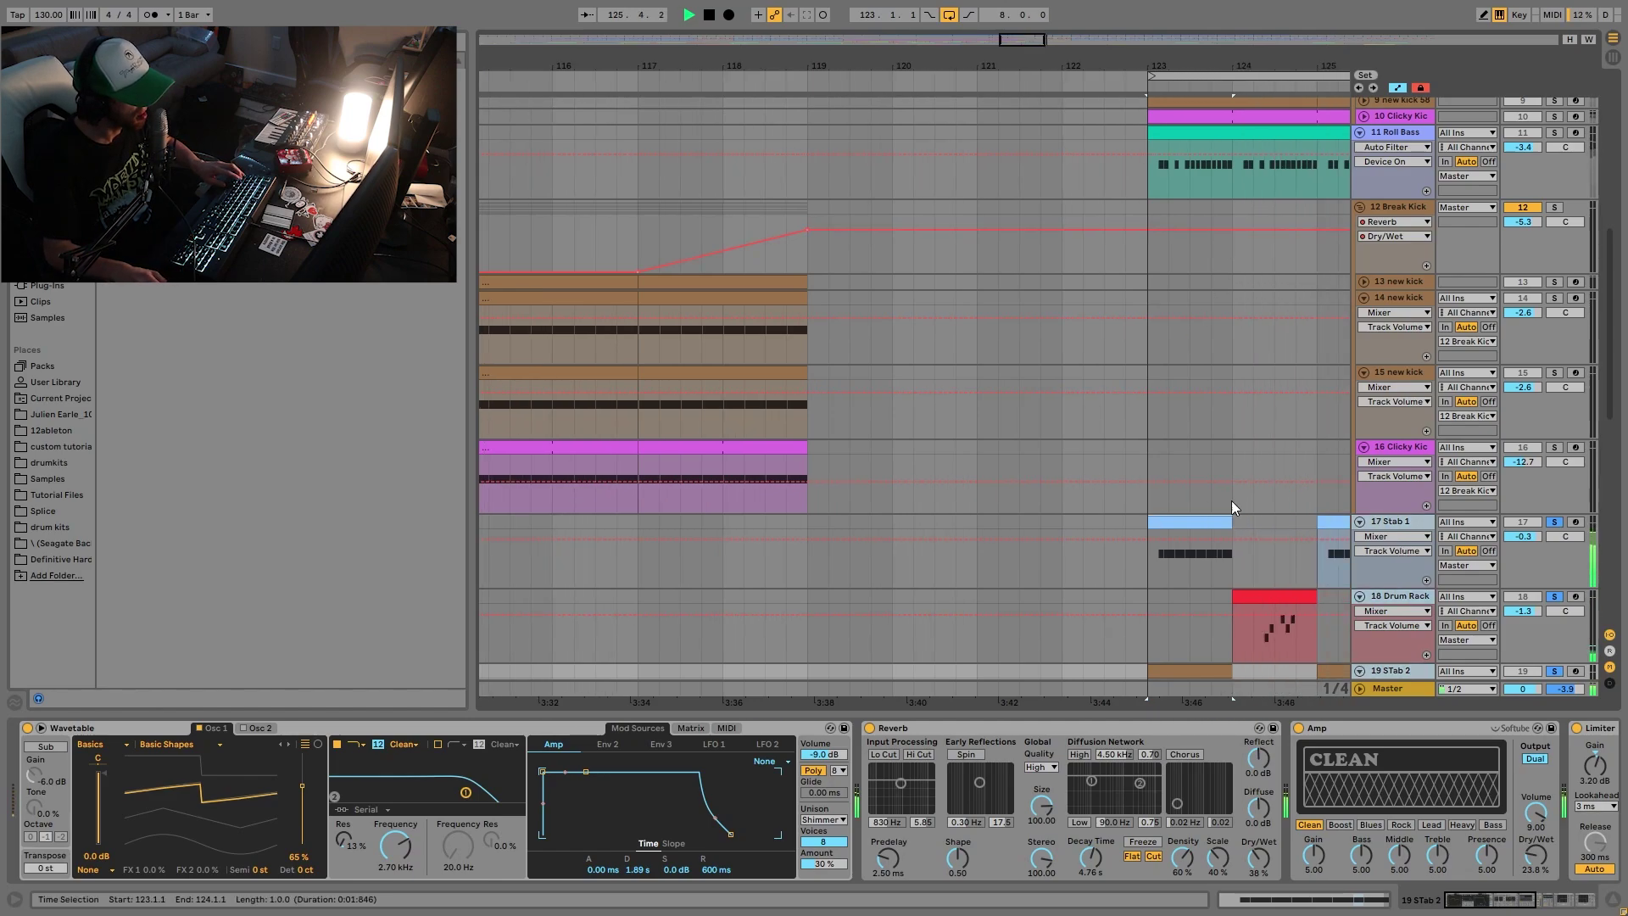
scroll(1132, 547, down, 3)
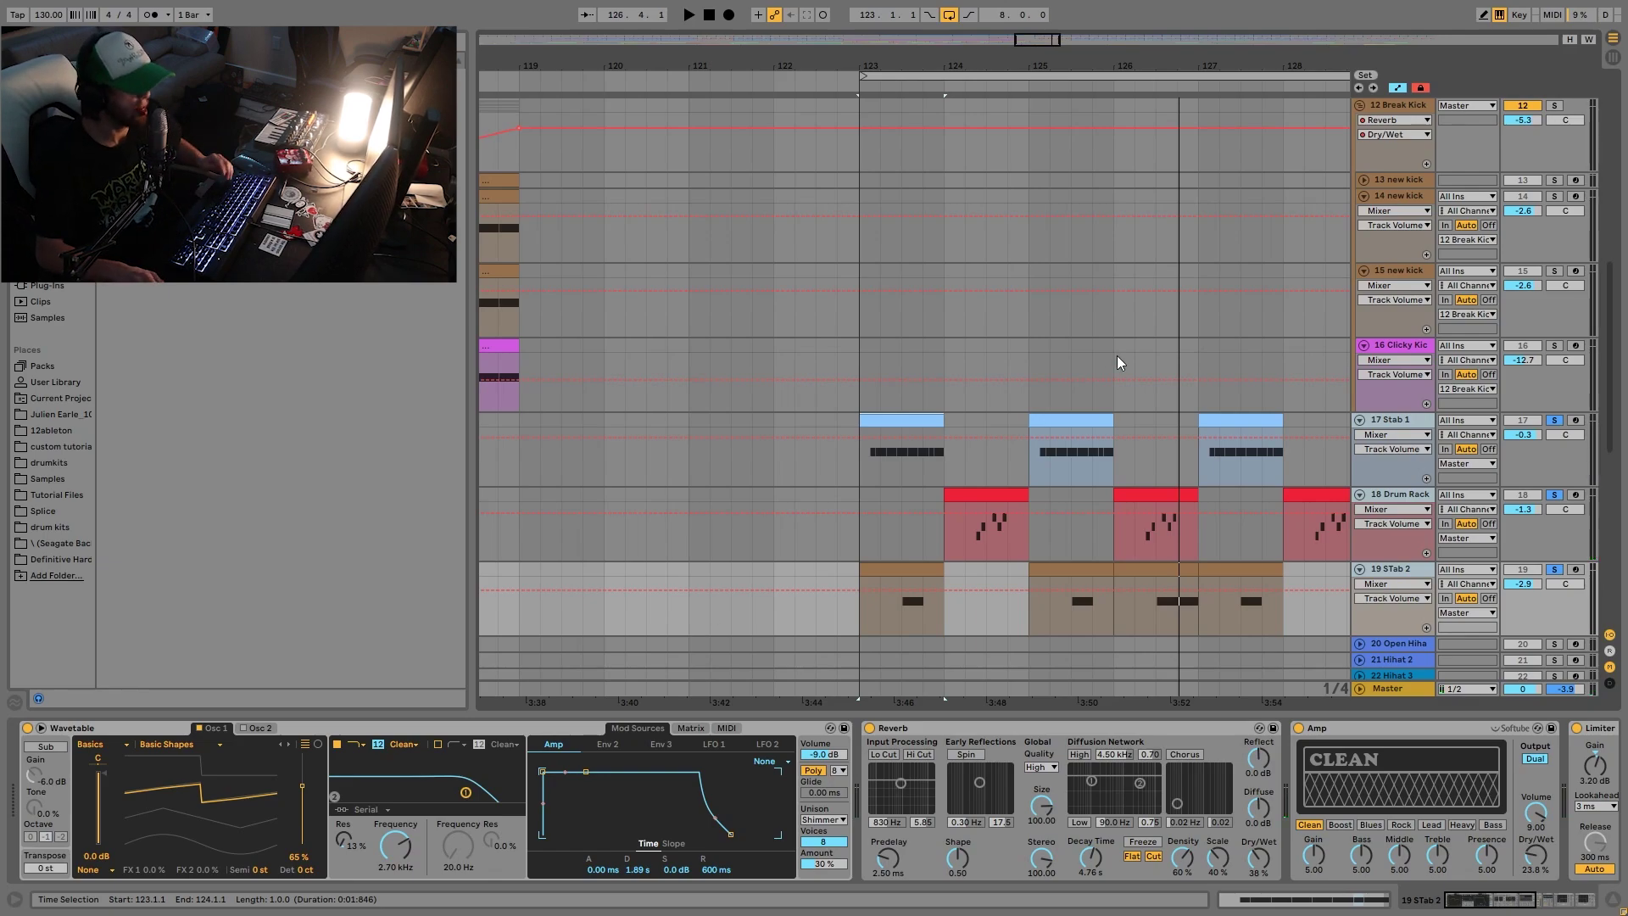
Clear the solos and compare the mix from bar 123 without and with Stab 1, Drum Rack and Stab 2.
scroll(1117, 363, up, 6)
scroll(1382, 370, down, 4)
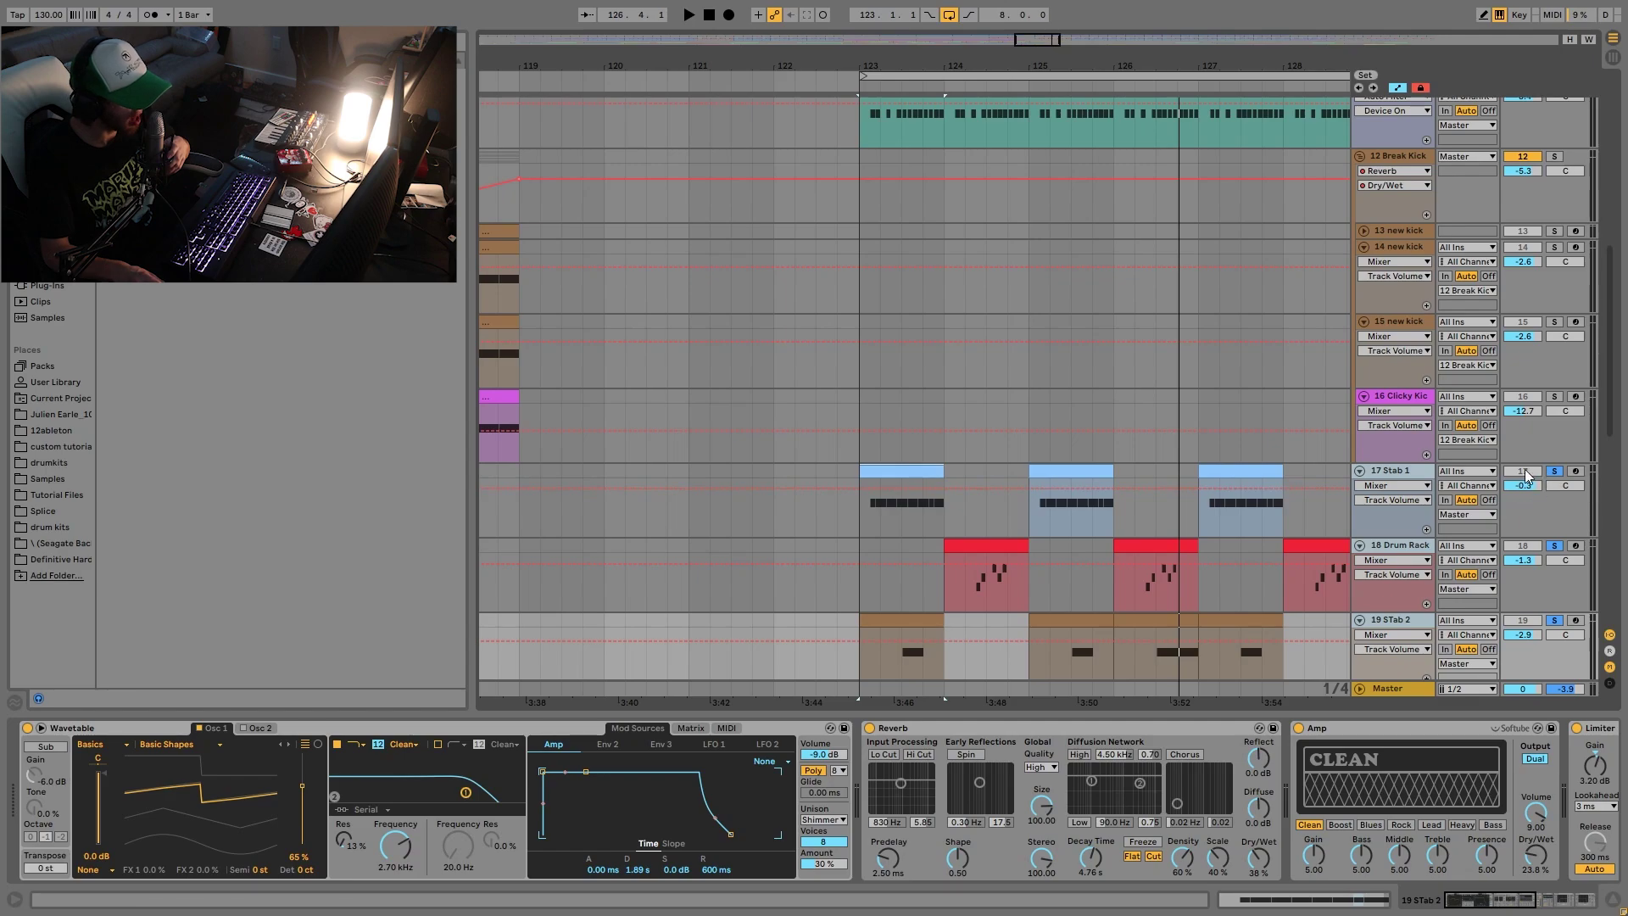
click(1554, 471)
key(space)
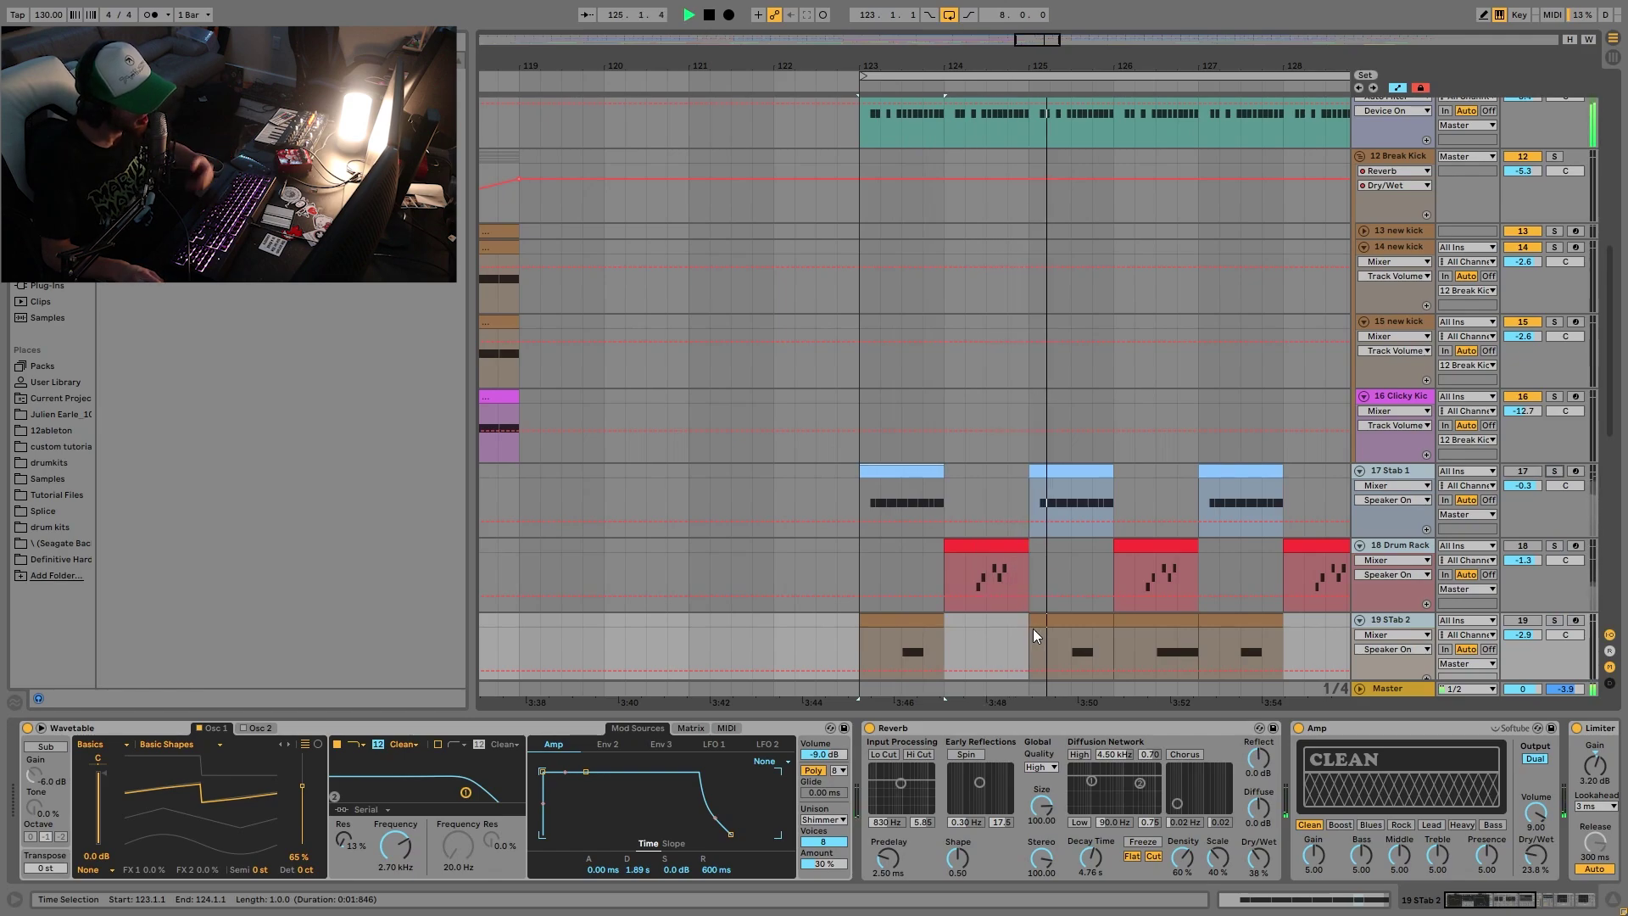
key(space)
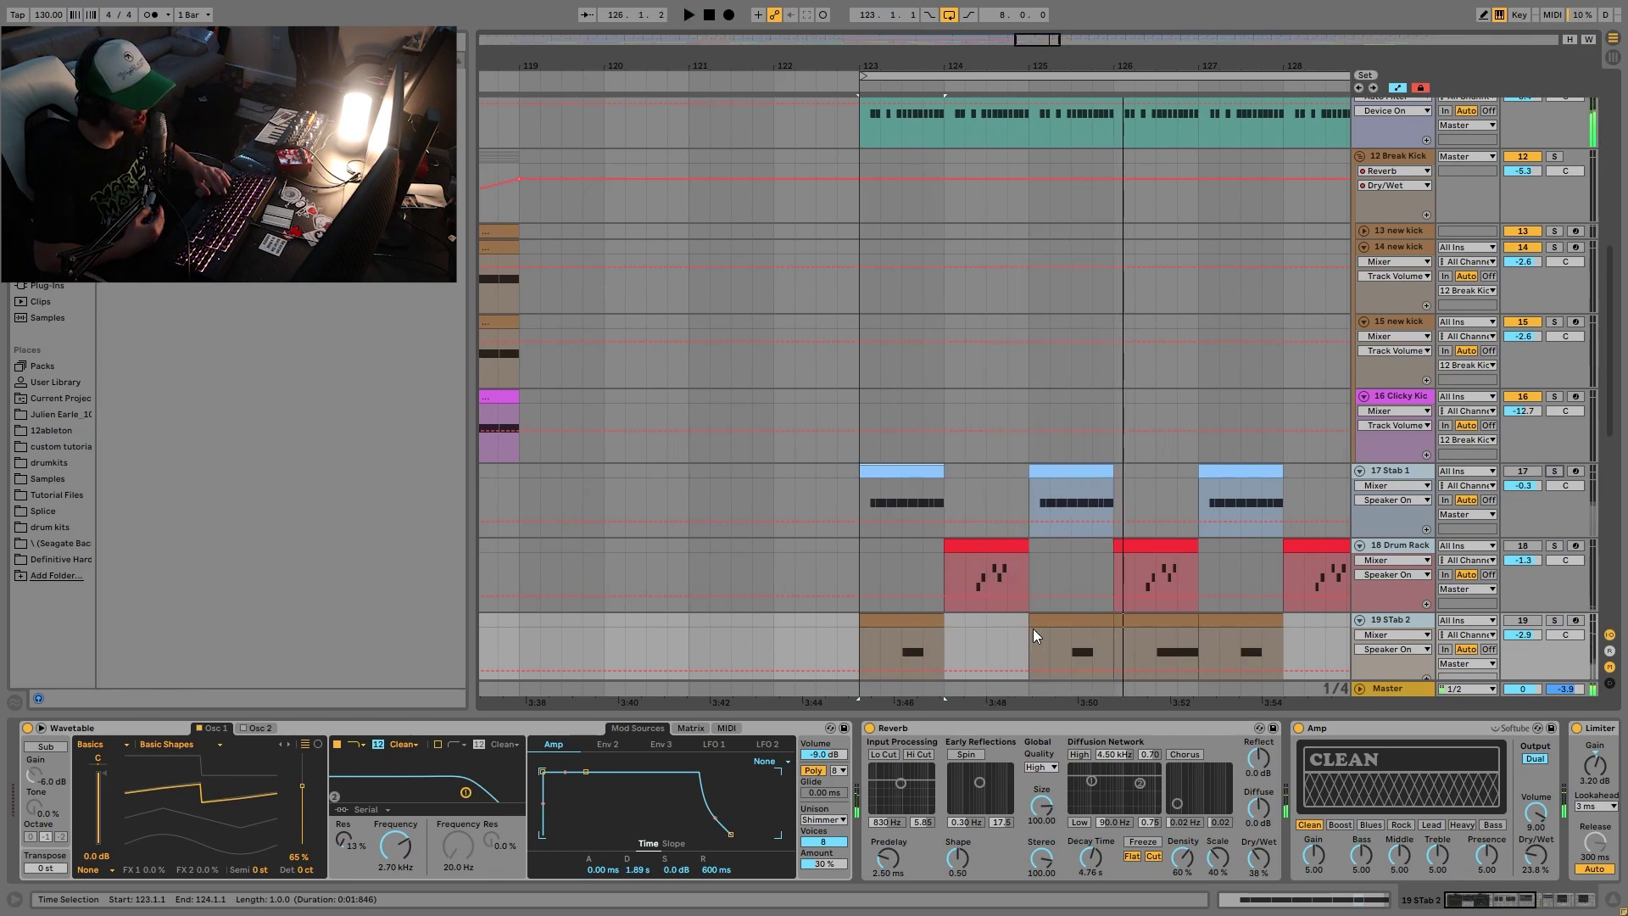
key(space)
key(space)
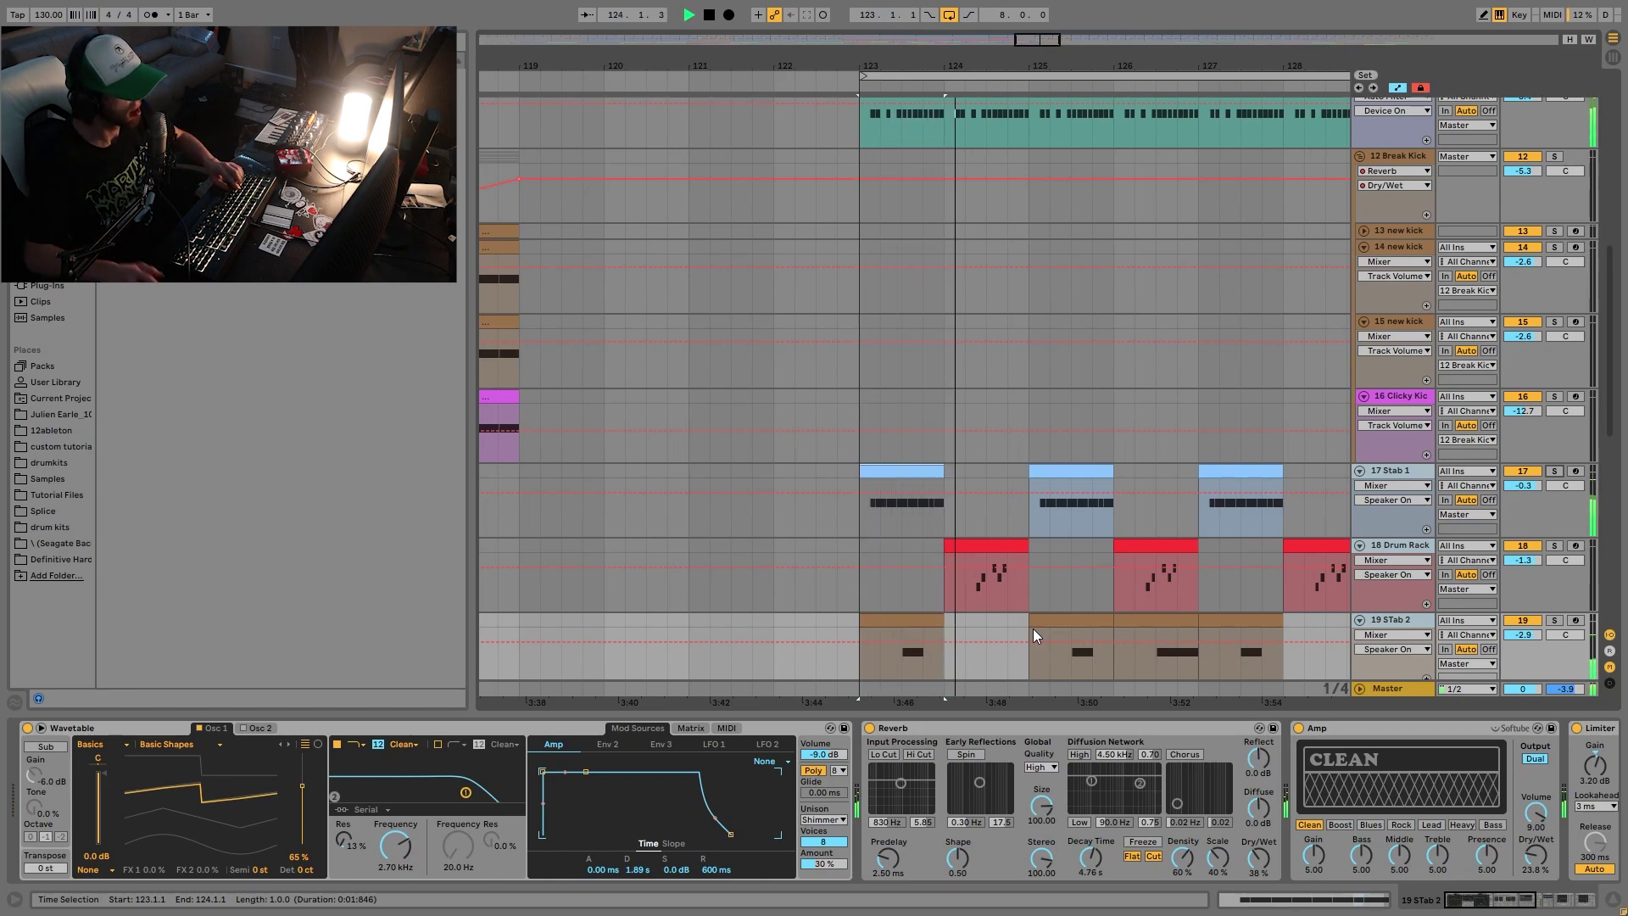
Show the Drum Rack and Stab 1 device chains, solo Stab 1 and play it from bar 123.
click(1387, 544)
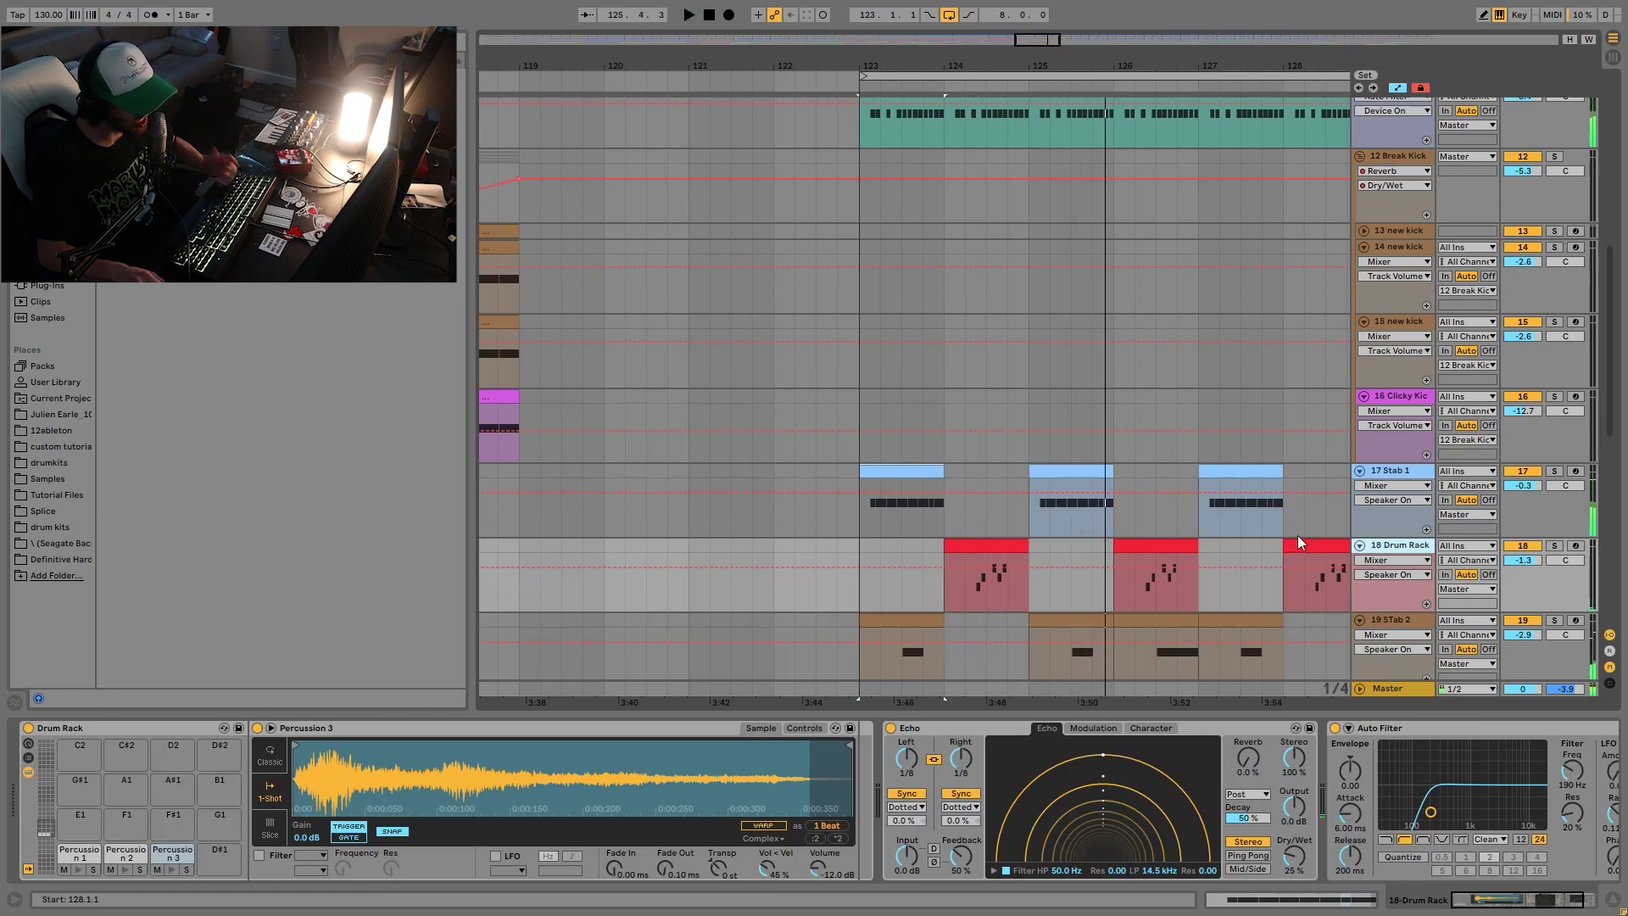
click(1408, 471)
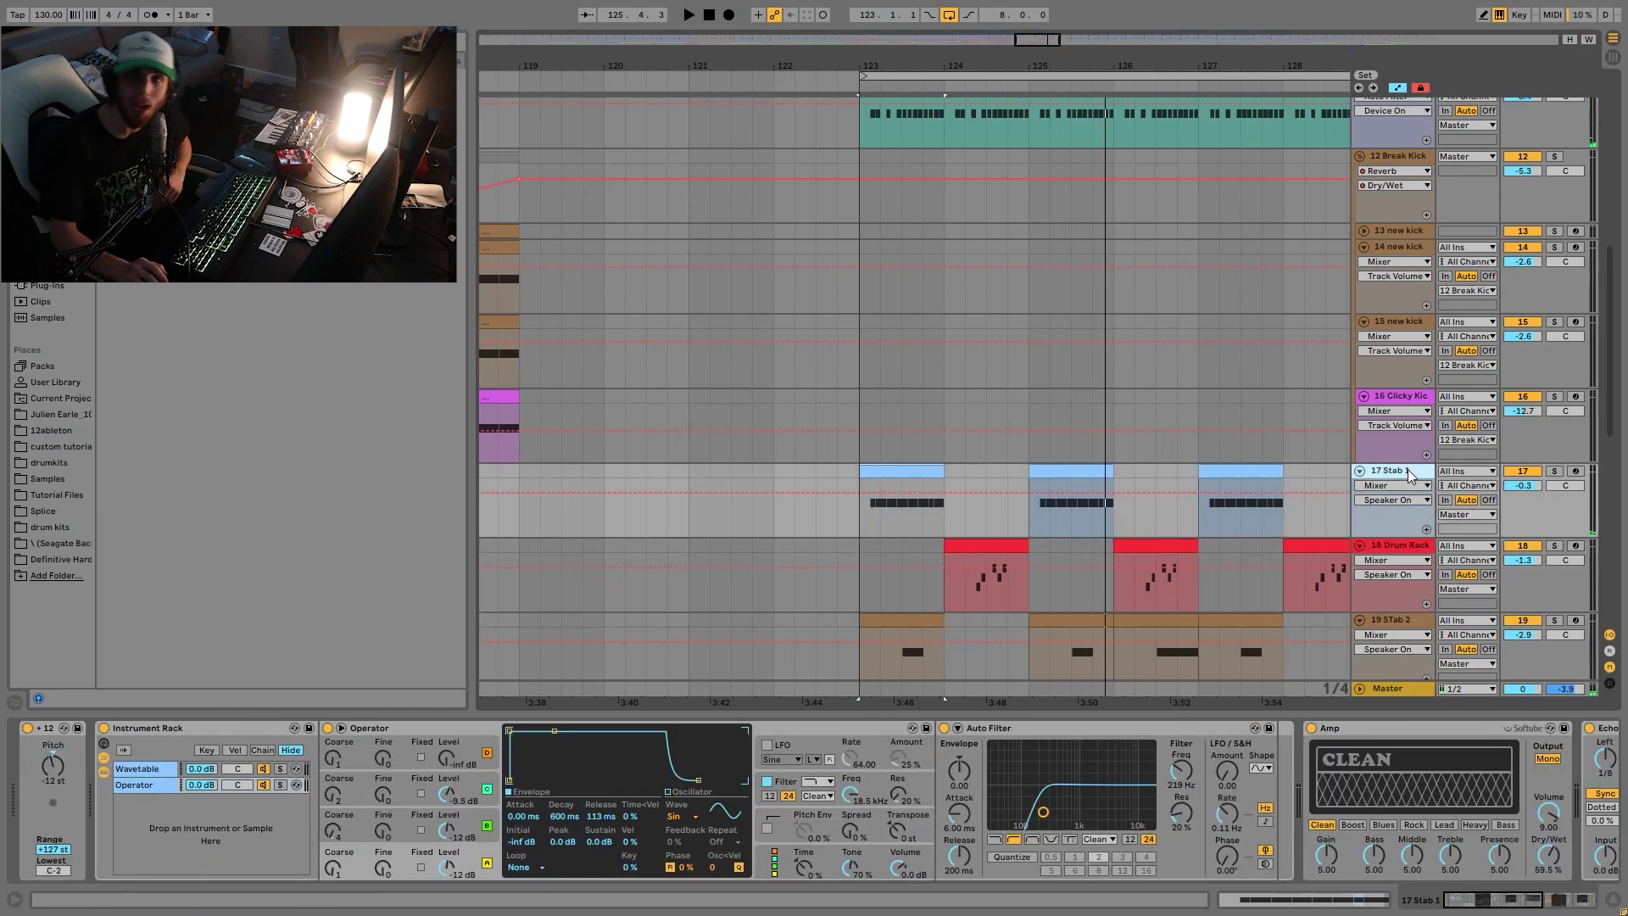
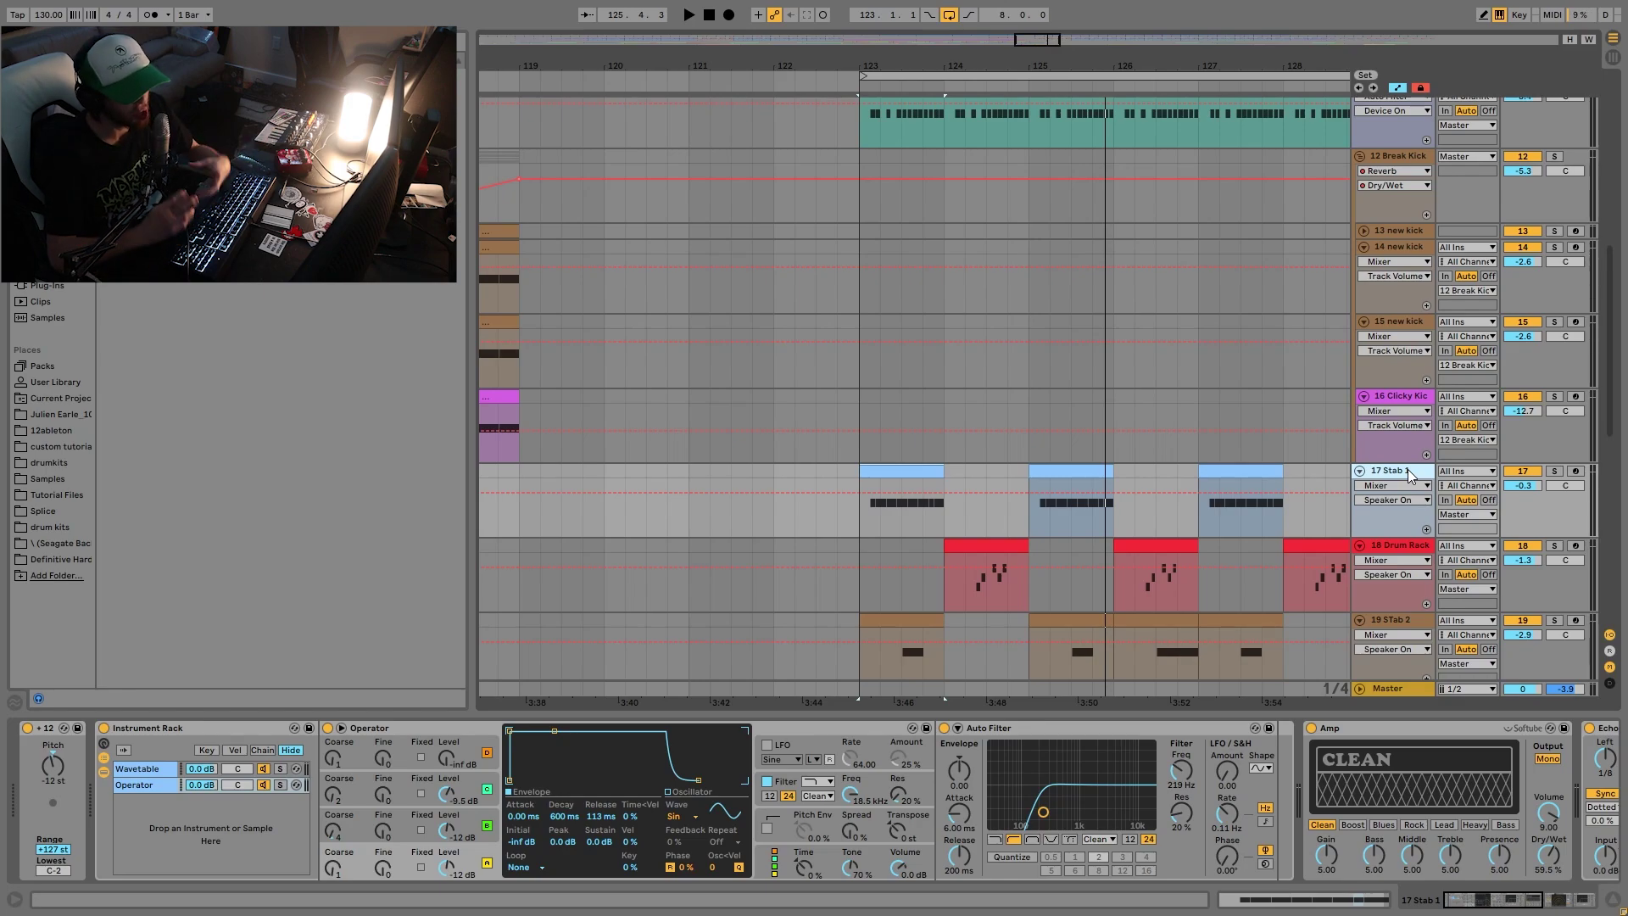
scroll(1360, 350, down, 2)
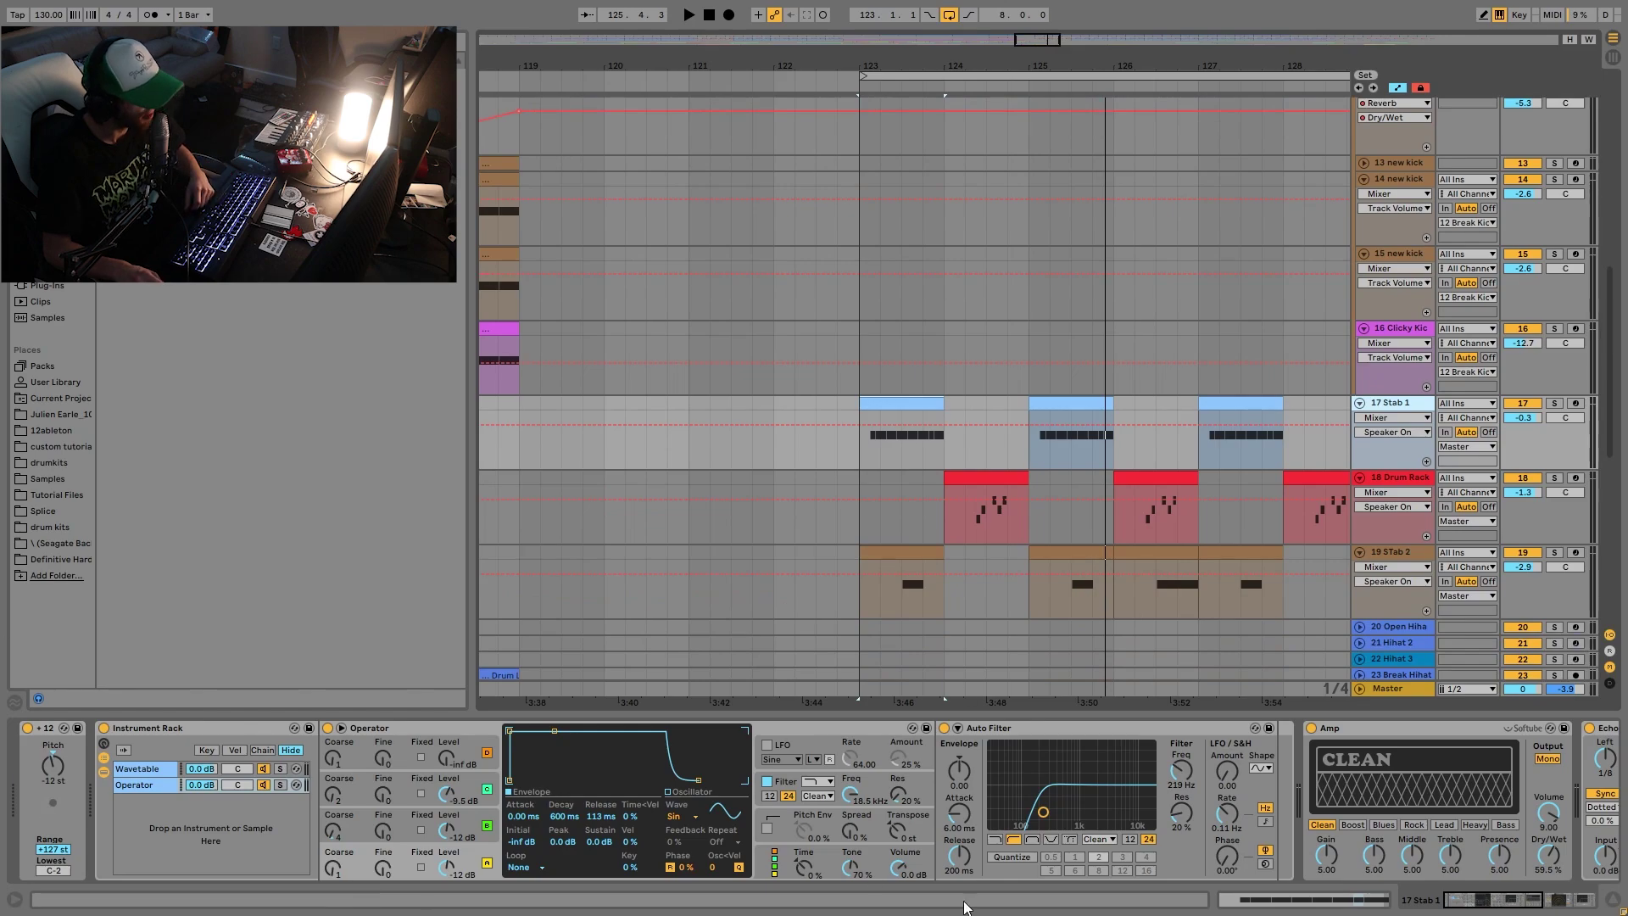
click(1555, 403)
key(space)
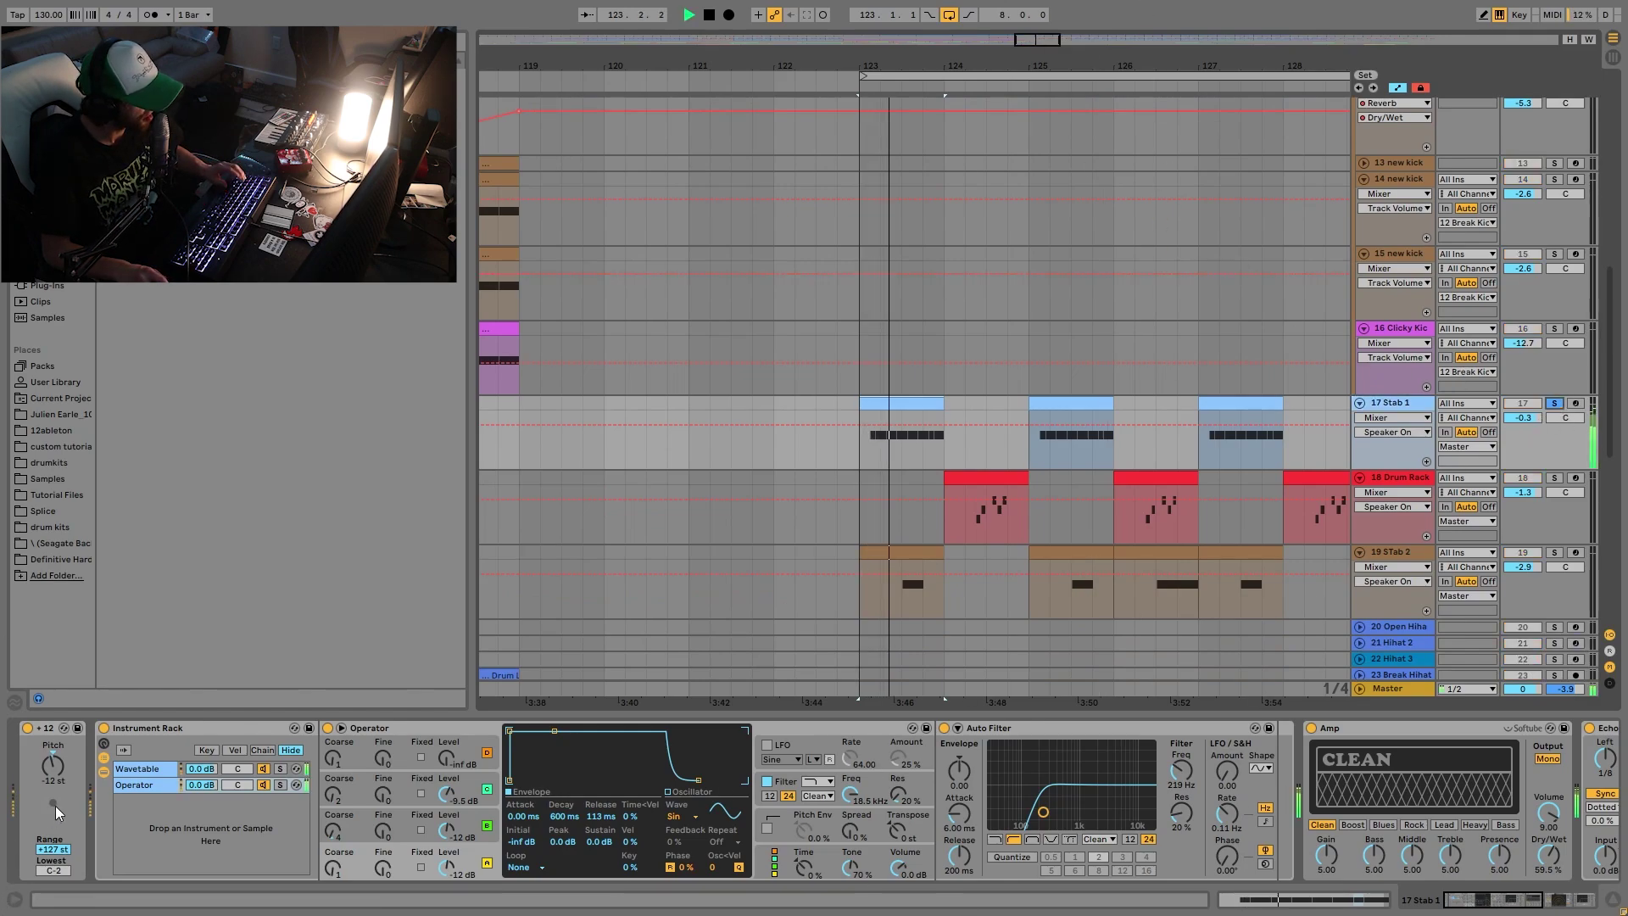
Solo the Wavetable chain in Stab 1's Instrument Rack, play it and show its second oscillator.
click(145, 769)
key(space)
click(280, 768)
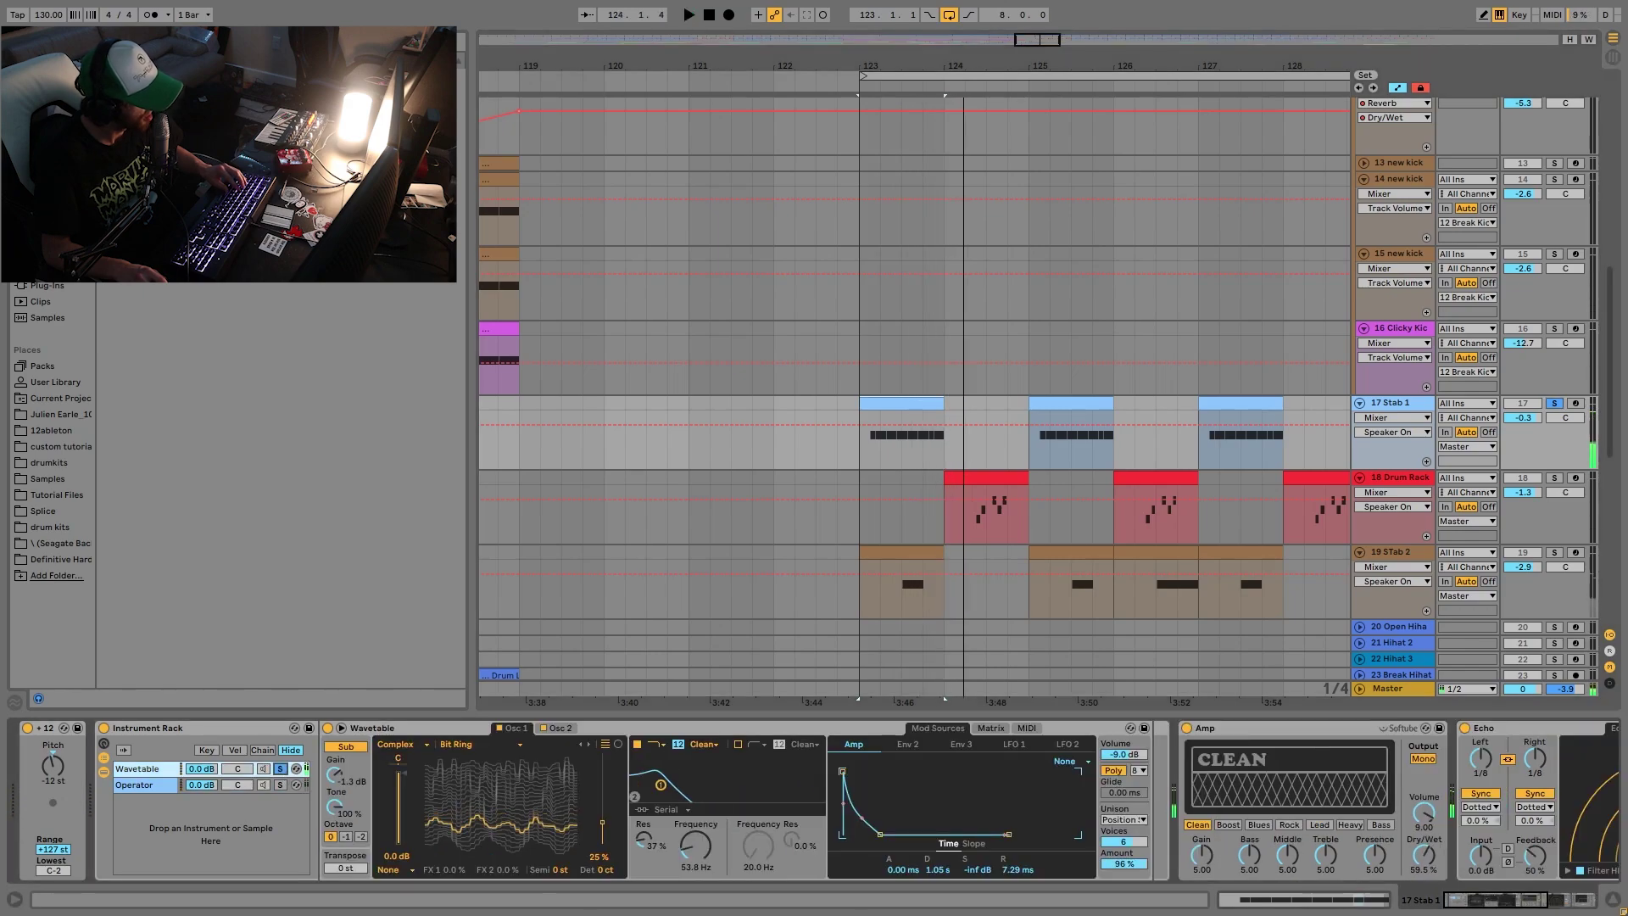
key(space)
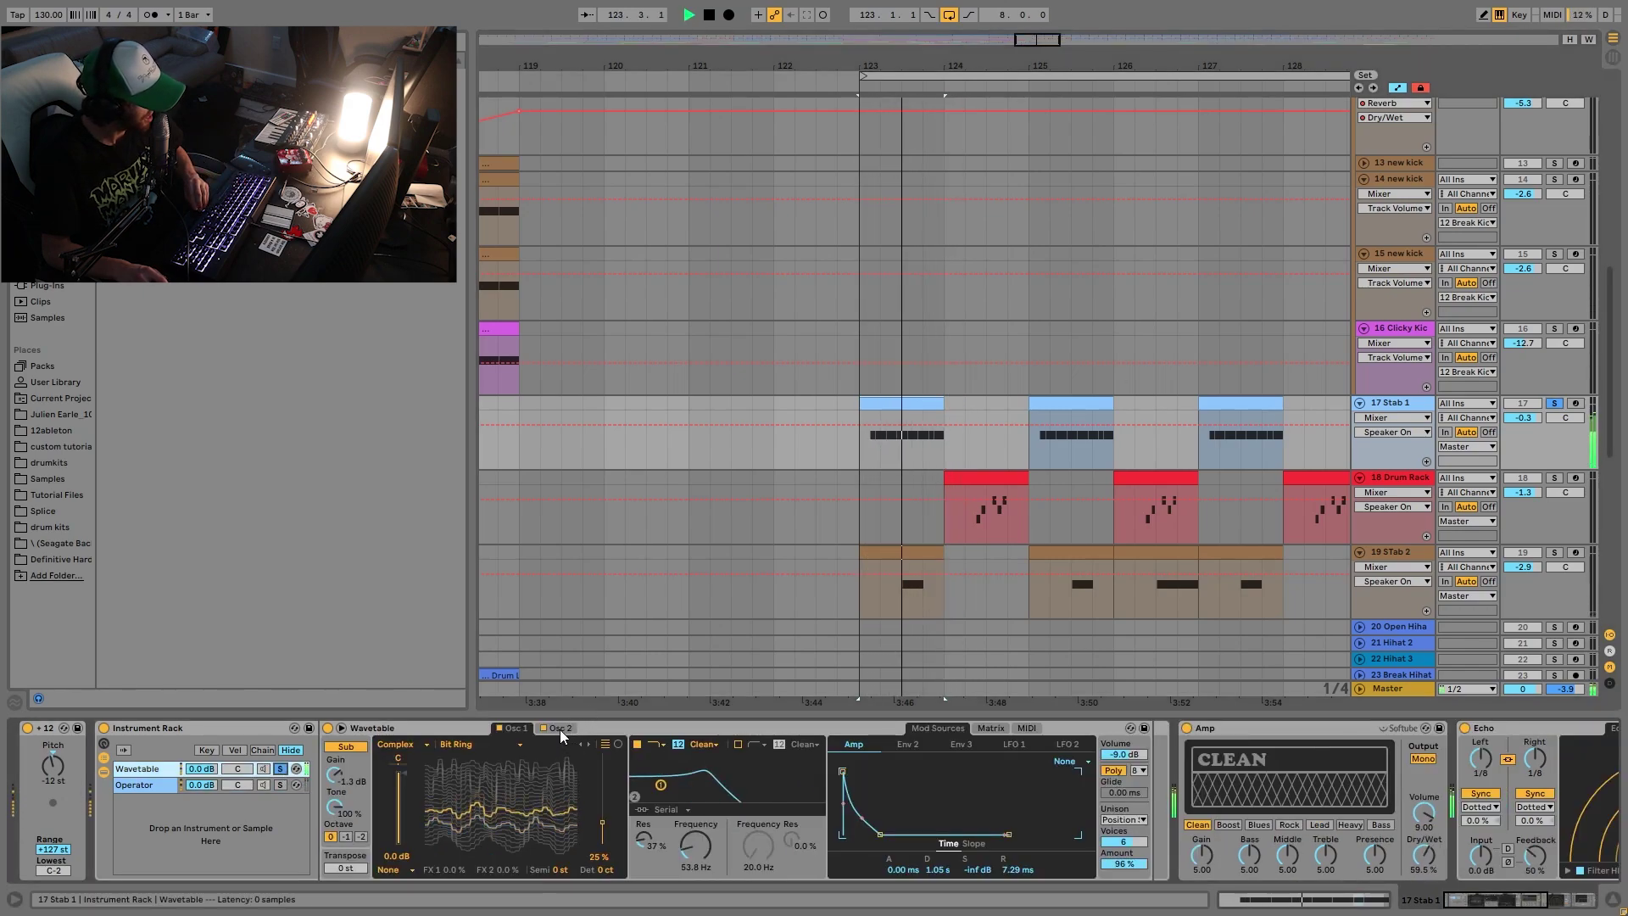
click(559, 729)
key(space)
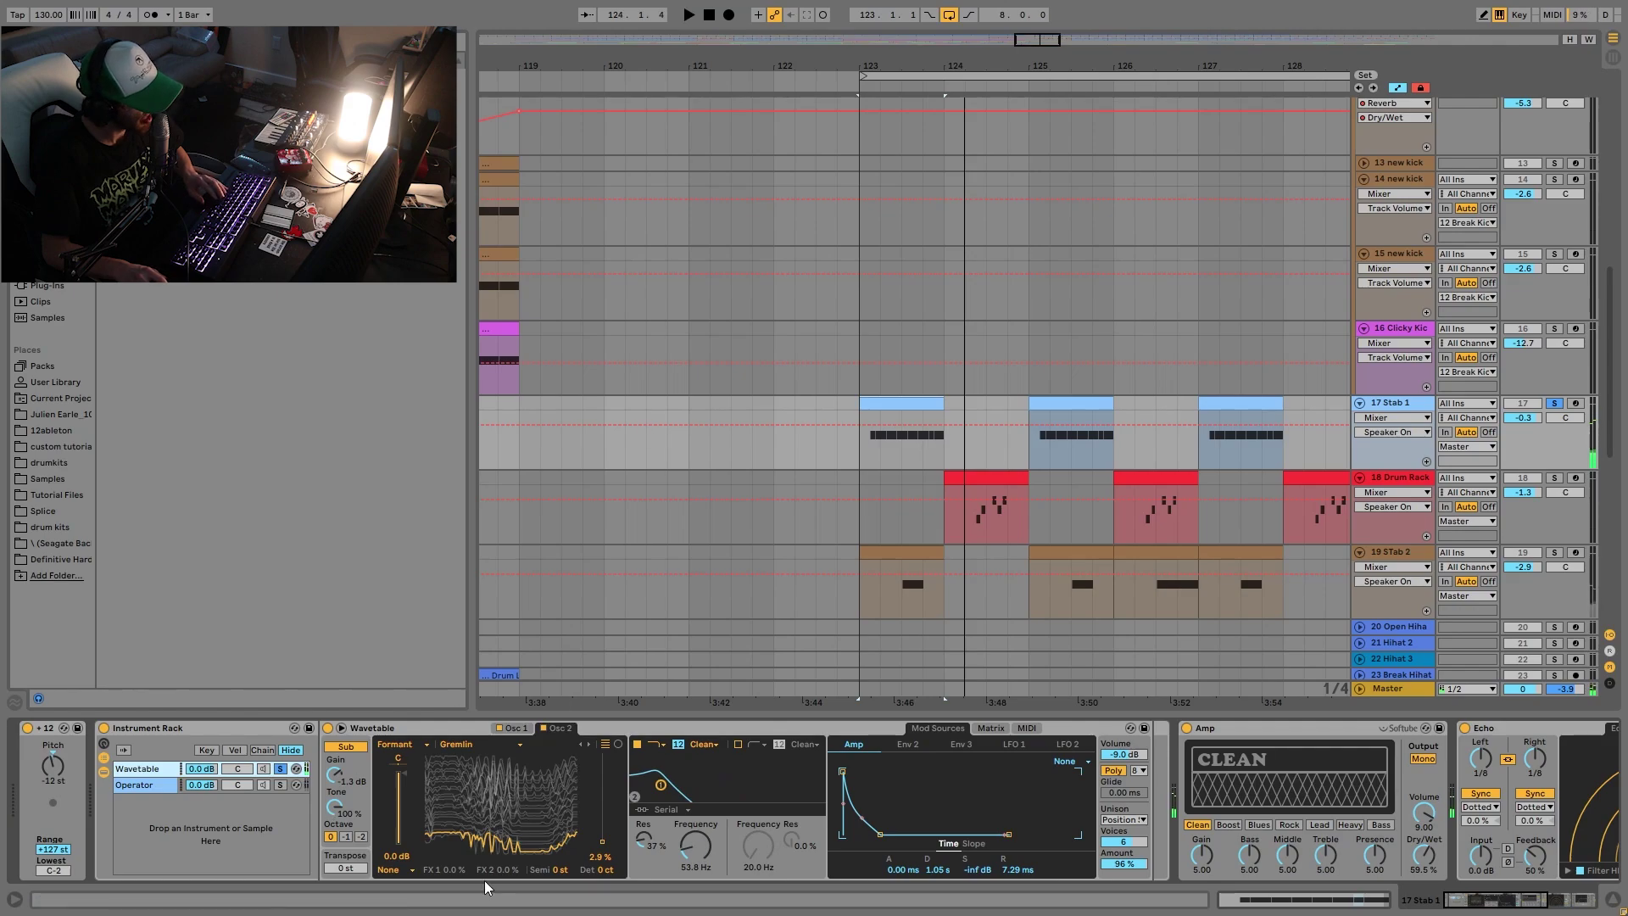
Replay the Wavetable chain, solo the Operator chain in its place and play it from bar 123.
scroll(1365, 323, up, 2)
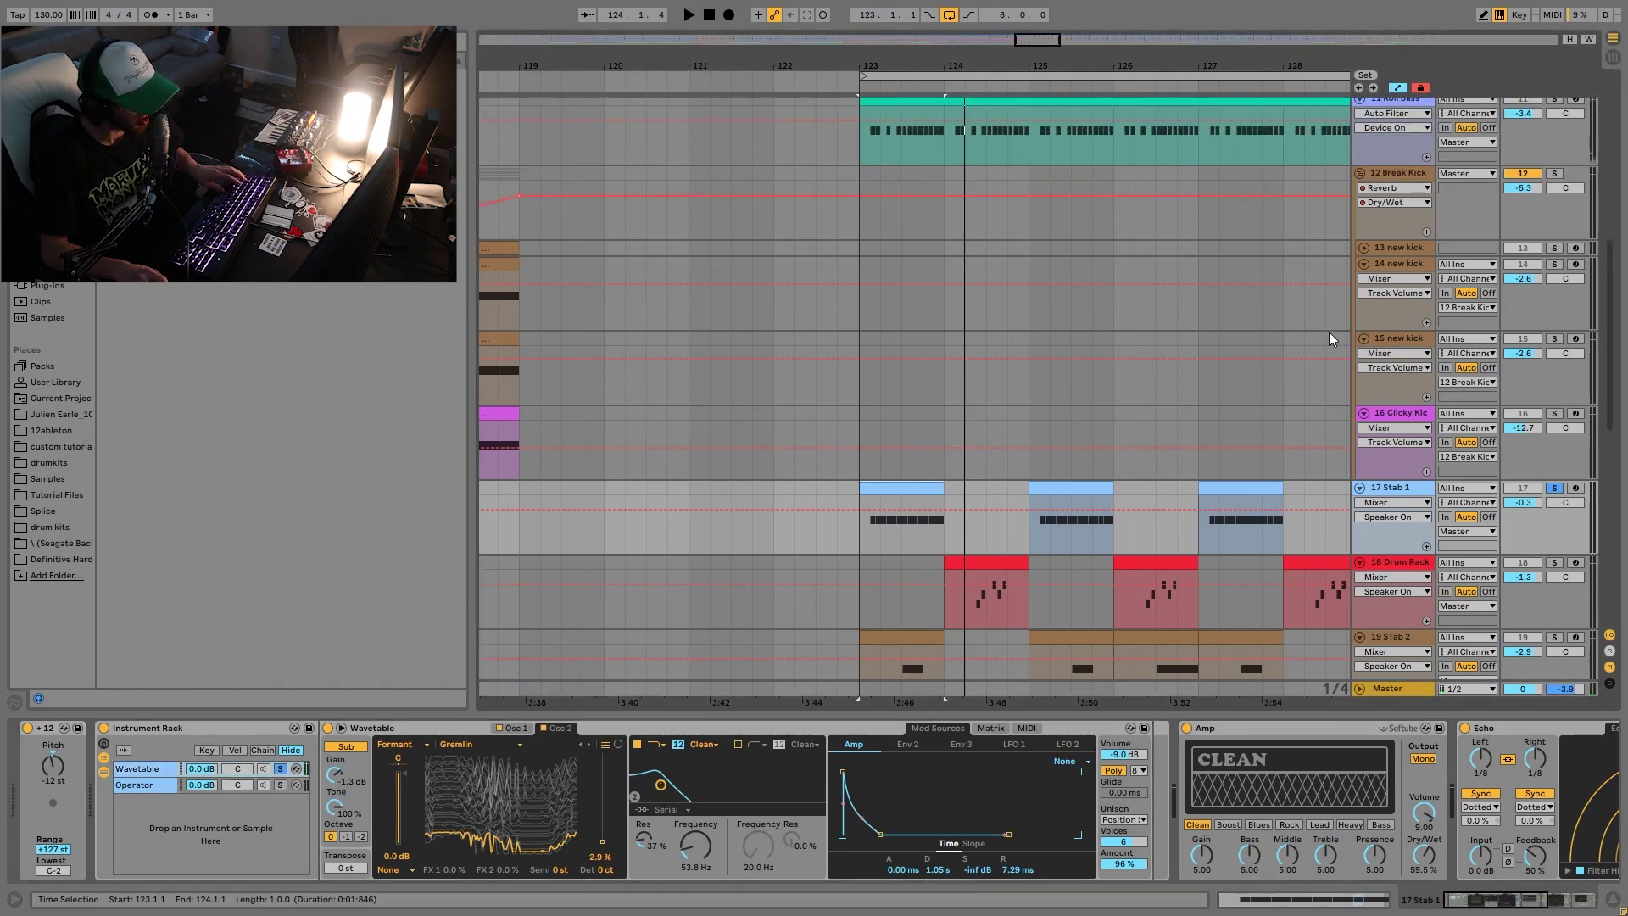
scroll(1292, 613, down, 1)
key(space)
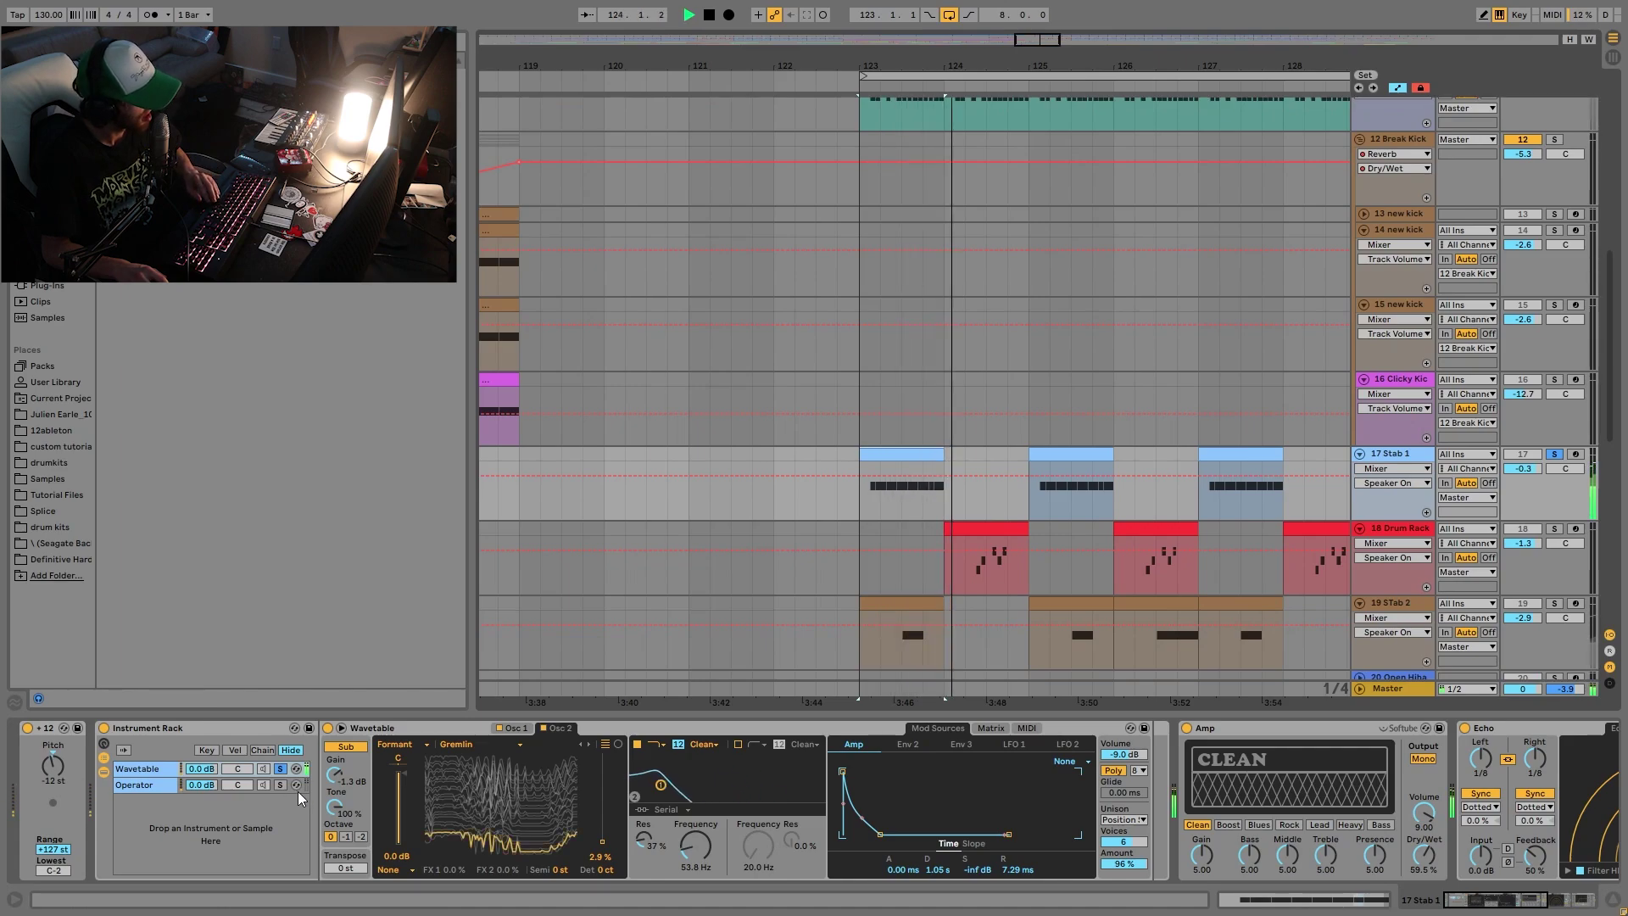
key(space)
click(273, 782)
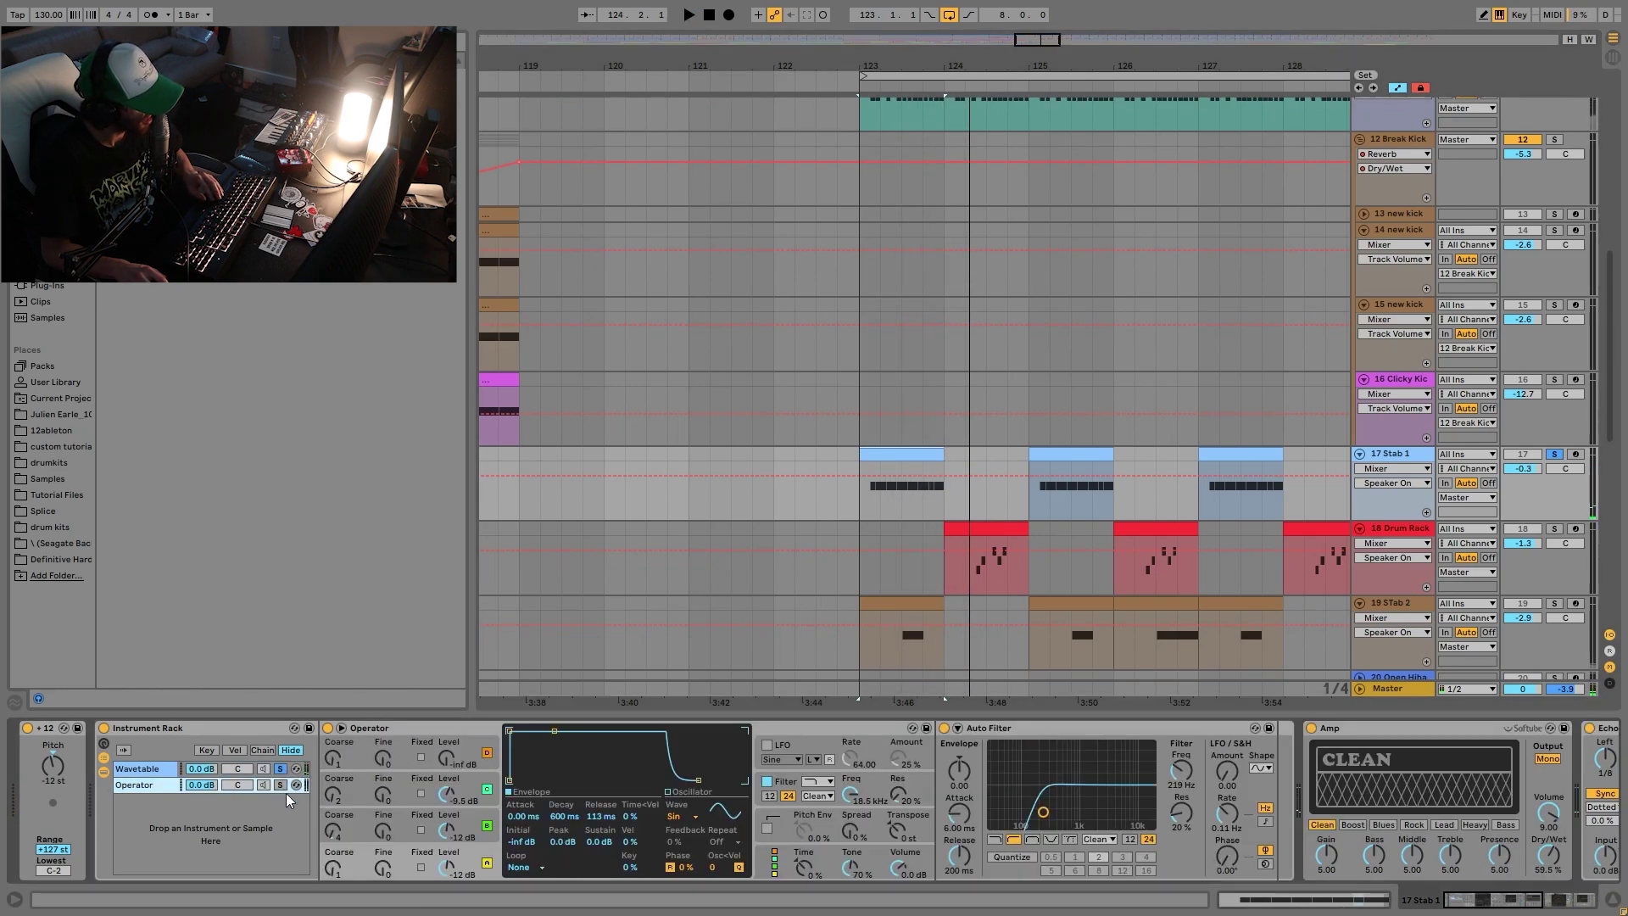
key(space)
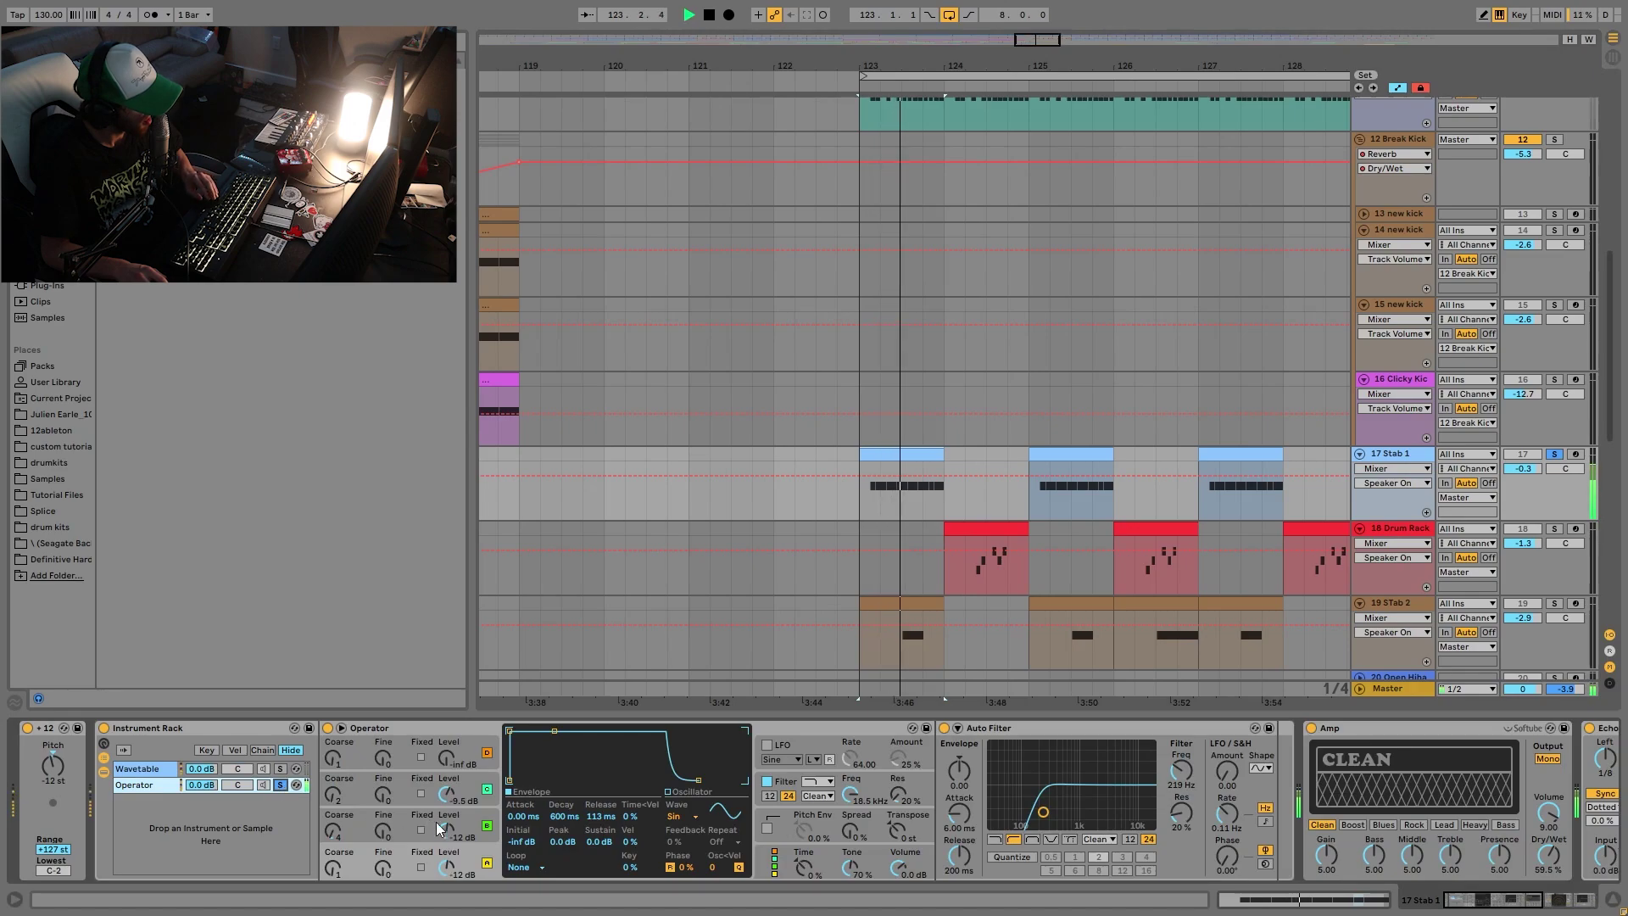
Inspect the oscillator and filter envelopes in Stab 1's Operator while playing the soloed chain from bar 123.
click(469, 836)
click(472, 798)
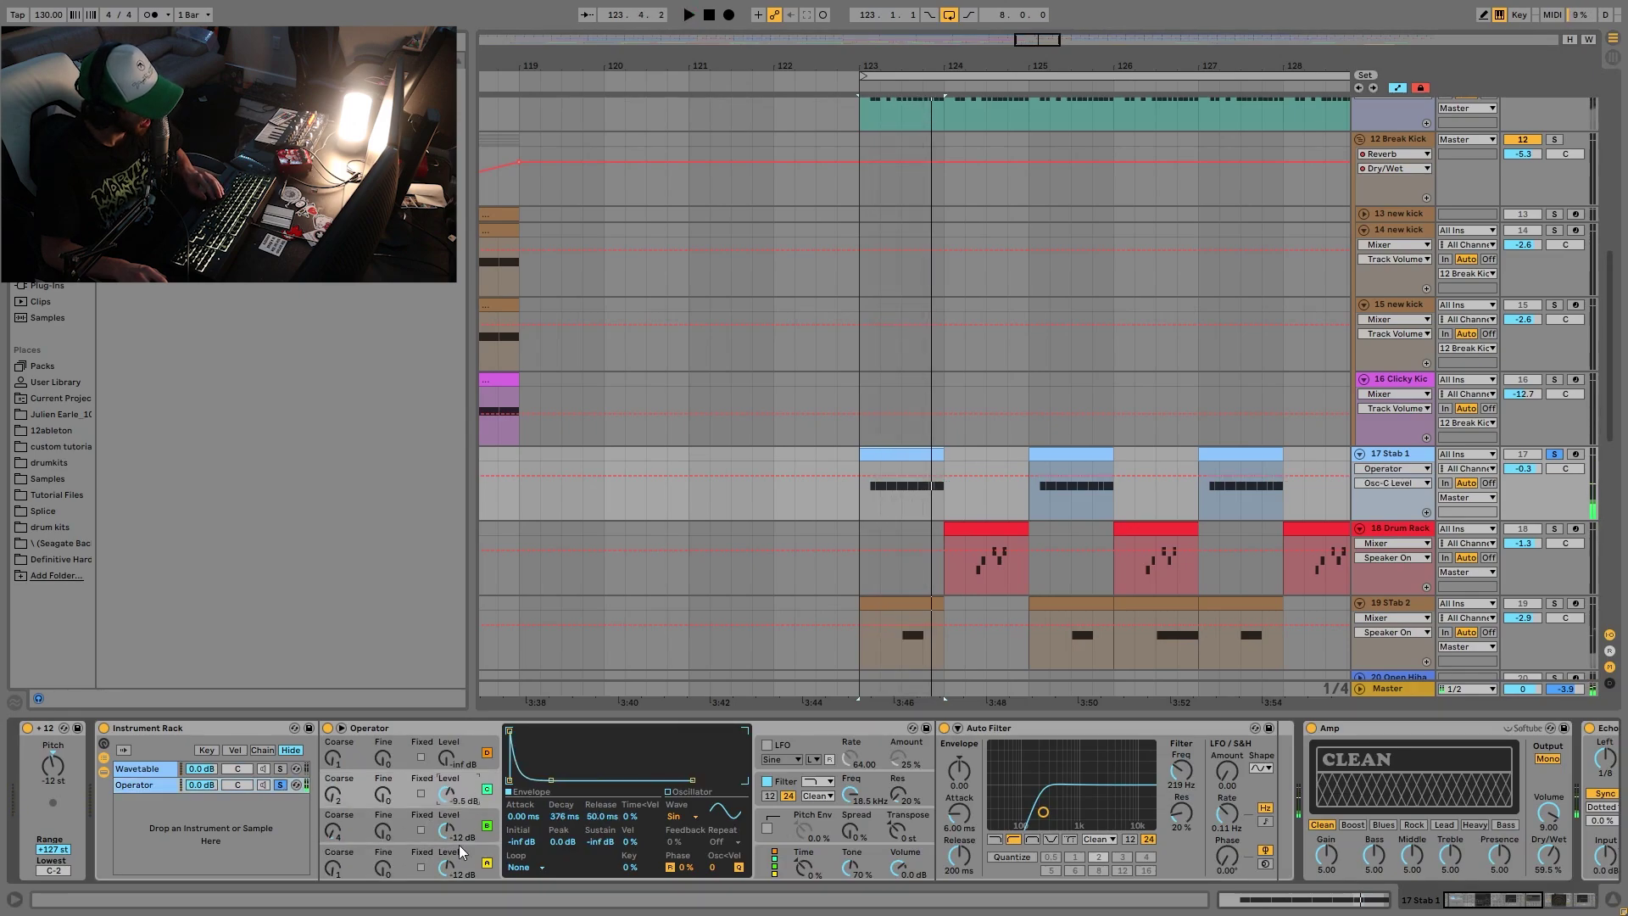
key(space)
click(793, 784)
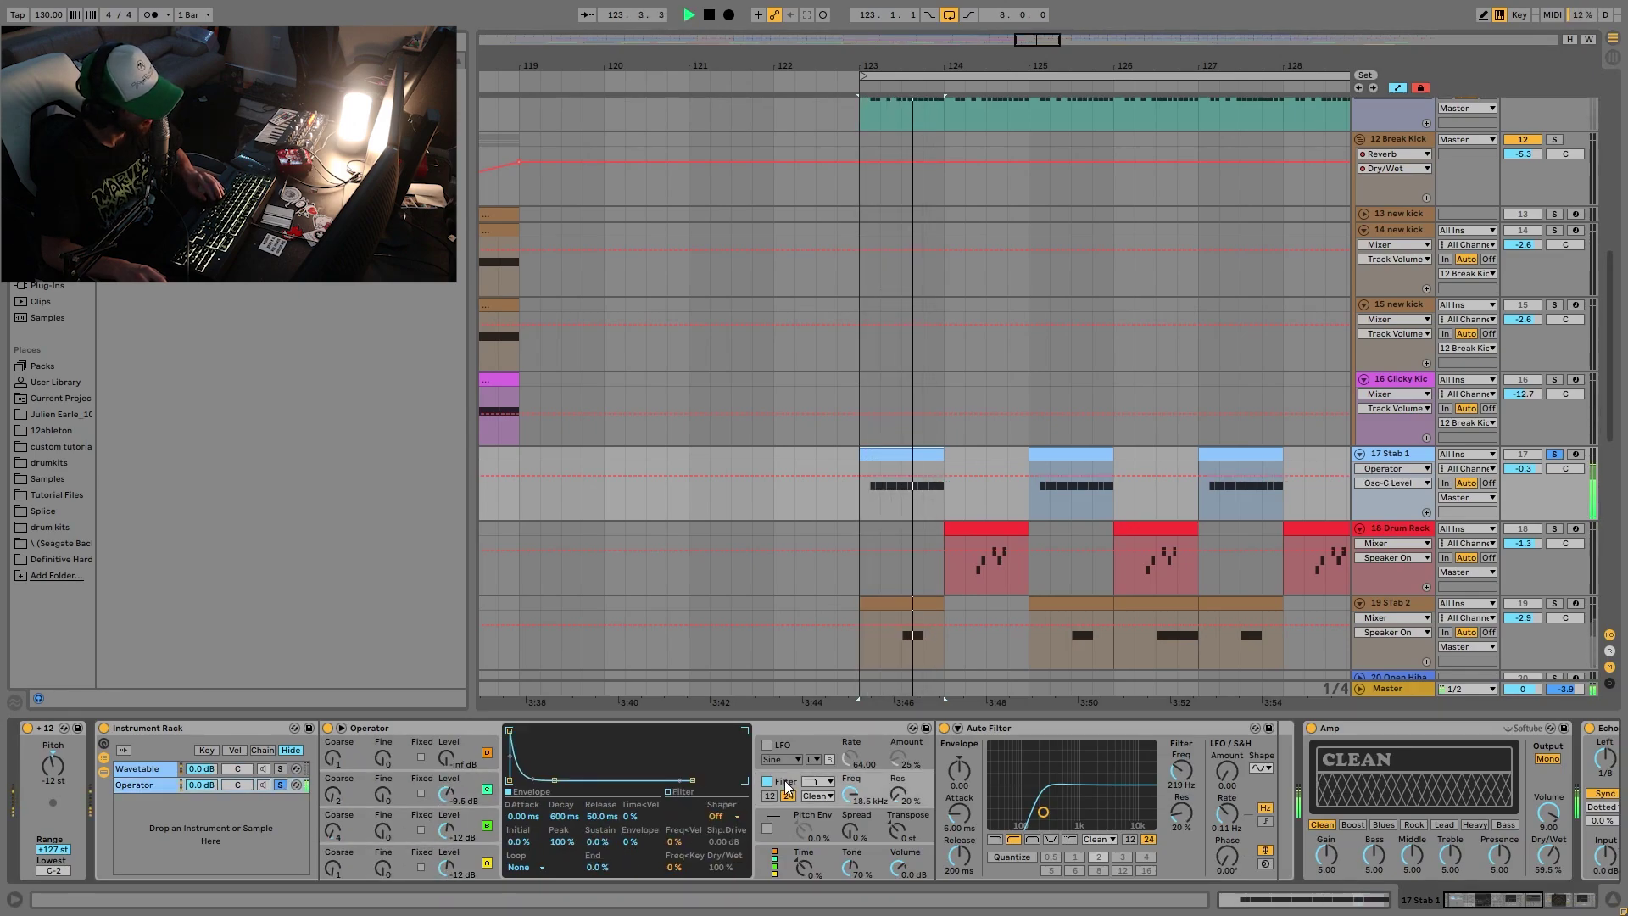
key(space)
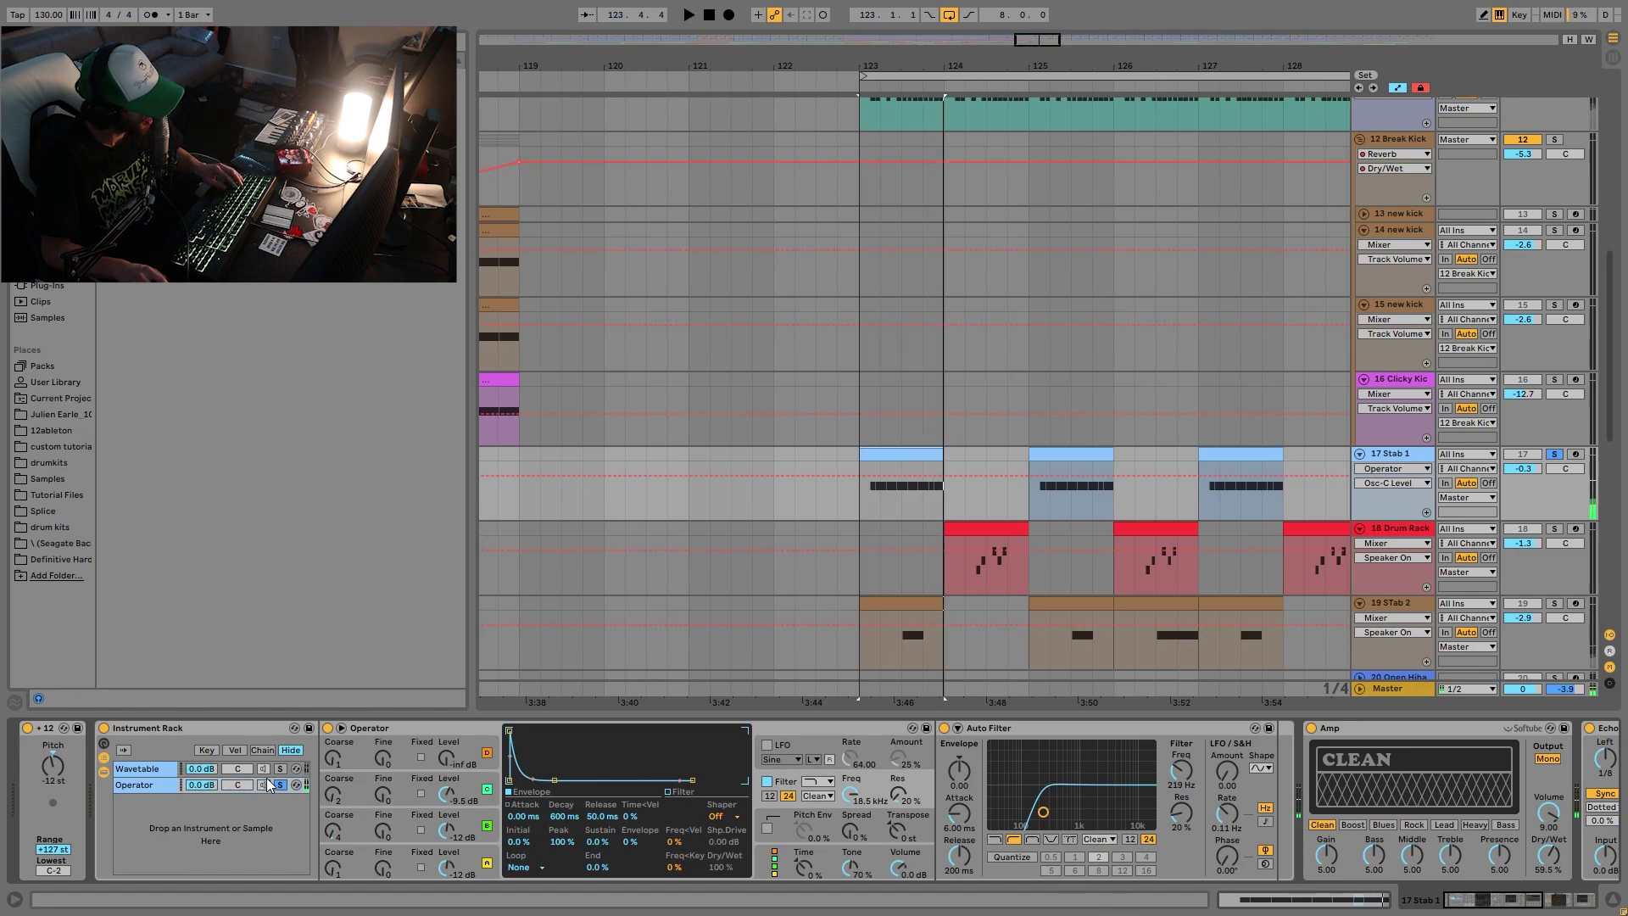
Show Stab 1's effects after the Instrument Rack: Auto Filter, Amp, Echo and the final Auto Filter.
scroll(1295, 836, right, 5)
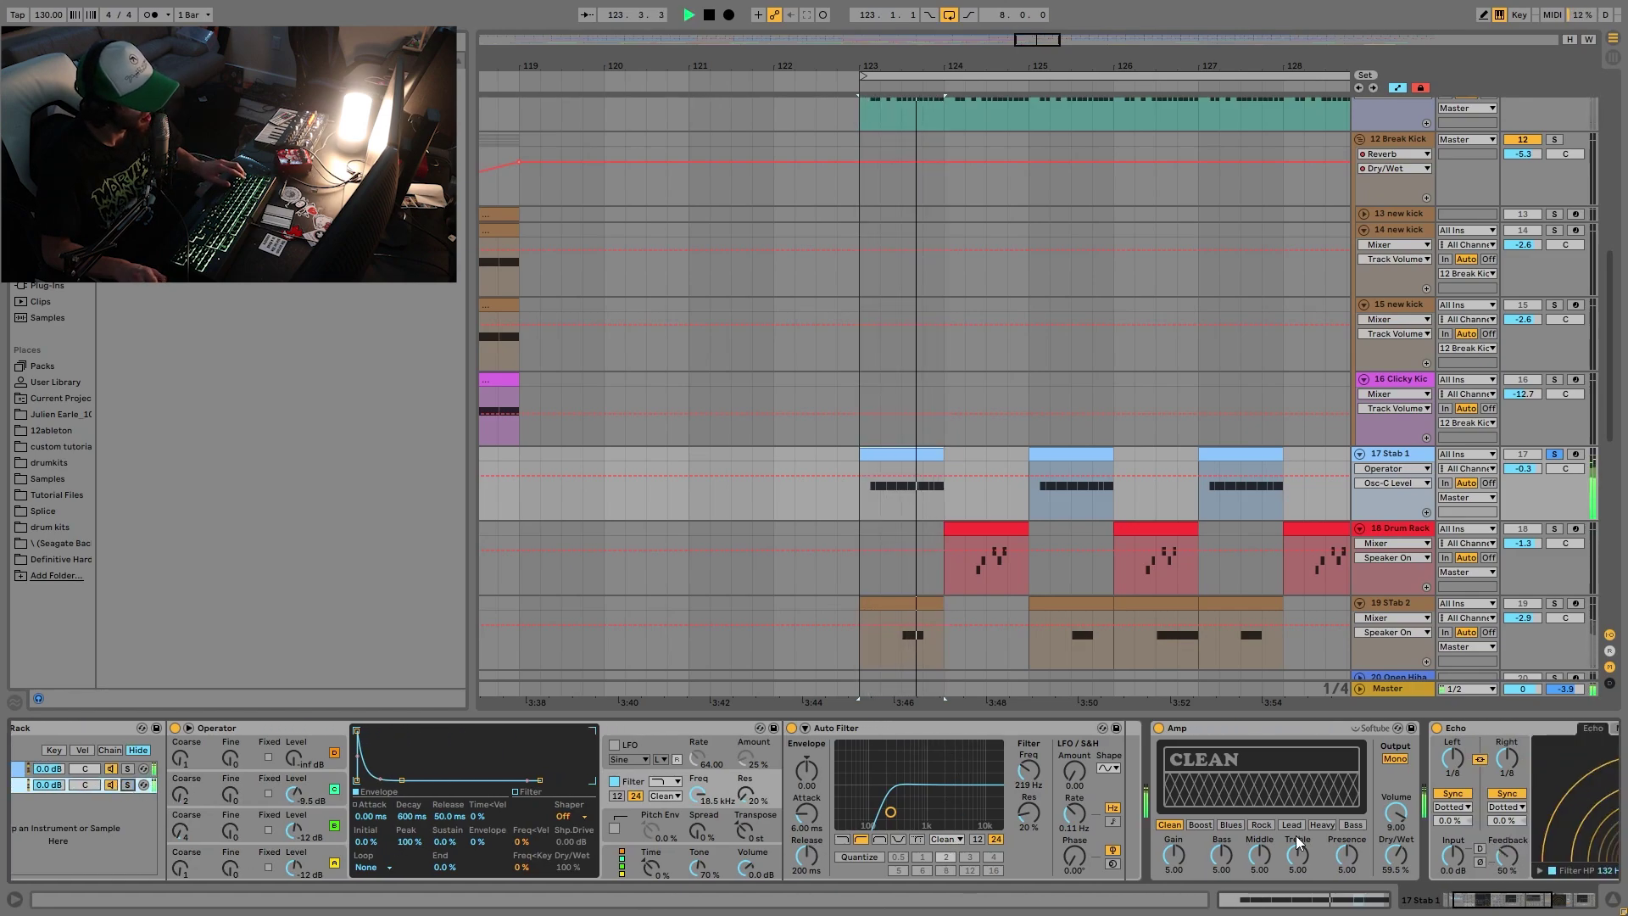
scroll(1314, 829, right, 5)
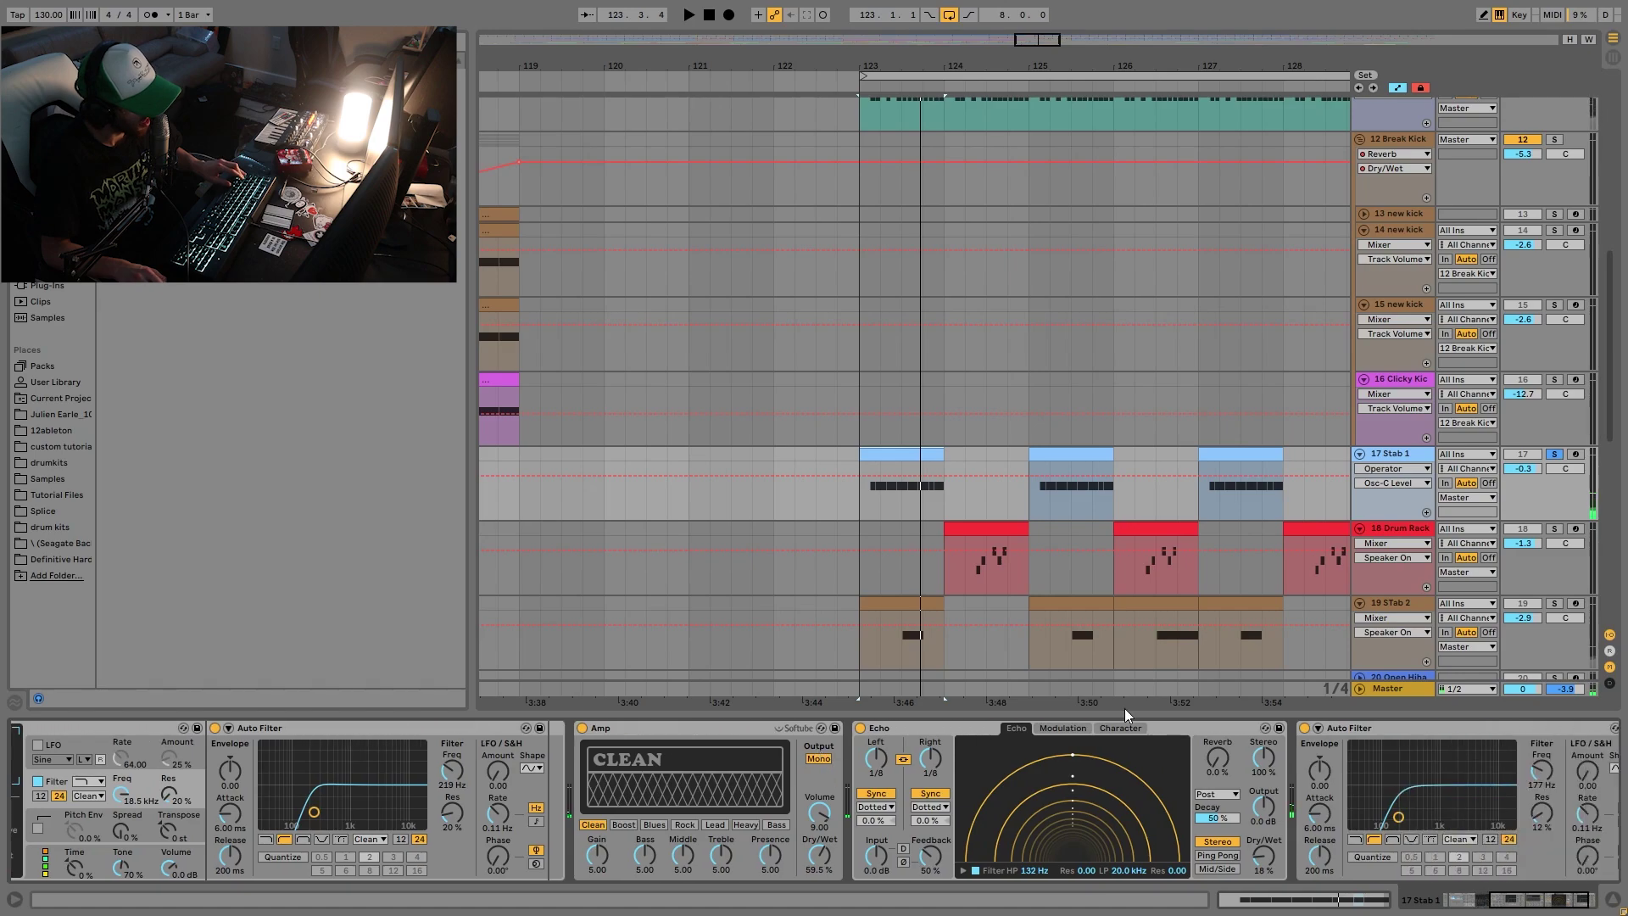
scroll(1113, 745, right, 1)
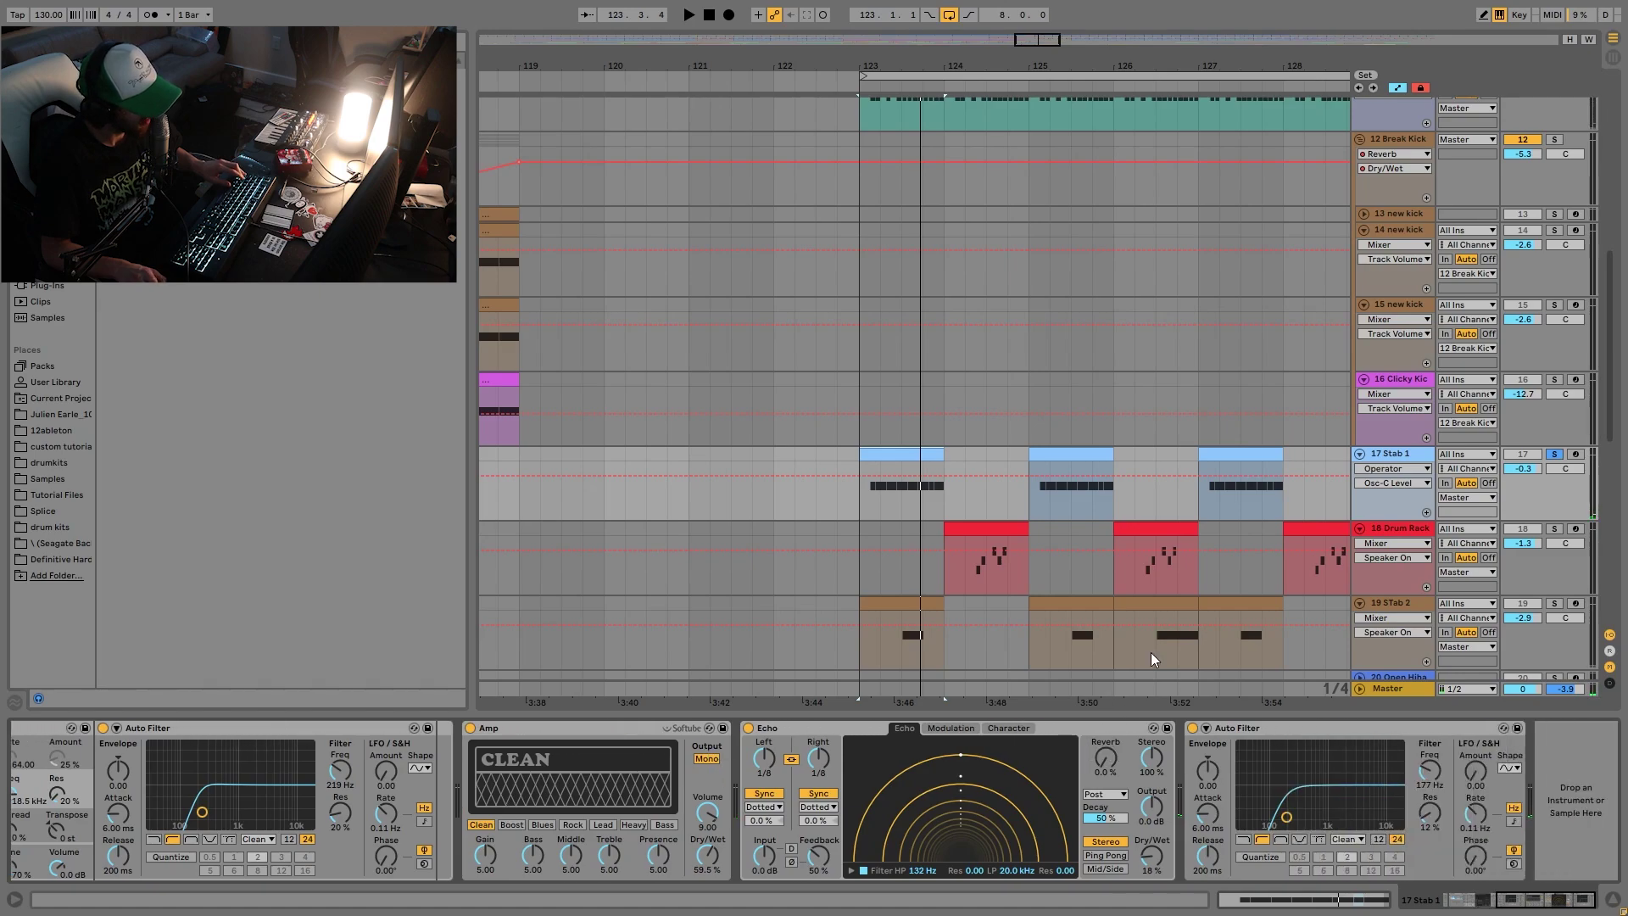
Solo the Drum Rack track, show its device chain and play it from its first clip after bar 124.
click(1555, 527)
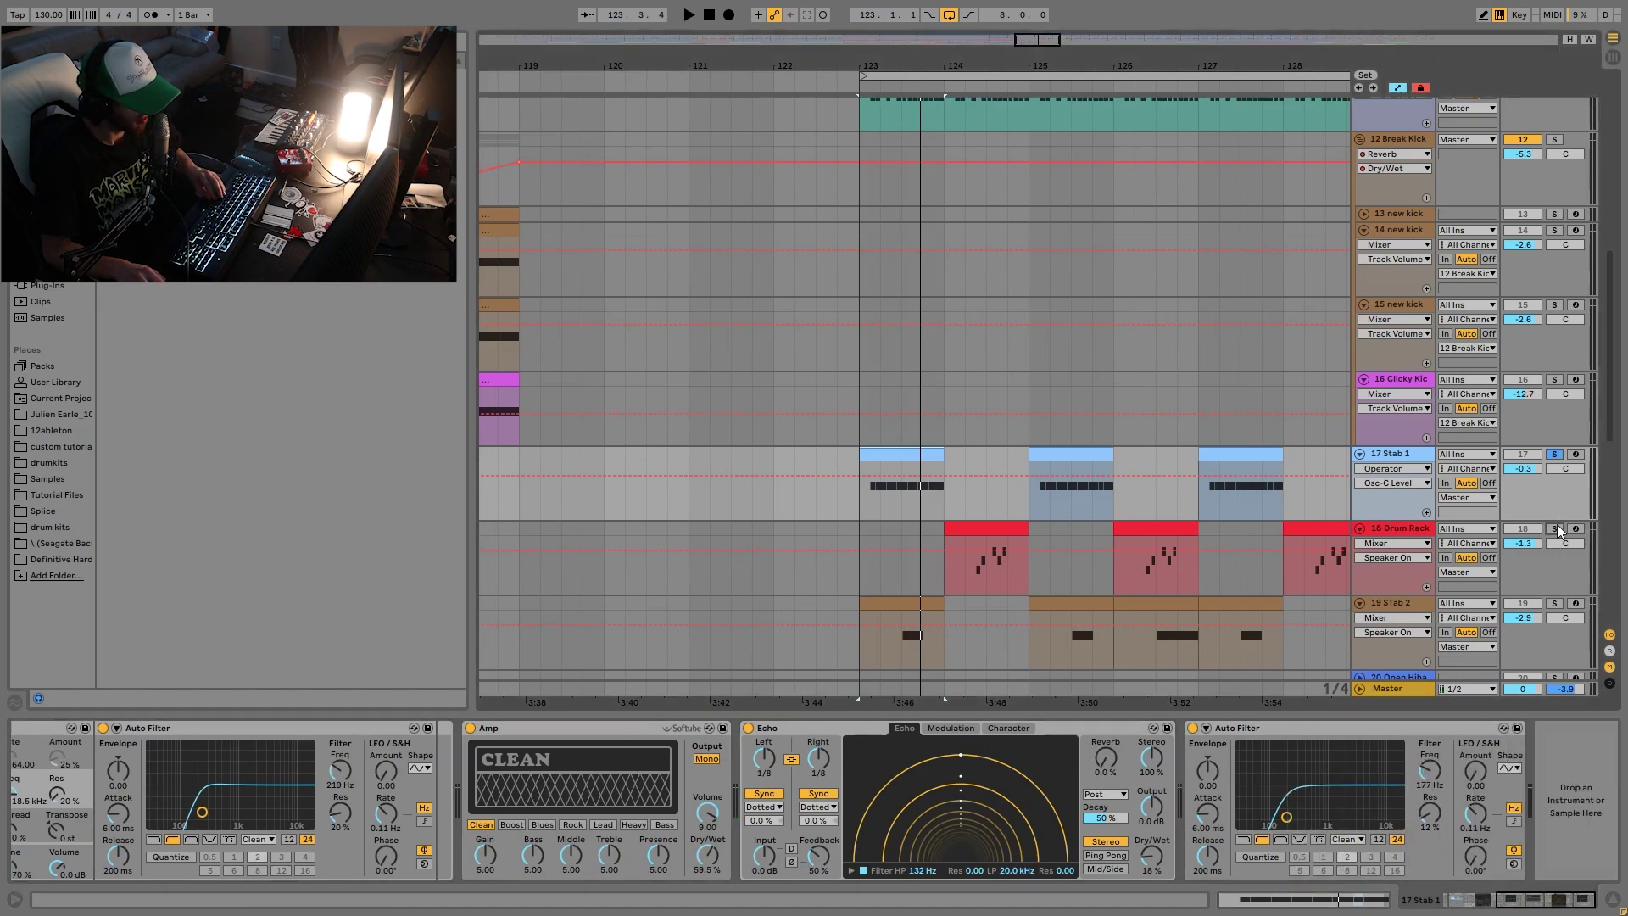
click(960, 582)
key(space)
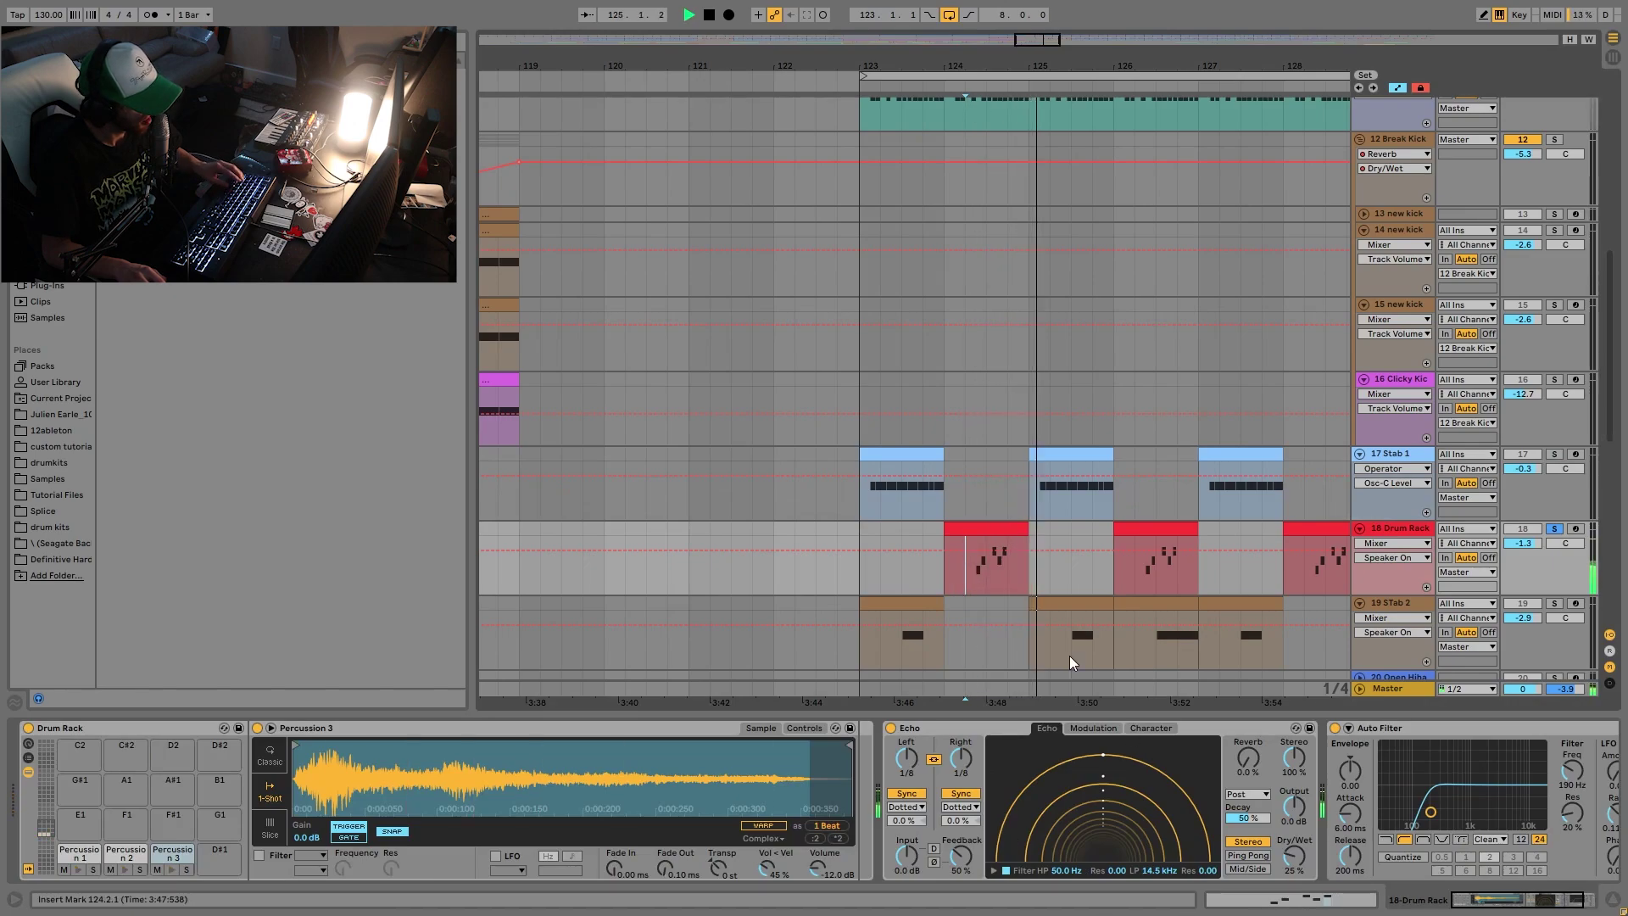
key(space)
Solo Stab 2, play it from 123.3 and show the Filter 1 frequency in its Wavetable.
scroll(1533, 552, down, 2)
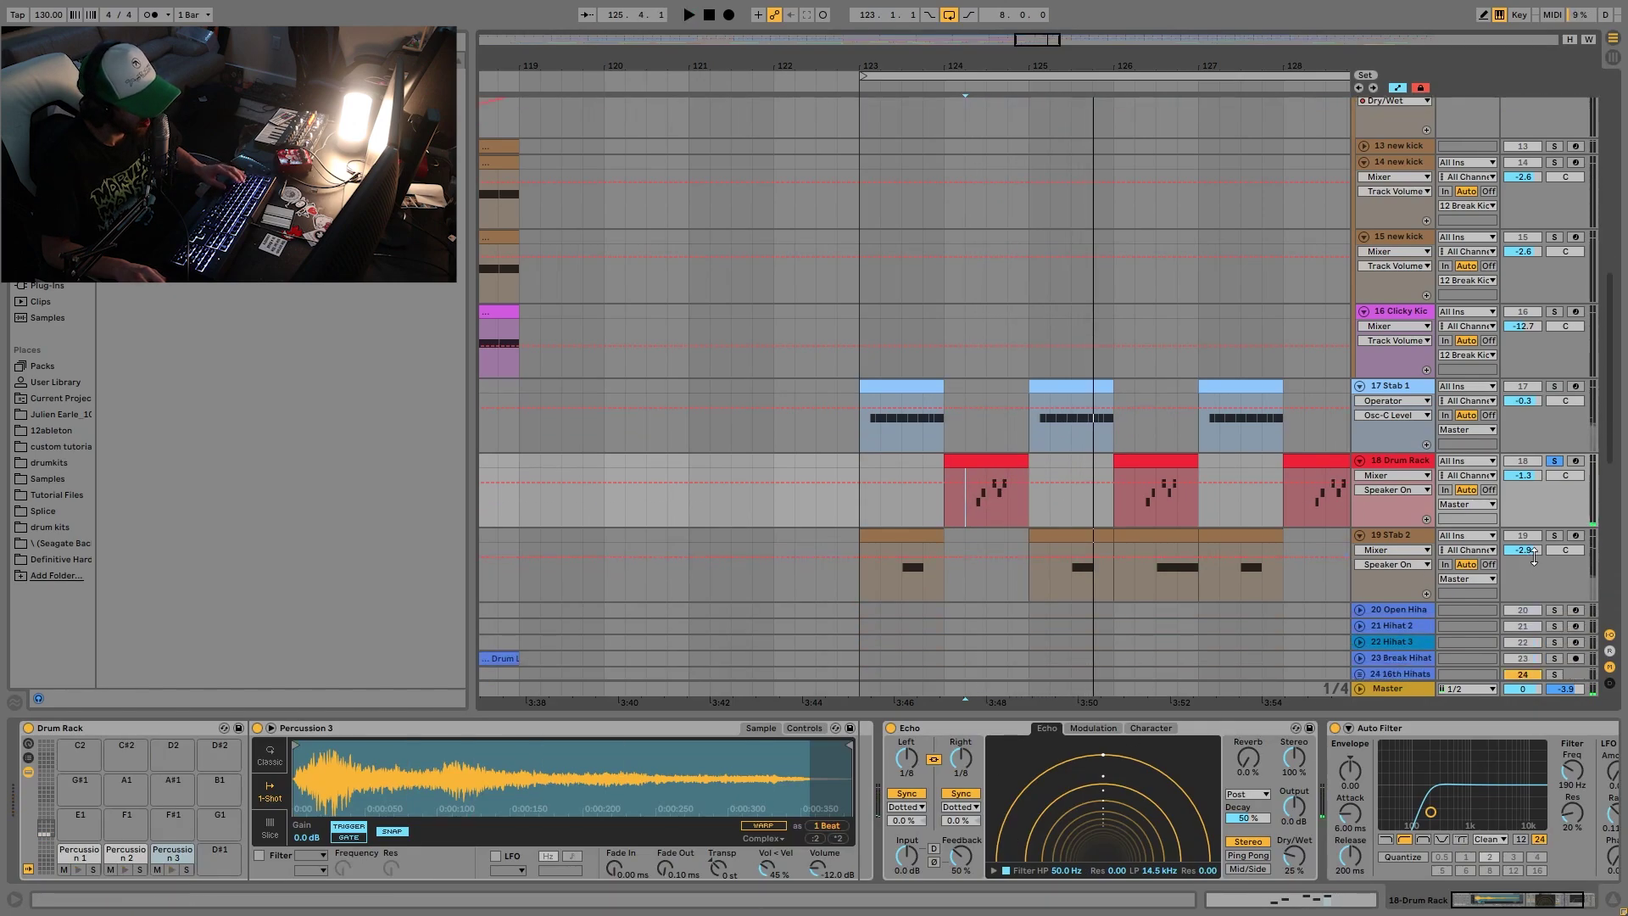
click(1555, 536)
click(906, 581)
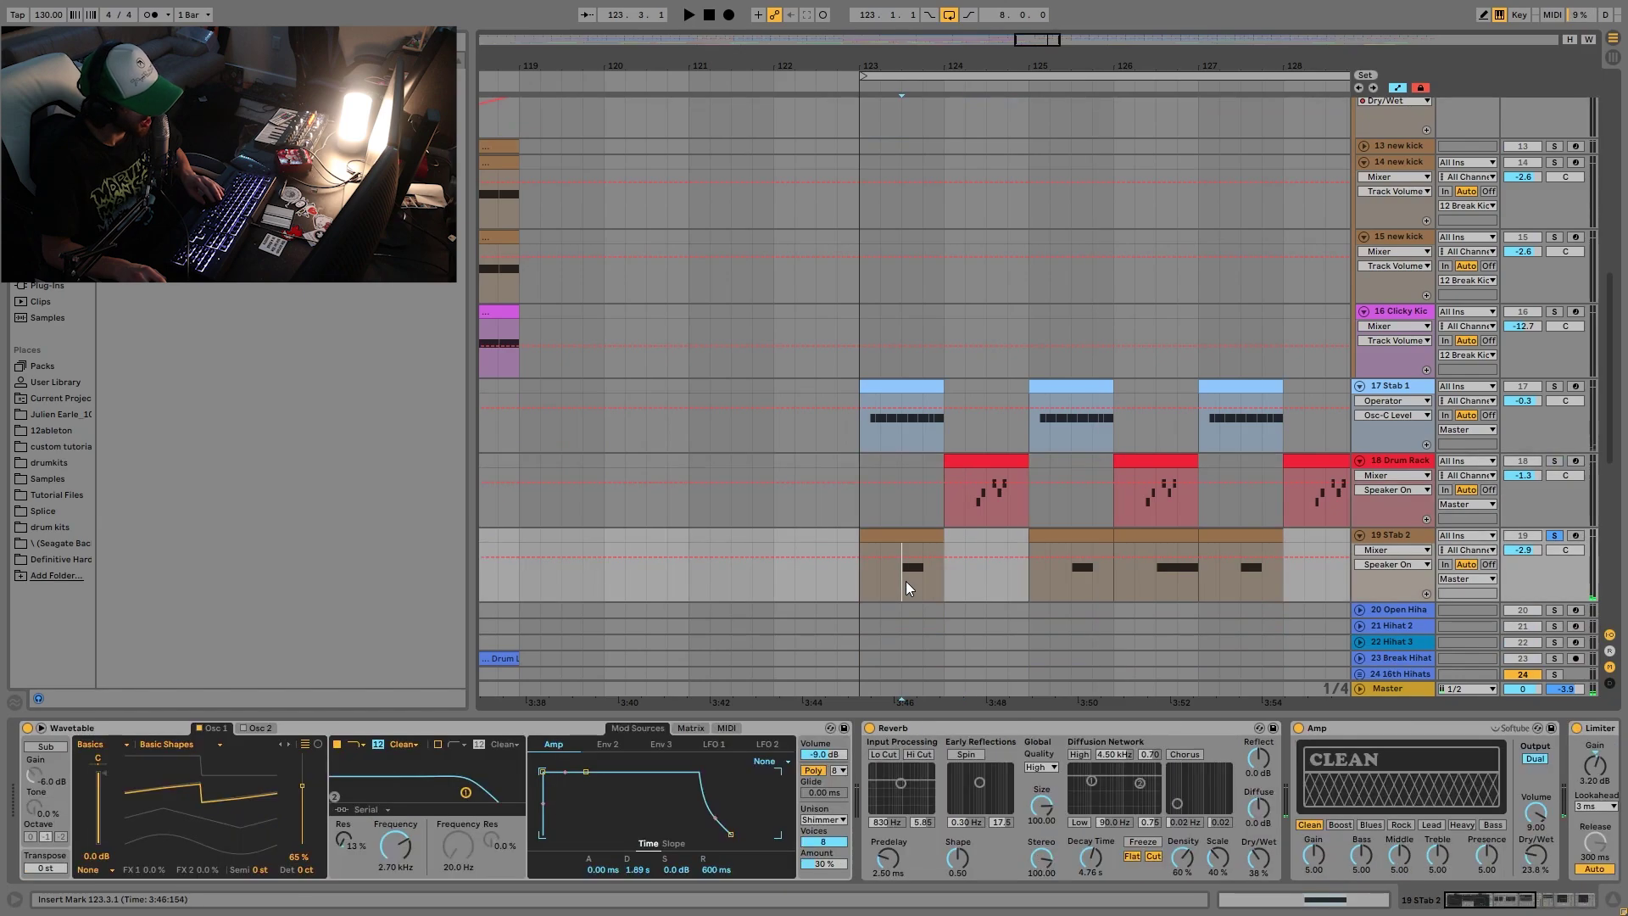
key(space)
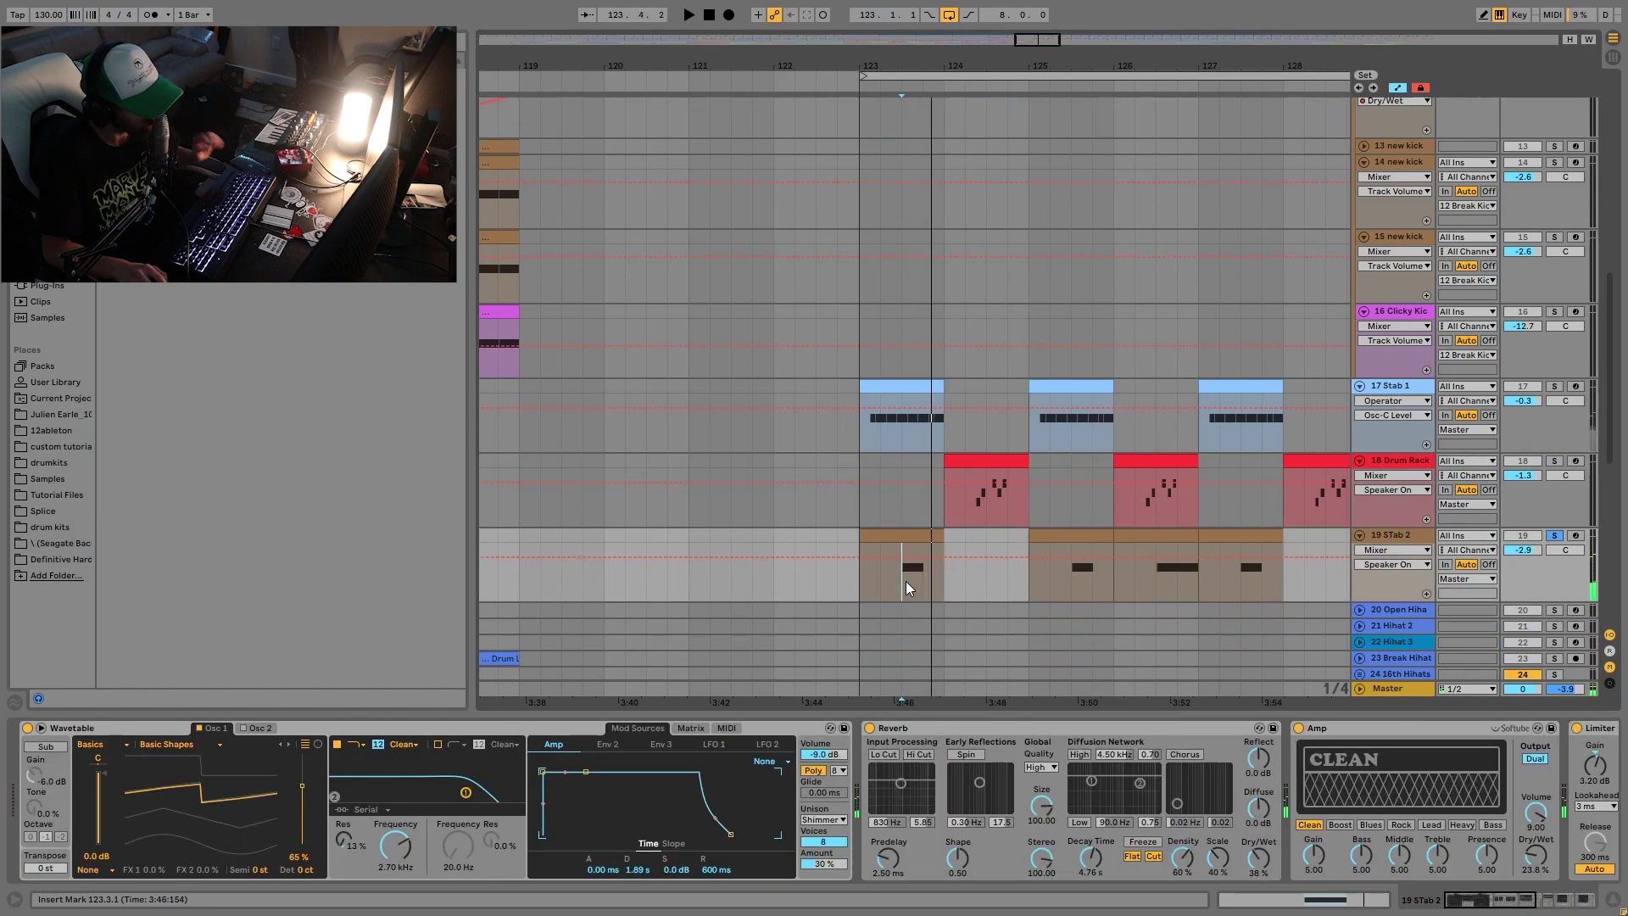
click(404, 858)
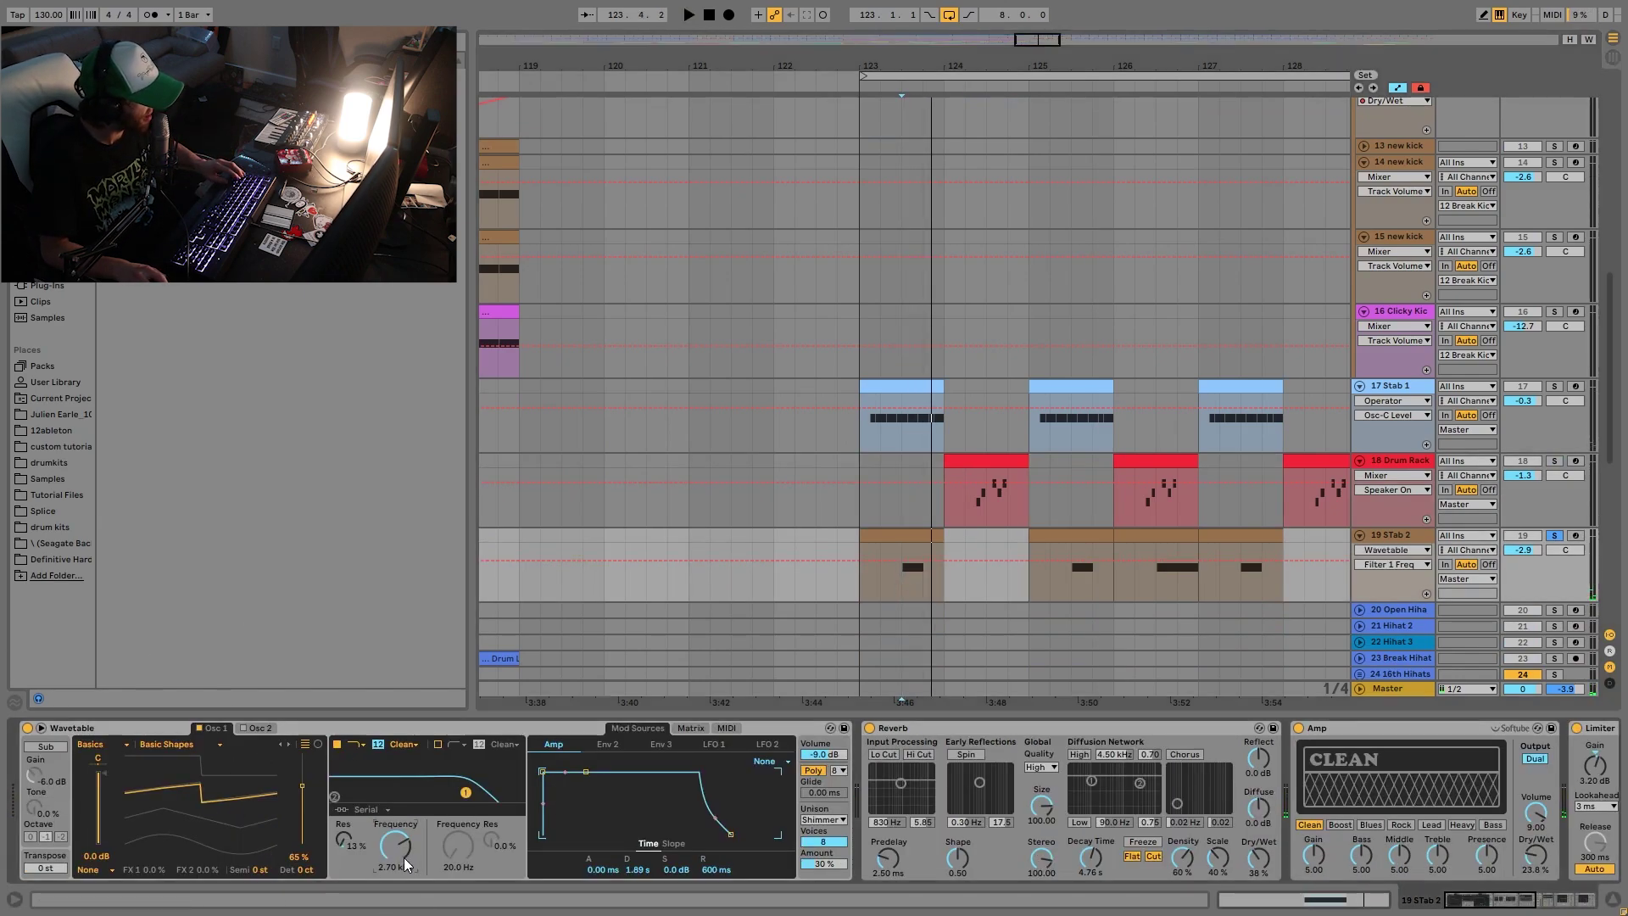
Show Stab 2's Reverb, Amp, Limiter, Auto Pan and Auto Filter, and replay the stab from 123.3.
scroll(677, 856, right, 5)
scroll(795, 765, right, 5)
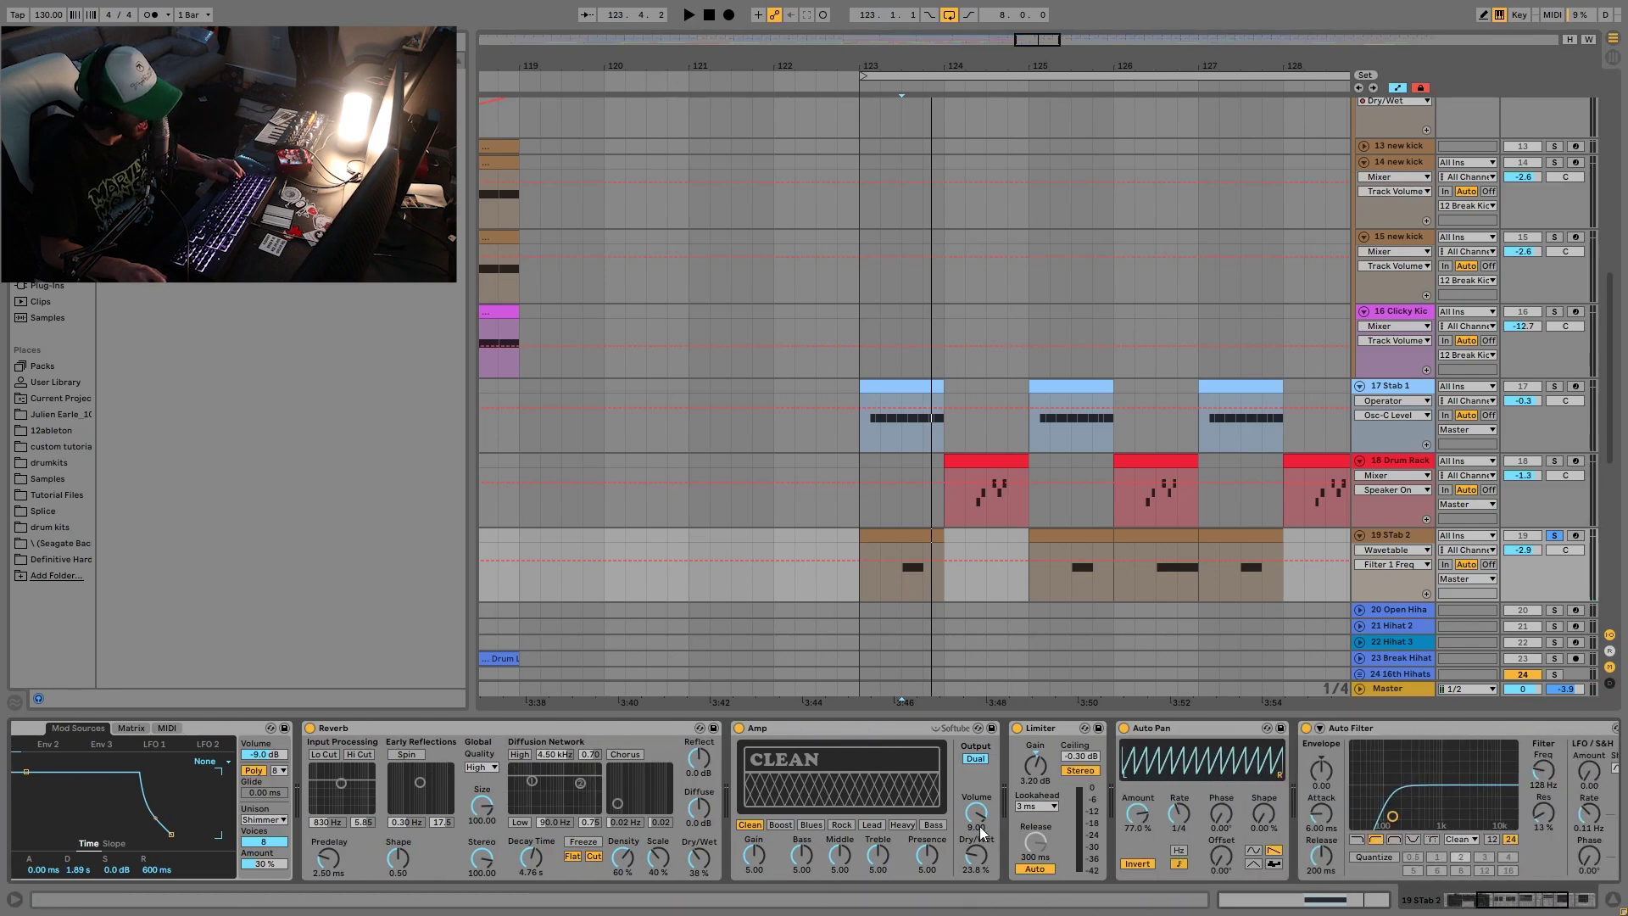
scroll(1065, 757, right, 1)
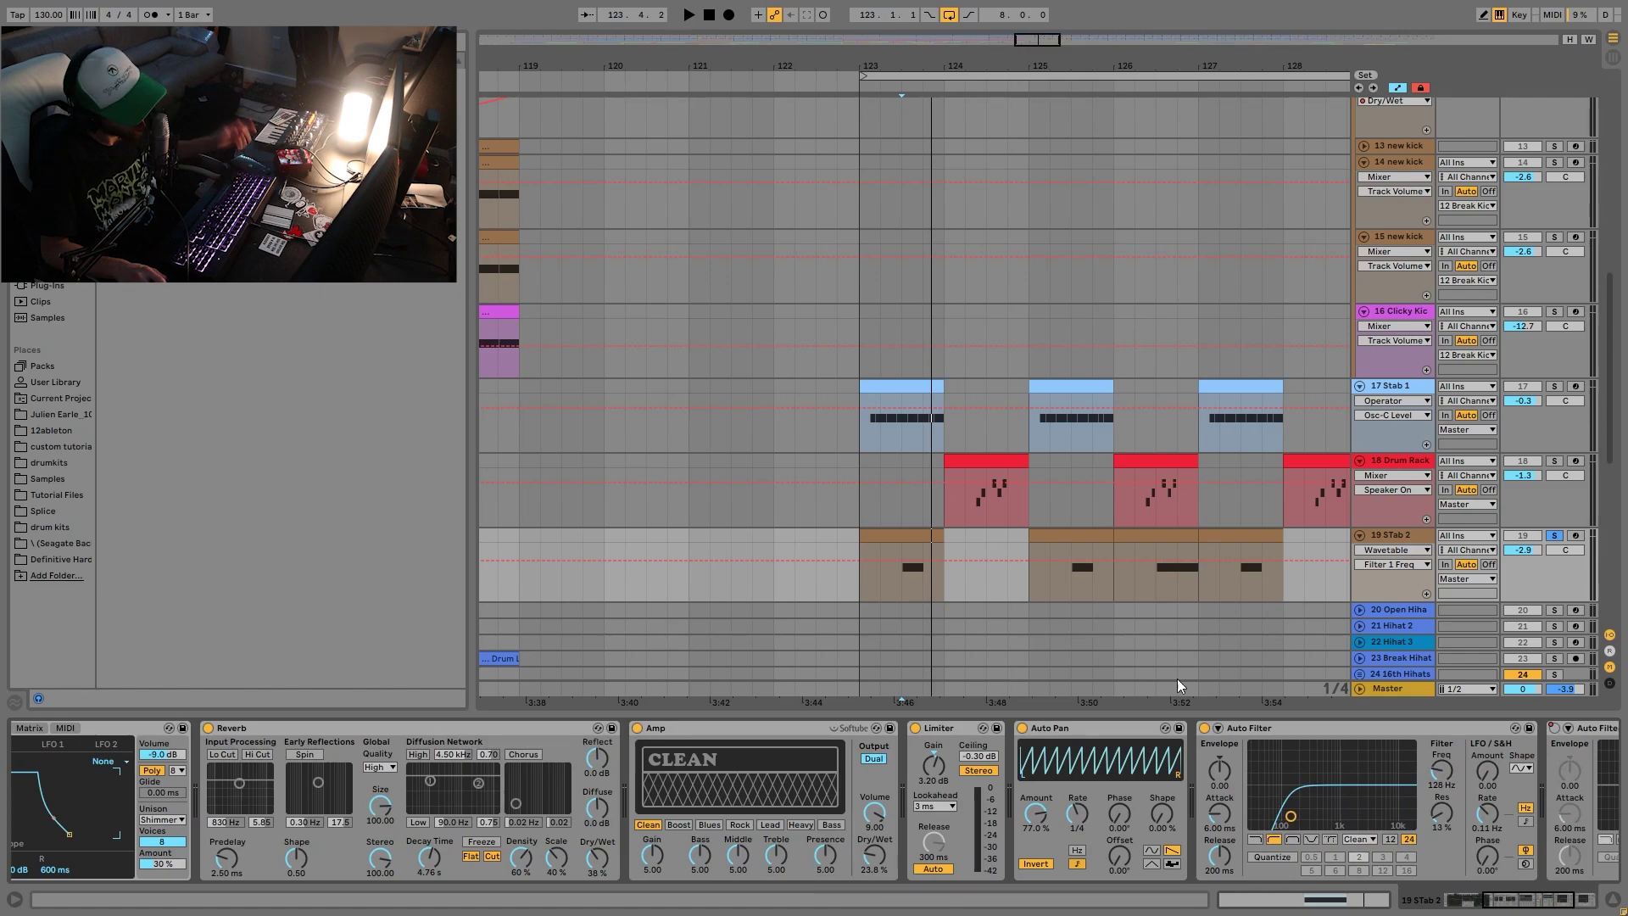
key(space)
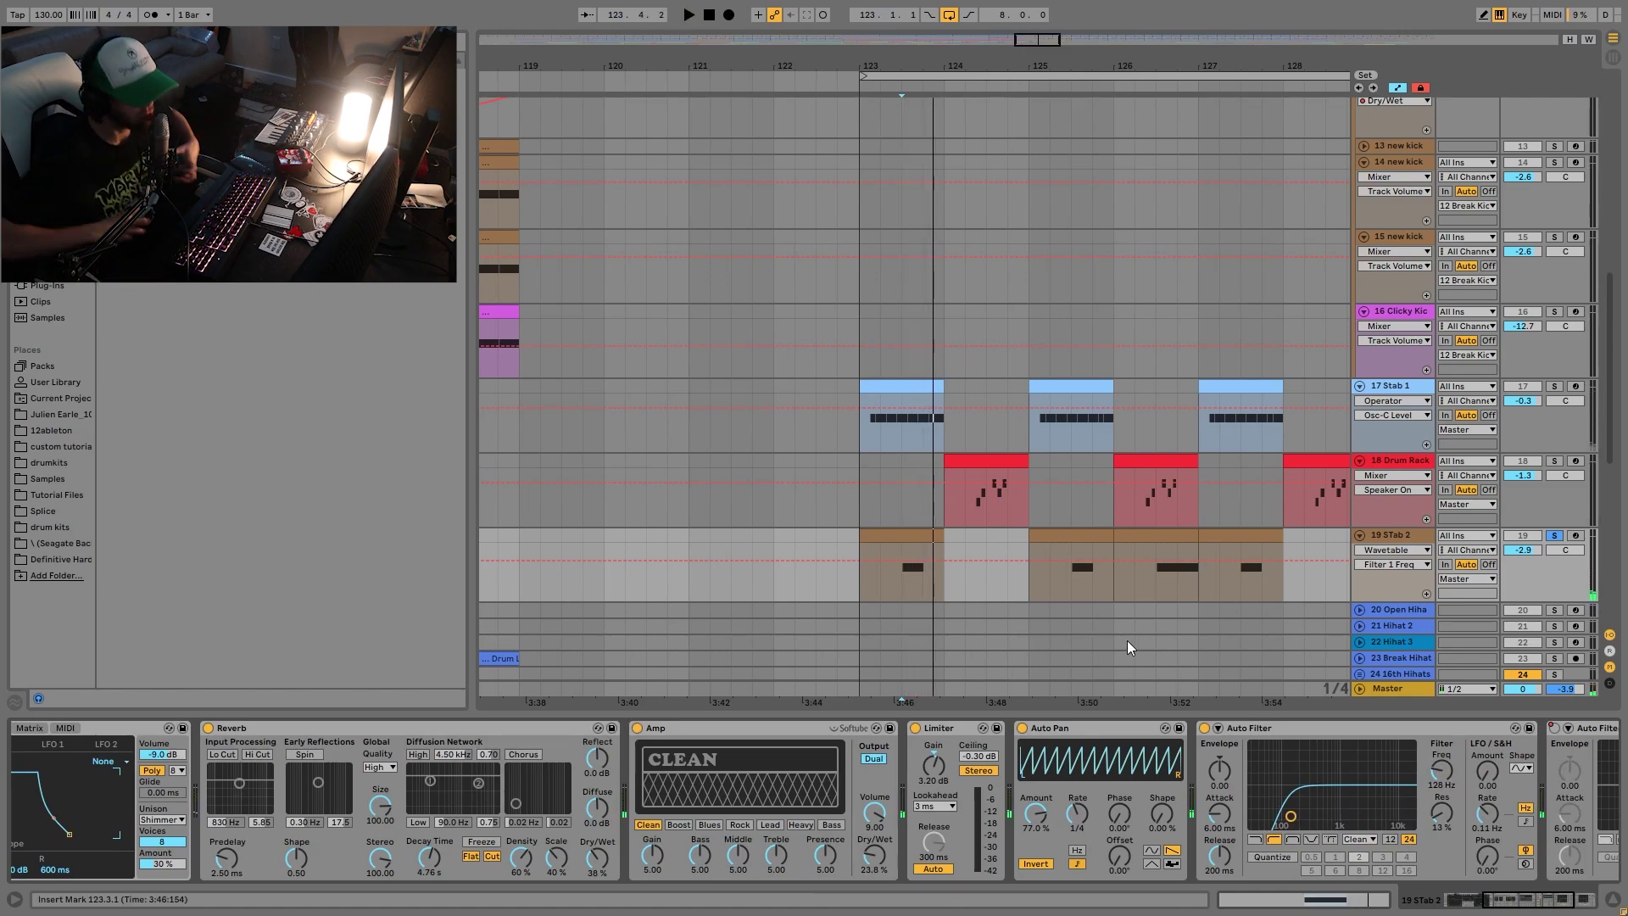
key(space)
scroll(967, 858, right, 1)
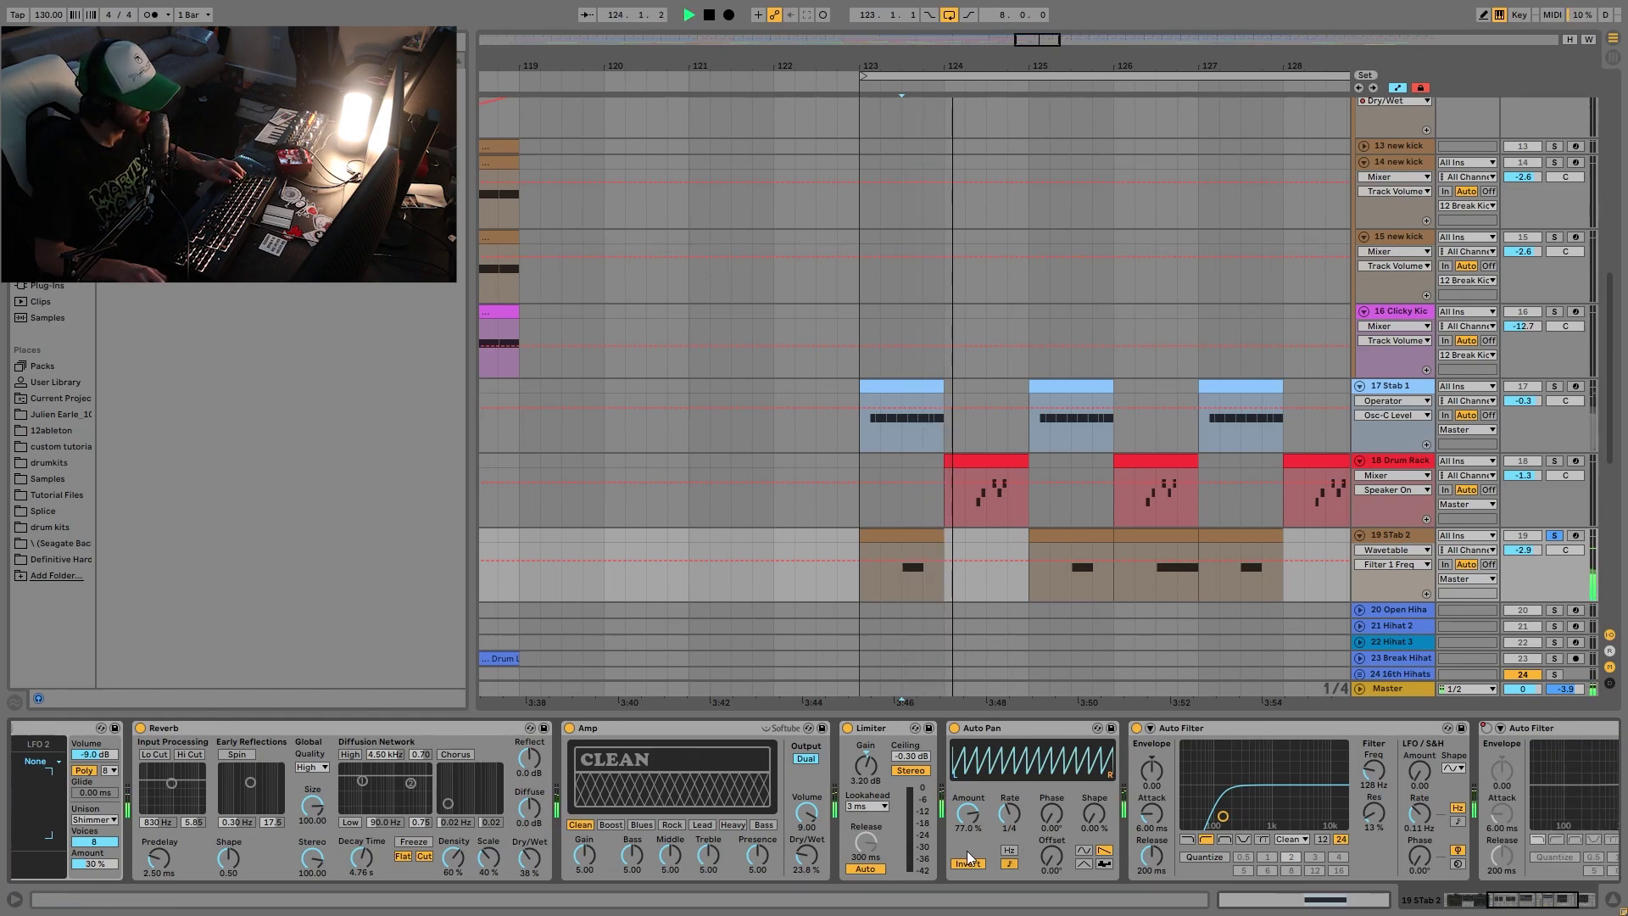
key(space)
Show the Device On automation of Stab 2's last Auto Filter across the whole arrangement.
scroll(1246, 441, up, 2)
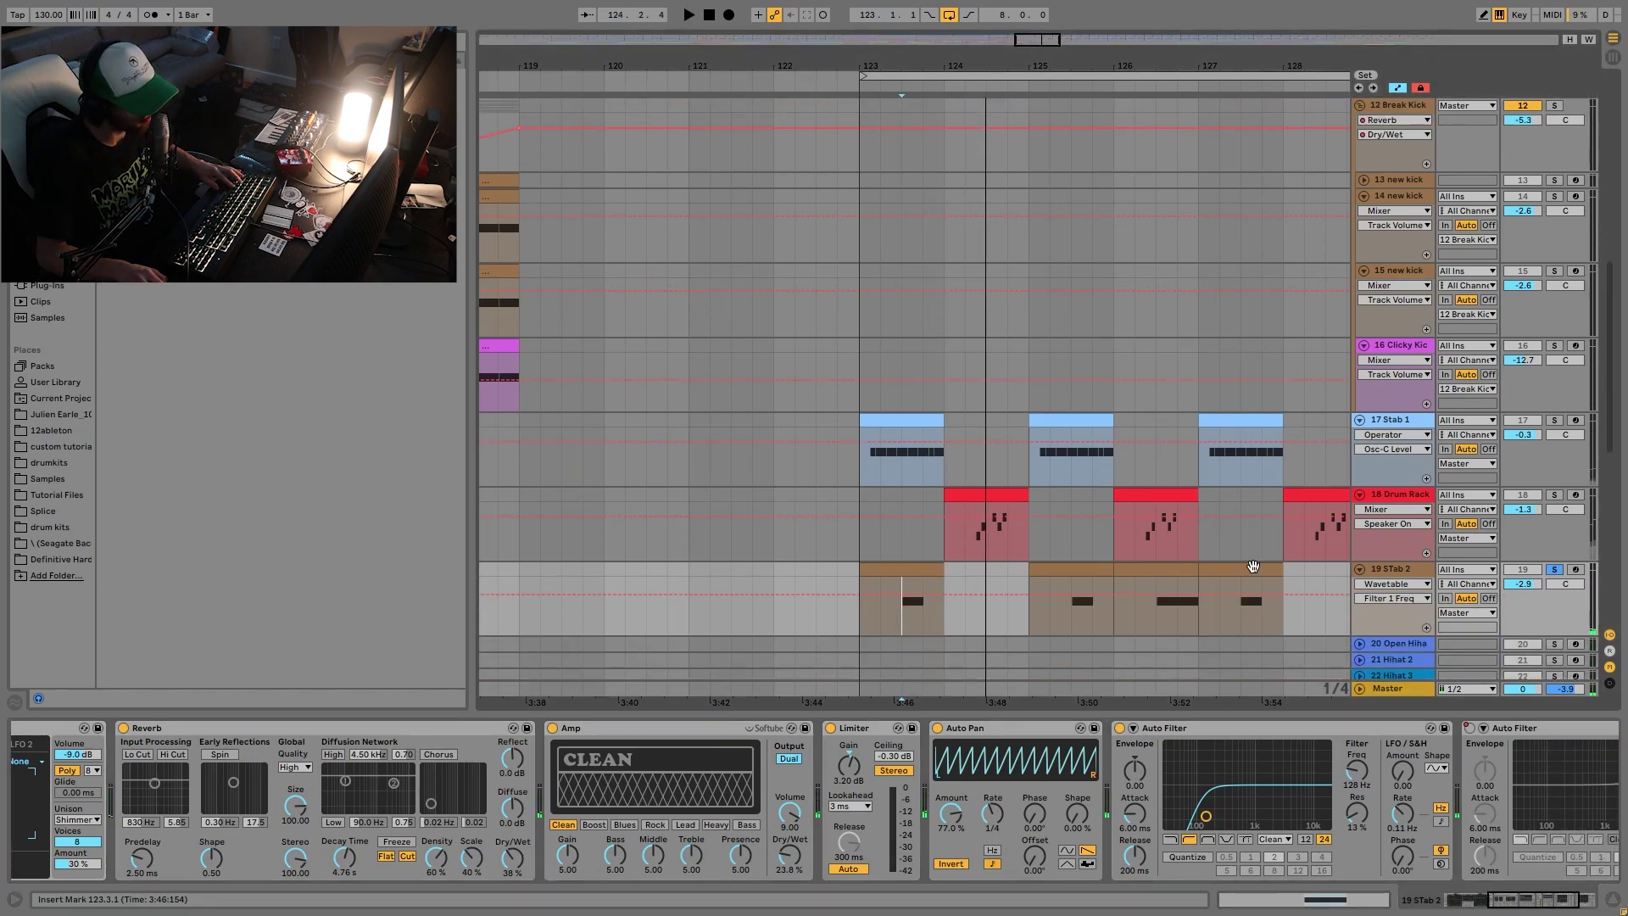
scroll(1252, 565, down, 1)
scroll(1171, 806, right, 4)
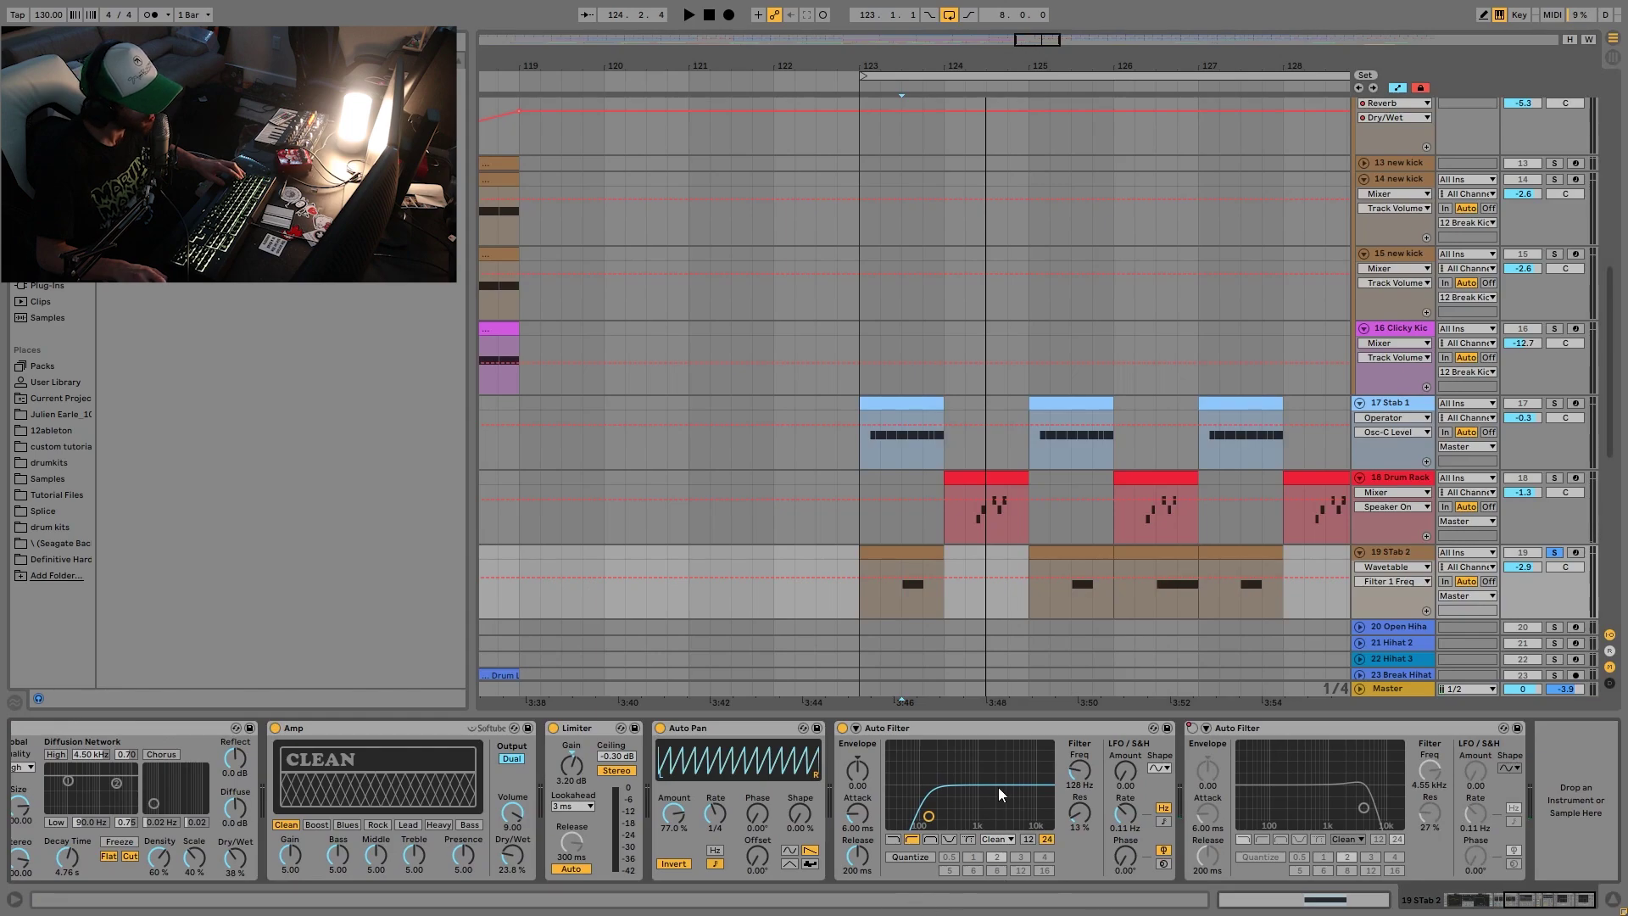
drag(1076, 68, 1087, 10)
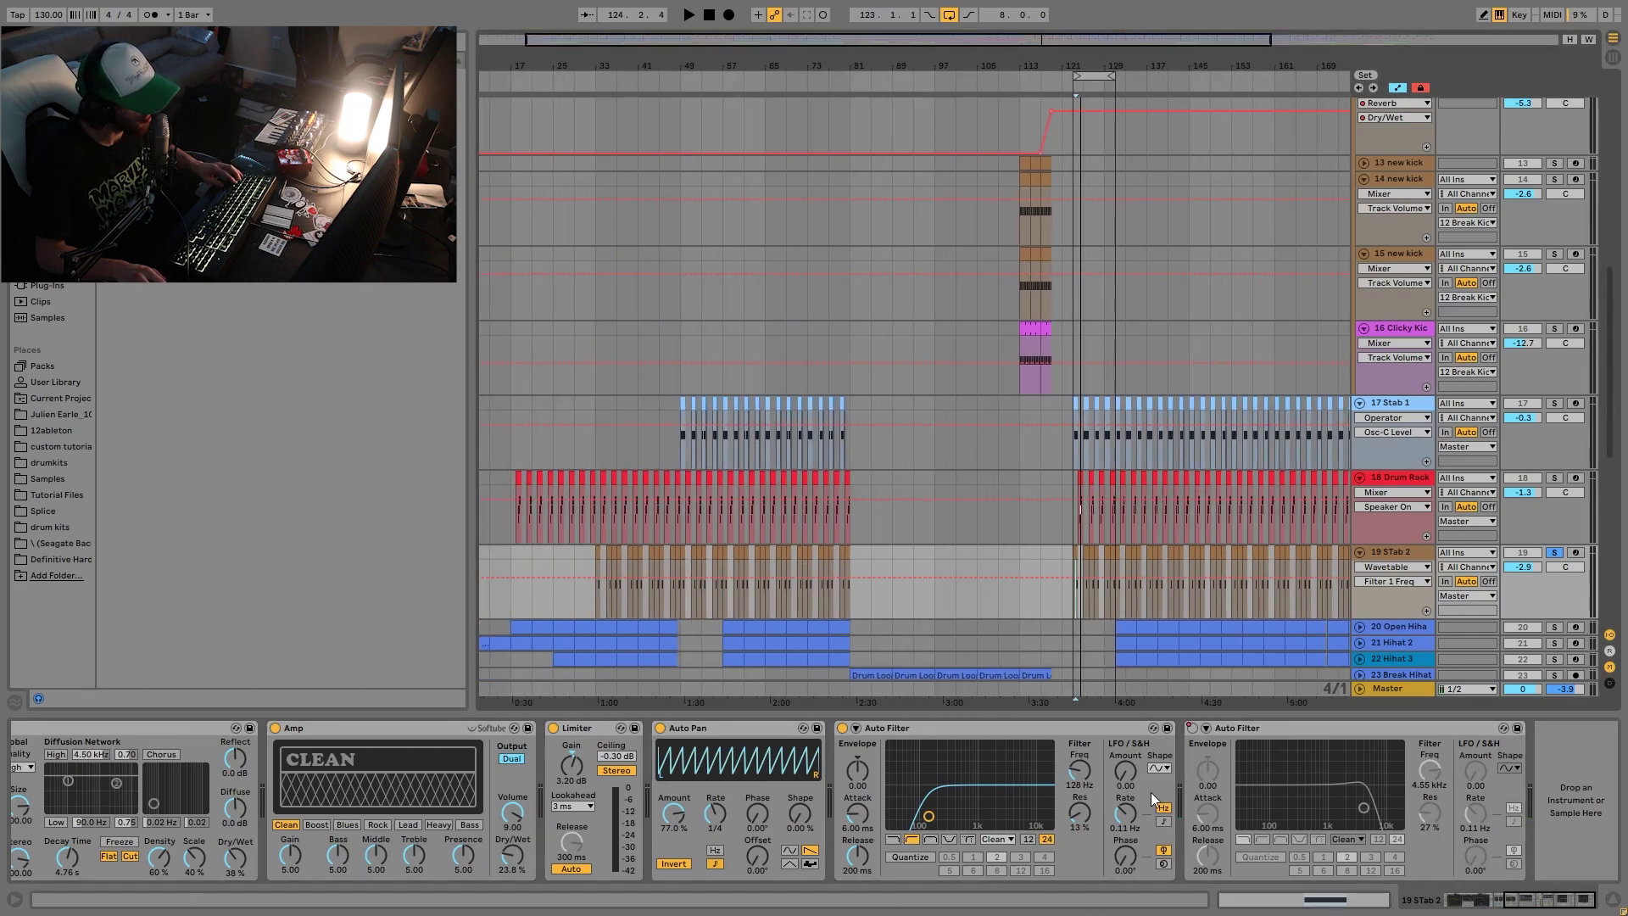
right_click(1193, 730)
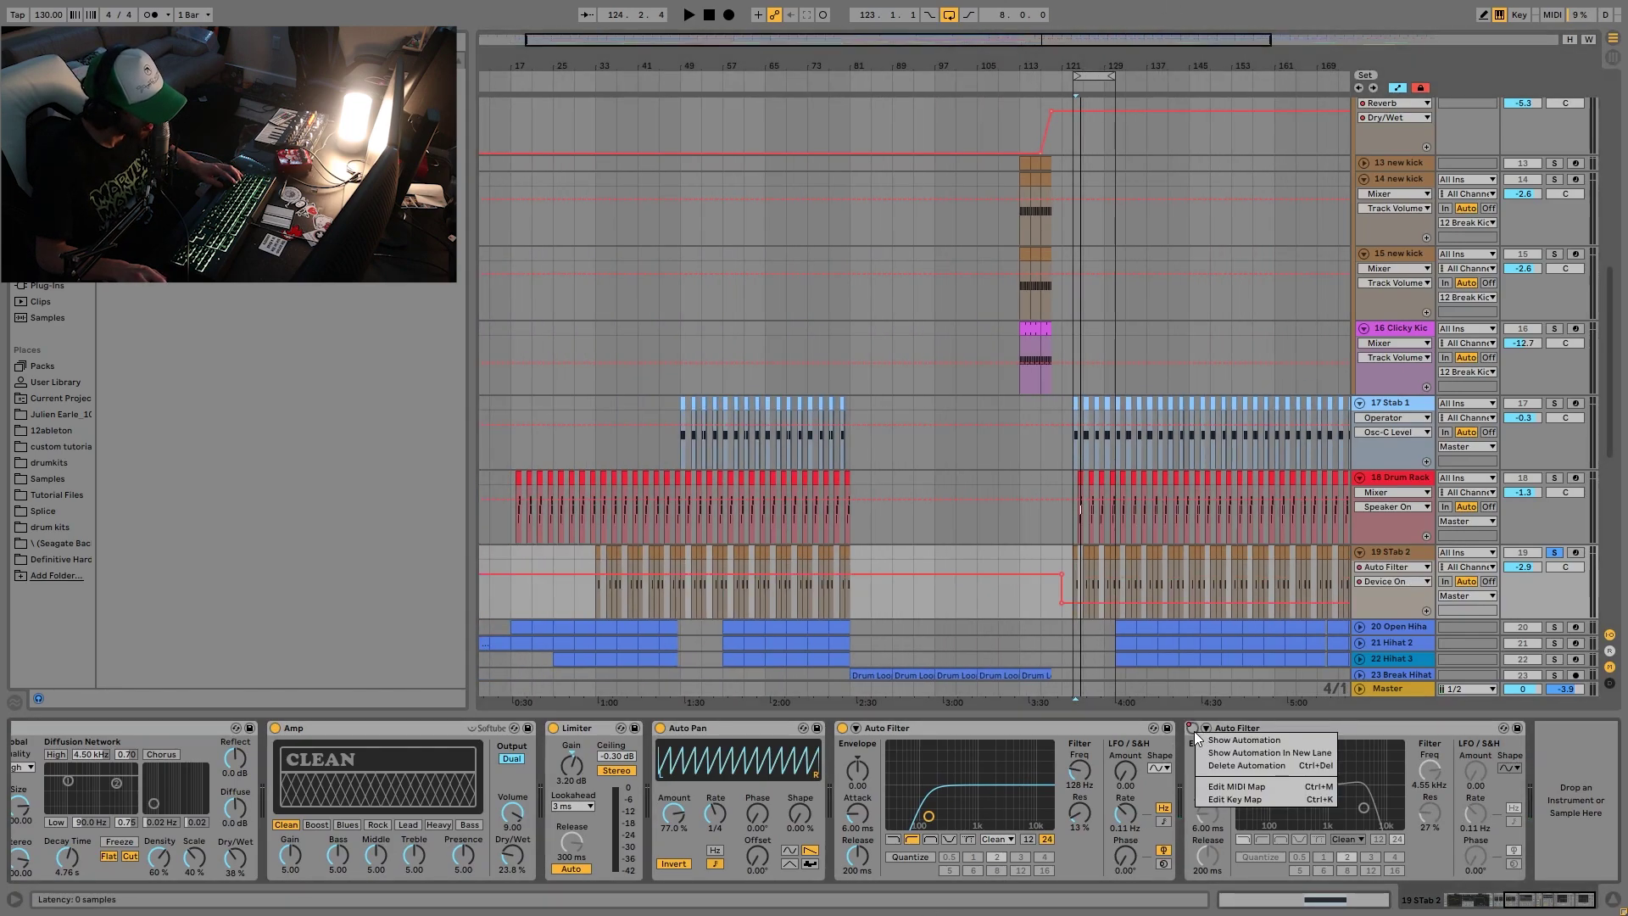
Play Stab 2 from bar 61 and then around bar 124 to compare the sound with the last Auto Filter on and off.
click(744, 608)
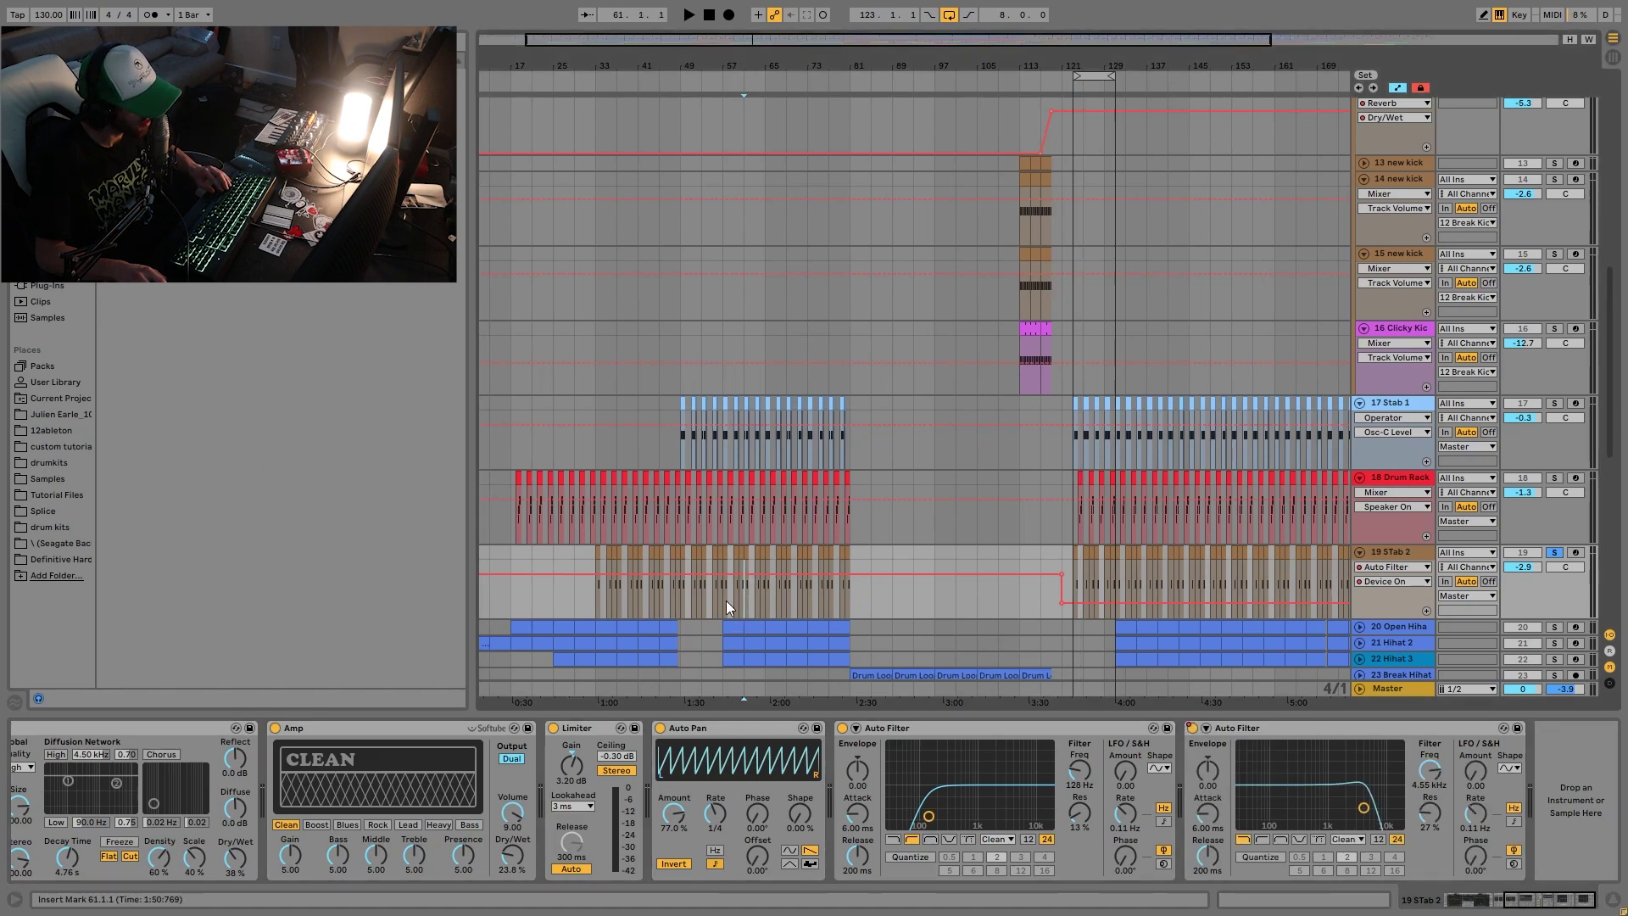
key(space)
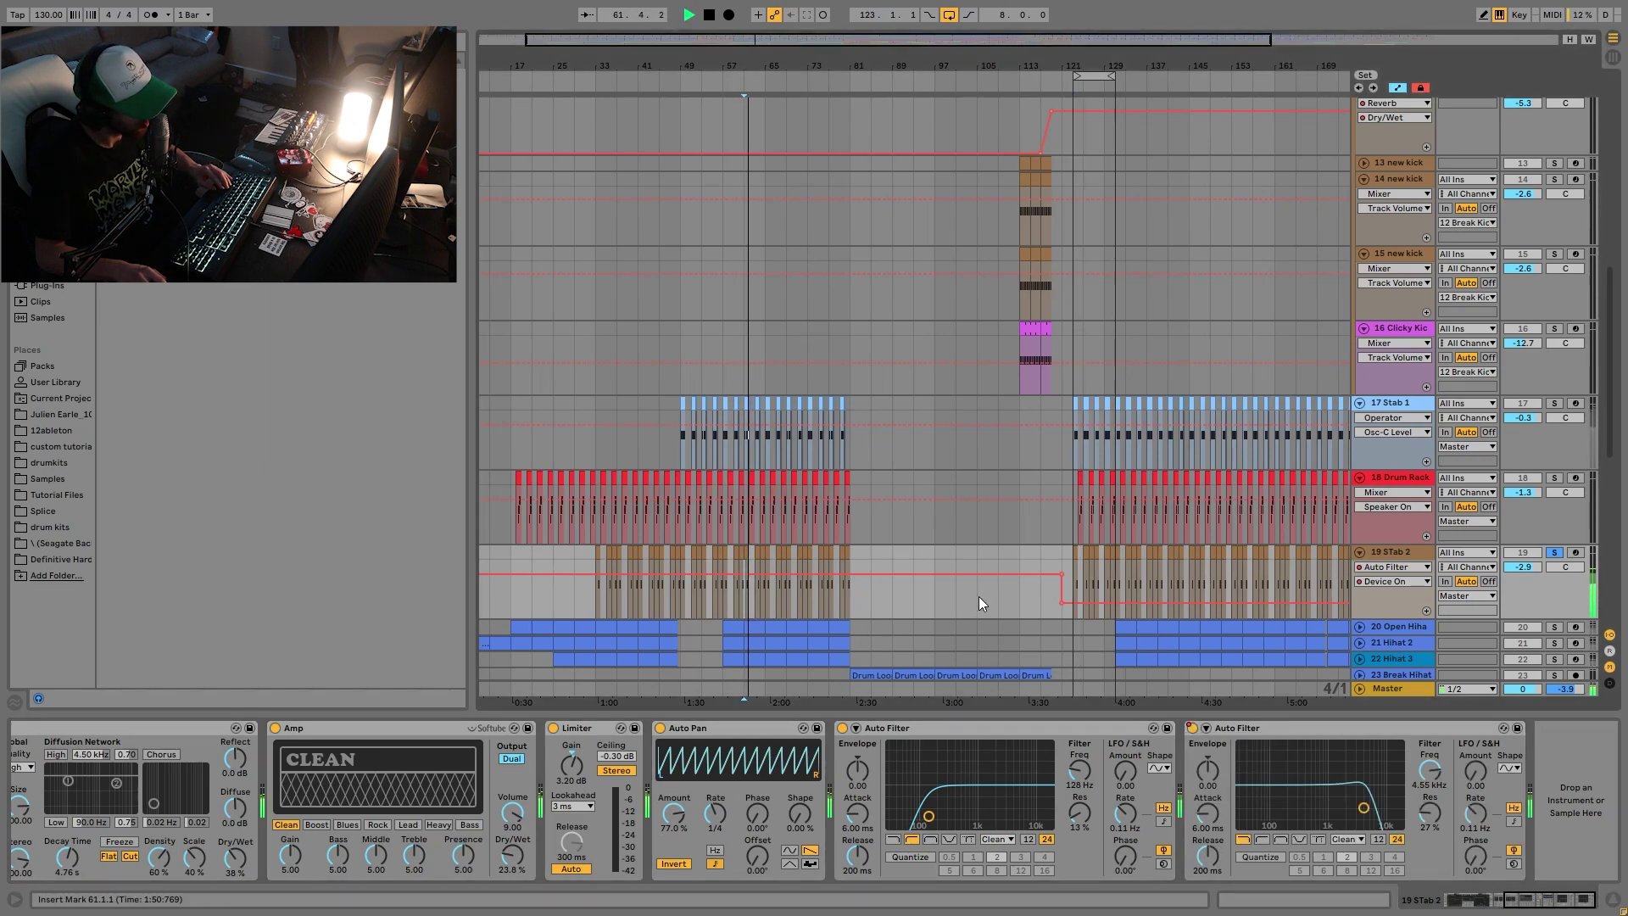
key(space)
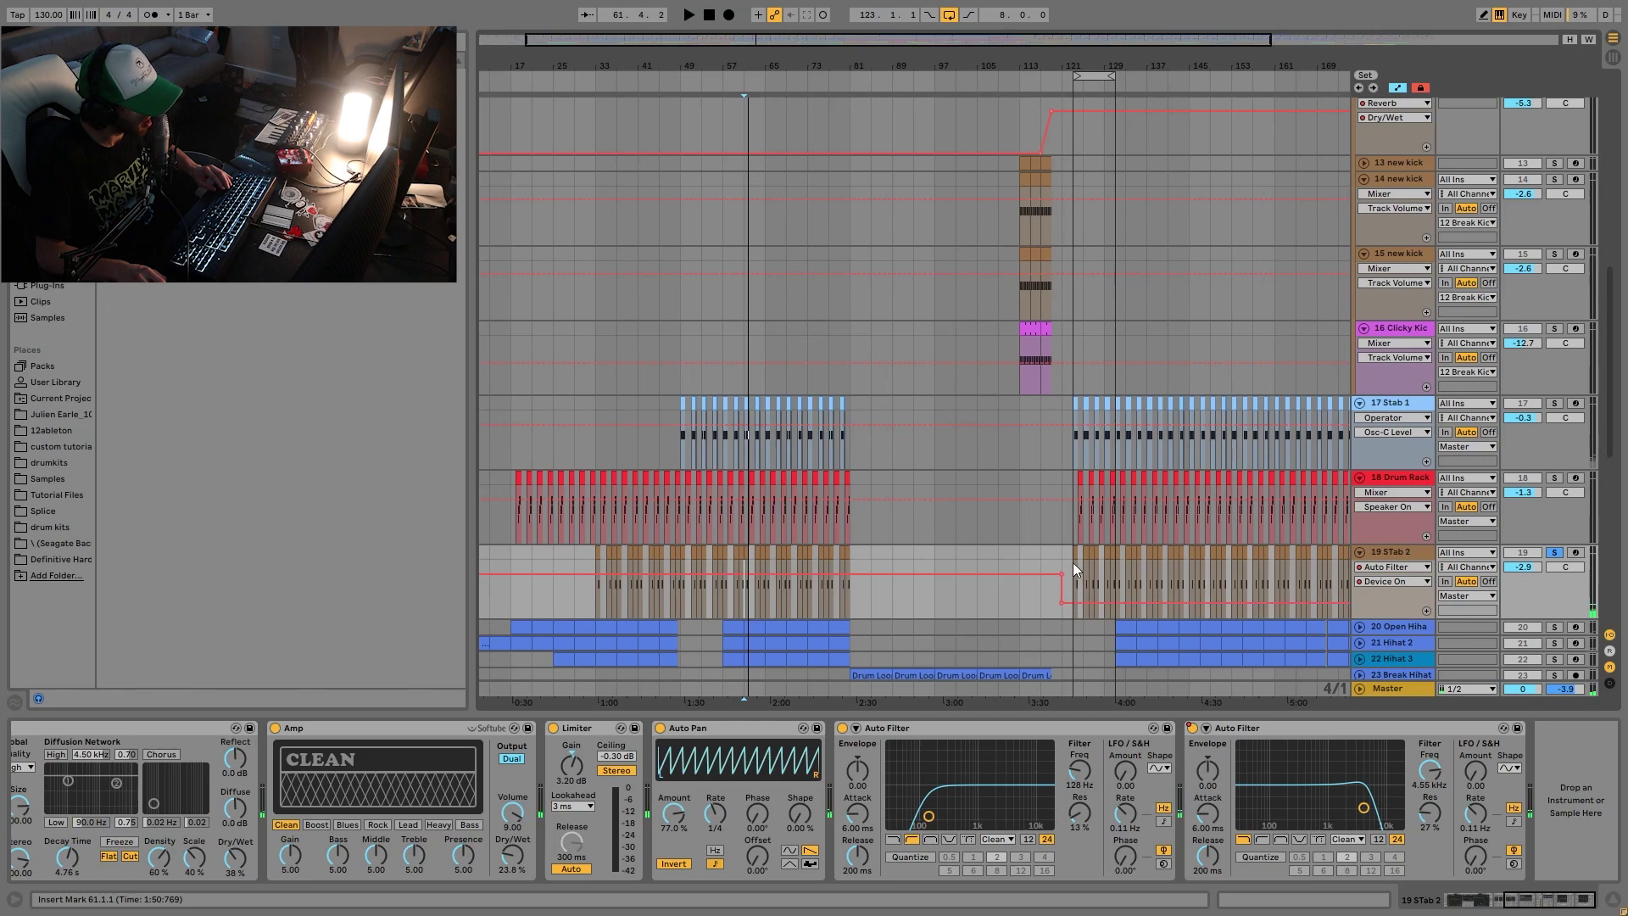
click(1080, 548)
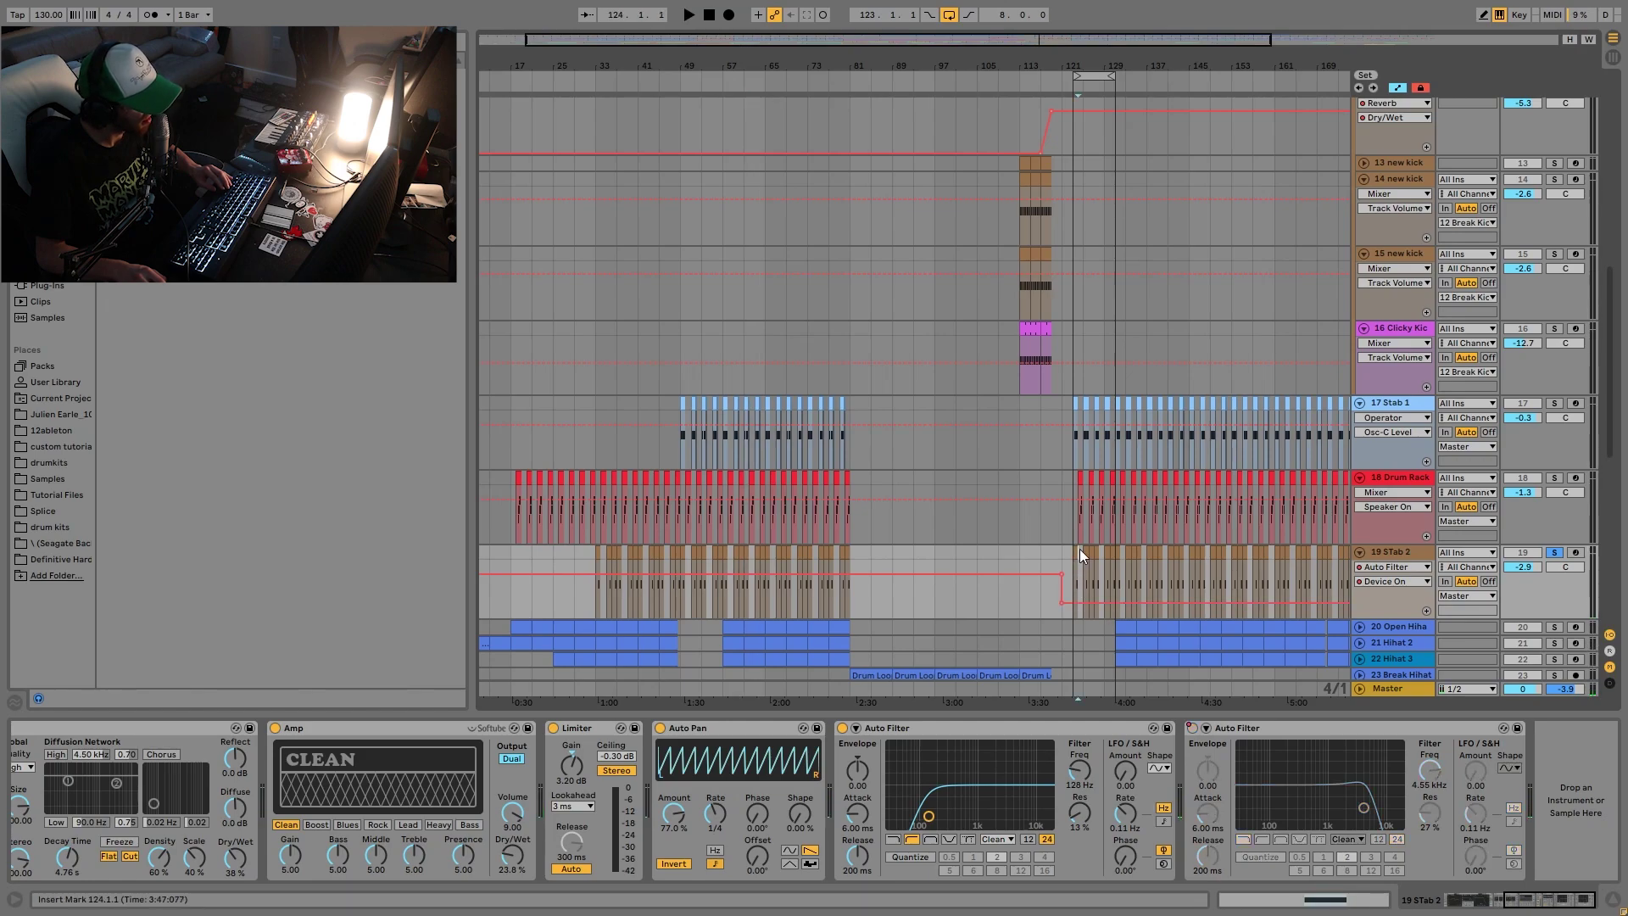
key(space)
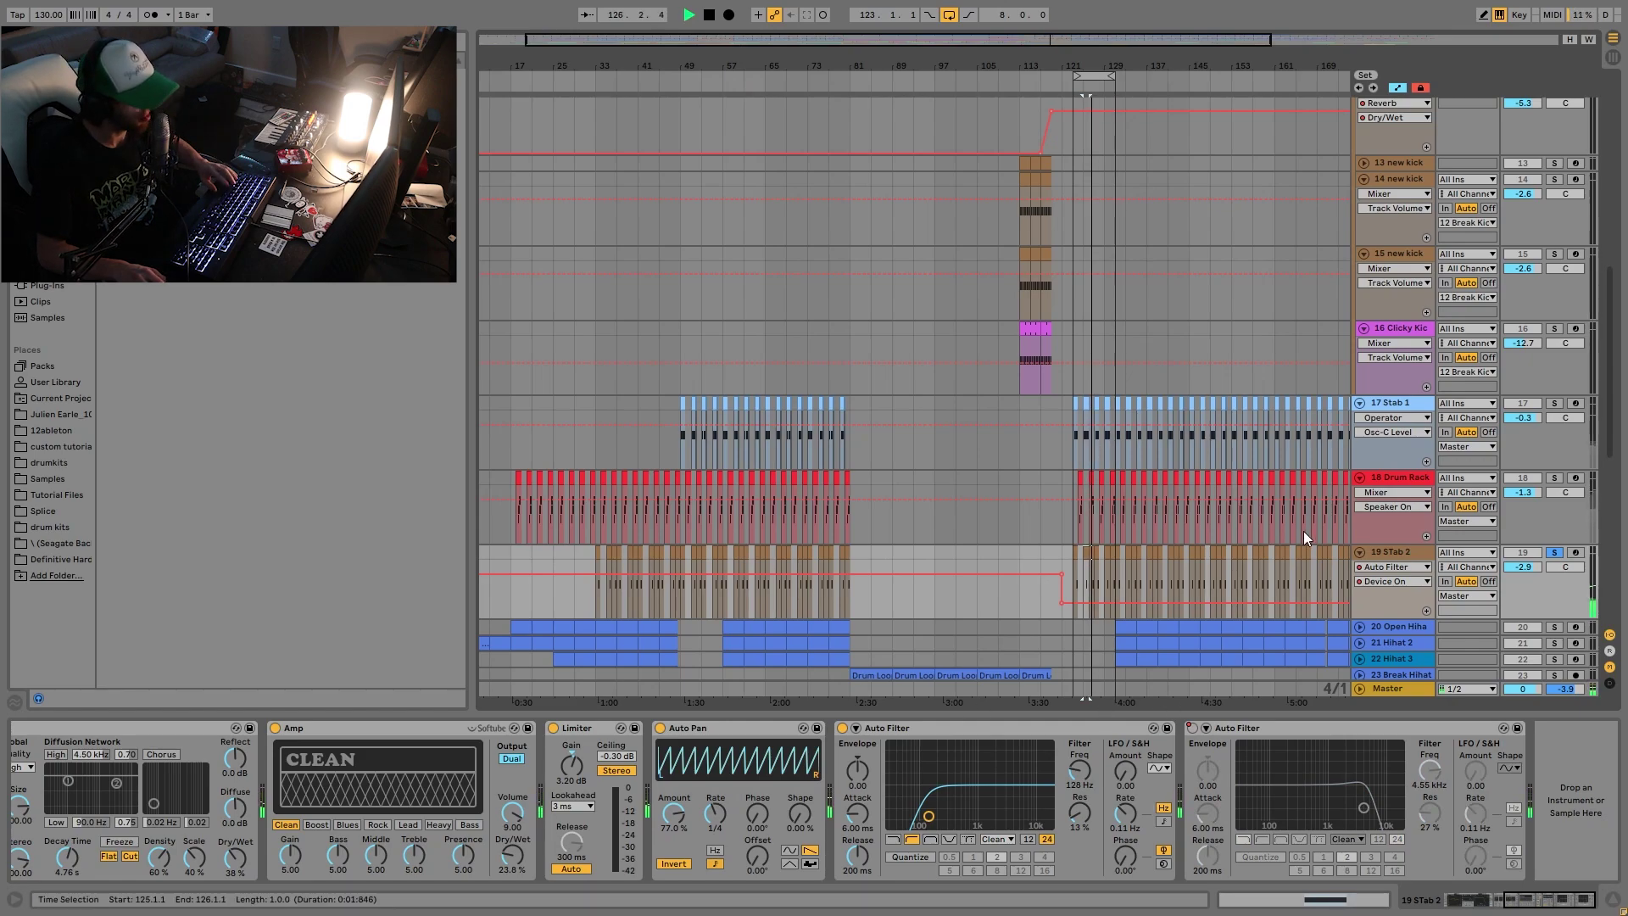
key(space)
scroll(1304, 531, down, 5)
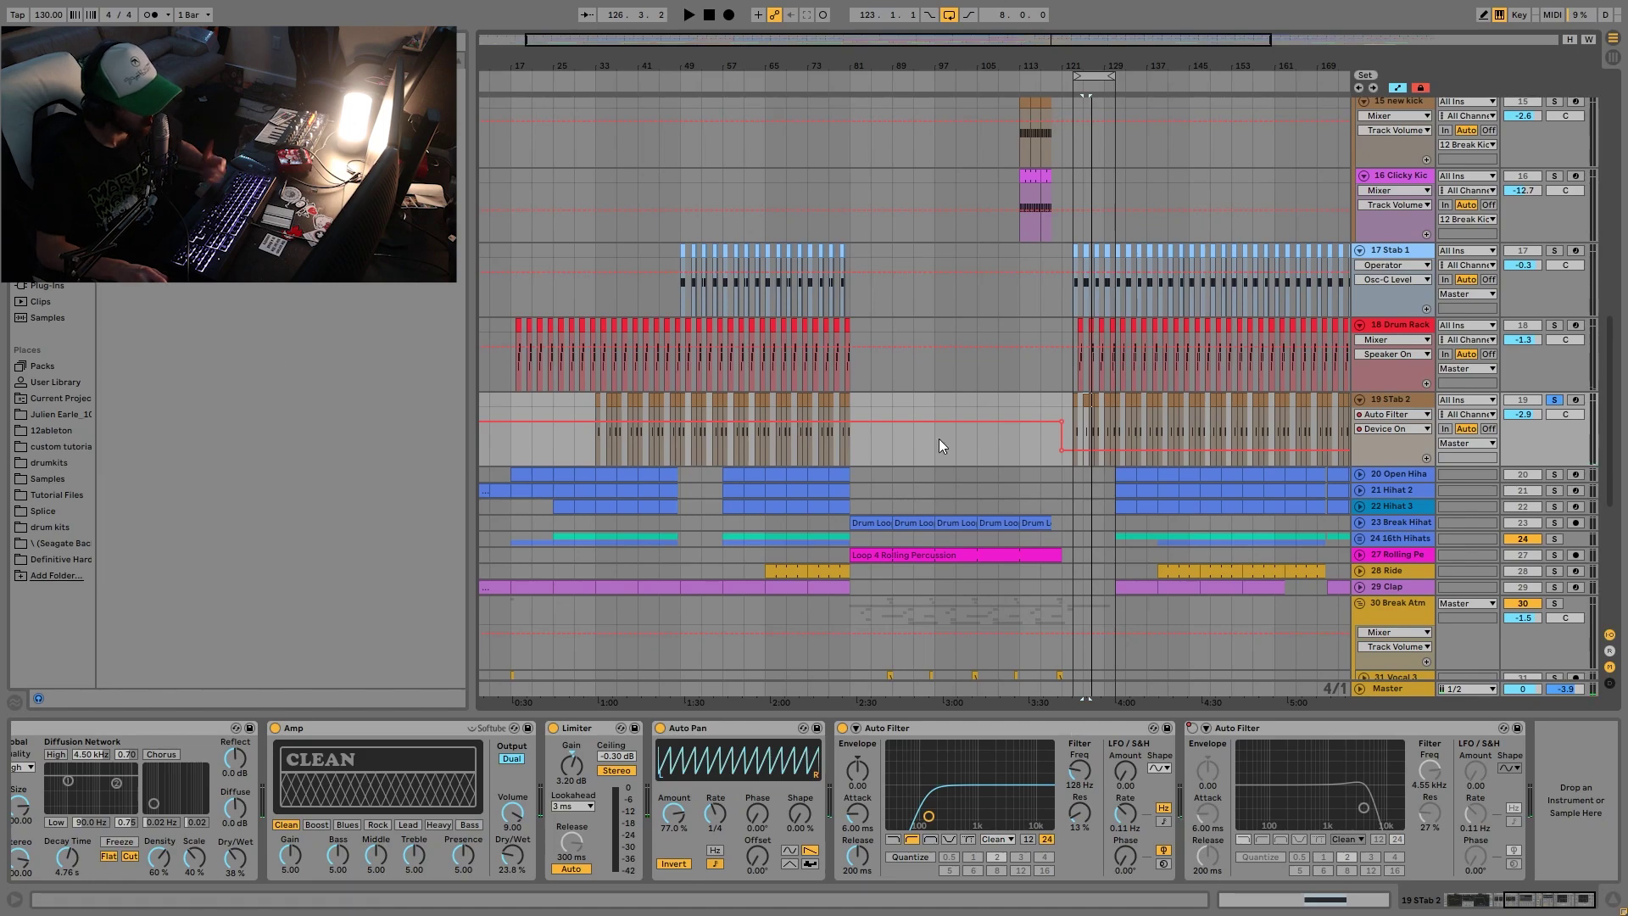
click(1087, 382)
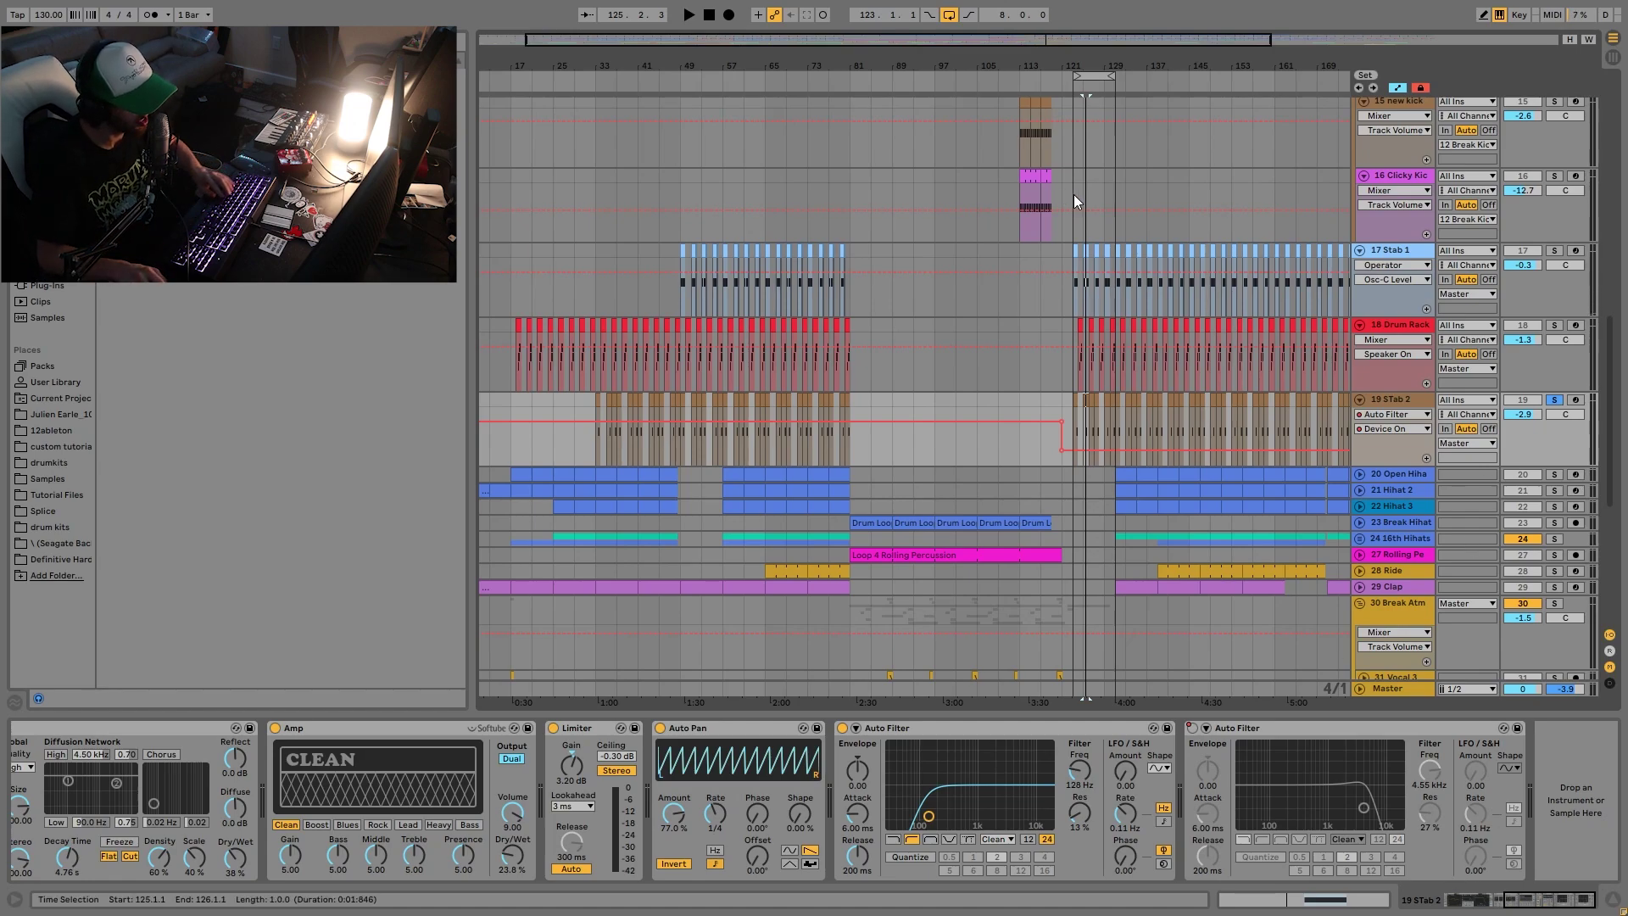
Solo the percussion tracks from Open Hihat through Clap together and play them from bar 157.
scroll(1219, 363, down, 2)
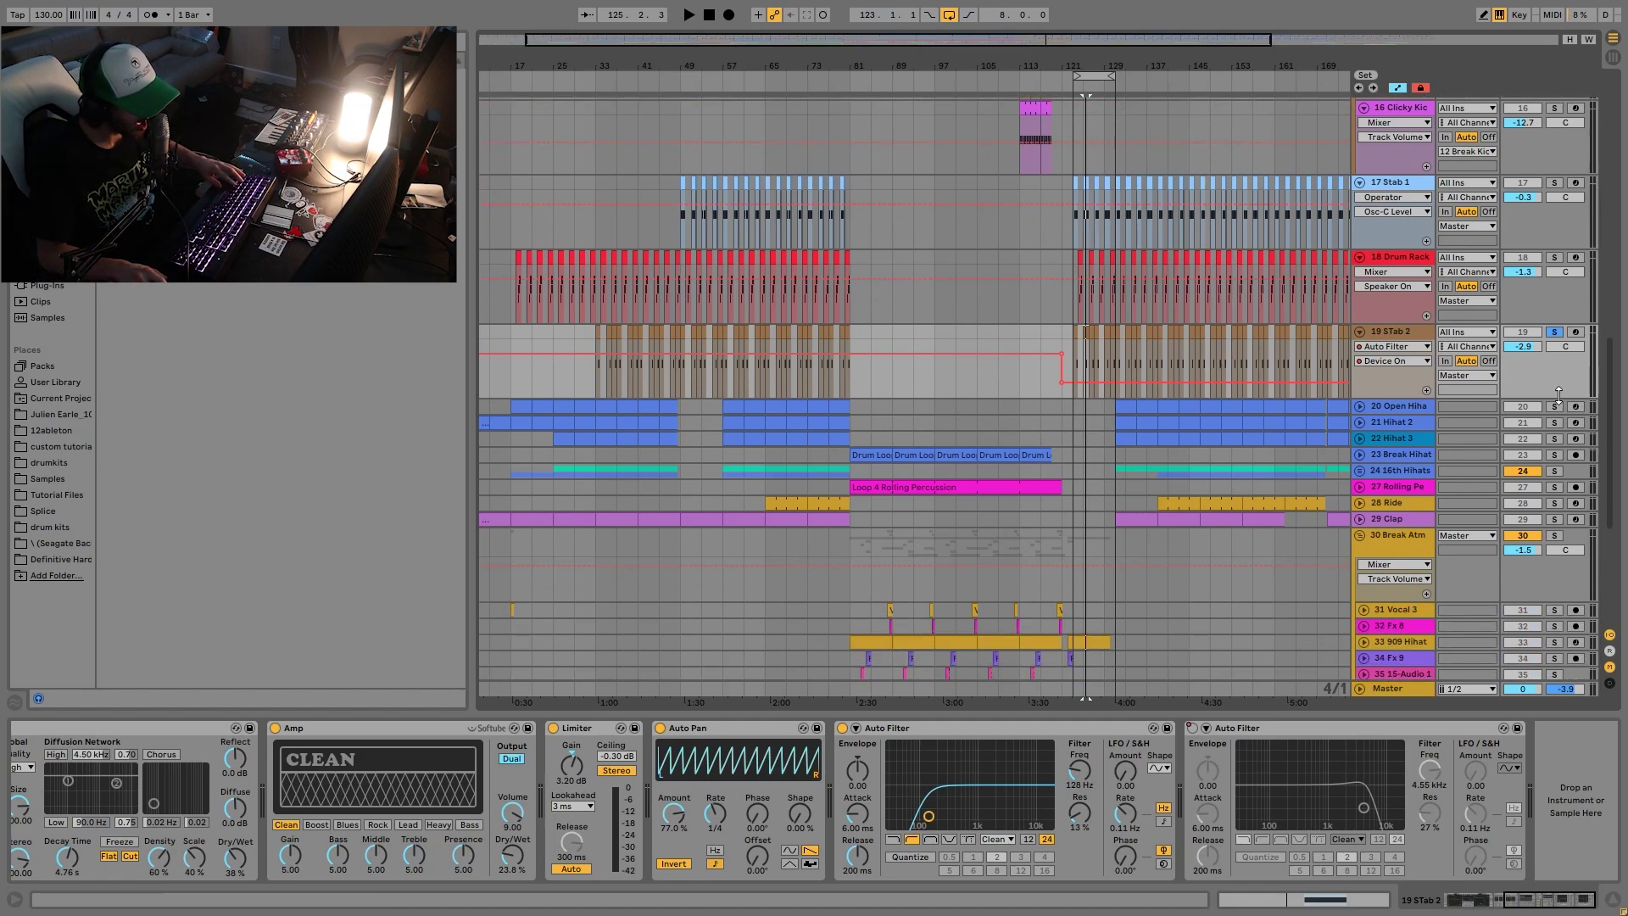
shift+click(1392, 502)
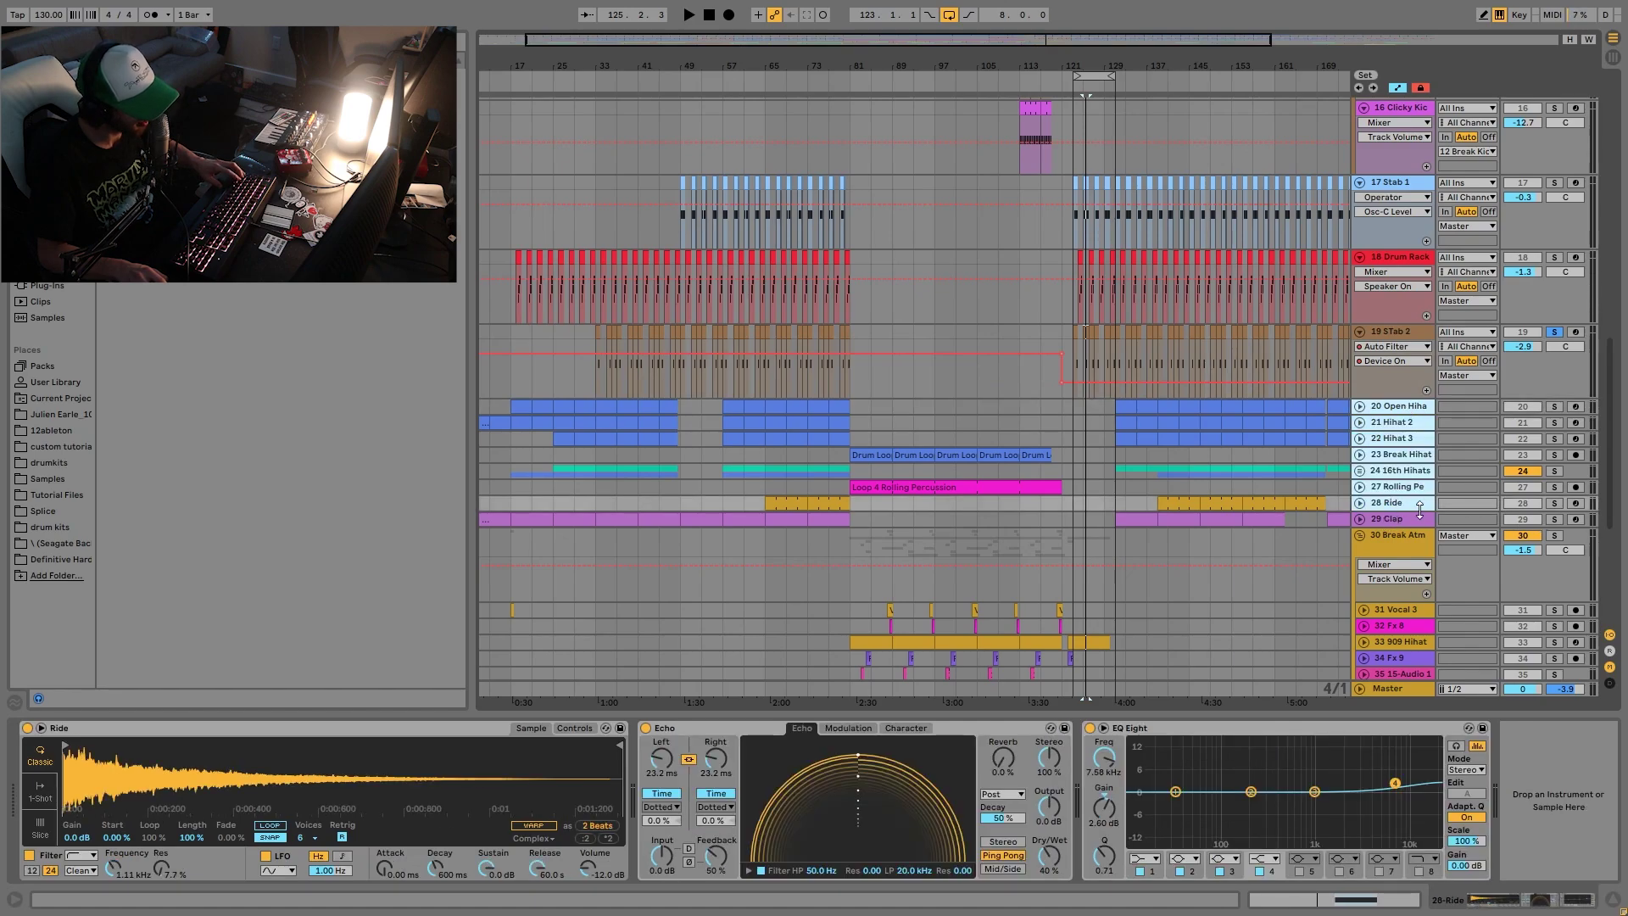
shift+click(1405, 519)
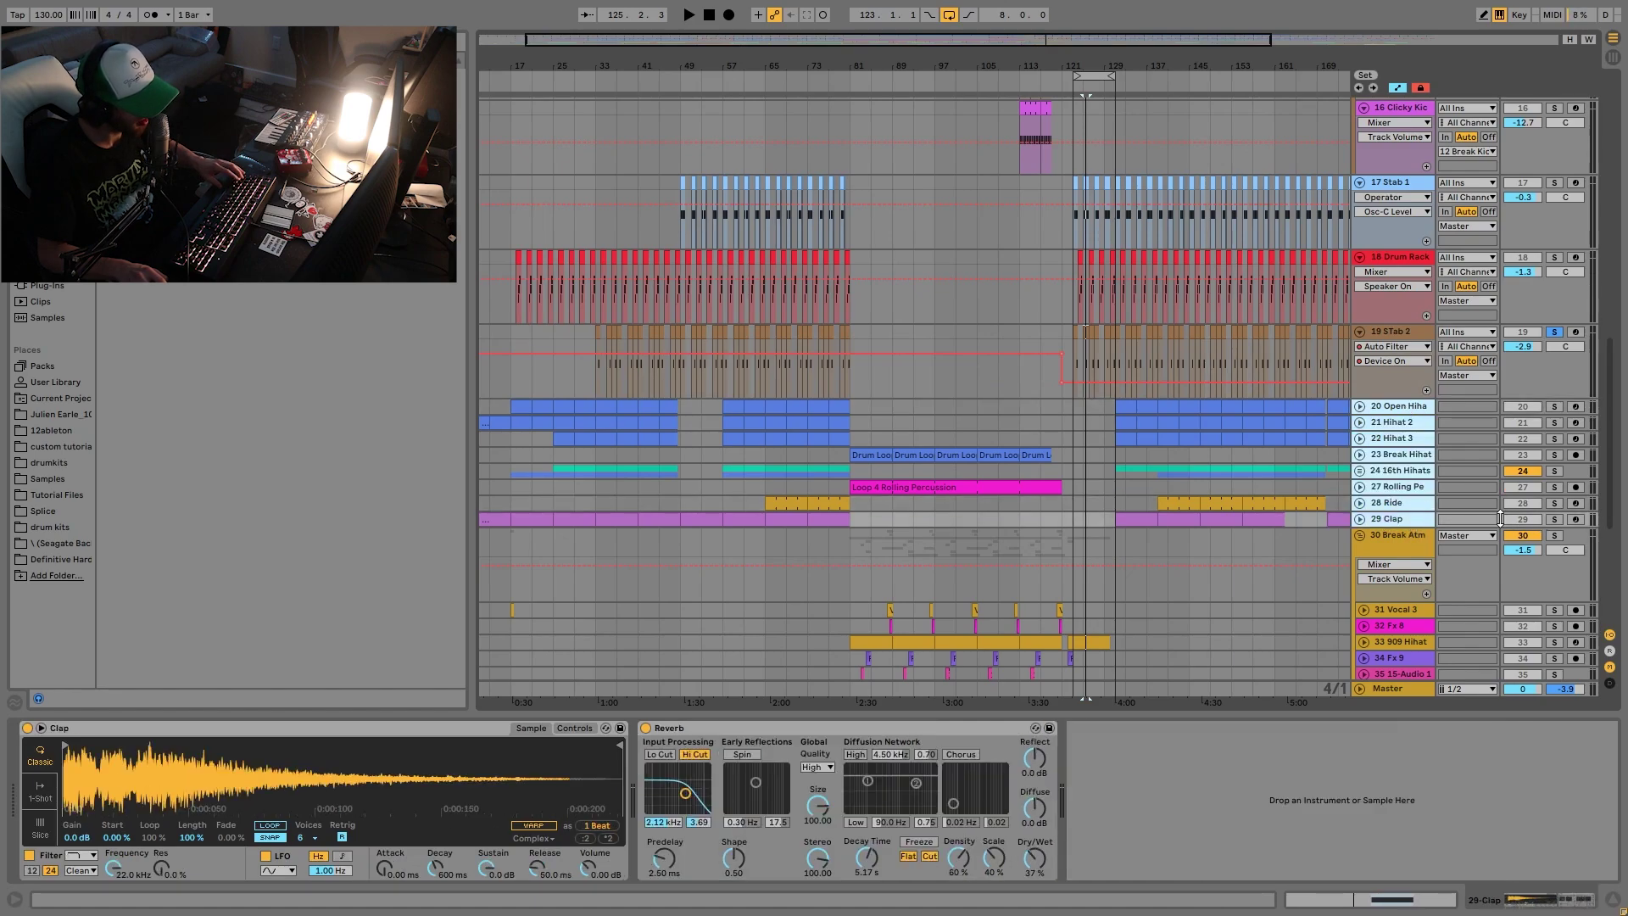
click(1554, 519)
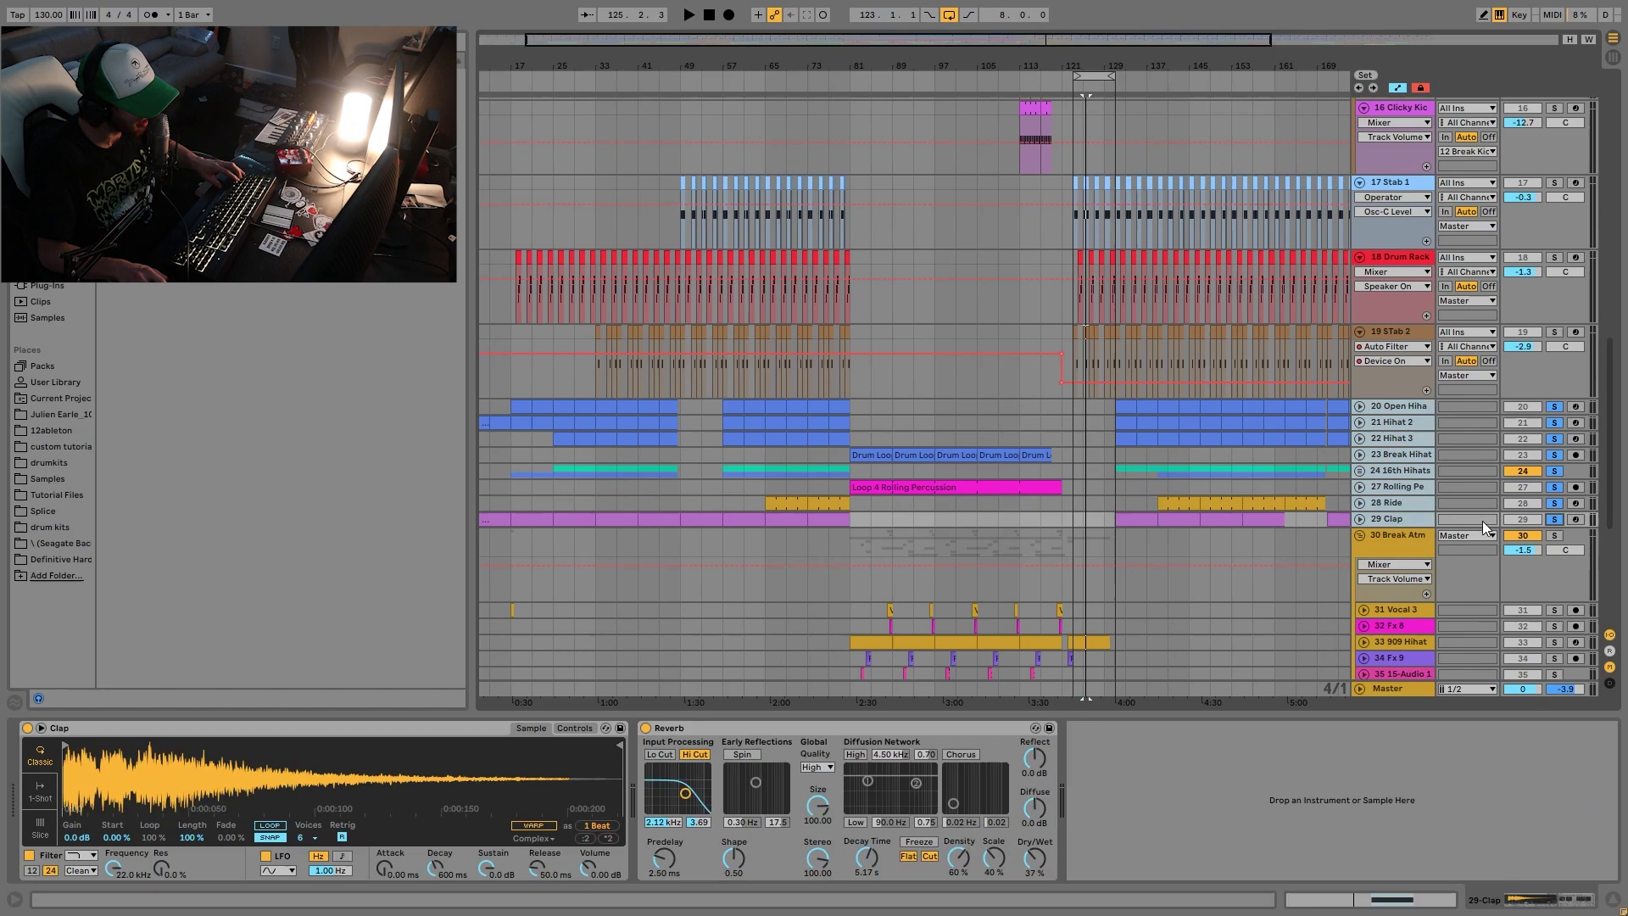
click(1245, 471)
key(space)
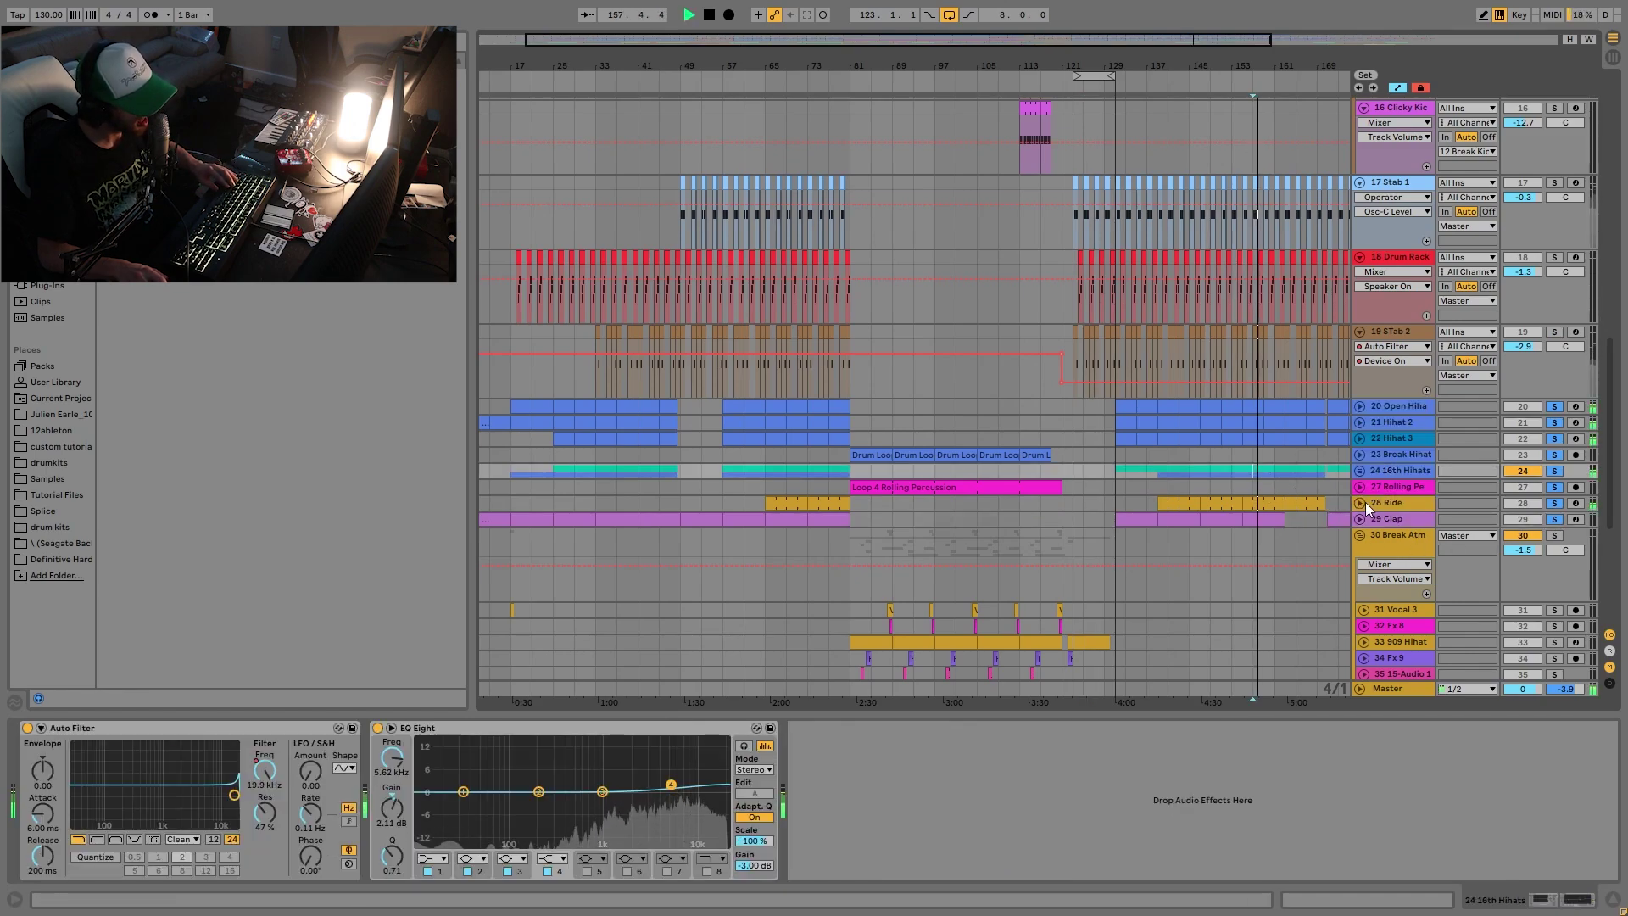
Solo only Hihat 3, play from bar 157 and add Hihat 2 and Open Hihat to the solo.
click(1550, 439)
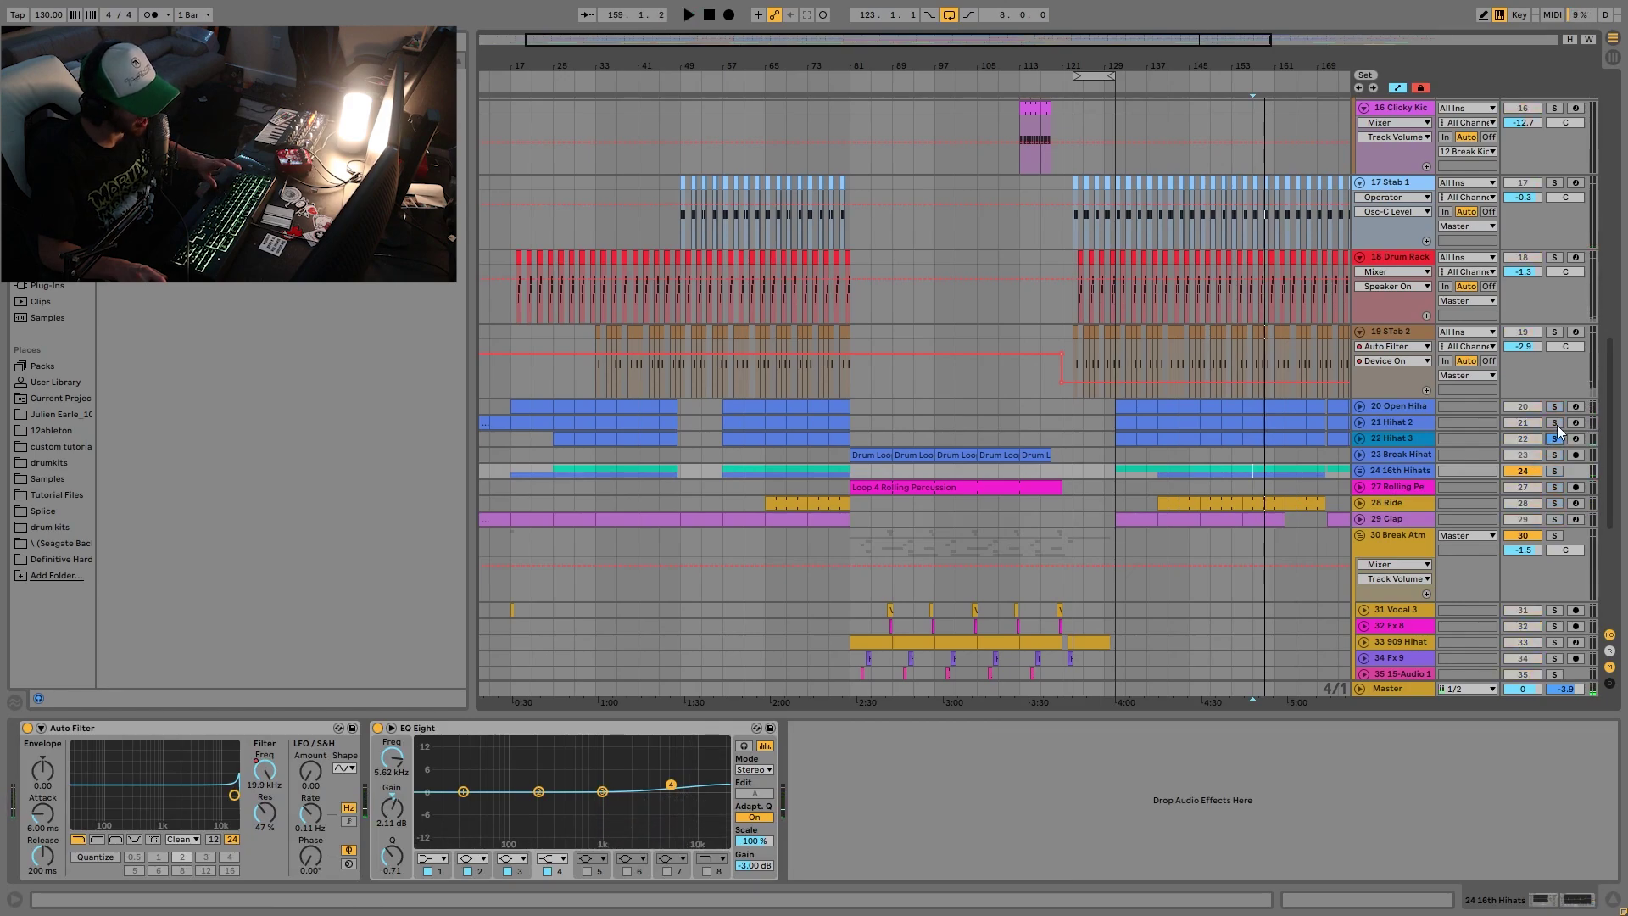
key(space)
click(1557, 424)
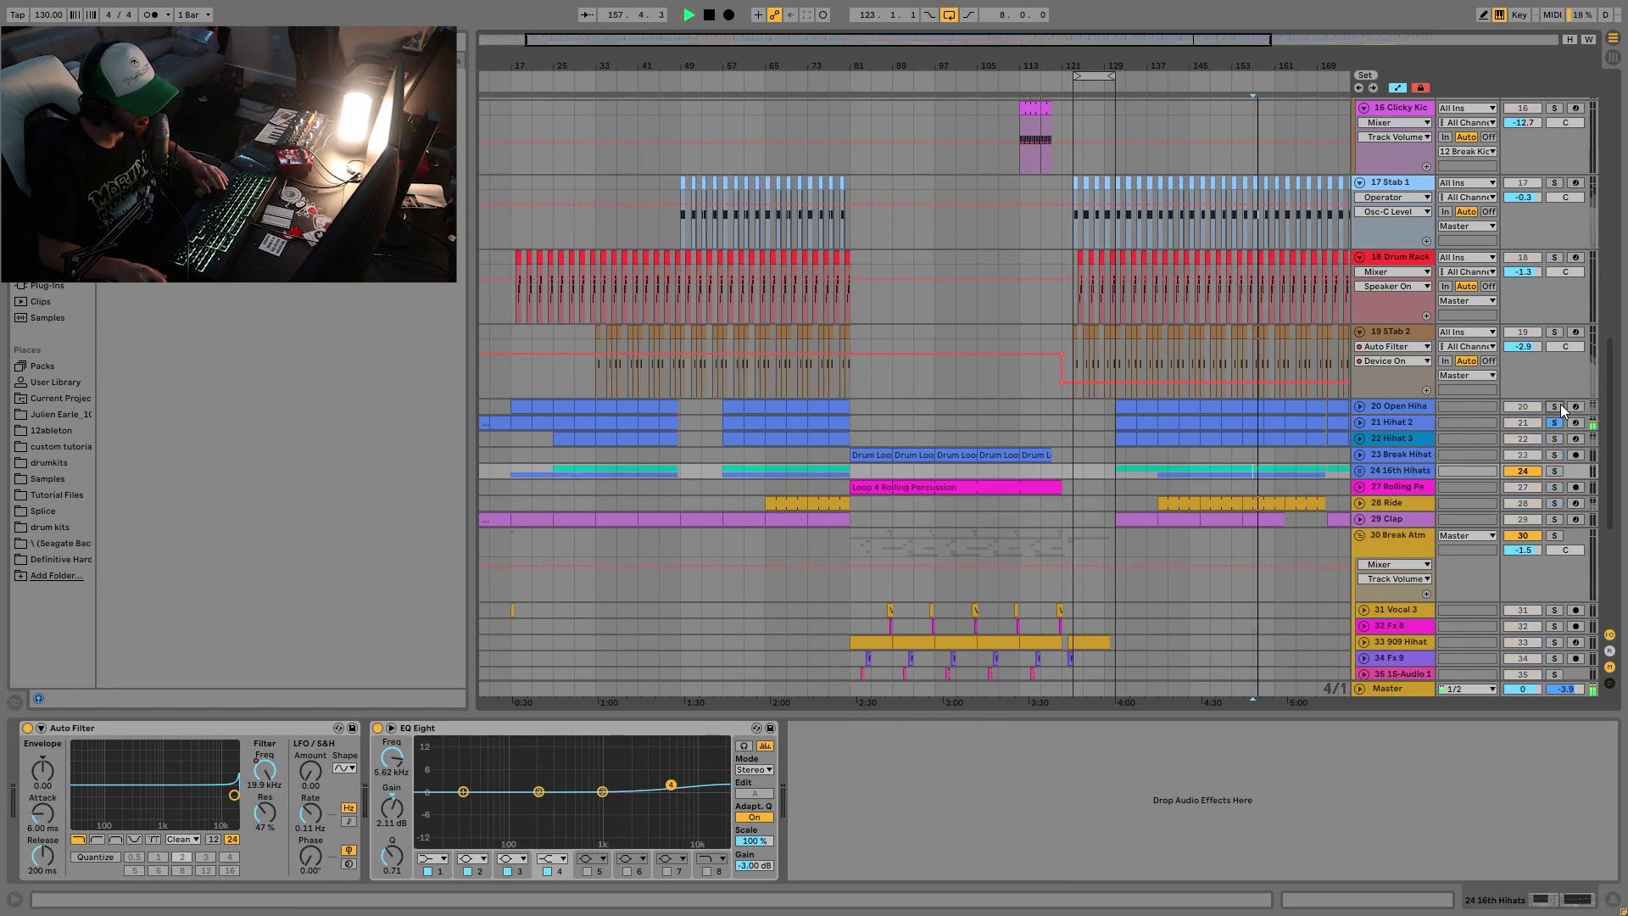
click(1557, 408)
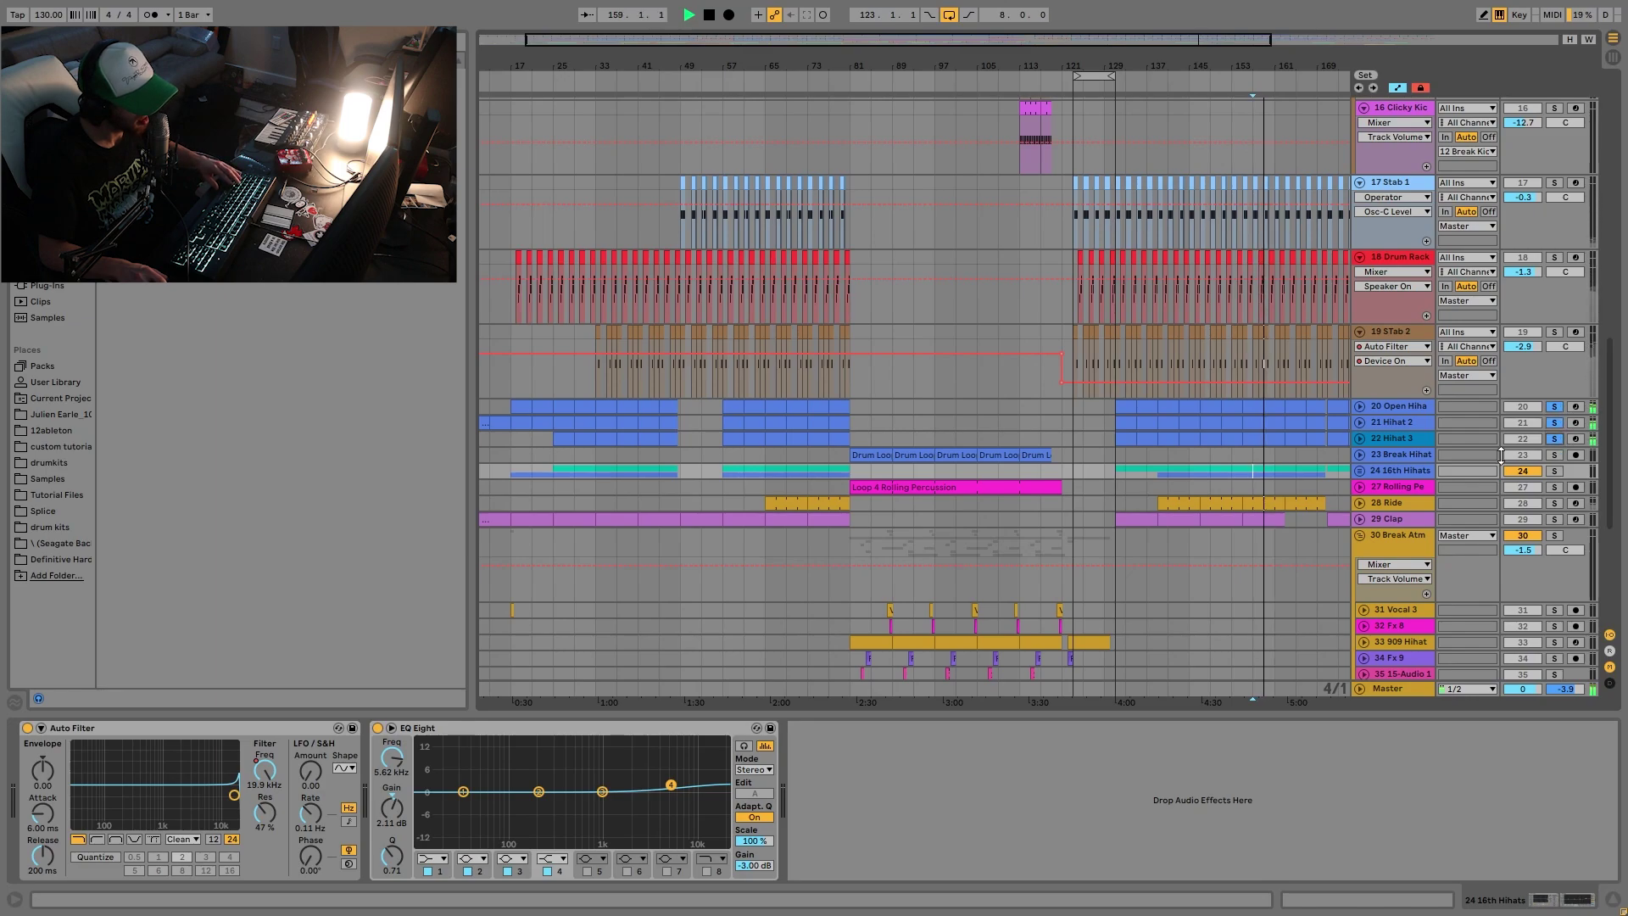
Solo the 16th Hihats group, expand it and play its techno and fat techno hi-hat layers from bar 157, singly and together.
key(space)
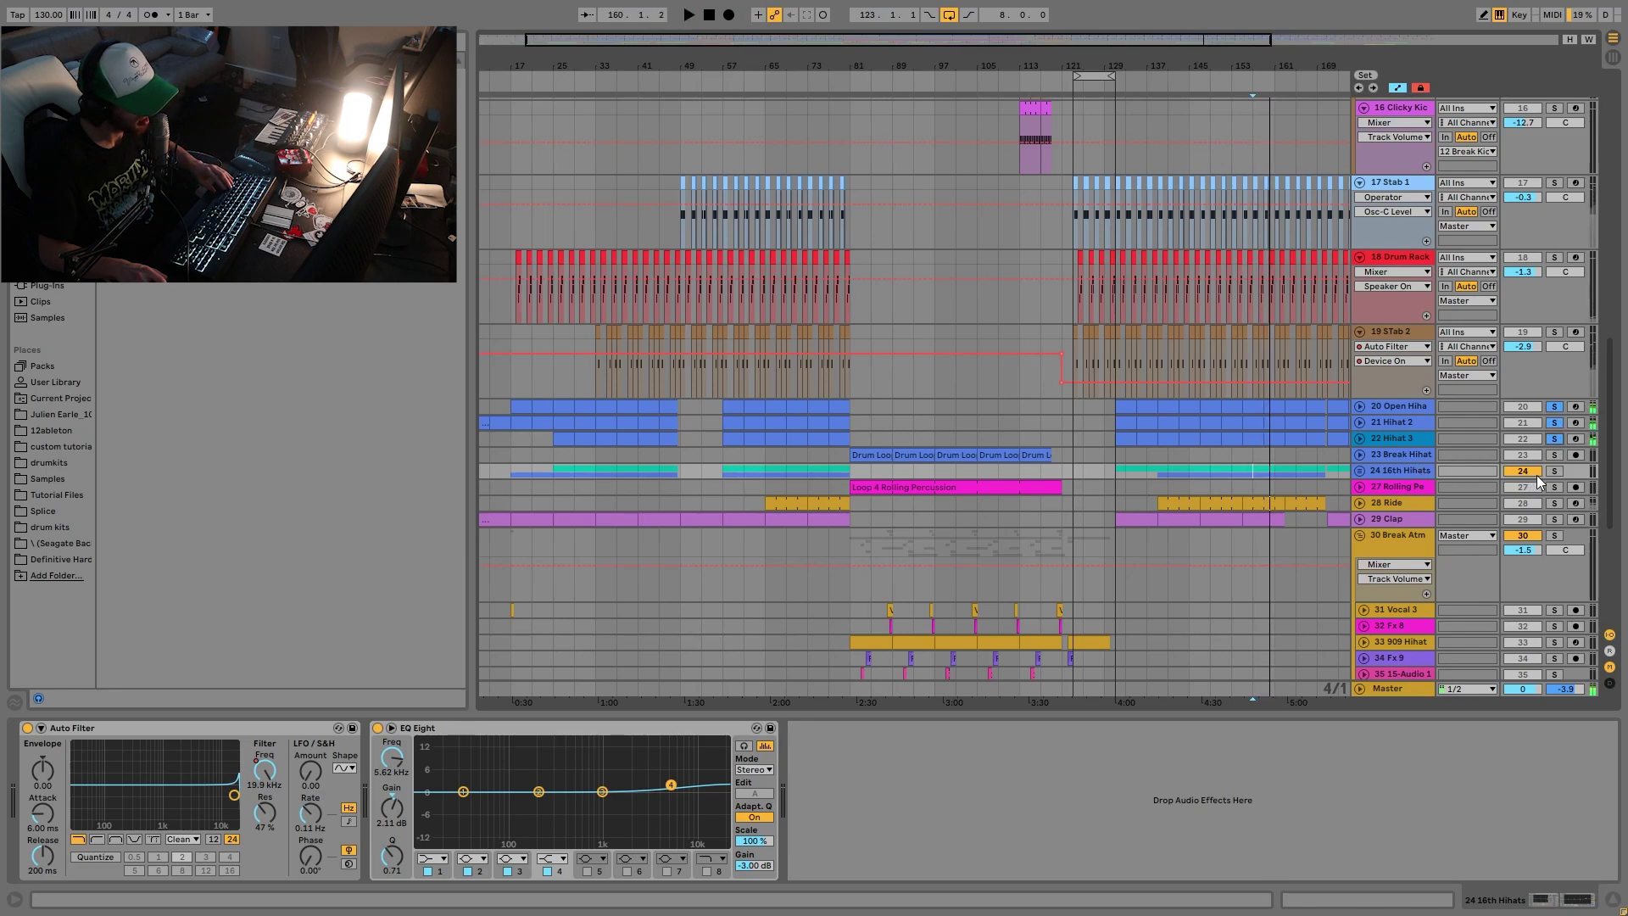
click(1552, 472)
click(1360, 470)
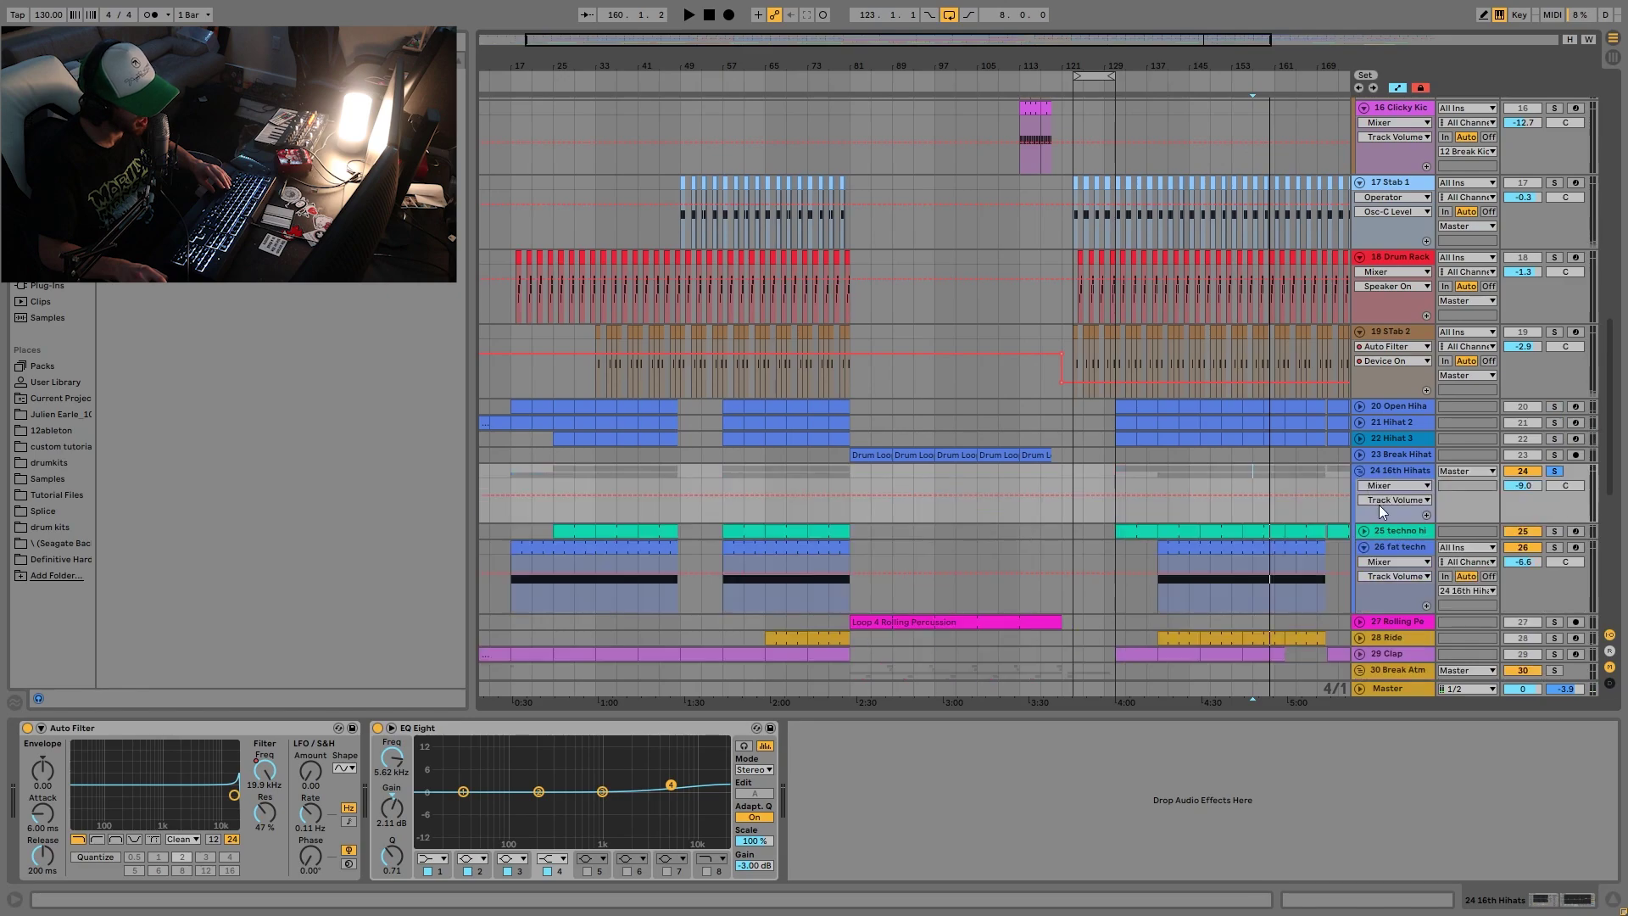
scroll(1379, 505, down, 1)
key(space)
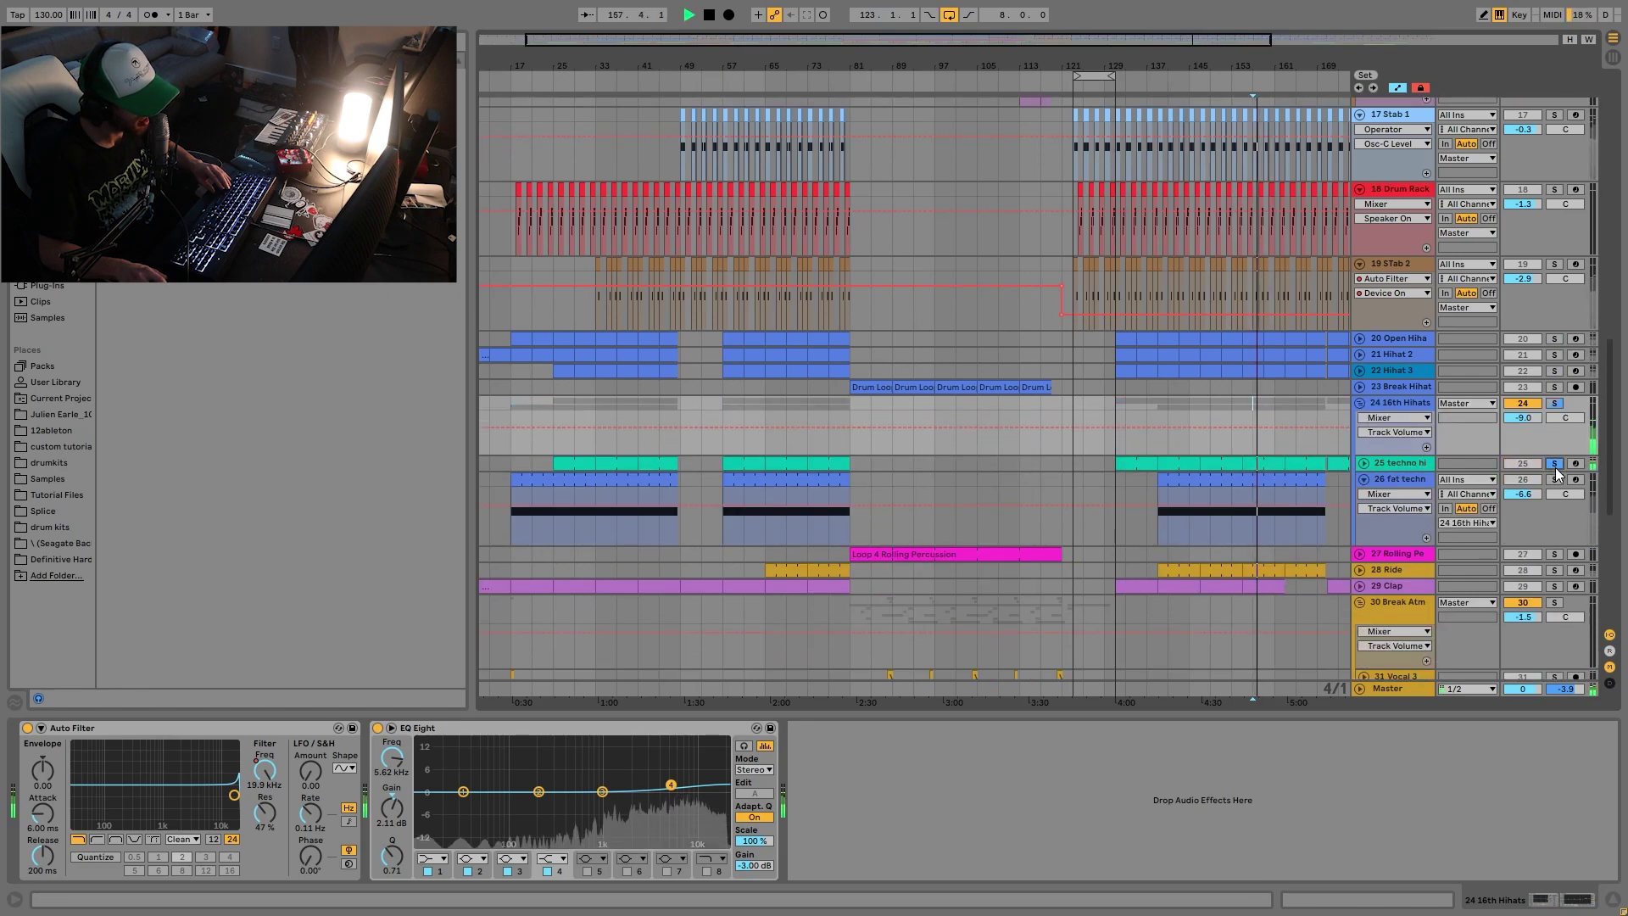
click(1554, 479)
click(1554, 406)
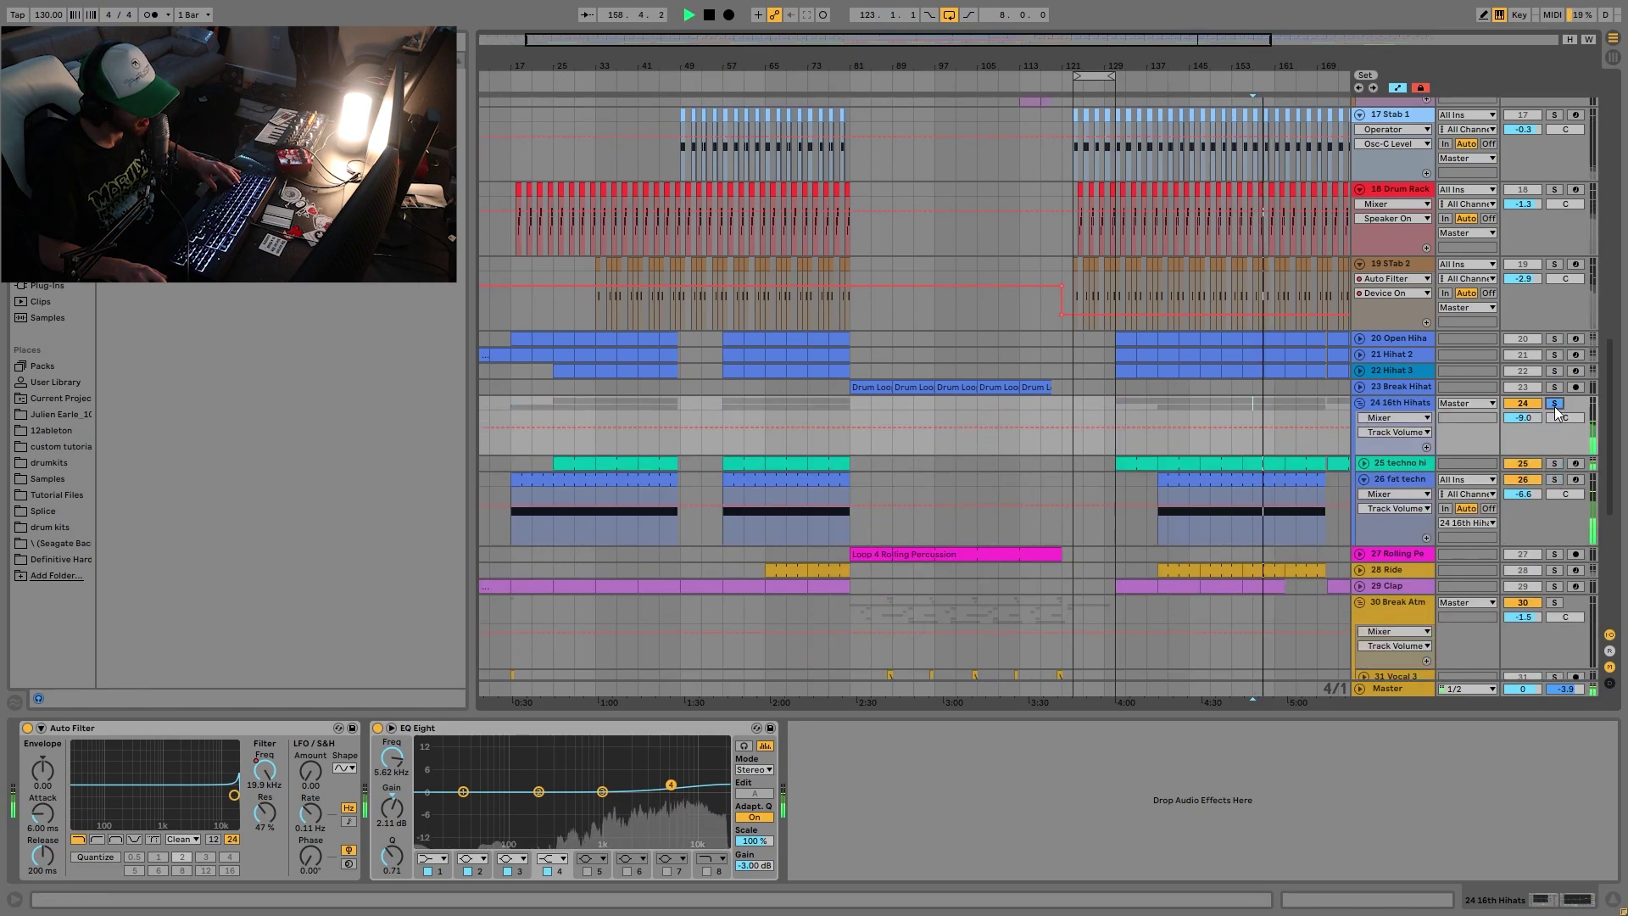
Solo Break Hihat and play it from bar 105, then solo the Rolling Percussion loop over the same passage.
click(1555, 387)
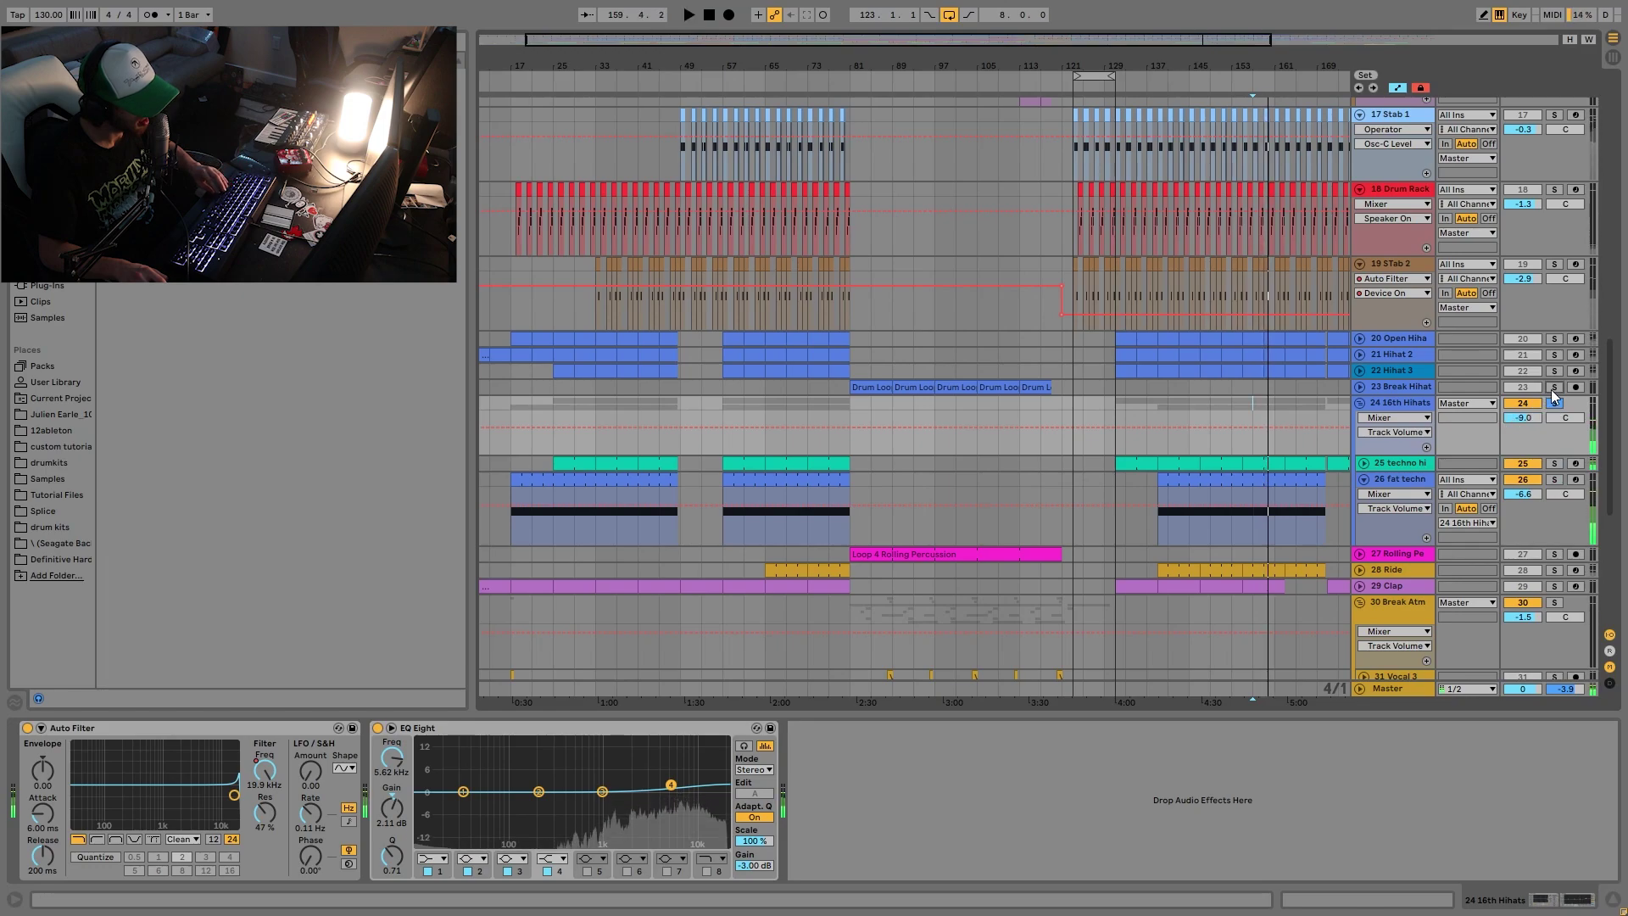
click(1000, 388)
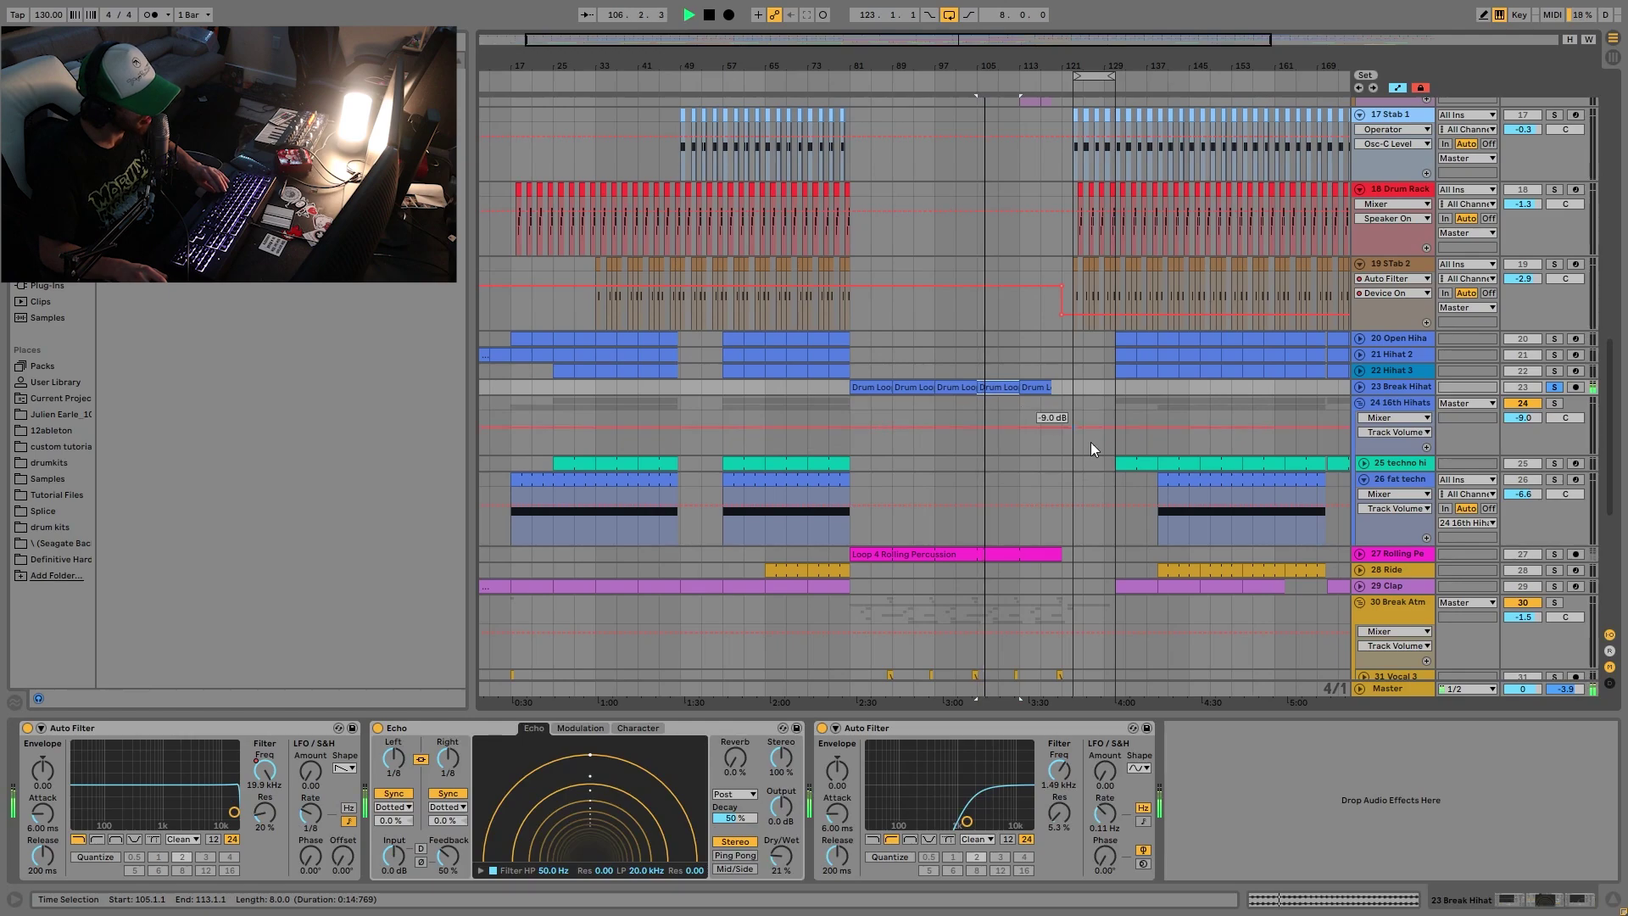
scroll(1090, 441, down, 3)
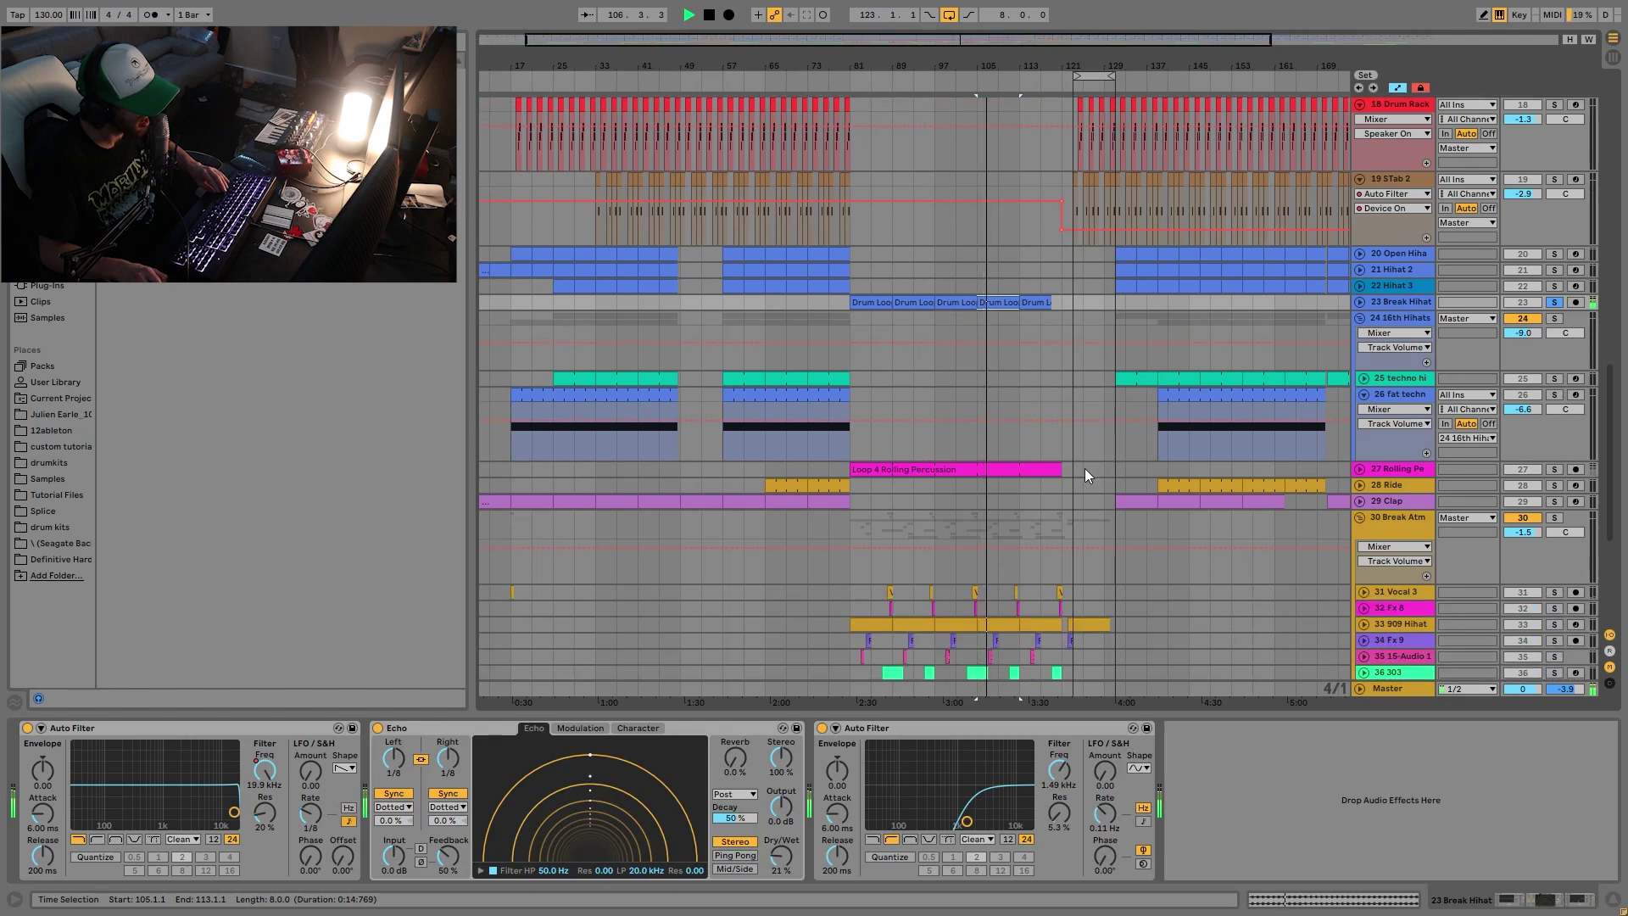
click(1554, 469)
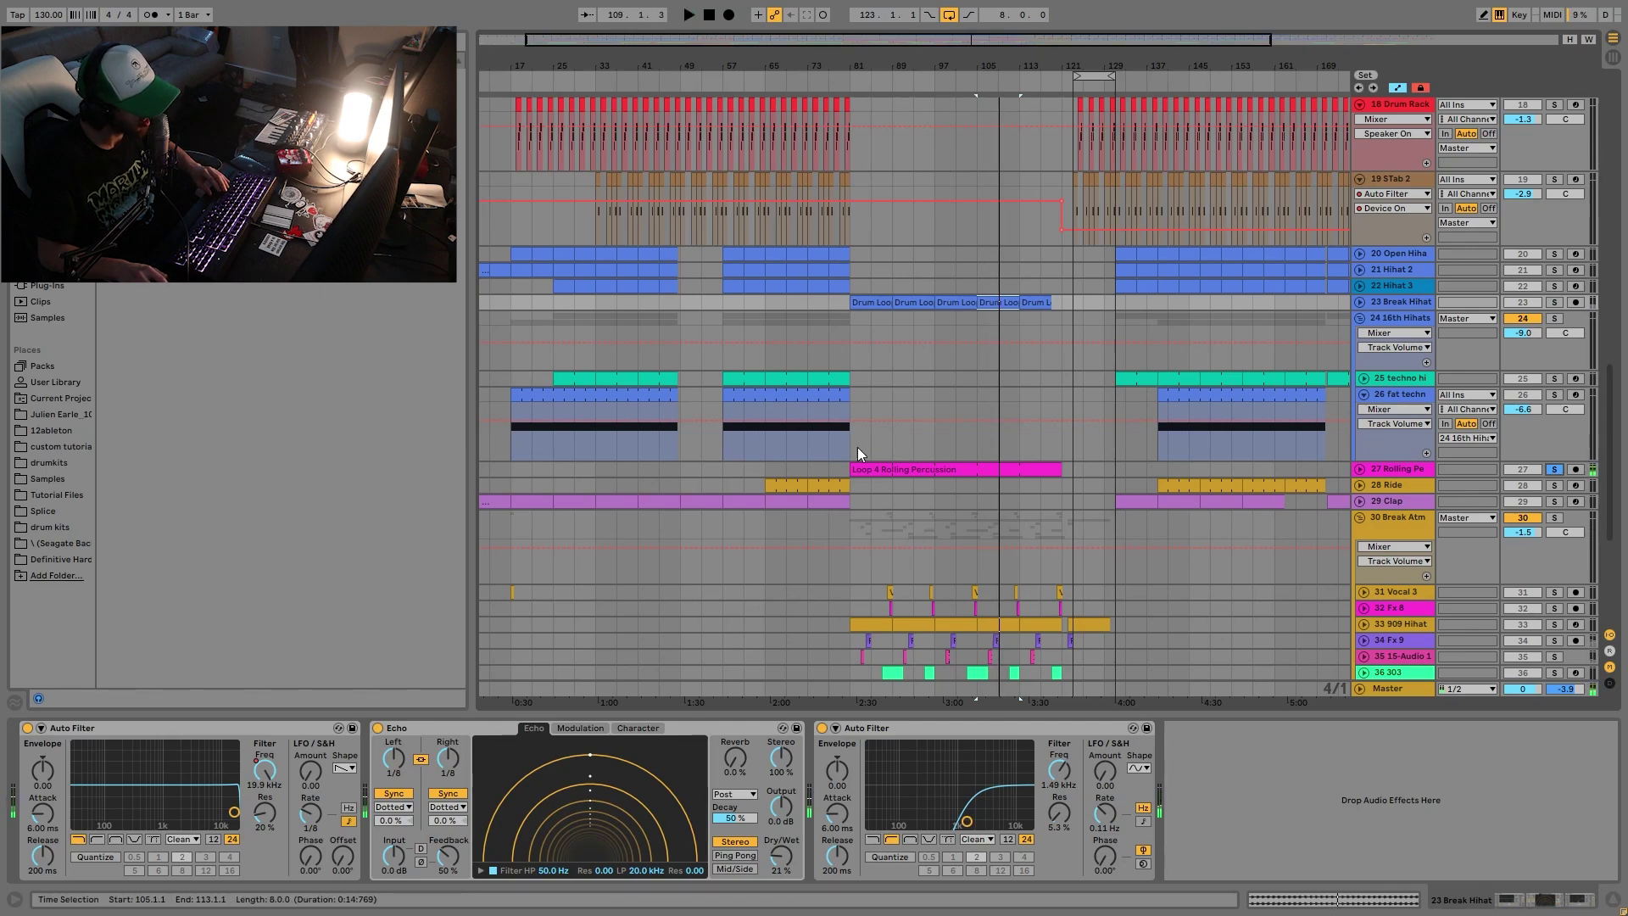
key(space)
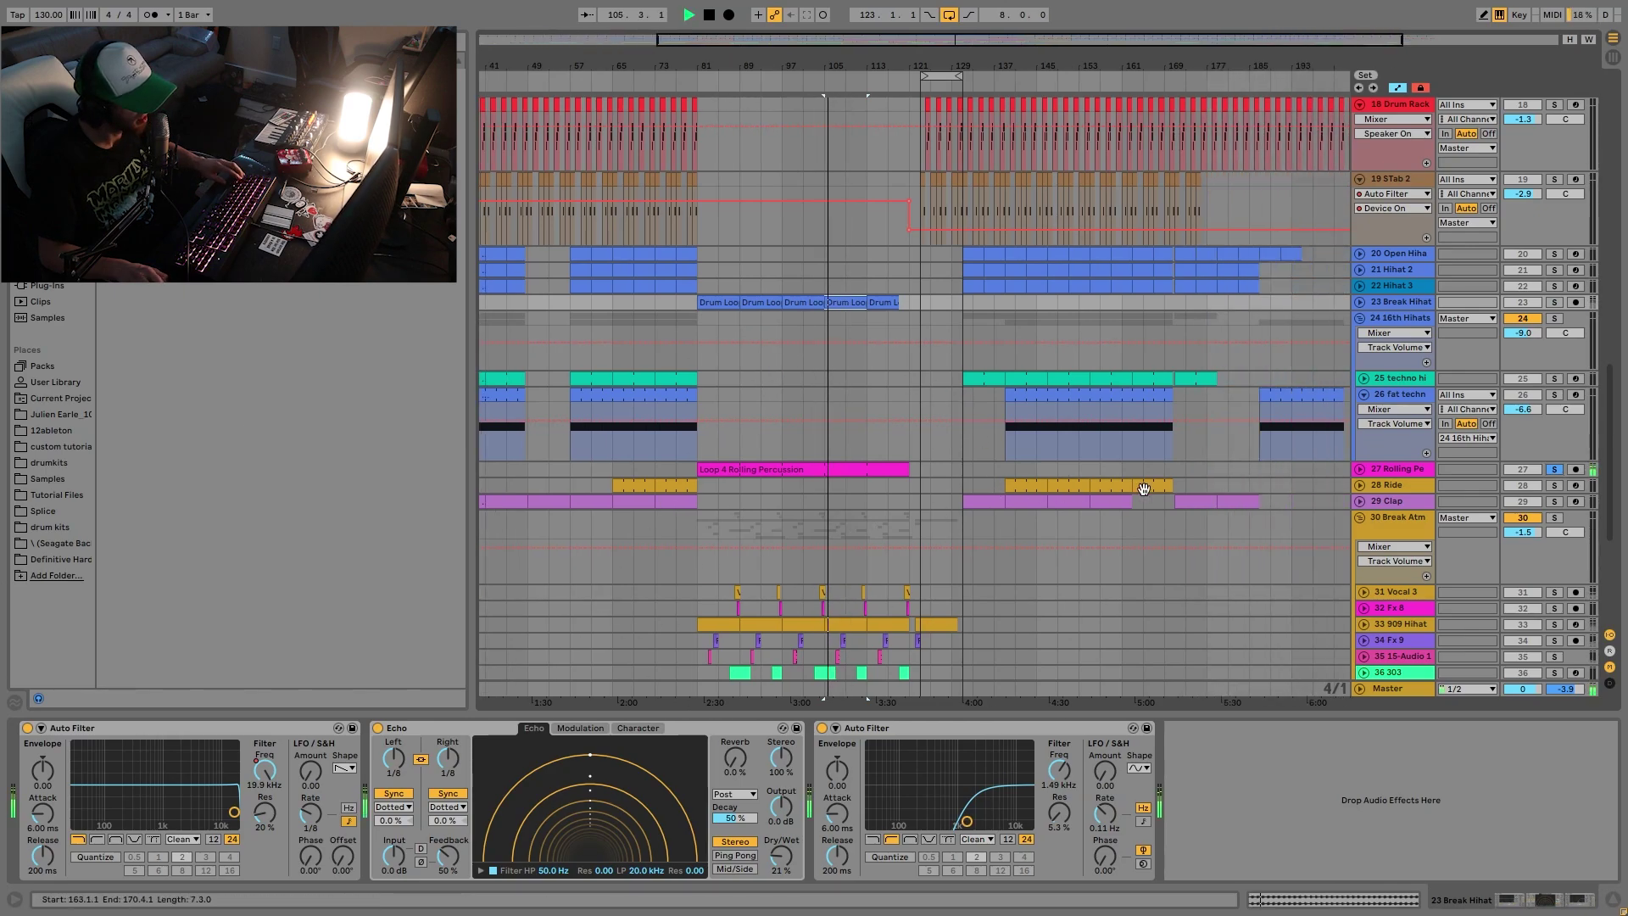
Solo the Ride and play it from bar 139 with its sample, Echo and EQ Eight devices shown.
click(1556, 485)
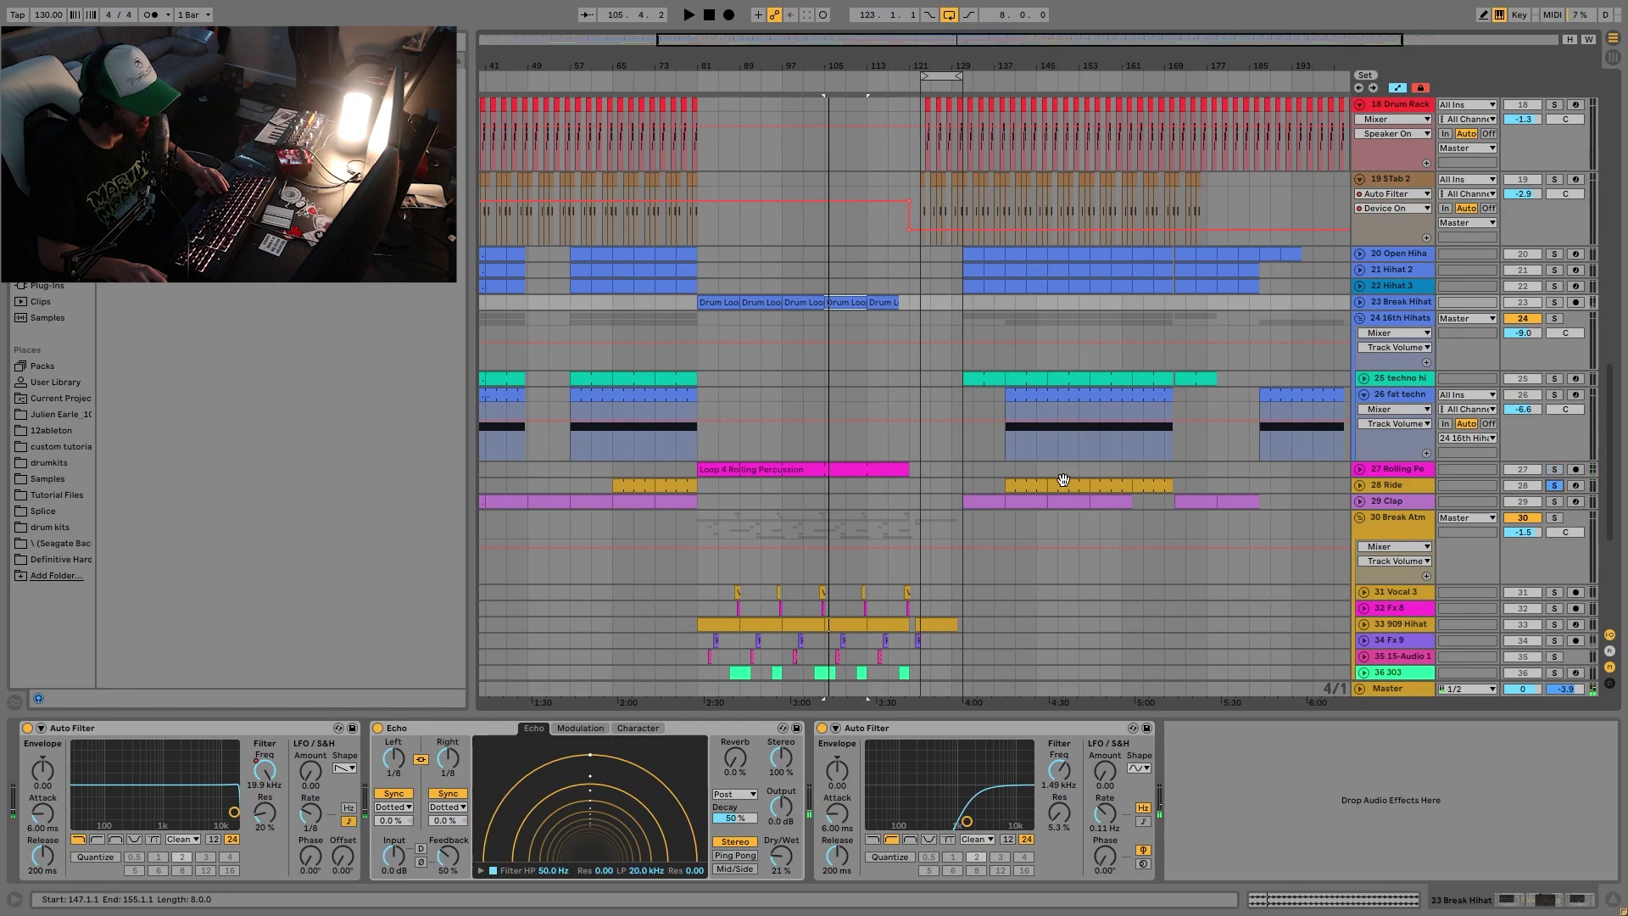
click(1008, 485)
key(space)
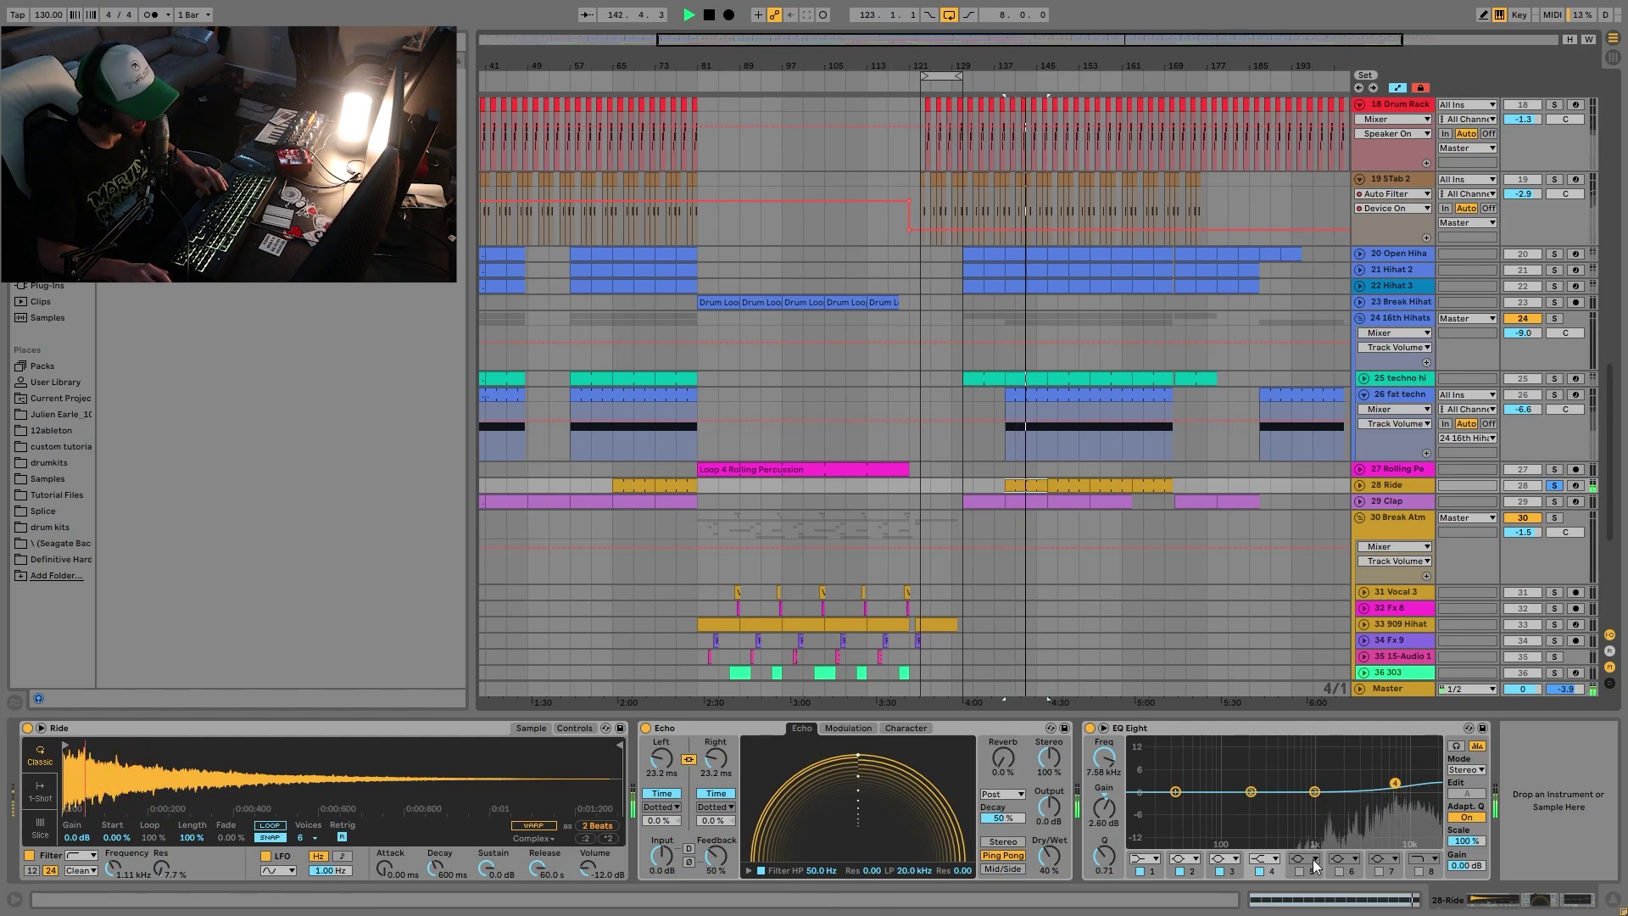
Solo and expand the Clap track, then play its single hit from bar 146.
click(1555, 501)
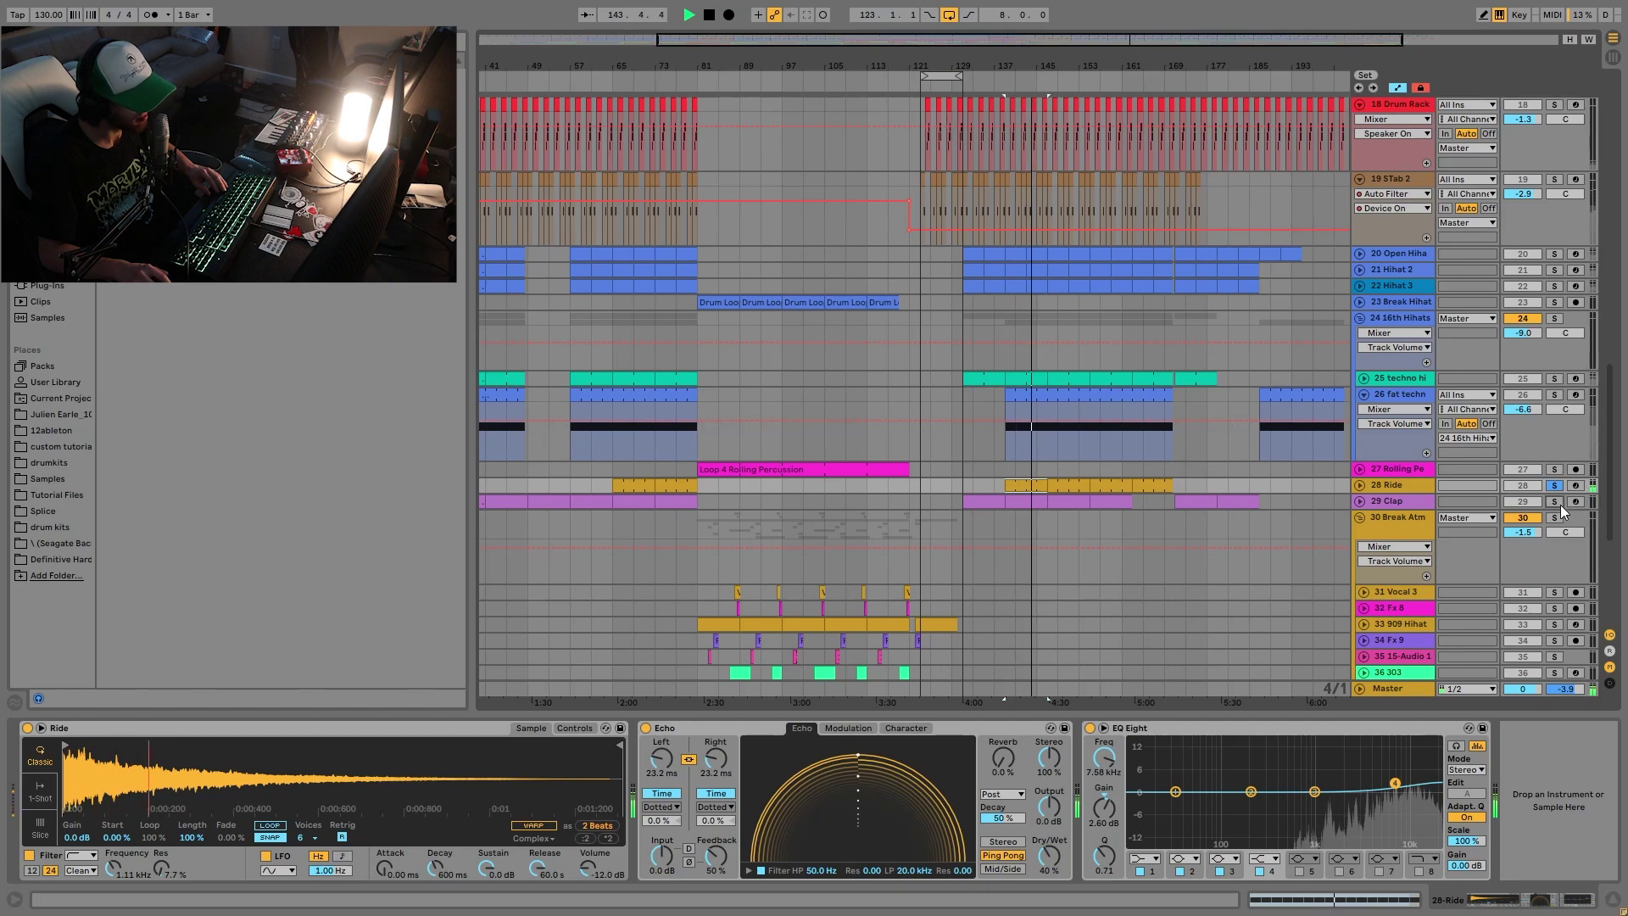
key(space)
click(1360, 501)
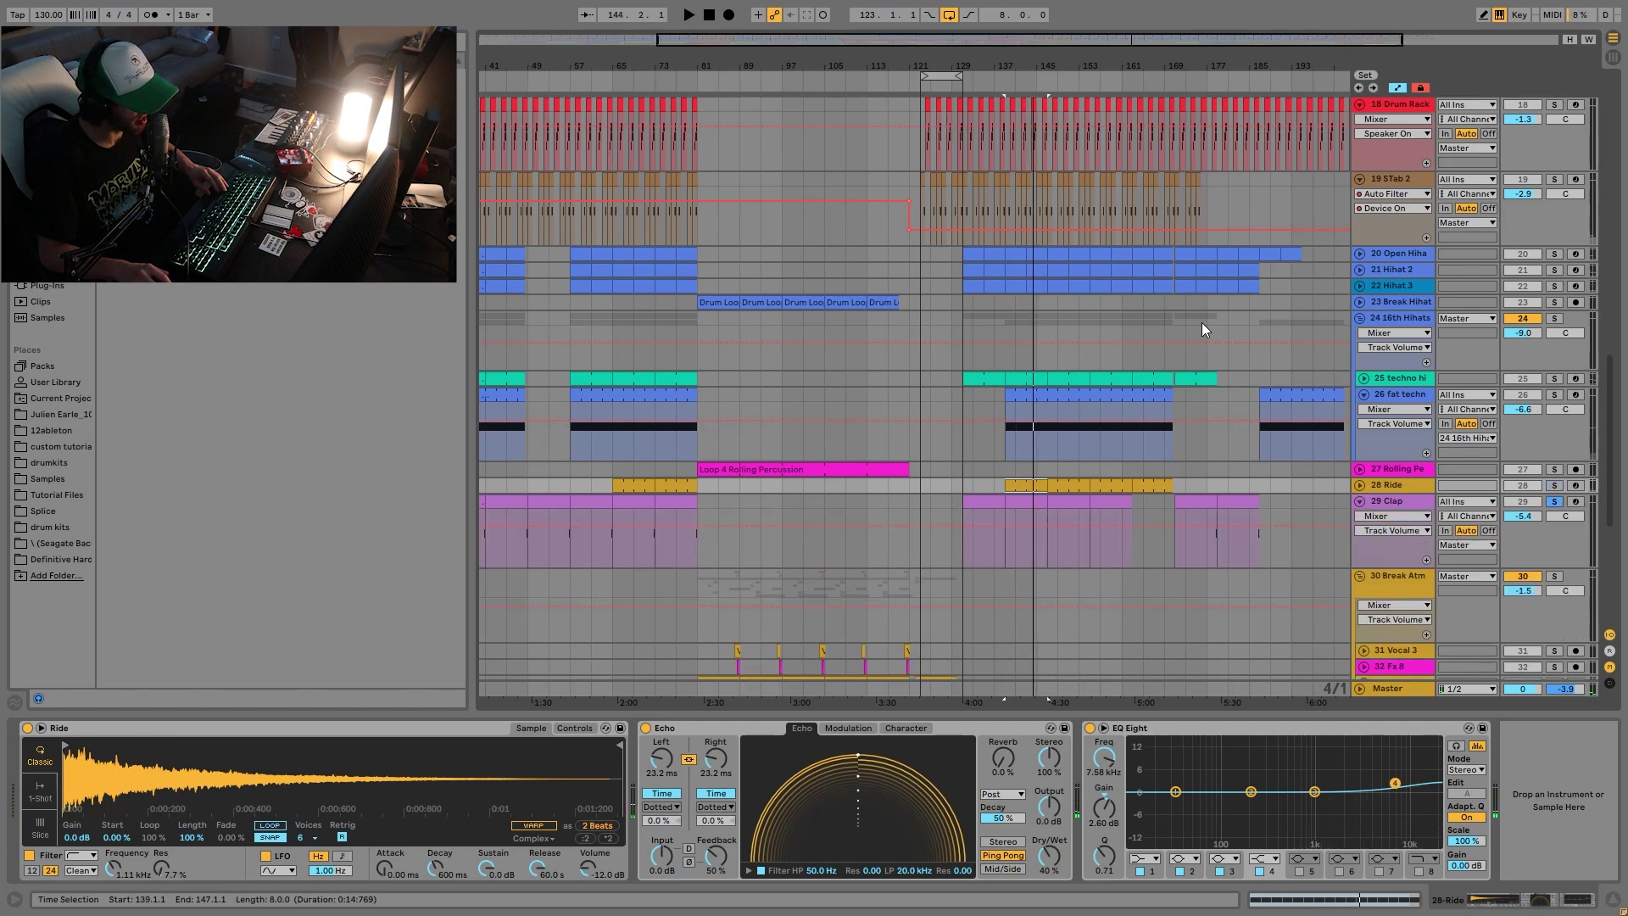
drag(1030, 65, 1030, 119)
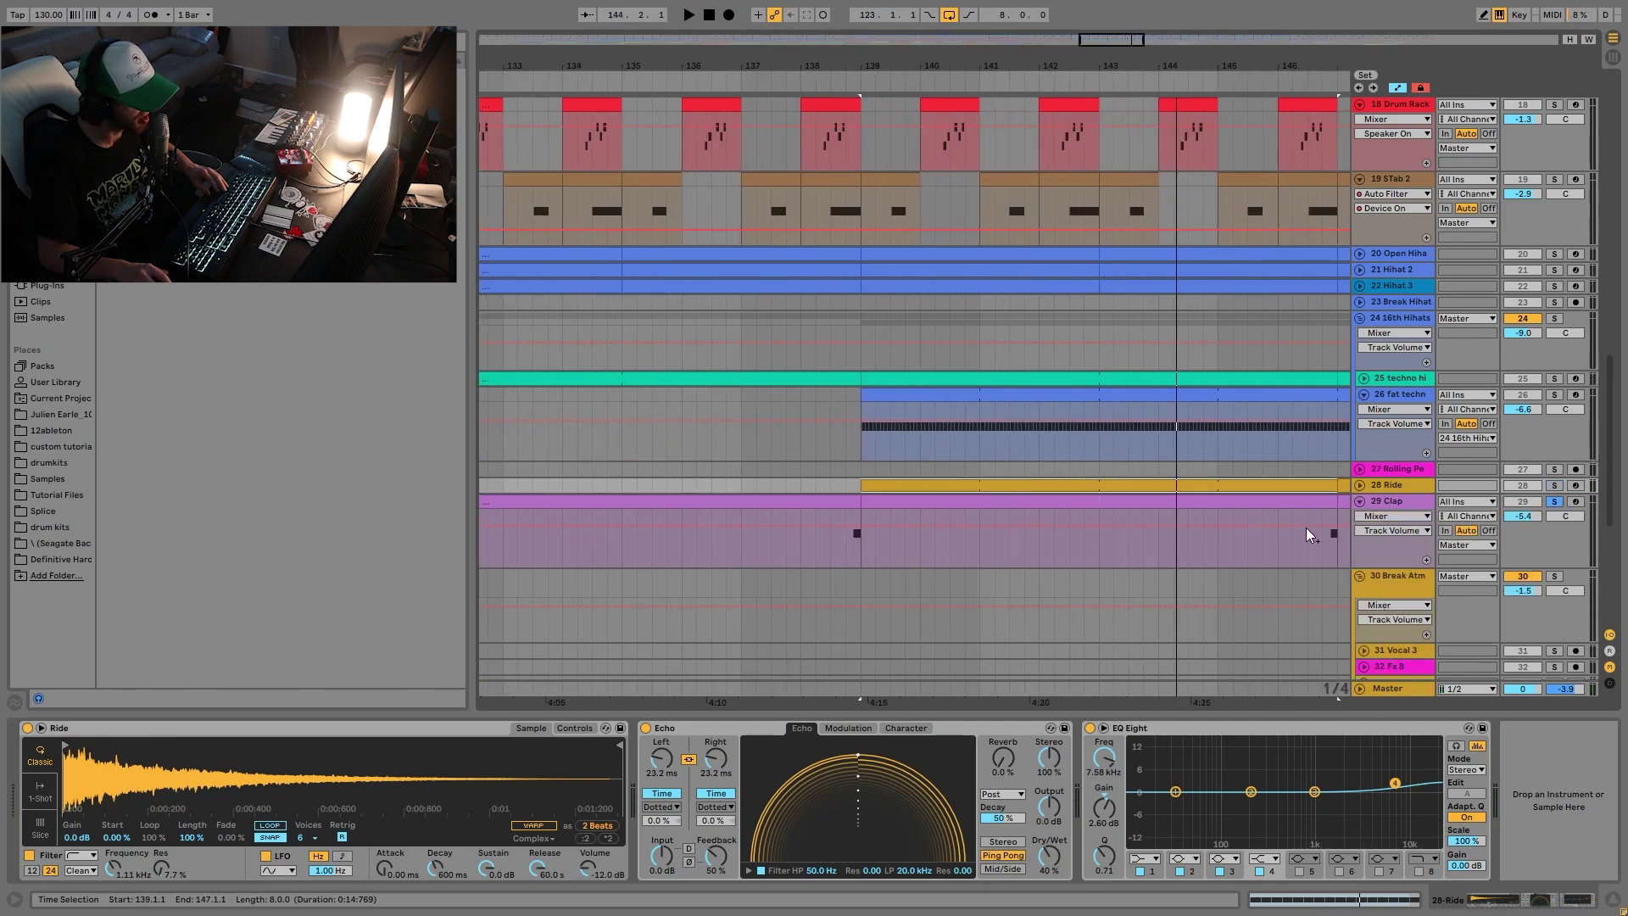
click(1278, 542)
key(space)
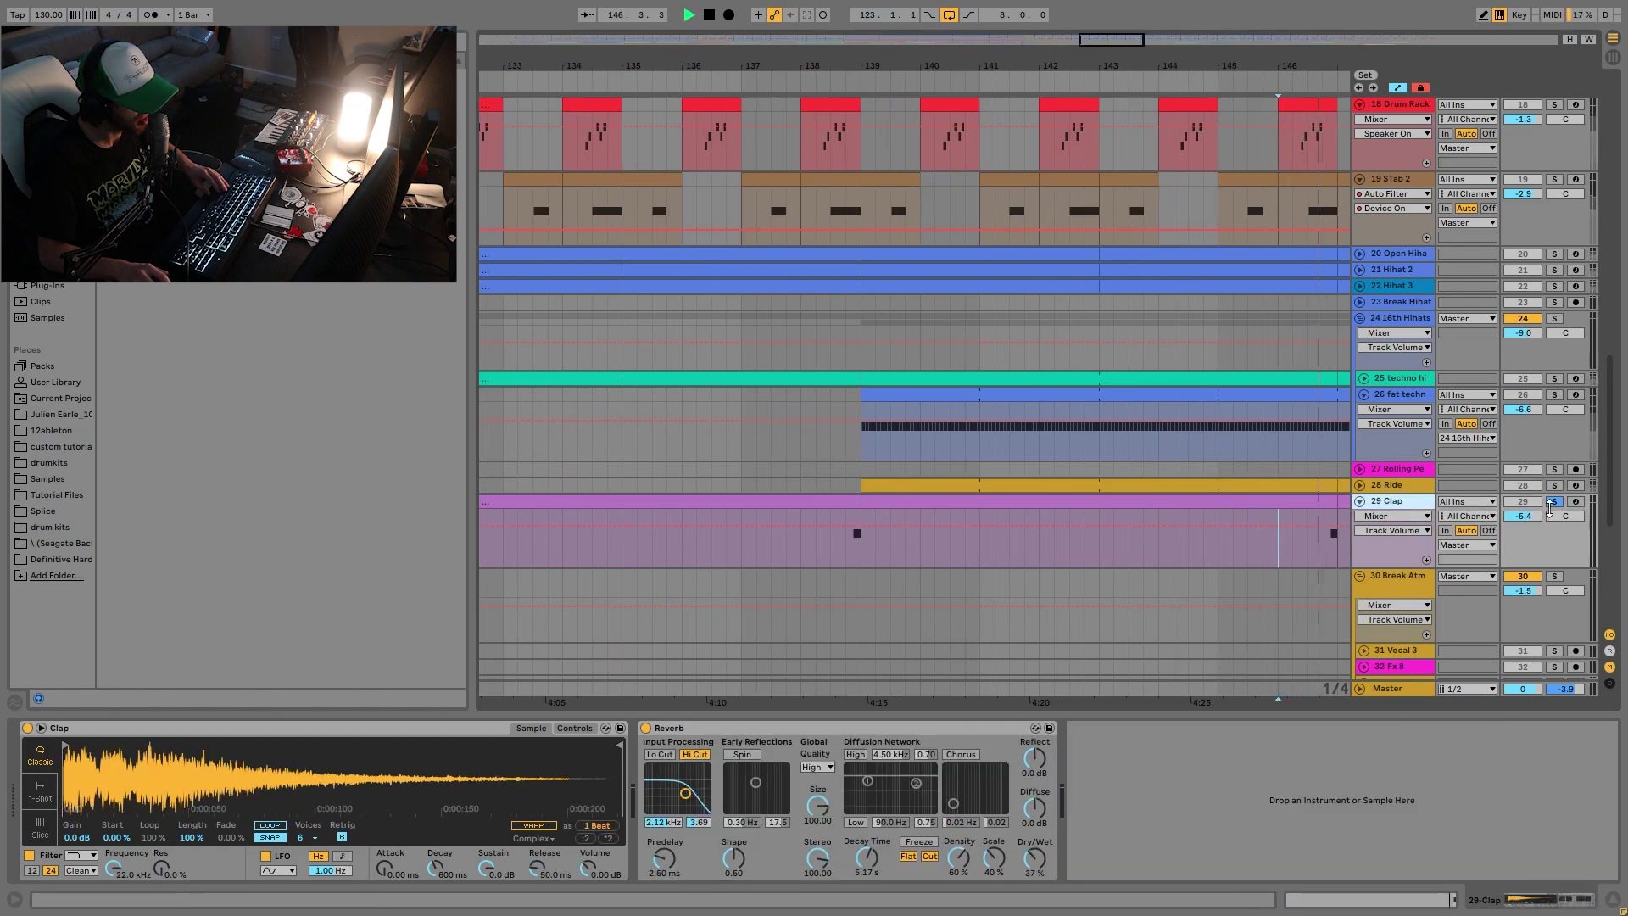
Unsolo the Clap to hear it in the full mix, then show the devices of Clap and Open Hihat.
click(1554, 502)
key(Up)
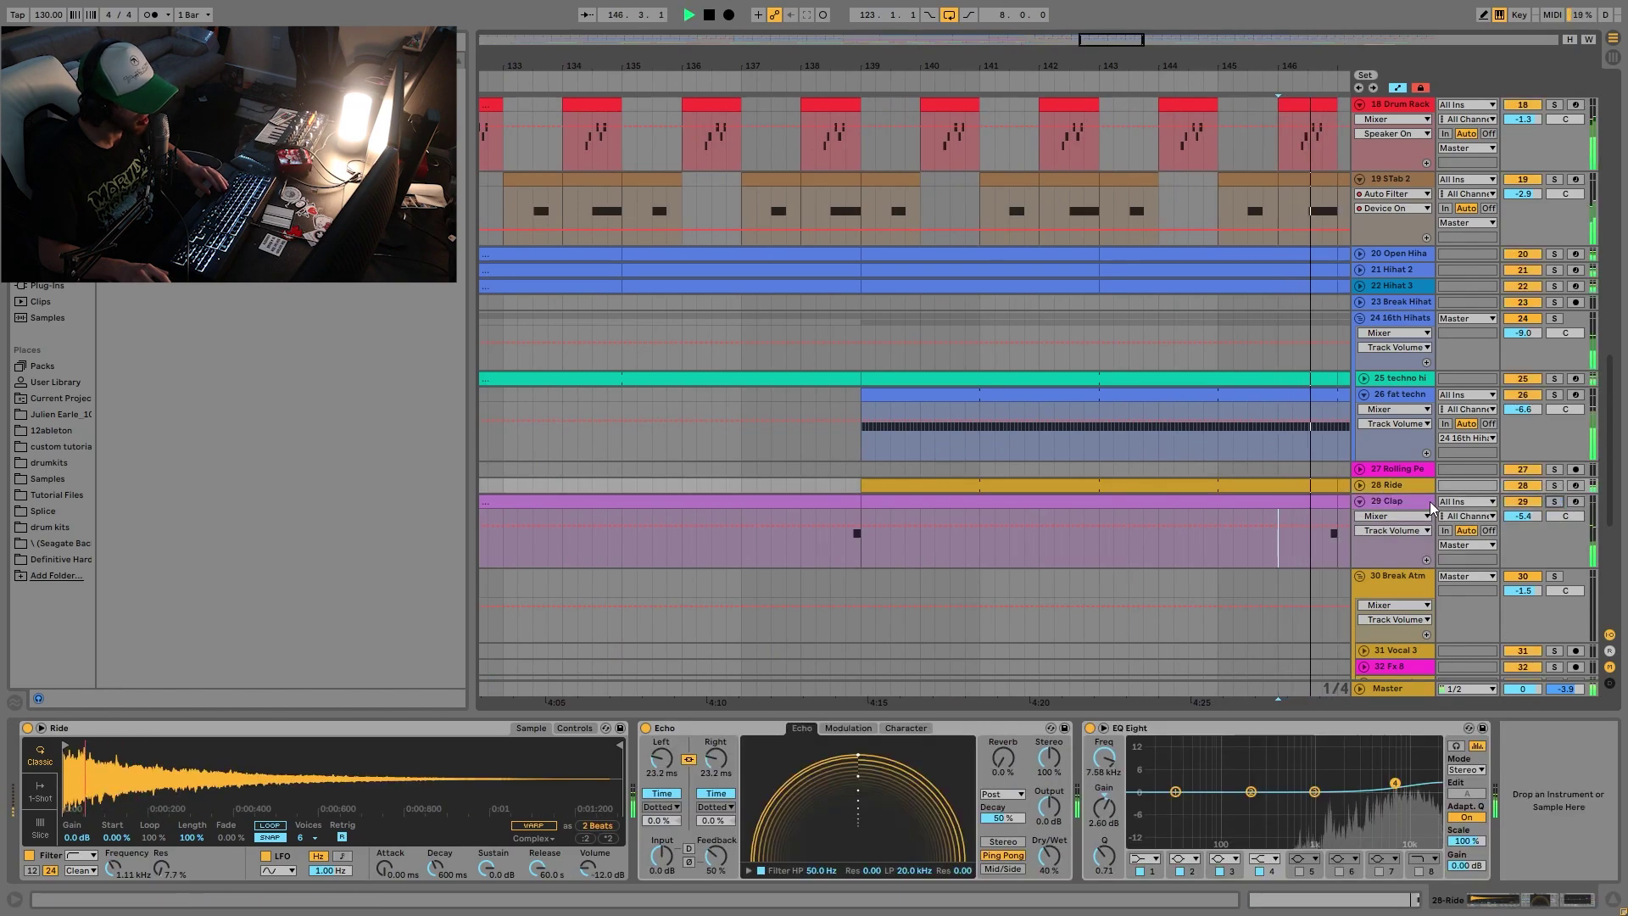
click(1416, 496)
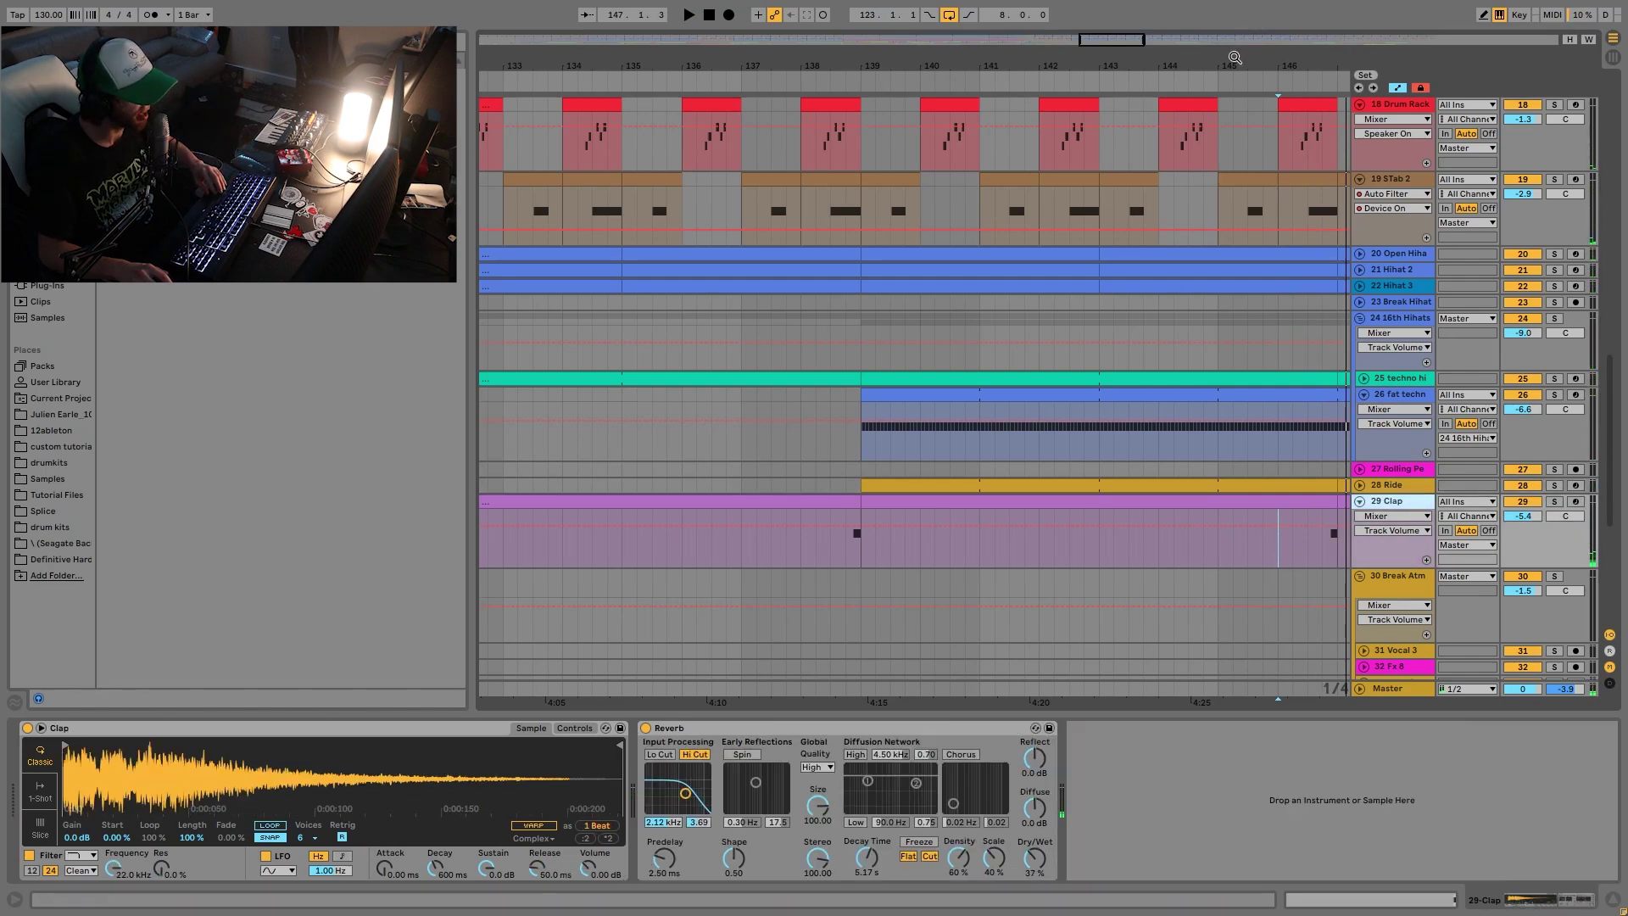
drag(1228, 57, 1008, 5)
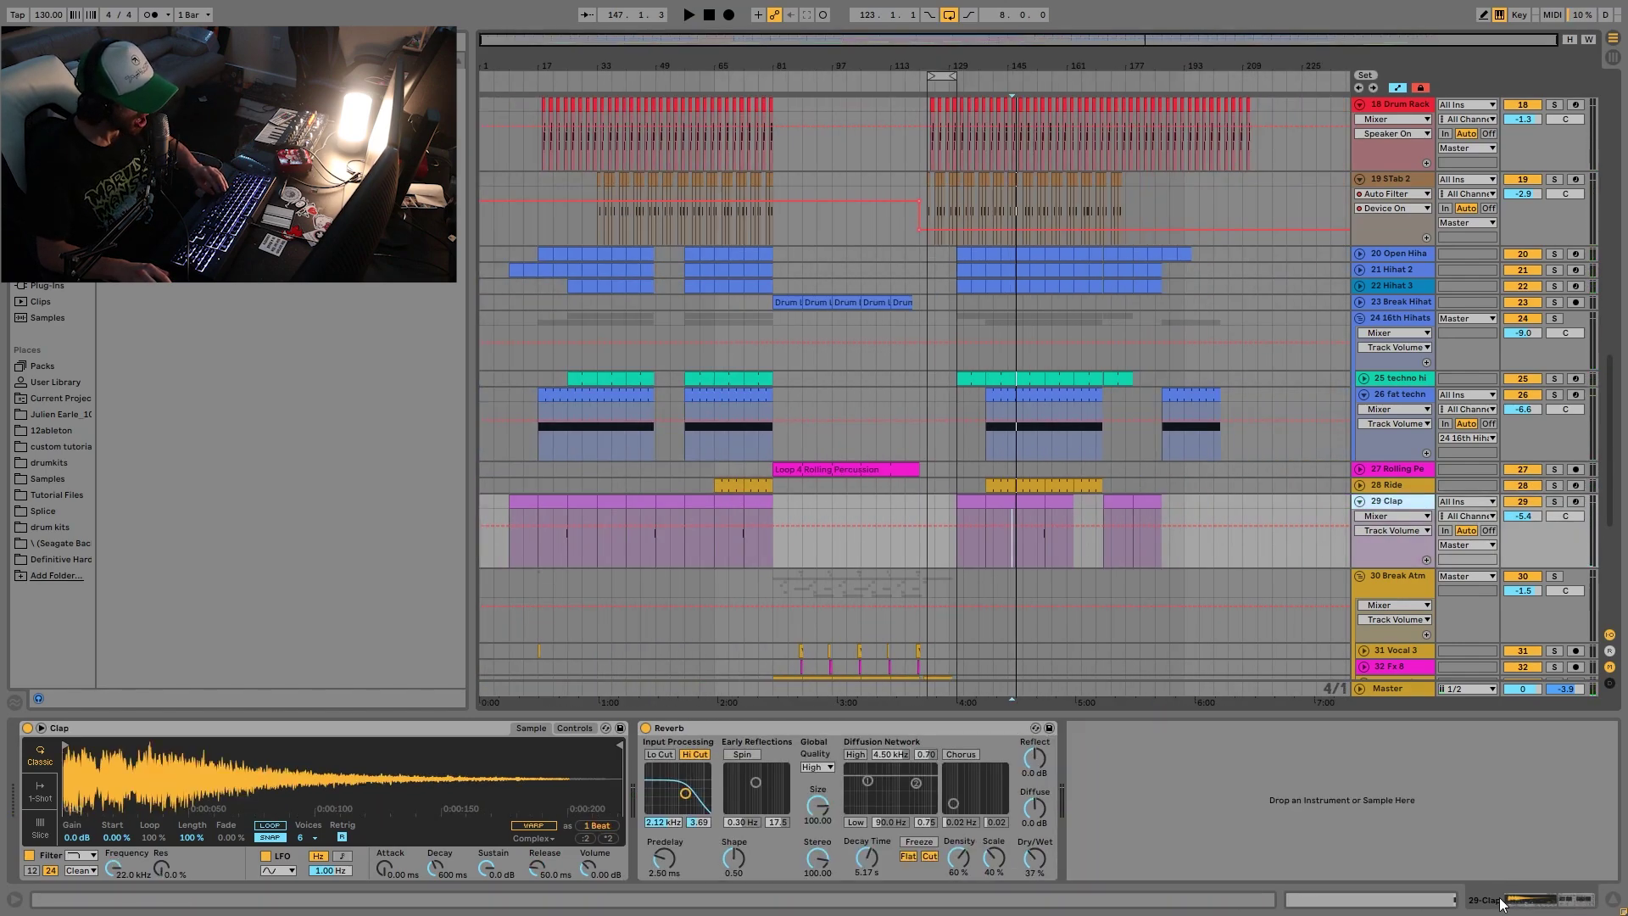
scroll(551, 107, down, 4)
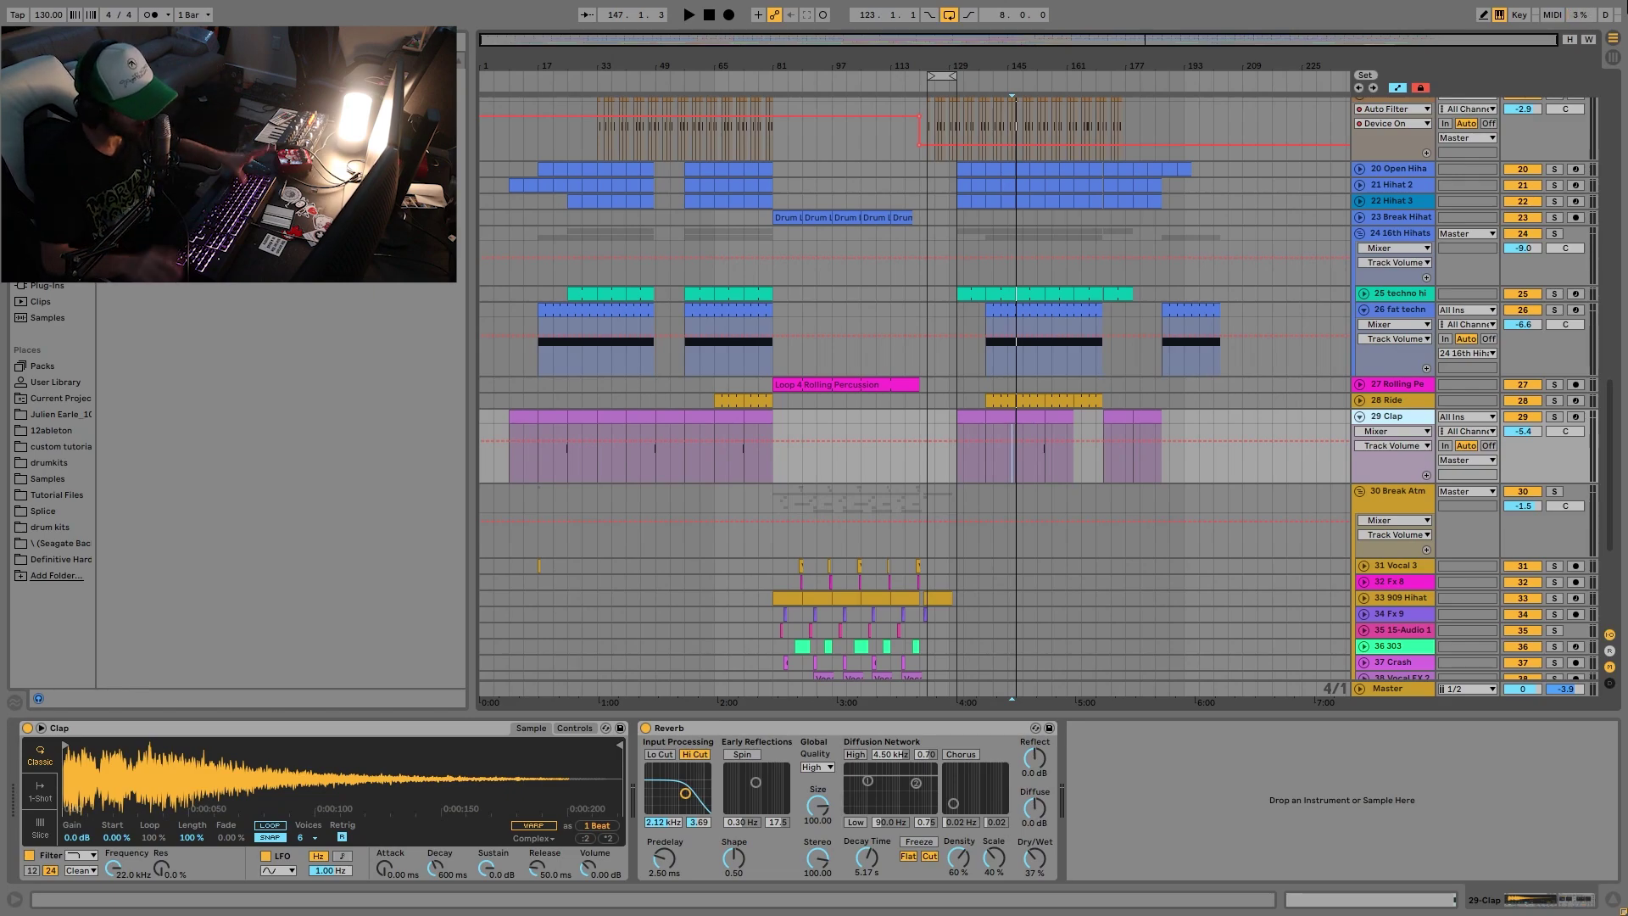
click(1394, 168)
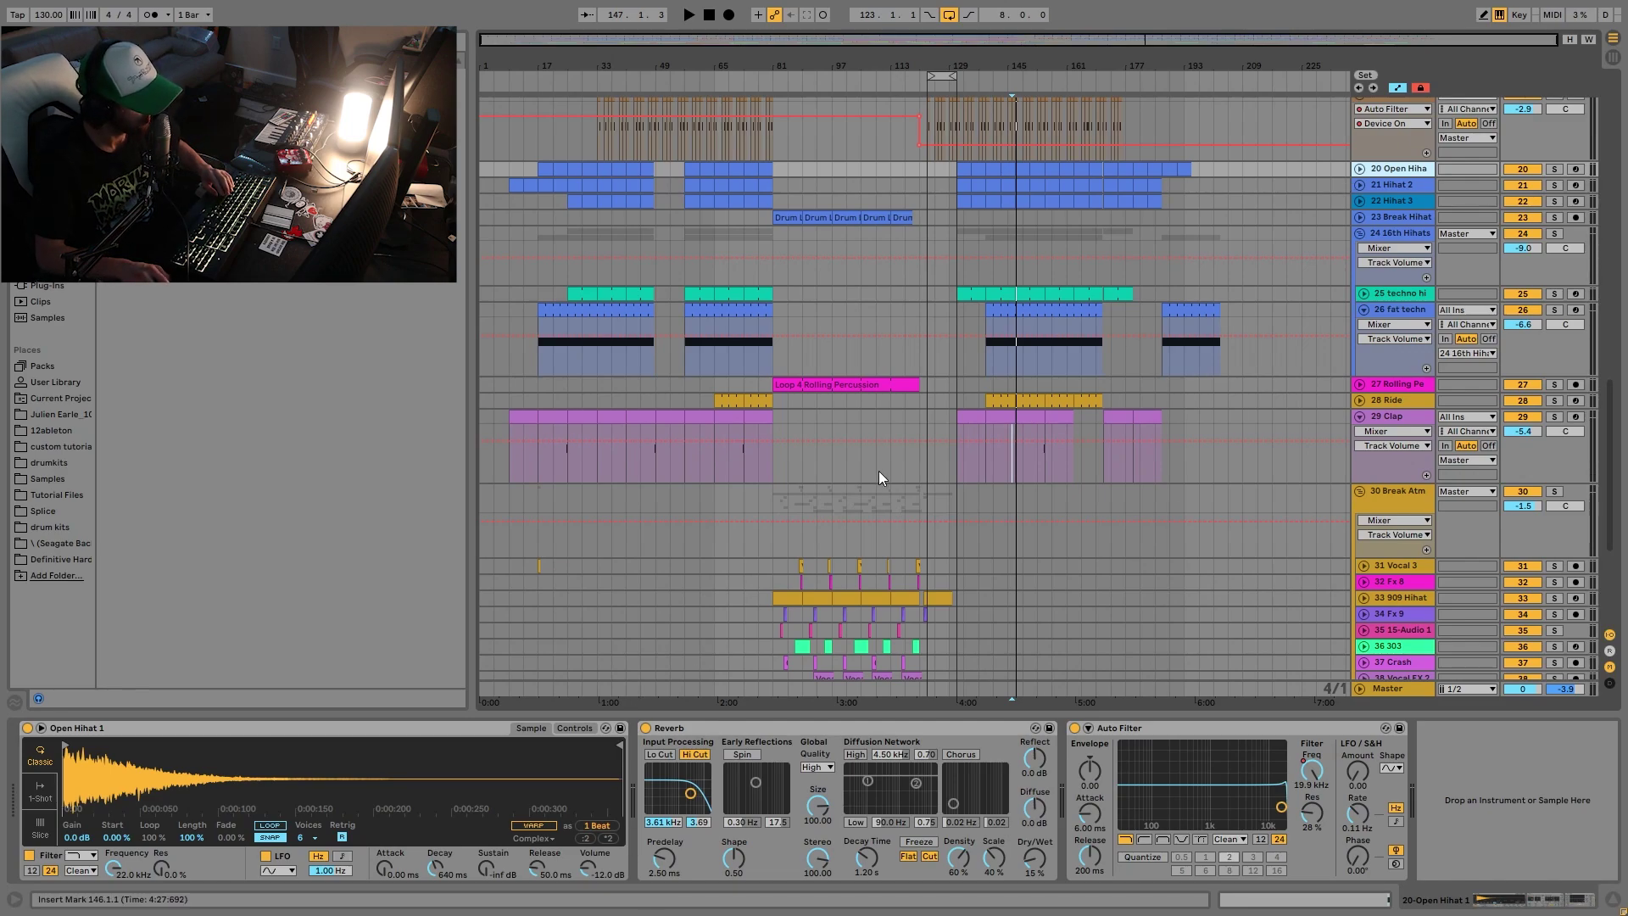
Solo the Break Atm group and play the breakdown from bar 104 with its layers in closer view.
scroll(878, 471, down, 3)
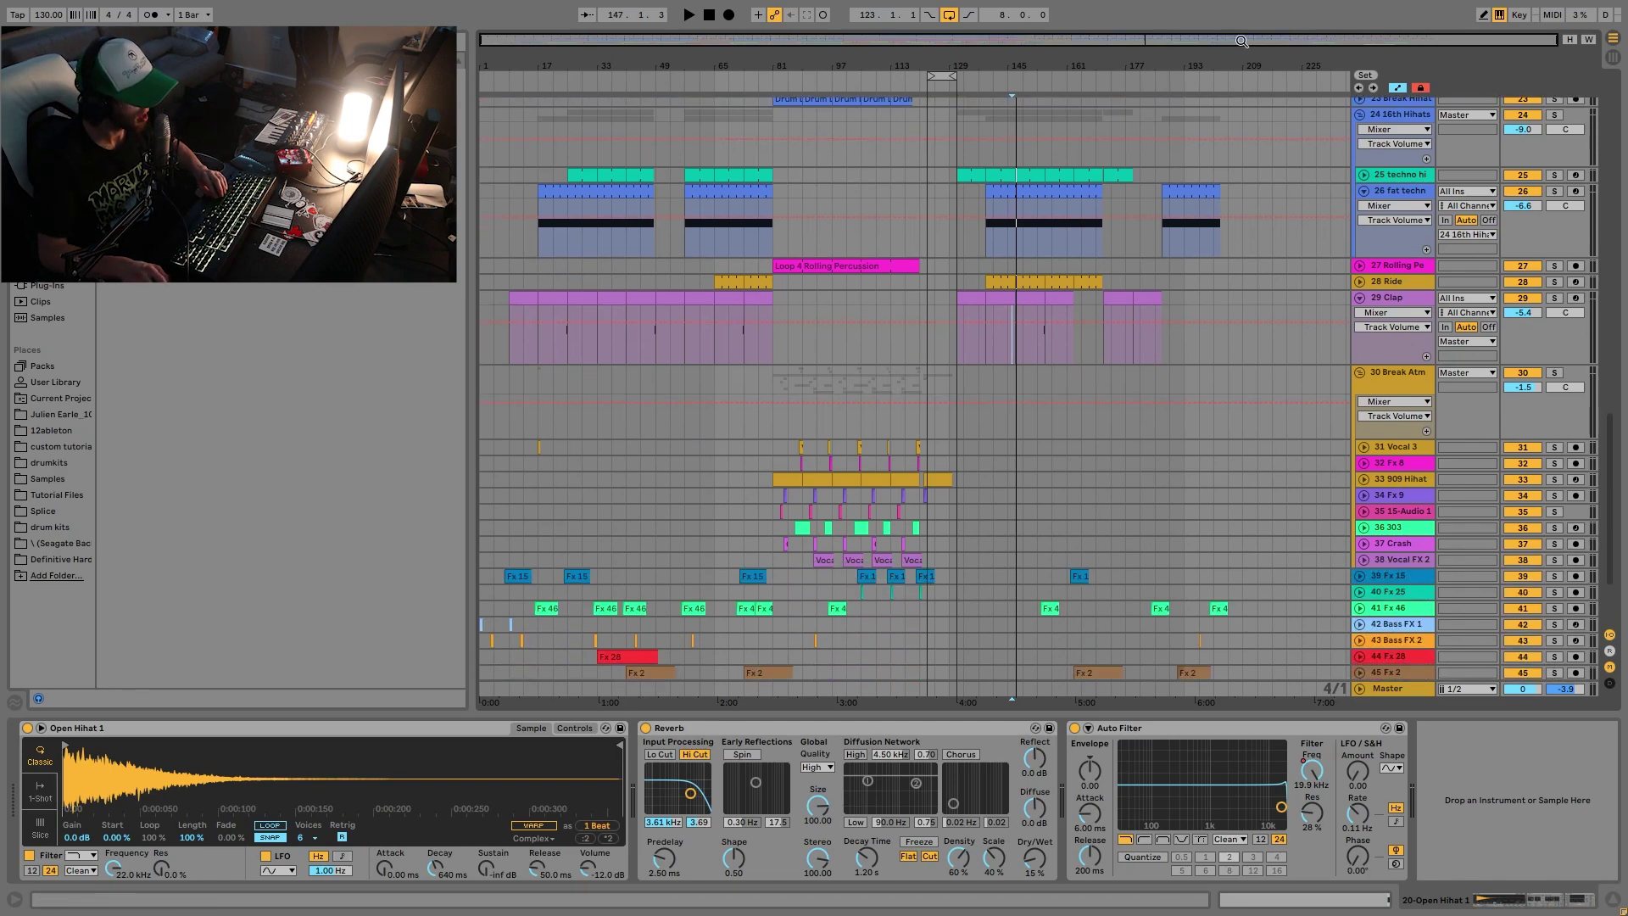
click(1554, 372)
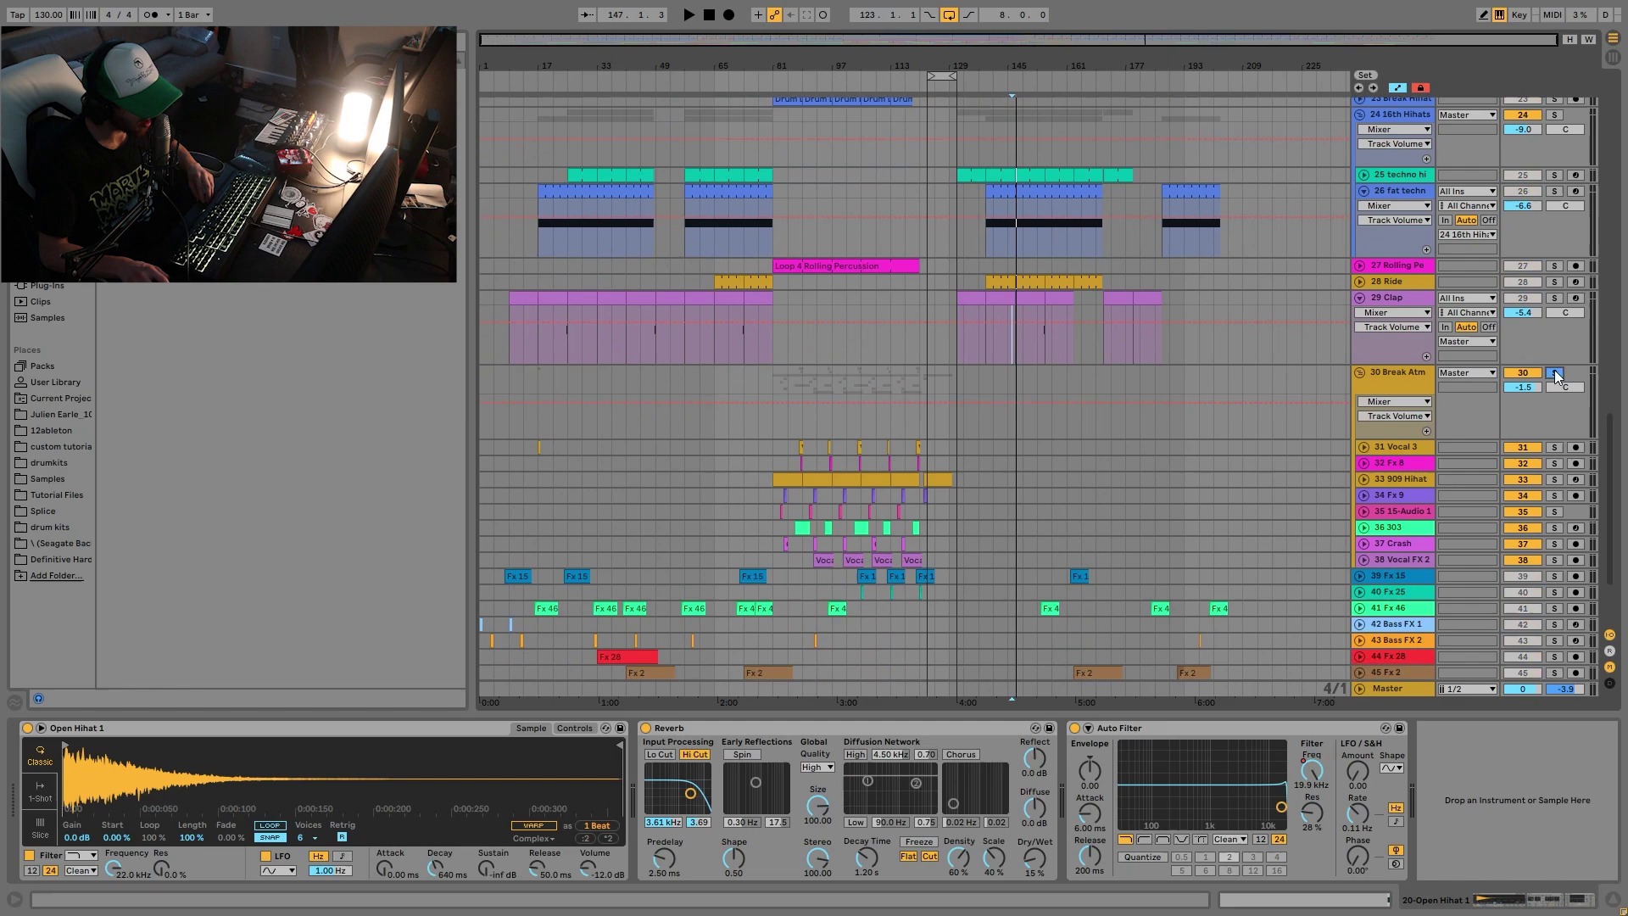
click(860, 453)
key(space)
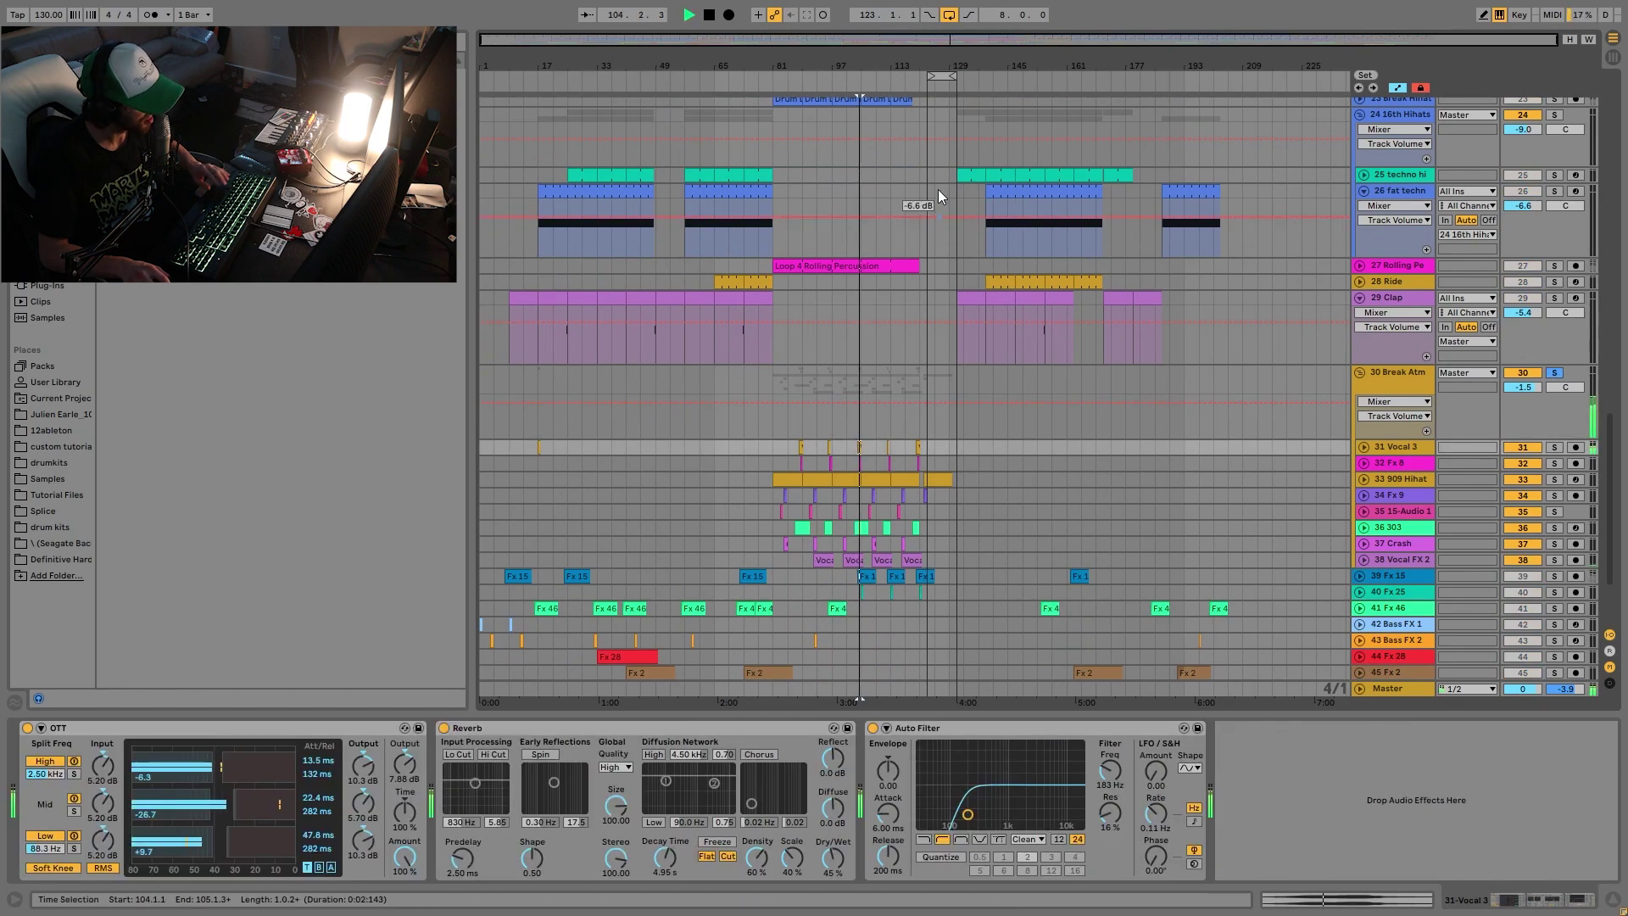
key(plus)
key(plus)
scroll(982, 328, down, 3)
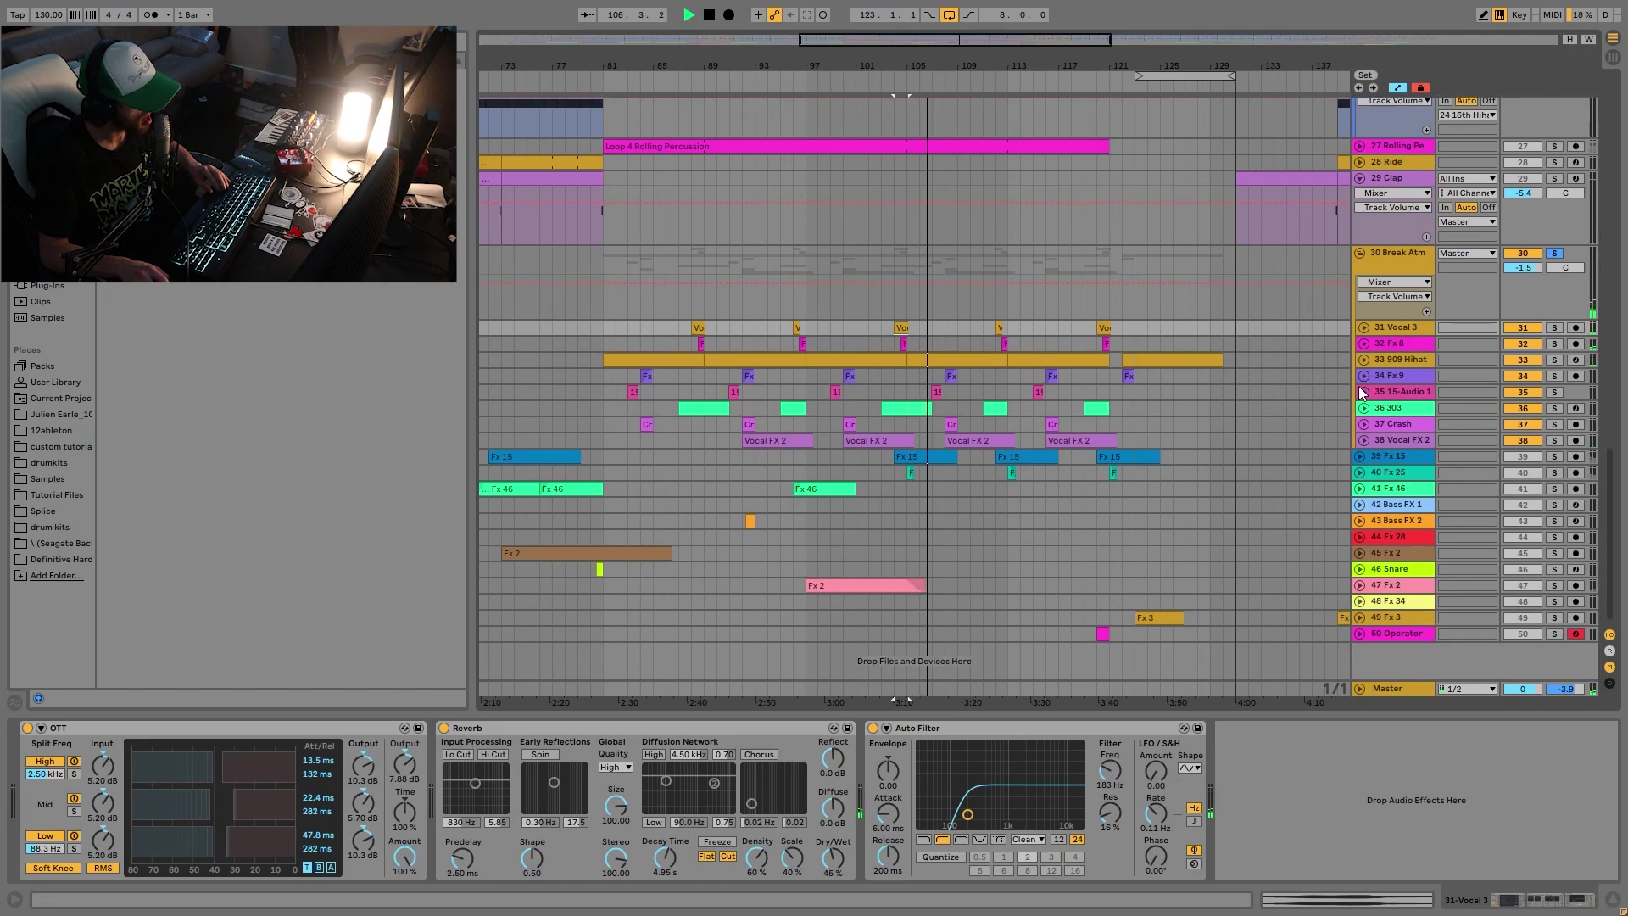
Expand the 303 track to show its Extra FX automation and play its clip from bar 111.
click(1363, 408)
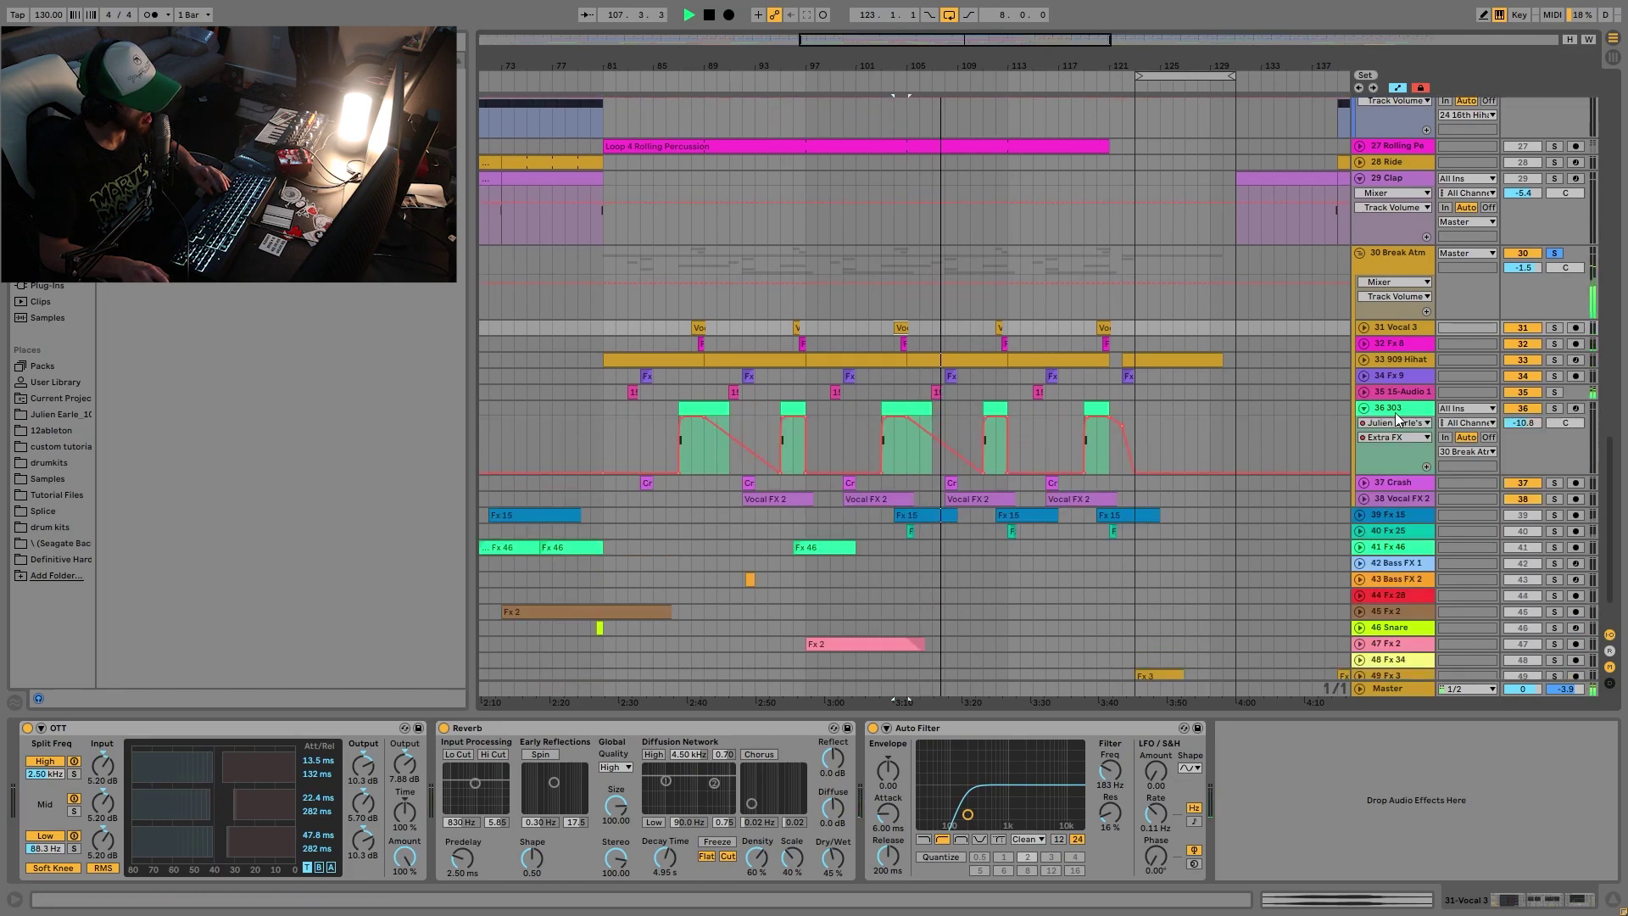
click(996, 408)
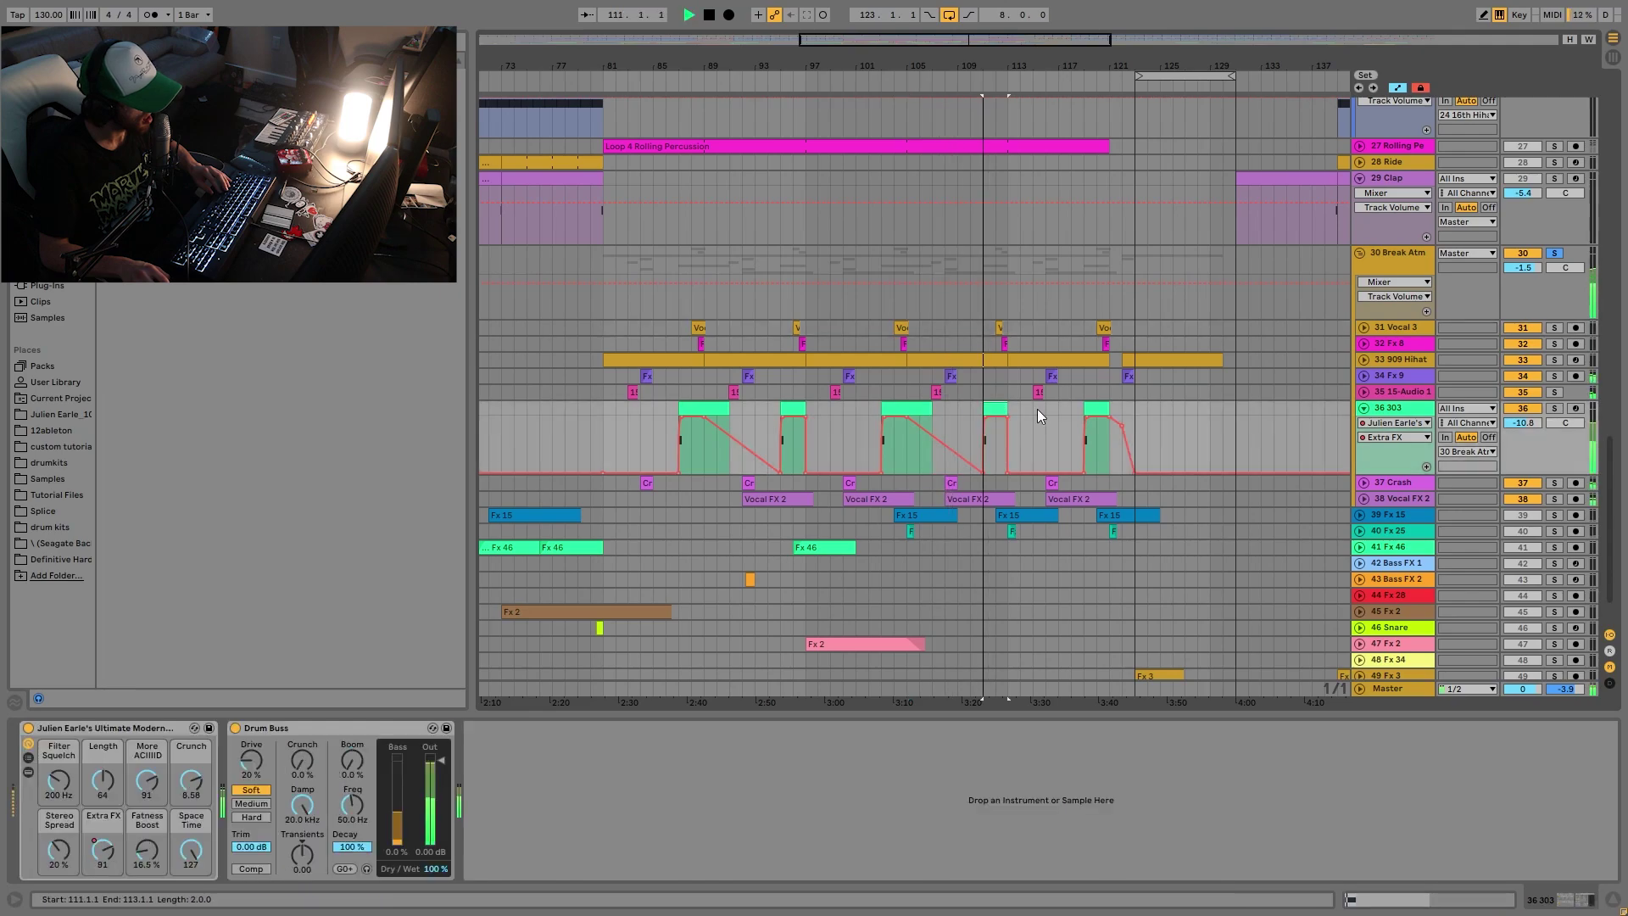
click(1363, 417)
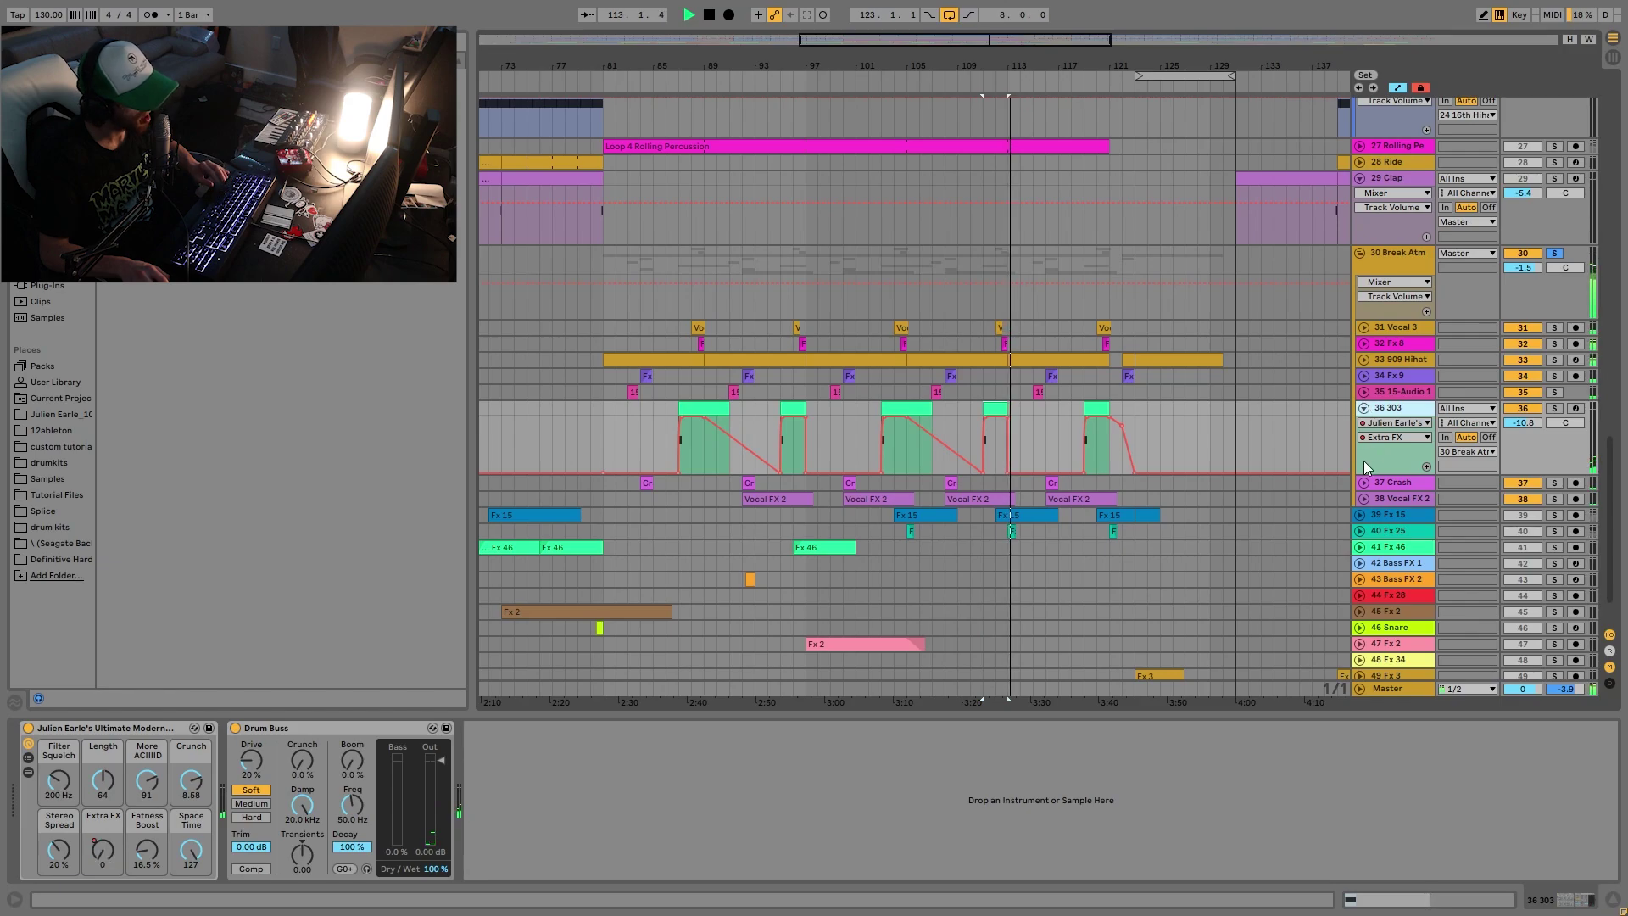
key(space)
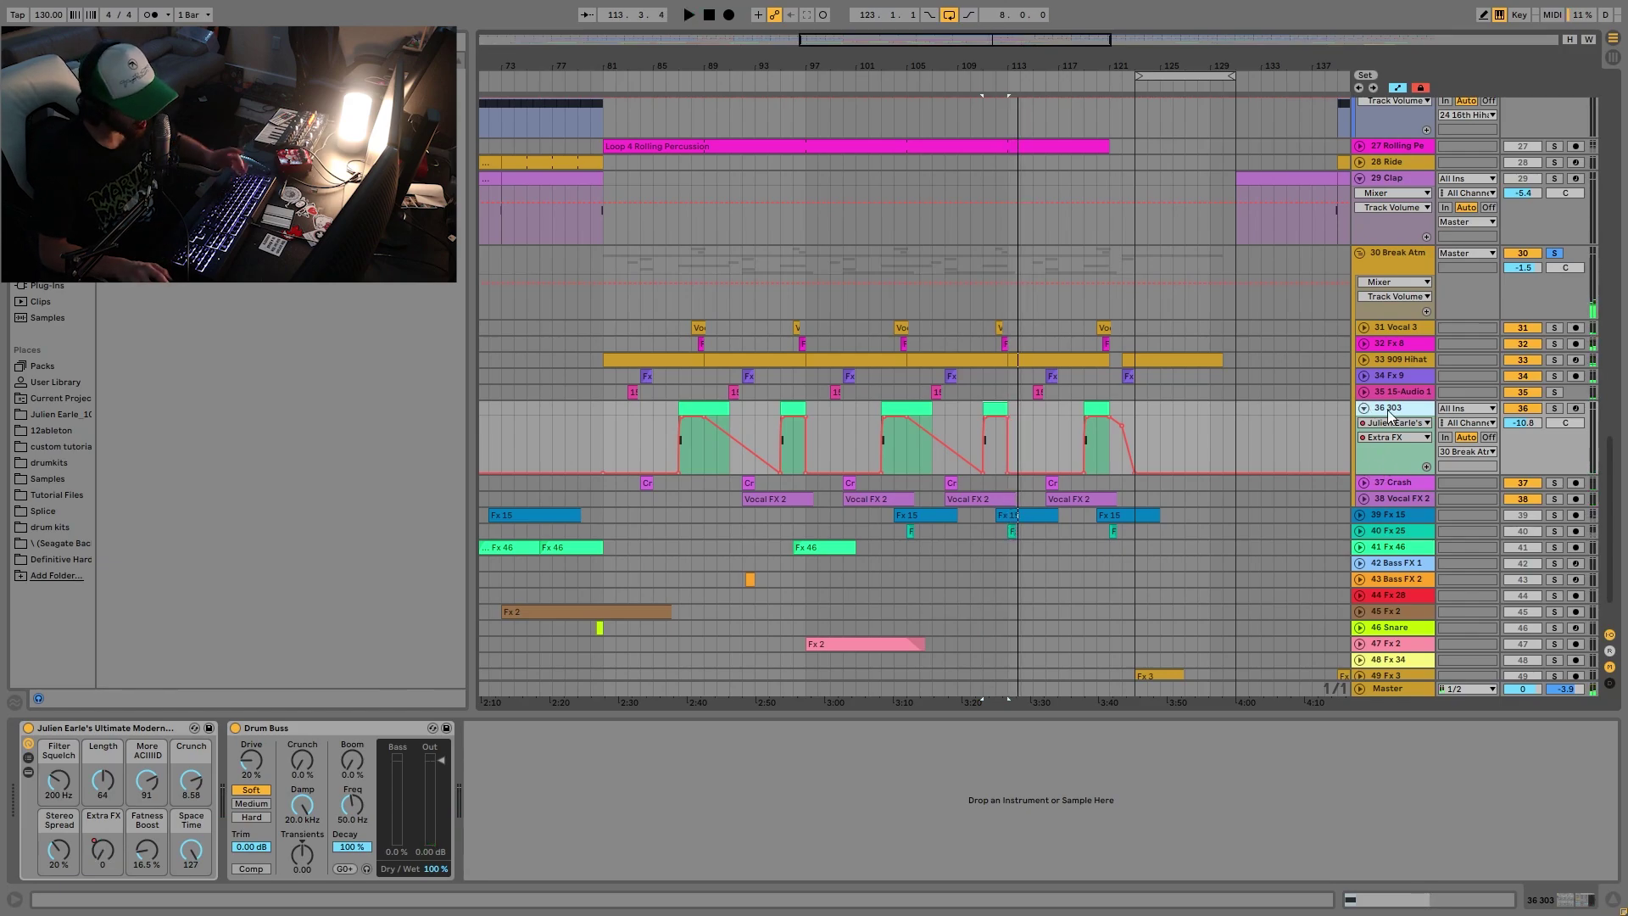
Unsolo the Break Atm group and play the full mix from bar 111 with the group switched off and then on.
click(1555, 254)
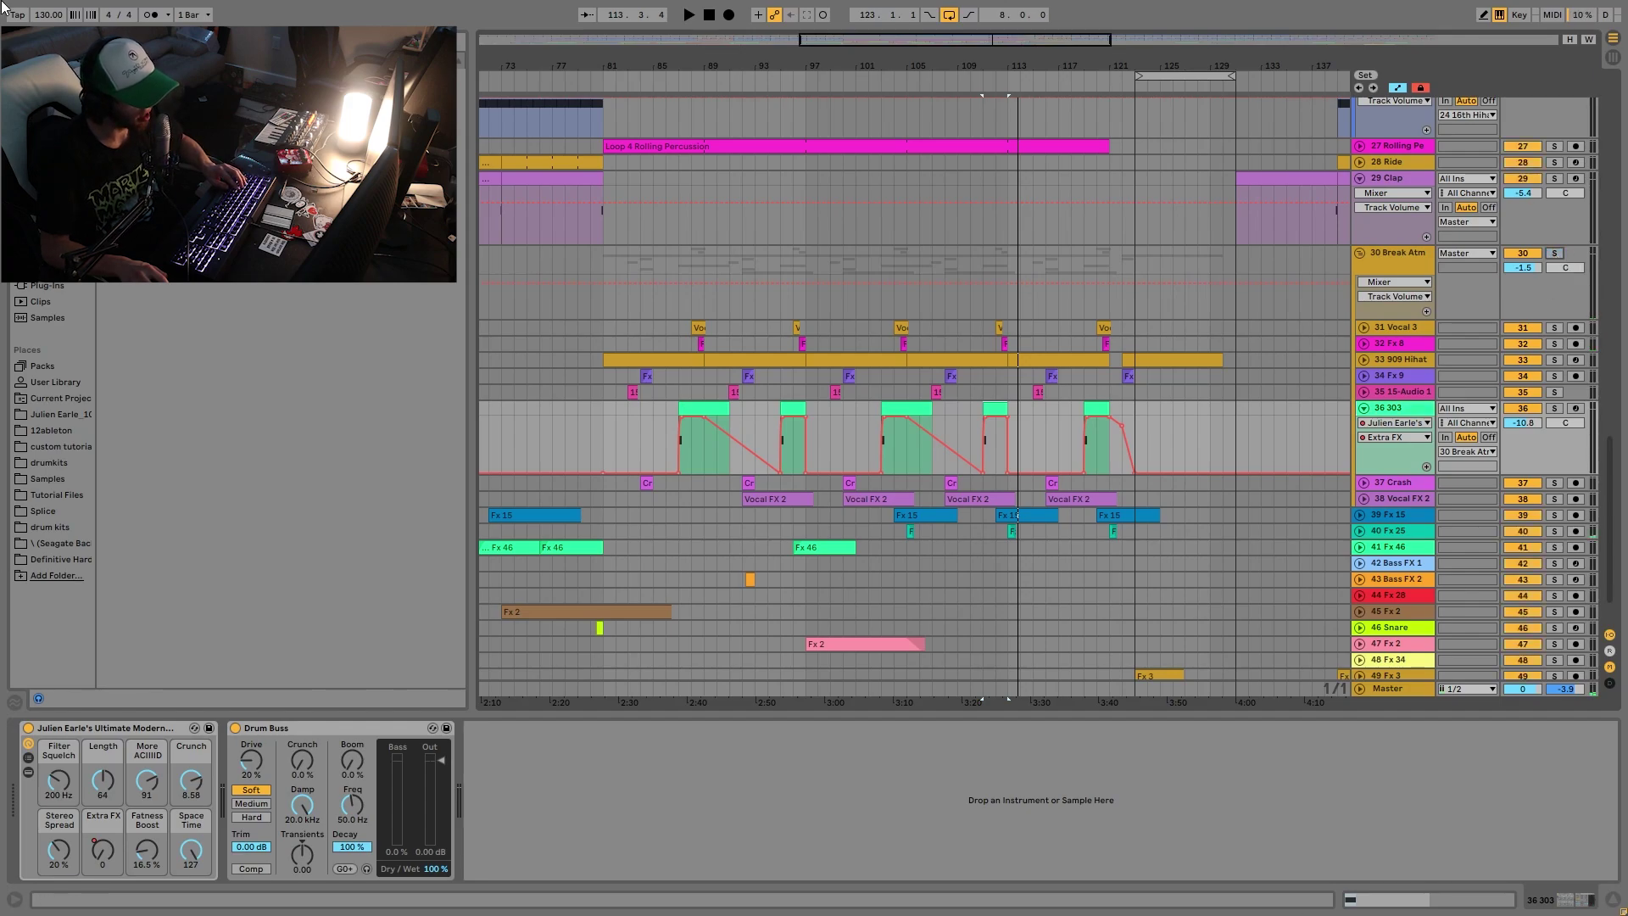
click(1523, 254)
scroll(1004, 261, up, 10)
key(space)
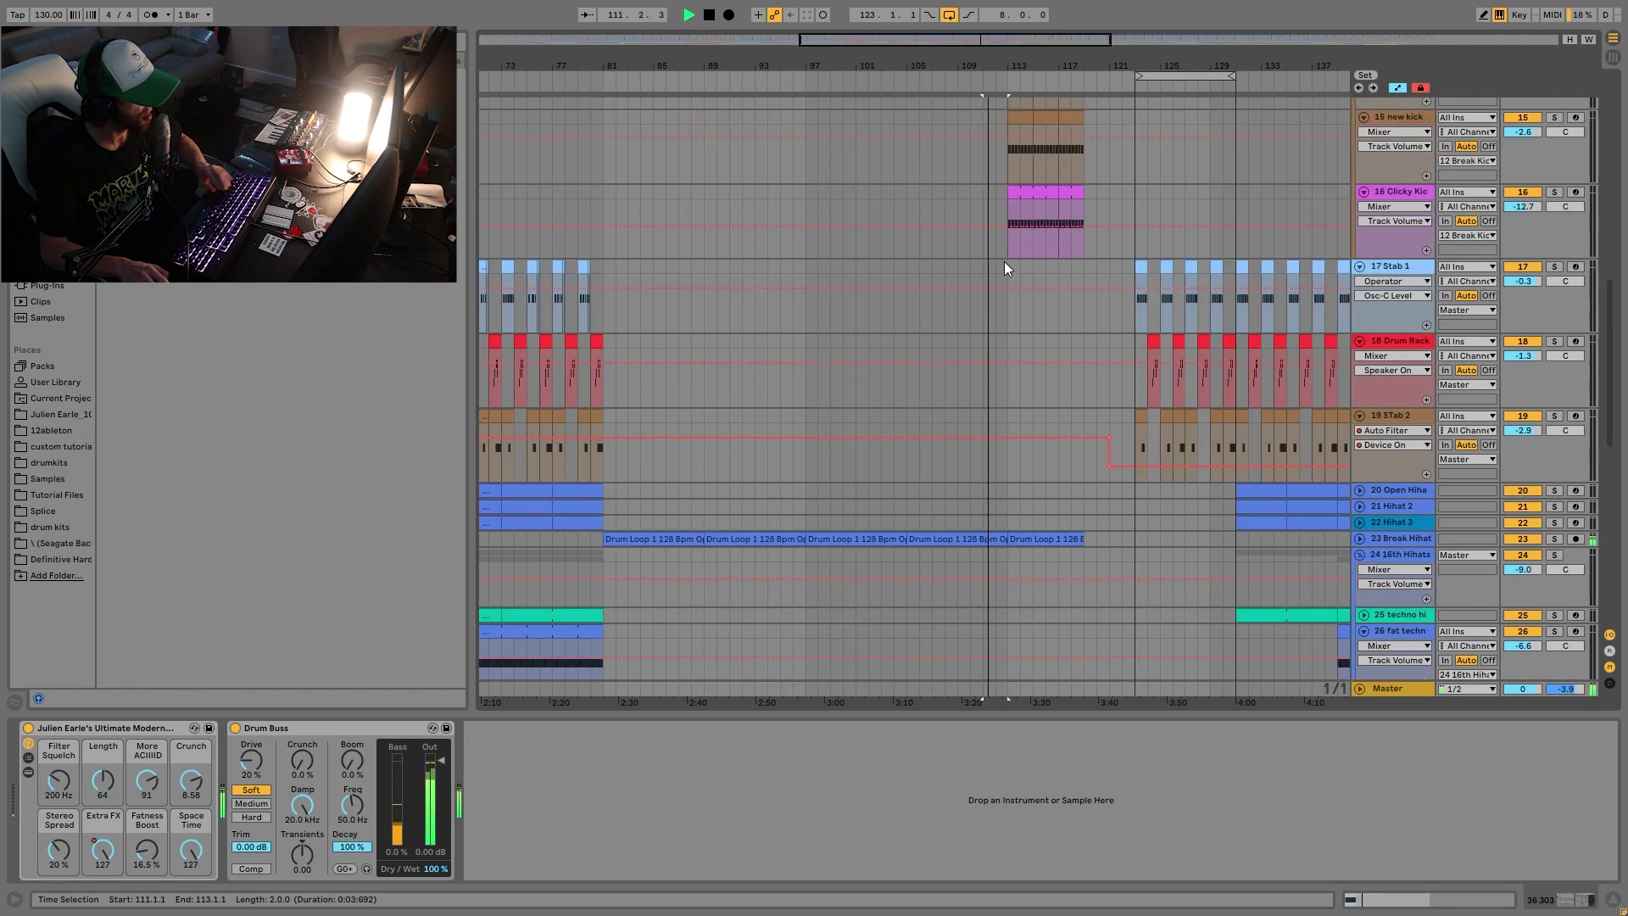
scroll(1086, 413, down, 6)
key(space)
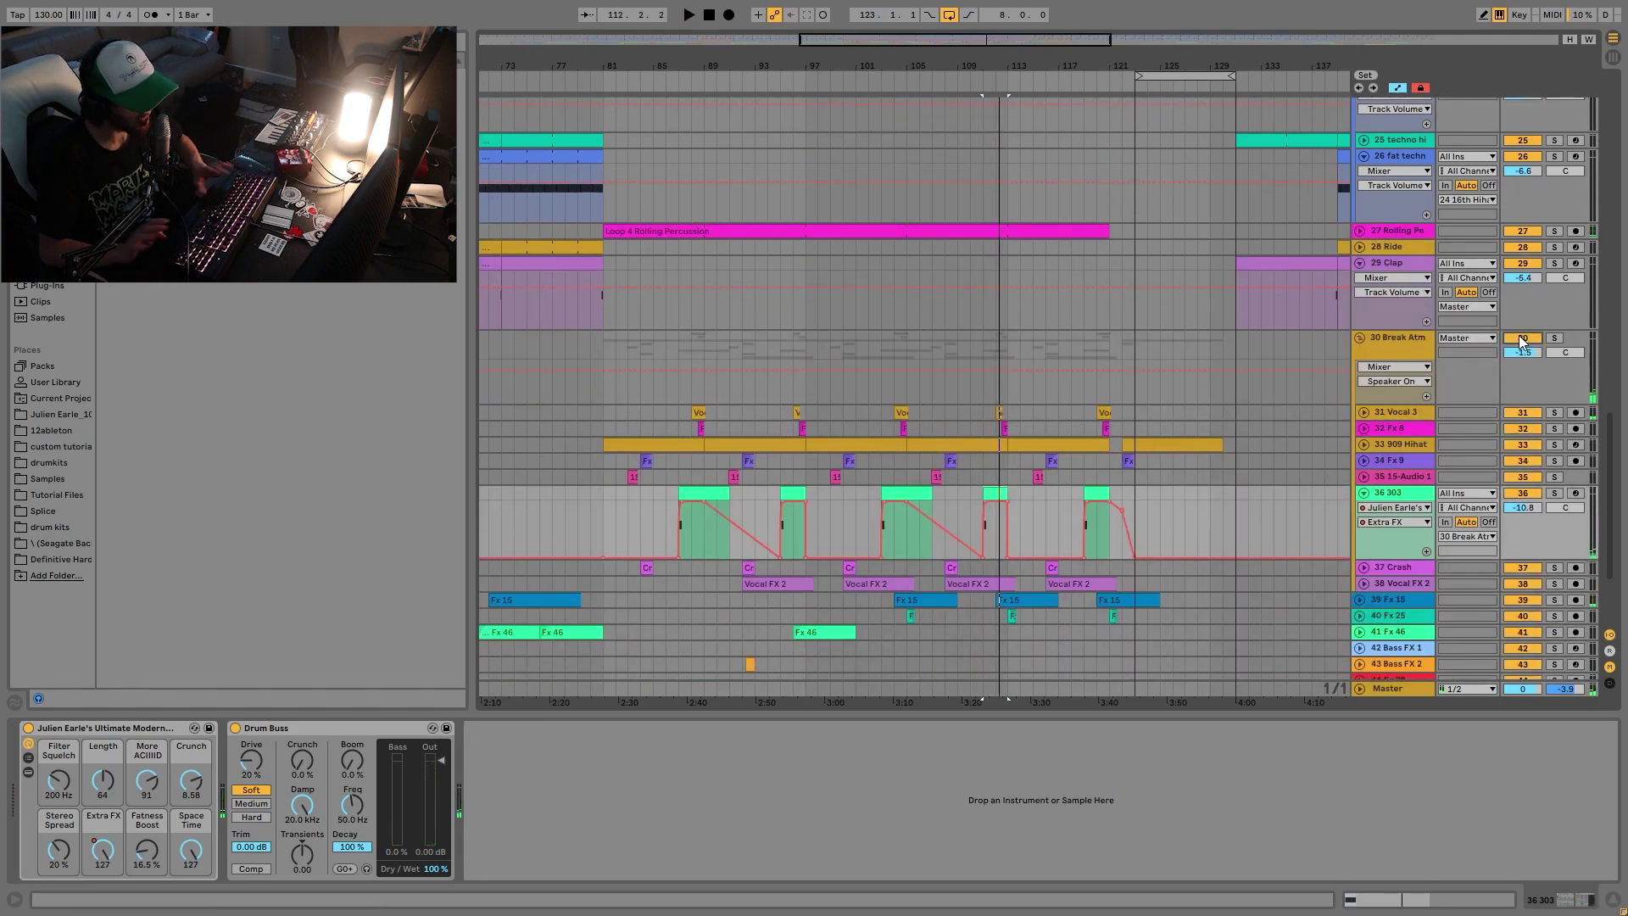
click(1523, 338)
key(space)
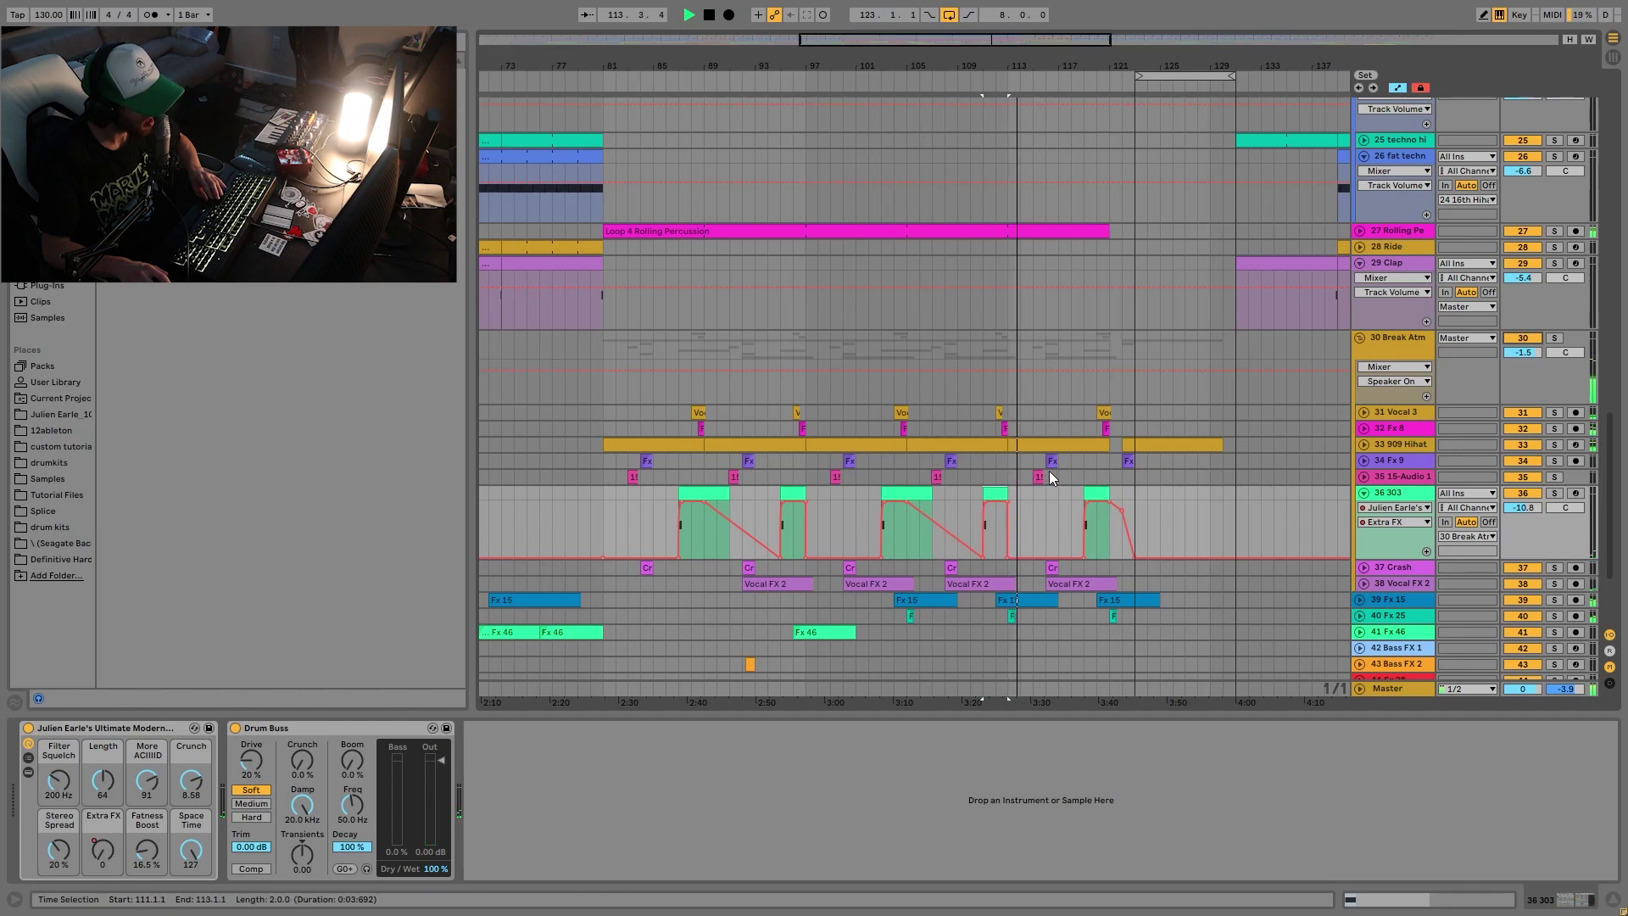
key(space)
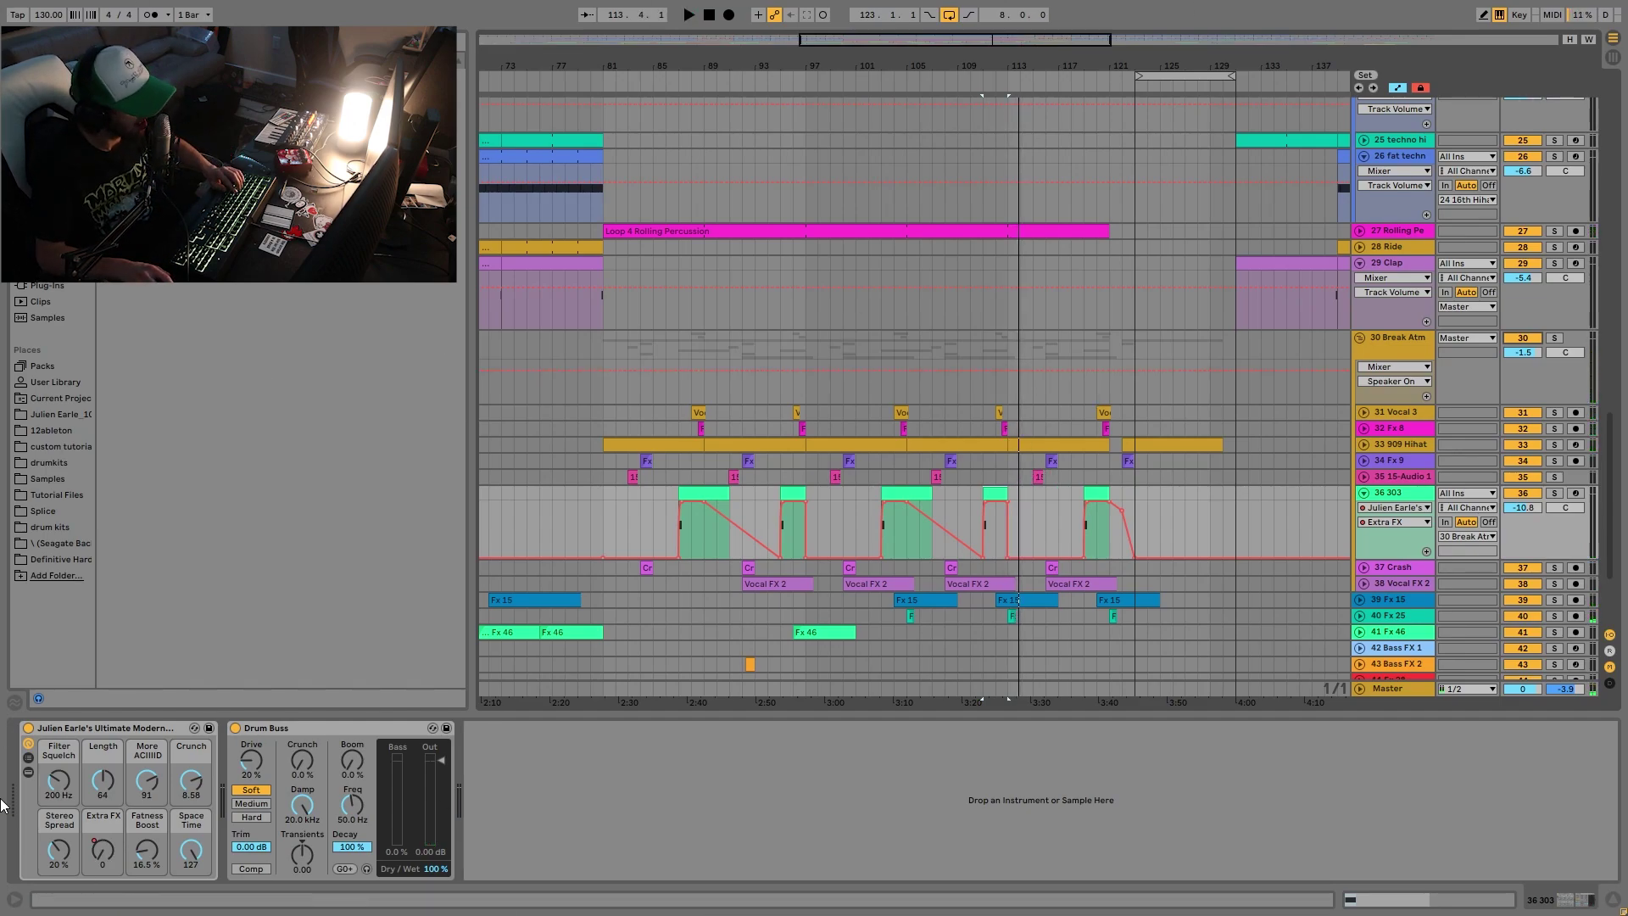
Select the 909 Hihat track at bar 97, then solo it and play it.
scroll(1136, 470, down, 3)
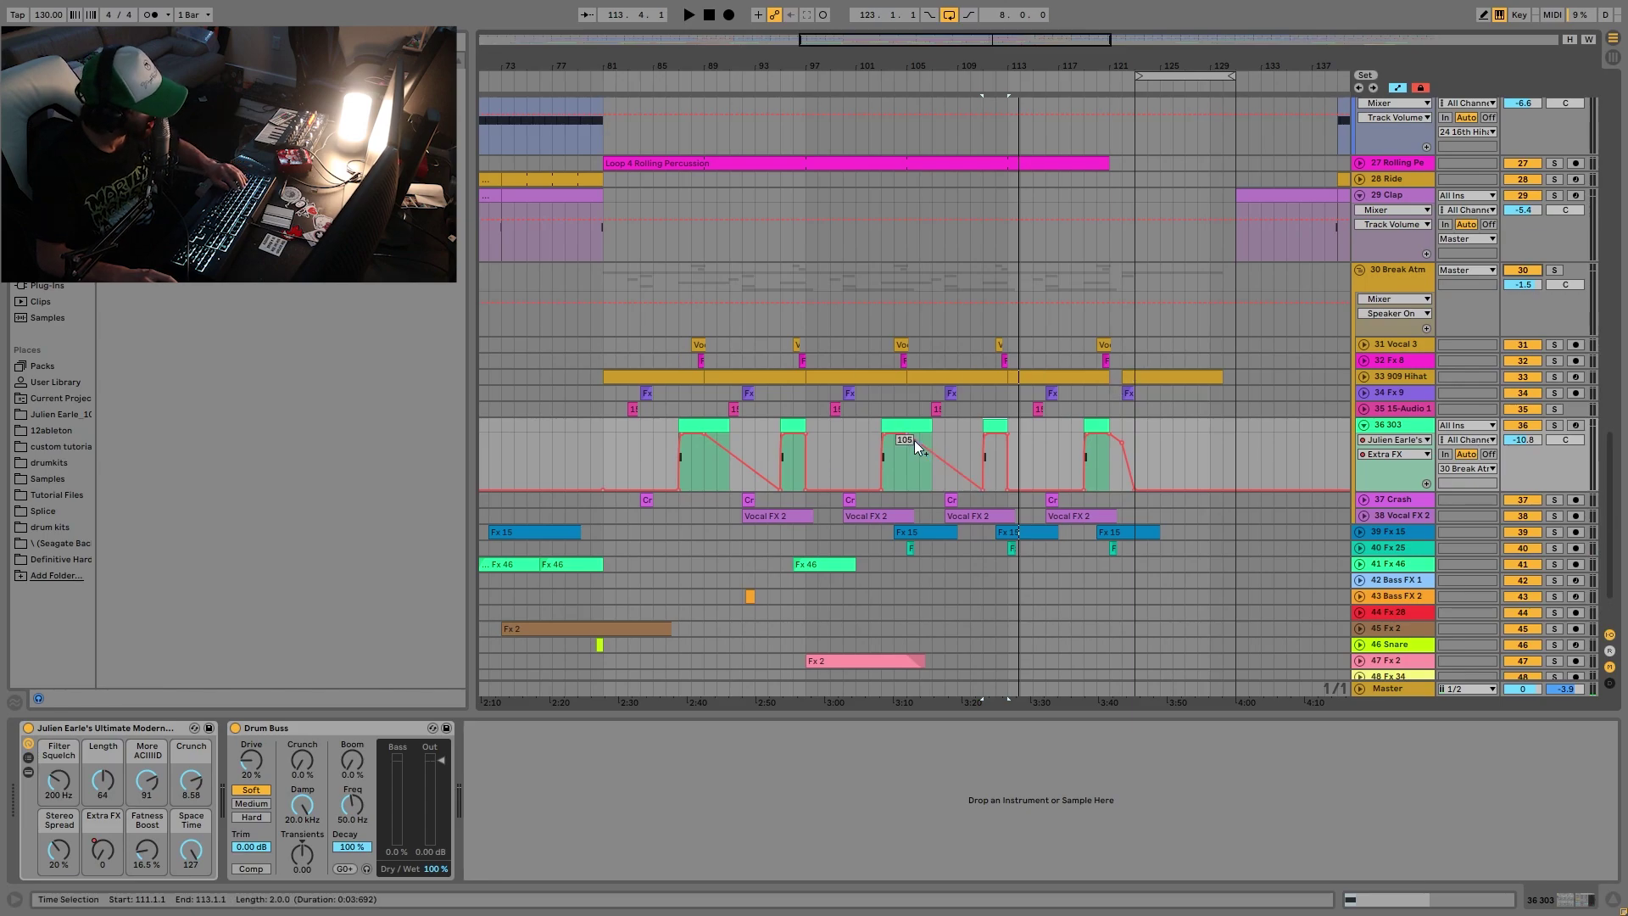
click(891, 377)
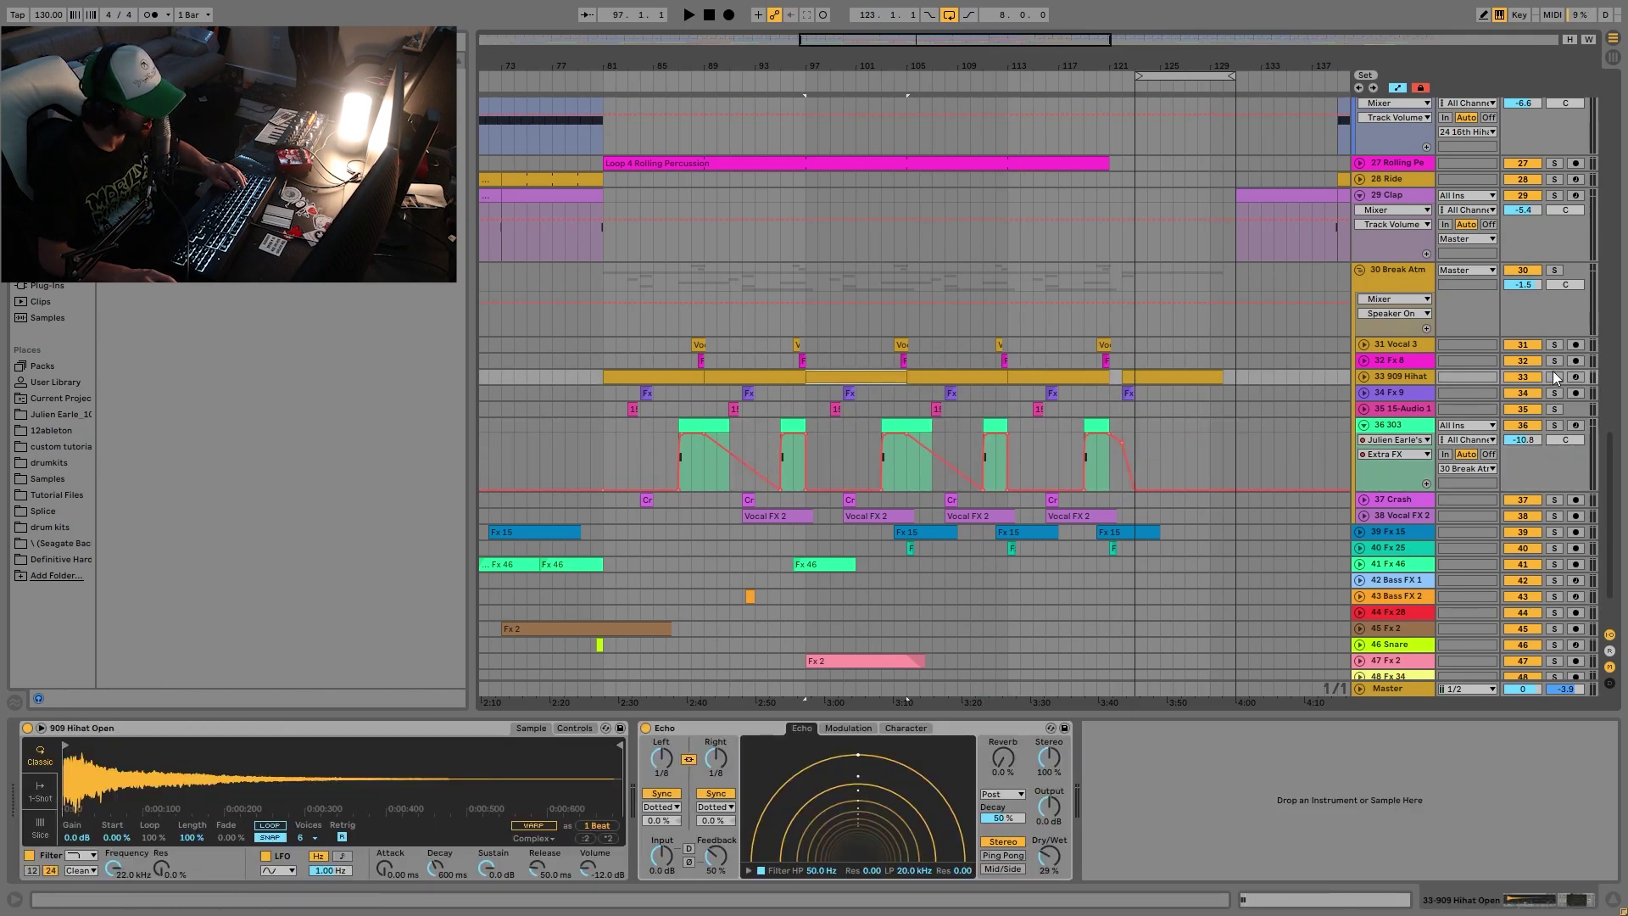
click(1554, 376)
key(space)
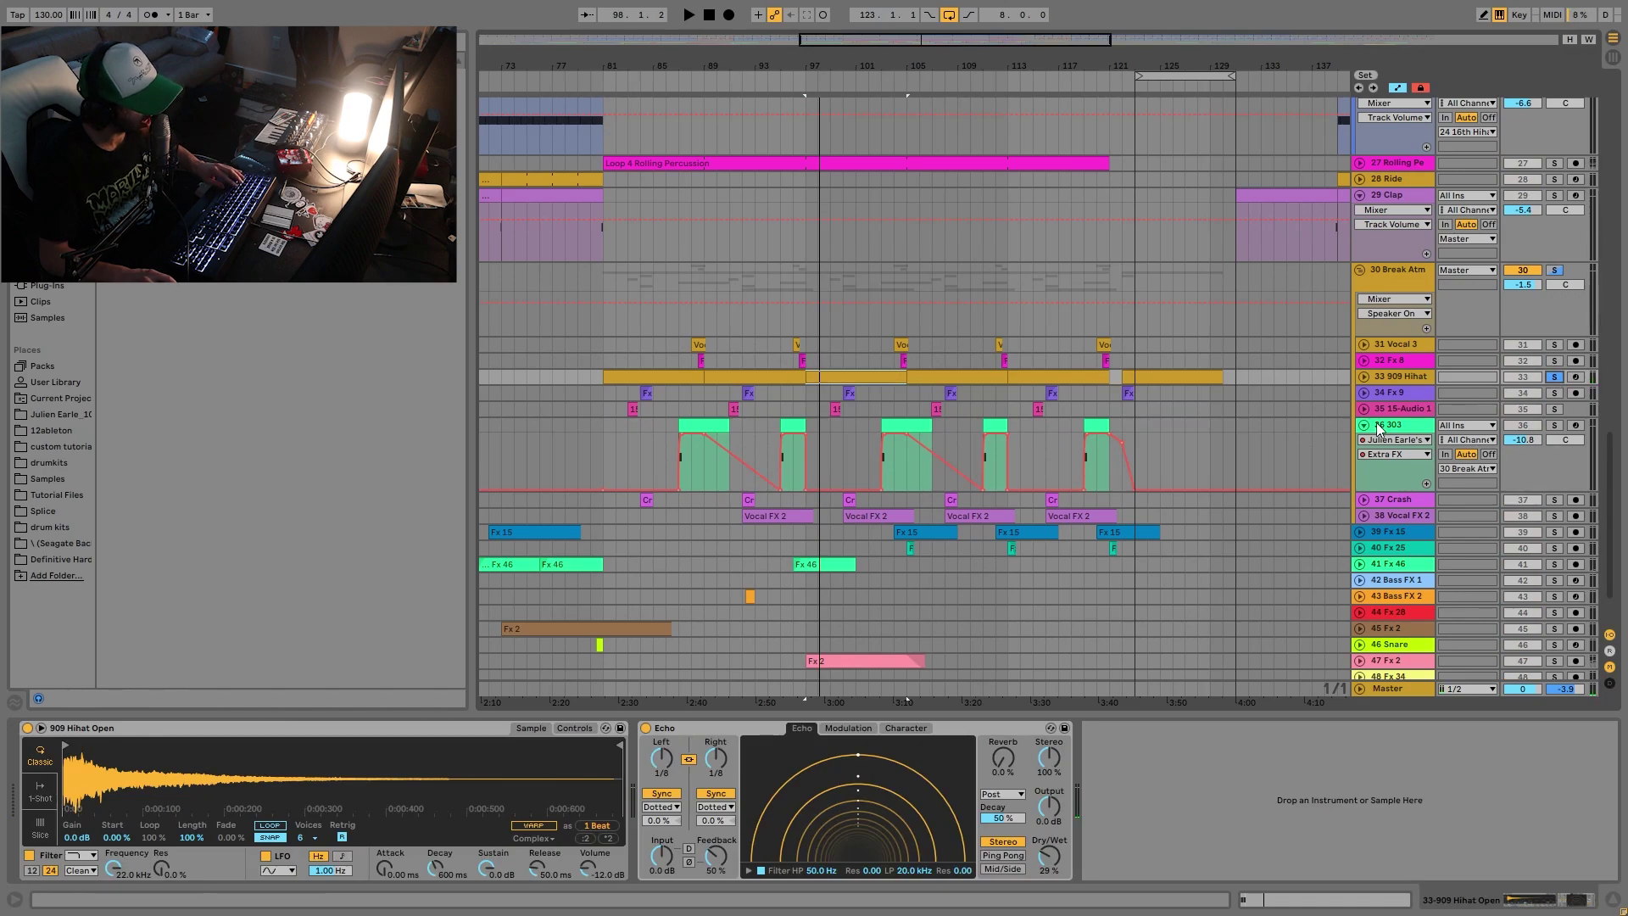
Solo the Fx 8 and Vocal 3 tracks together with the 909 Hihat and play them from bar 96.
click(1544, 360)
click(1554, 362)
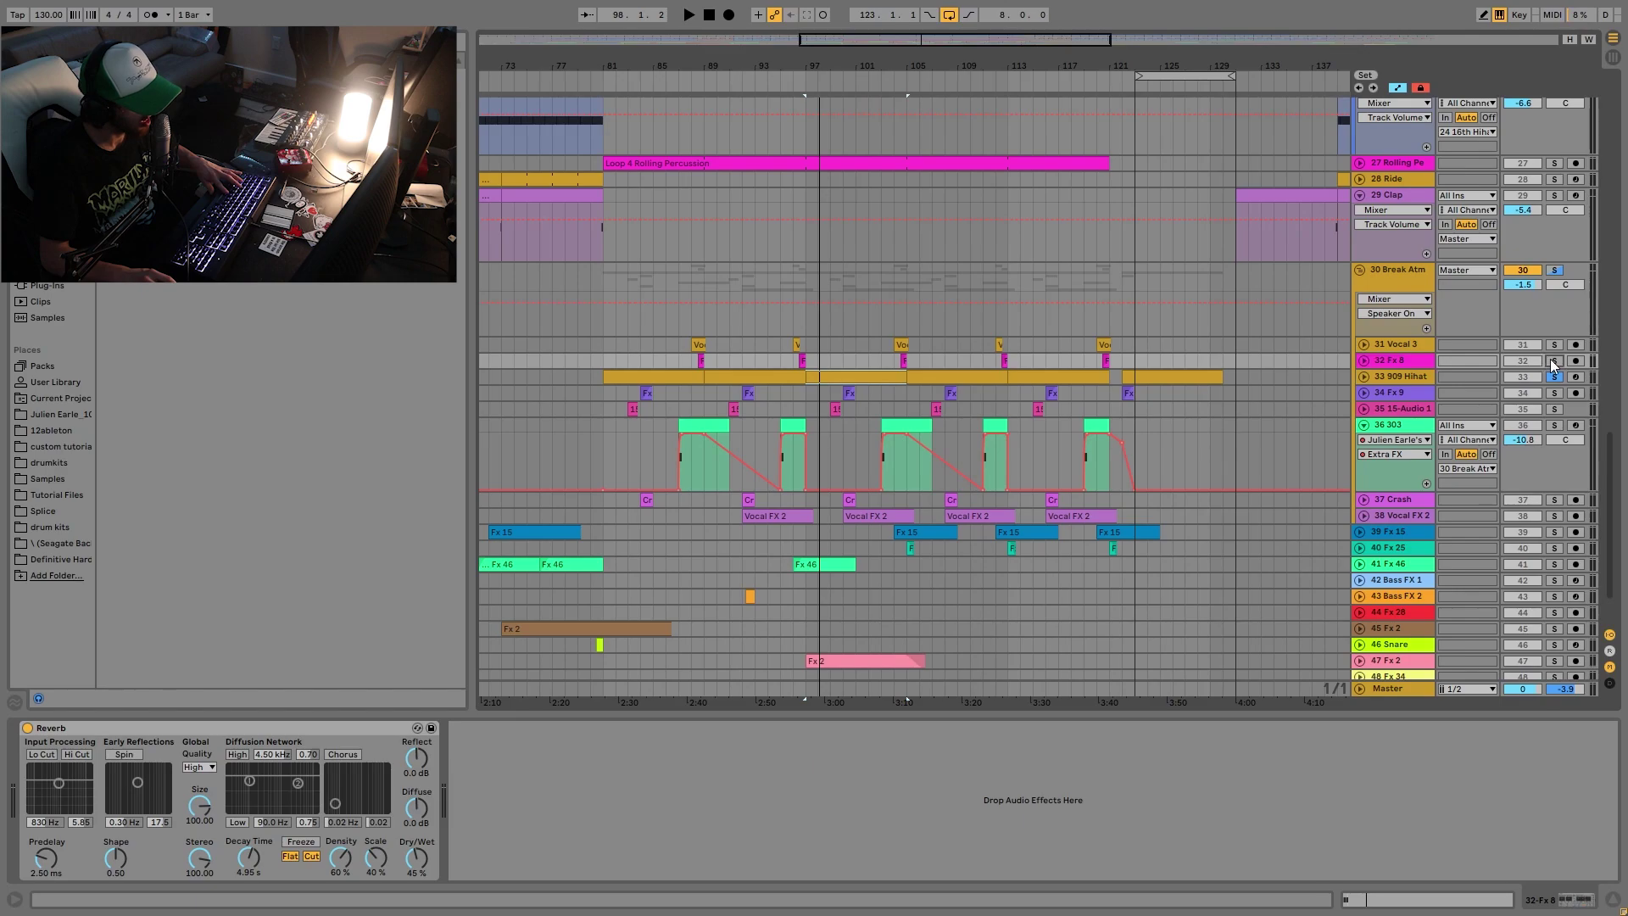
click(1554, 346)
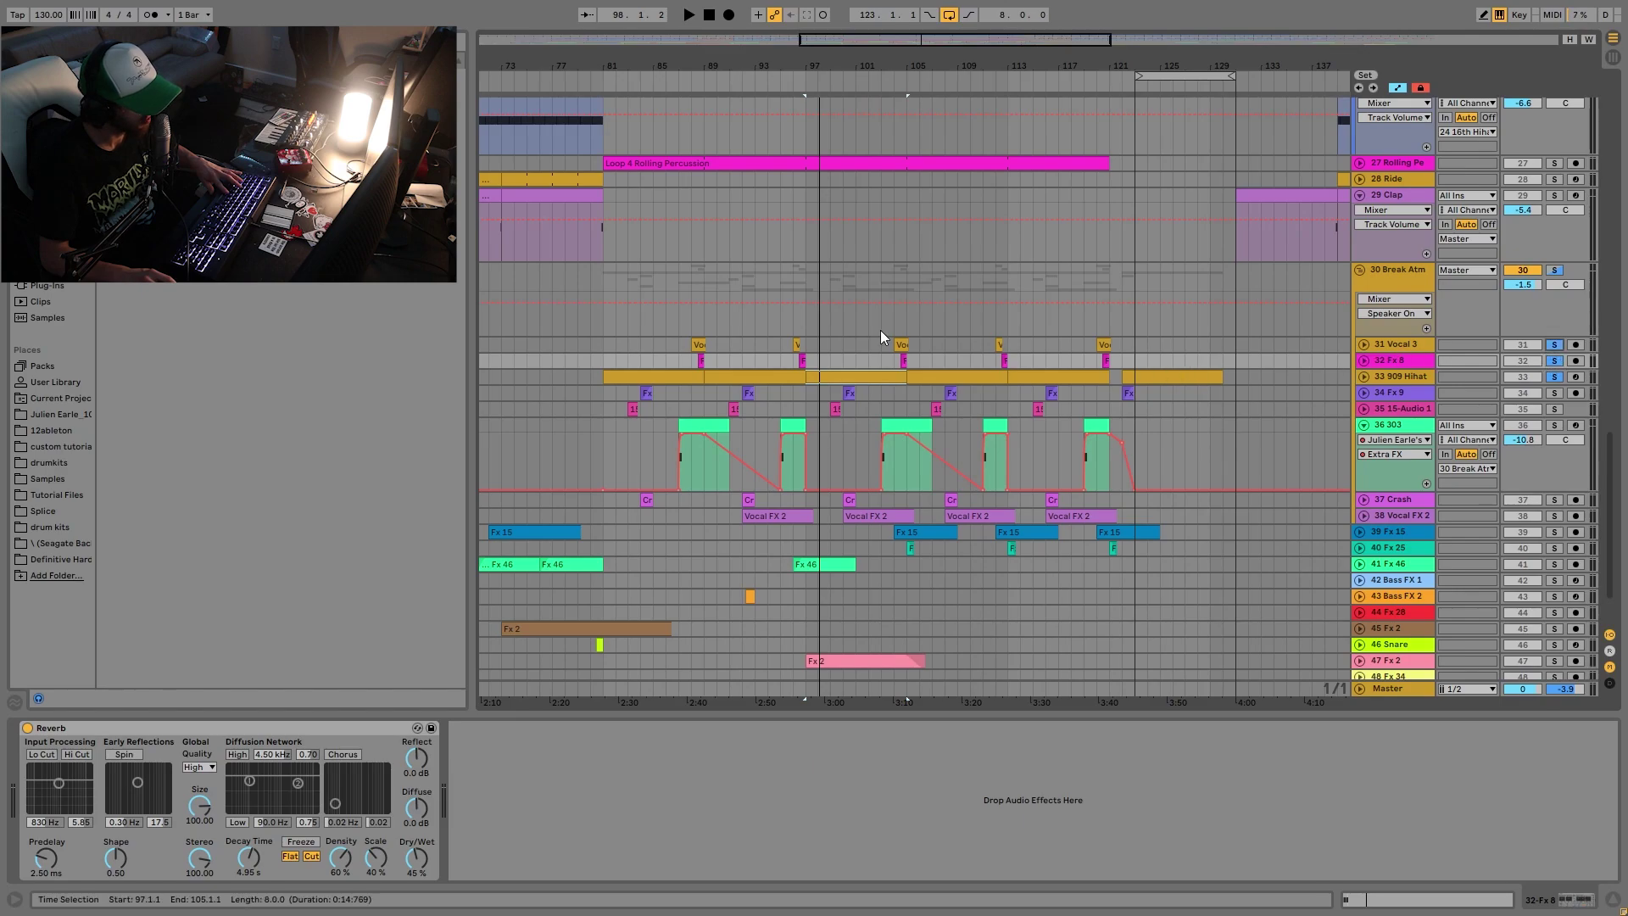
click(800, 347)
key(space)
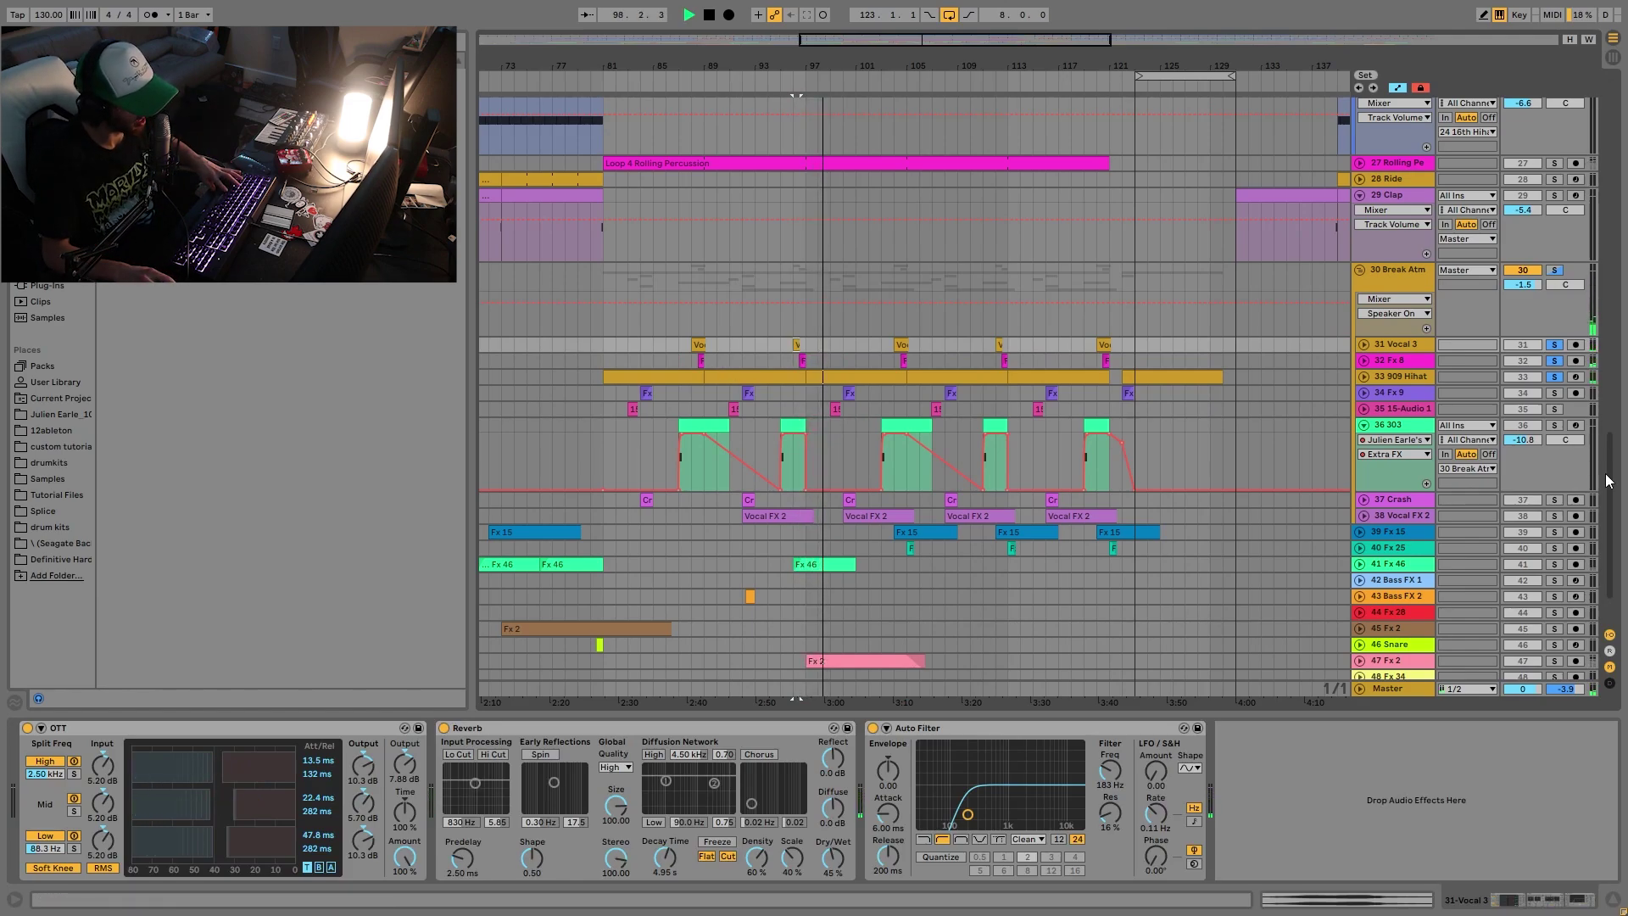
Add the 15-Audio track to the soloed layers, then clear all solos and play the full breakdown mix.
click(1555, 410)
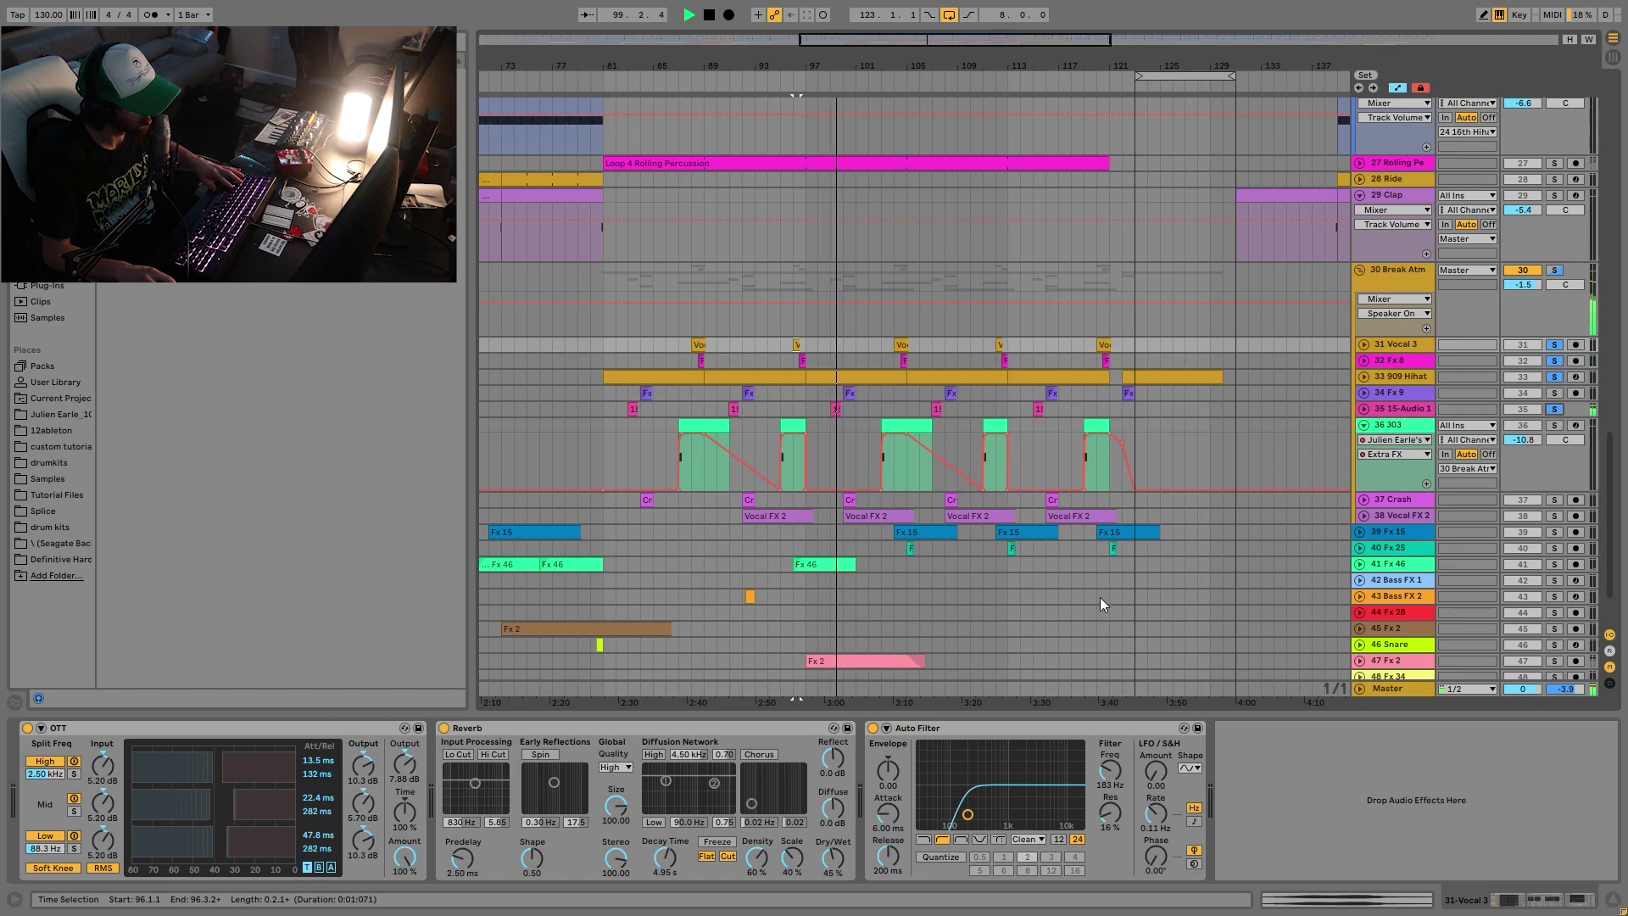
key(space)
click(1557, 395)
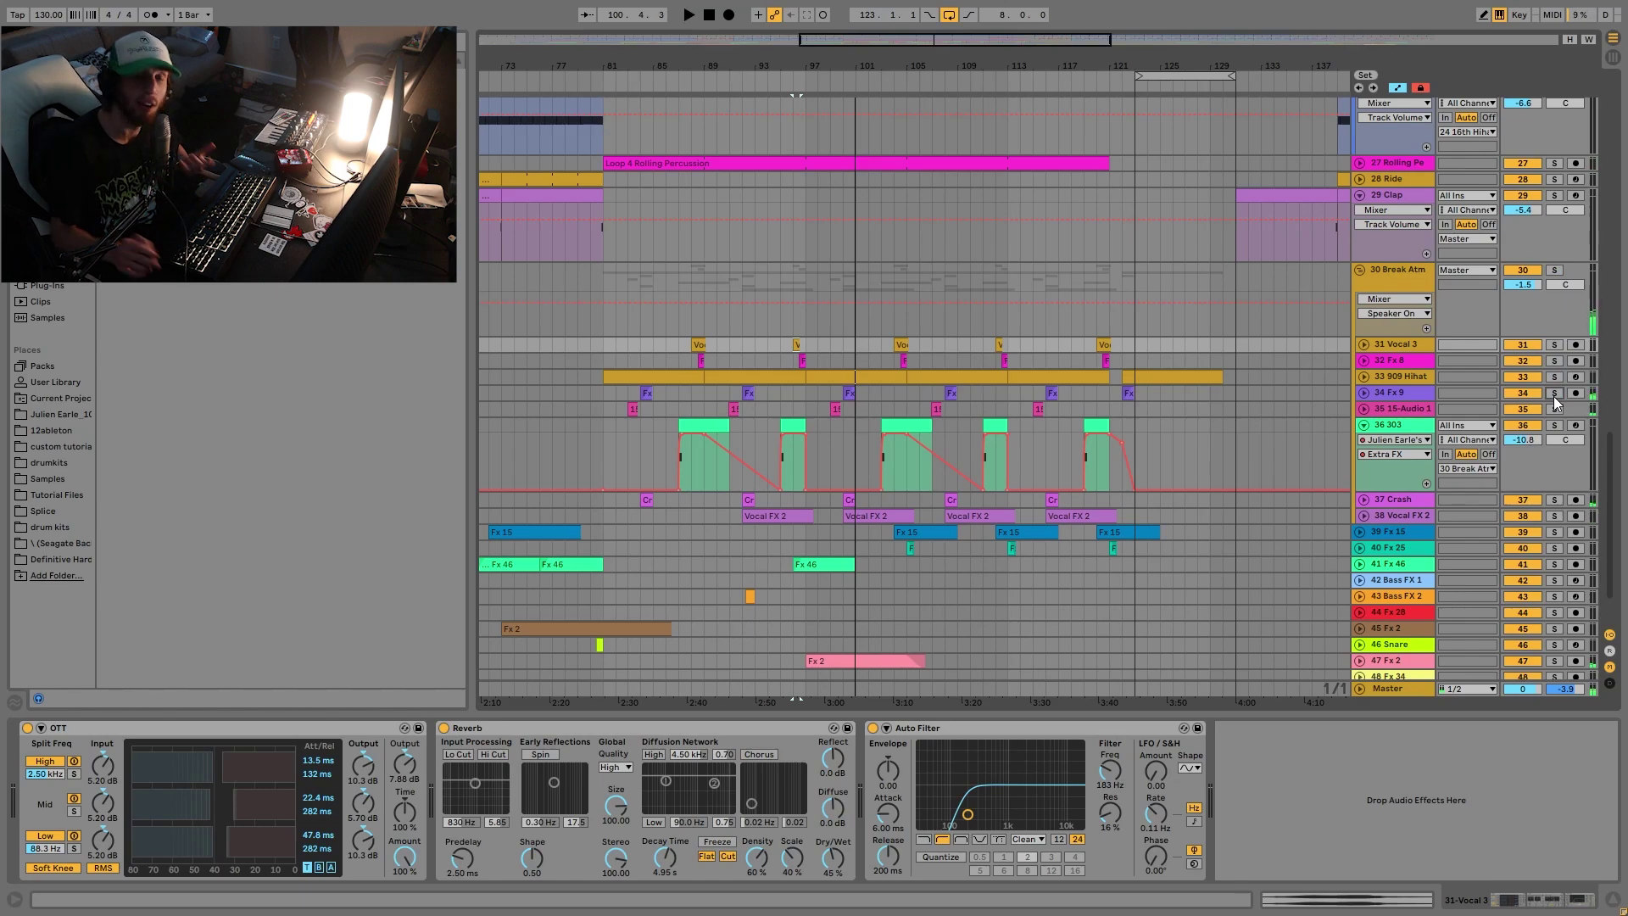
key(space)
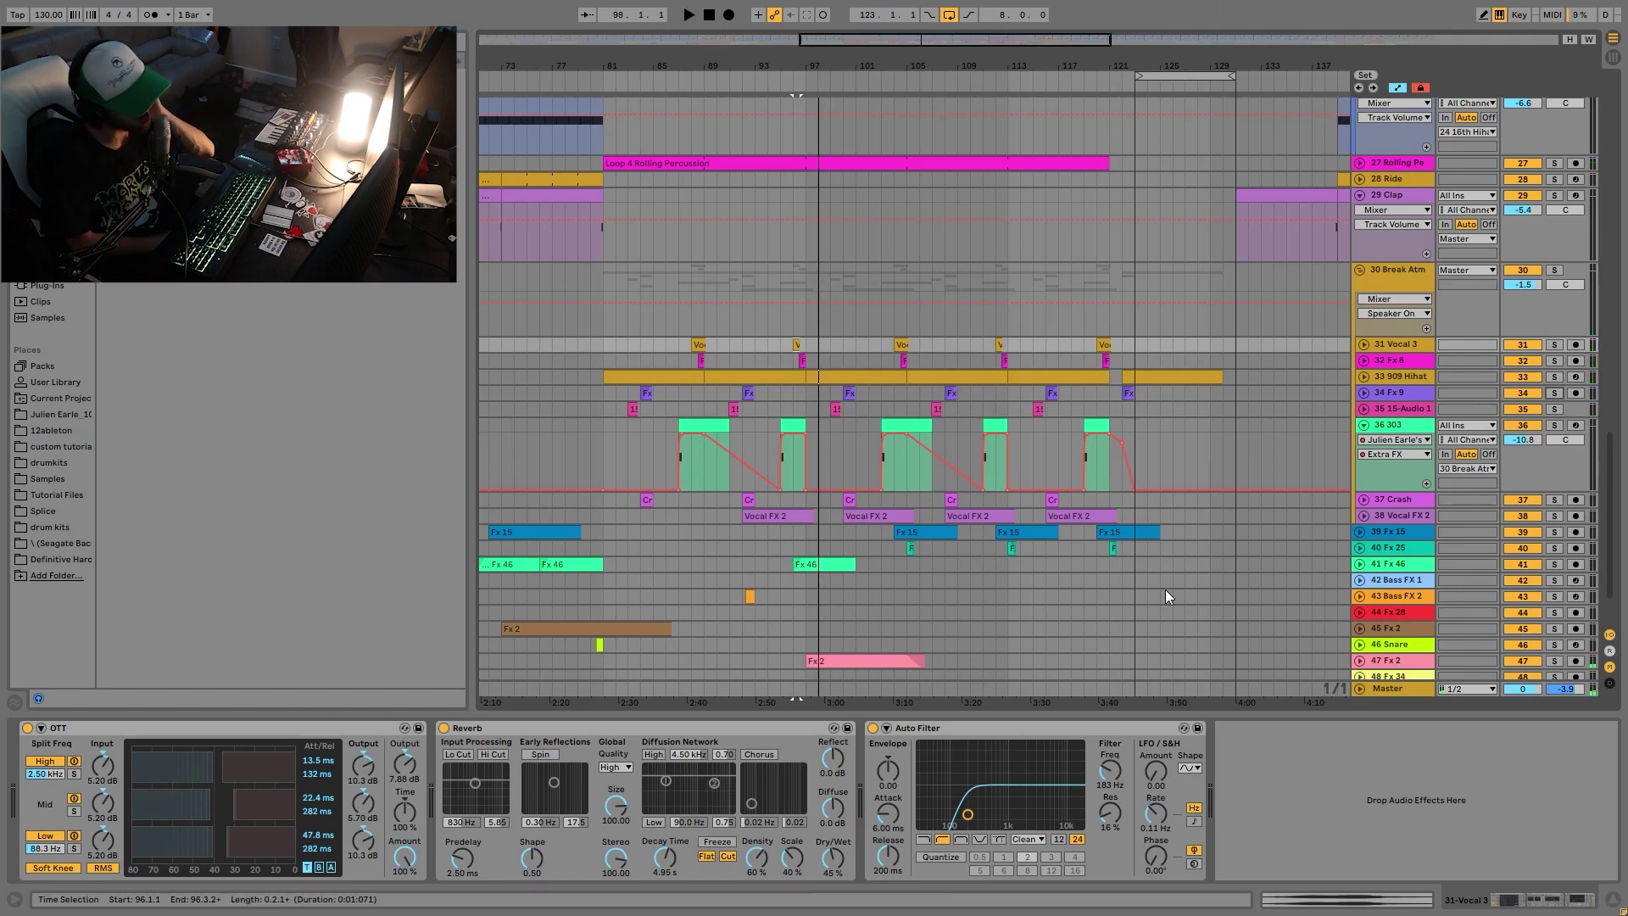
Examine the breakdown's layers, from the Wavetable leads, Bass Break and Arp down to the percussion and effects tracks.
scroll(1165, 588, up, 10)
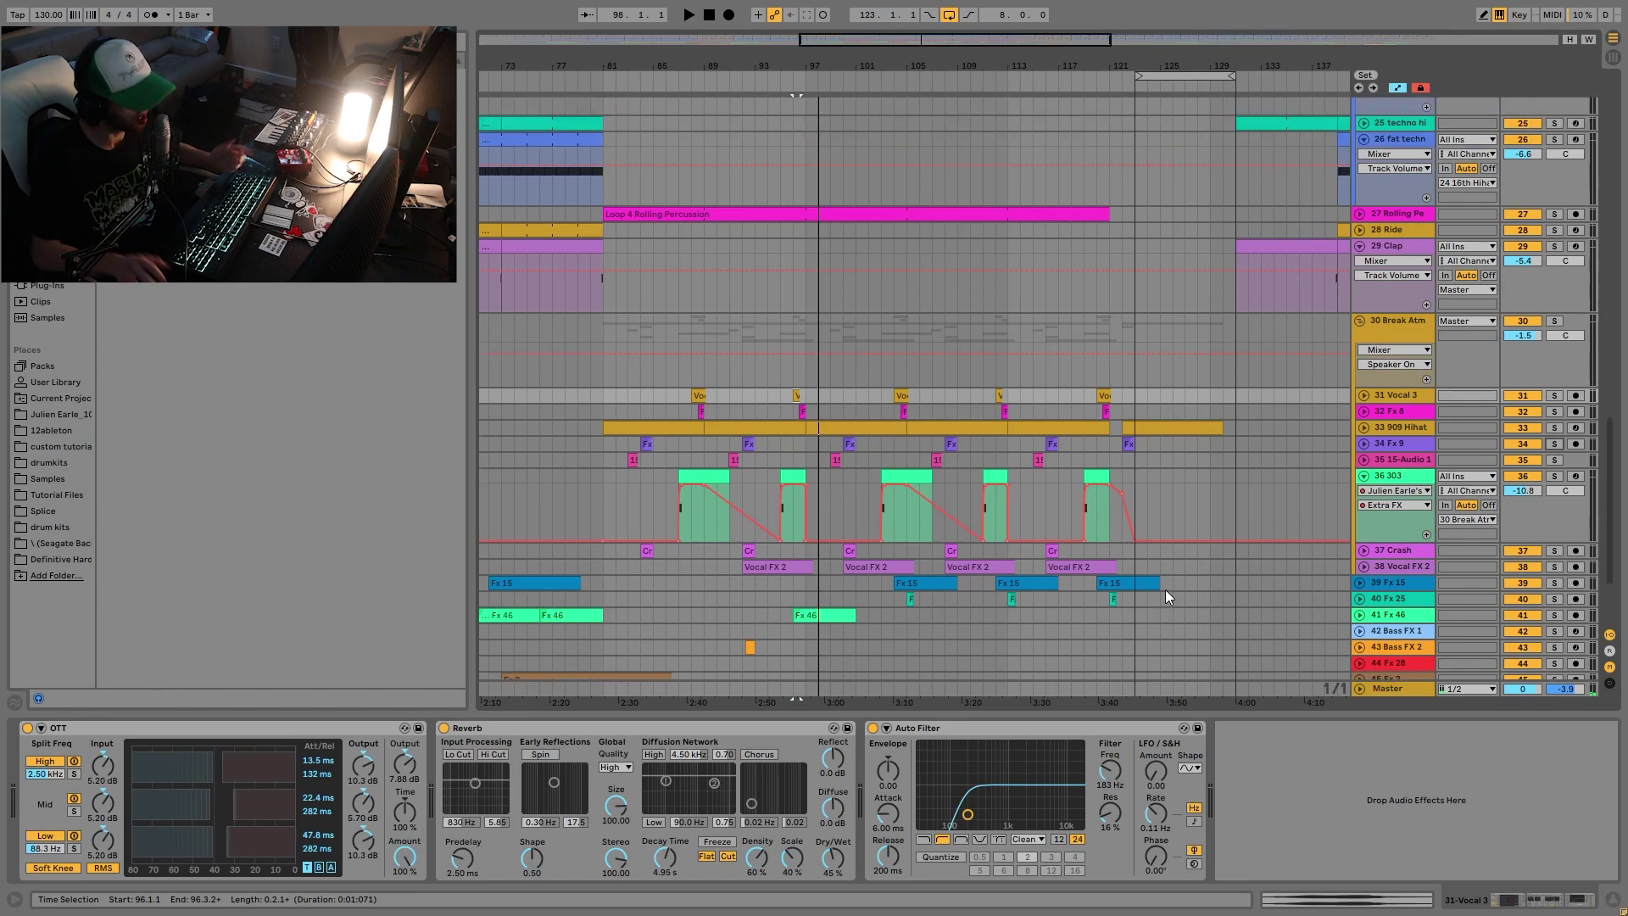
scroll(980, 343, up, 8)
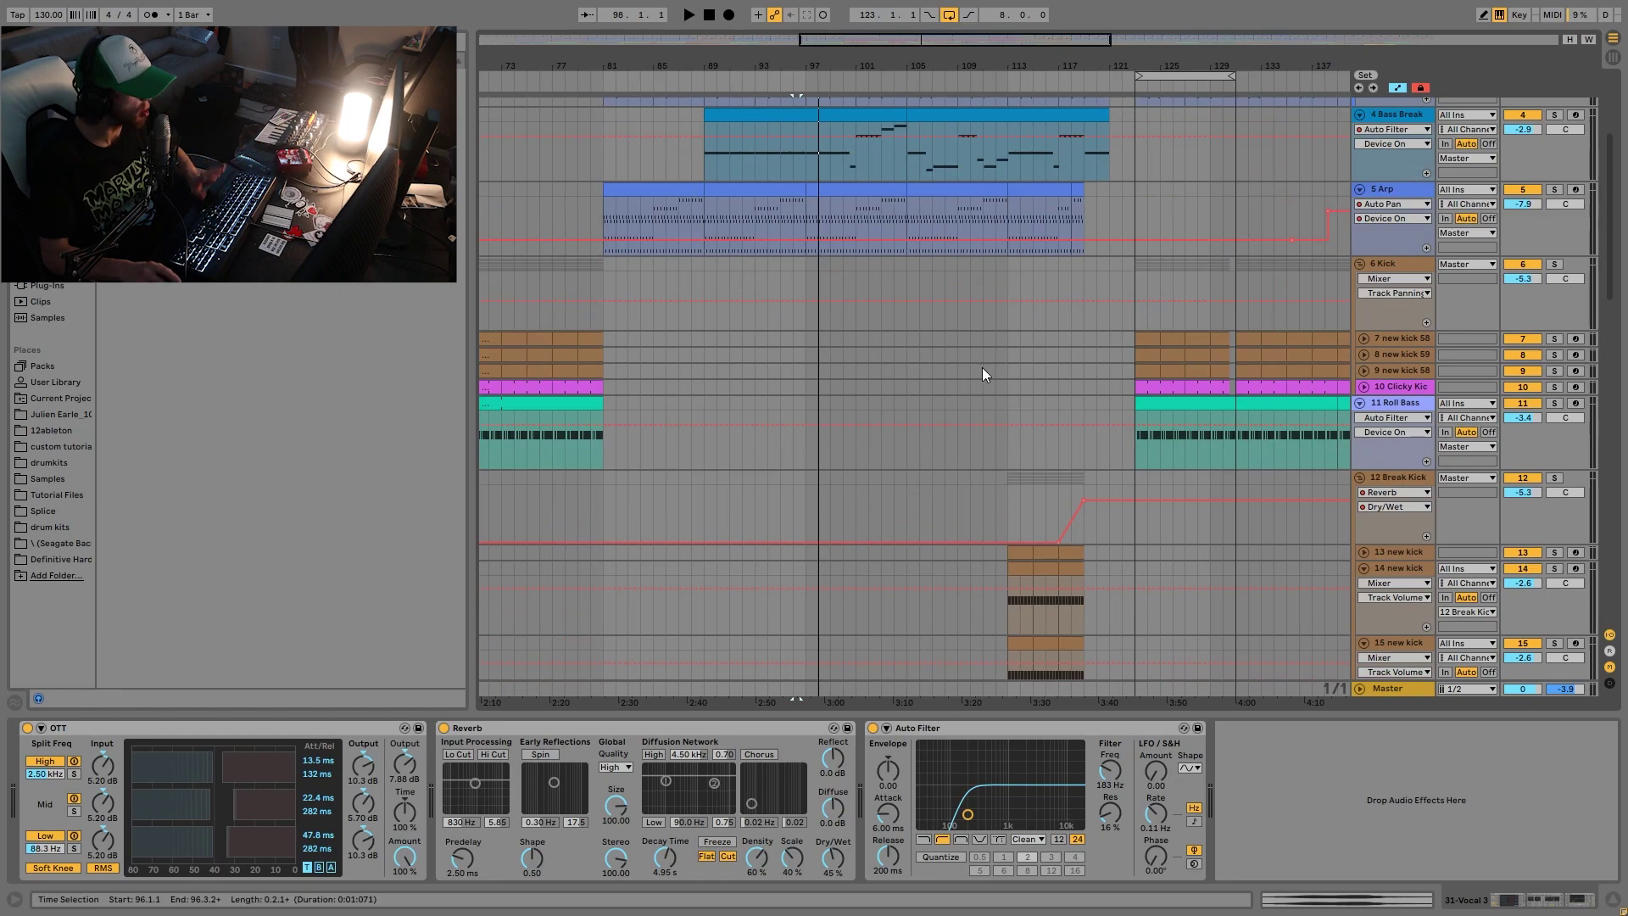
scroll(898, 246, up, 5)
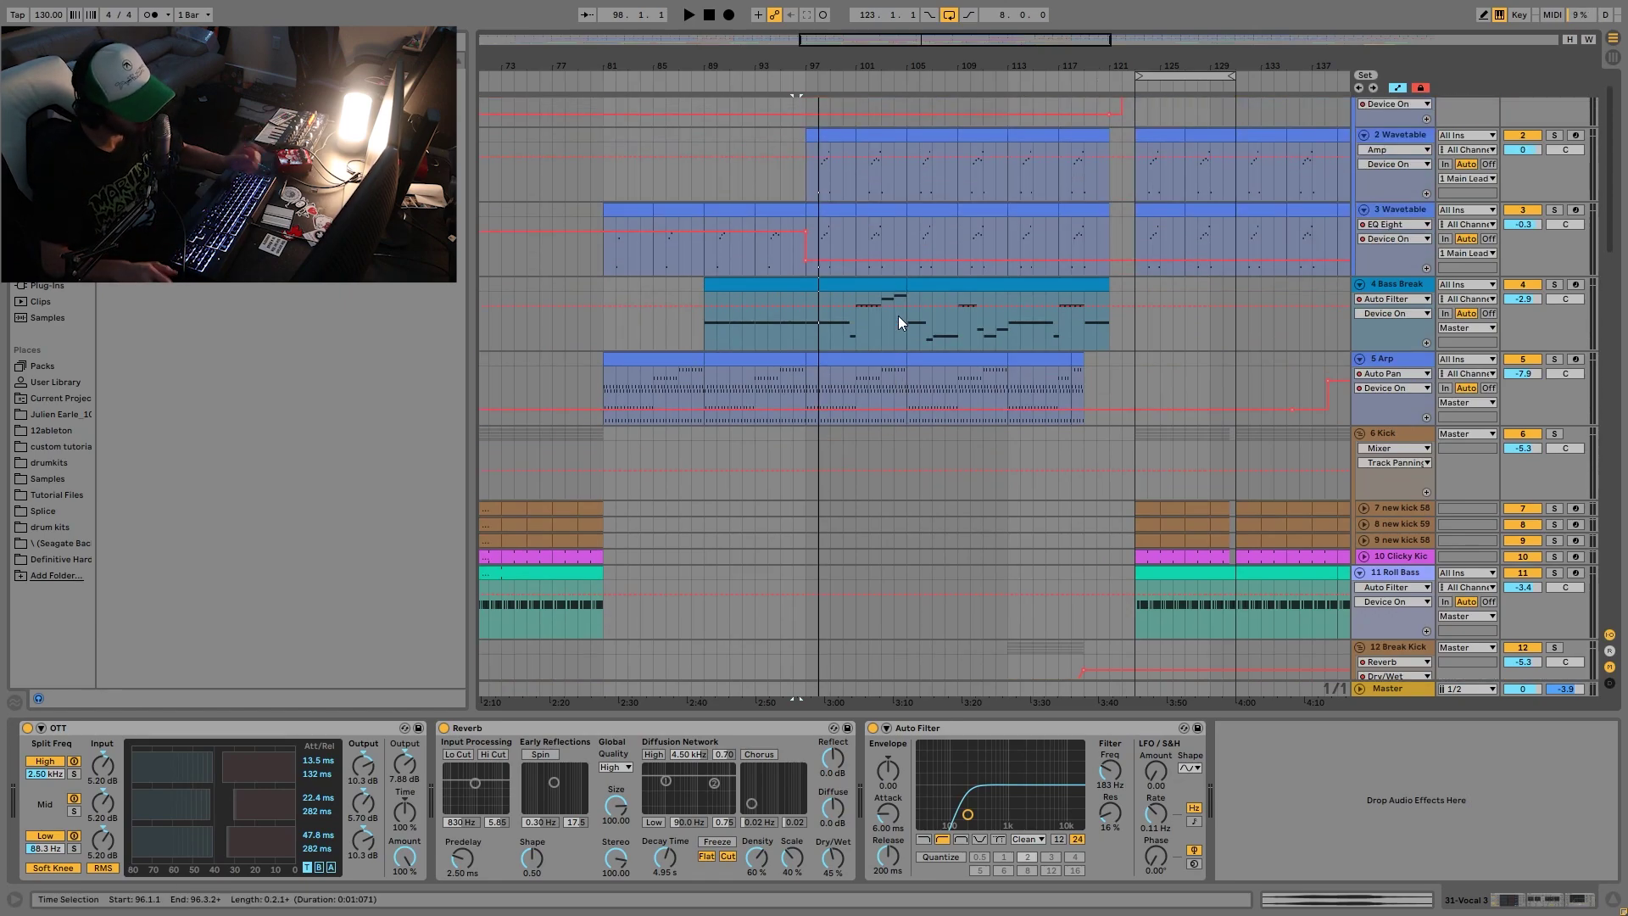
scroll(898, 315, down, 5)
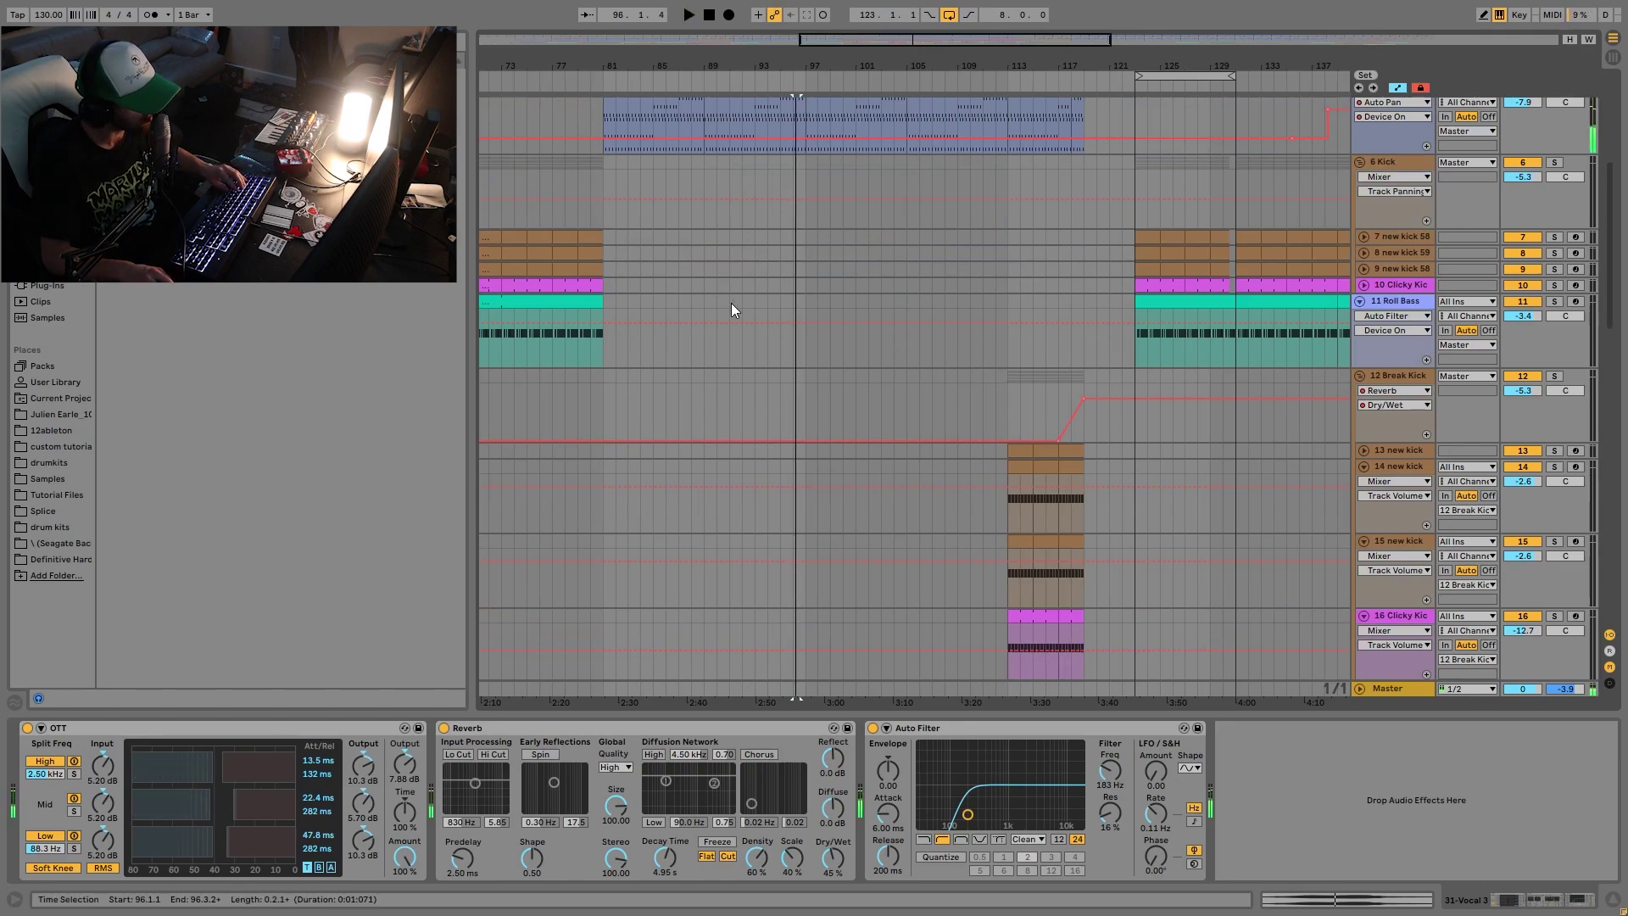
scroll(808, 446, down, 5)
scroll(969, 378, down, 7)
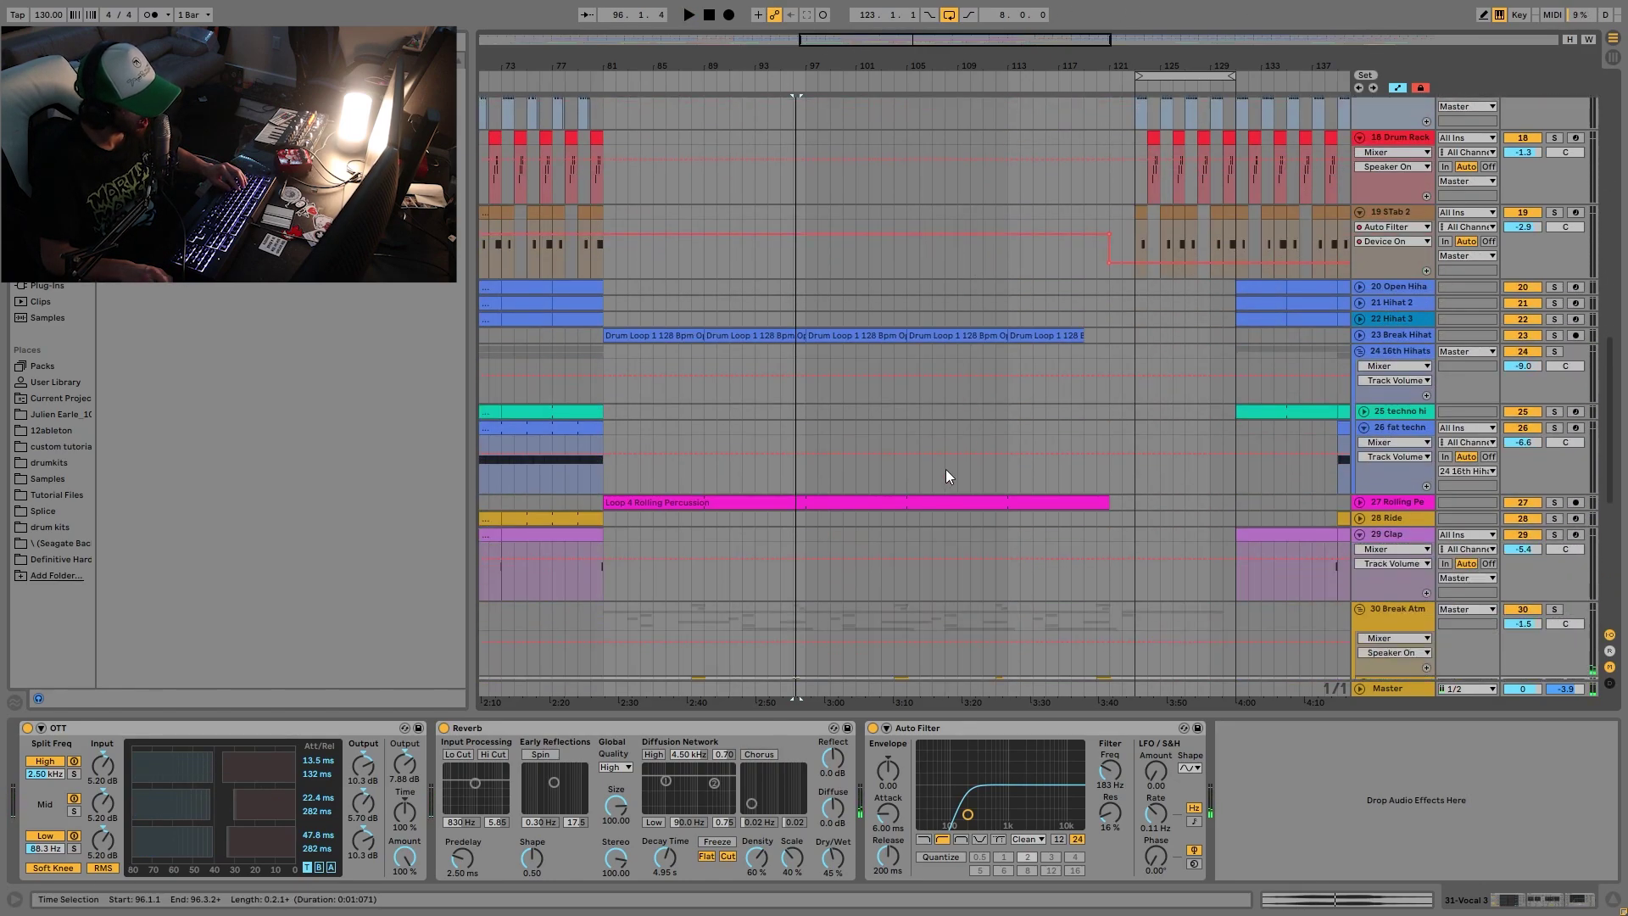
scroll(1014, 466, down, 3)
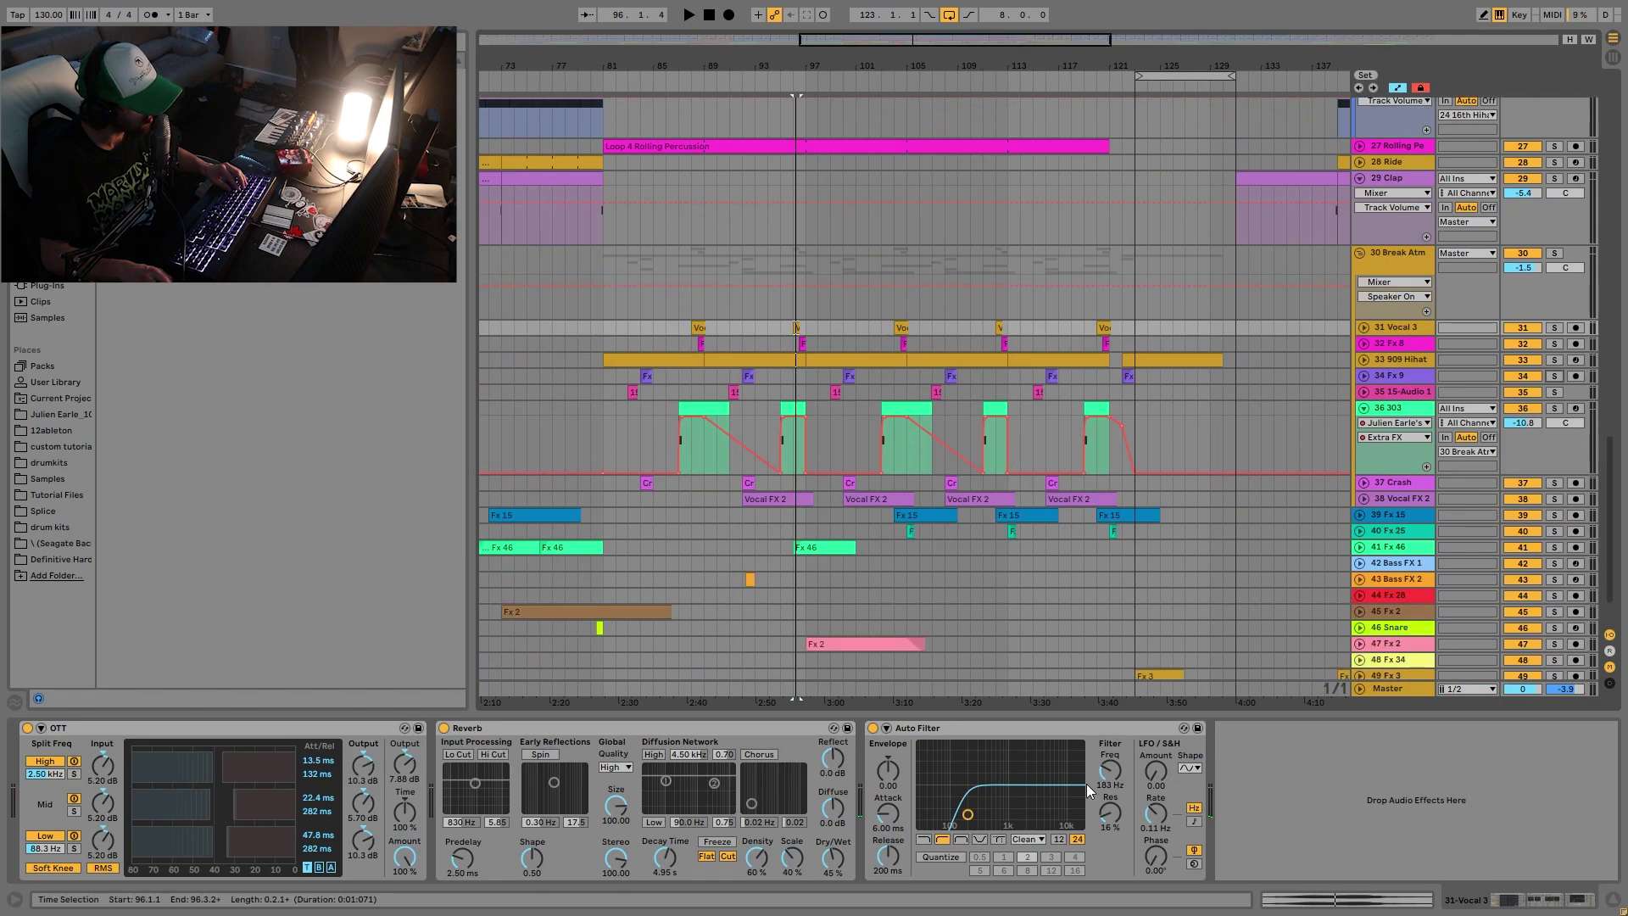
Select the 303 track with its automation expanded and show the device chain inside its instrument rack.
click(1365, 408)
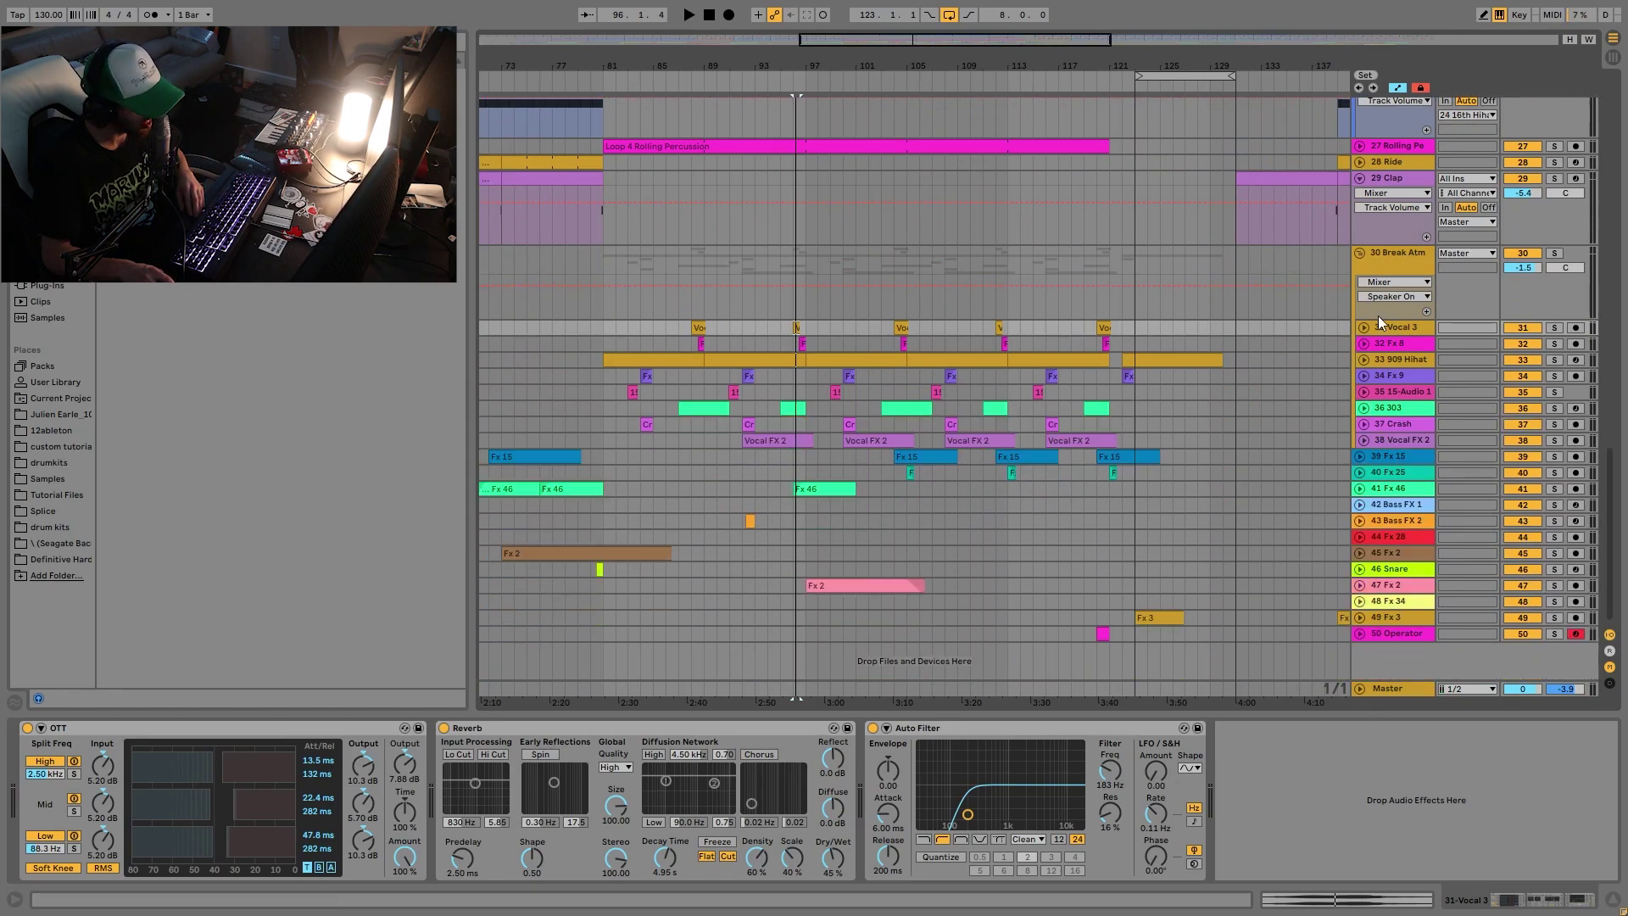
key(Down)
key(Down)
key(Down)
key(Down)
key(Down)
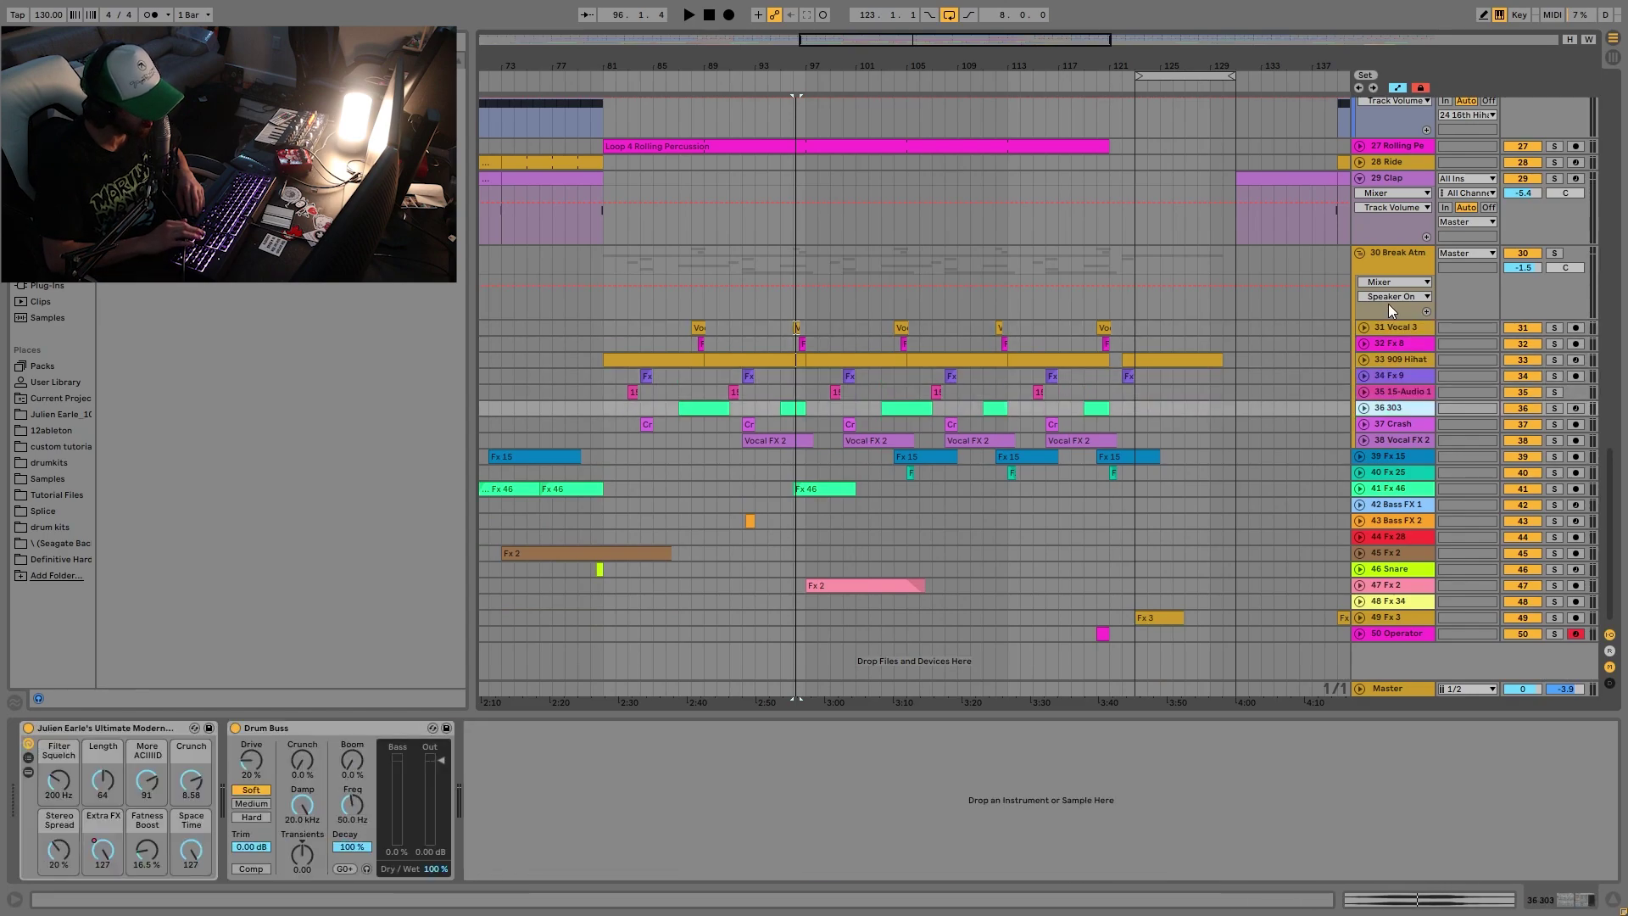
click(1365, 408)
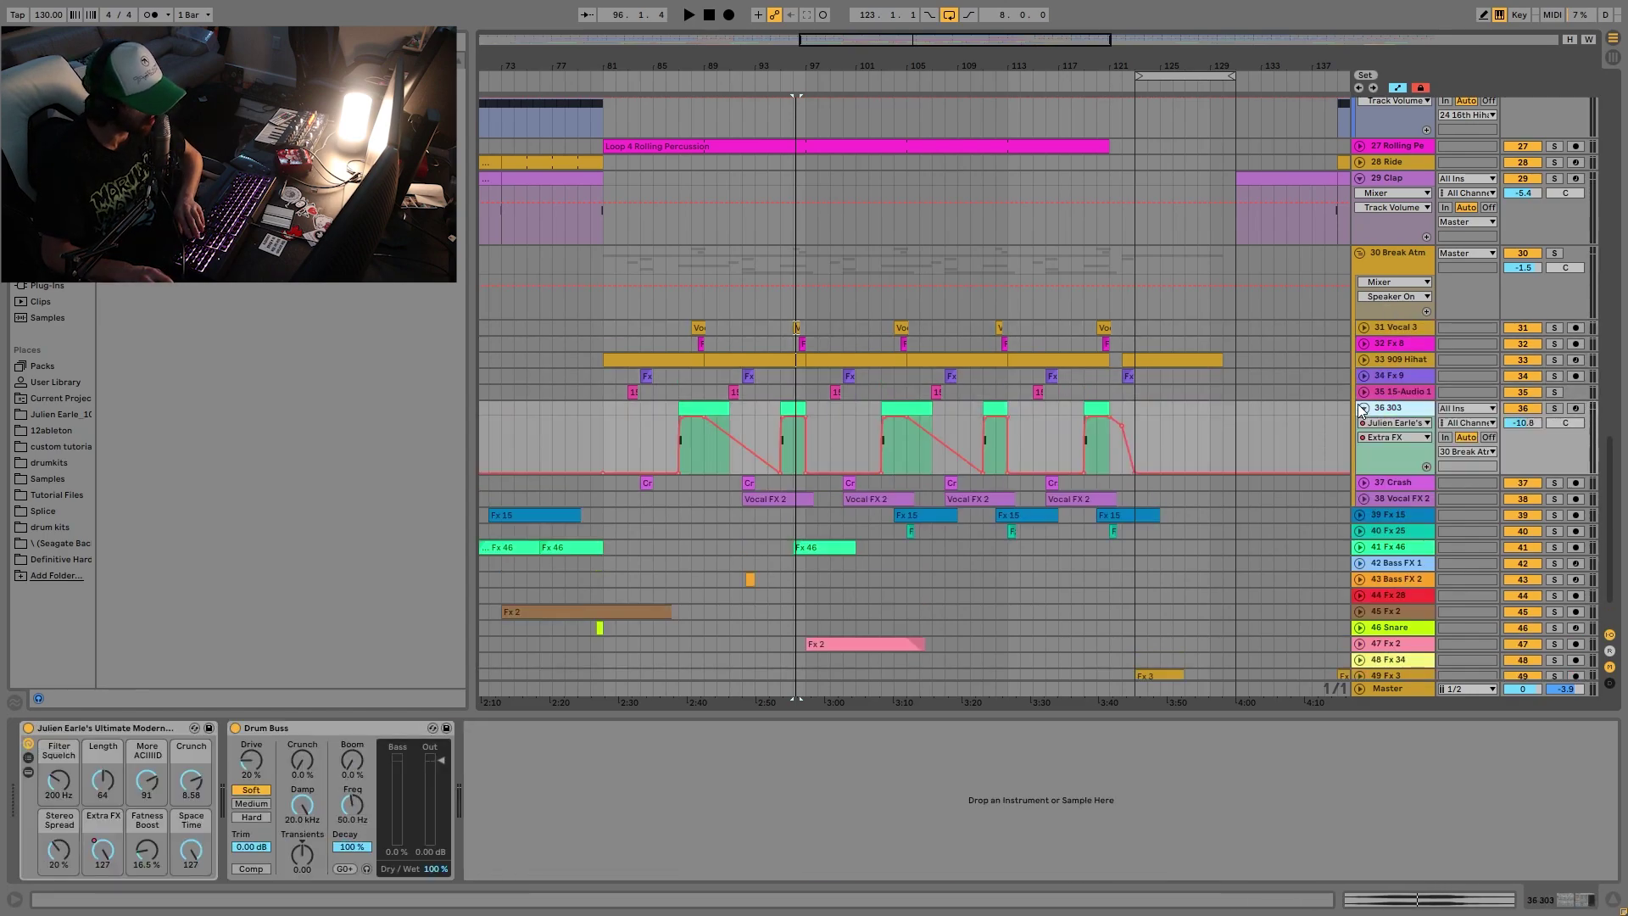
click(29, 772)
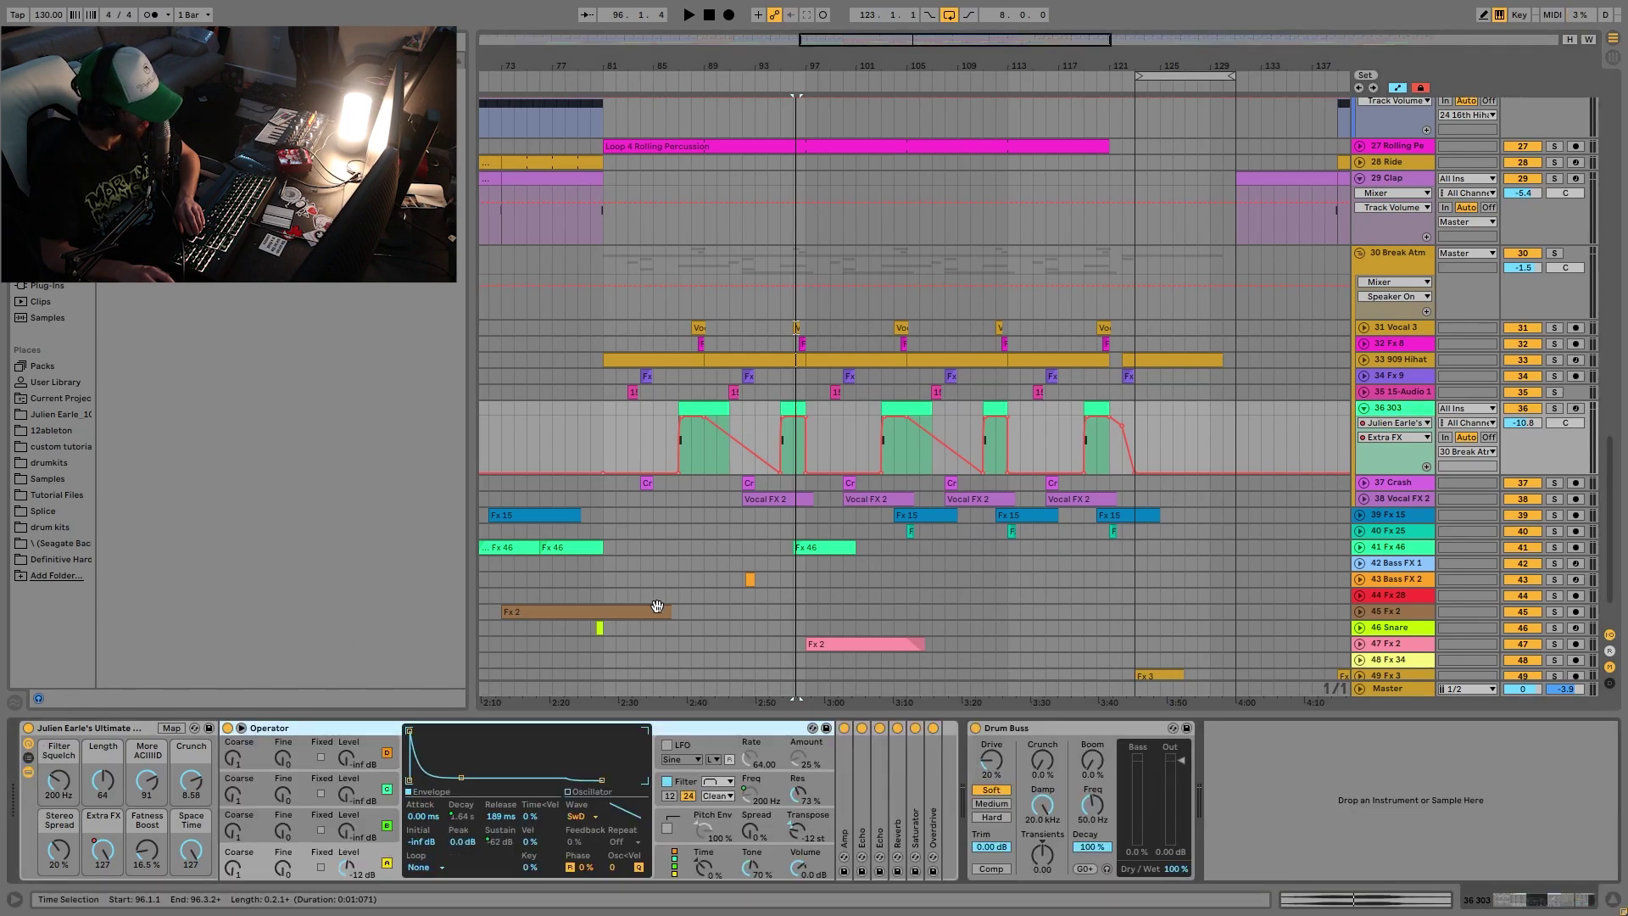
Fold the Break Atm group and show the whole arrangement on the timeline.
scroll(1311, 277, down, 3)
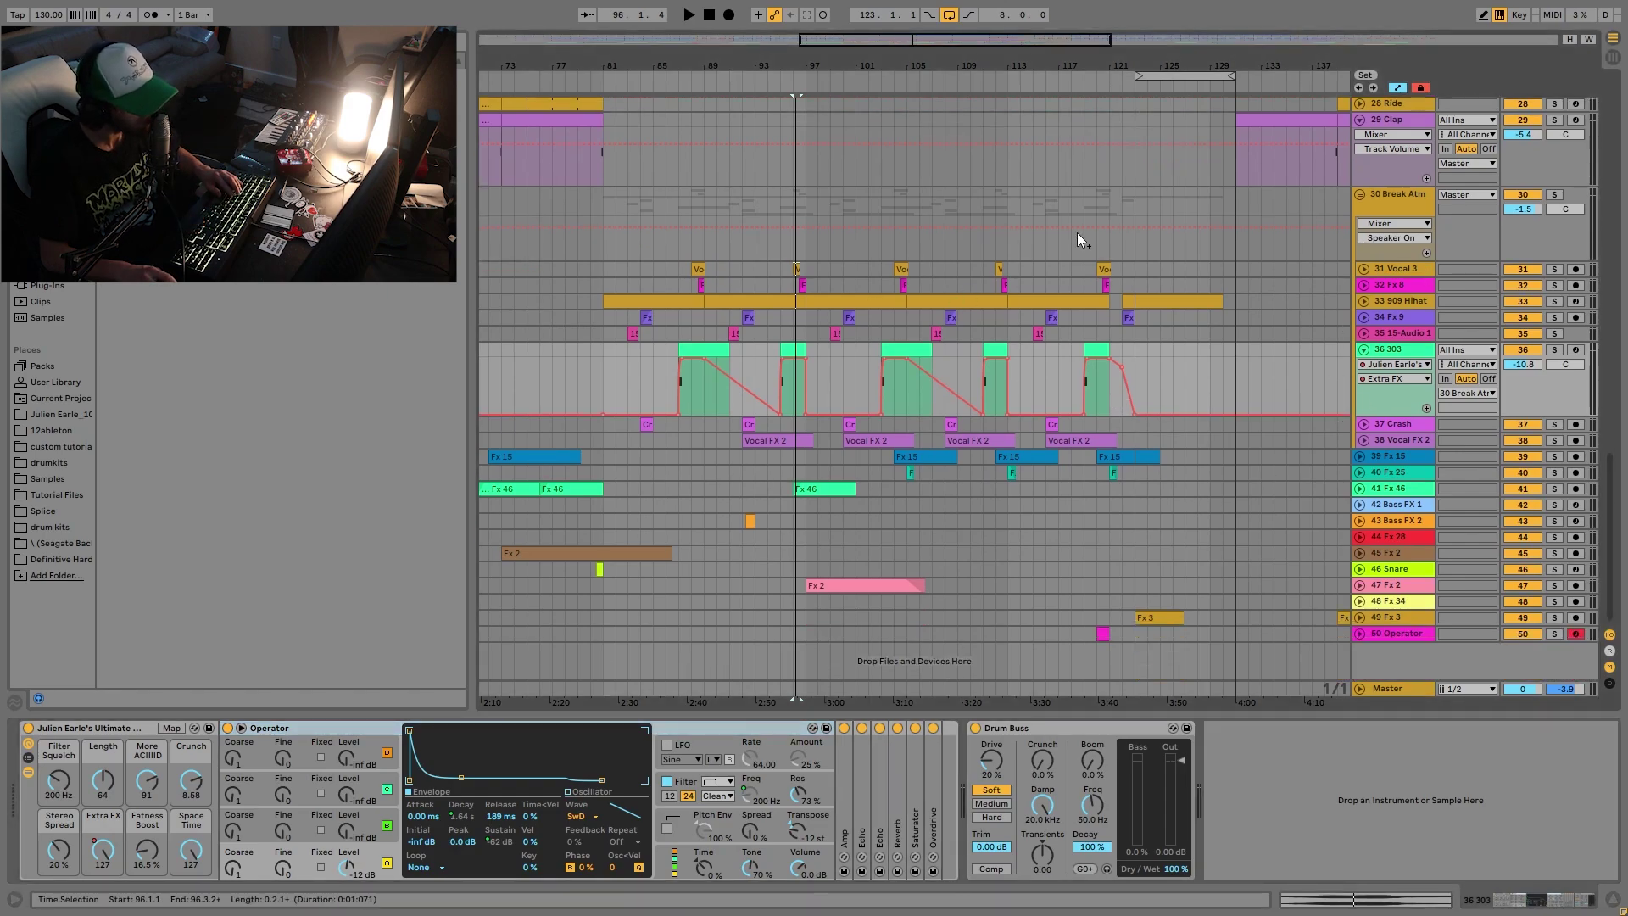
click(1395, 207)
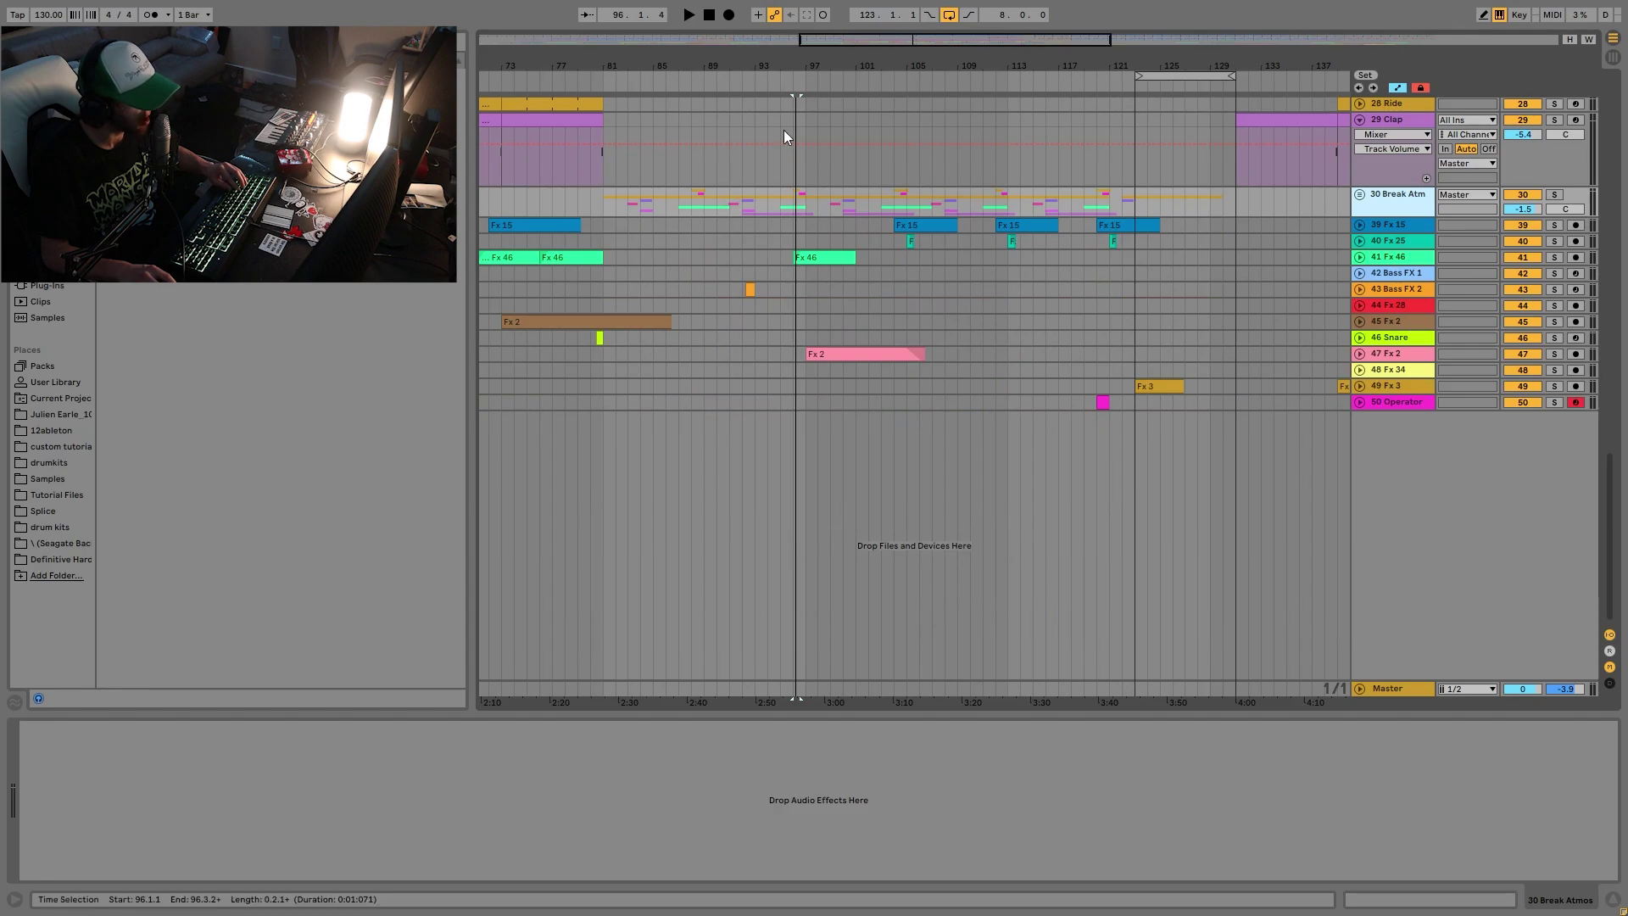
drag(1068, 61, 901, 59)
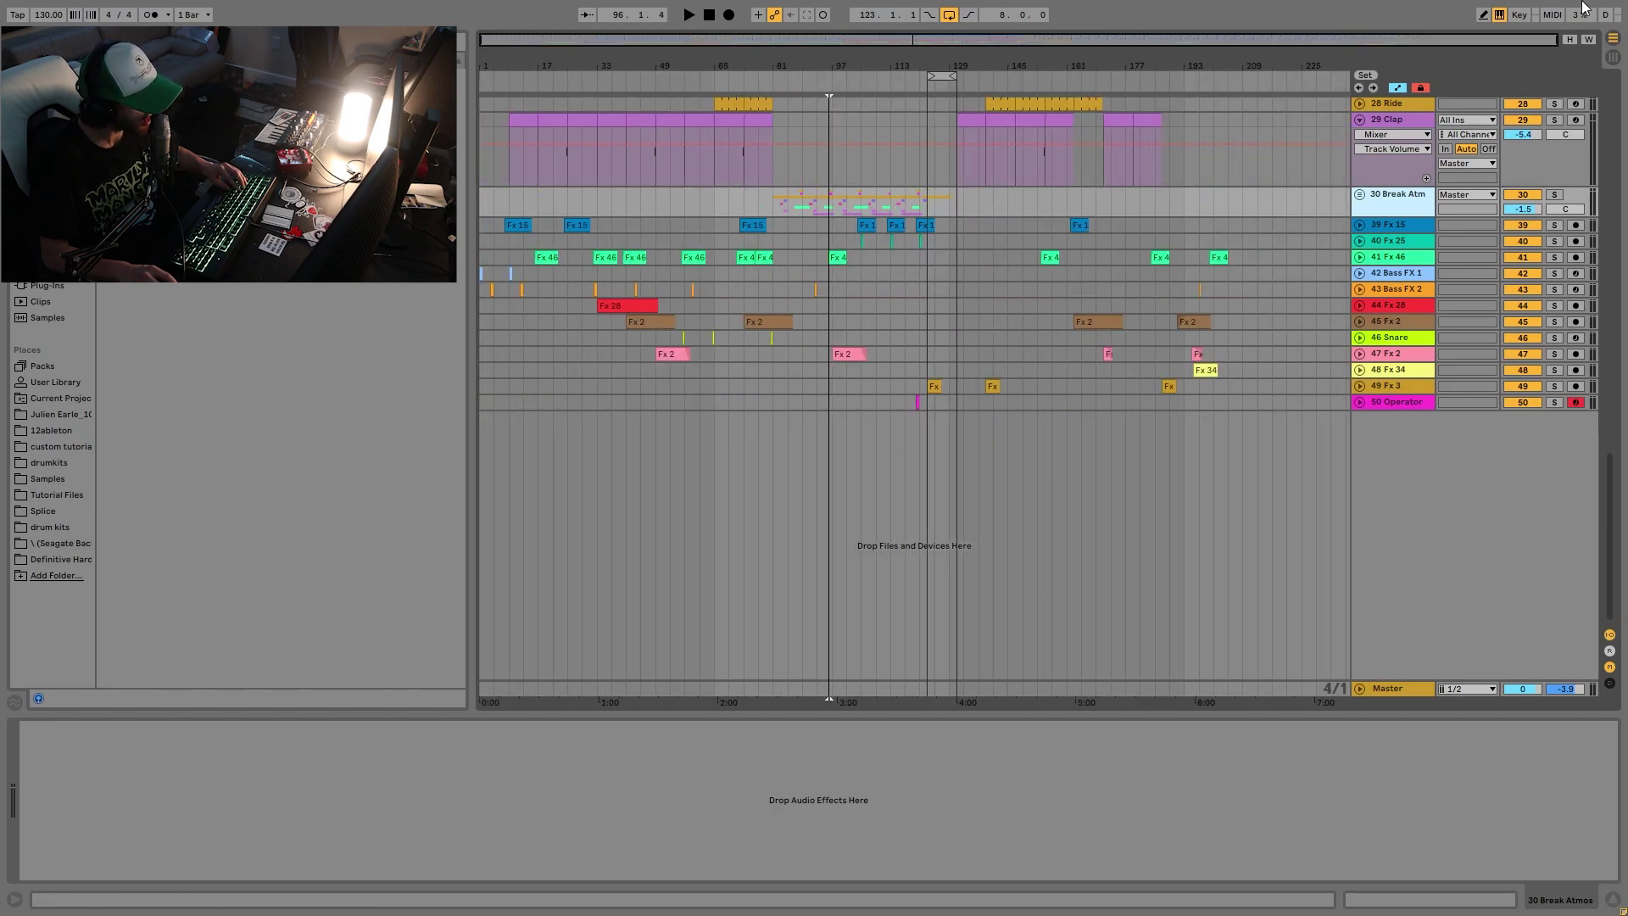
Solo all tracks from Fx 15 to Operator and play them from the Fx 15 clip at bar 72 and the Fx 46 clip at bar 96.
click(1412, 224)
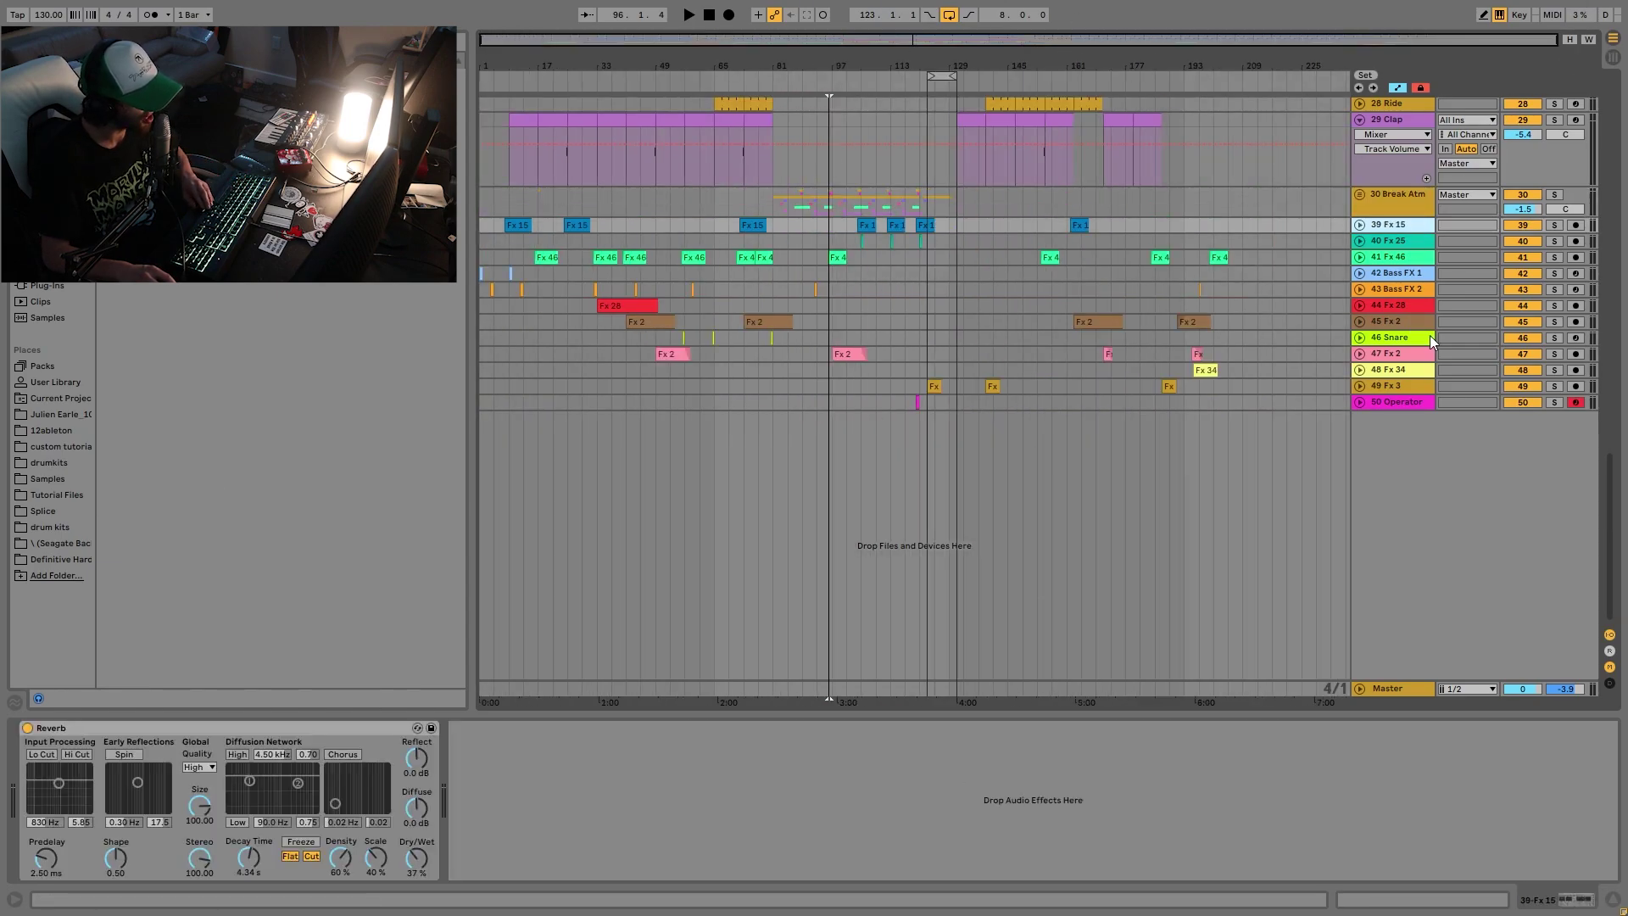
shift+click(1413, 402)
click(1553, 226)
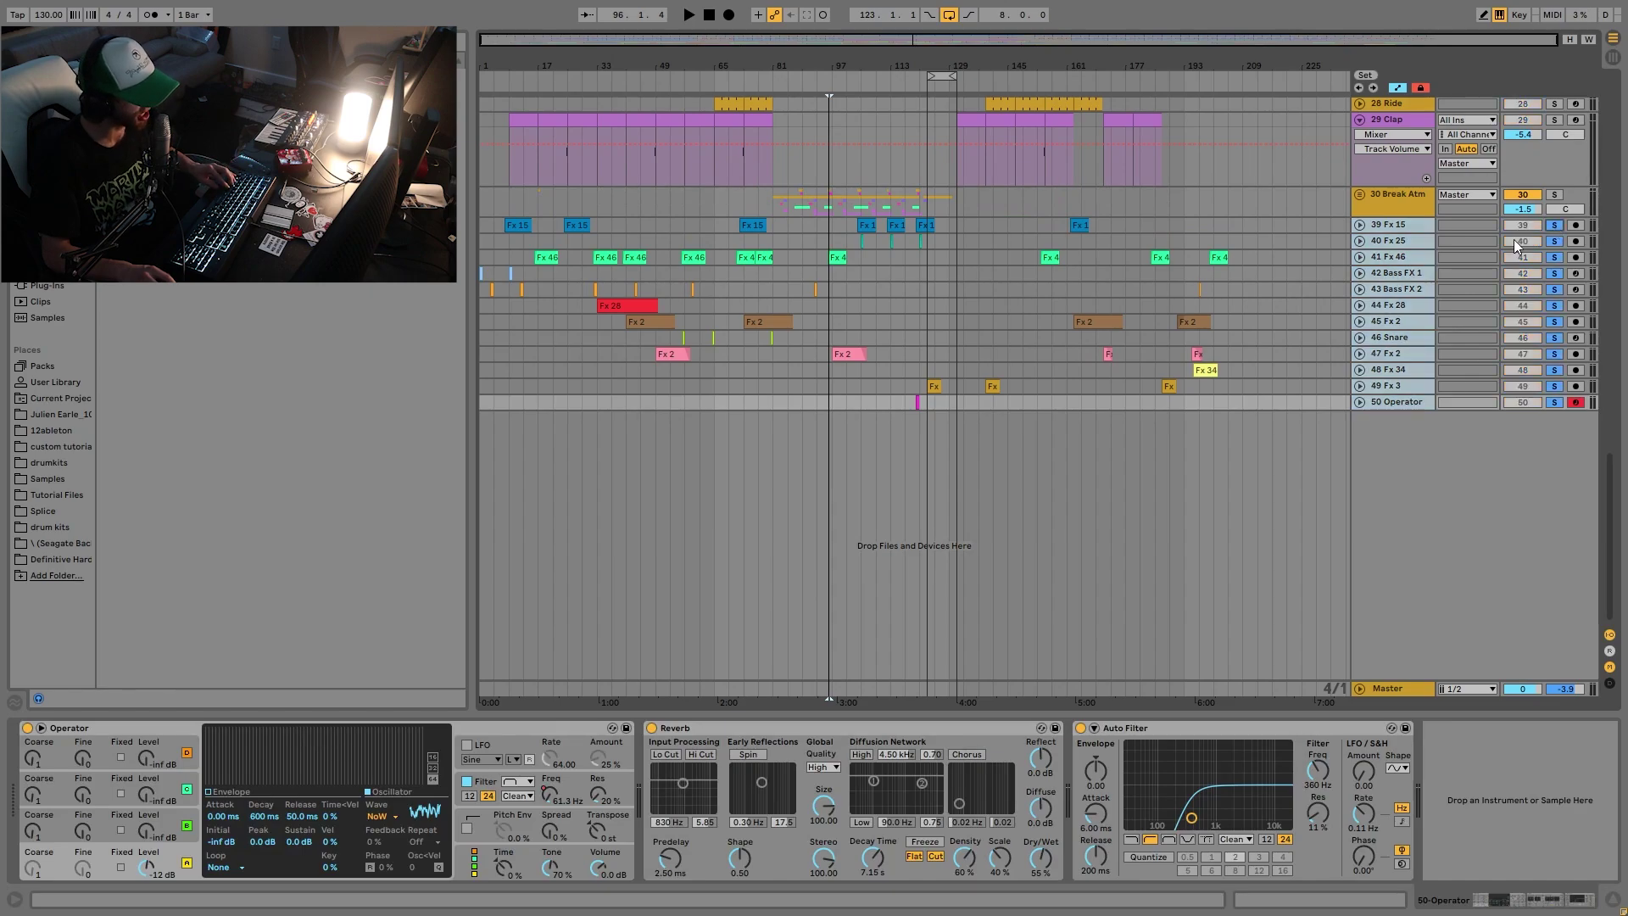
click(755, 223)
key(space)
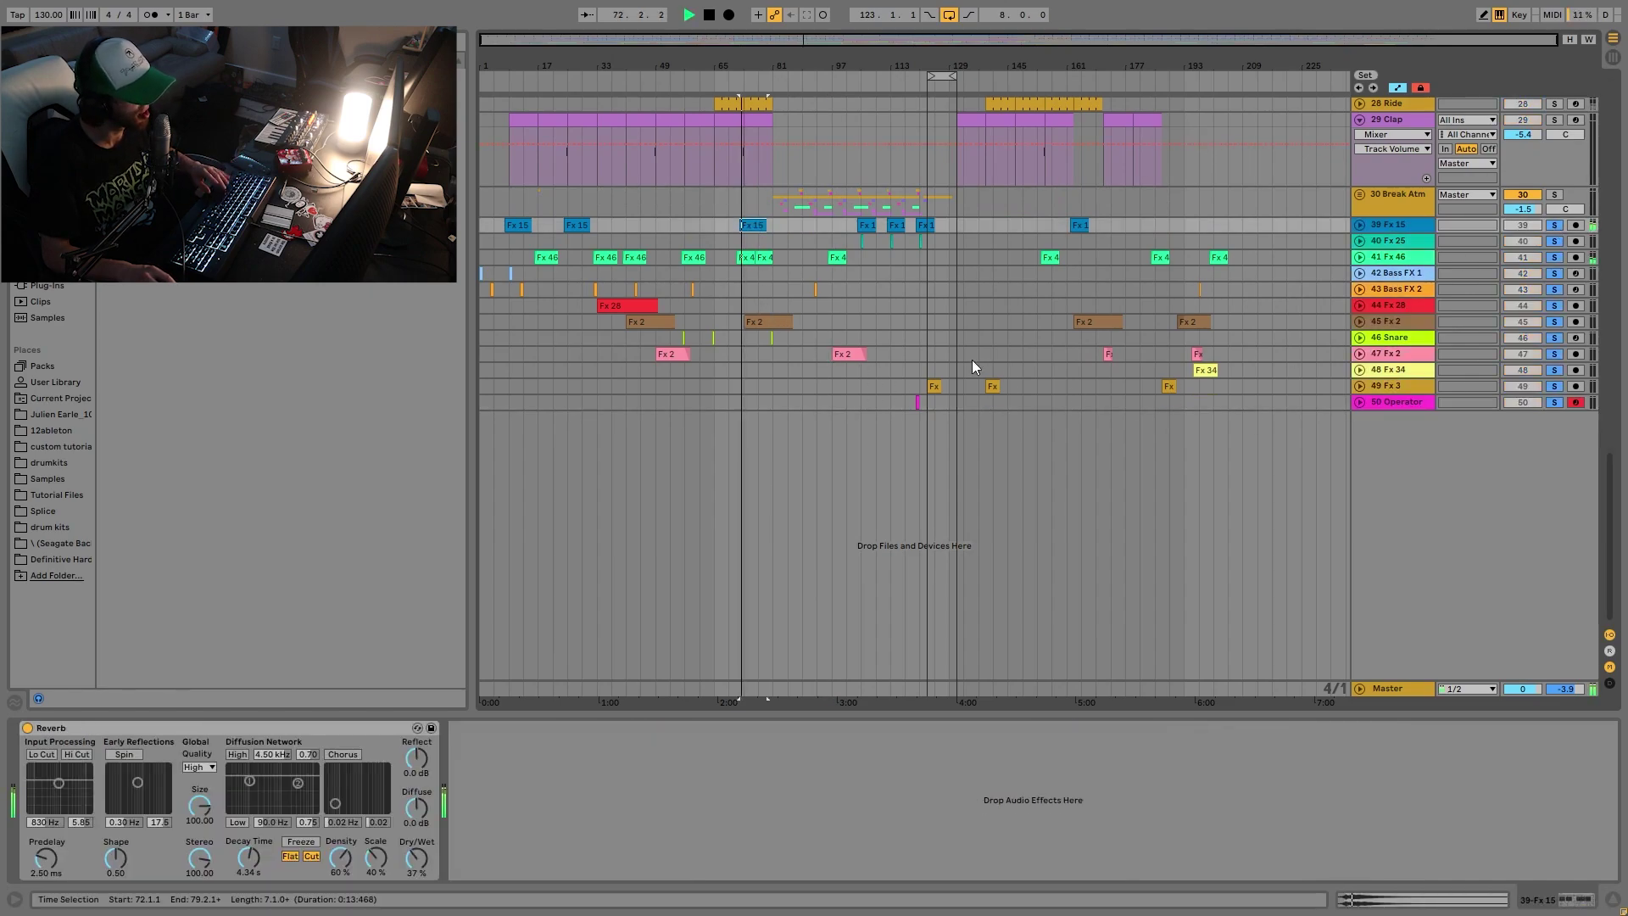
click(837, 257)
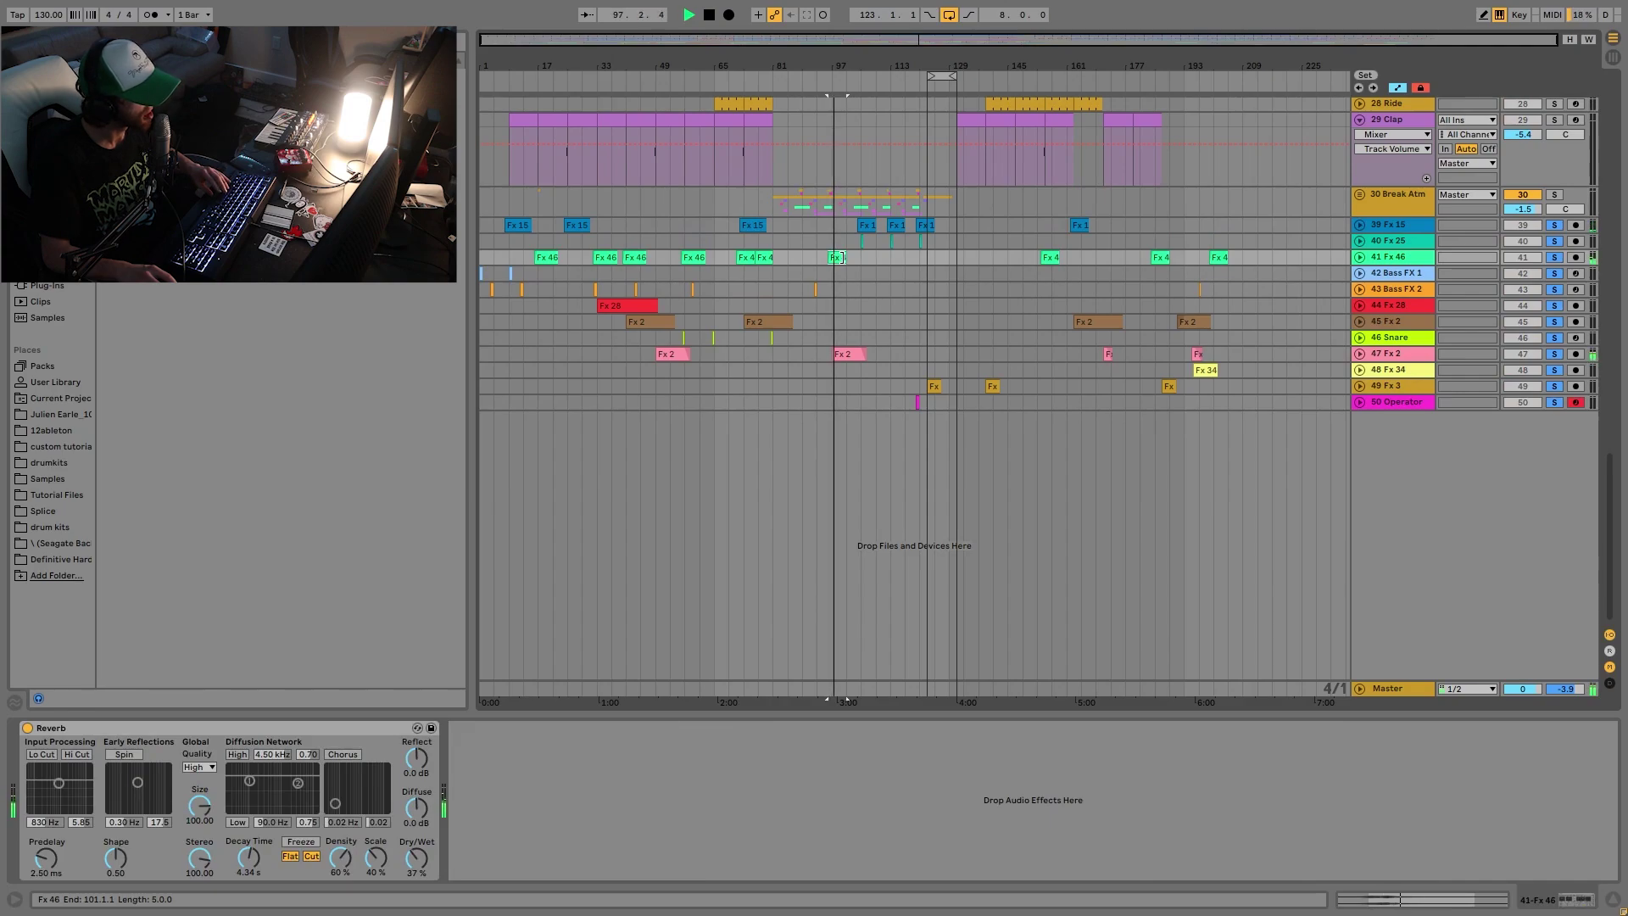
key(space)
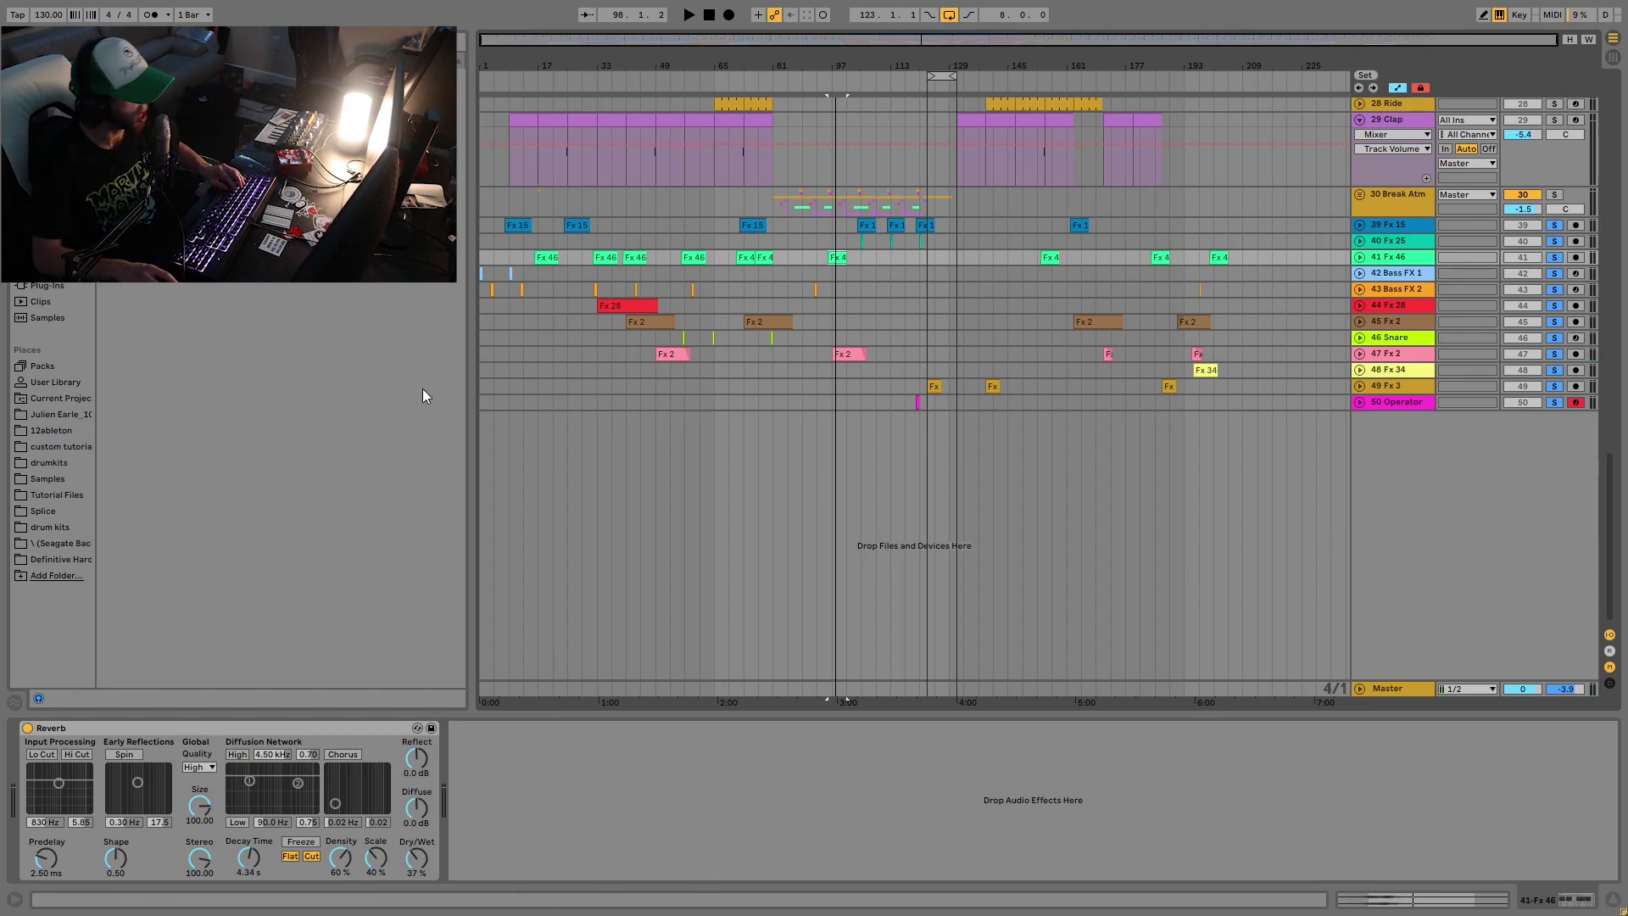
Play the soloed effects from bar 1 and show the devices of Bass FX 1 and Bass FX 2.
click(482, 291)
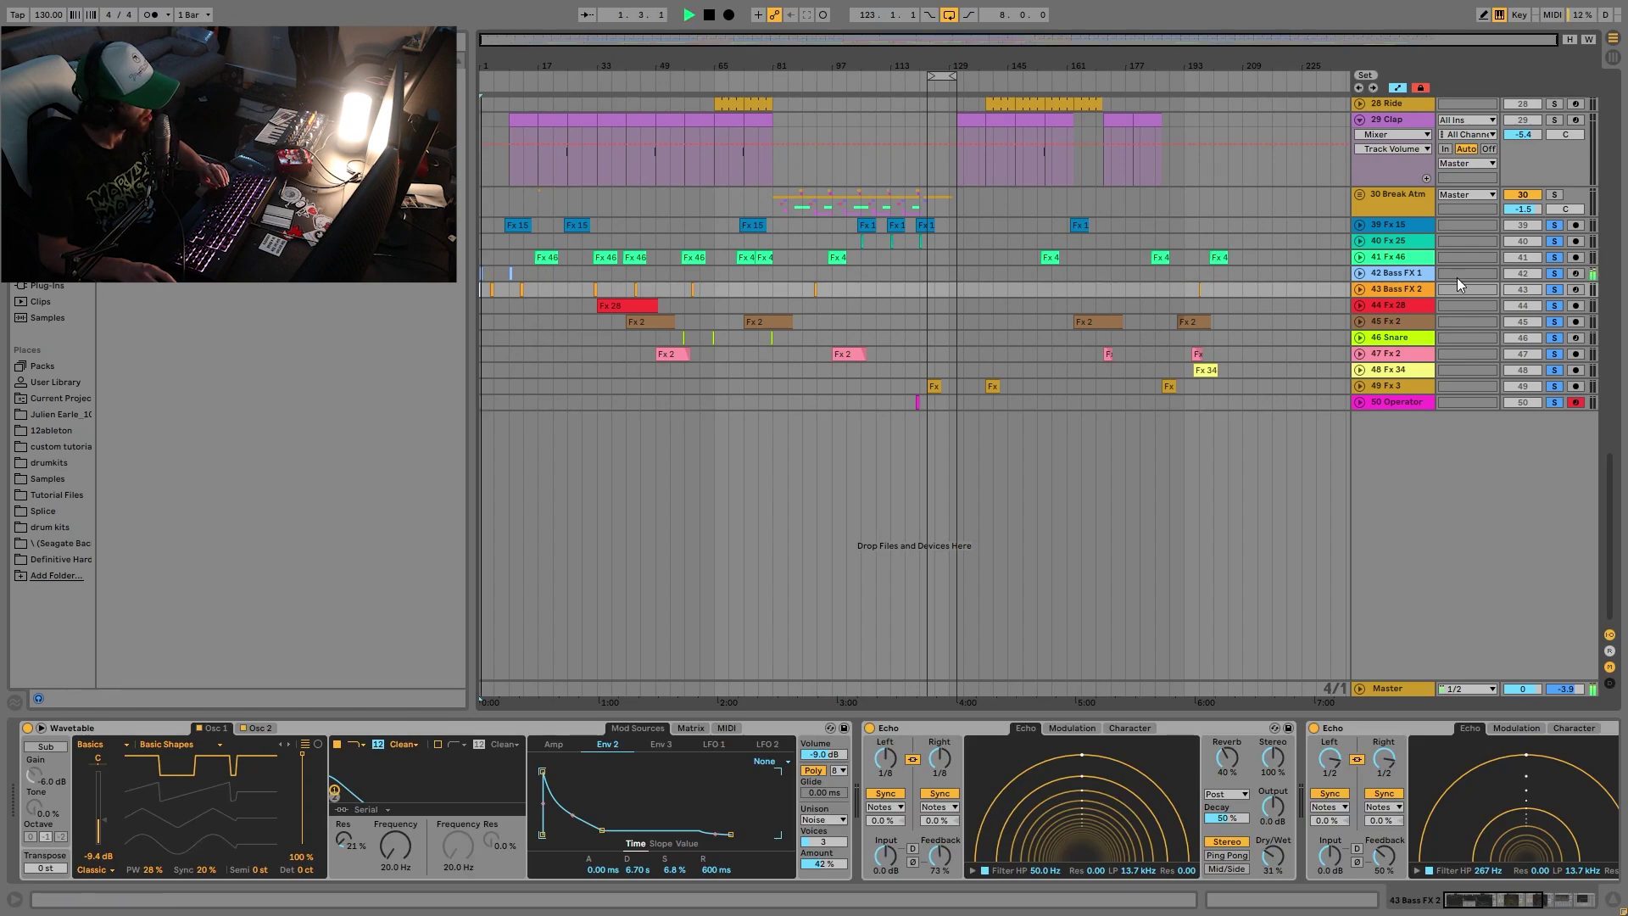
click(1417, 258)
click(1418, 273)
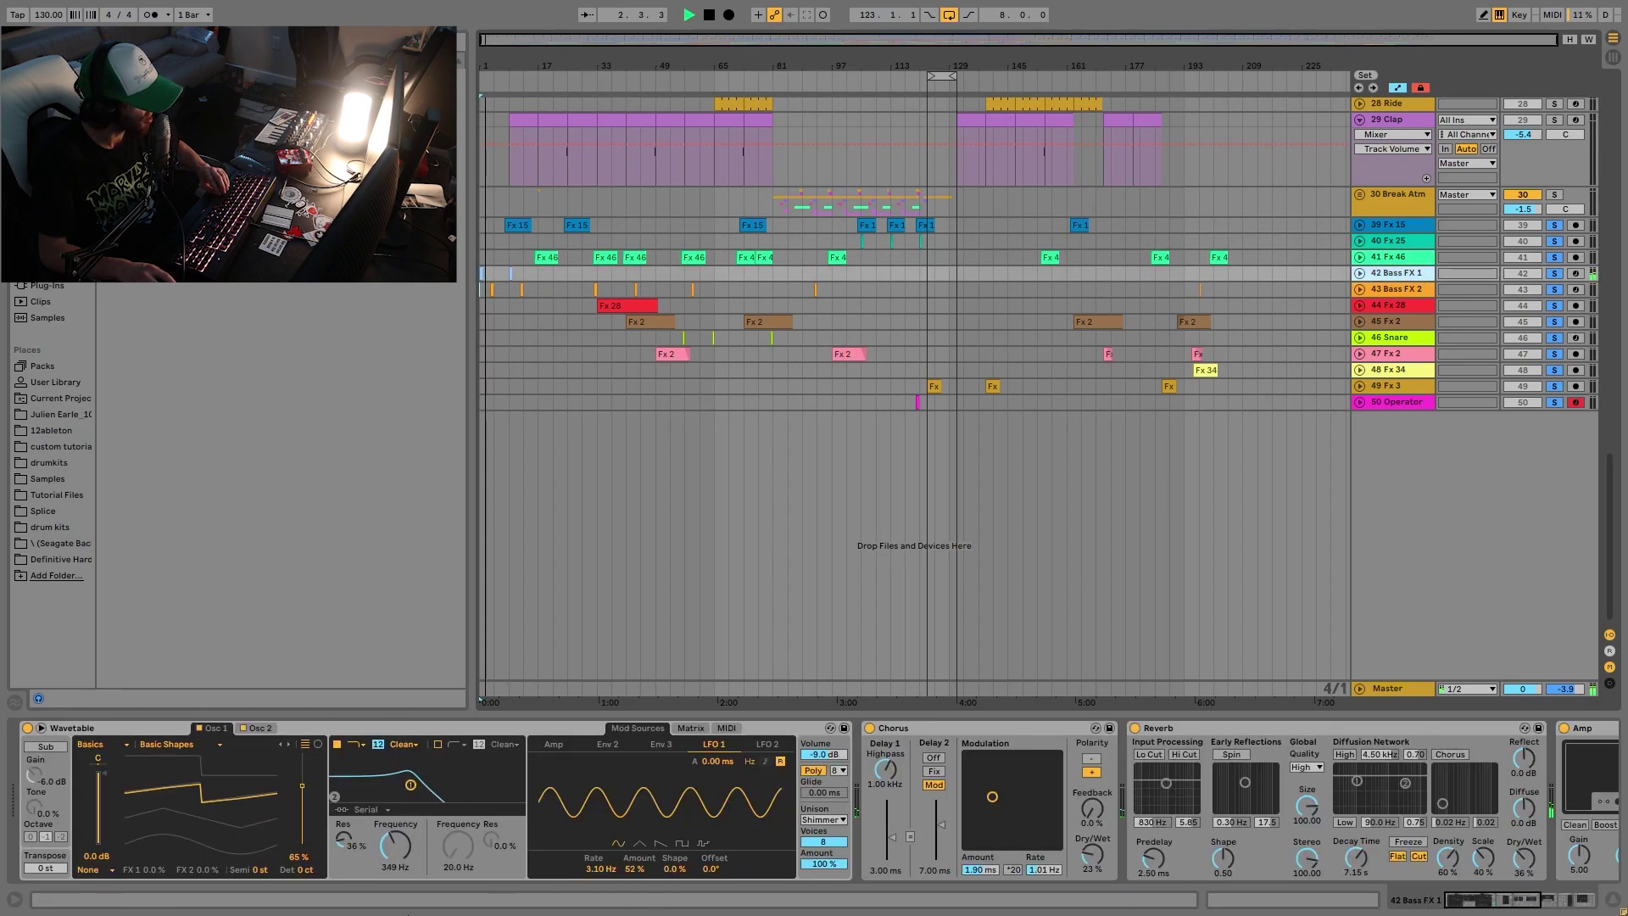
click(1378, 289)
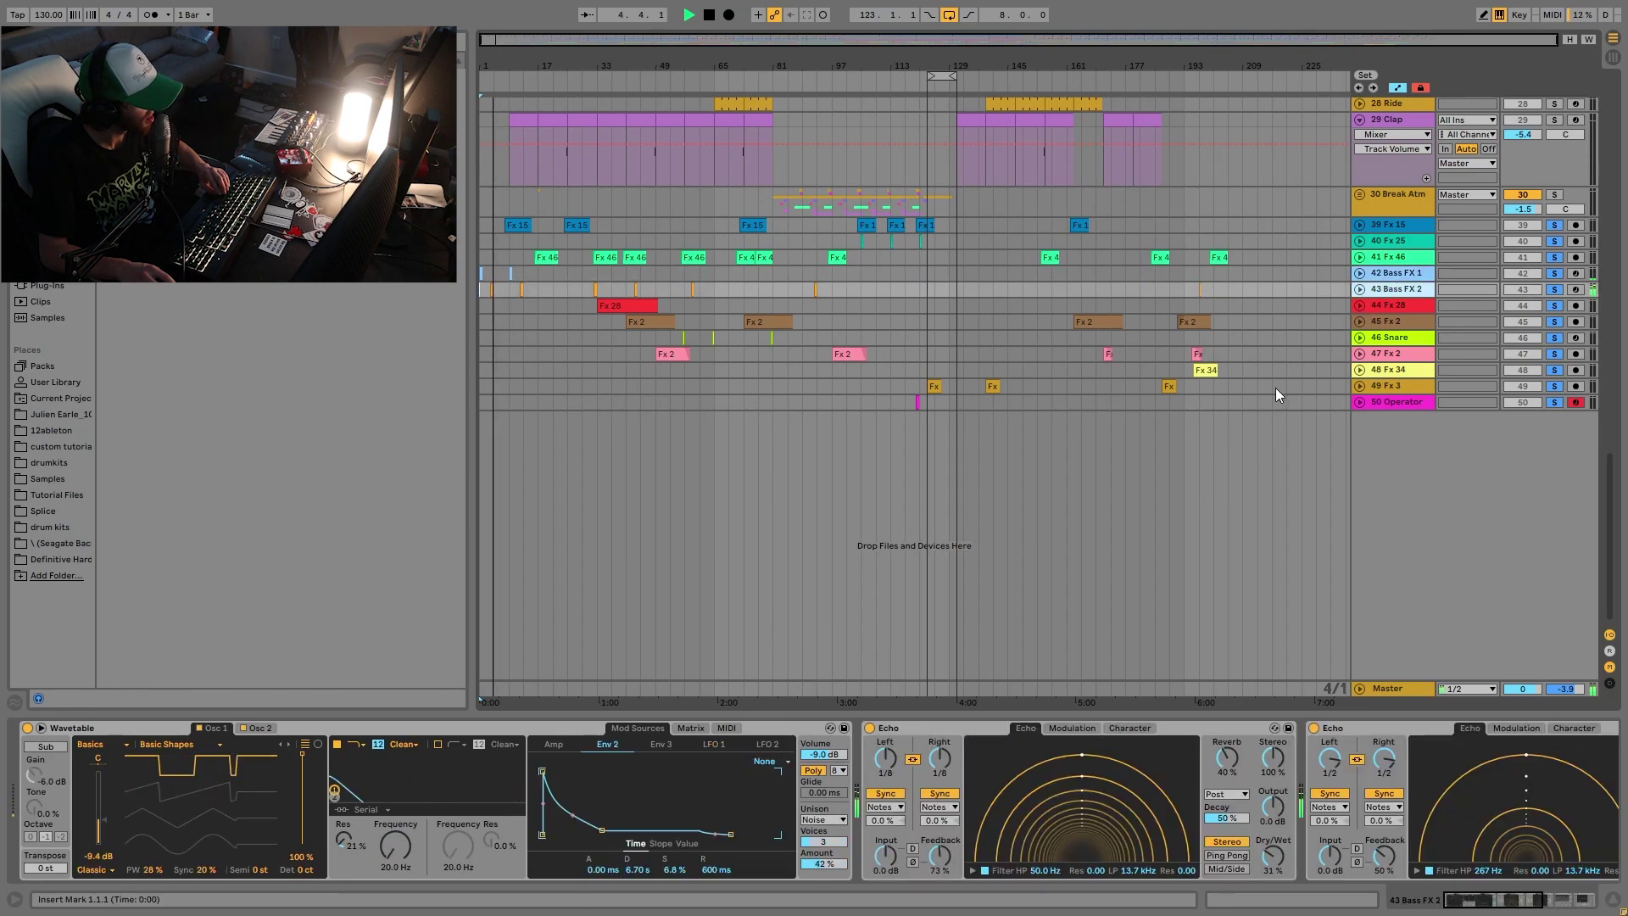
Clear the solos on the effects tracks and hear the Bass FX opening in the full mix.
click(1554, 290)
click(1554, 290)
key(Home)
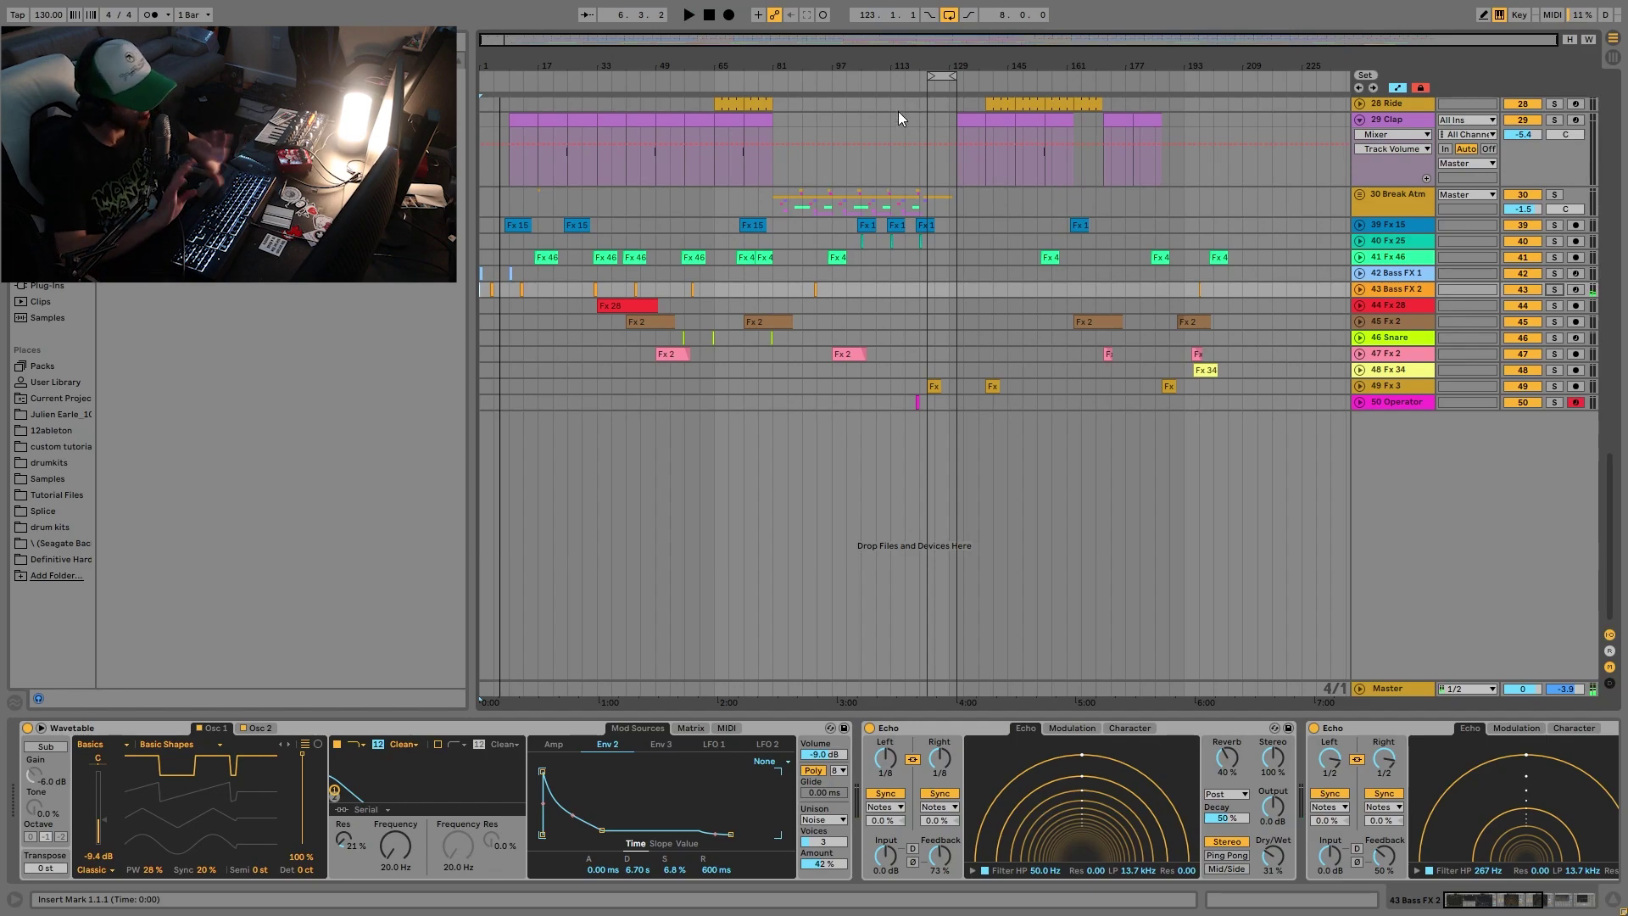
Select the Fx 15 track and examine how the stab, hihat, percussion and effects tracks are laid out across the arrangement.
scroll(1427, 387, up, 5)
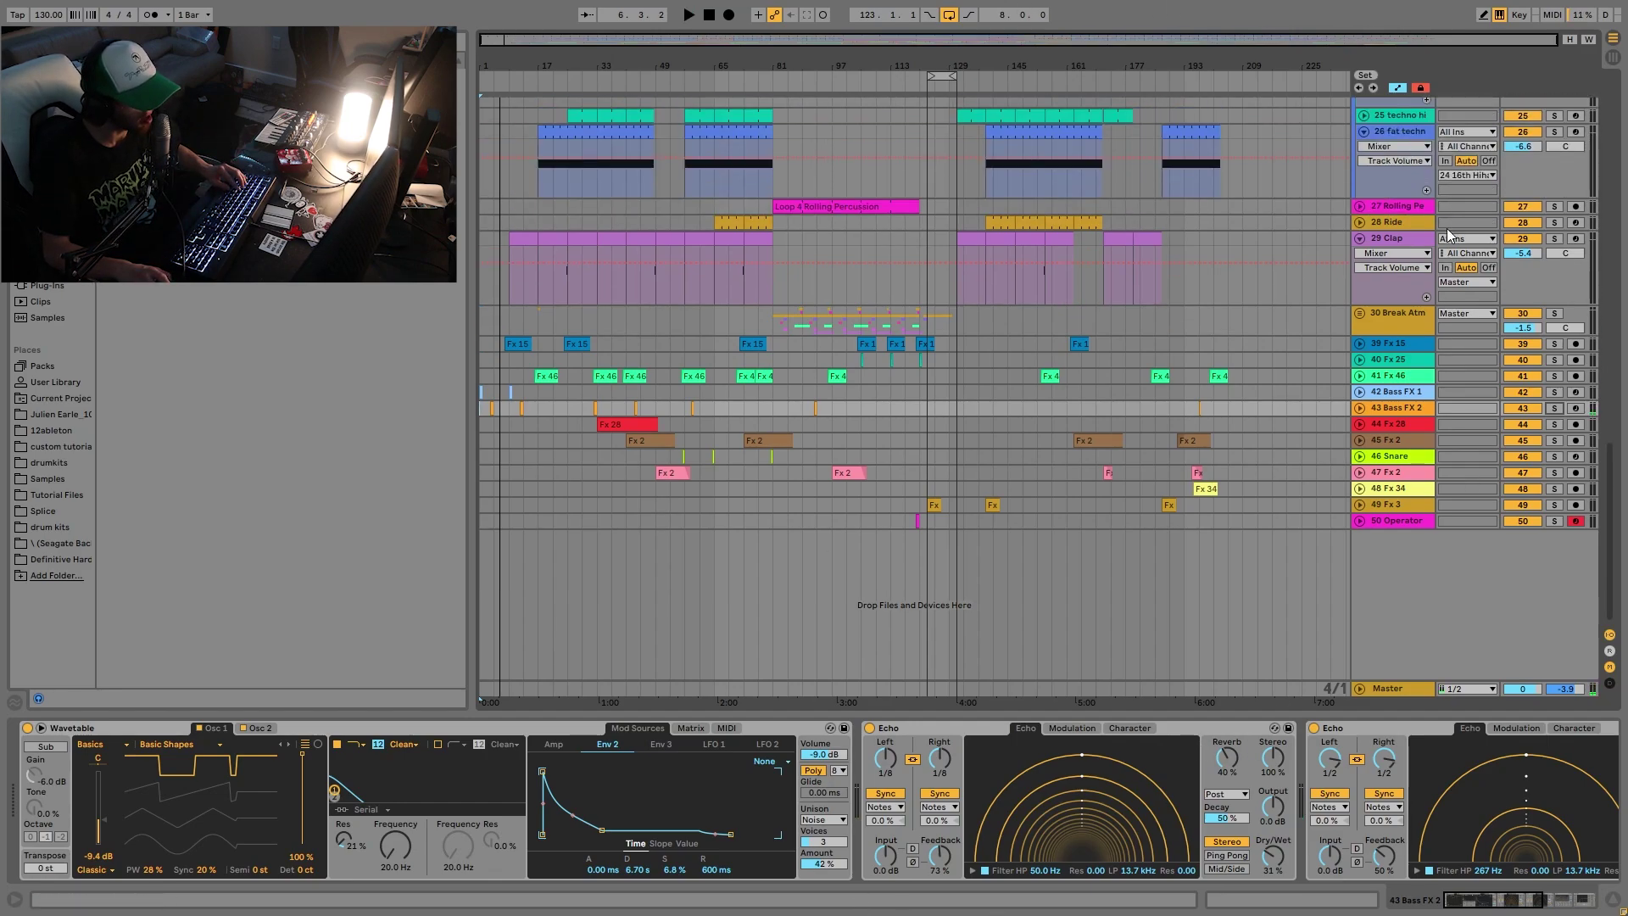
click(1381, 361)
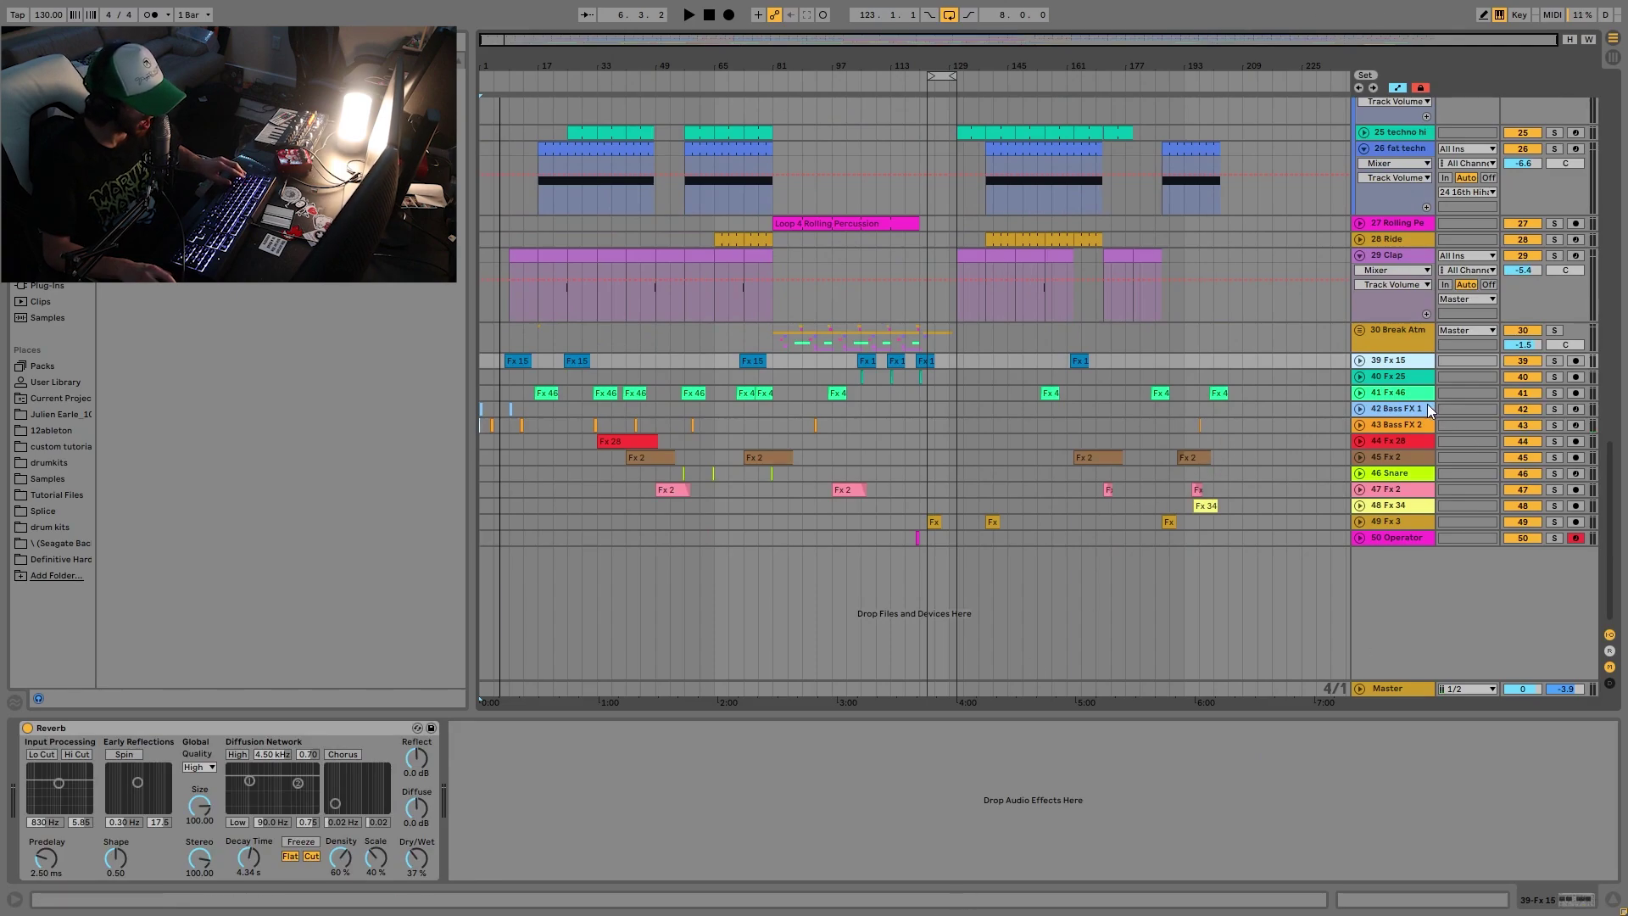
scroll(1431, 411, up, 10)
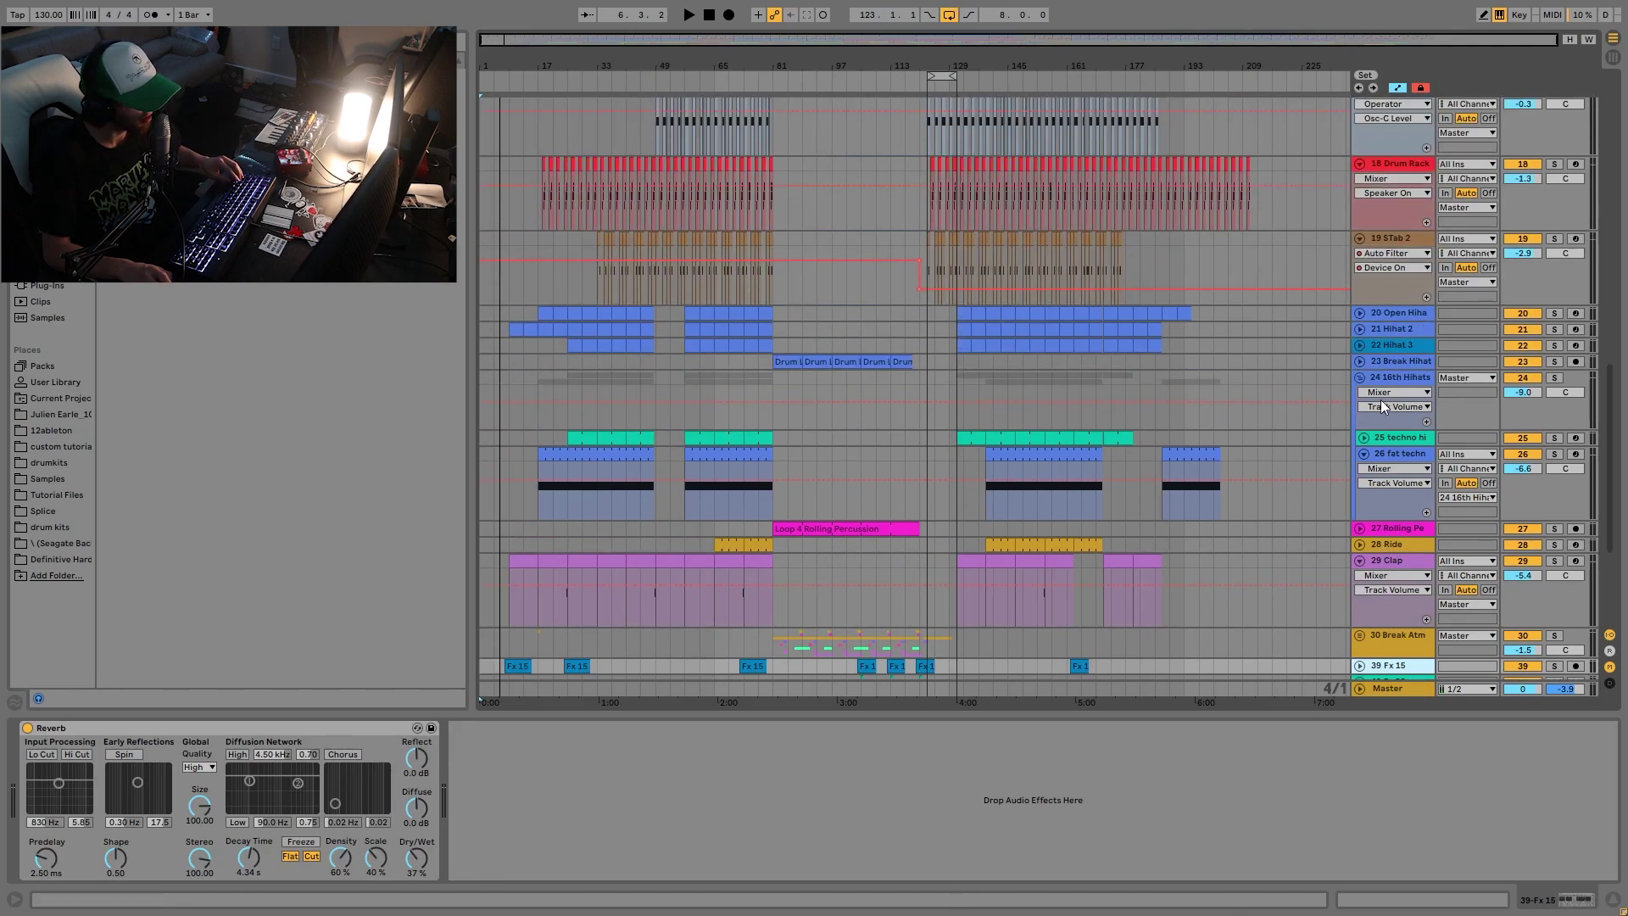
scroll(1309, 334, up, 3)
scroll(1345, 465, down, 4)
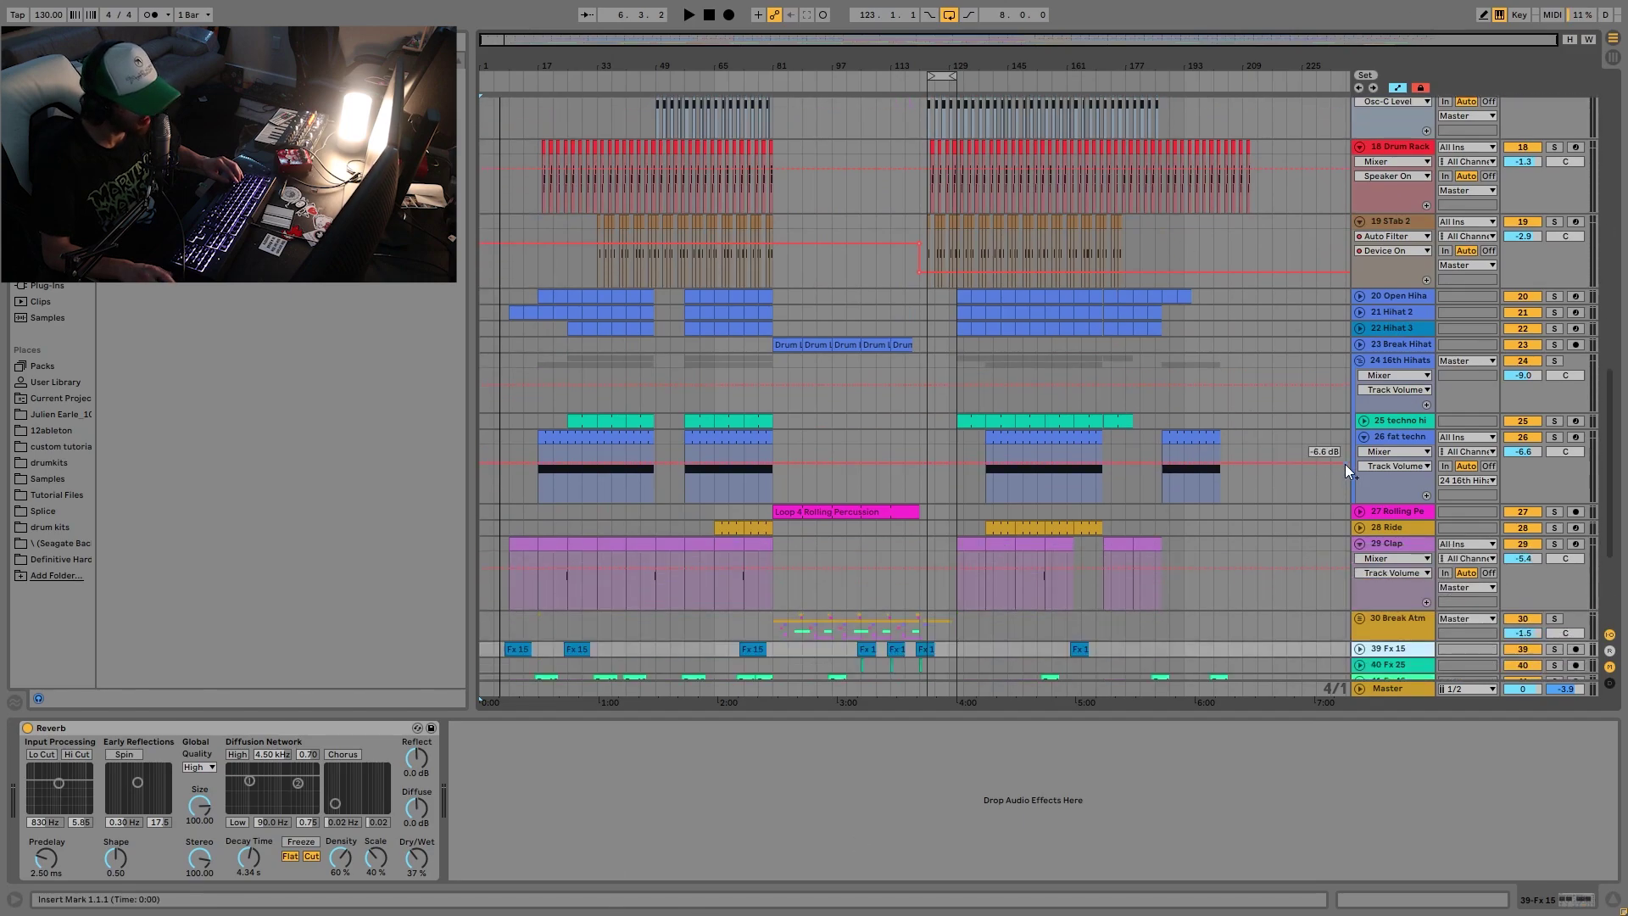
scroll(1344, 465, down, 3)
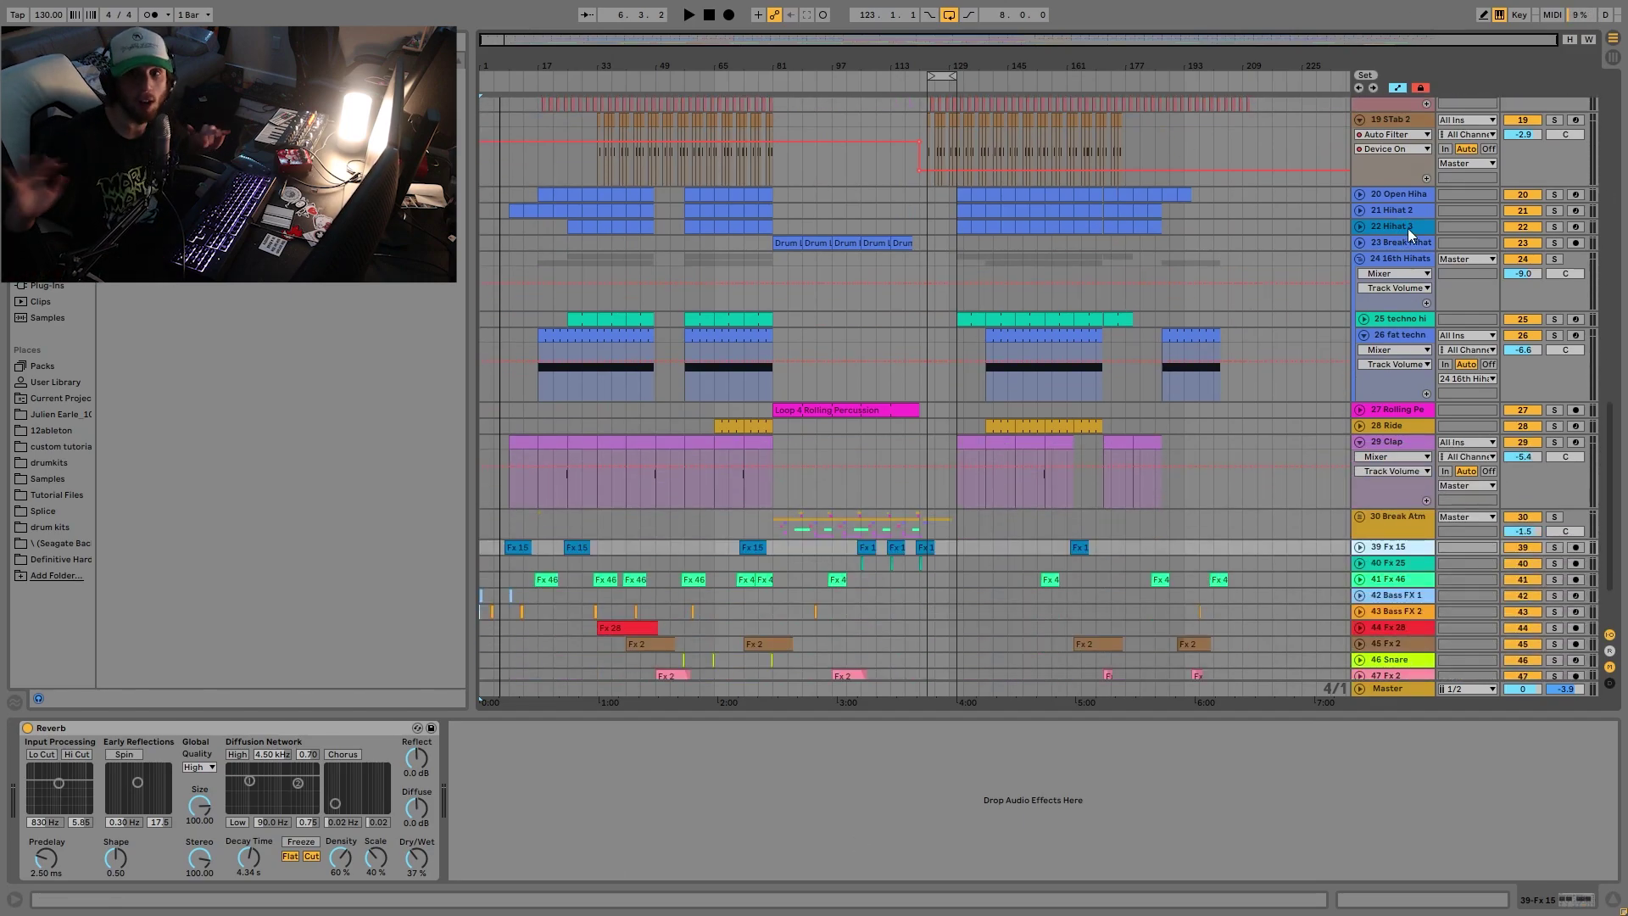
scroll(917, 399, down, 2)
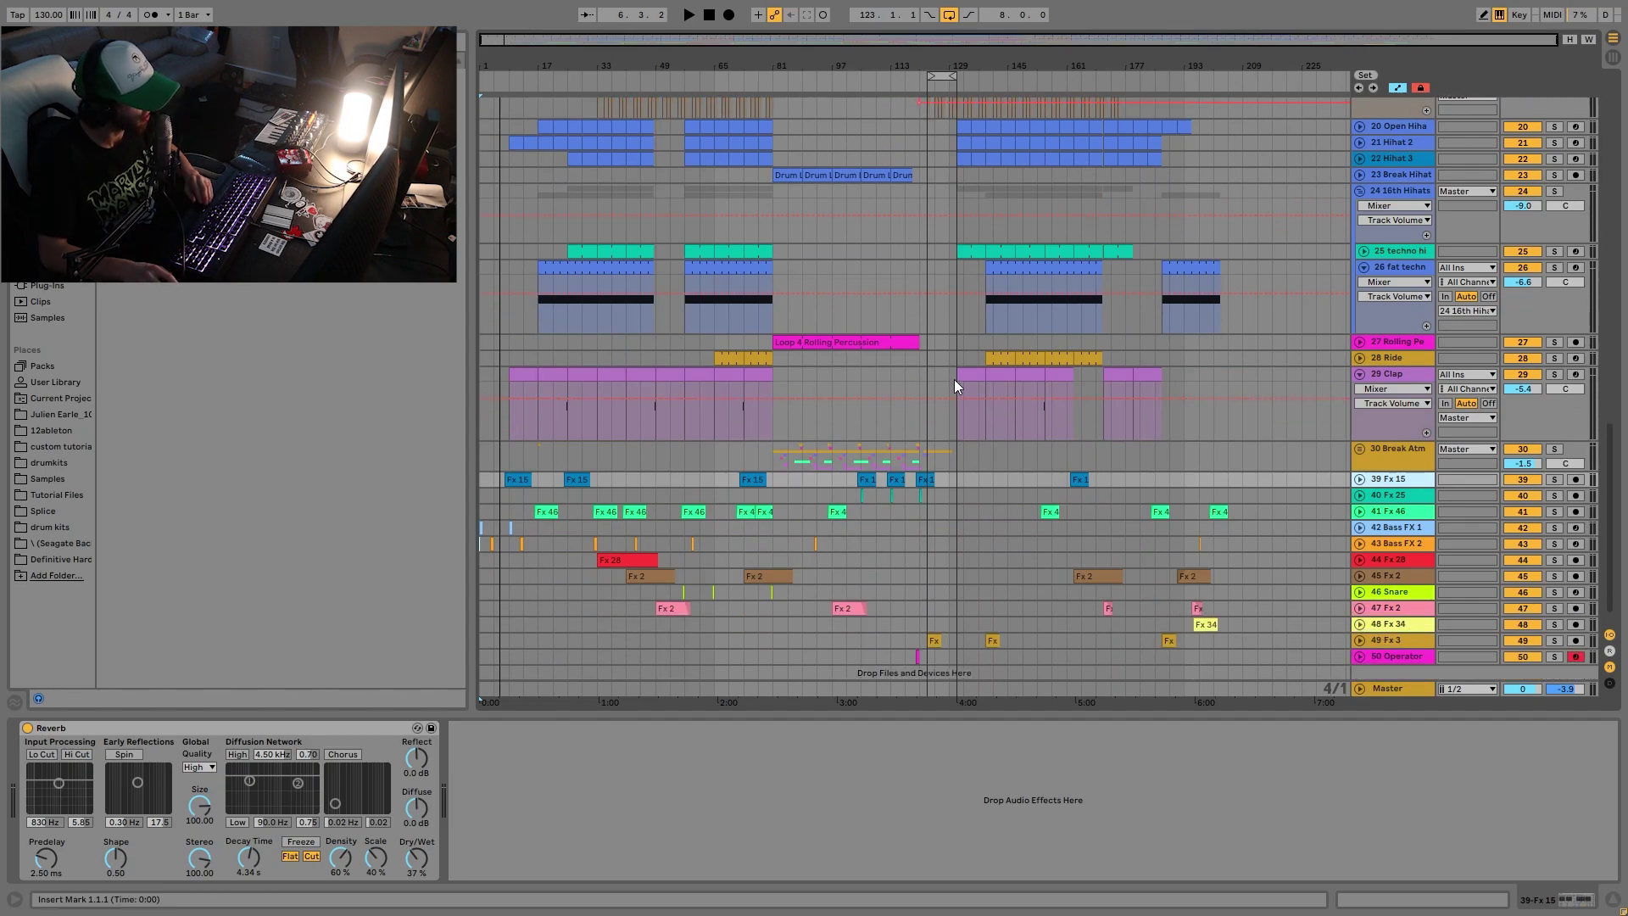
Play the full mix from bar 145 on the Clap track and collapse that track.
click(1006, 368)
key(space)
key(b)
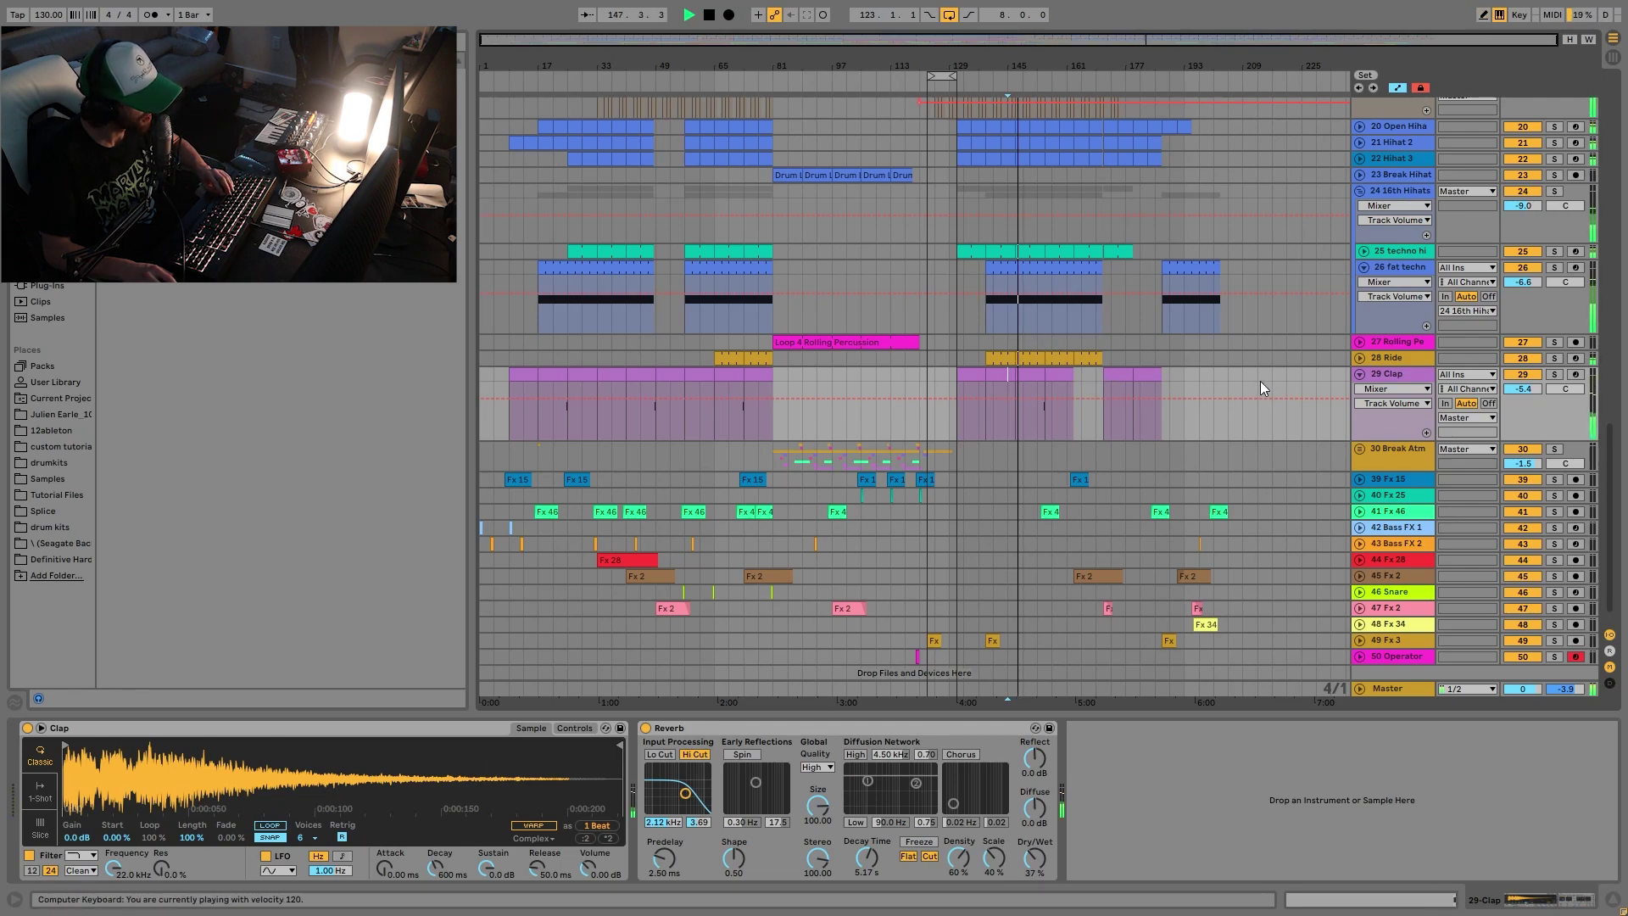
click(1359, 374)
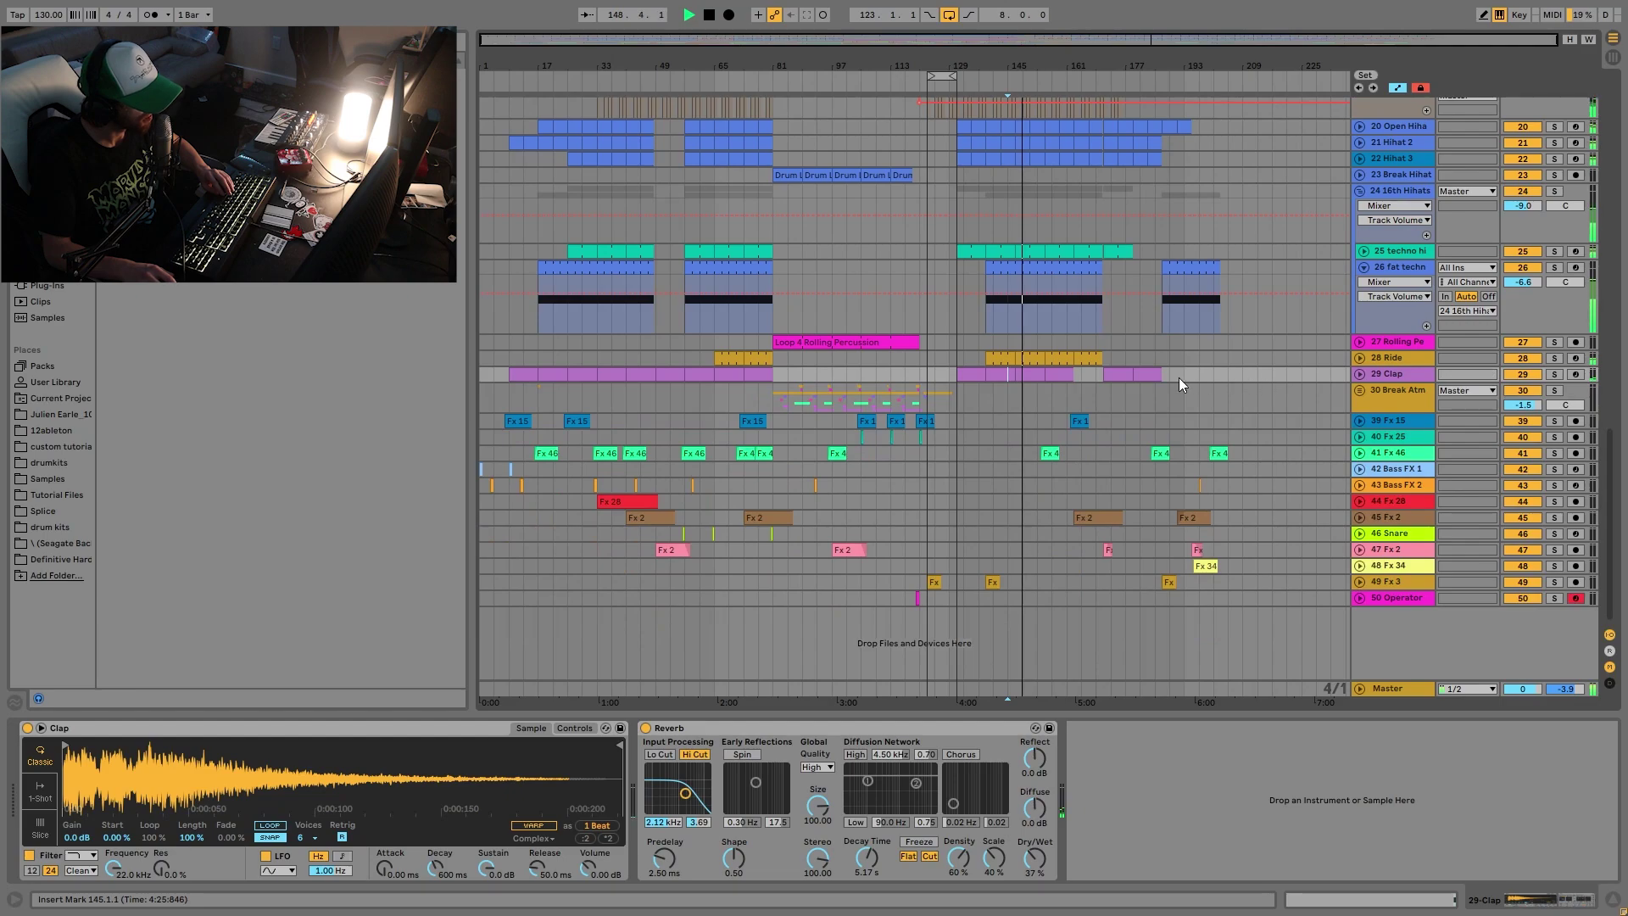